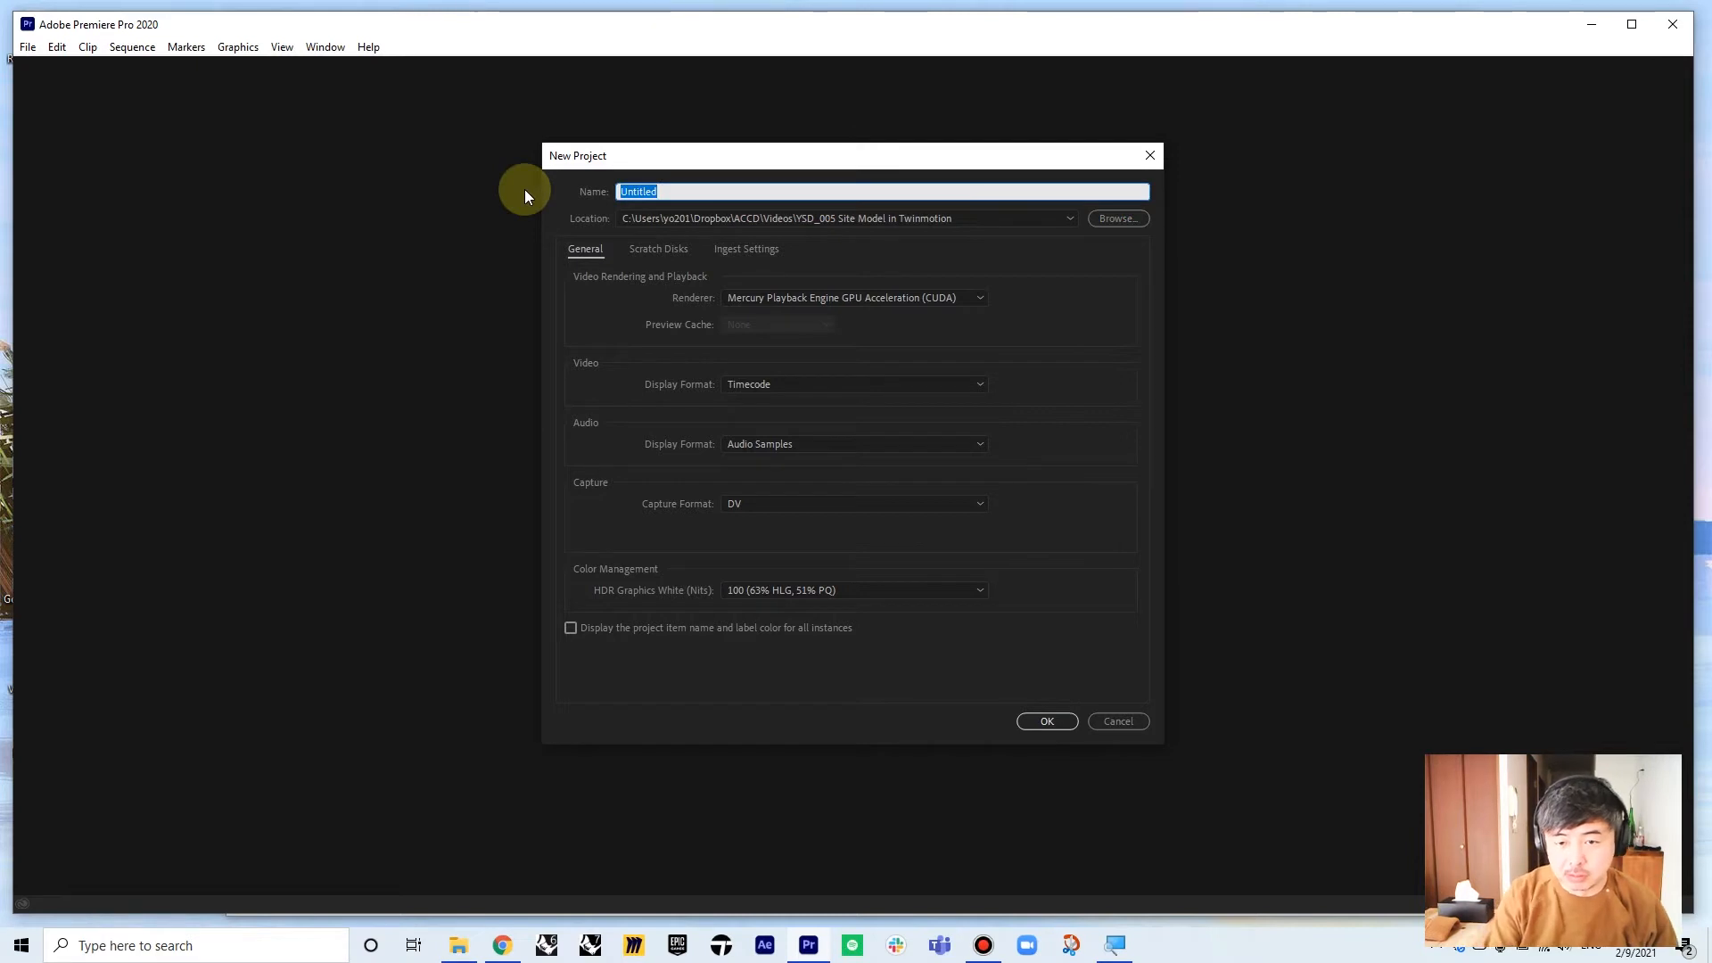
- Create a new project named contrast02 in the preset location and maximize the program window
{"action": "type", "text": "contrast02"}
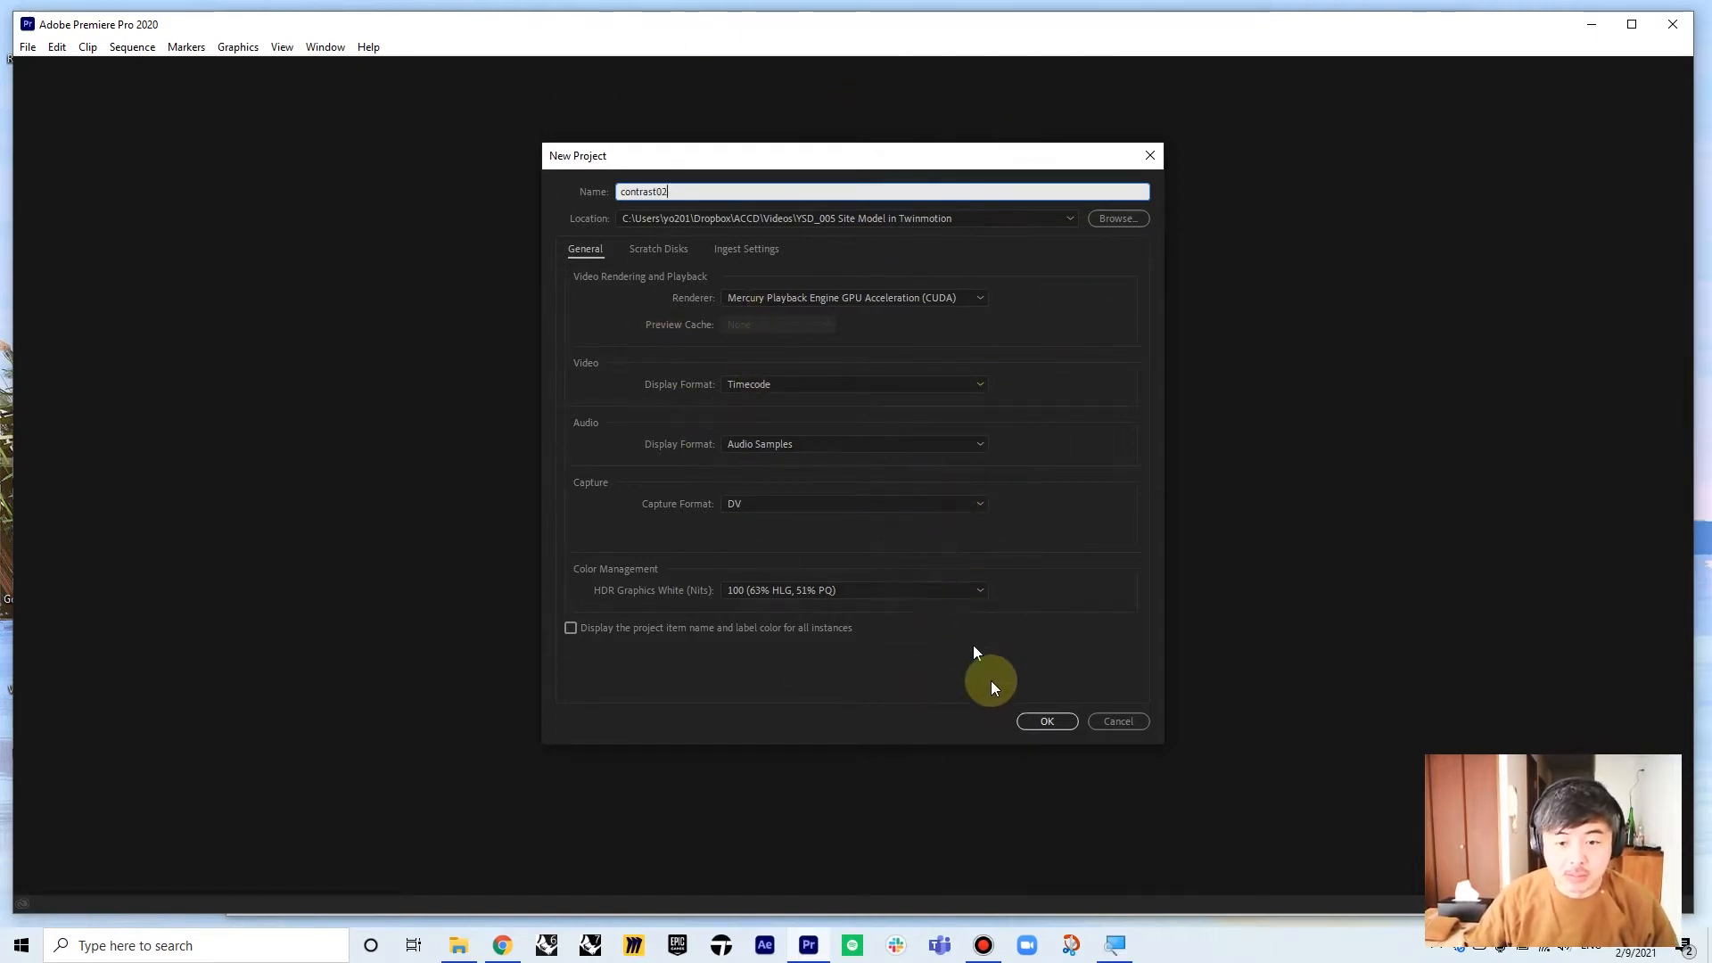
{"action": "left_click", "coordinate": [1043, 720]}
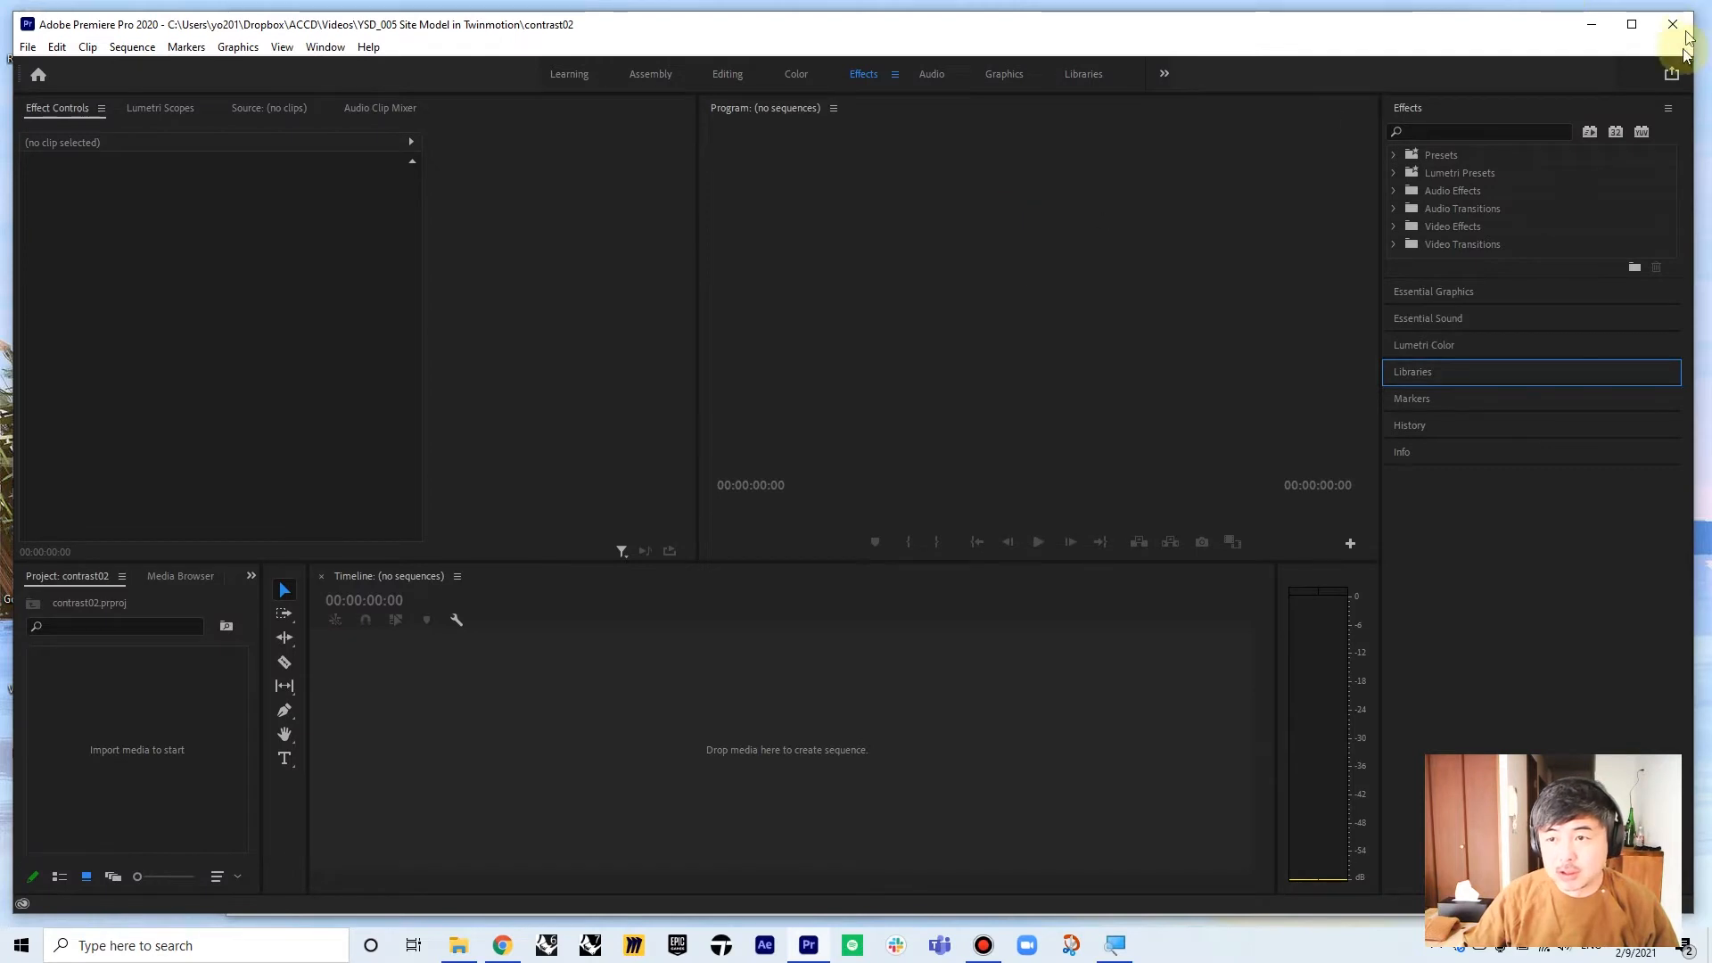
{"action": "left_click", "coordinate": [1632, 25]}
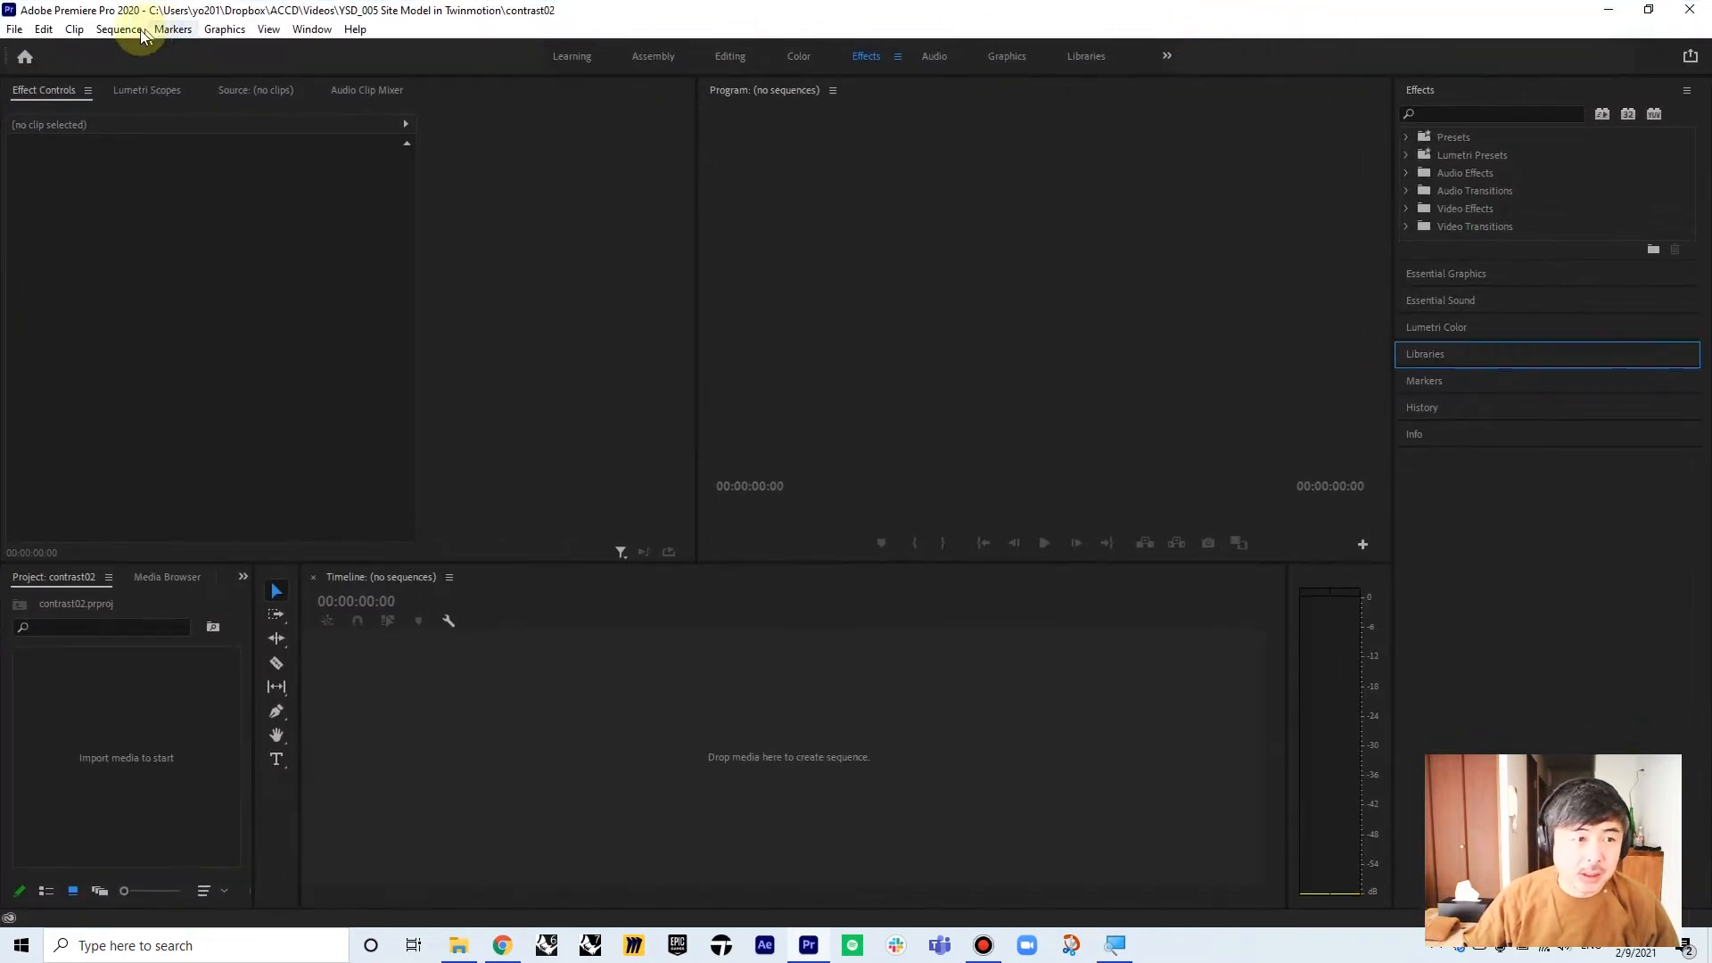
- Start a new sequence, compare its available presets with the detailed settings, and expand the ARRI preset group
{"action": "left_click", "coordinate": [15, 28]}
{"action": "mouse_move", "coordinate": [21, 56]}
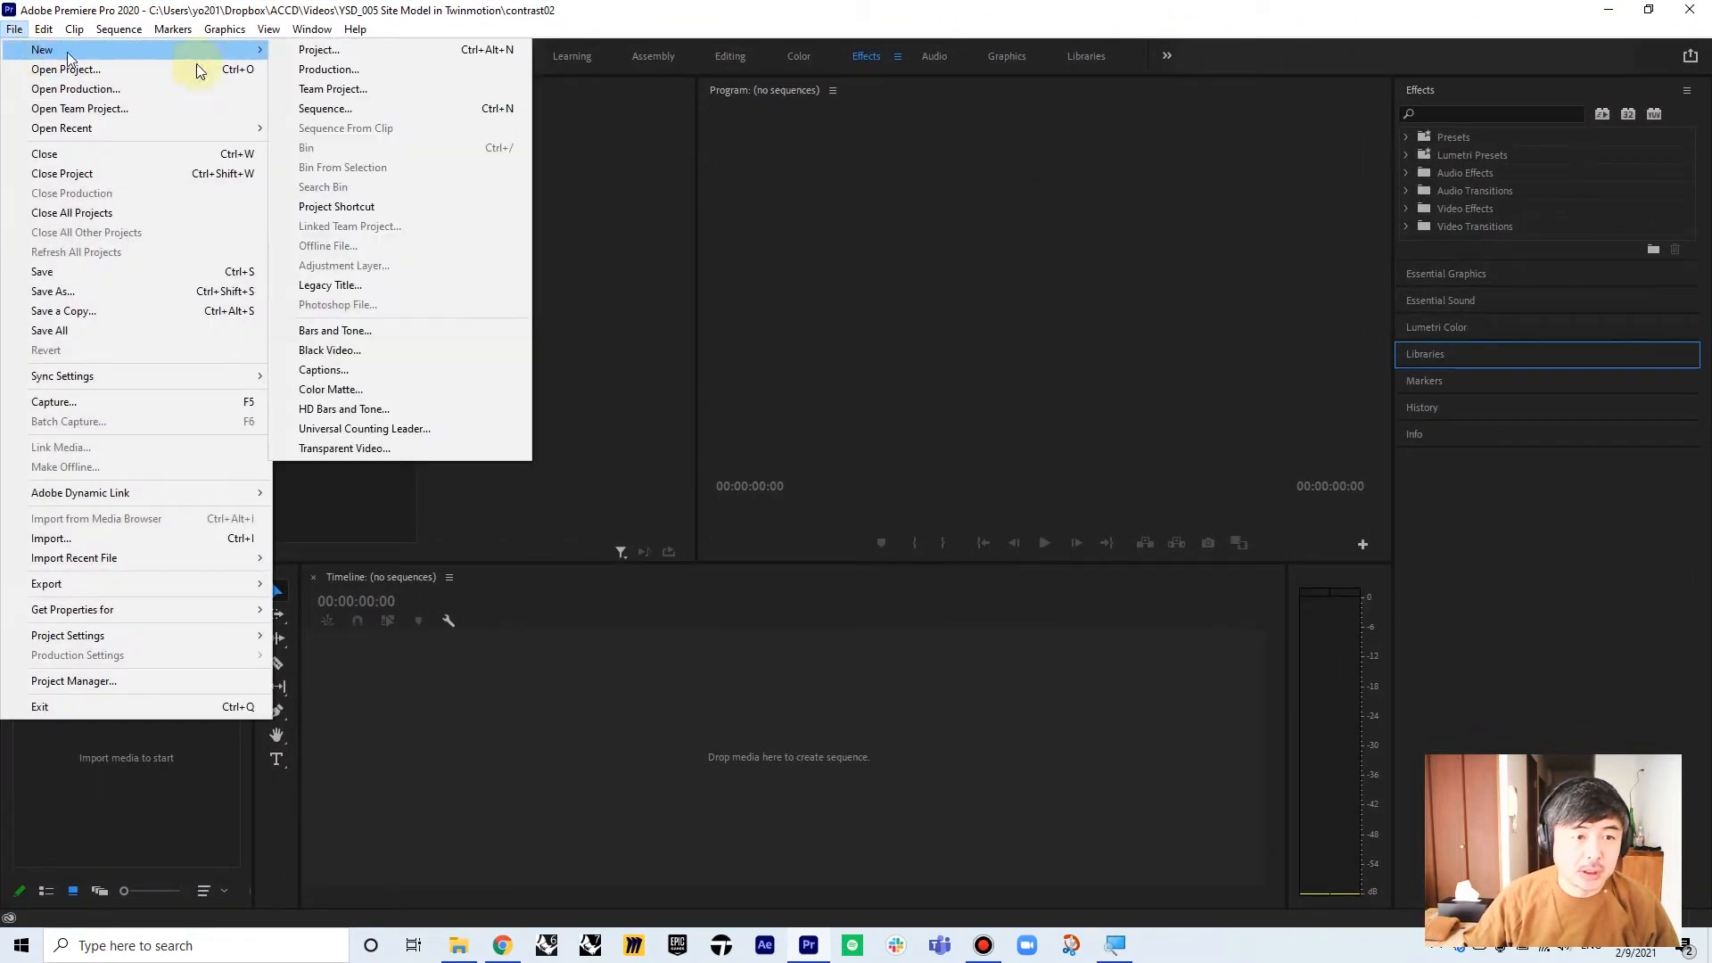
{"action": "left_click", "coordinate": [352, 111]}
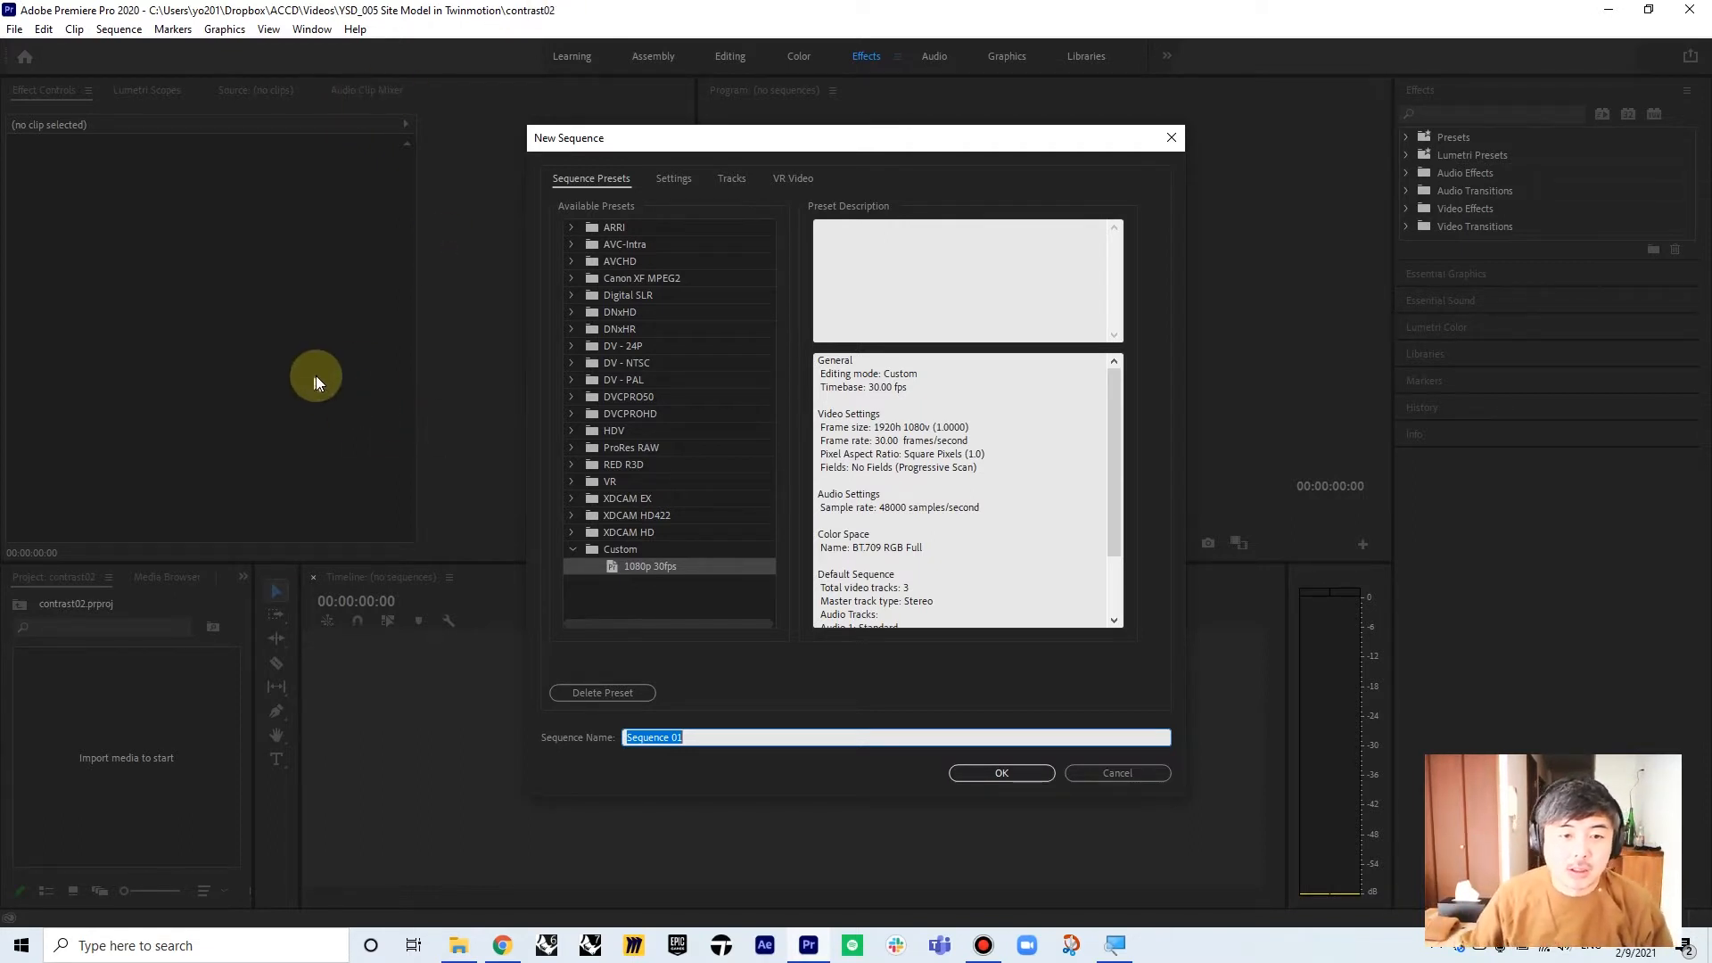
{"action": "left_click", "coordinate": [671, 179]}
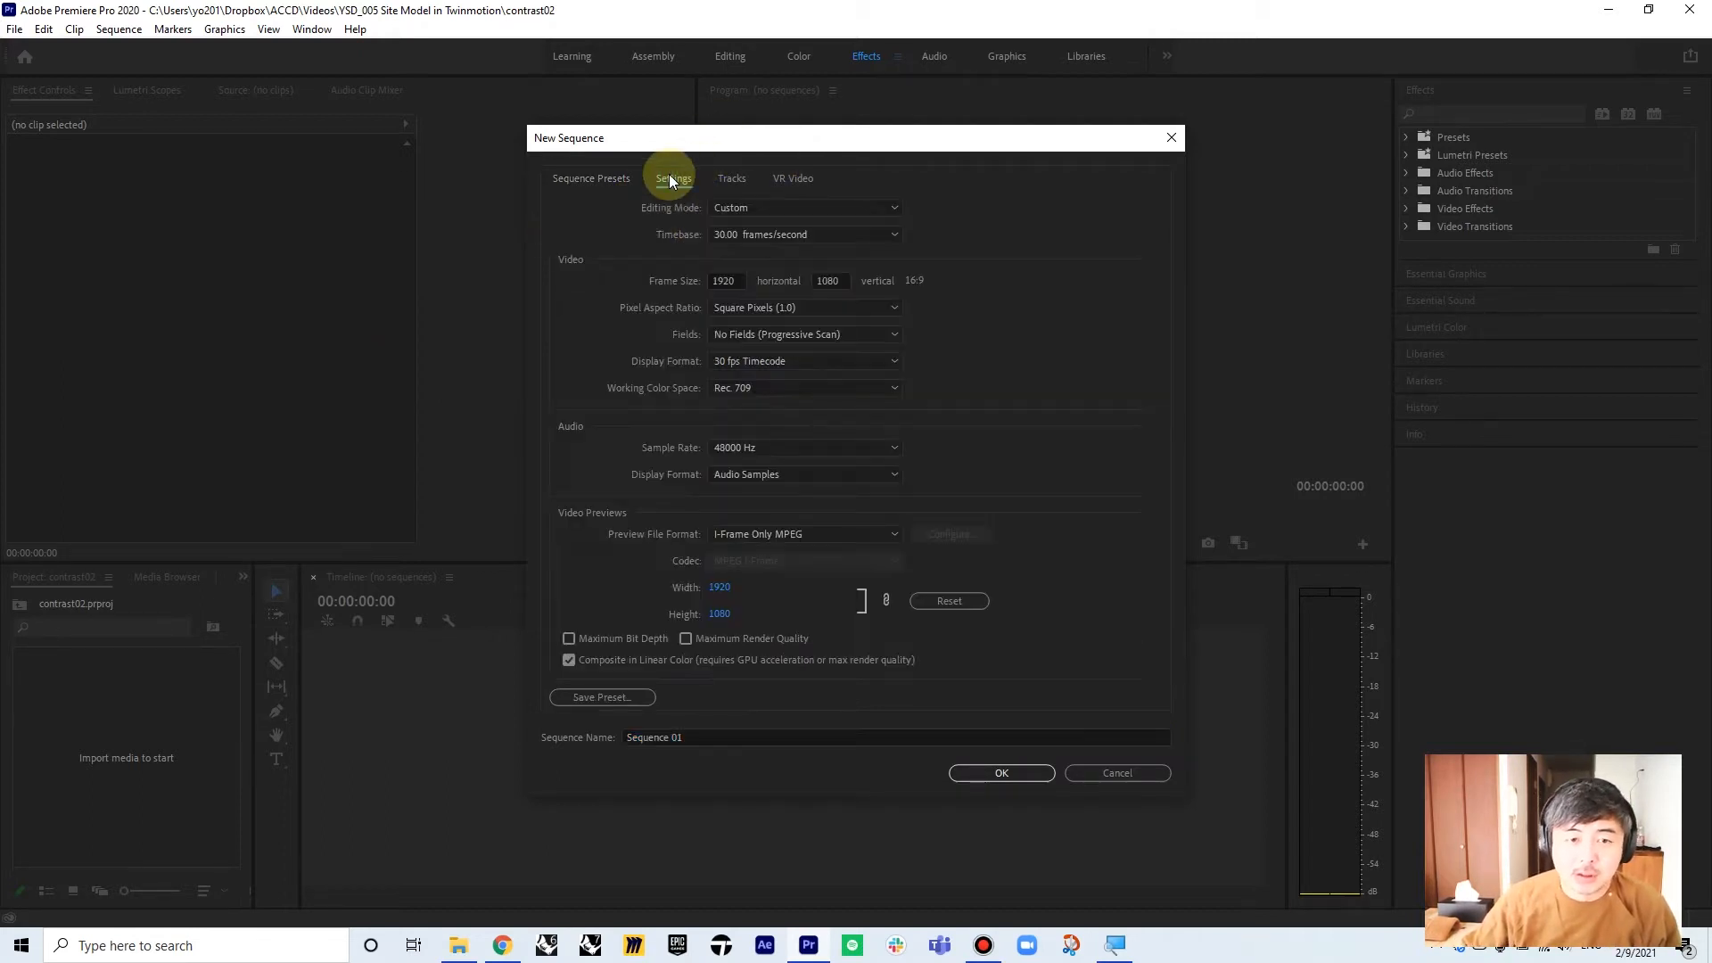
{"action": "left_click", "coordinate": [575, 178]}
{"action": "left_click", "coordinate": [671, 178]}
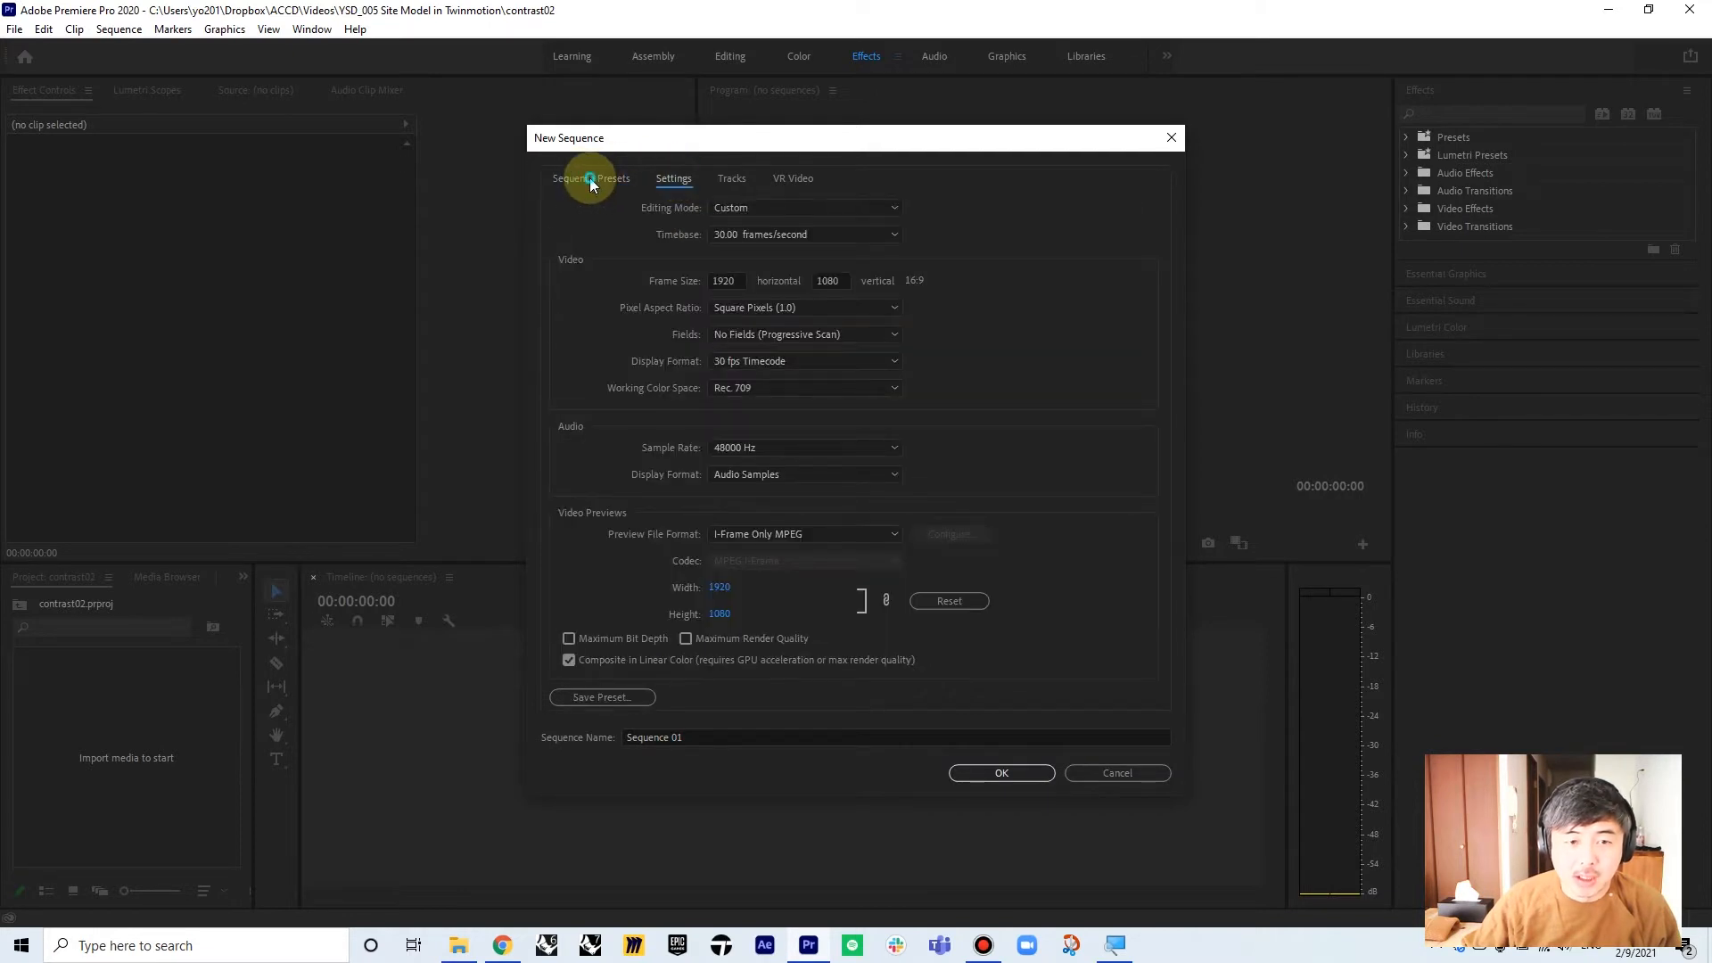
{"action": "left_click", "coordinate": [590, 178]}
{"action": "left_click", "coordinate": [571, 227]}
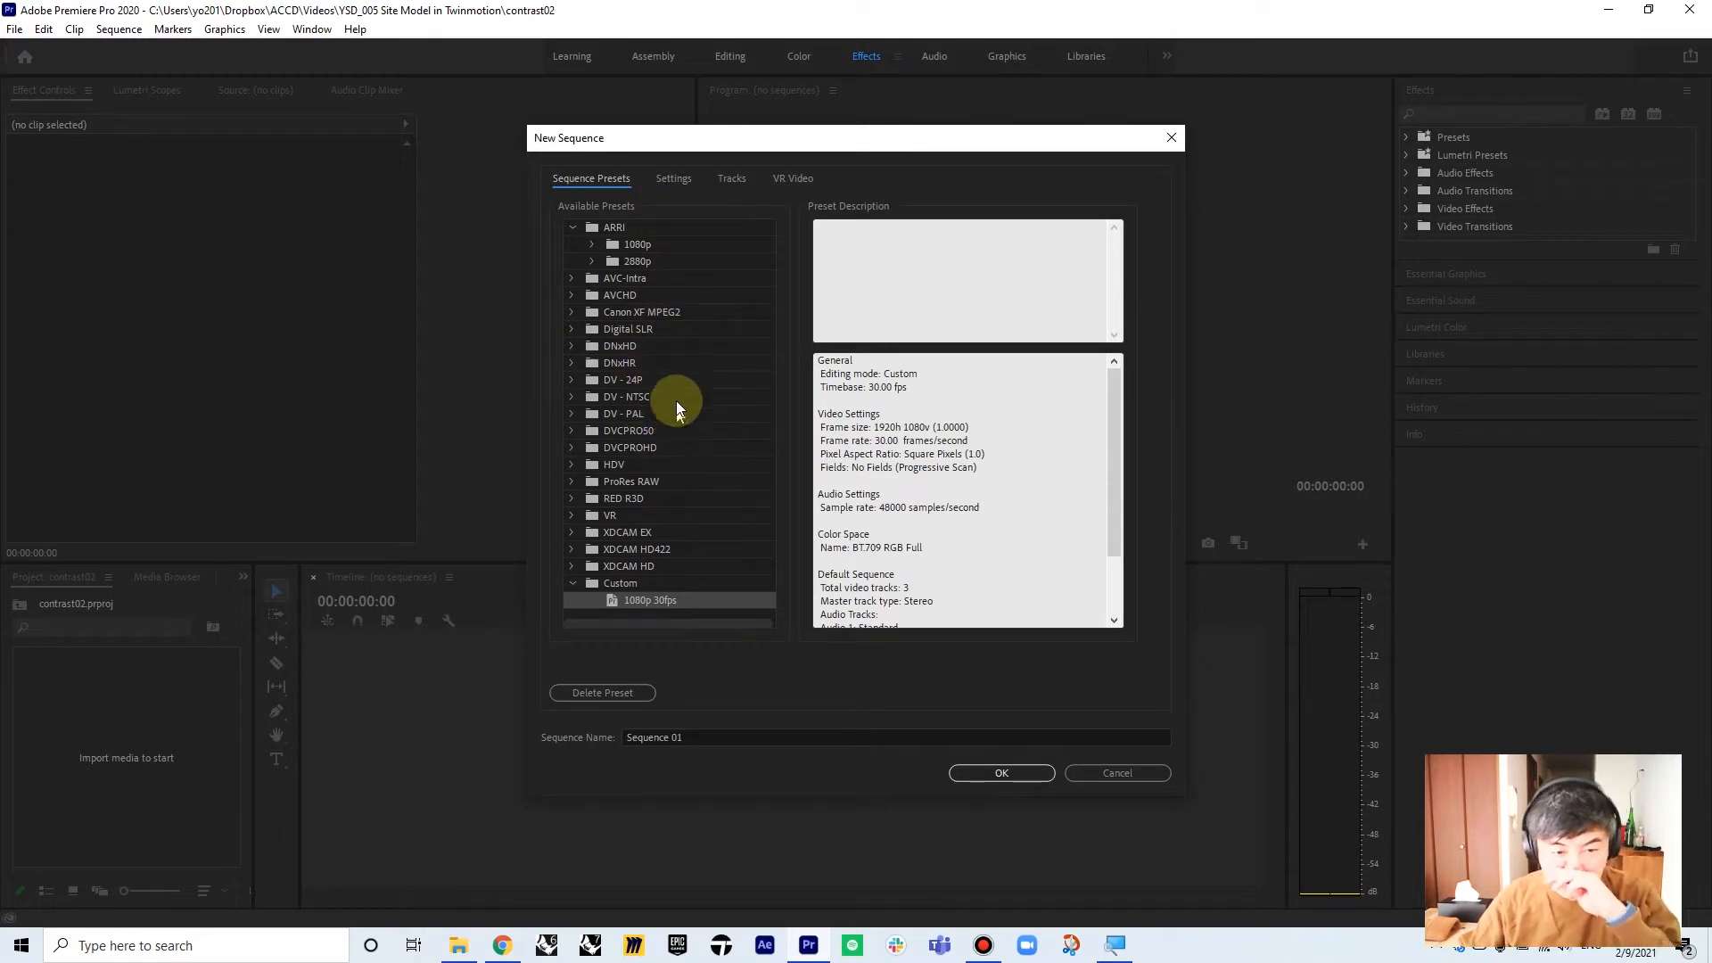
- Configure the sequence with Custom editing mode, 30.00 frames/second timebase, Square Pixels (1.0) and I-Frame Only MPEG previews
{"action": "left_click", "coordinate": [675, 179]}
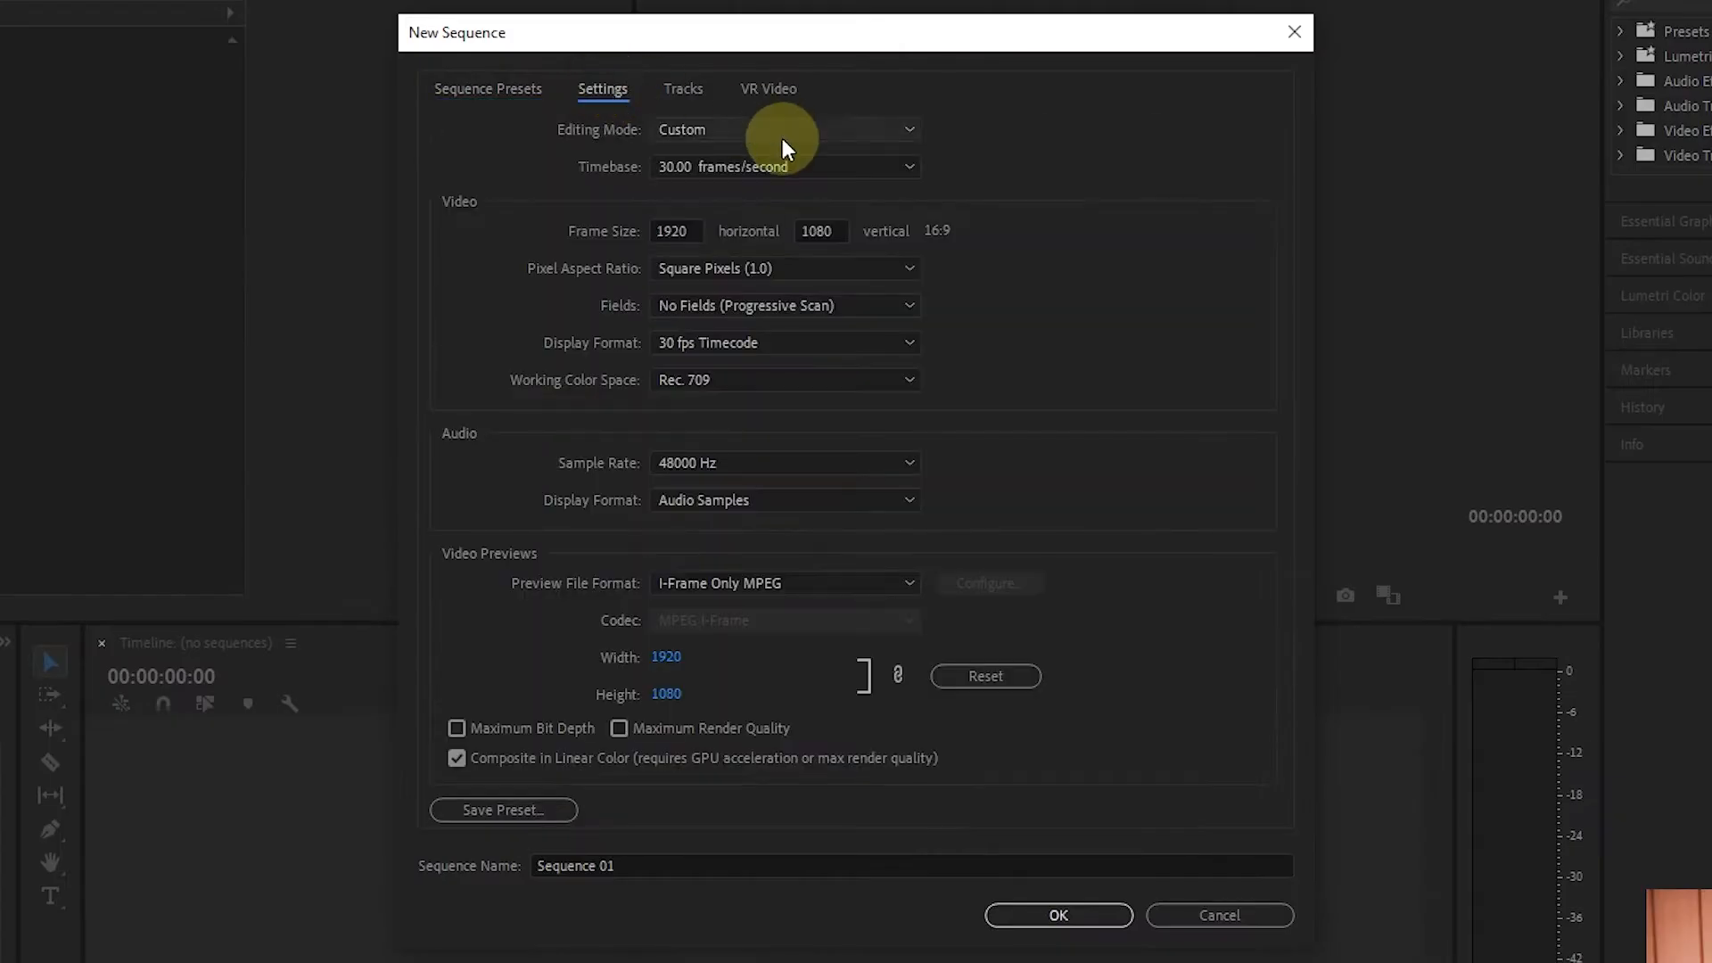
{"action": "left_click", "coordinate": [782, 134]}
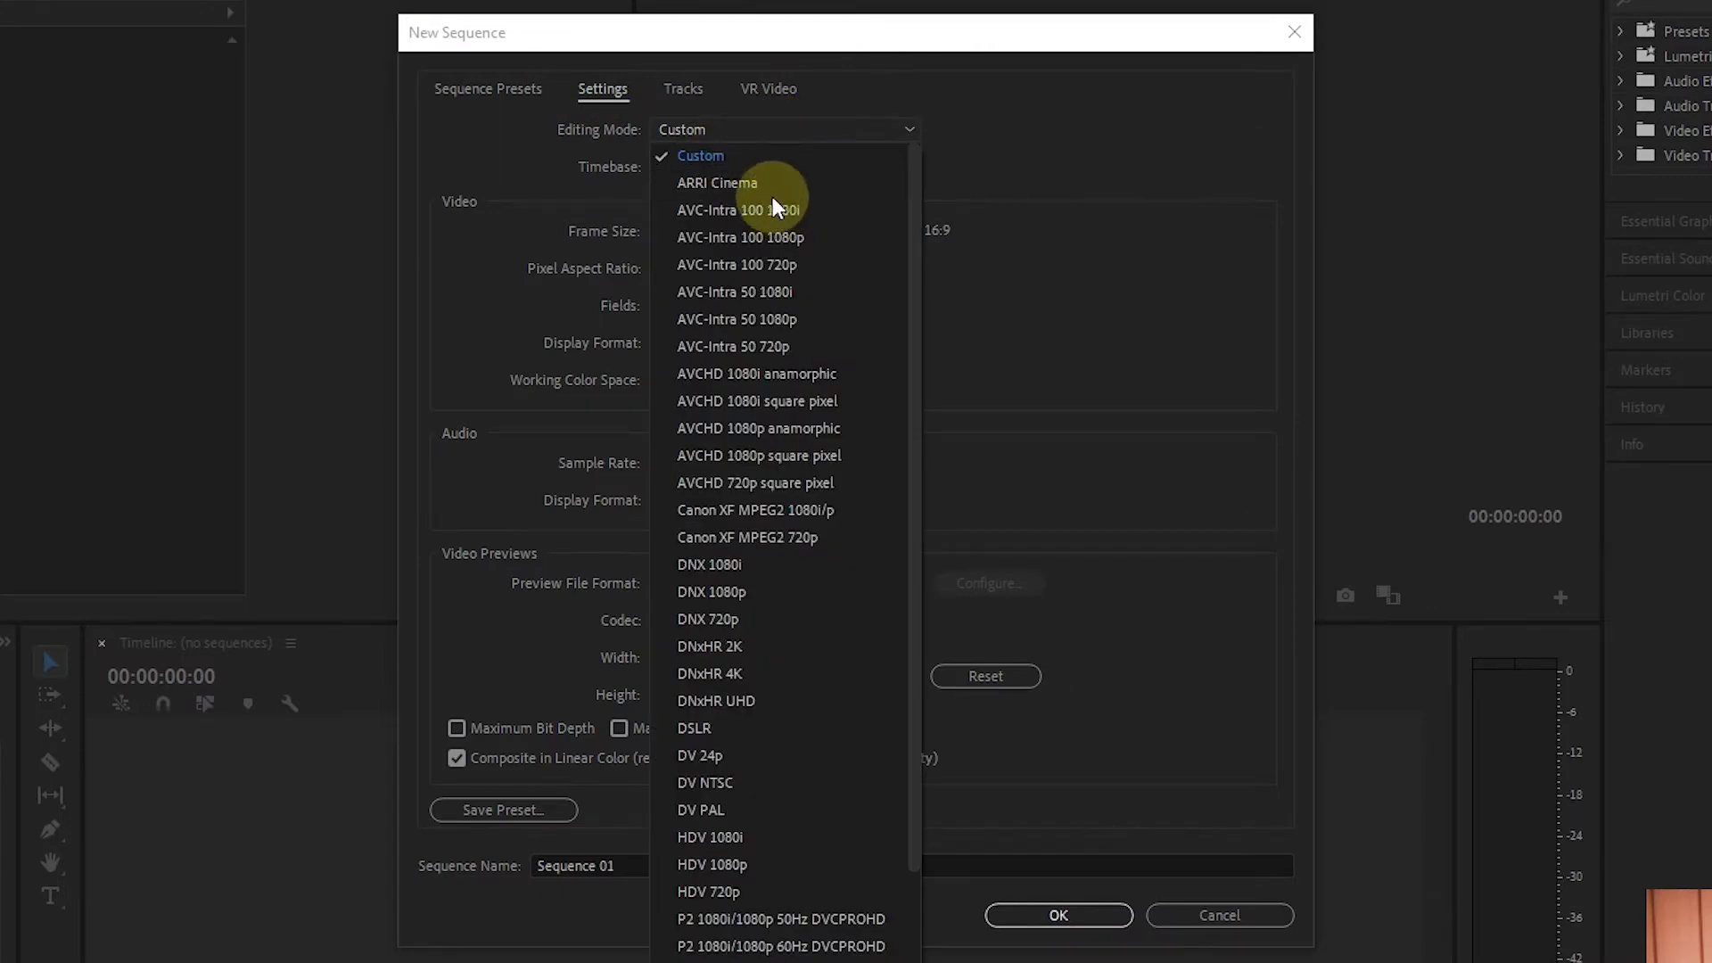
{"action": "scroll", "coordinate": [758, 178], "scroll_direction": "down", "scroll_amount": 3}
{"action": "scroll", "coordinate": [746, 173], "scroll_direction": "up", "scroll_amount": 3}
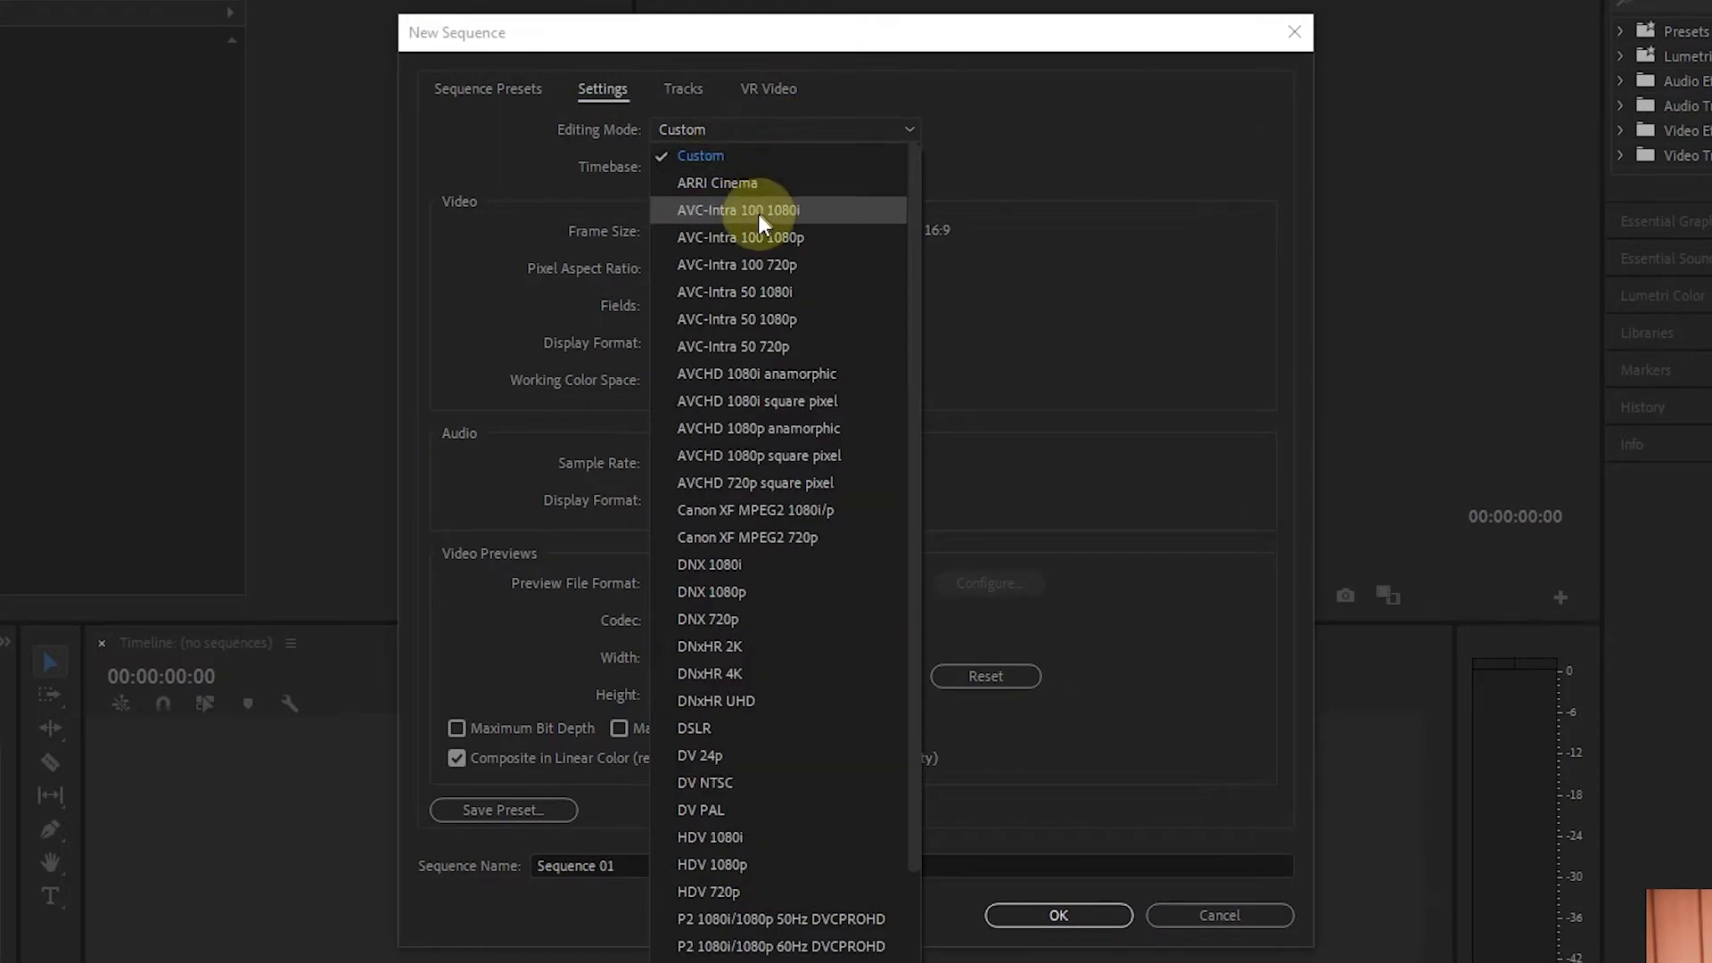
{"action": "left_click", "coordinate": [693, 153]}
{"action": "left_click", "coordinate": [829, 167]}
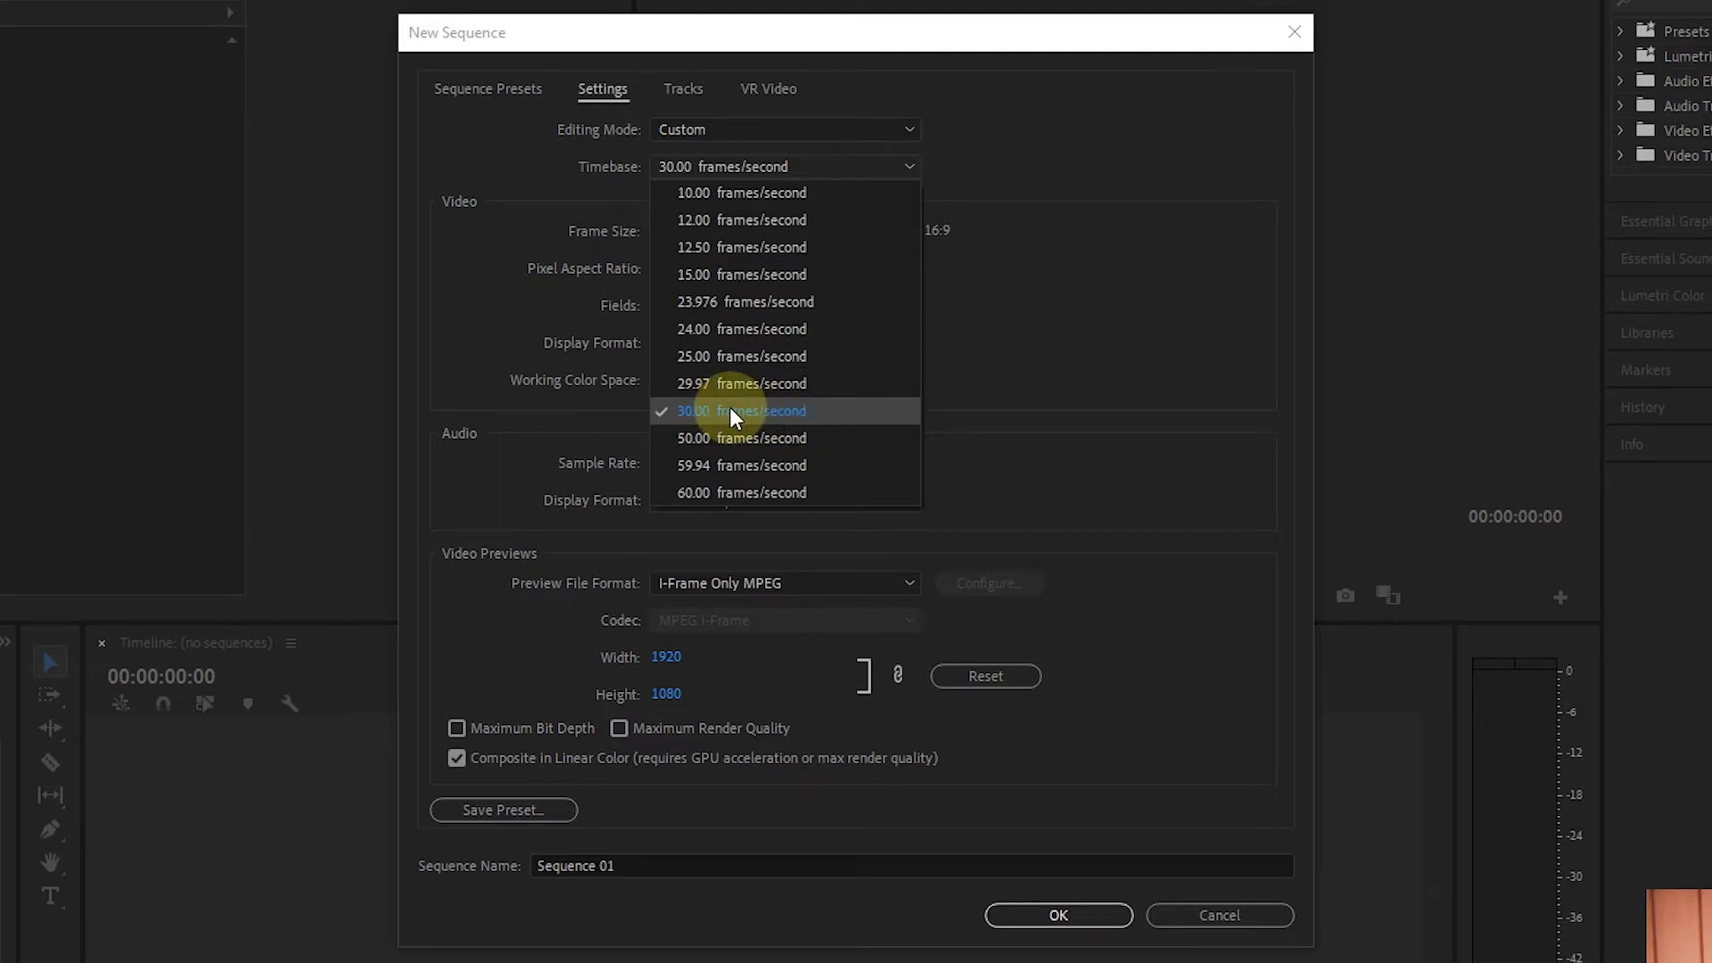
{"action": "left_click", "coordinate": [776, 411]}
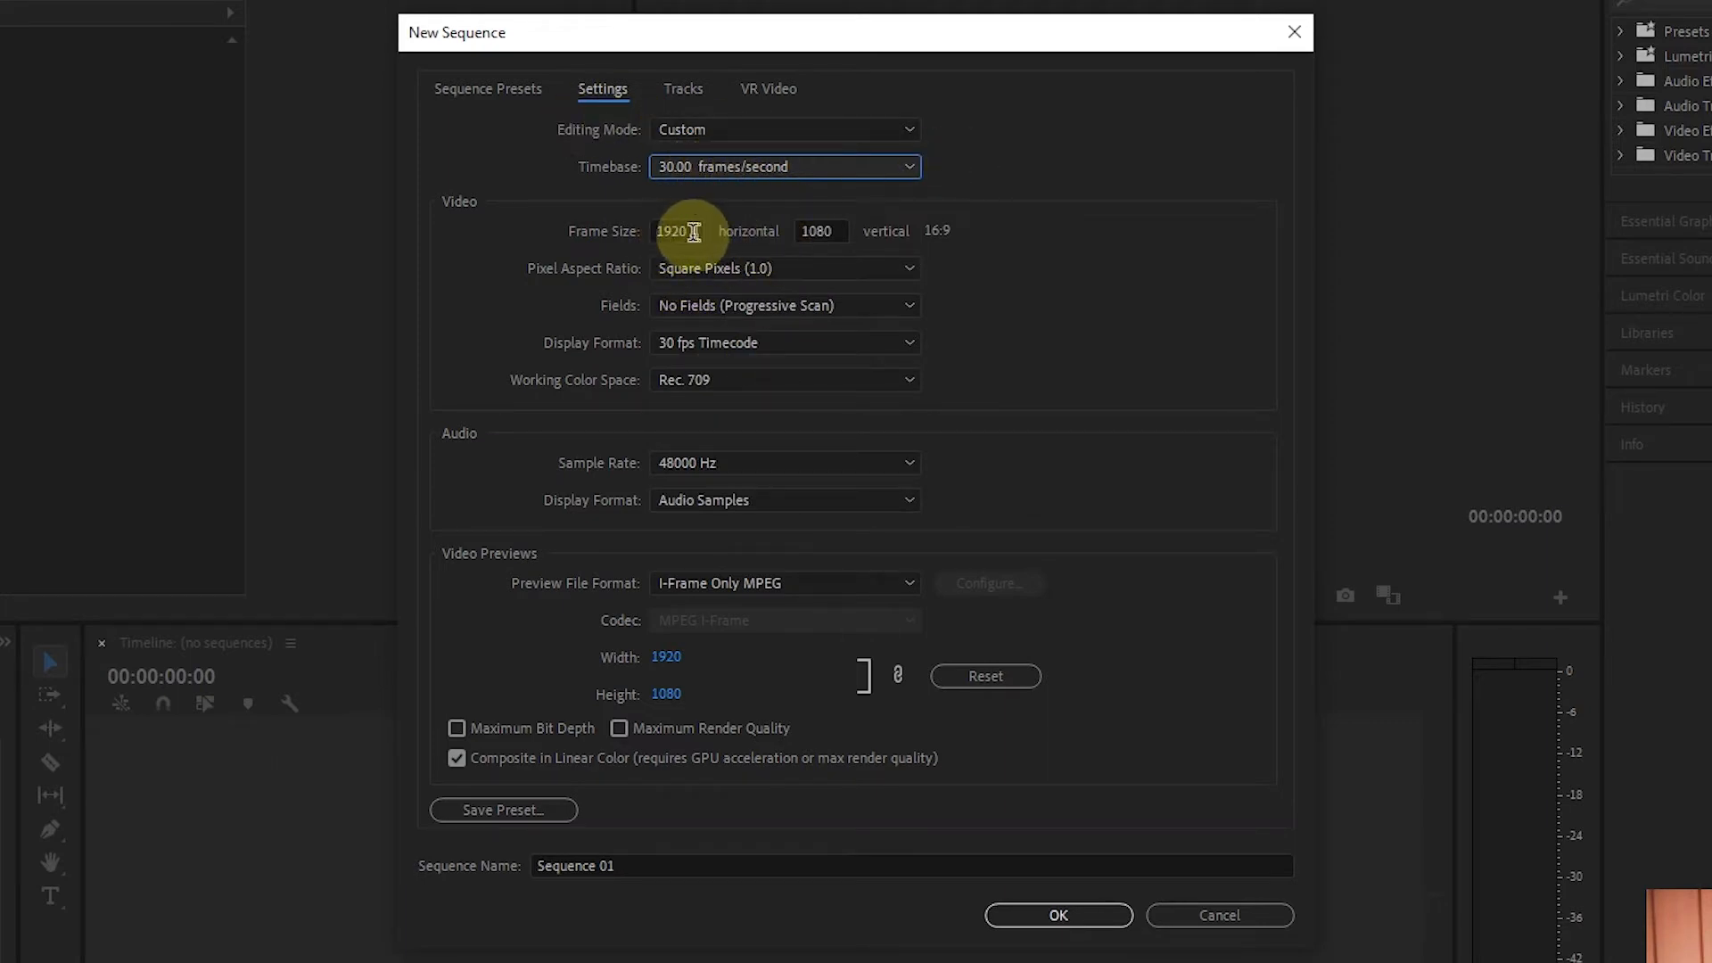
{"action": "left_click", "coordinate": [729, 269]}
{"action": "left_click", "coordinate": [734, 298]}
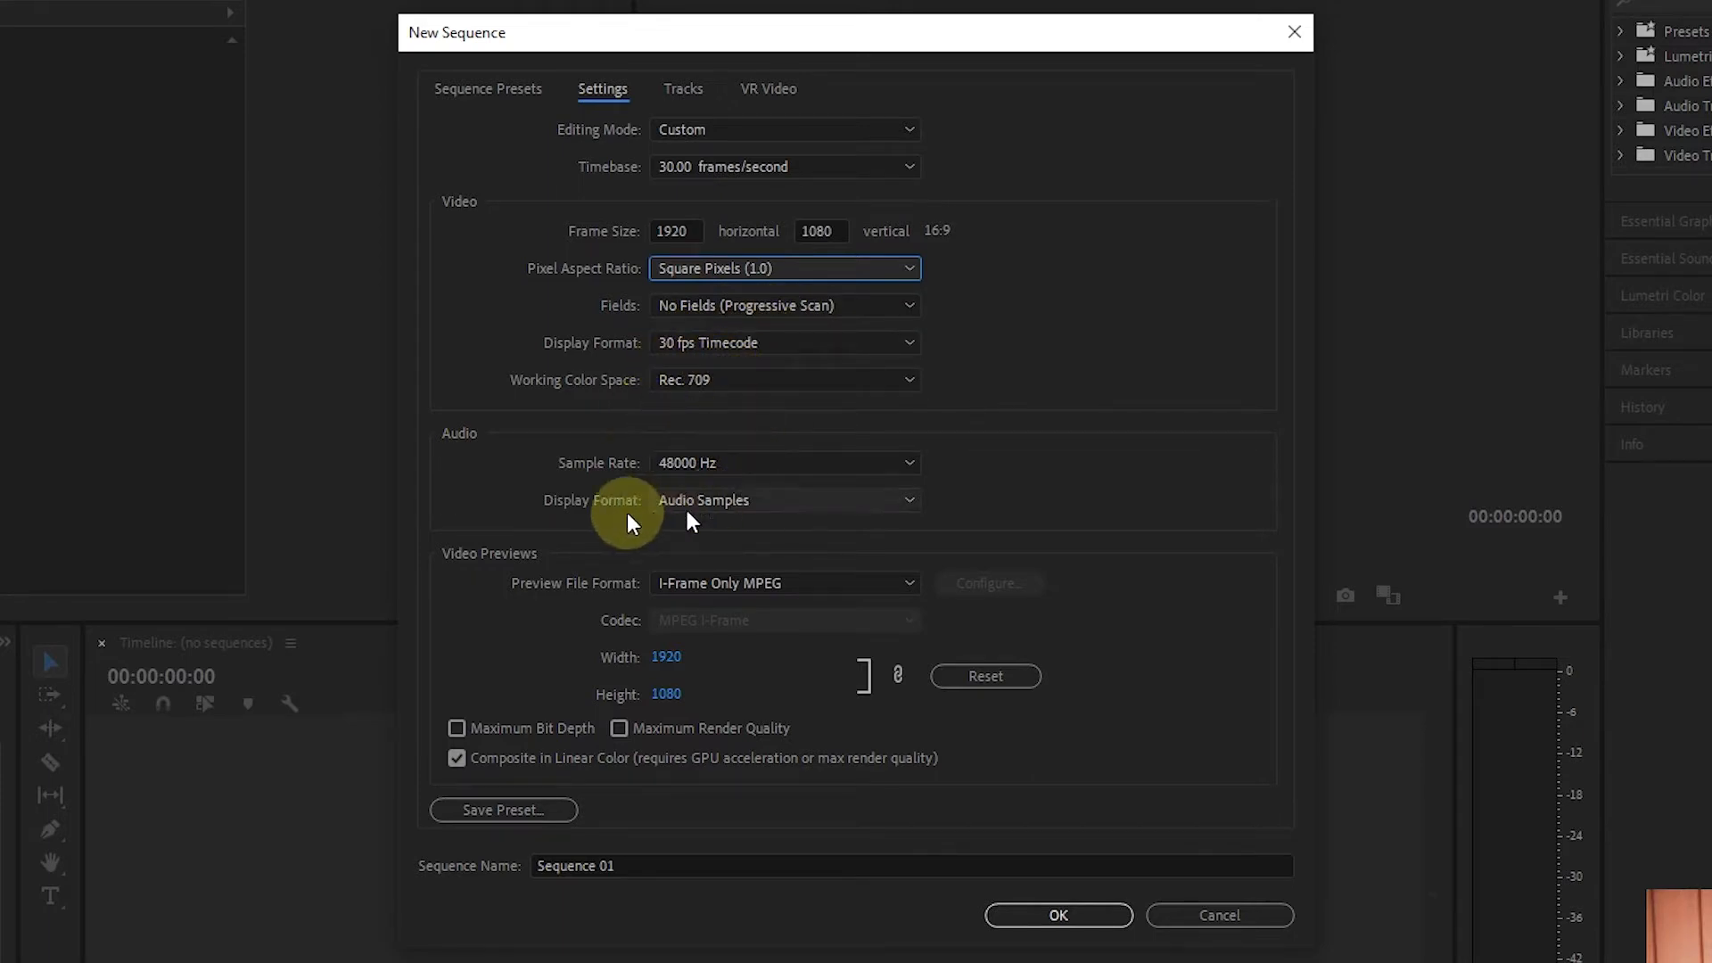
{"action": "left_click", "coordinate": [778, 584]}
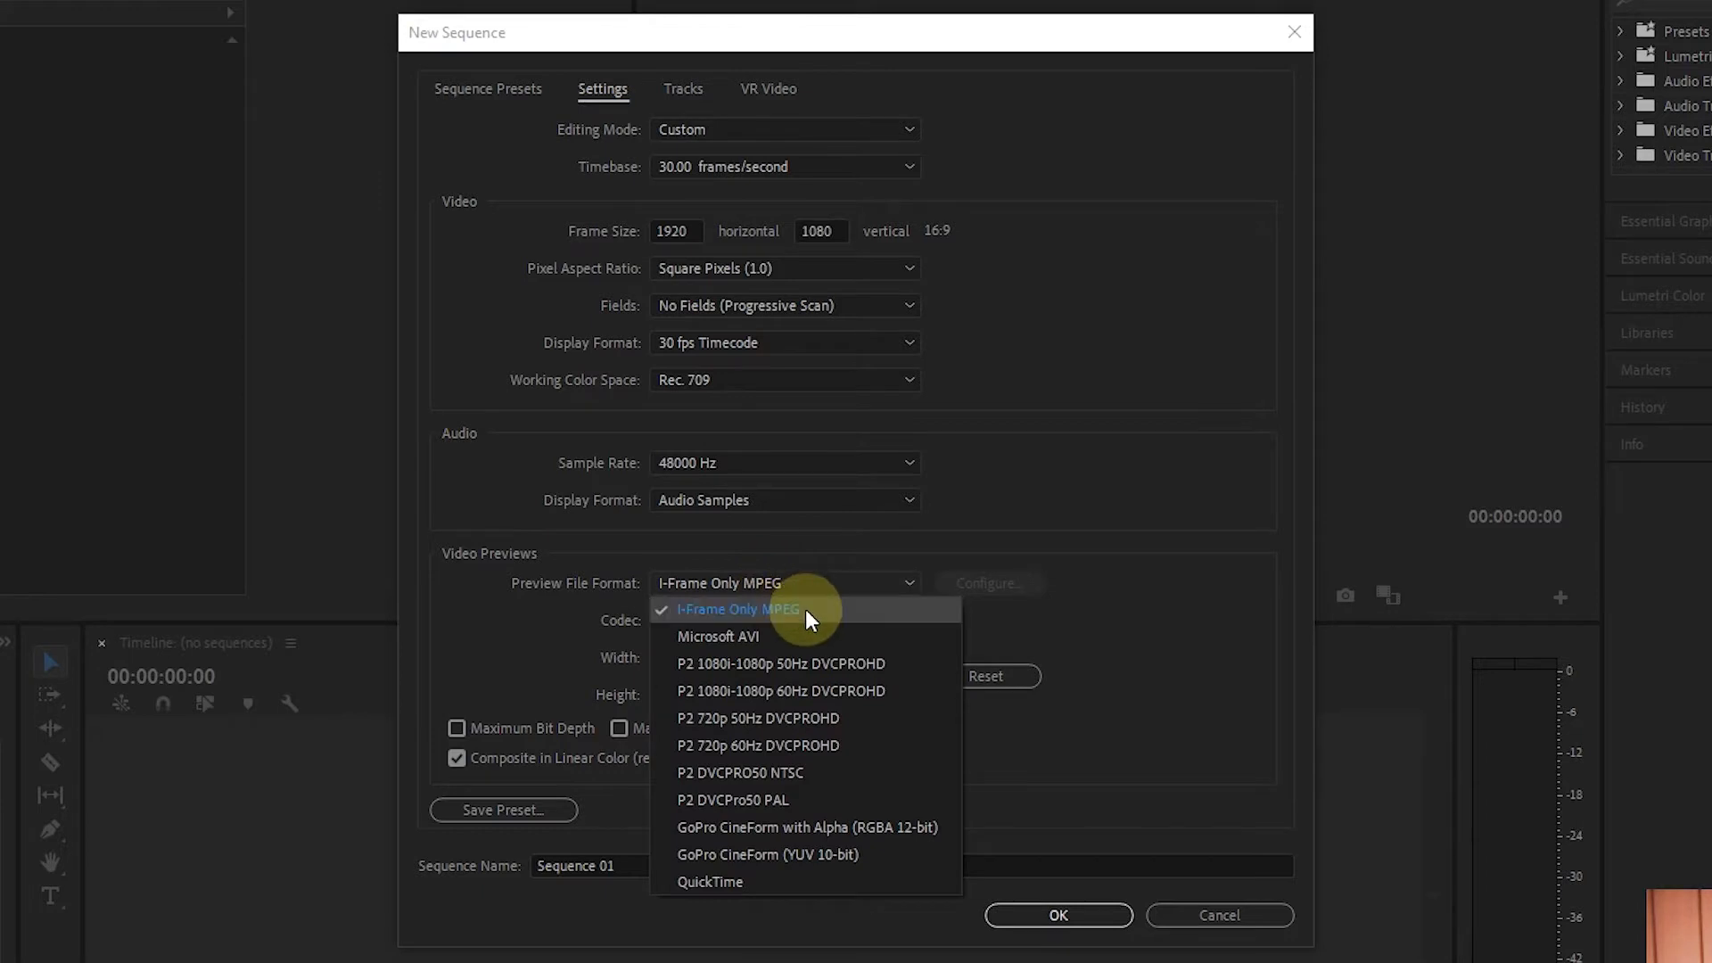
{"action": "left_click", "coordinate": [778, 611]}
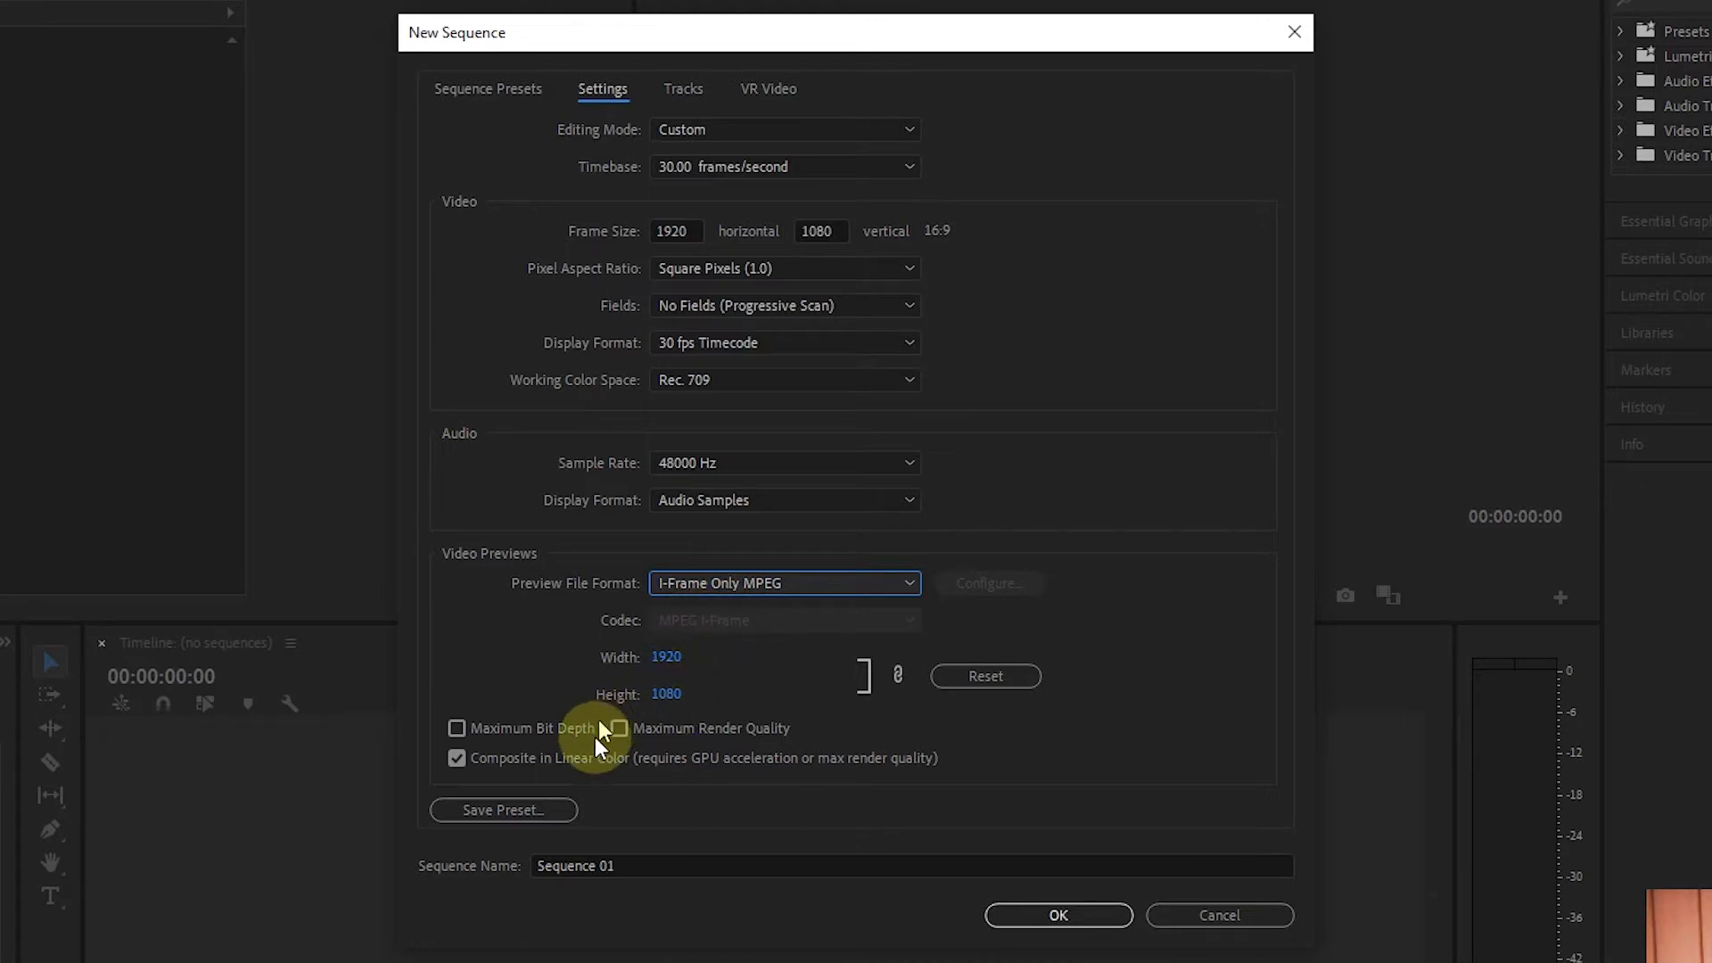
- Save the sequence settings as a preset named 1080p 30fps and create the sequence from it
{"action": "left_click", "coordinate": [547, 813]}
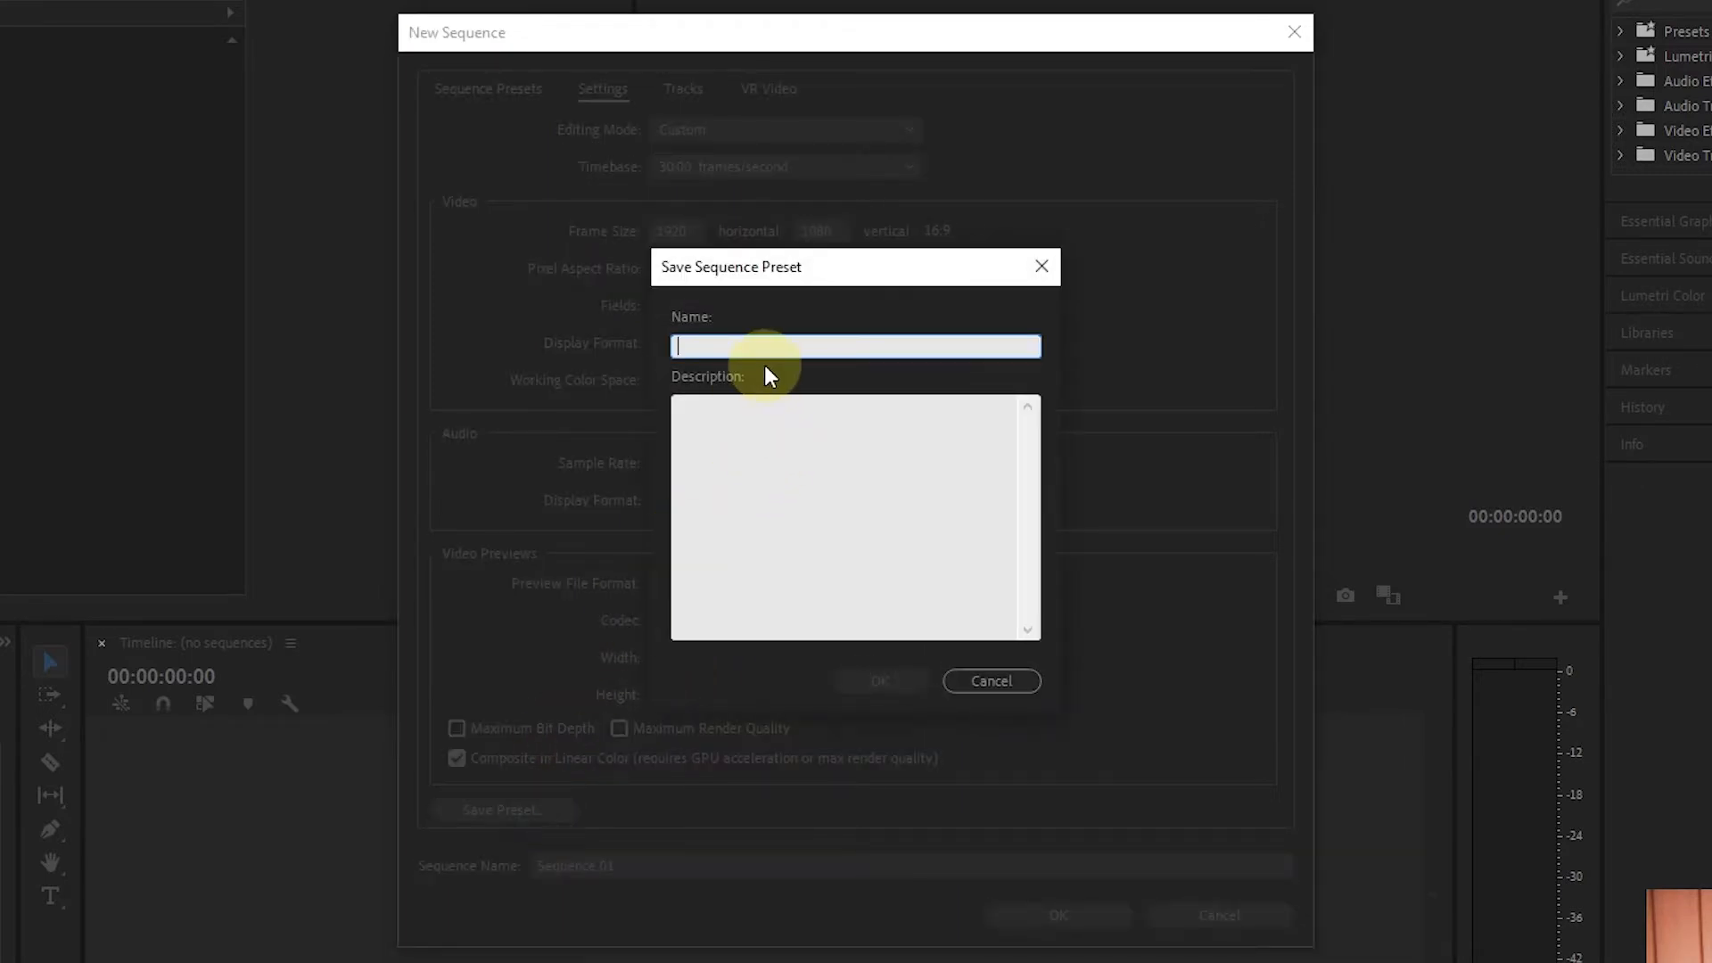
{"action": "type", "text": "1080"}
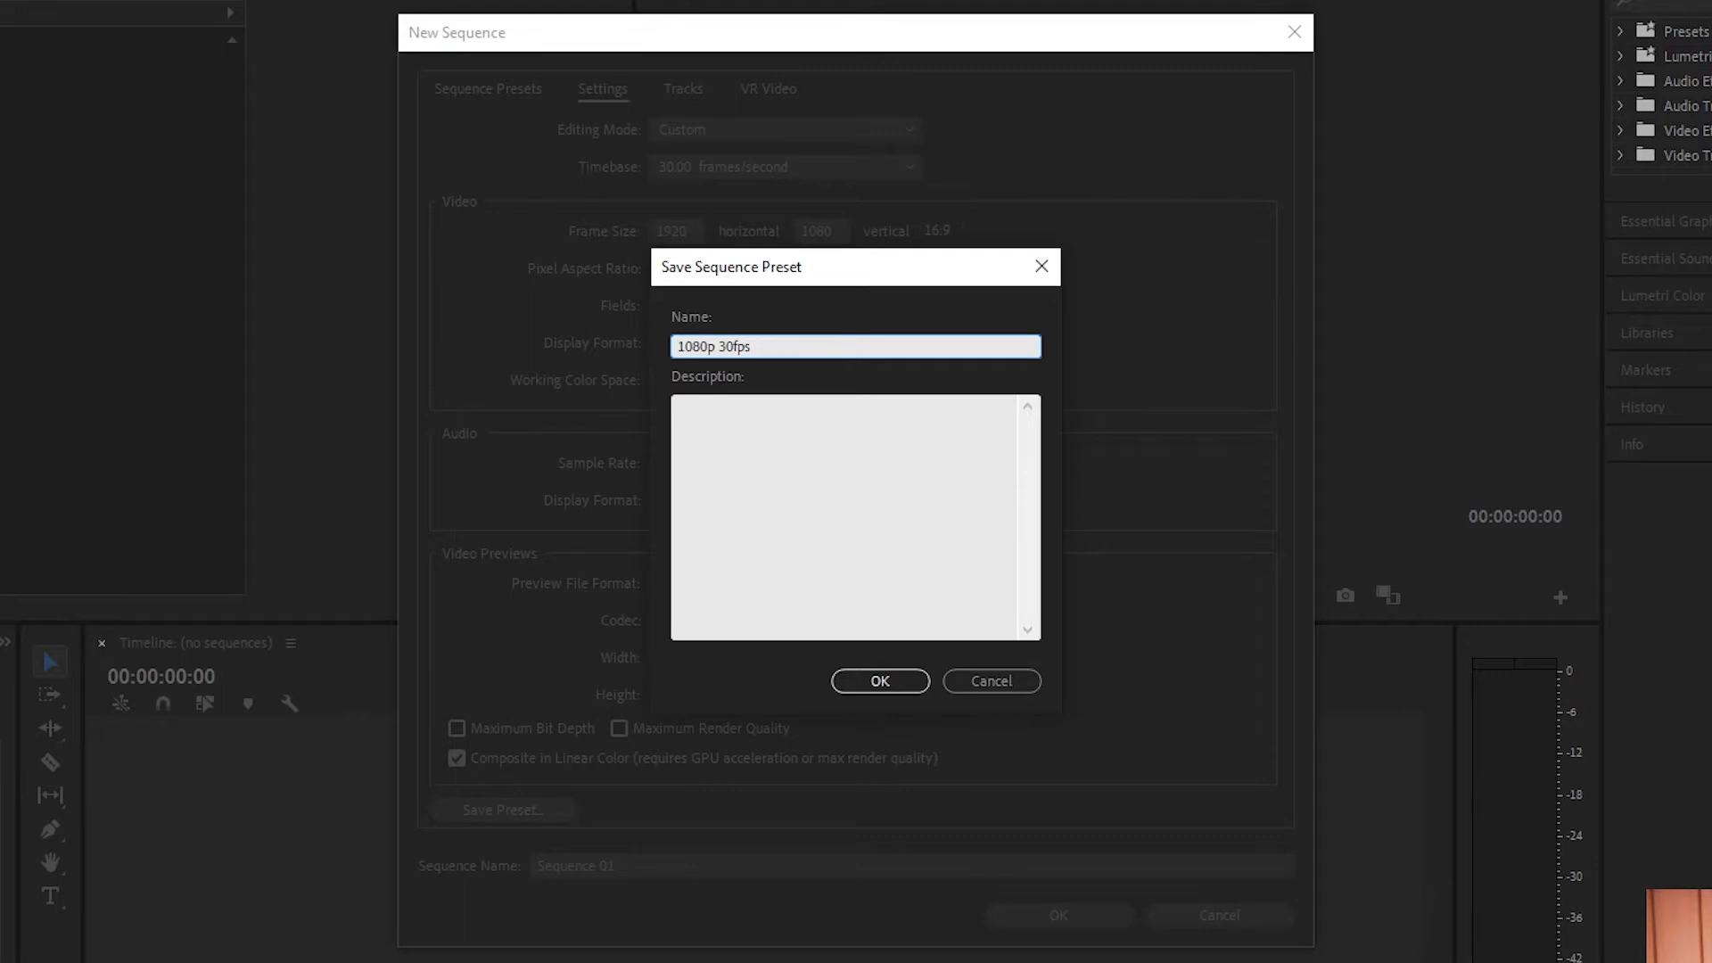
{"action": "type", "text": "p 30fps"}
{"action": "key", "text": "Return"}
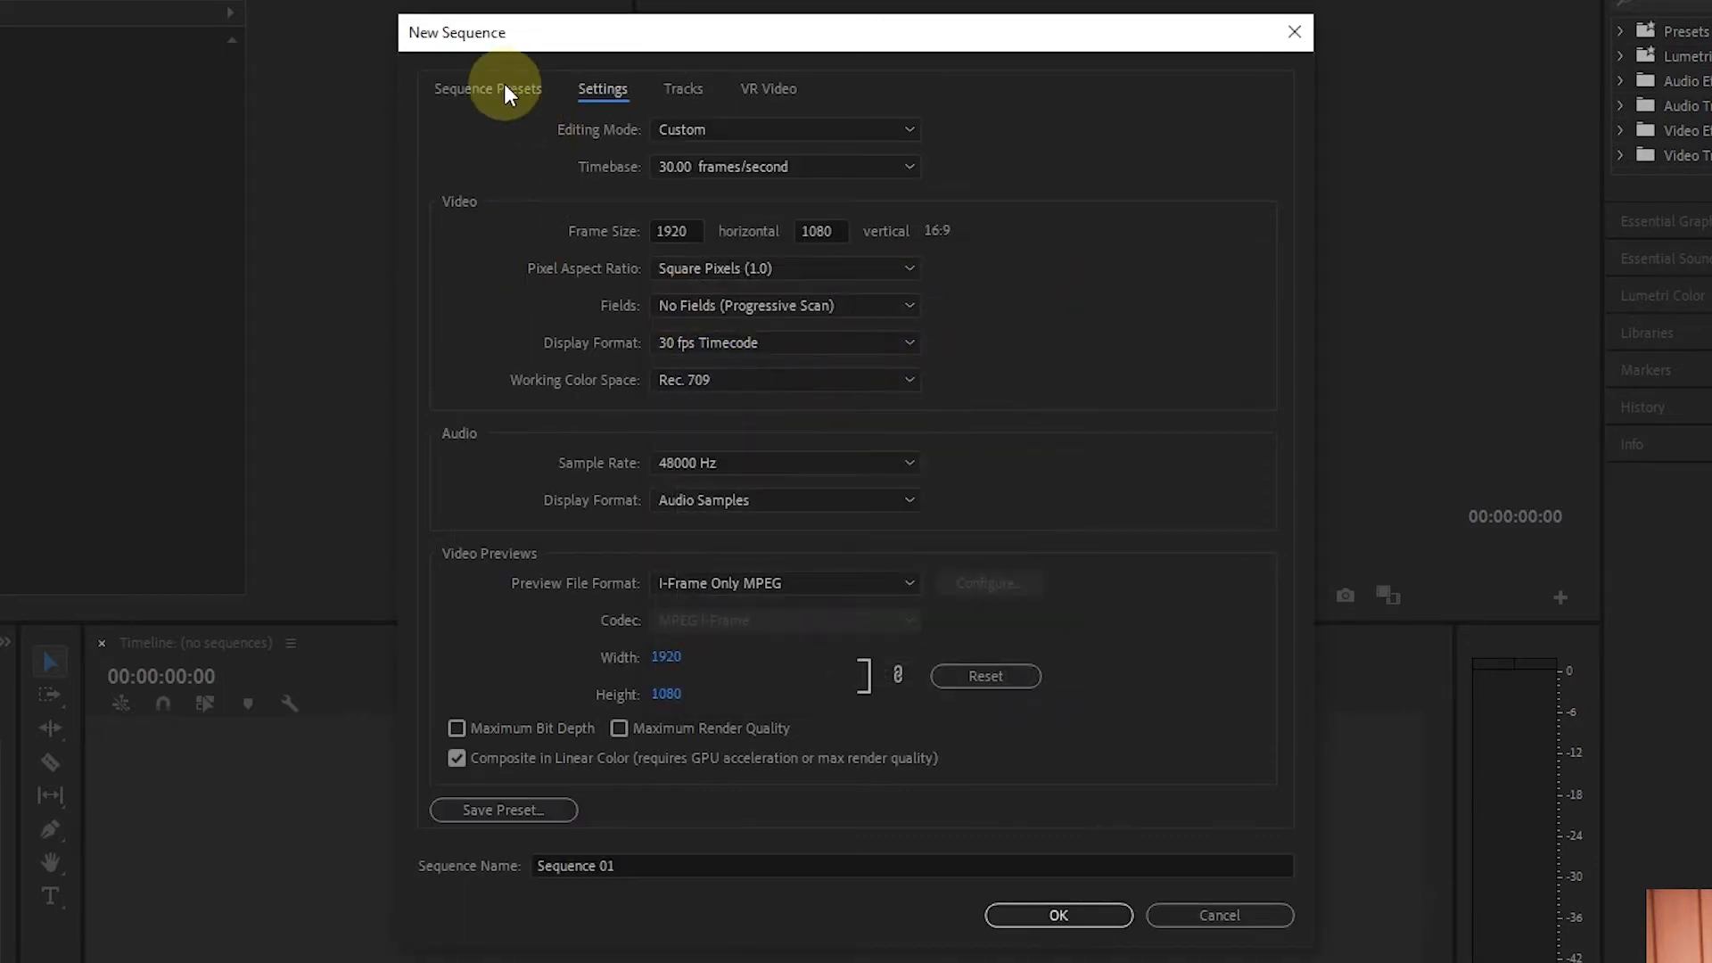
{"action": "left_click", "coordinate": [505, 89]}
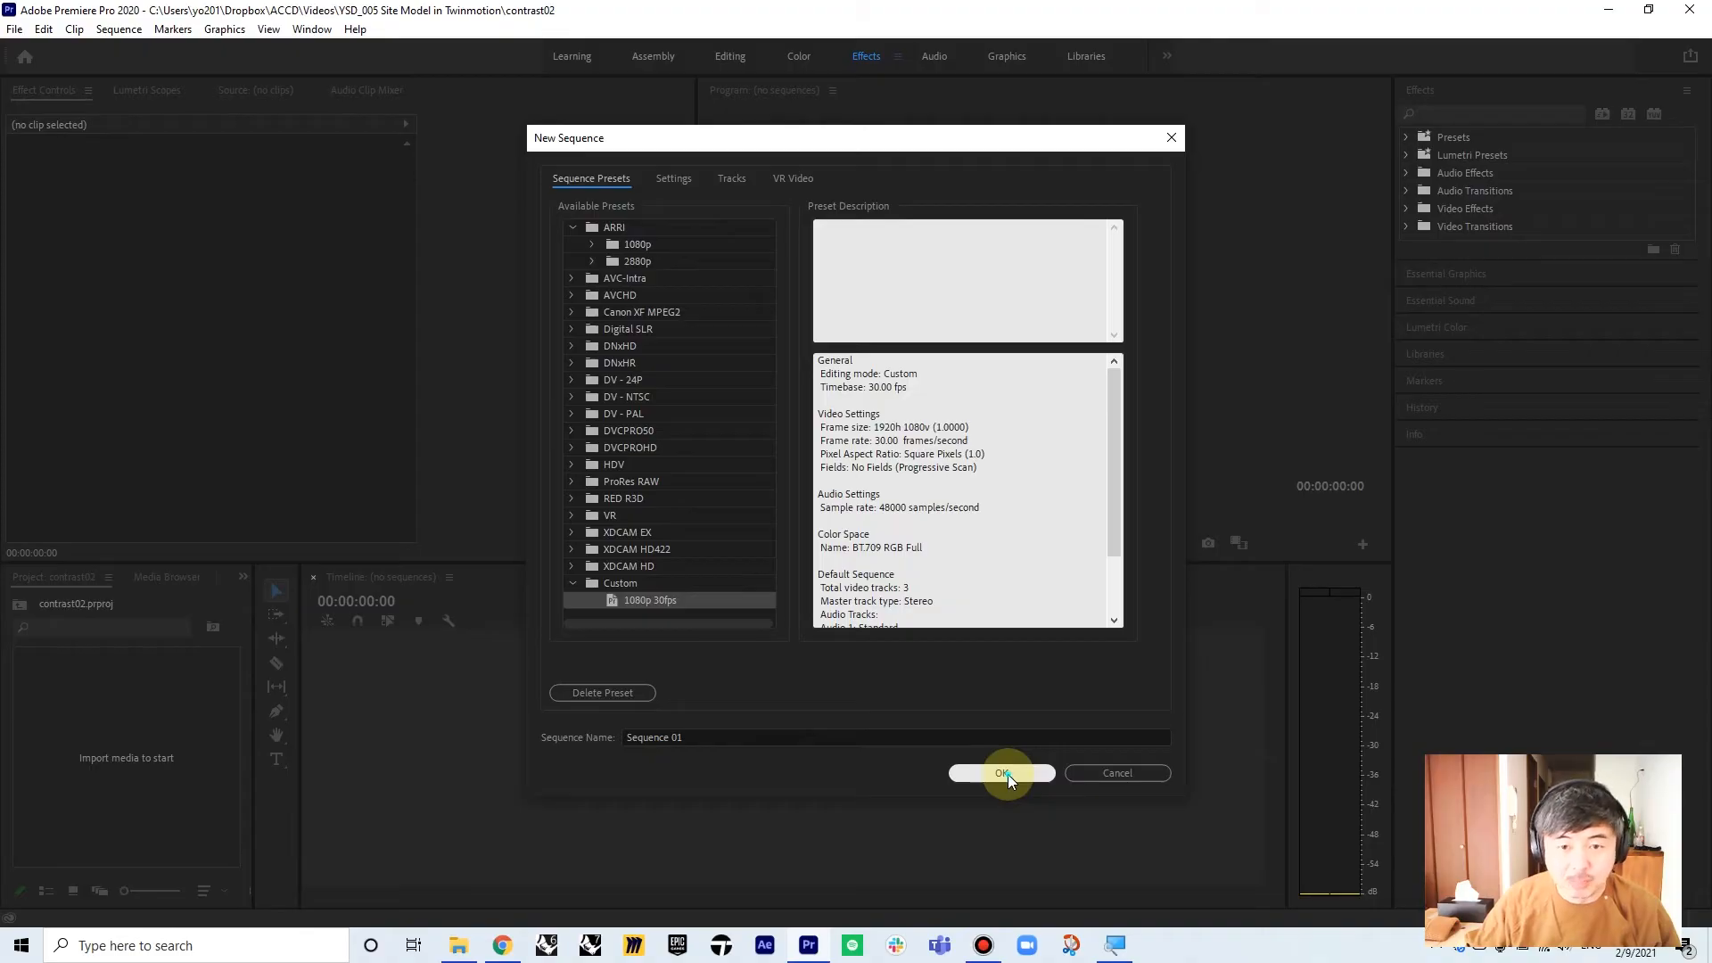
{"action": "left_click", "coordinate": [1003, 773]}
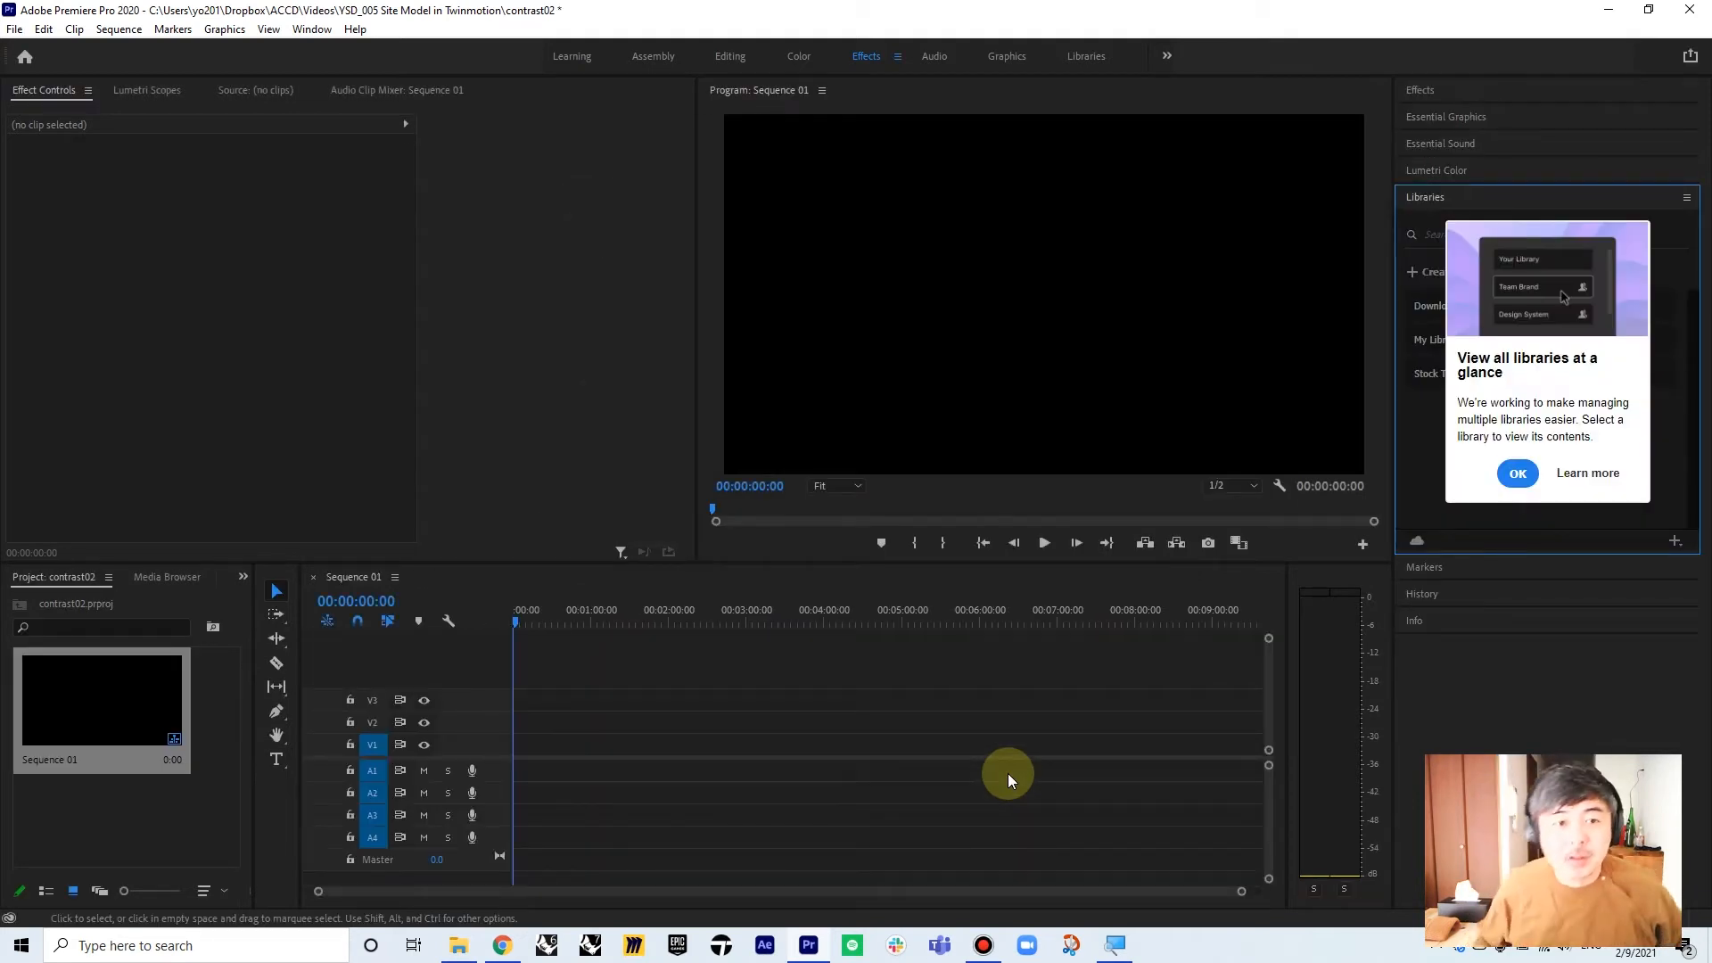
- Look at the Learning workspace and switch the layout to the Assembly workspace
{"action": "left_click", "coordinate": [656, 56]}
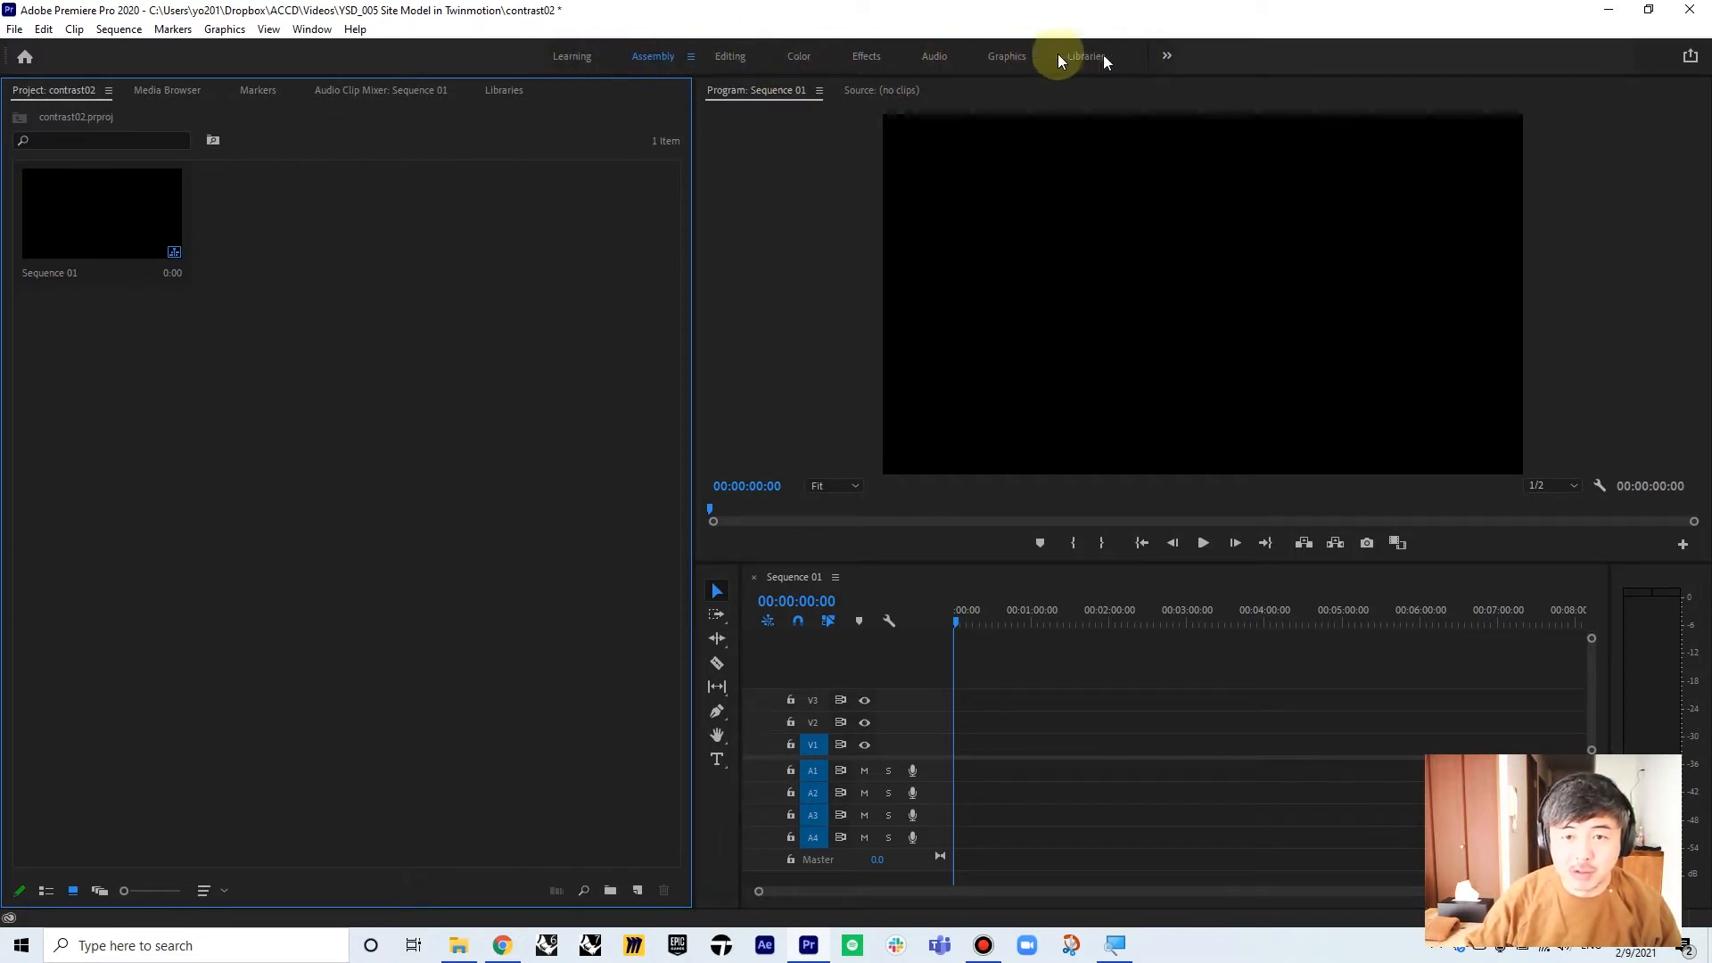
{"action": "left_click", "coordinate": [573, 56]}
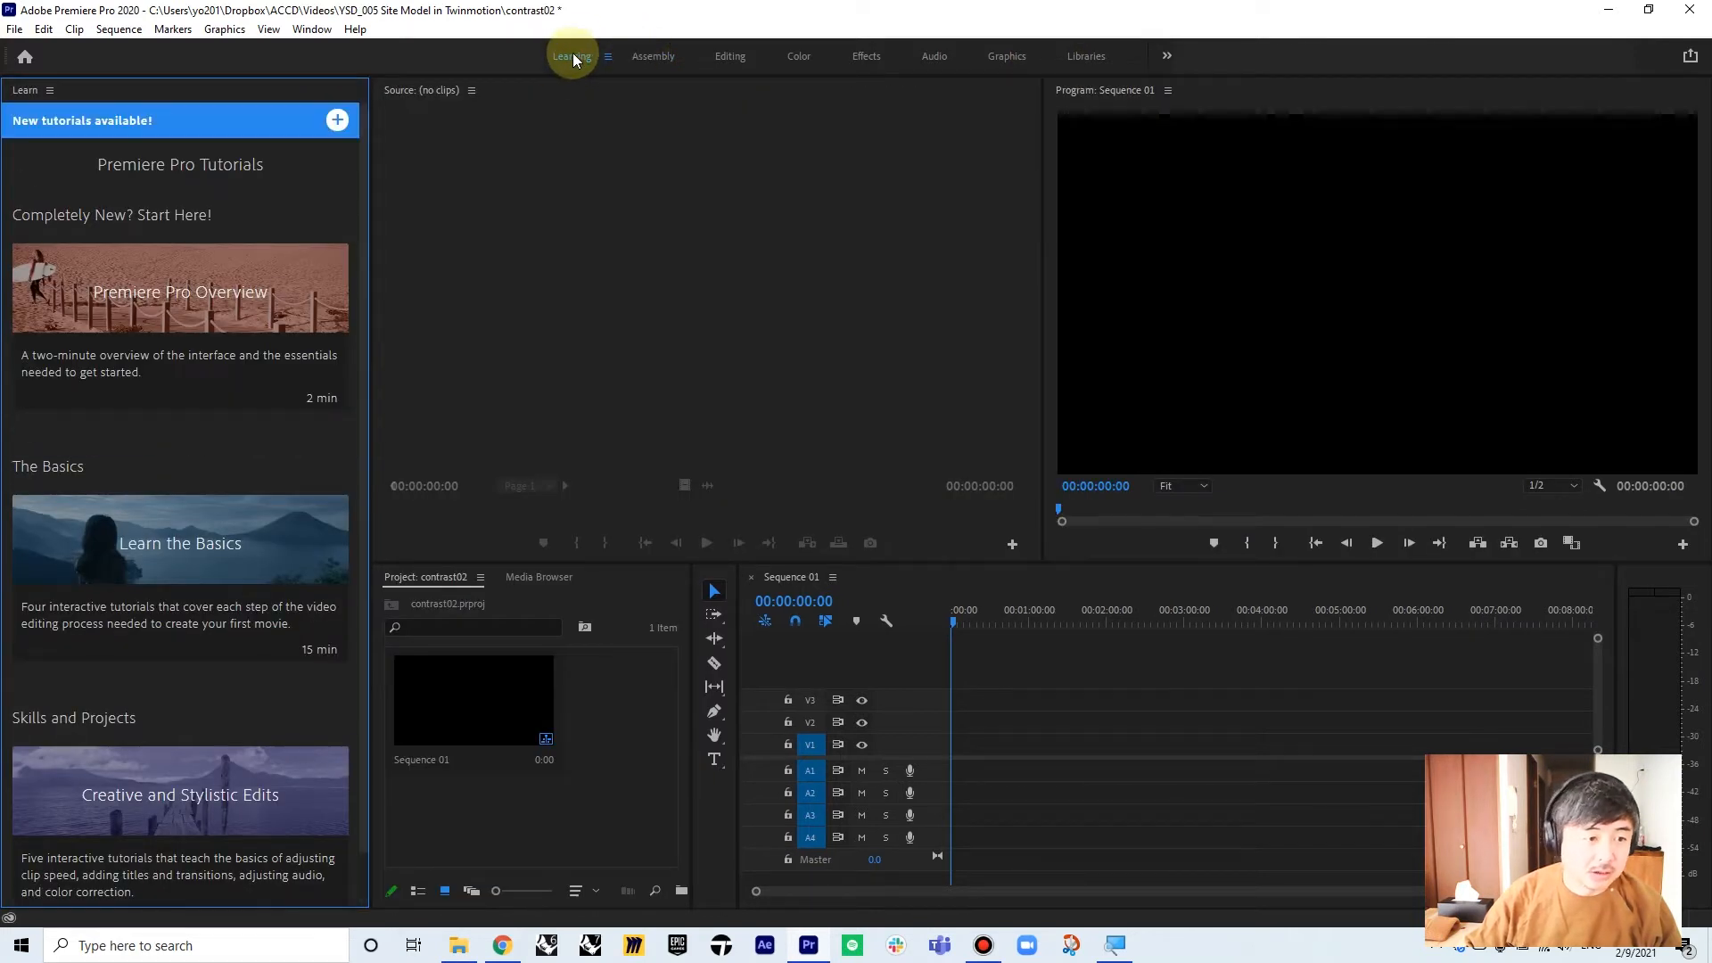
{"action": "left_click", "coordinate": [653, 57]}
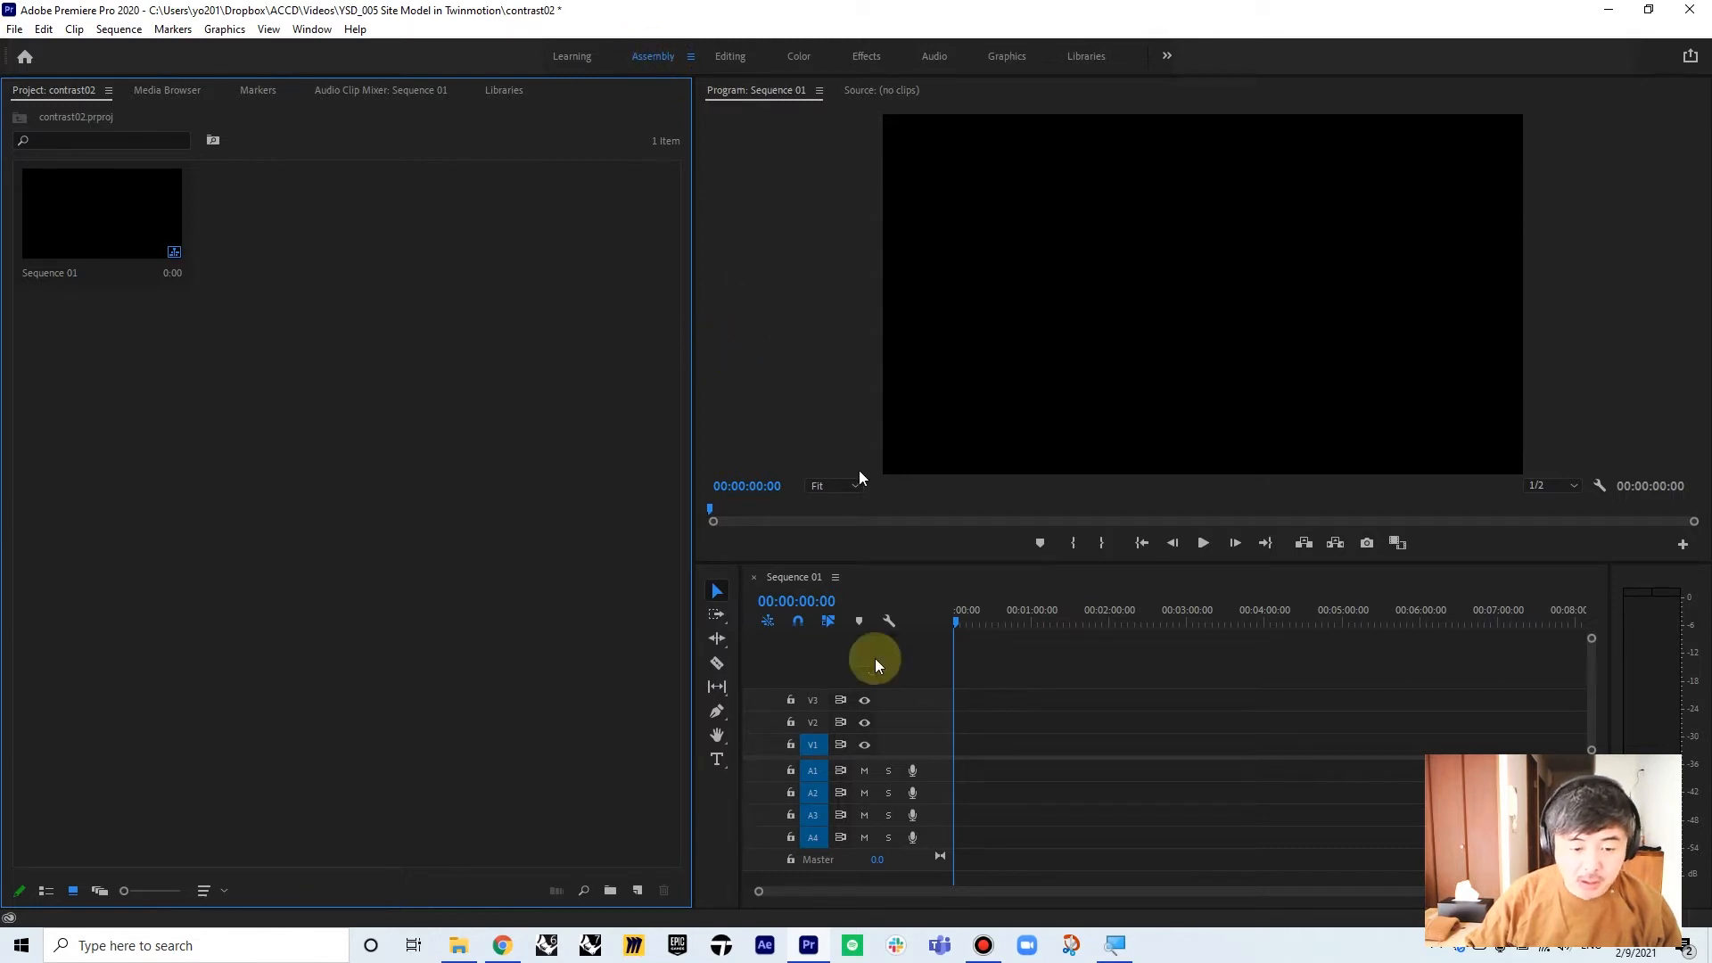
- Import all the video clips and the music file from the Contrast_Base_Files folder in File Explorer into the project
{"action": "left_click", "coordinate": [458, 947]}
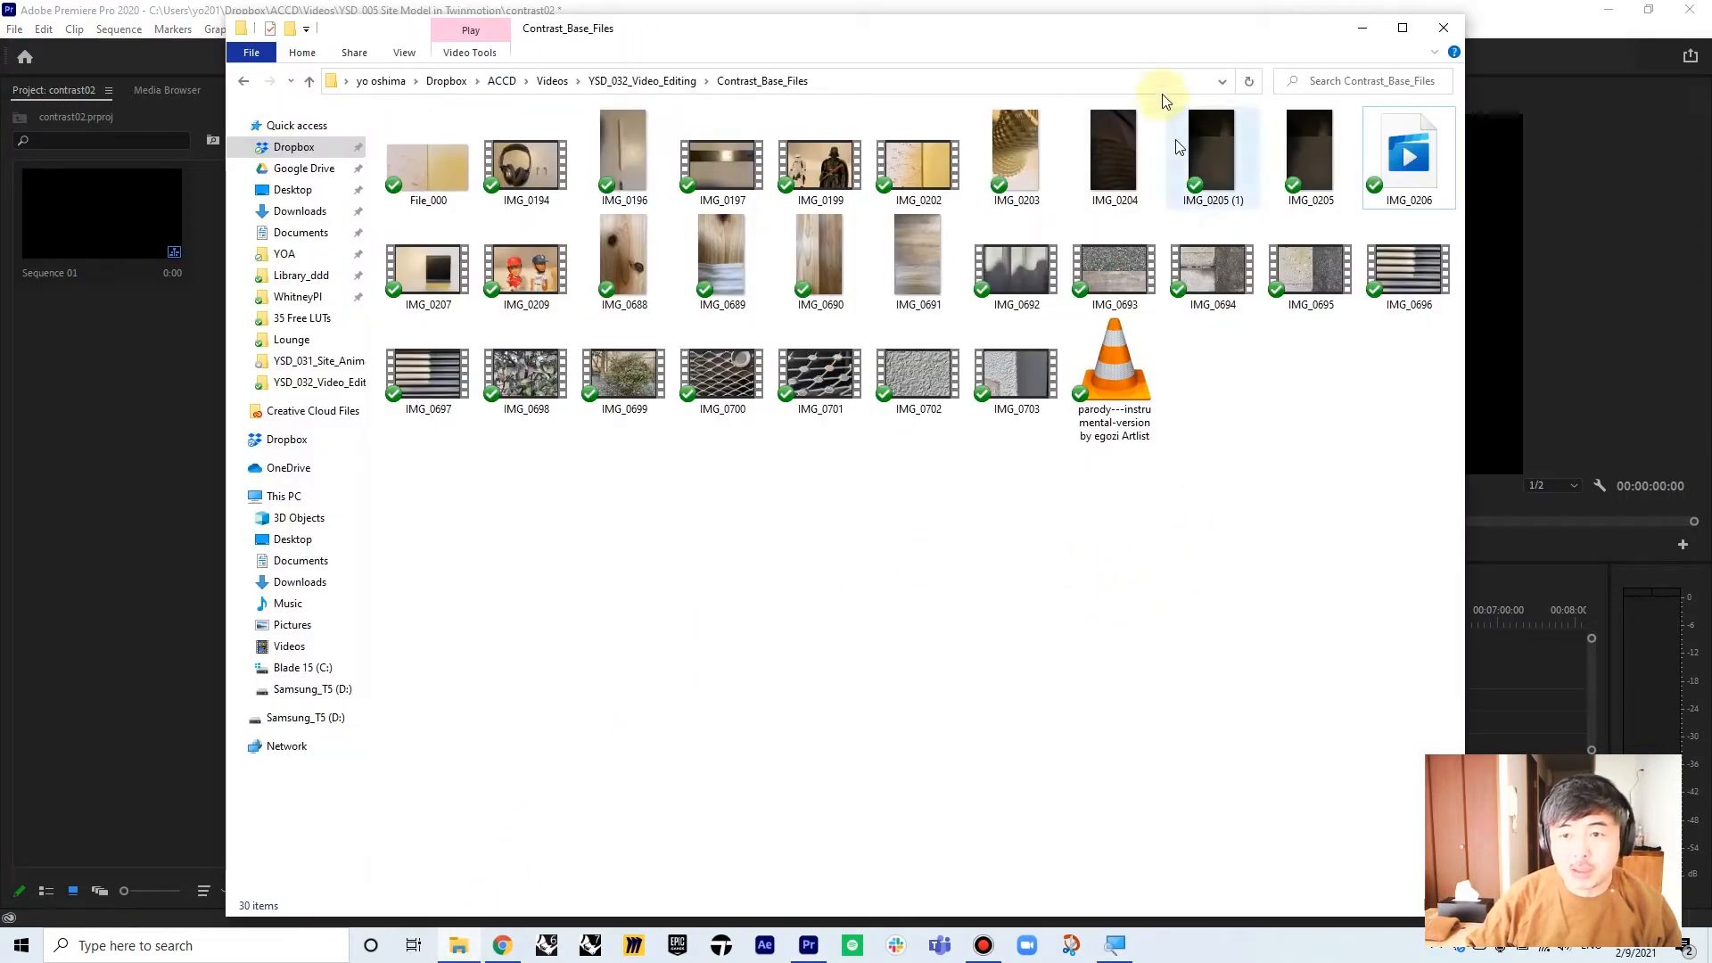
{"action": "left_click", "coordinate": [1078, 37]}
{"action": "left_click_drag", "start_coordinate": [1080, 41], "coordinate": [1114, 68]}
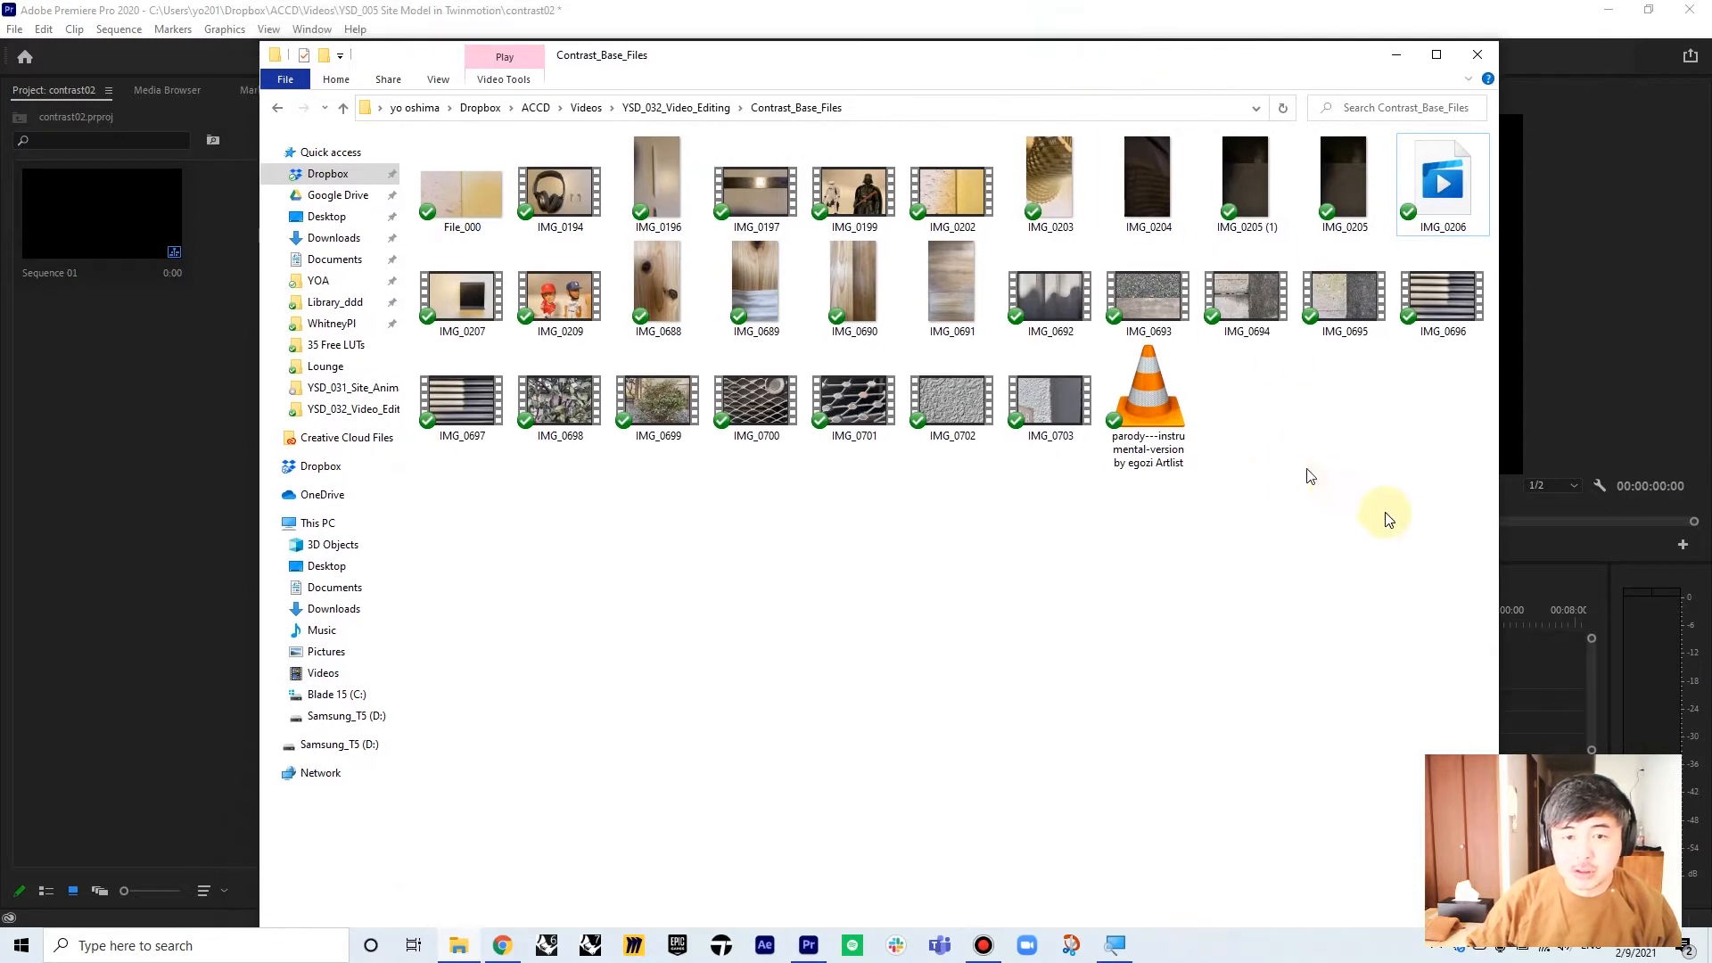
{"action": "left_click_drag", "start_coordinate": [1458, 554], "coordinate": [1196, 508]}
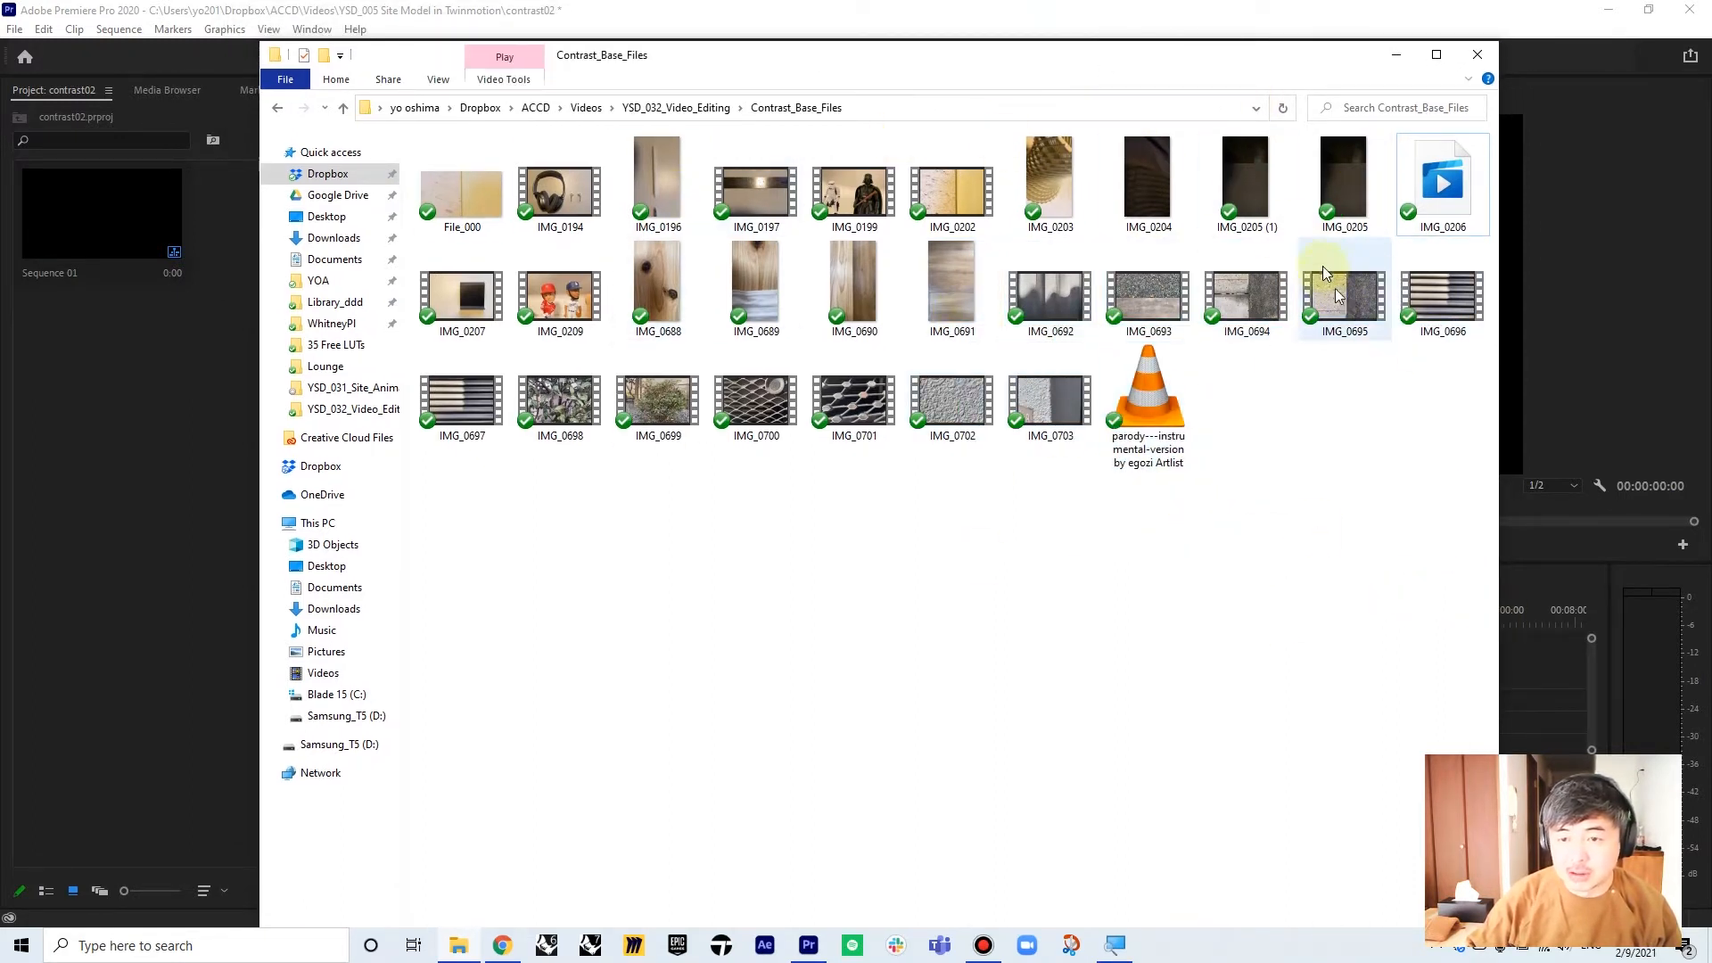
{"action": "left_click", "coordinate": [1247, 182]}
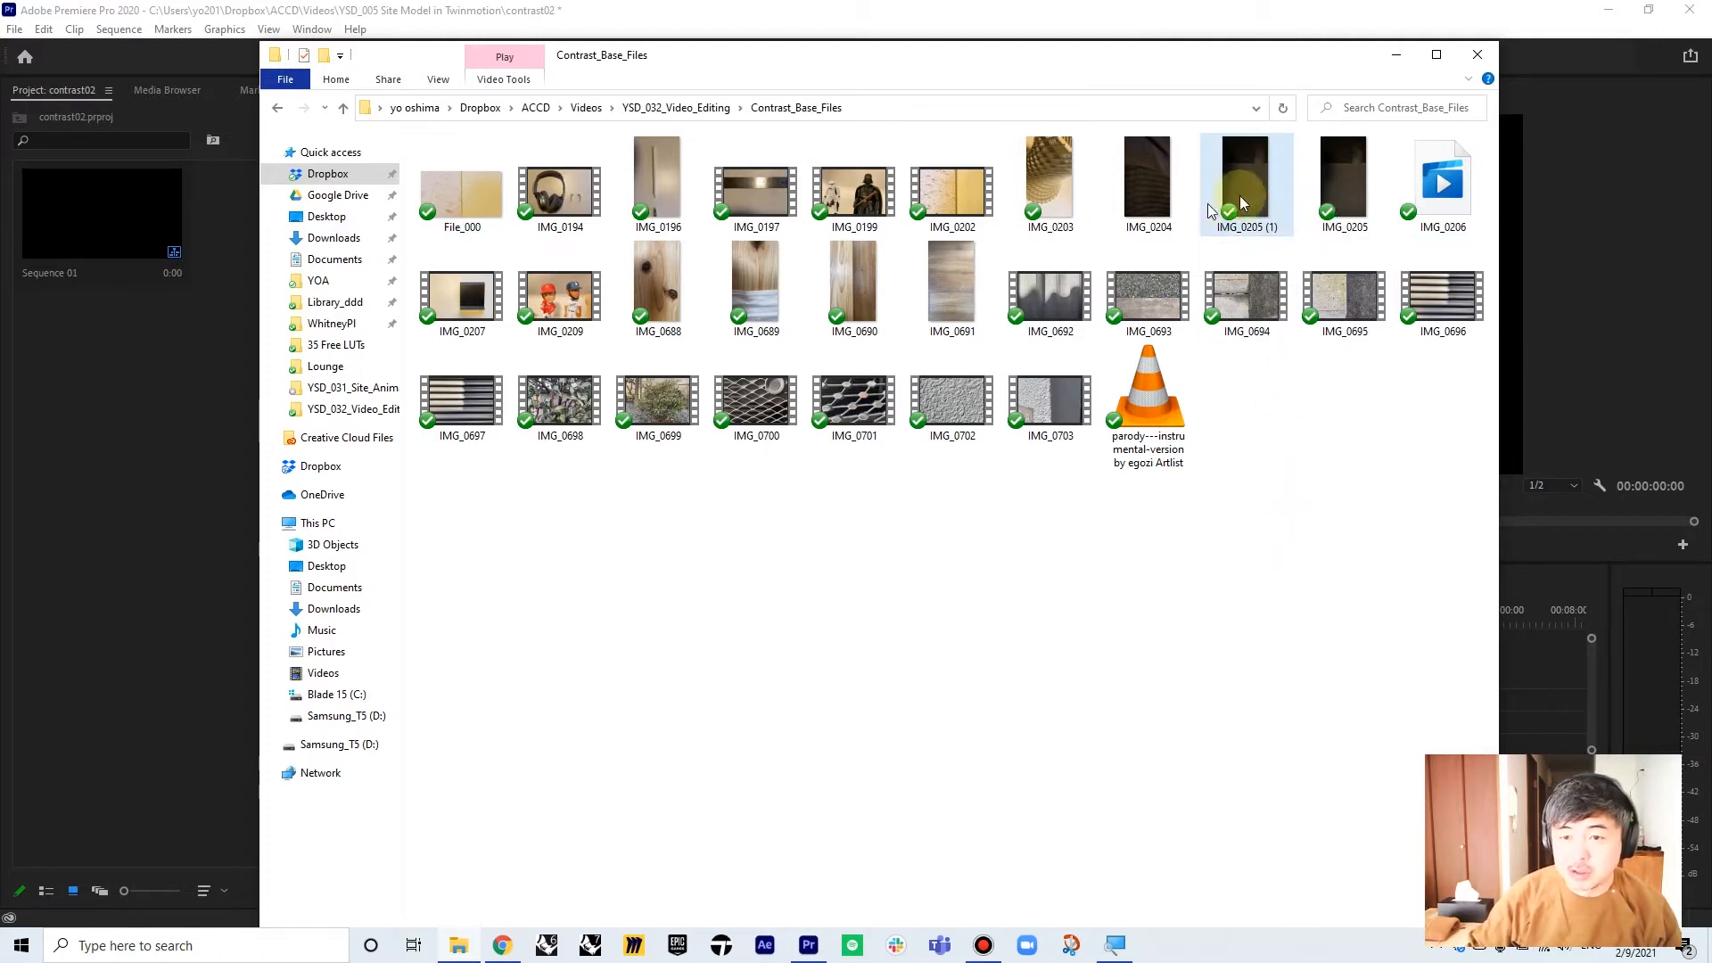
{"action": "key", "text": "alt+Left"}
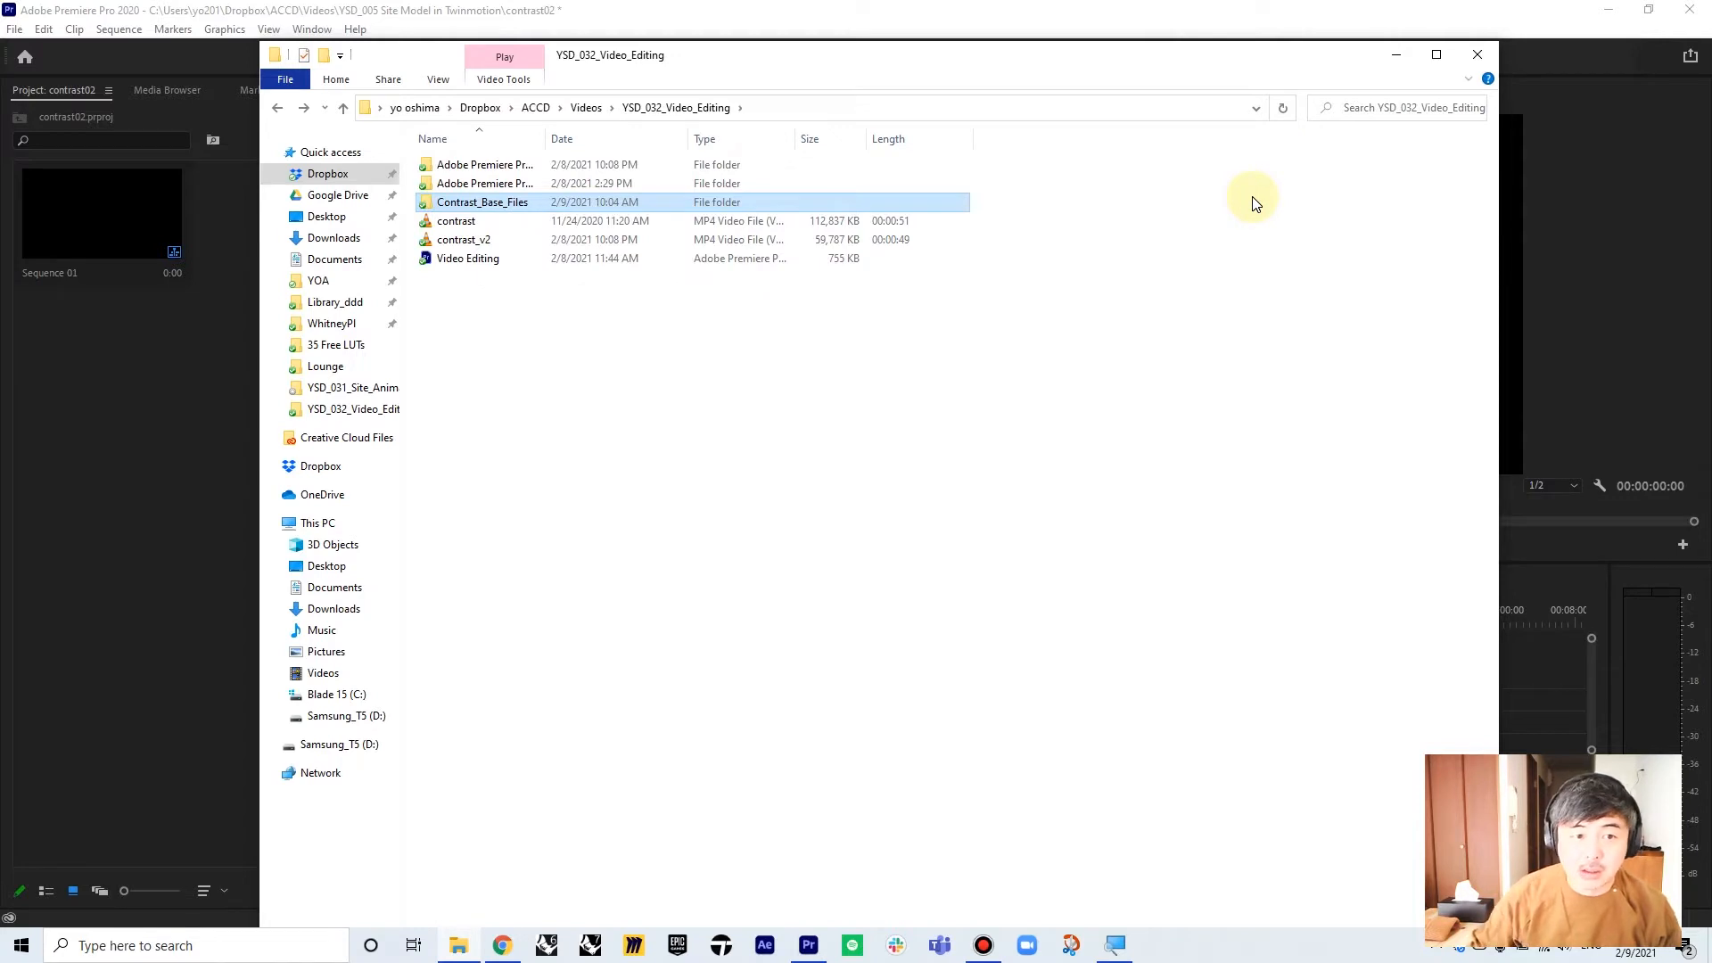
{"action": "double_click", "coordinate": [468, 202]}
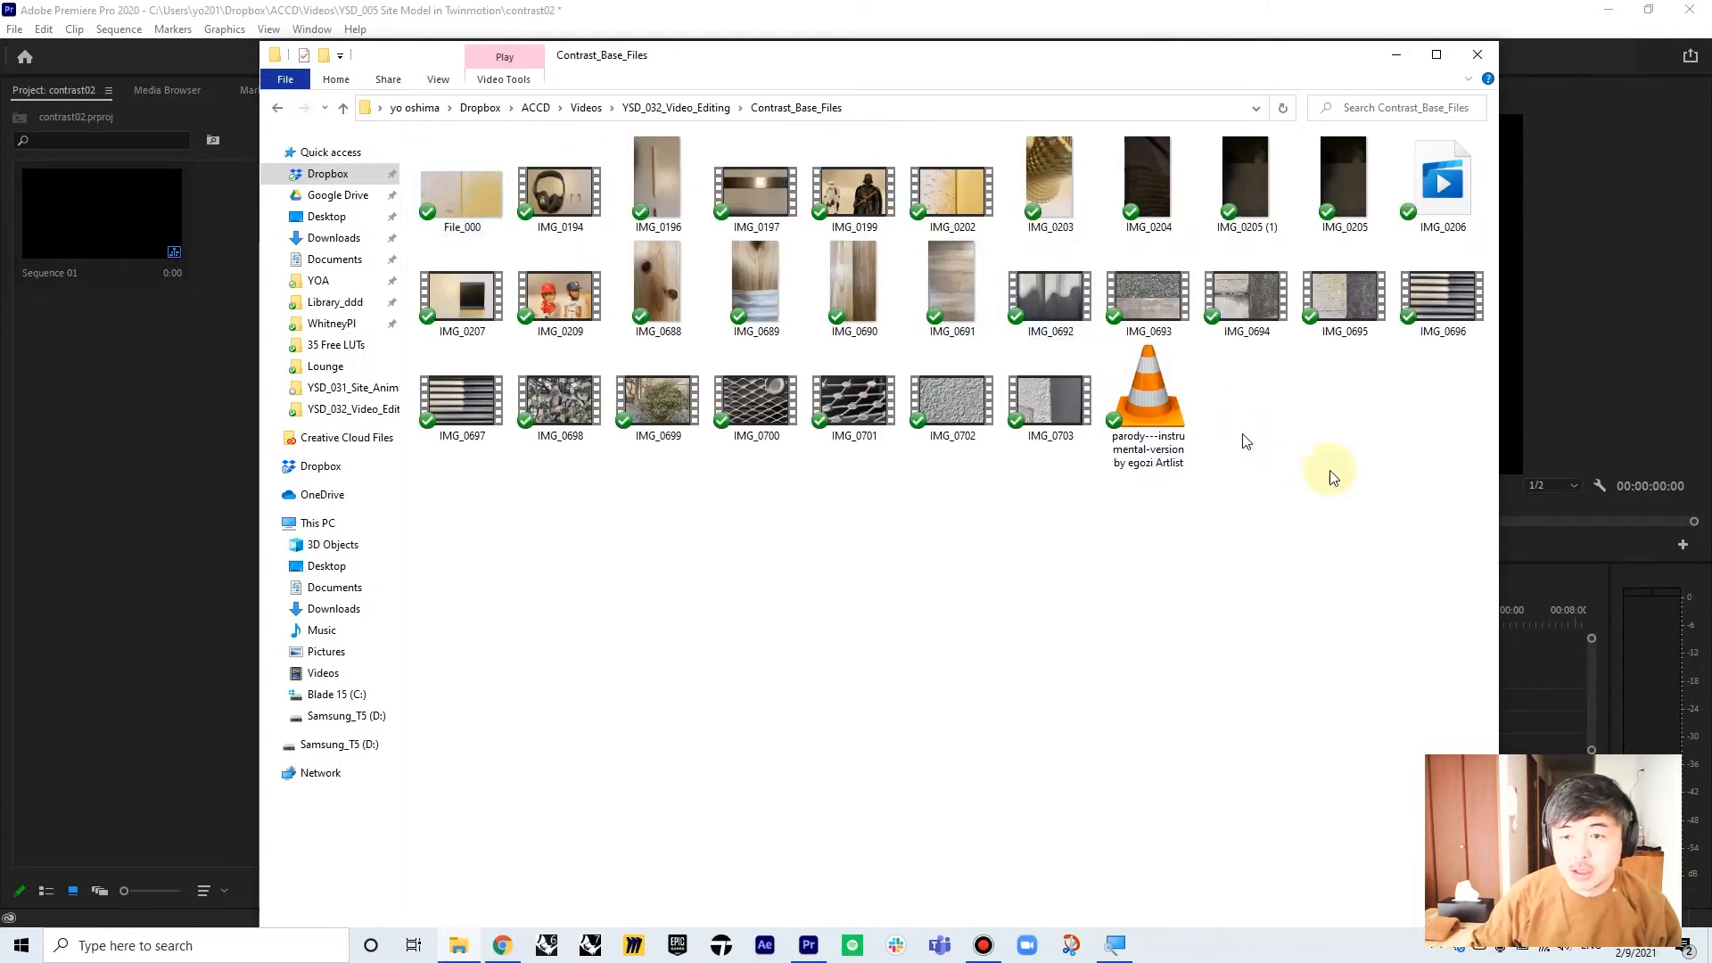
{"action": "left_click_drag", "start_coordinate": [1404, 489], "coordinate": [444, 130]}
{"action": "left_click_drag", "start_coordinate": [549, 147], "coordinate": [180, 397]}
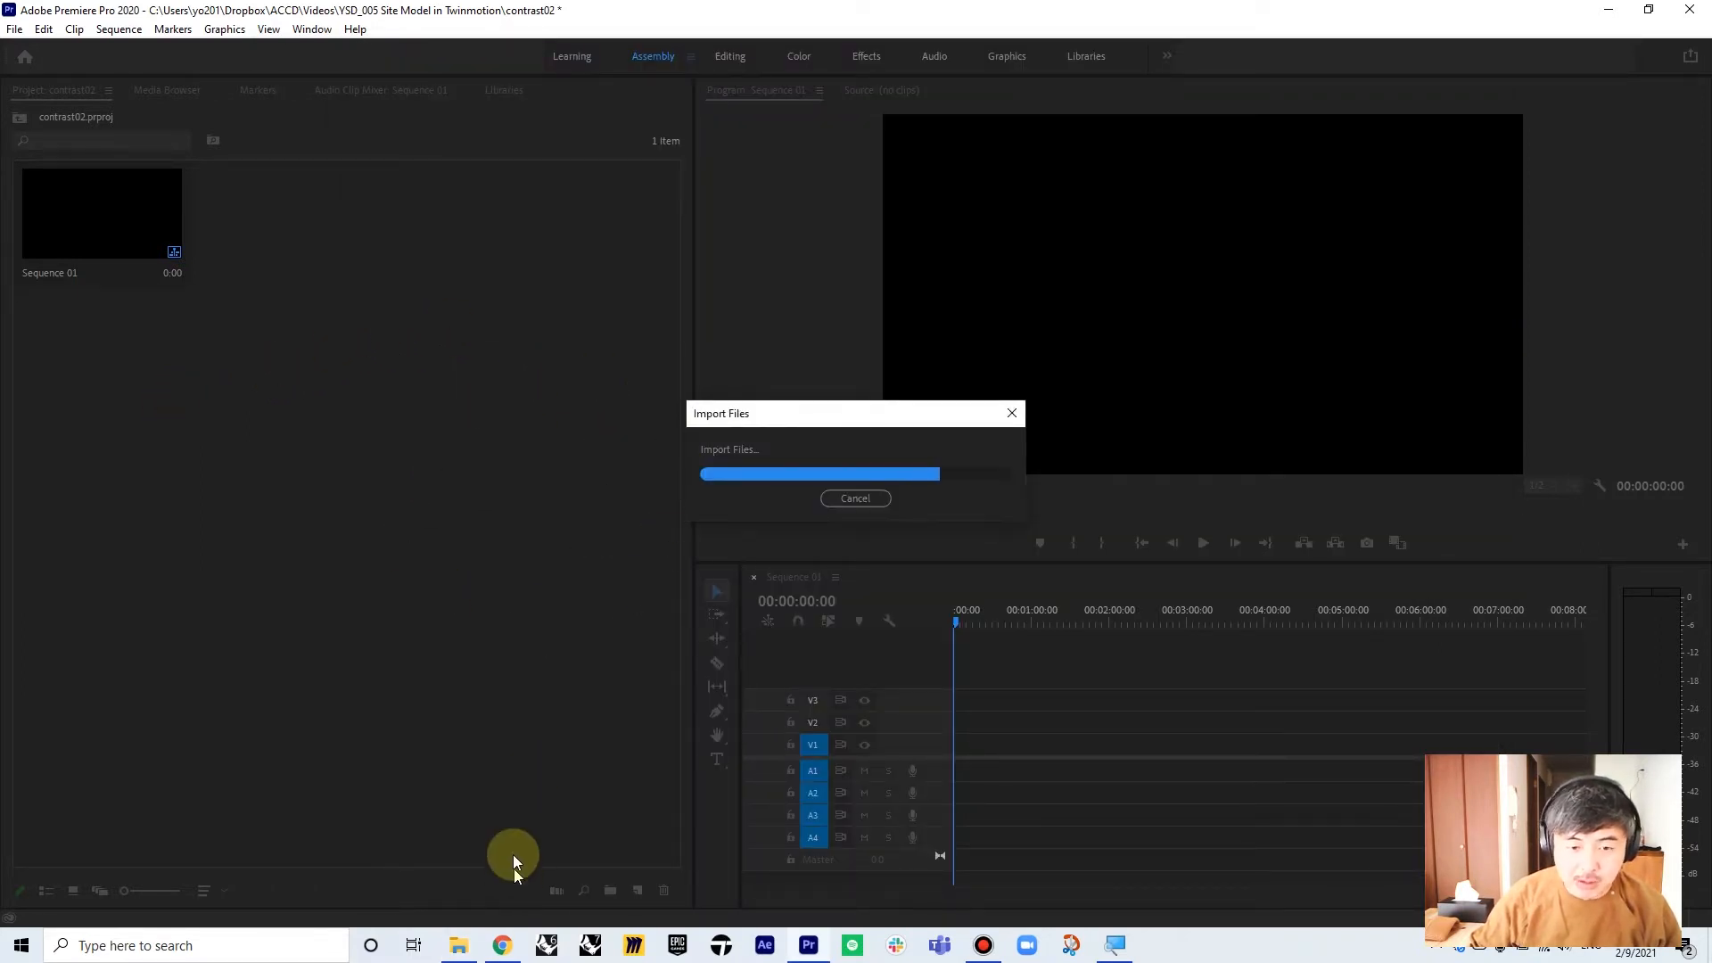
- Switch to a new Chrome window and go to bensounds.com
{"action": "mouse_move", "coordinate": [504, 950]}
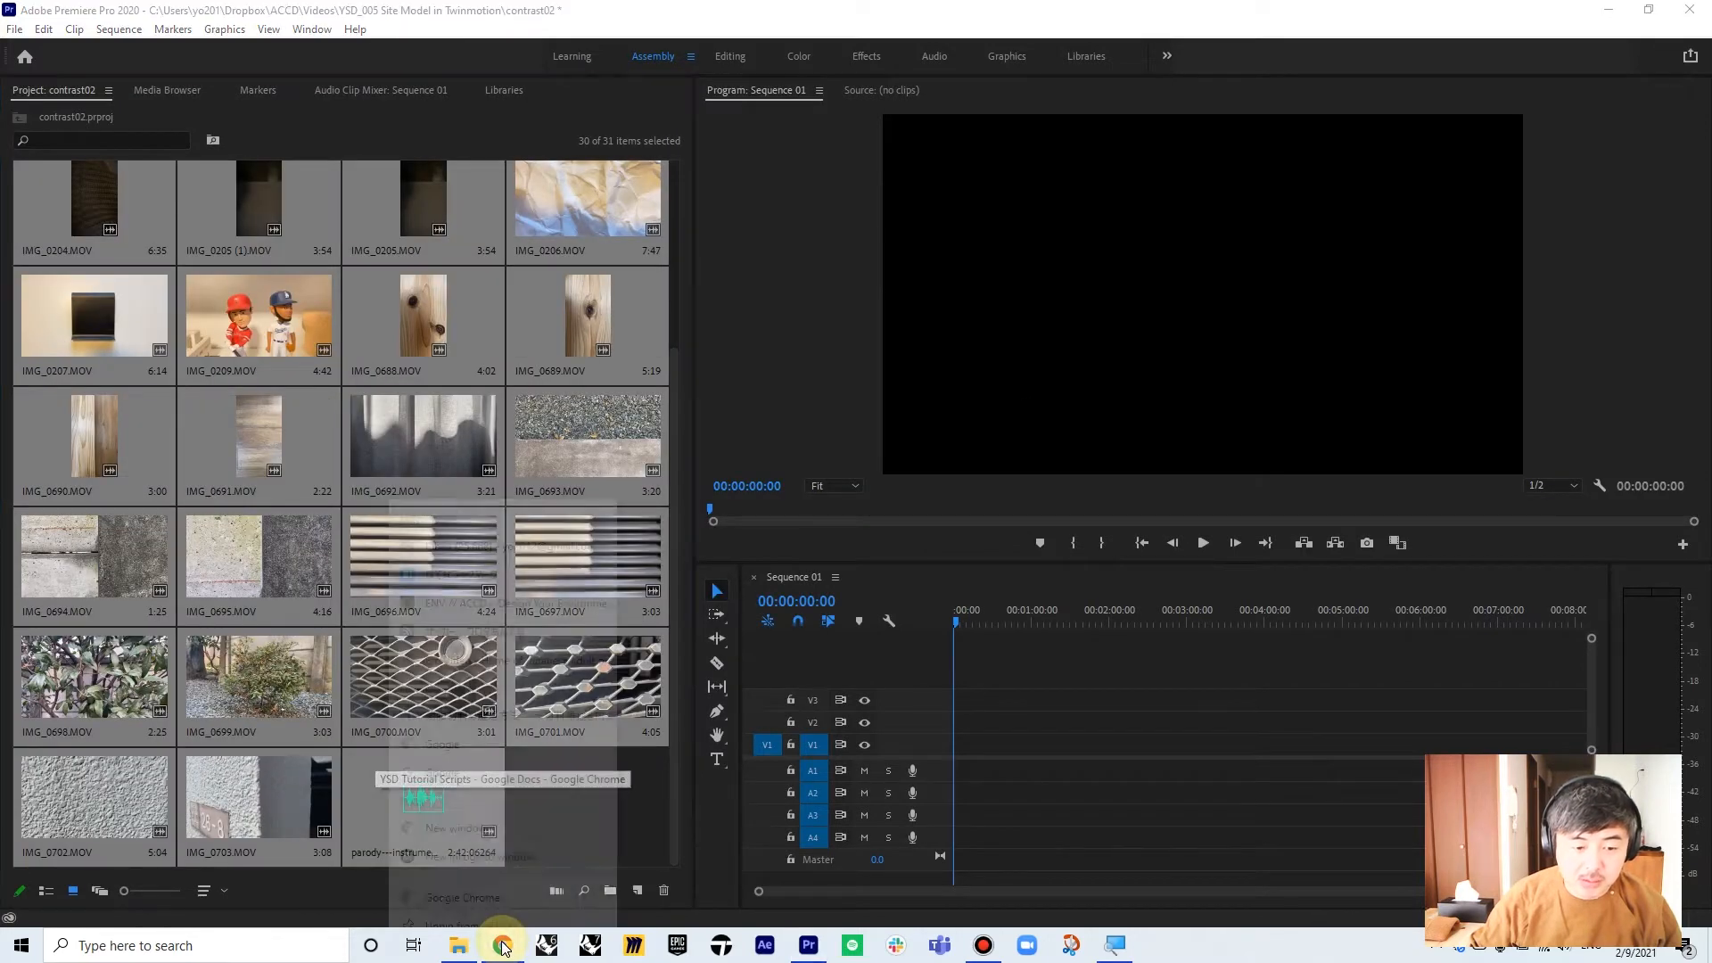
{"action": "right_click", "coordinate": [502, 947]}
{"action": "left_click", "coordinate": [488, 856]}
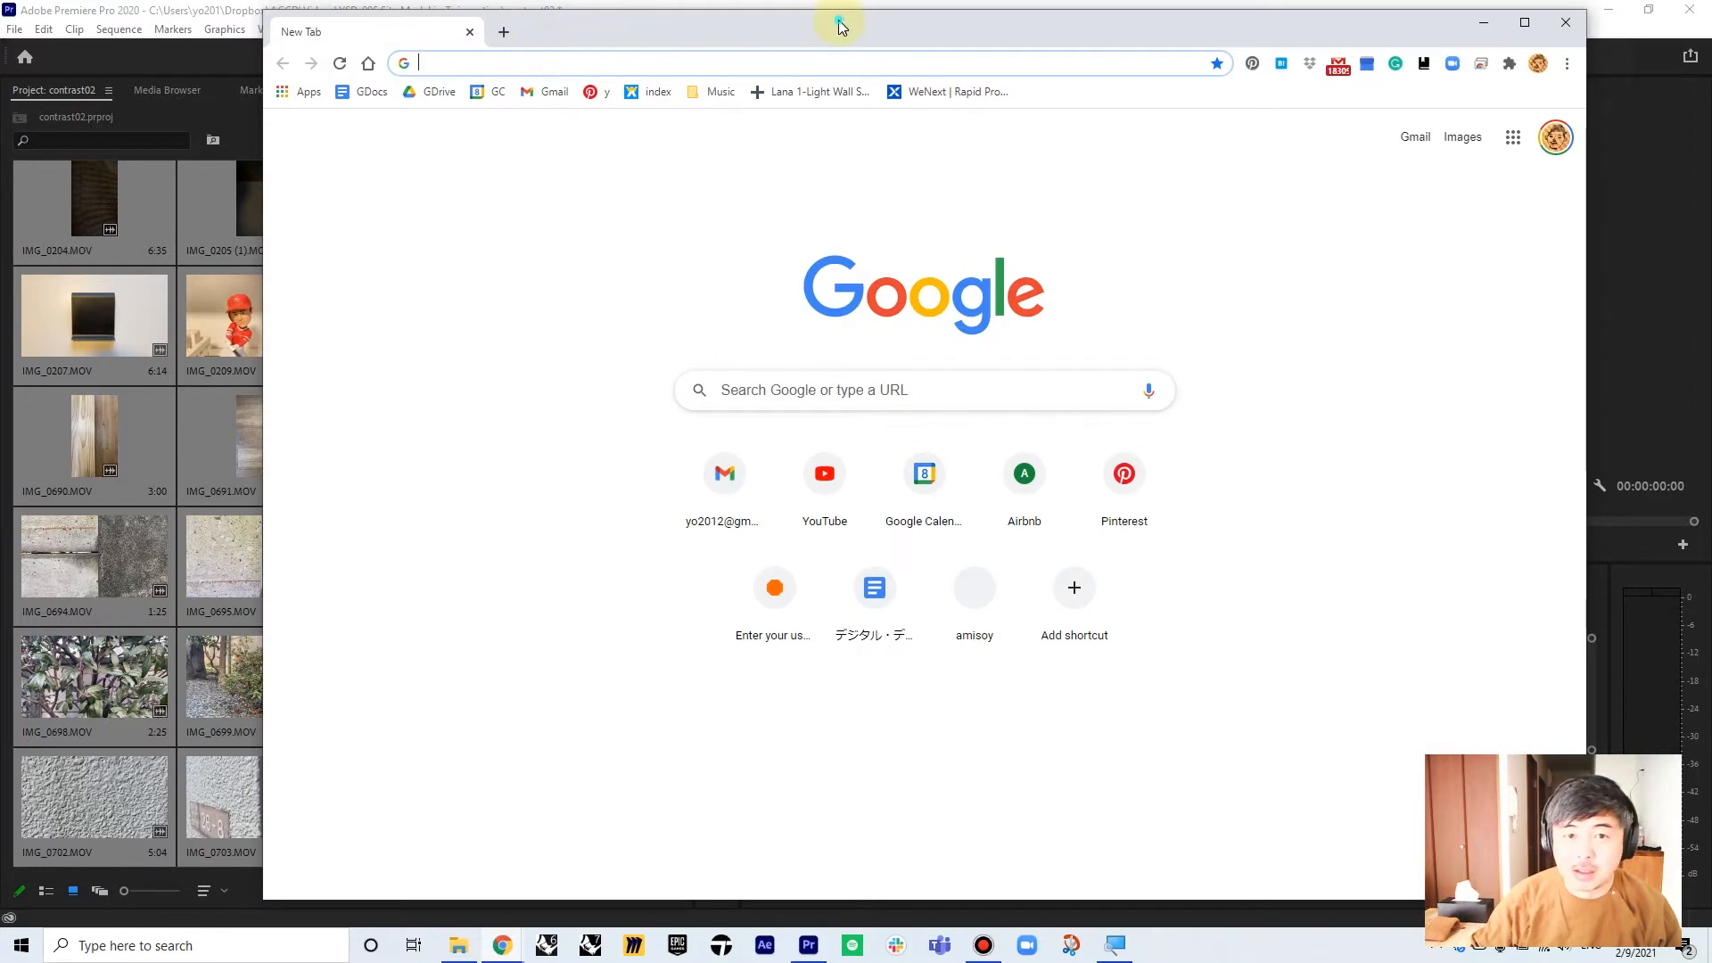
{"action": "left_click_drag", "start_coordinate": [838, 27], "coordinate": [832, 18]}
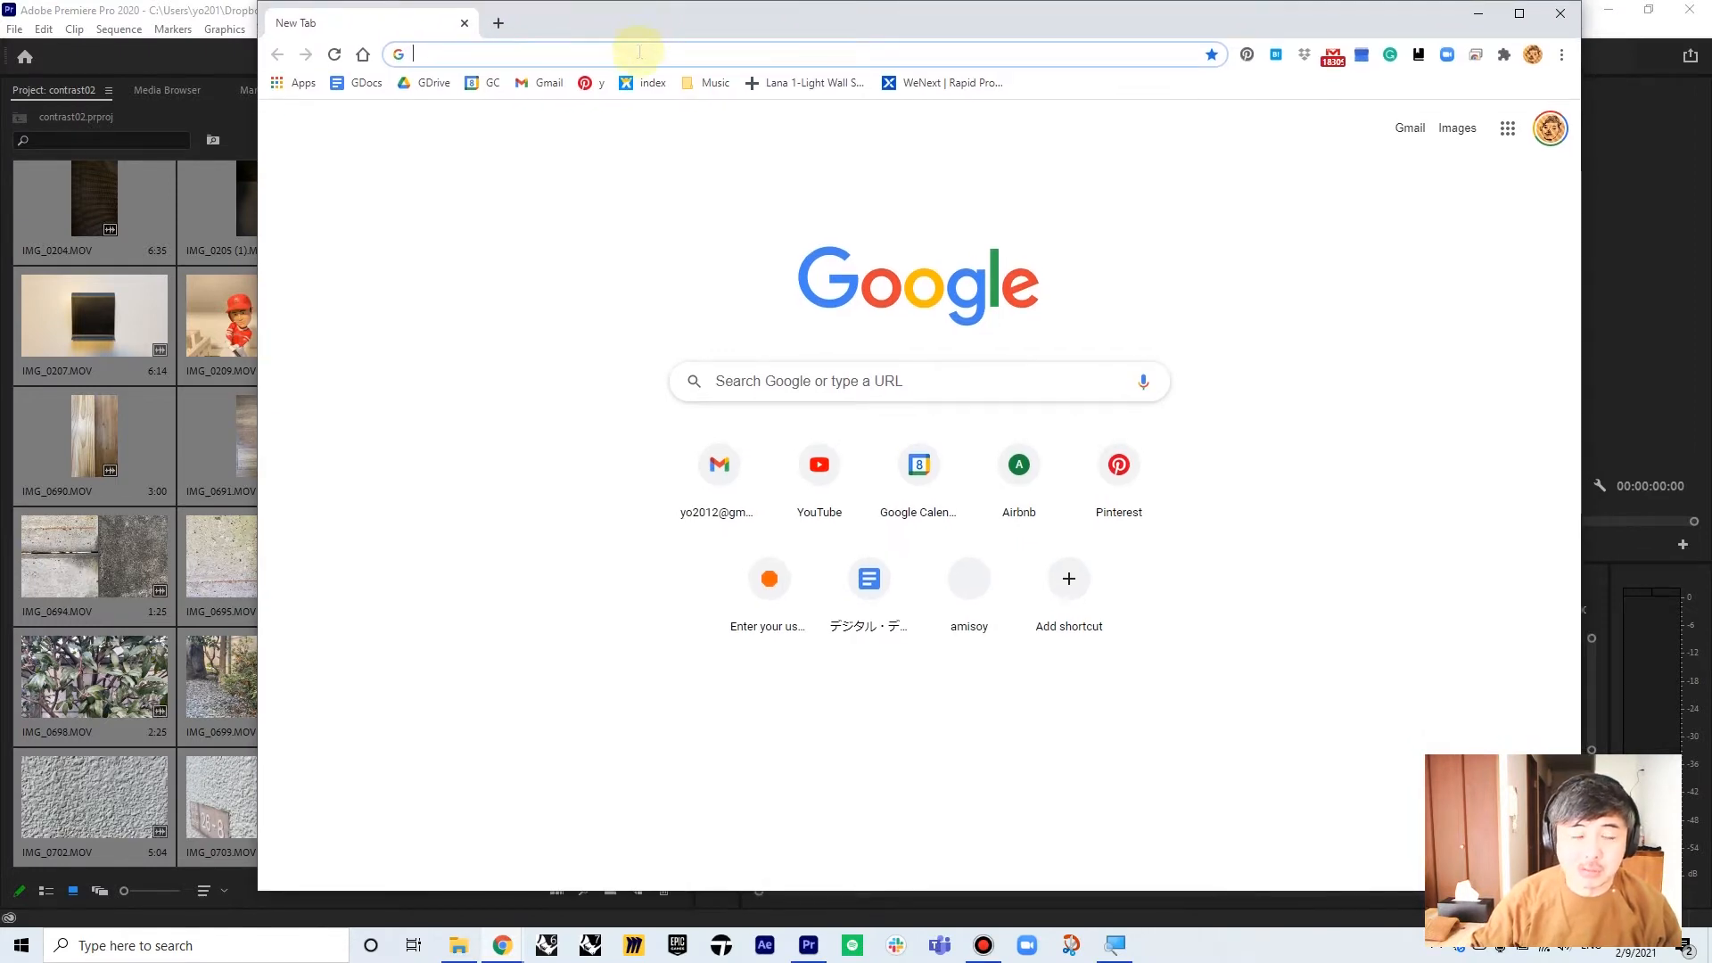
{"action": "type", "text": "be"}
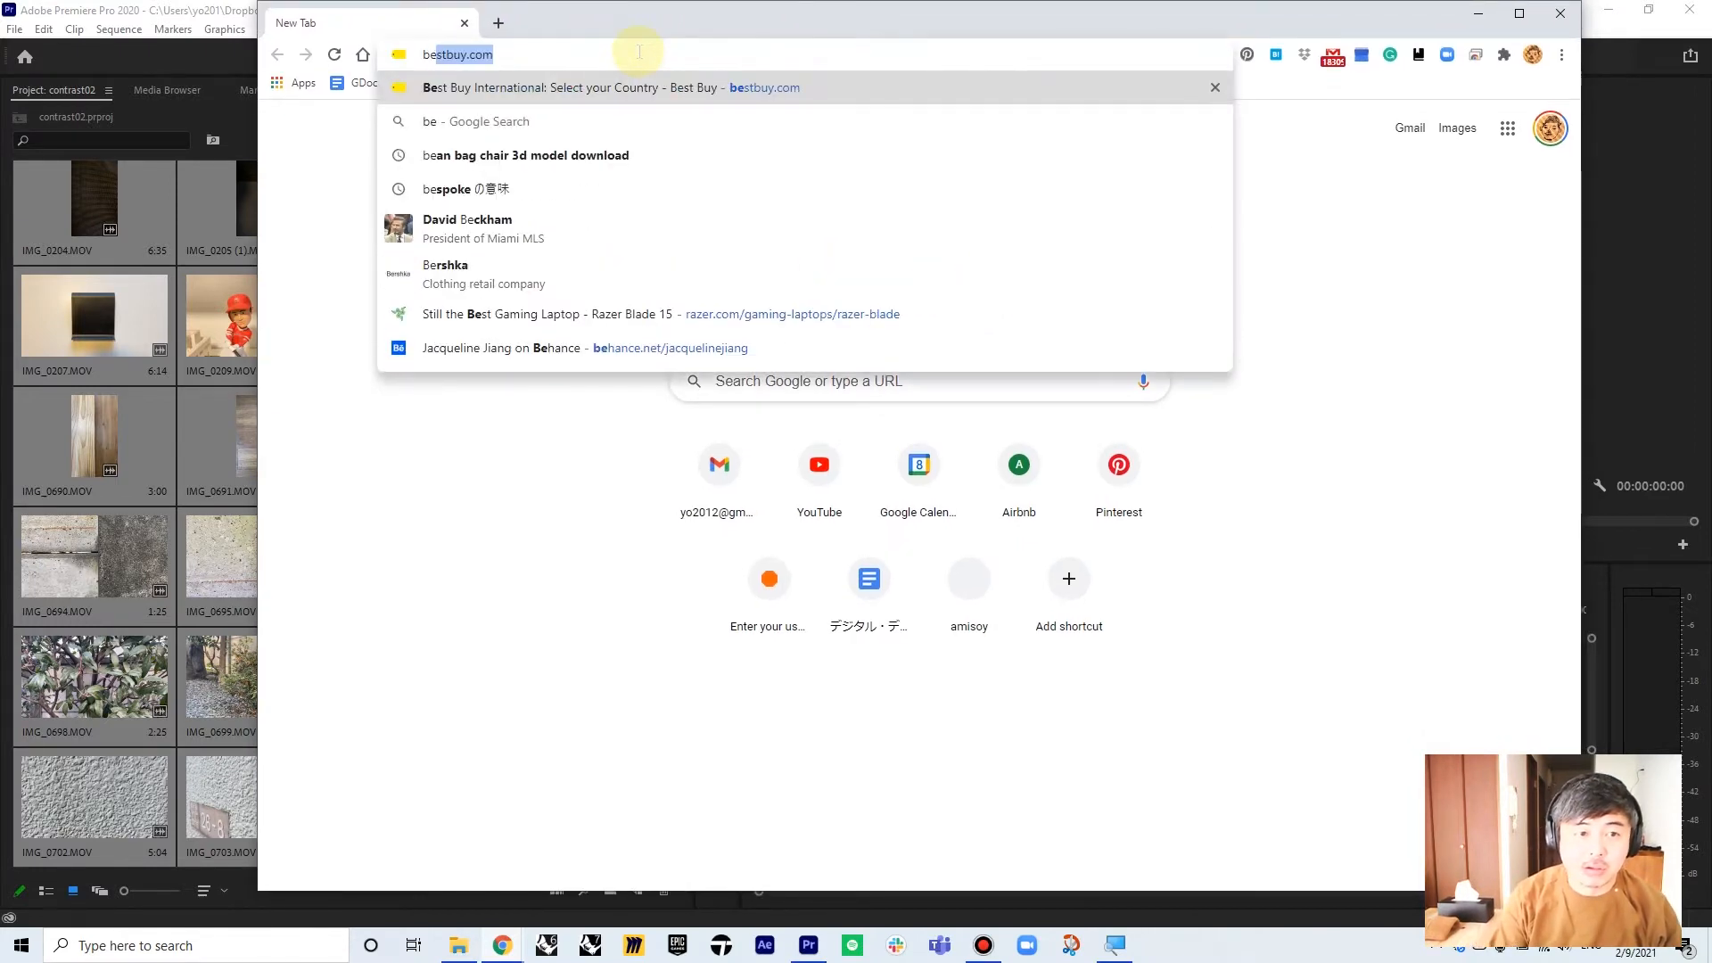
{"action": "type", "text": "nsounds.com"}
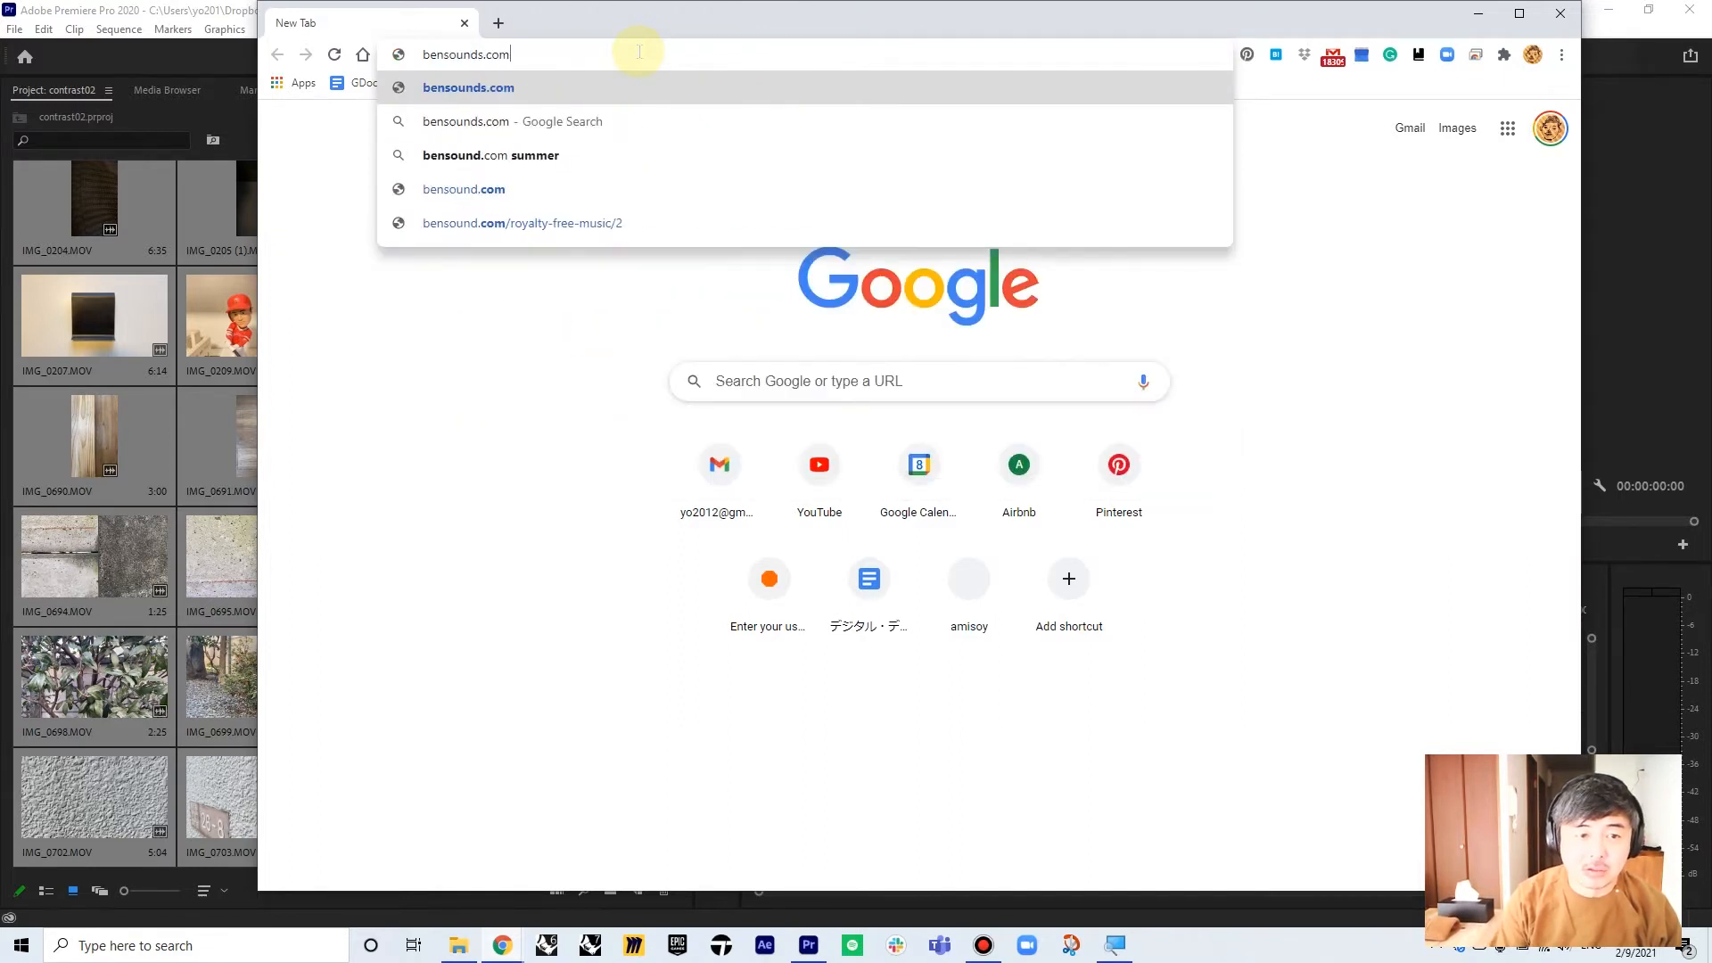
{"action": "key", "text": "Return"}
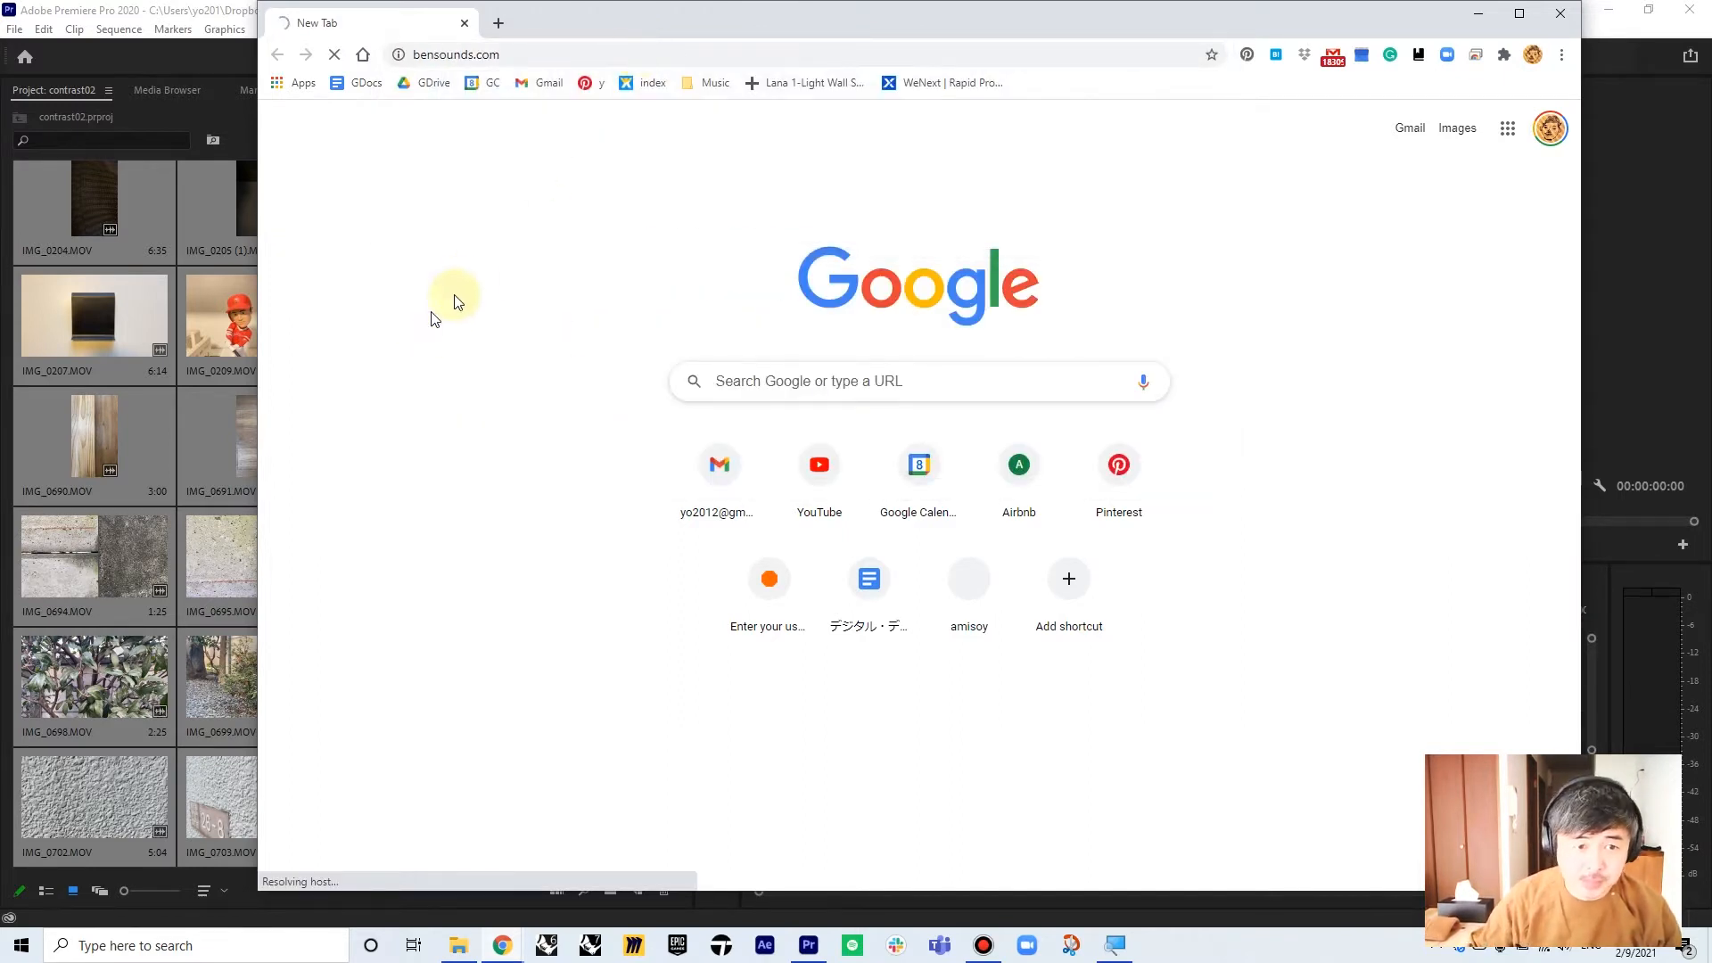
- Search Google for "ben sounds" and open the Royalty Free Music by Bensound site
{"action": "left_click", "coordinate": [569, 56]}
{"action": "type", "text": "ben sounds"}
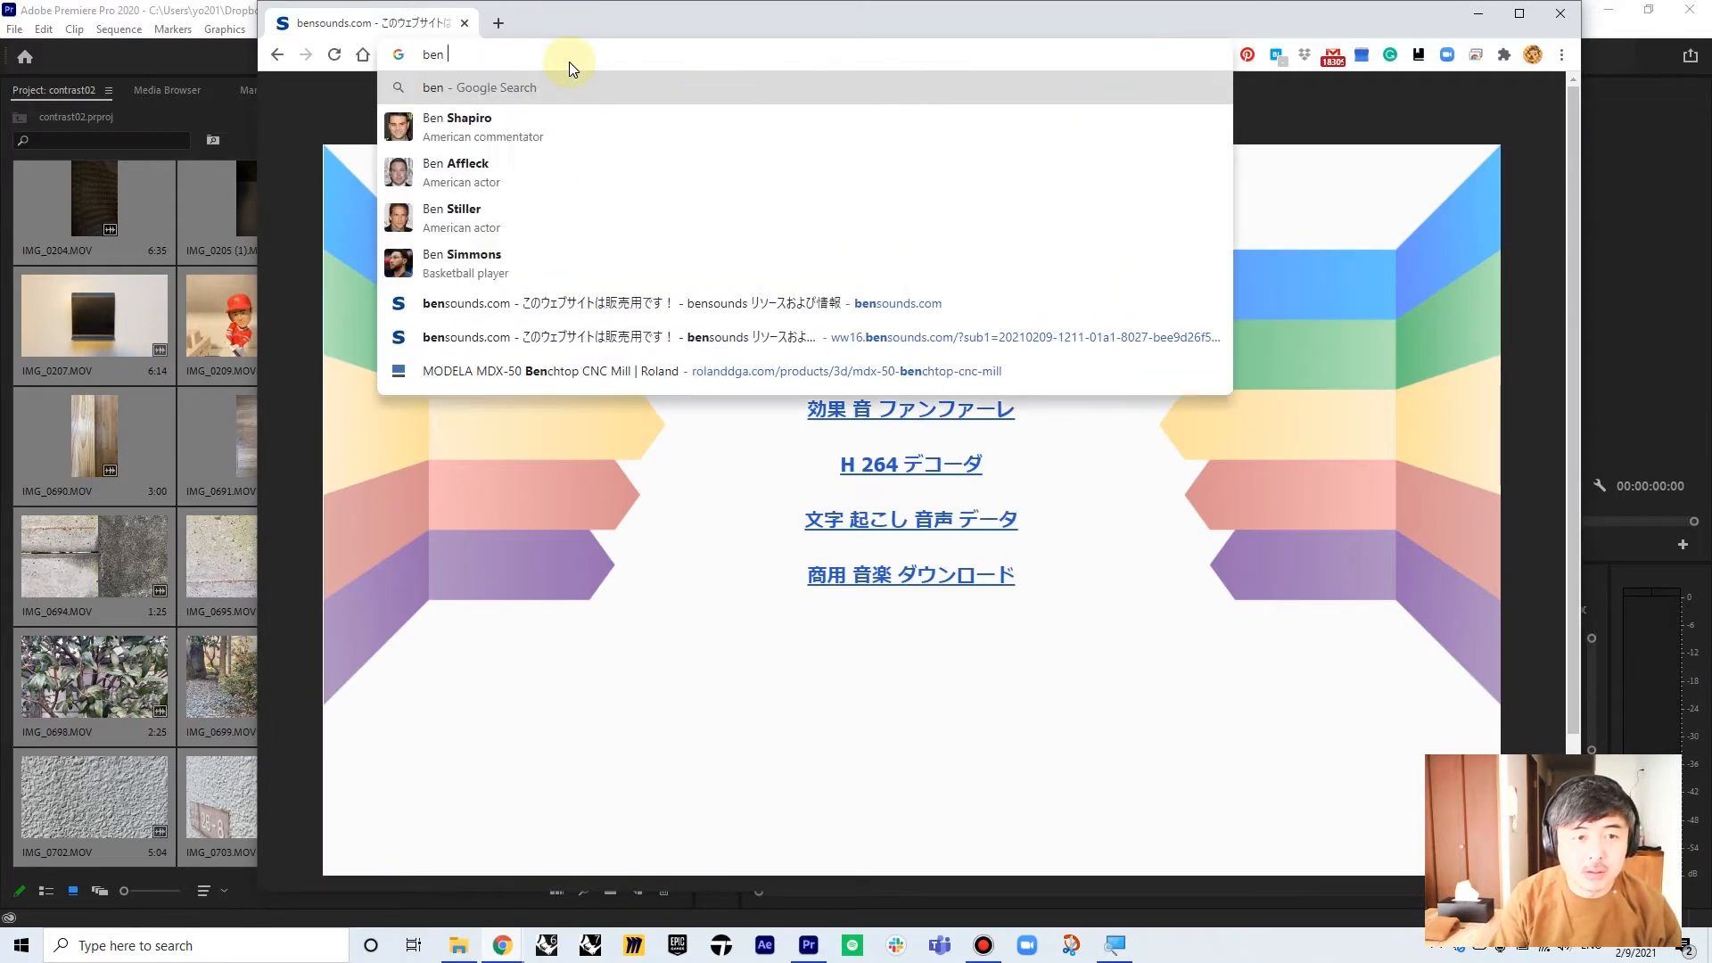
{"action": "key", "text": "Return"}
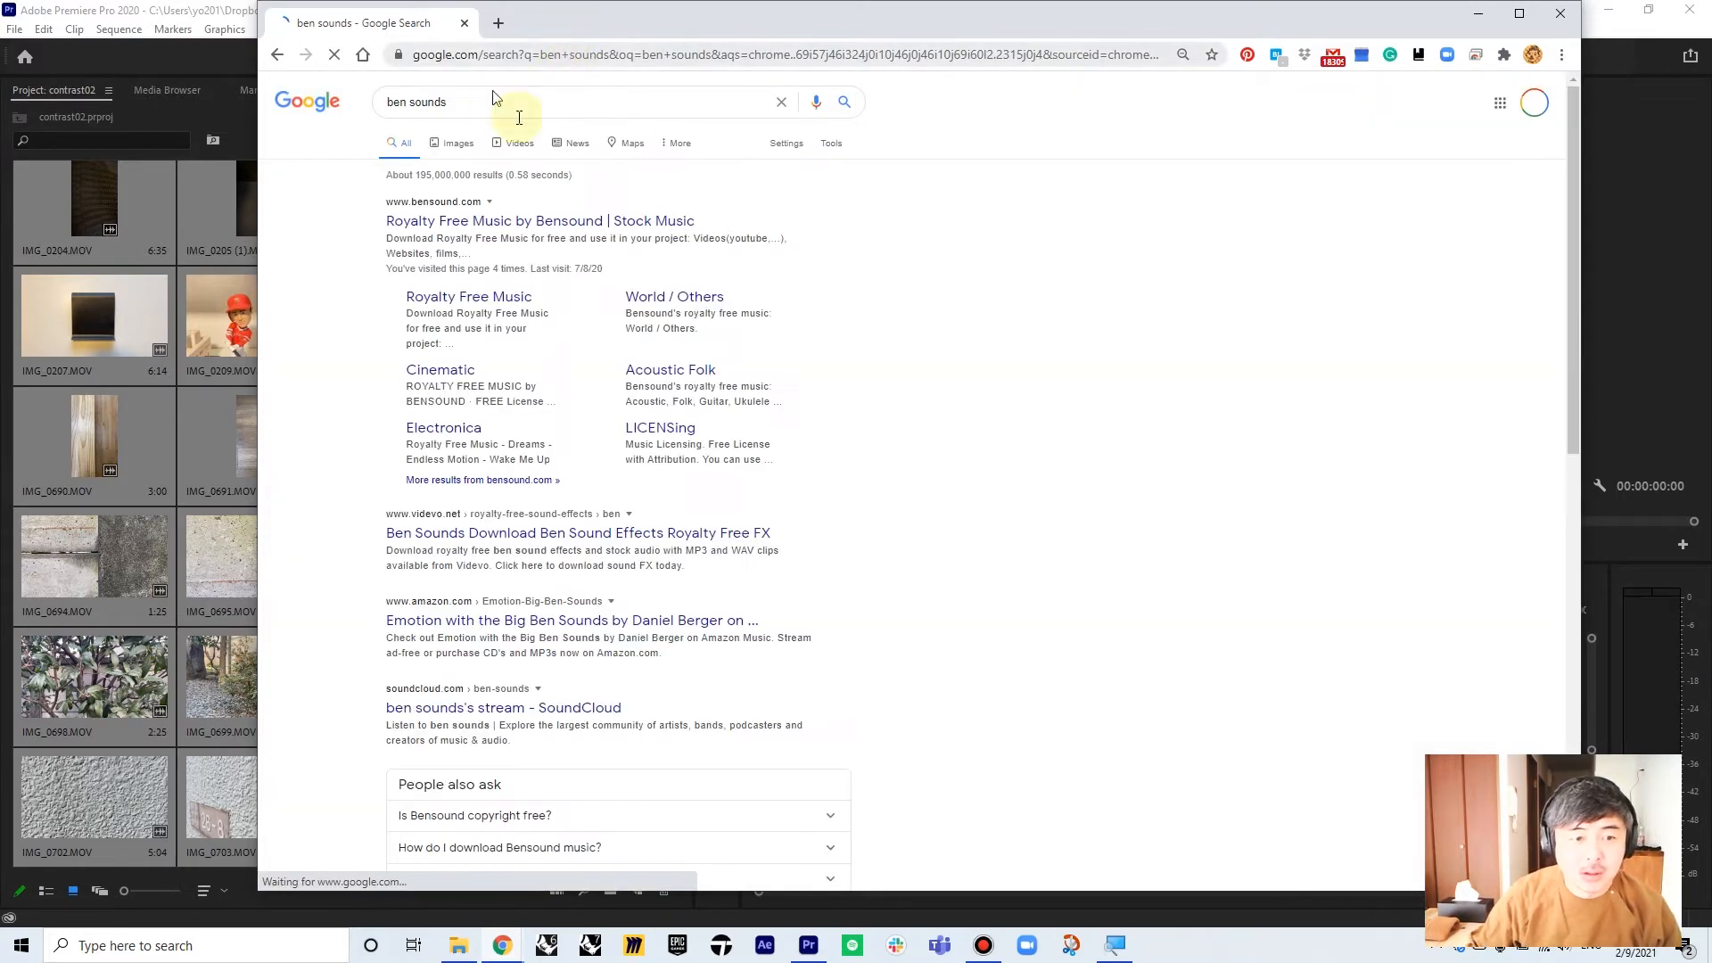
{"action": "left_click", "coordinate": [567, 223]}
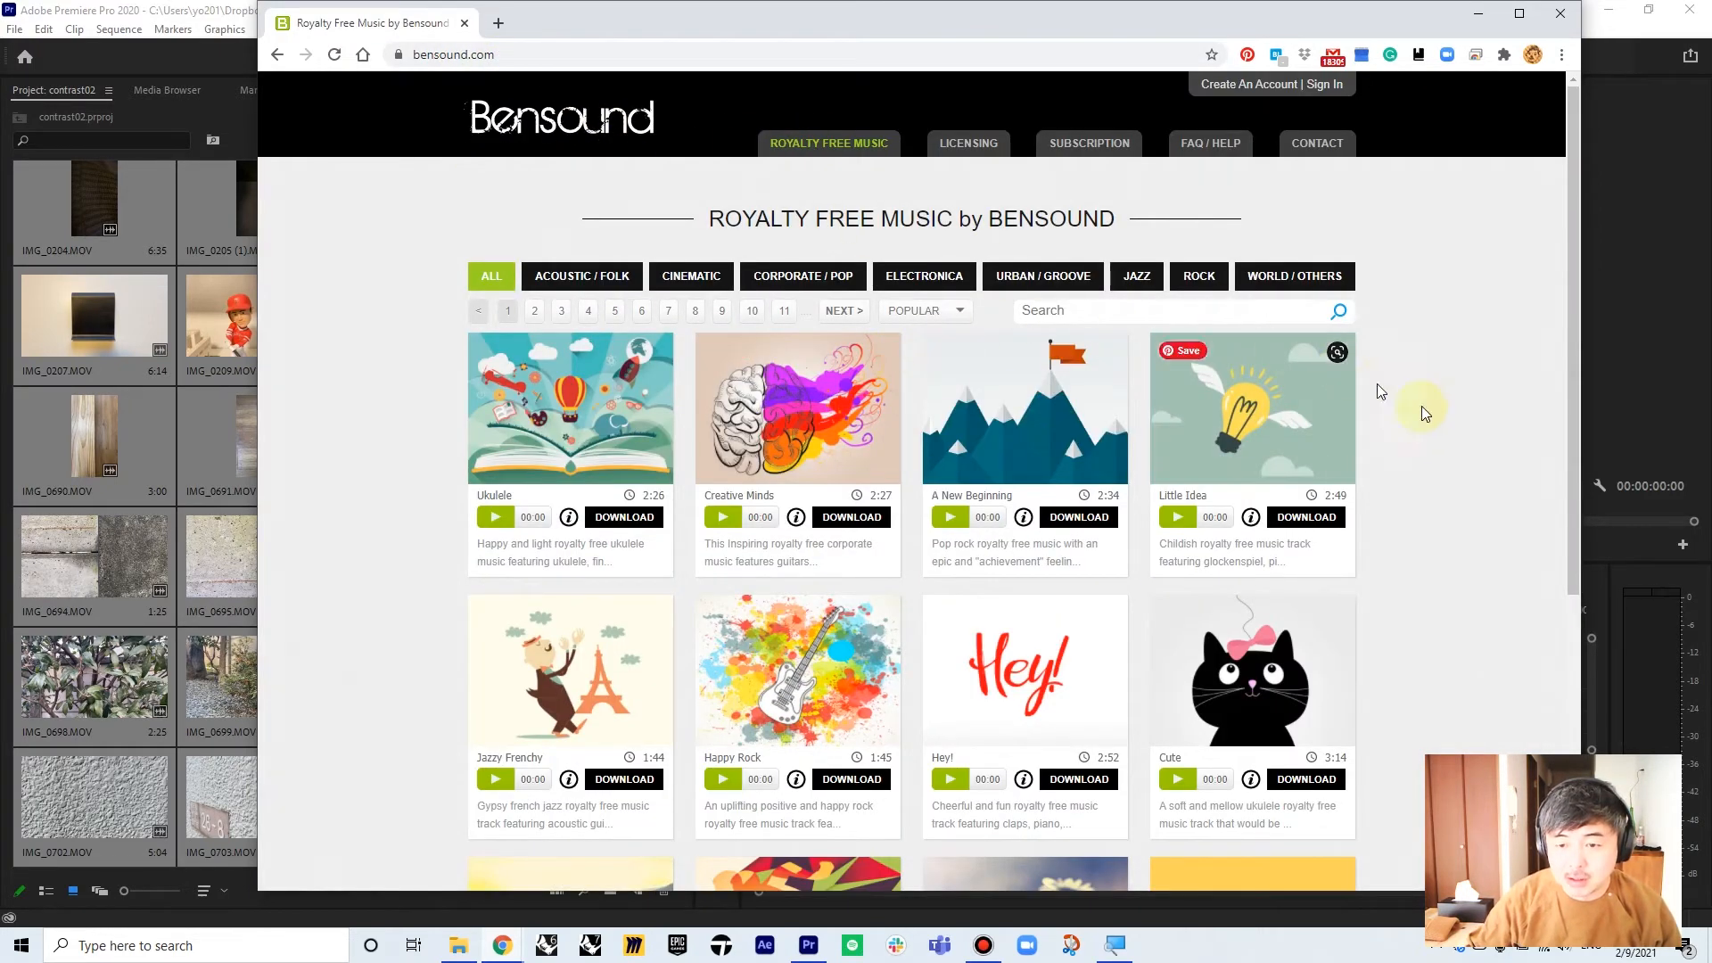
- Browse the royalty-free tracks on Bensound and preview Creative Minds and A New Beginning
{"action": "scroll", "coordinate": [1441, 399], "scroll_direction": "down", "scroll_amount": 3}
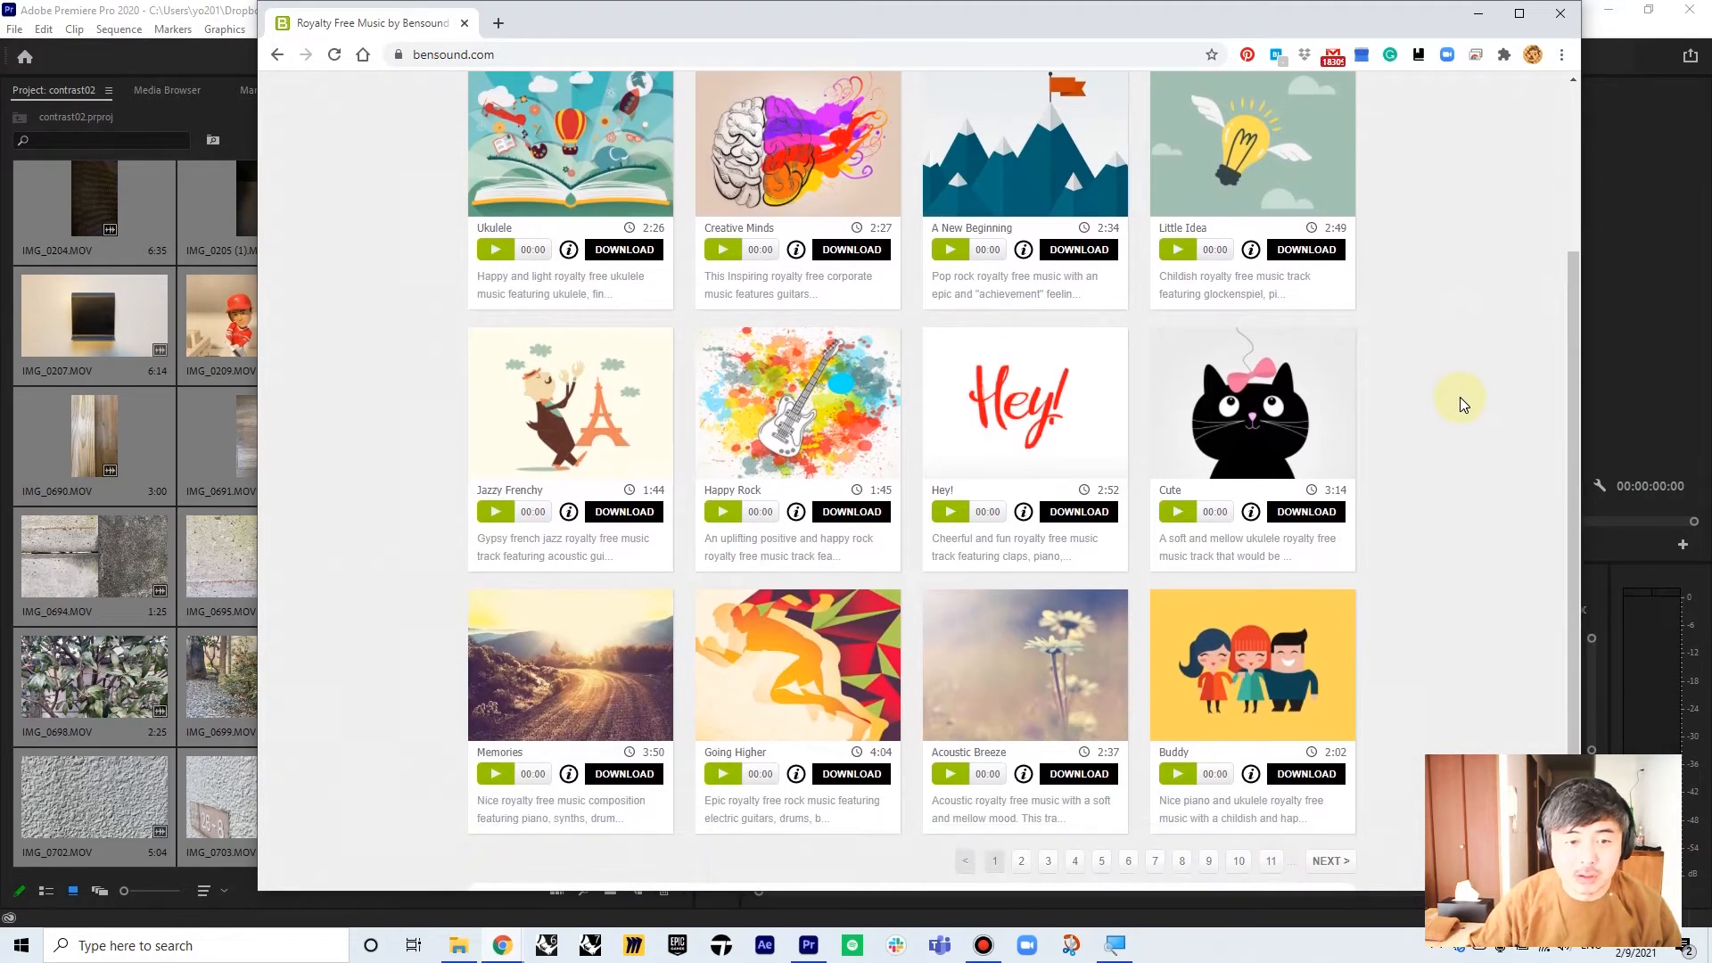
{"action": "scroll", "coordinate": [1444, 397], "scroll_direction": "up", "scroll_amount": 2}
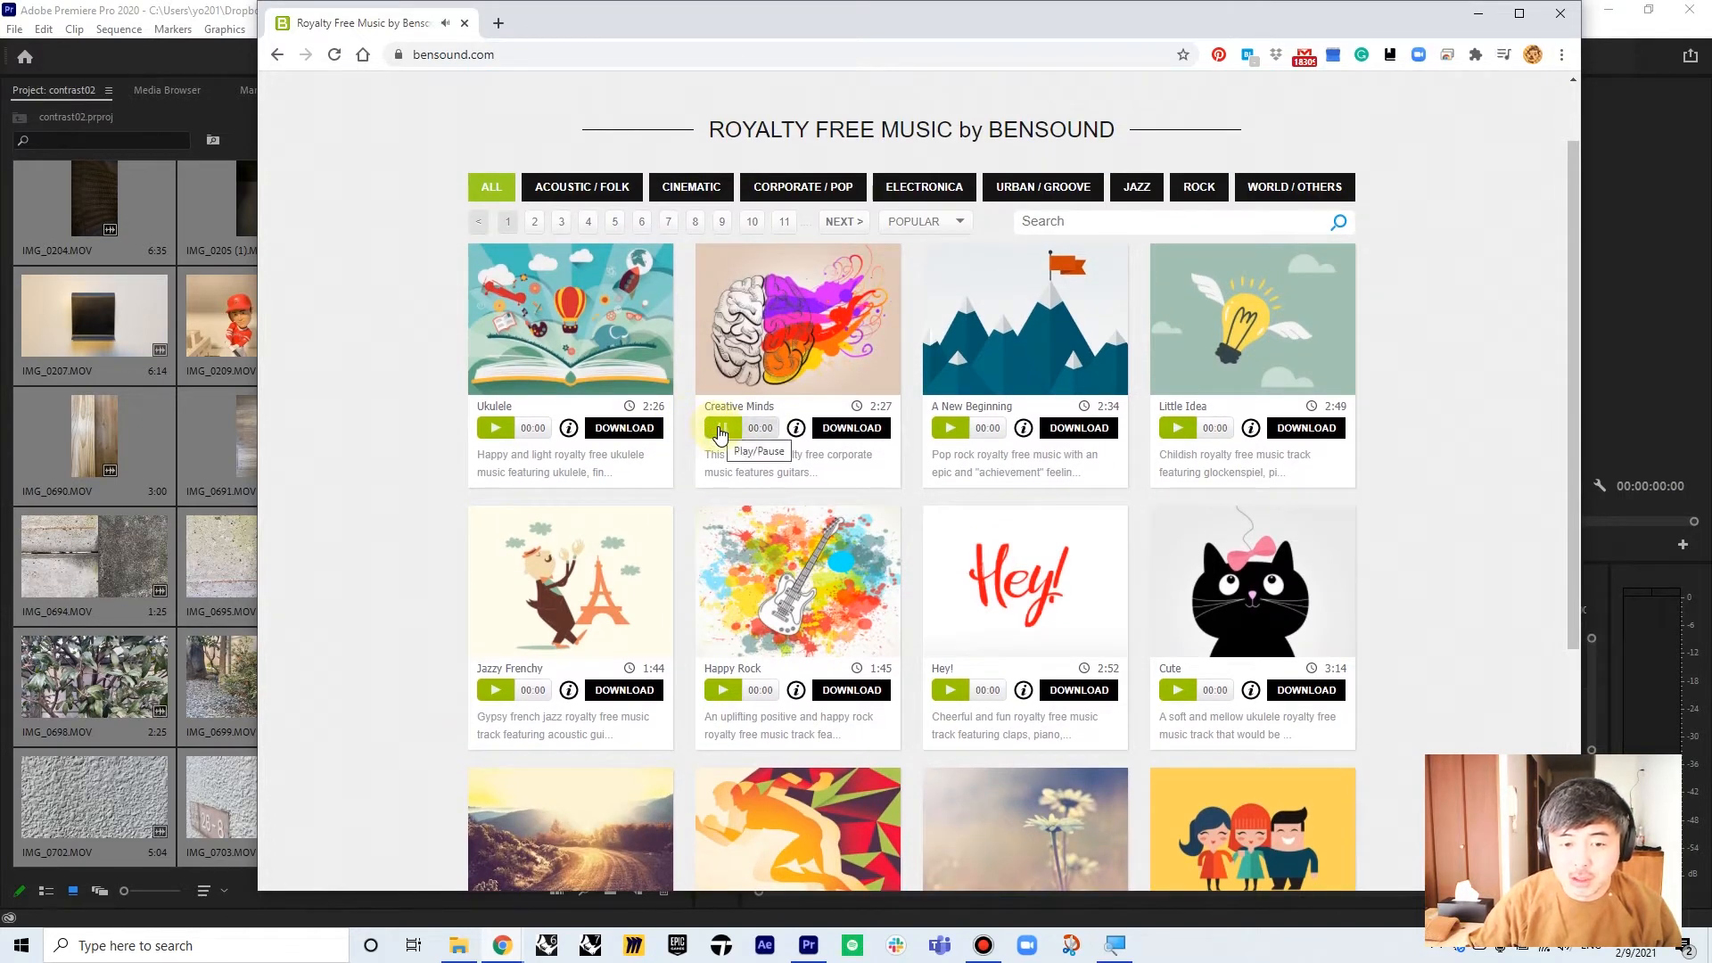
{"action": "left_click", "coordinate": [723, 430]}
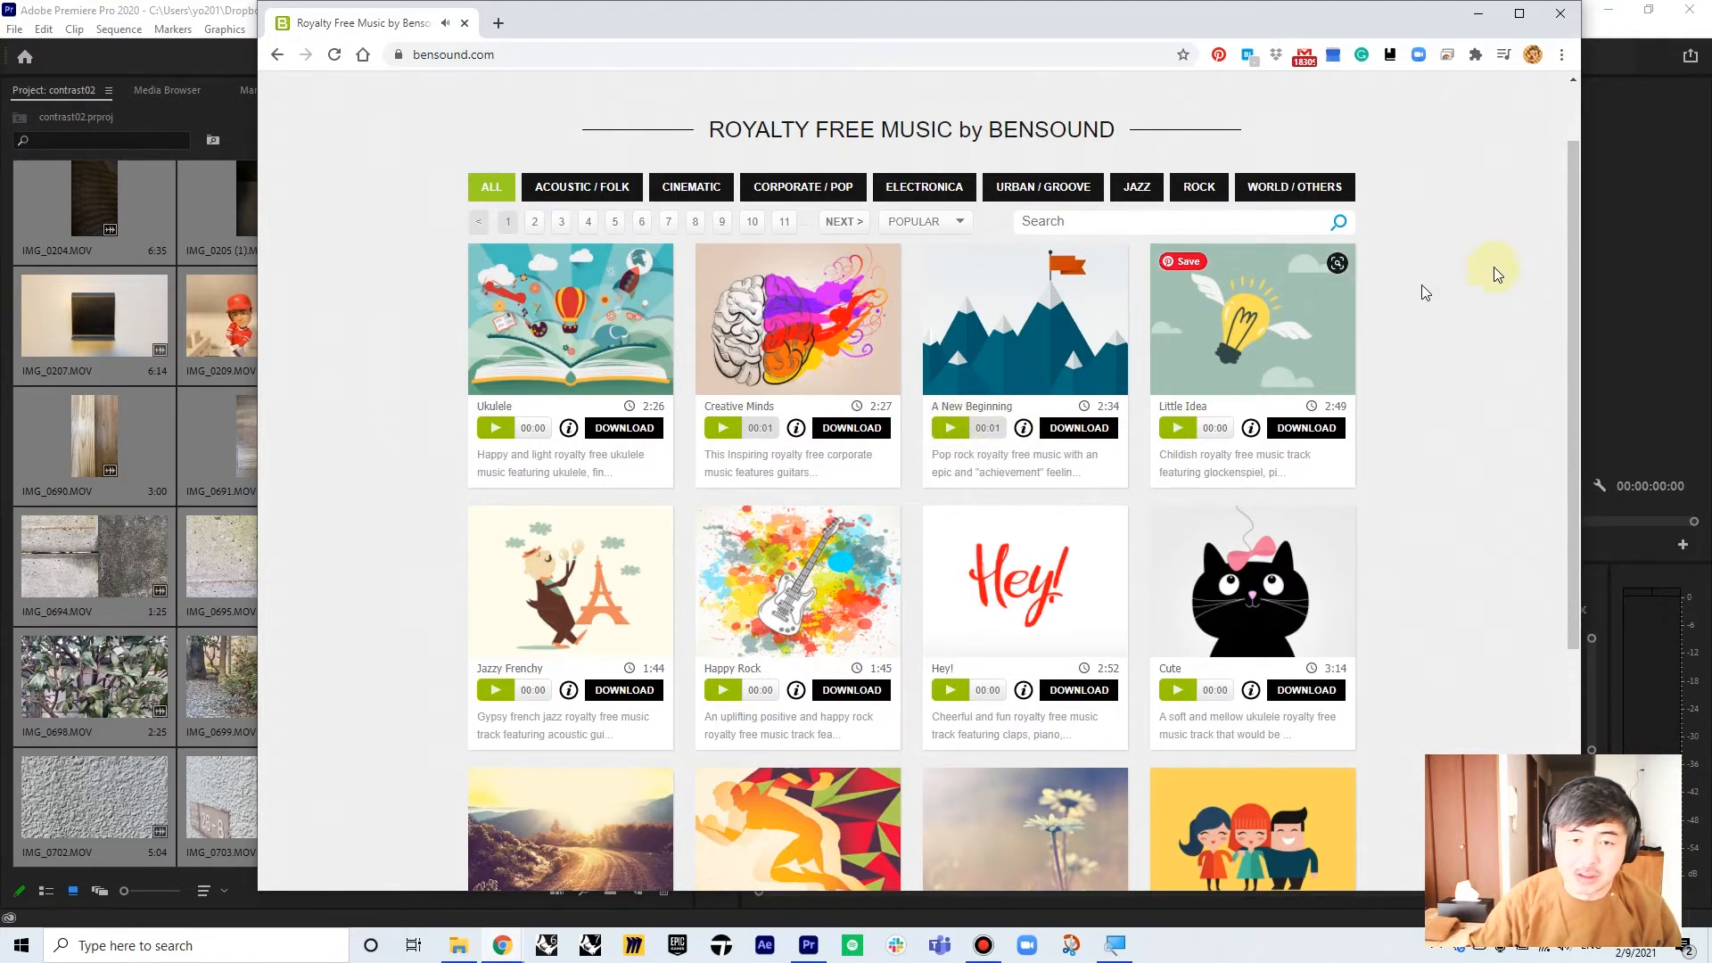
{"action": "scroll", "coordinate": [1455, 435], "scroll_direction": "down", "scroll_amount": 4}
{"action": "scroll", "coordinate": [1449, 425], "scroll_direction": "up", "scroll_amount": 5}
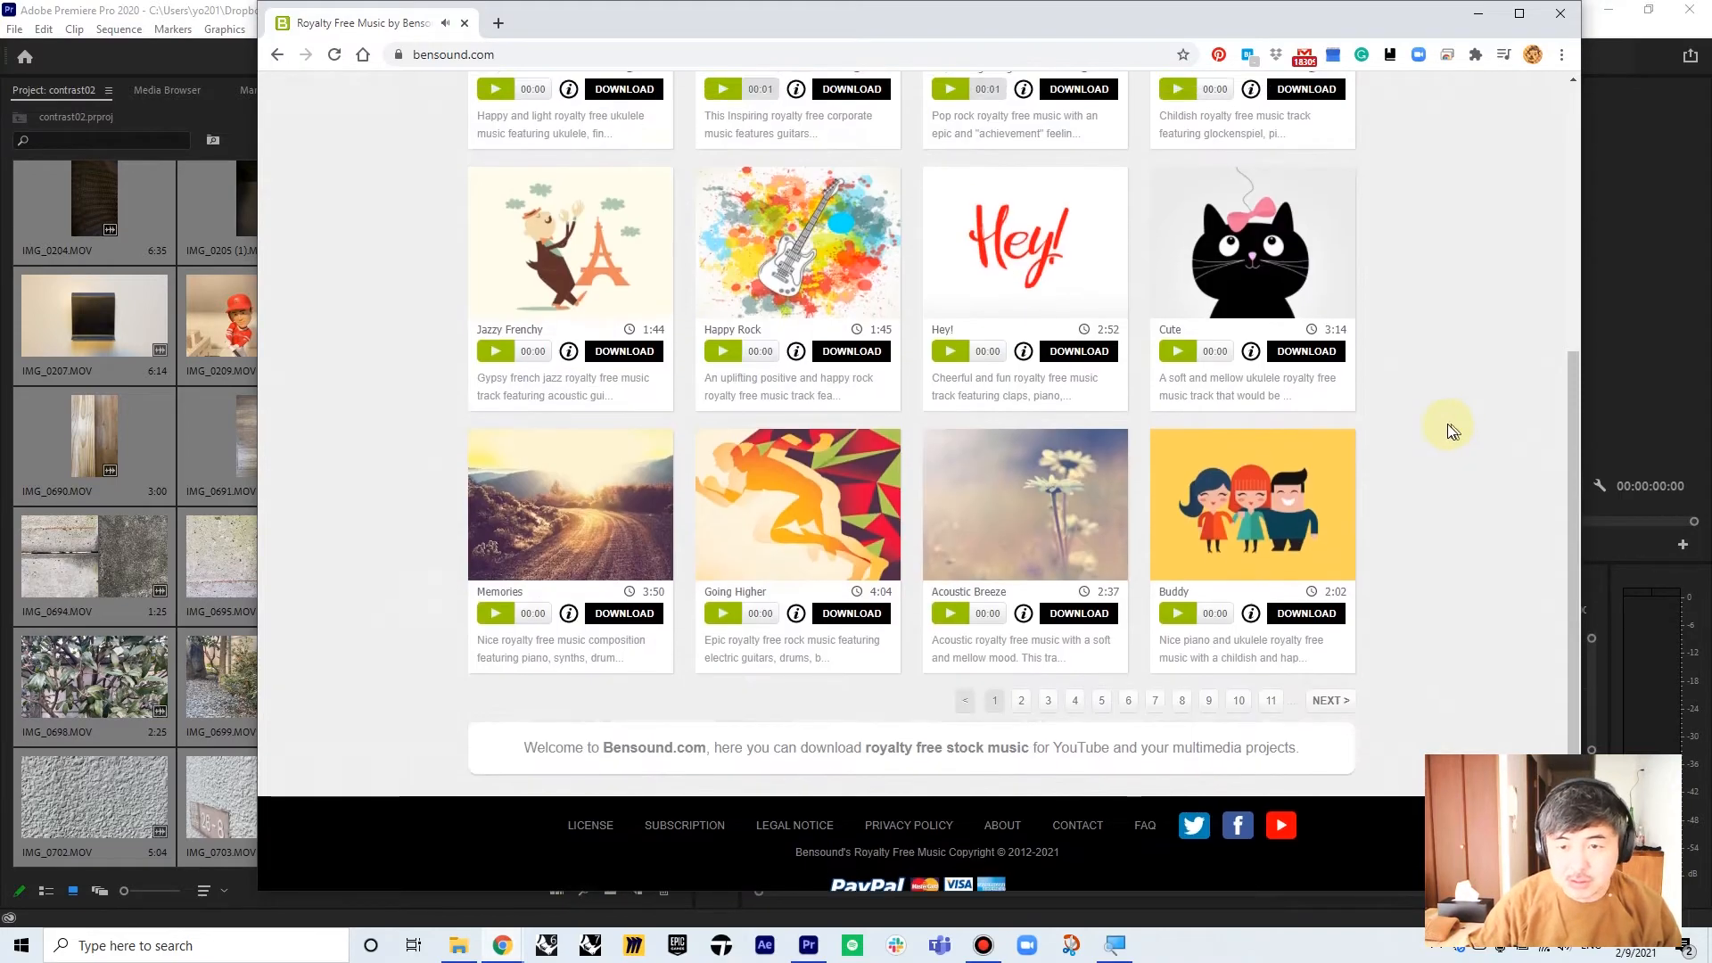
- Open artlist.io in a new browser tab
{"action": "left_click", "coordinate": [498, 24]}
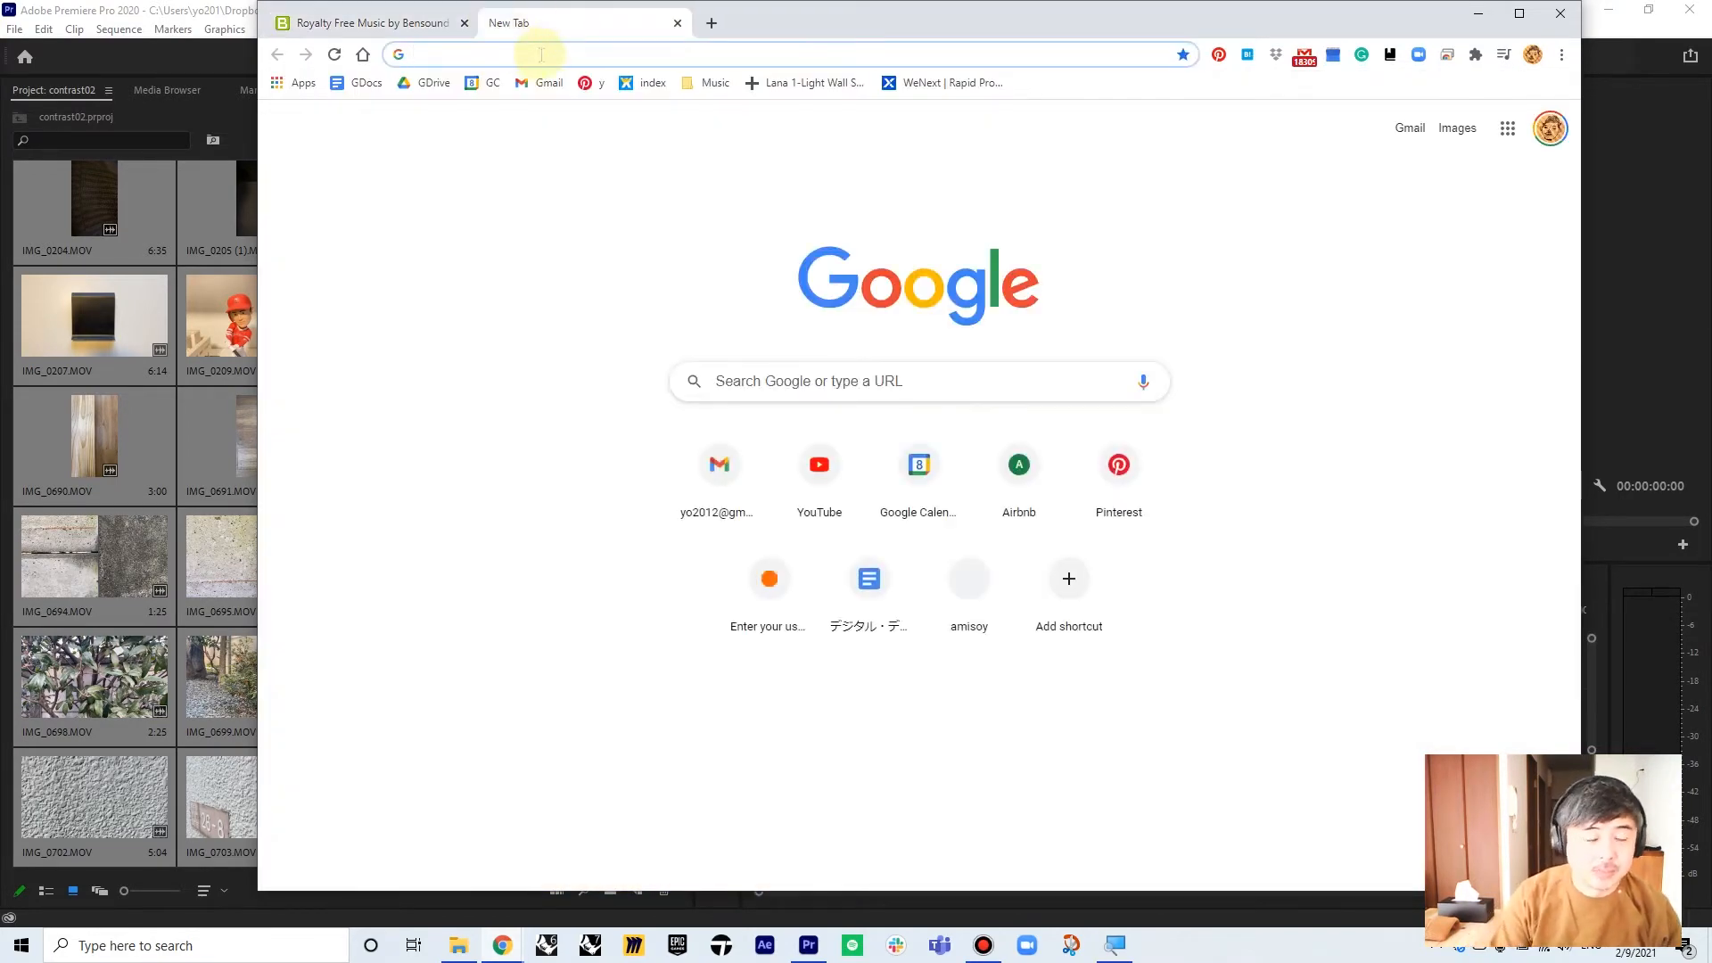
{"action": "type", "text": "artlist.io"}
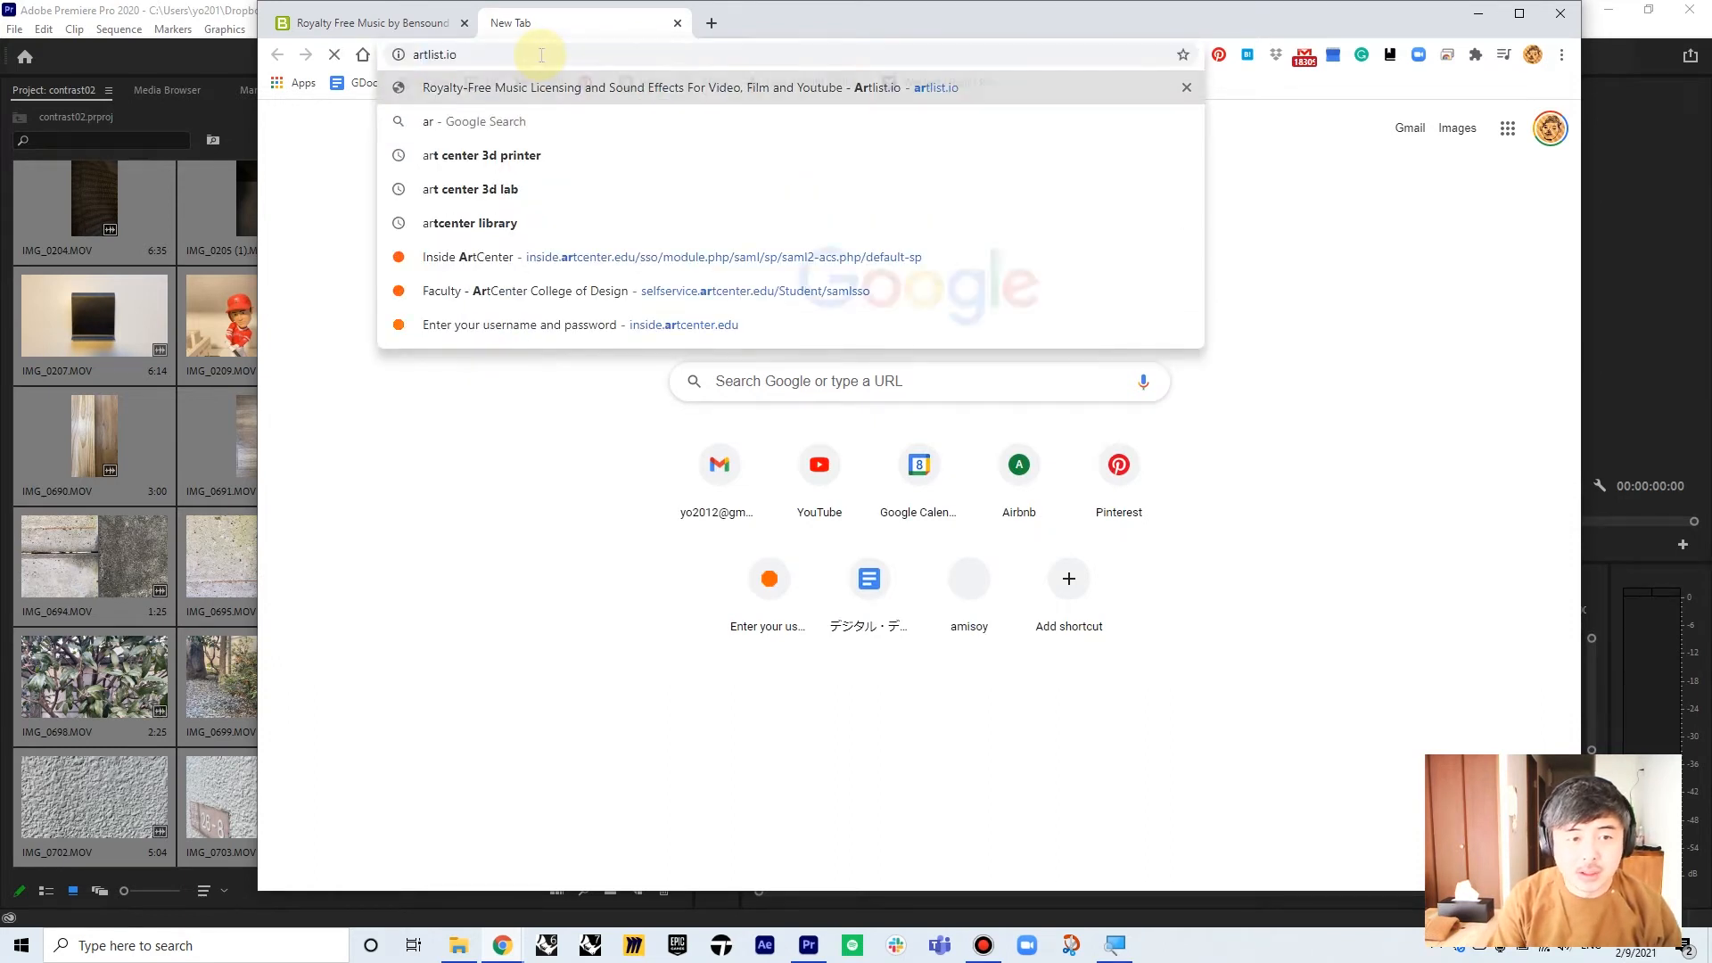
{"action": "key", "text": "Return"}
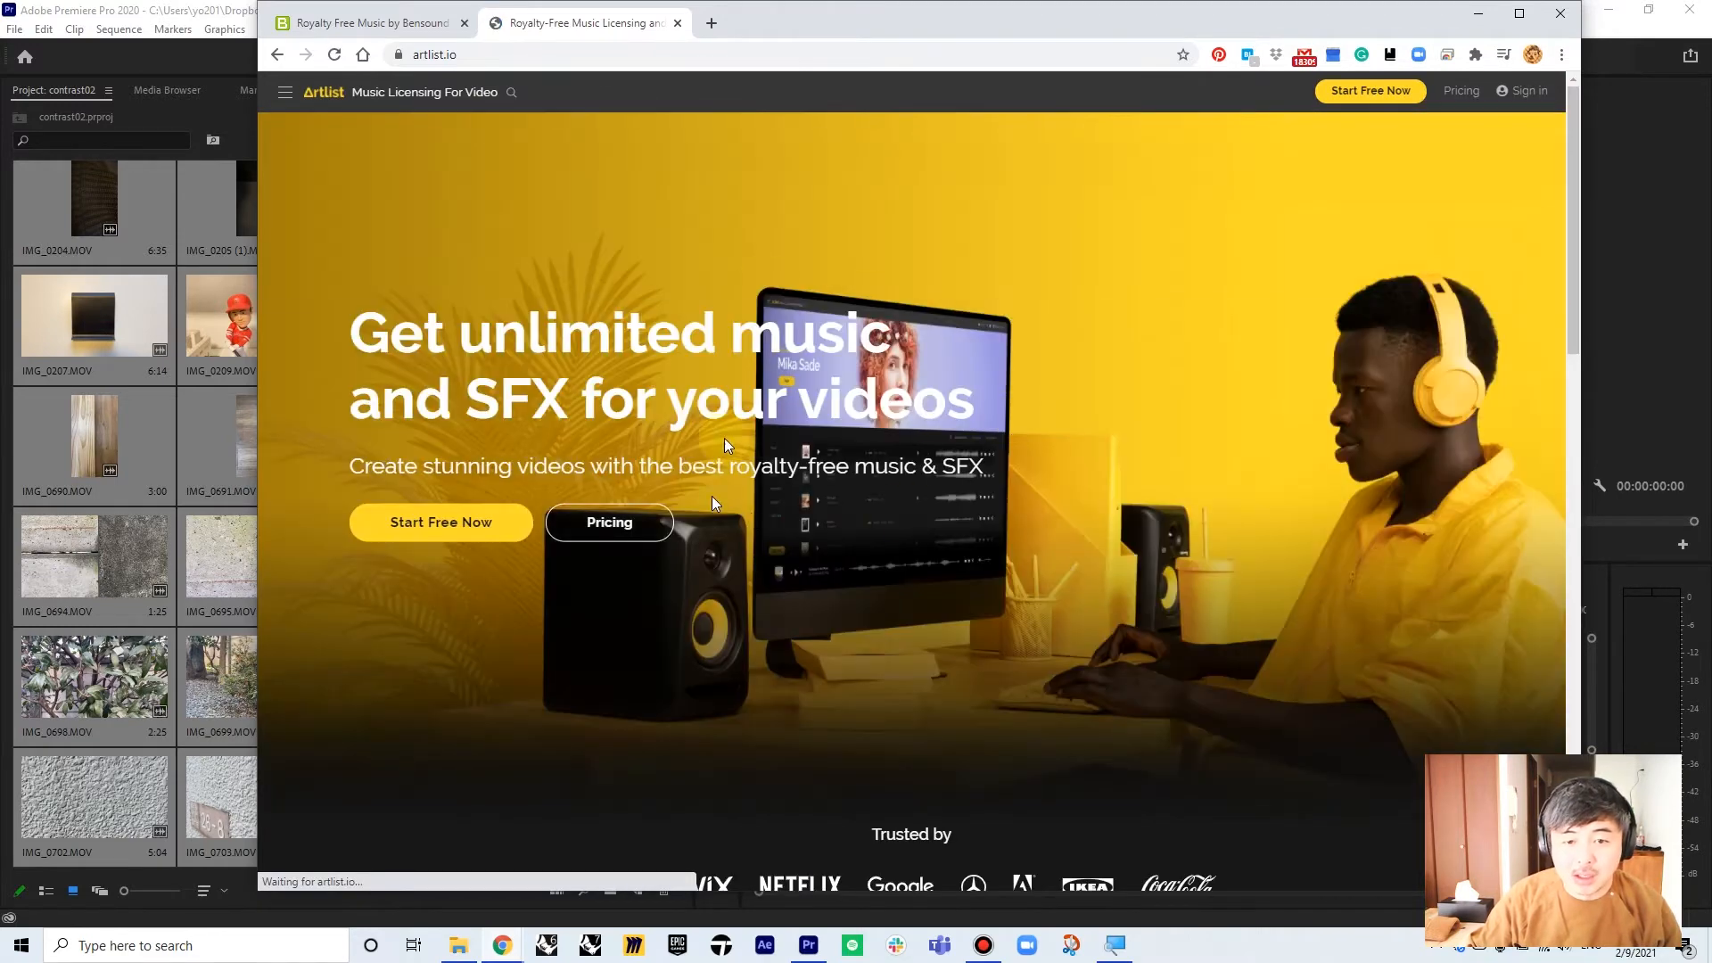
- Look through the Artlist home page, including its licensing section and music track list
{"action": "scroll", "coordinate": [1084, 410], "scroll_direction": "down", "scroll_amount": 5}
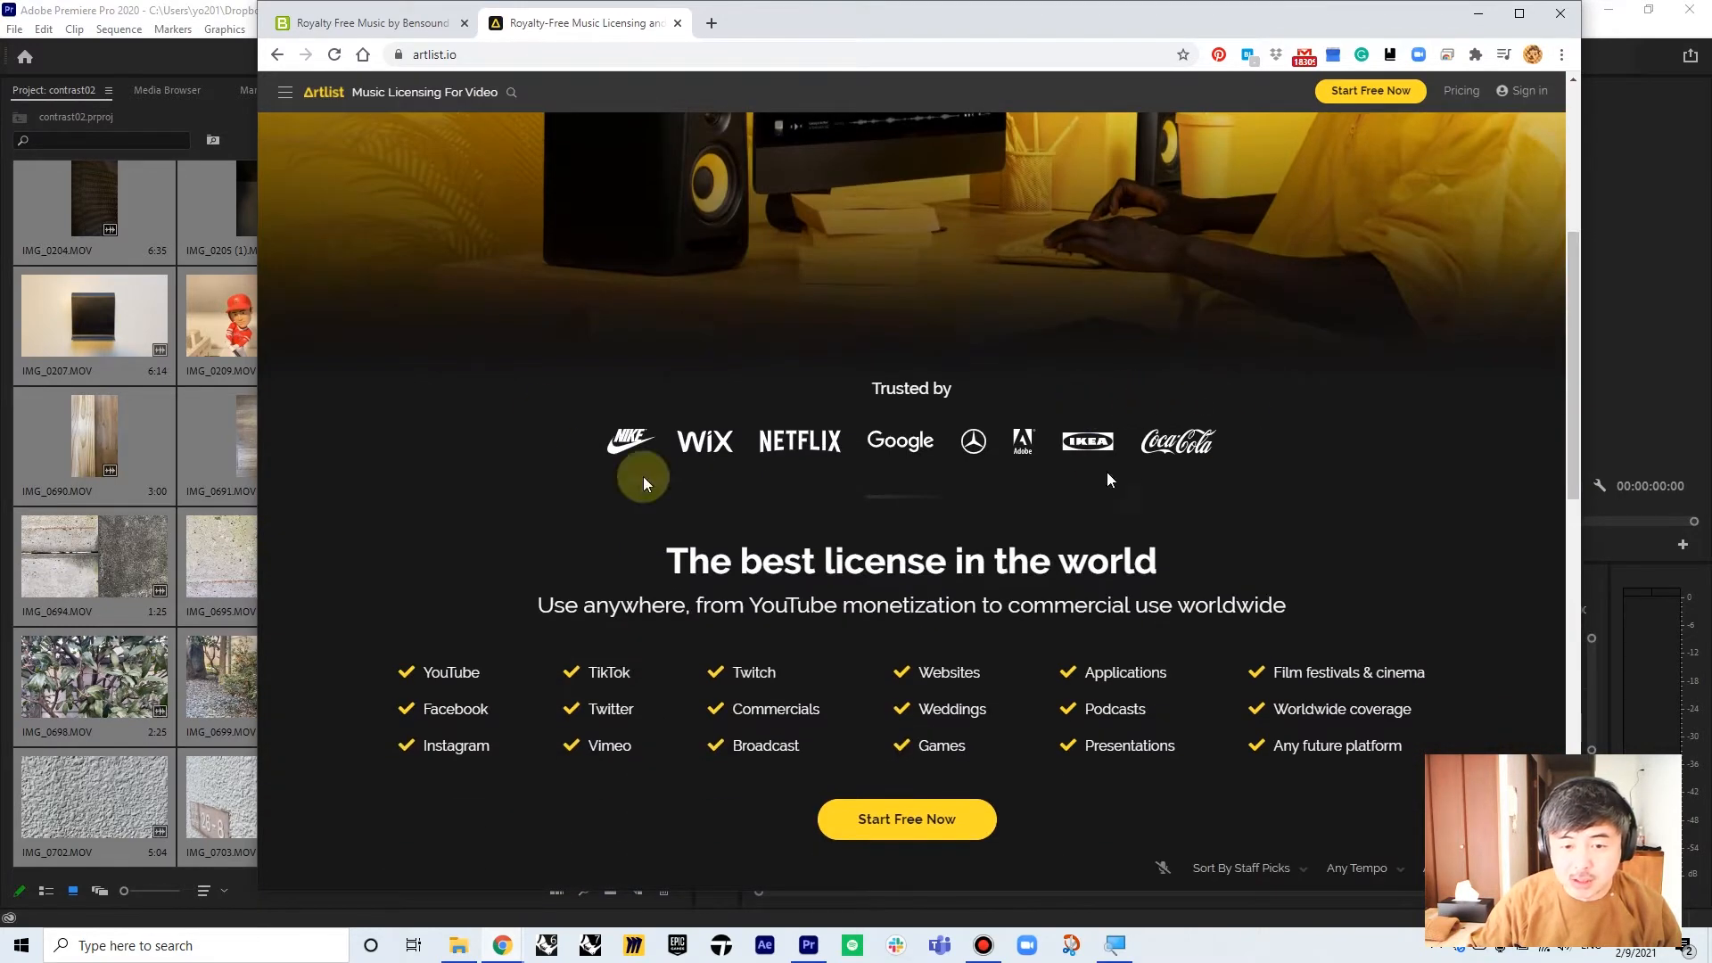
{"action": "scroll", "coordinate": [891, 521], "scroll_direction": "up", "scroll_amount": 1}
{"action": "scroll", "coordinate": [912, 506], "scroll_direction": "down", "scroll_amount": 5}
{"action": "scroll", "coordinate": [910, 506], "scroll_direction": "up", "scroll_amount": 7}
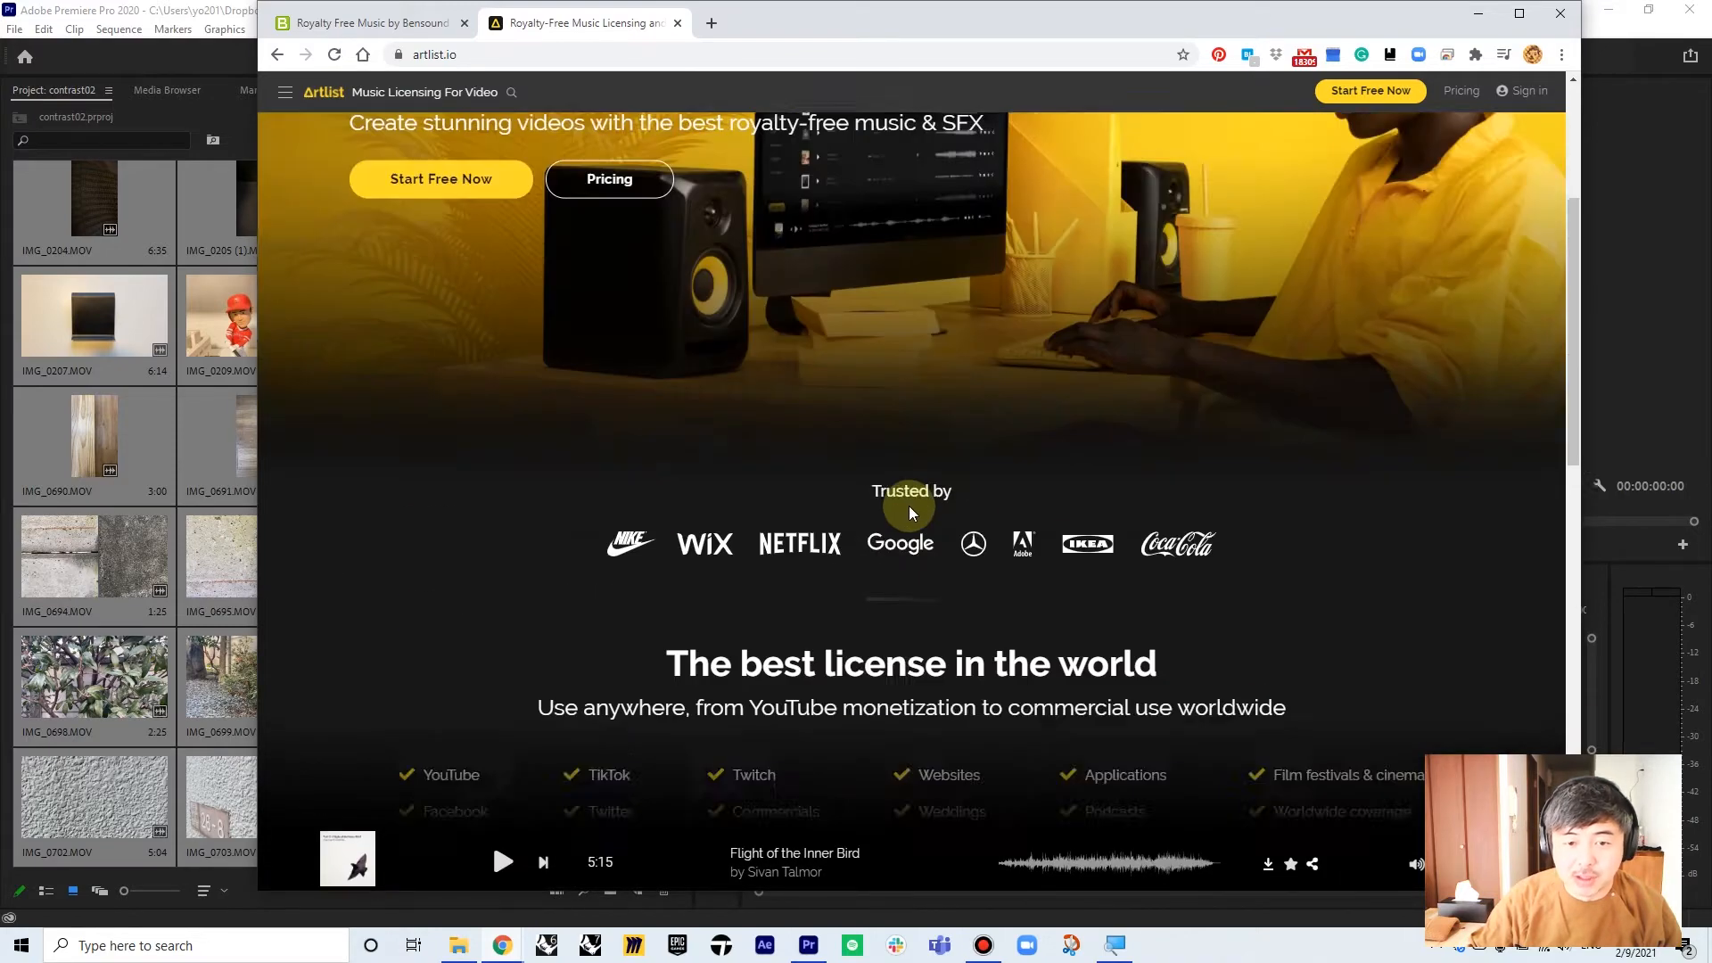
{"action": "scroll", "coordinate": [910, 498], "scroll_direction": "down", "scroll_amount": 7}
{"action": "scroll", "coordinate": [608, 452], "scroll_direction": "down", "scroll_amount": 4}
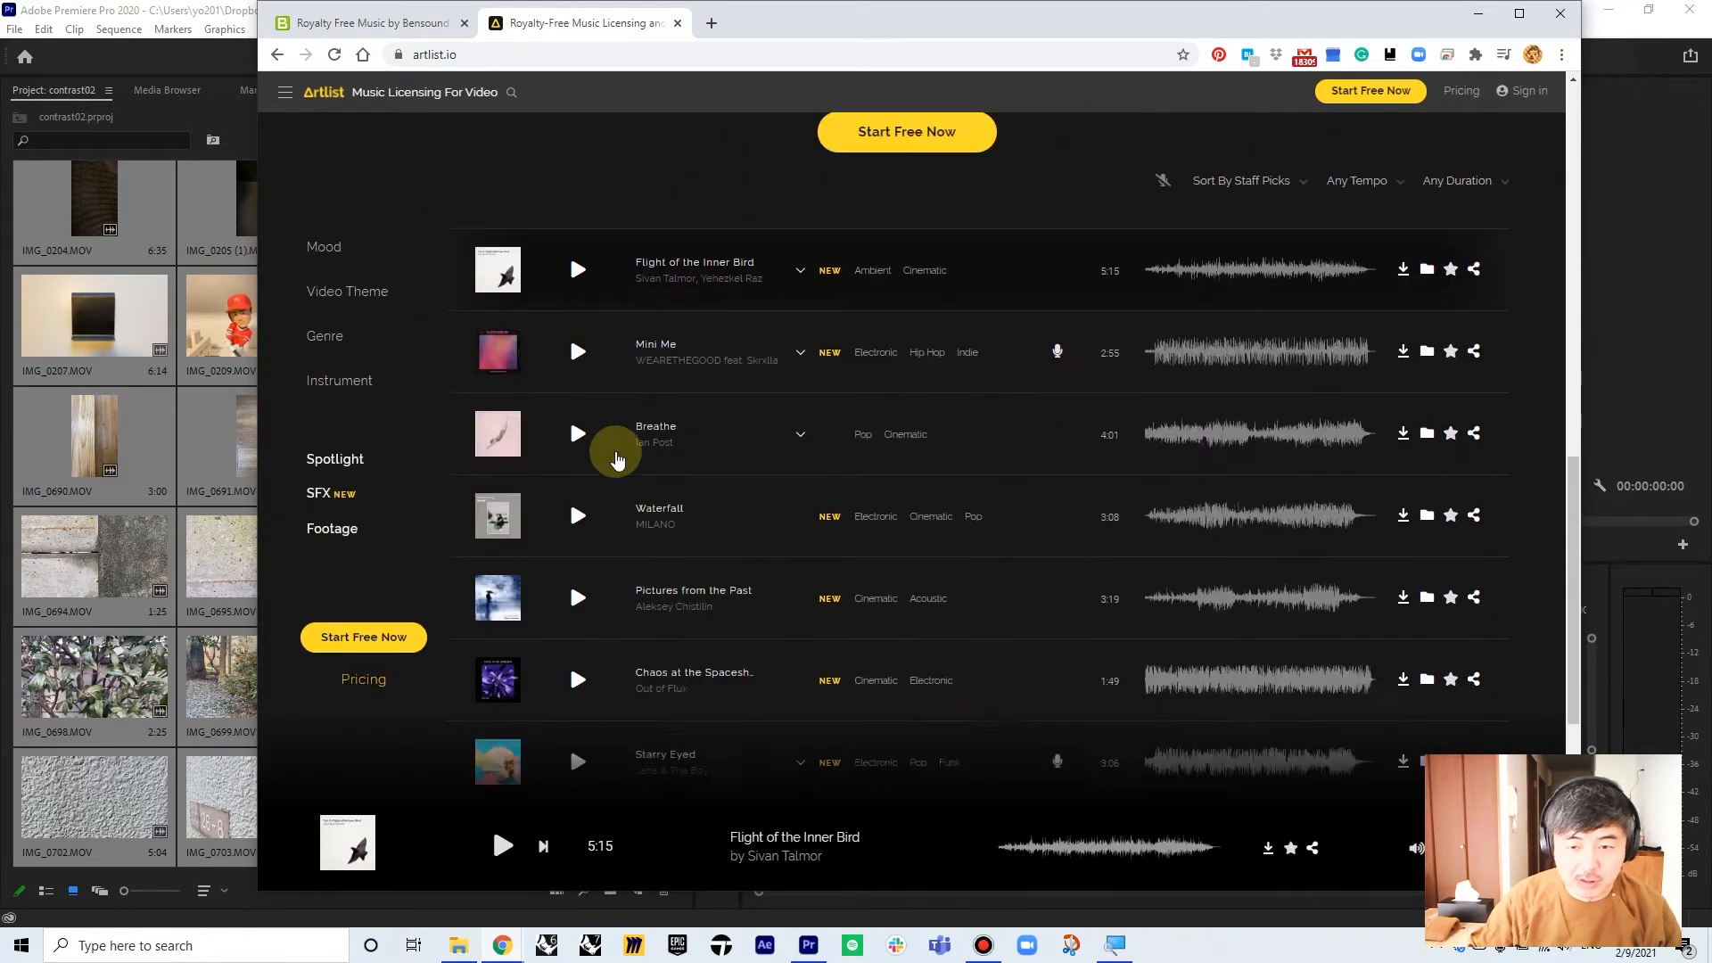
{"action": "scroll", "coordinate": [954, 449], "scroll_direction": "up", "scroll_amount": 10}
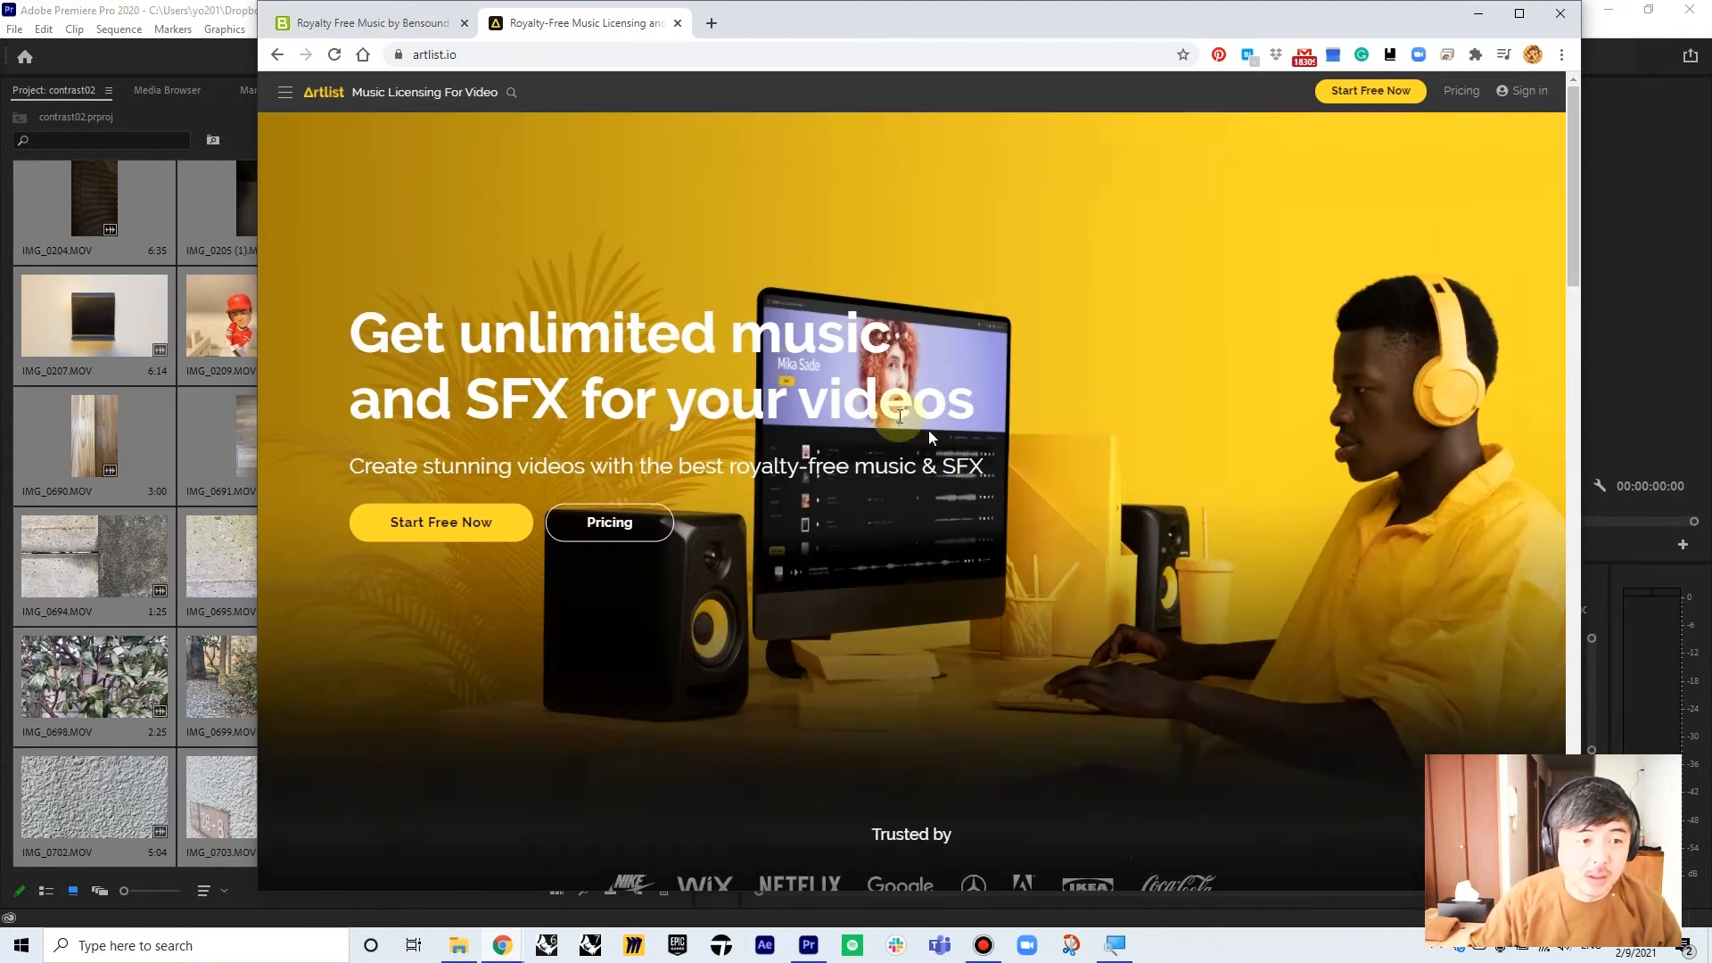
- Switch back to Premiere Pro, deselect the imported items and look through the footage in the project
{"action": "left_click", "coordinate": [206, 61]}
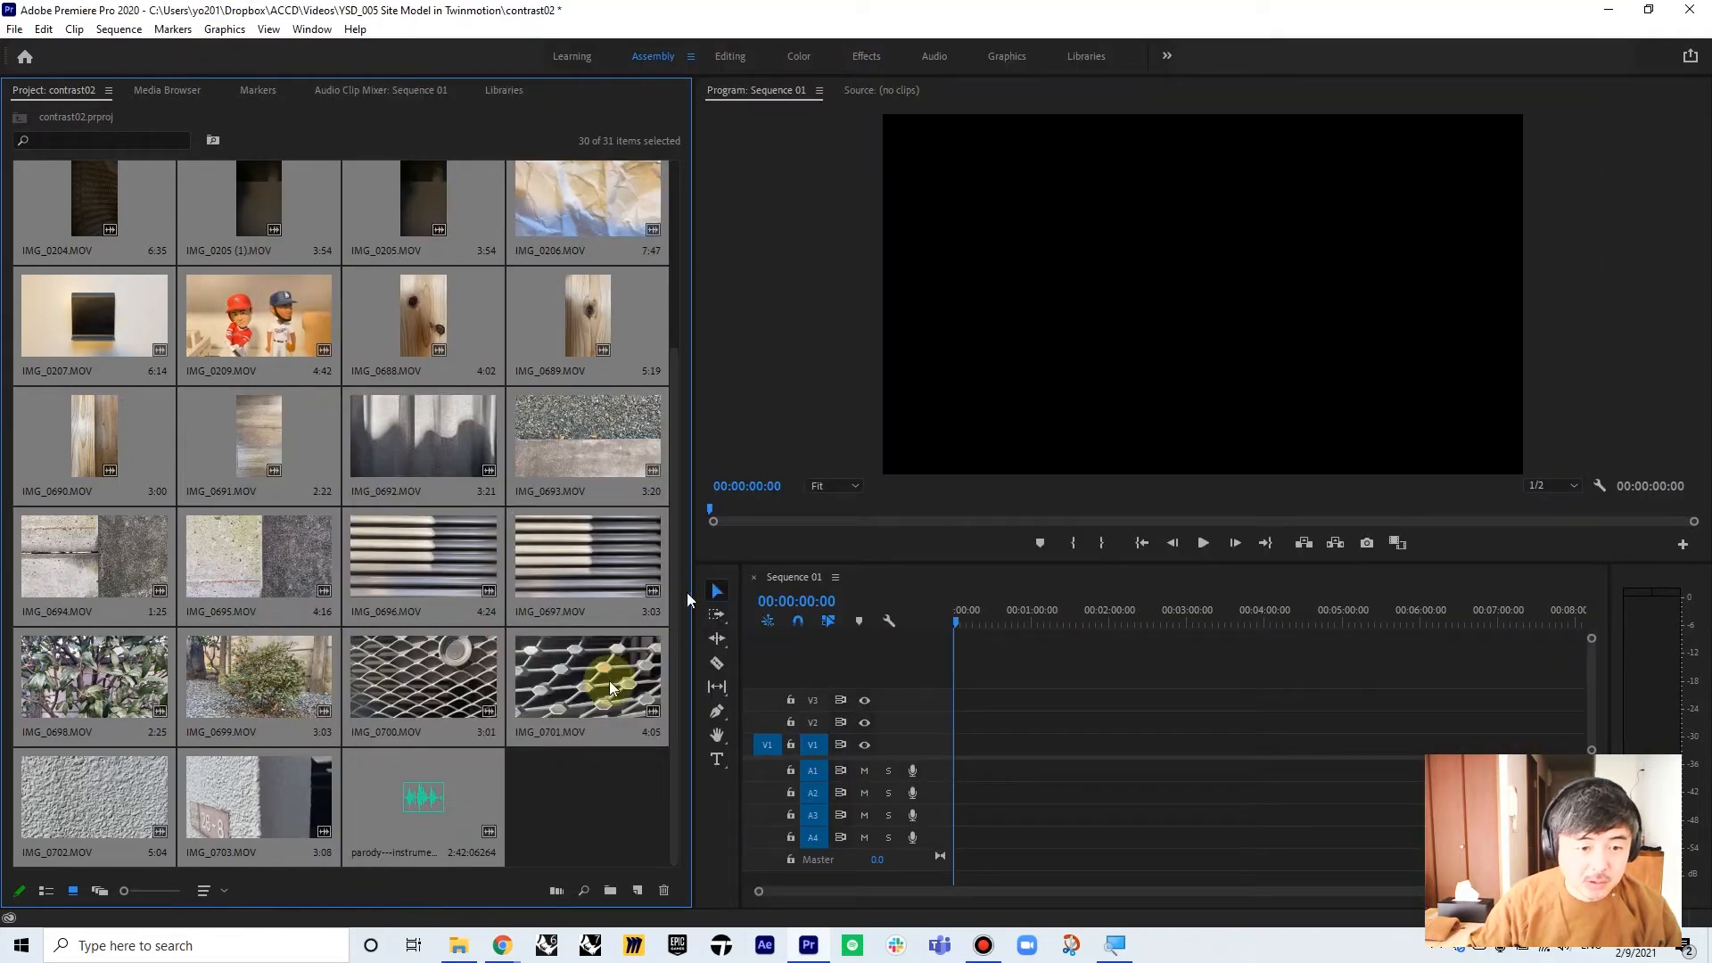
{"action": "left_click", "coordinate": [607, 828]}
{"action": "scroll", "coordinate": [531, 333], "scroll_direction": "up", "scroll_amount": 2}
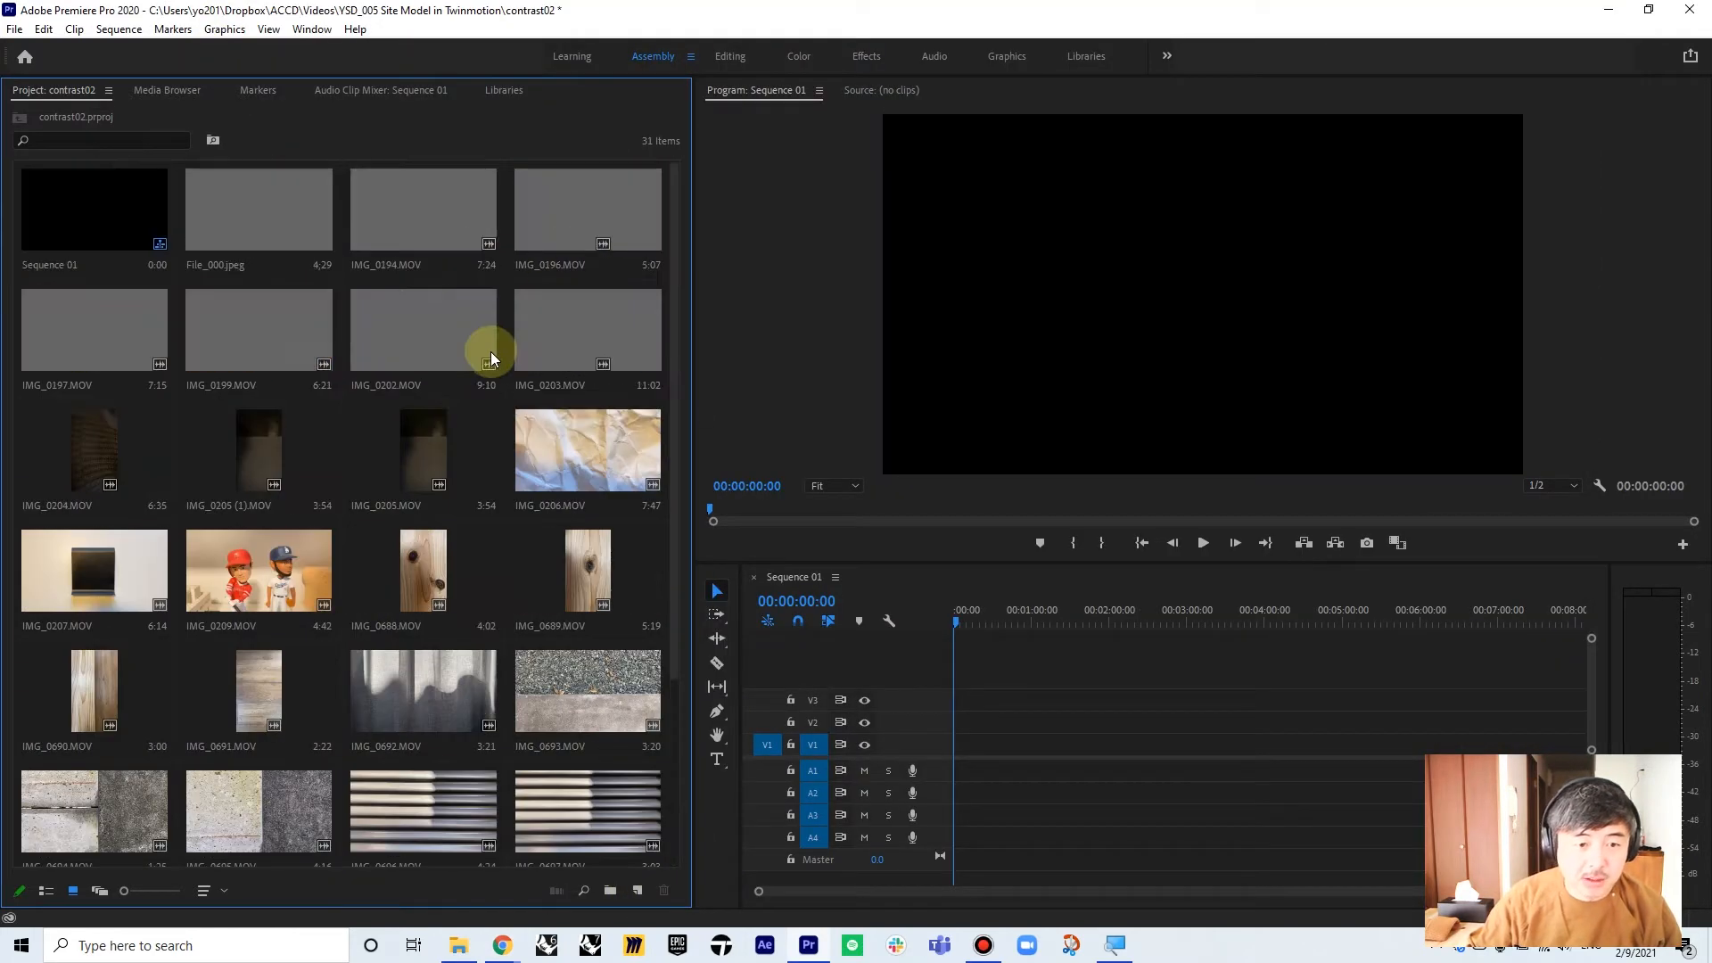
{"action": "scroll", "coordinate": [451, 277], "scroll_direction": "down", "scroll_amount": 2}
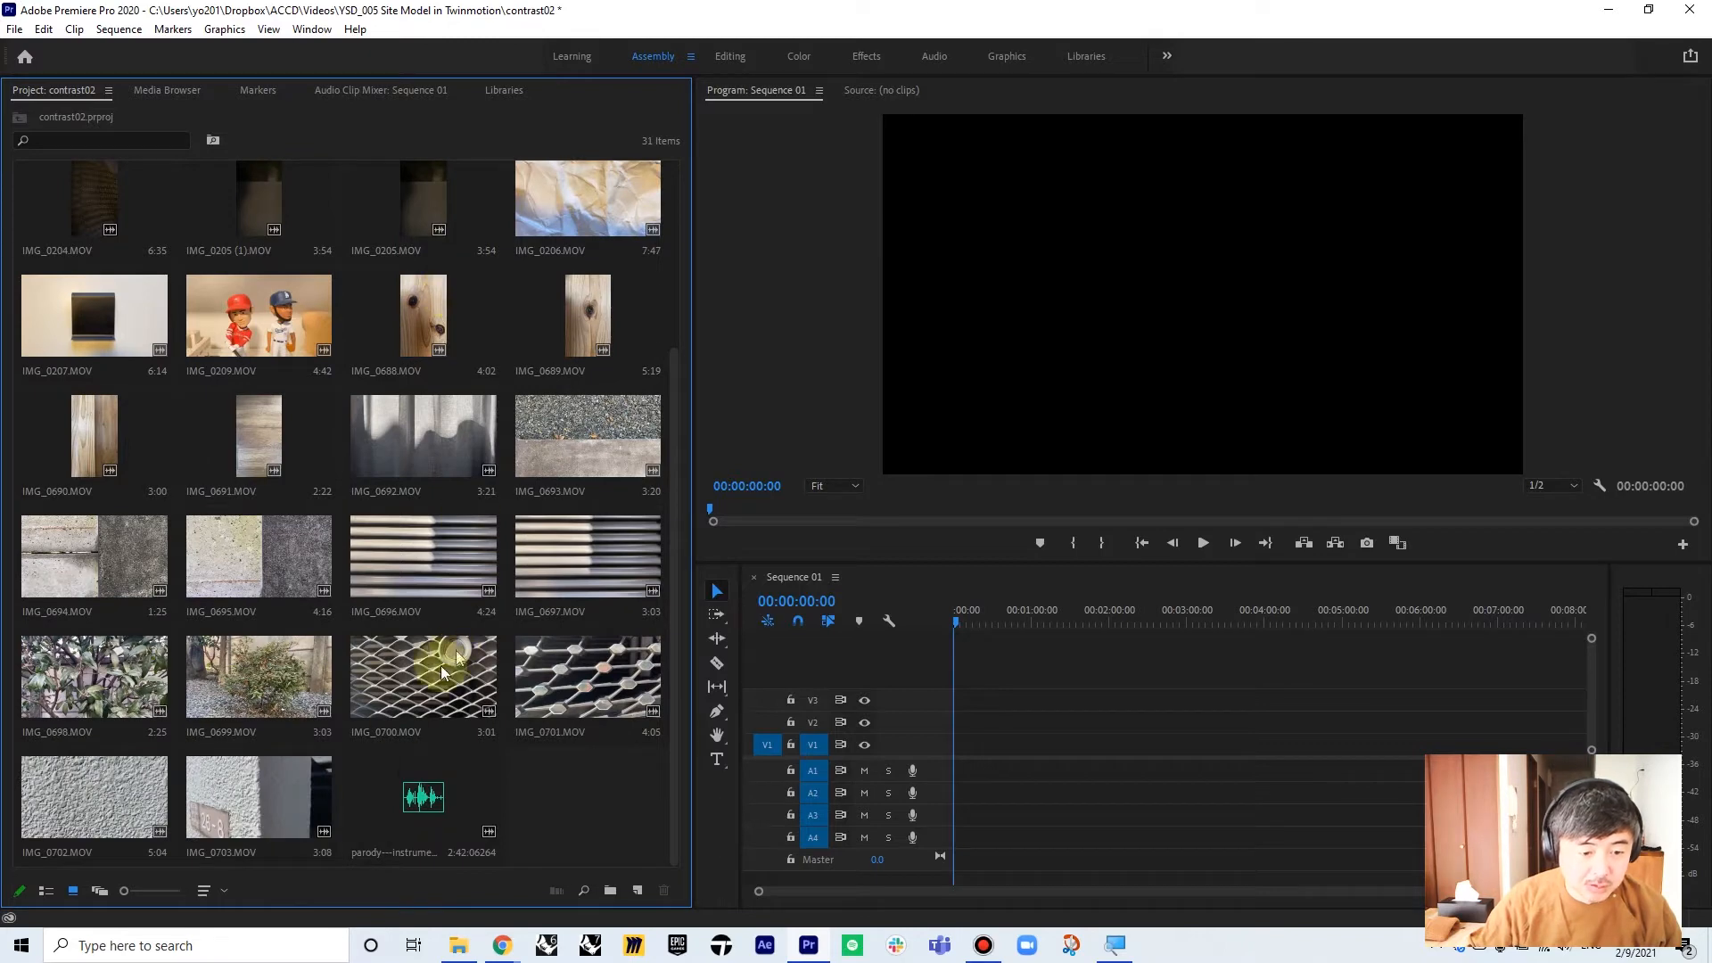
- Open the parody instrumental music file in the source monitor and listen to its first seconds
{"action": "double_click", "coordinate": [418, 788]}
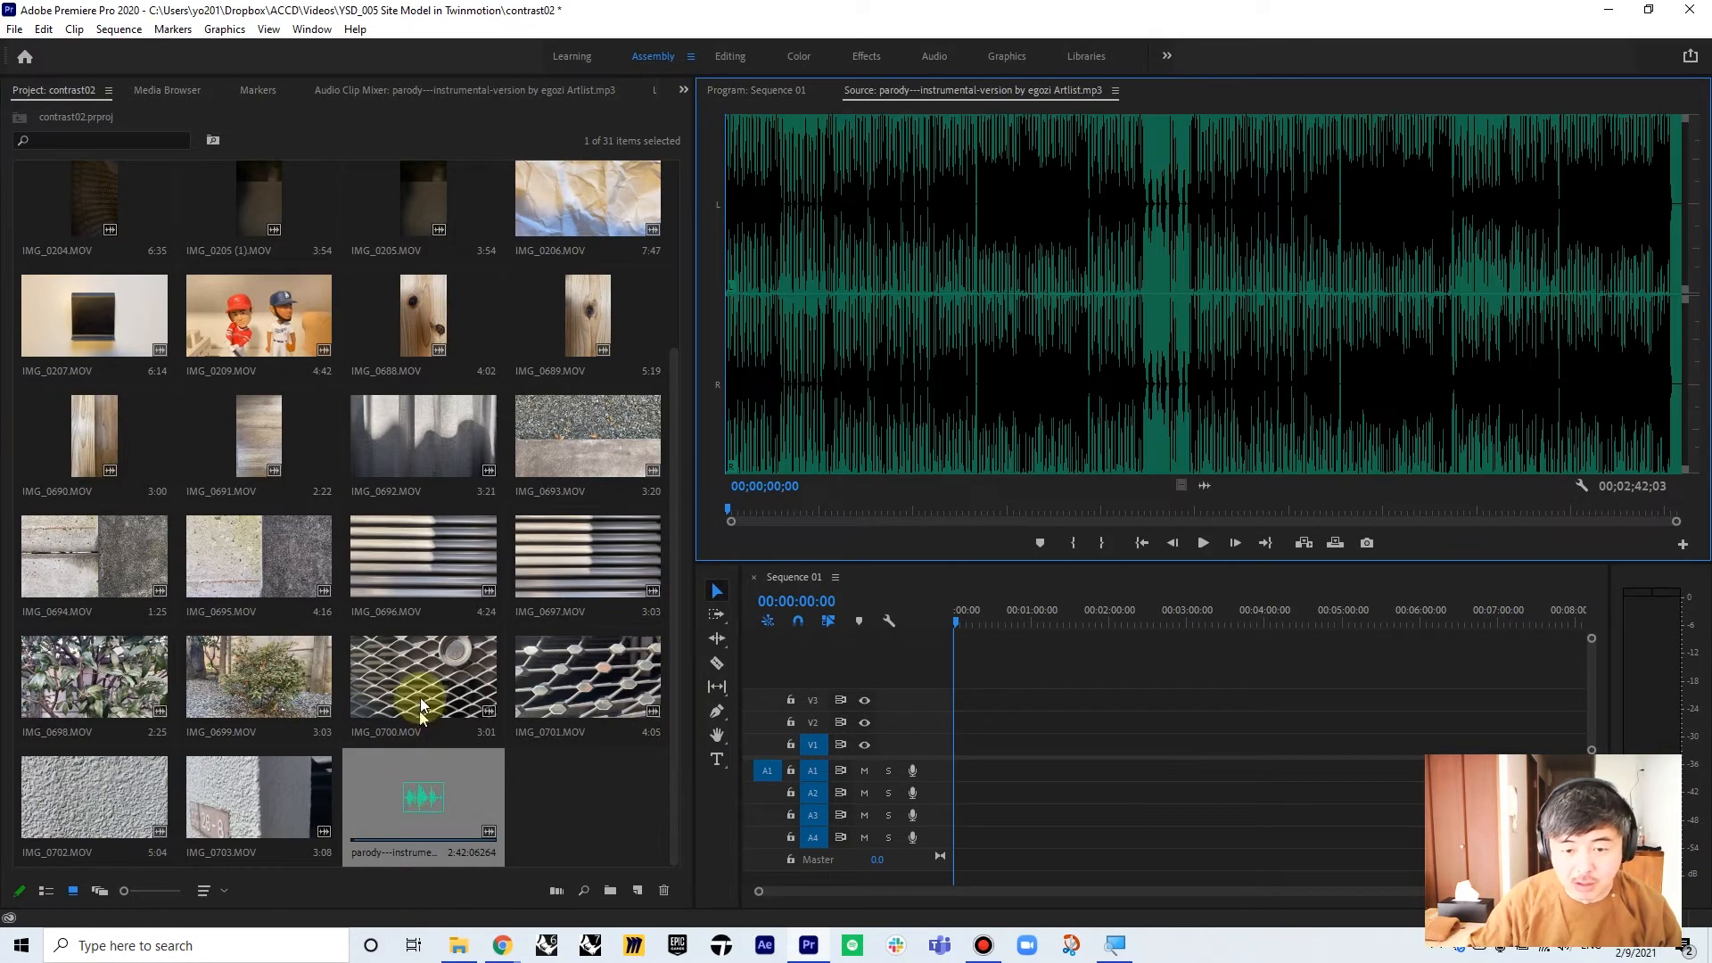
{"action": "key", "text": "space"}
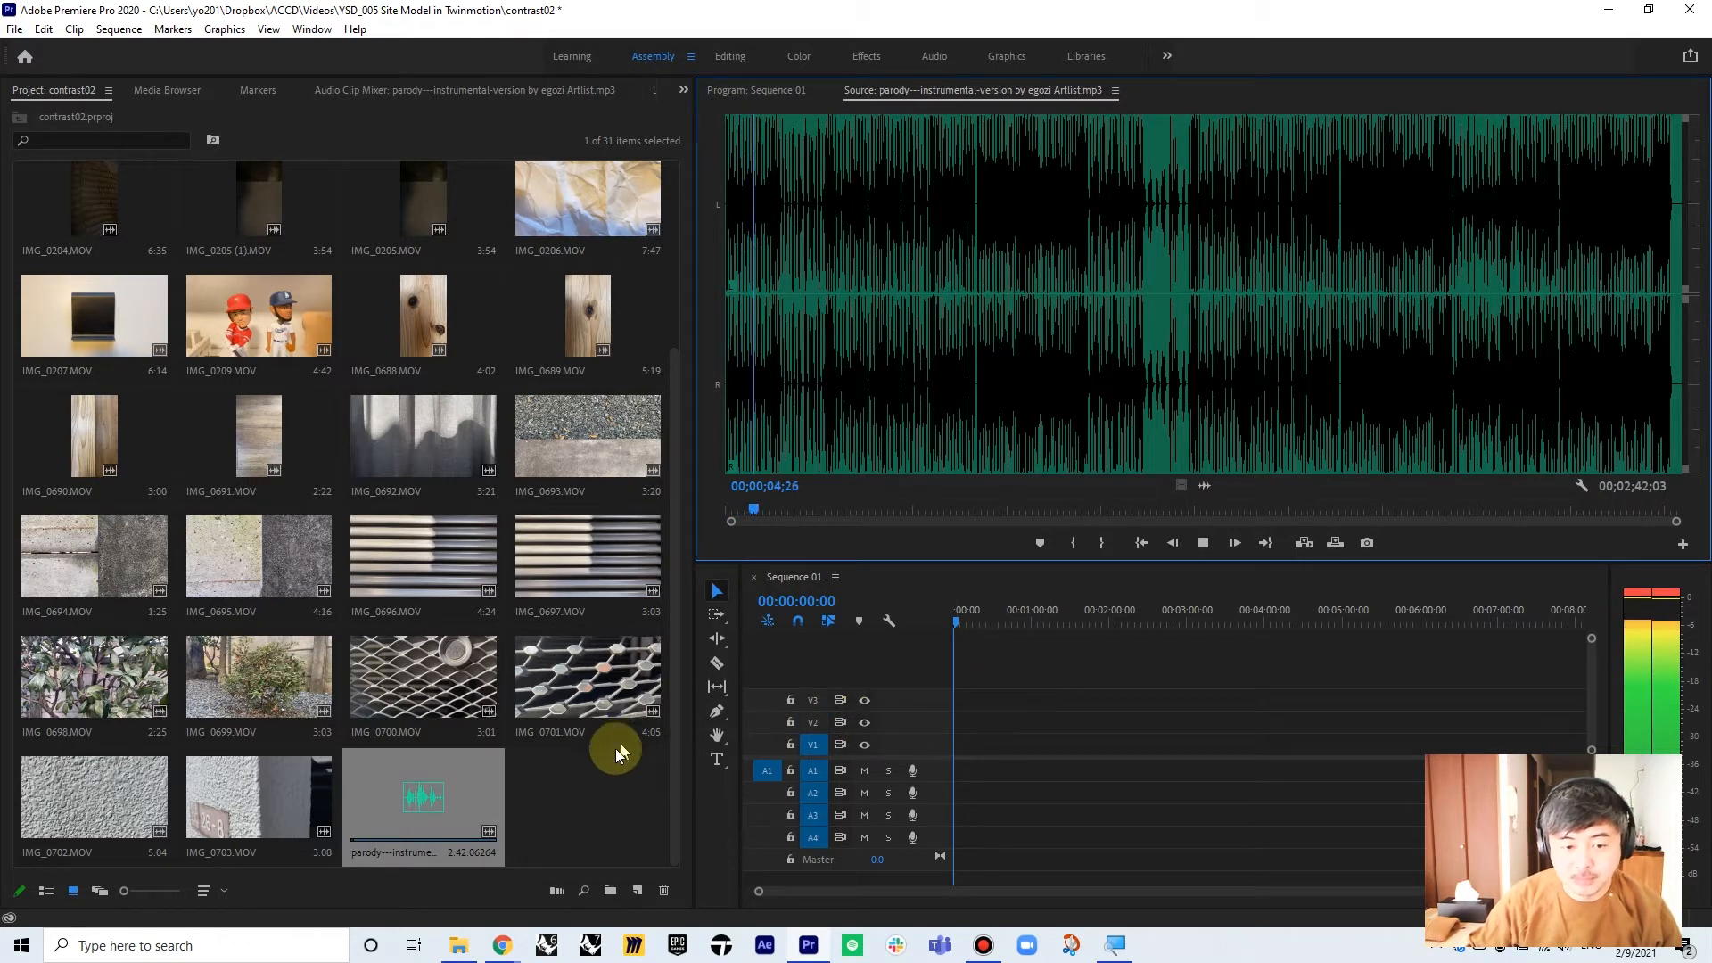
{"action": "left_click", "coordinate": [580, 802]}
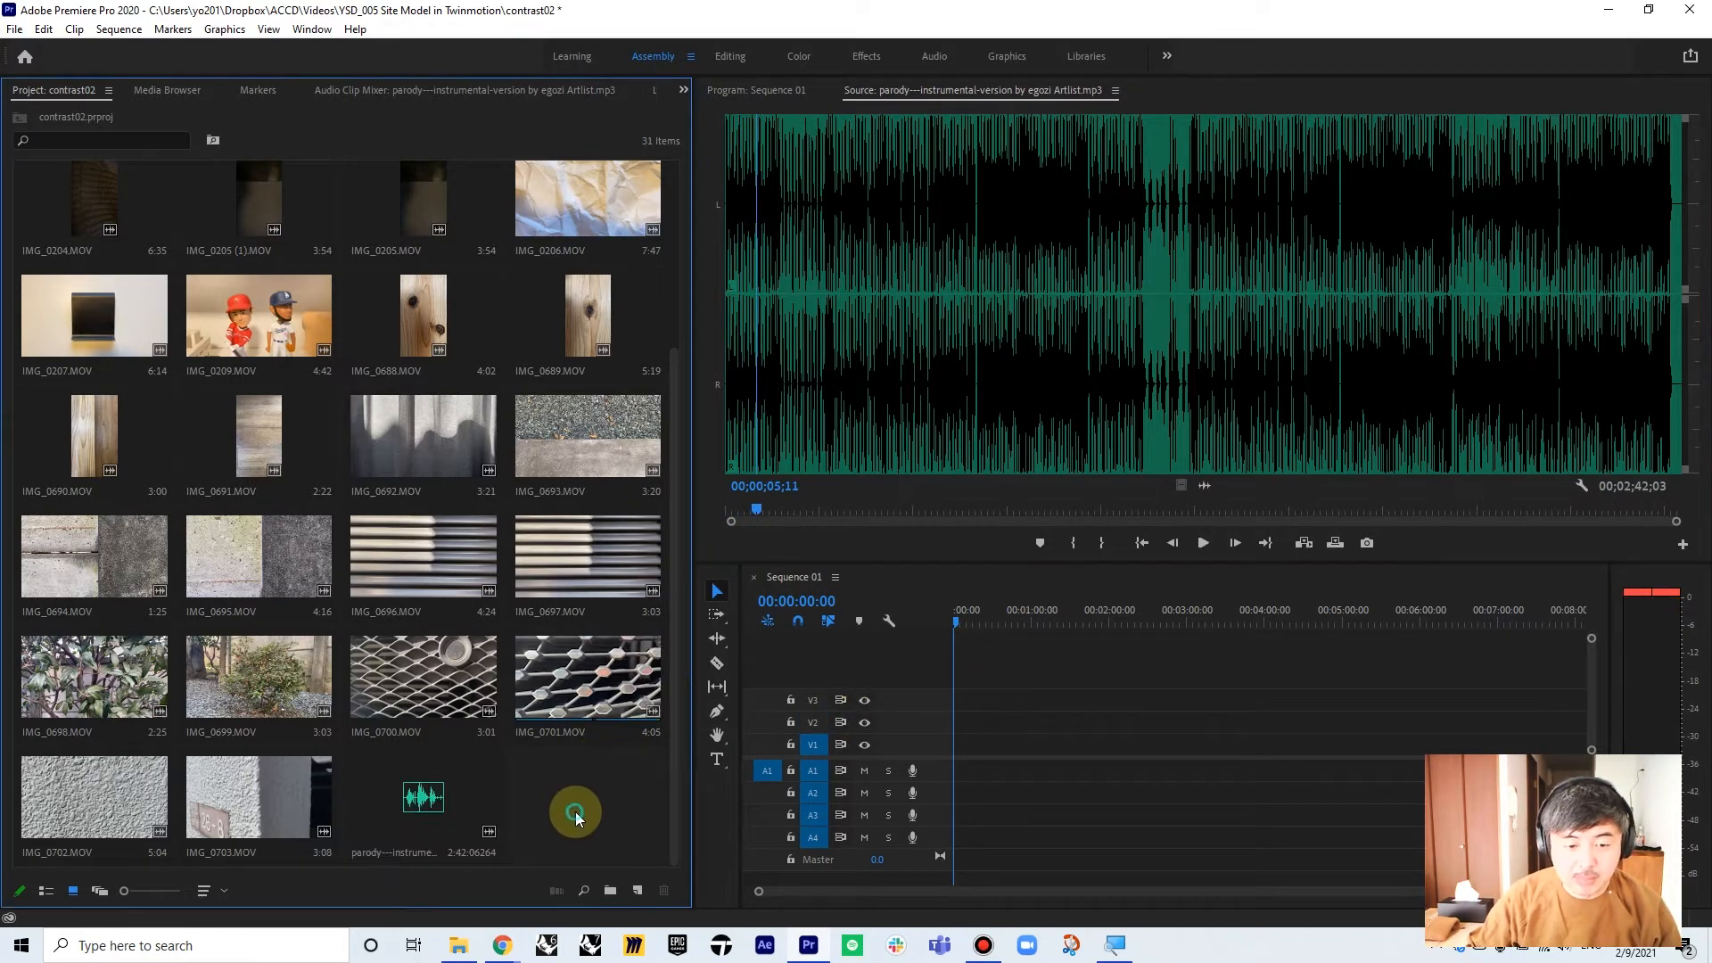
- Place the parody instrumental music on audio track A2 at the start of Sequence 01
{"action": "left_click", "coordinate": [957, 624]}
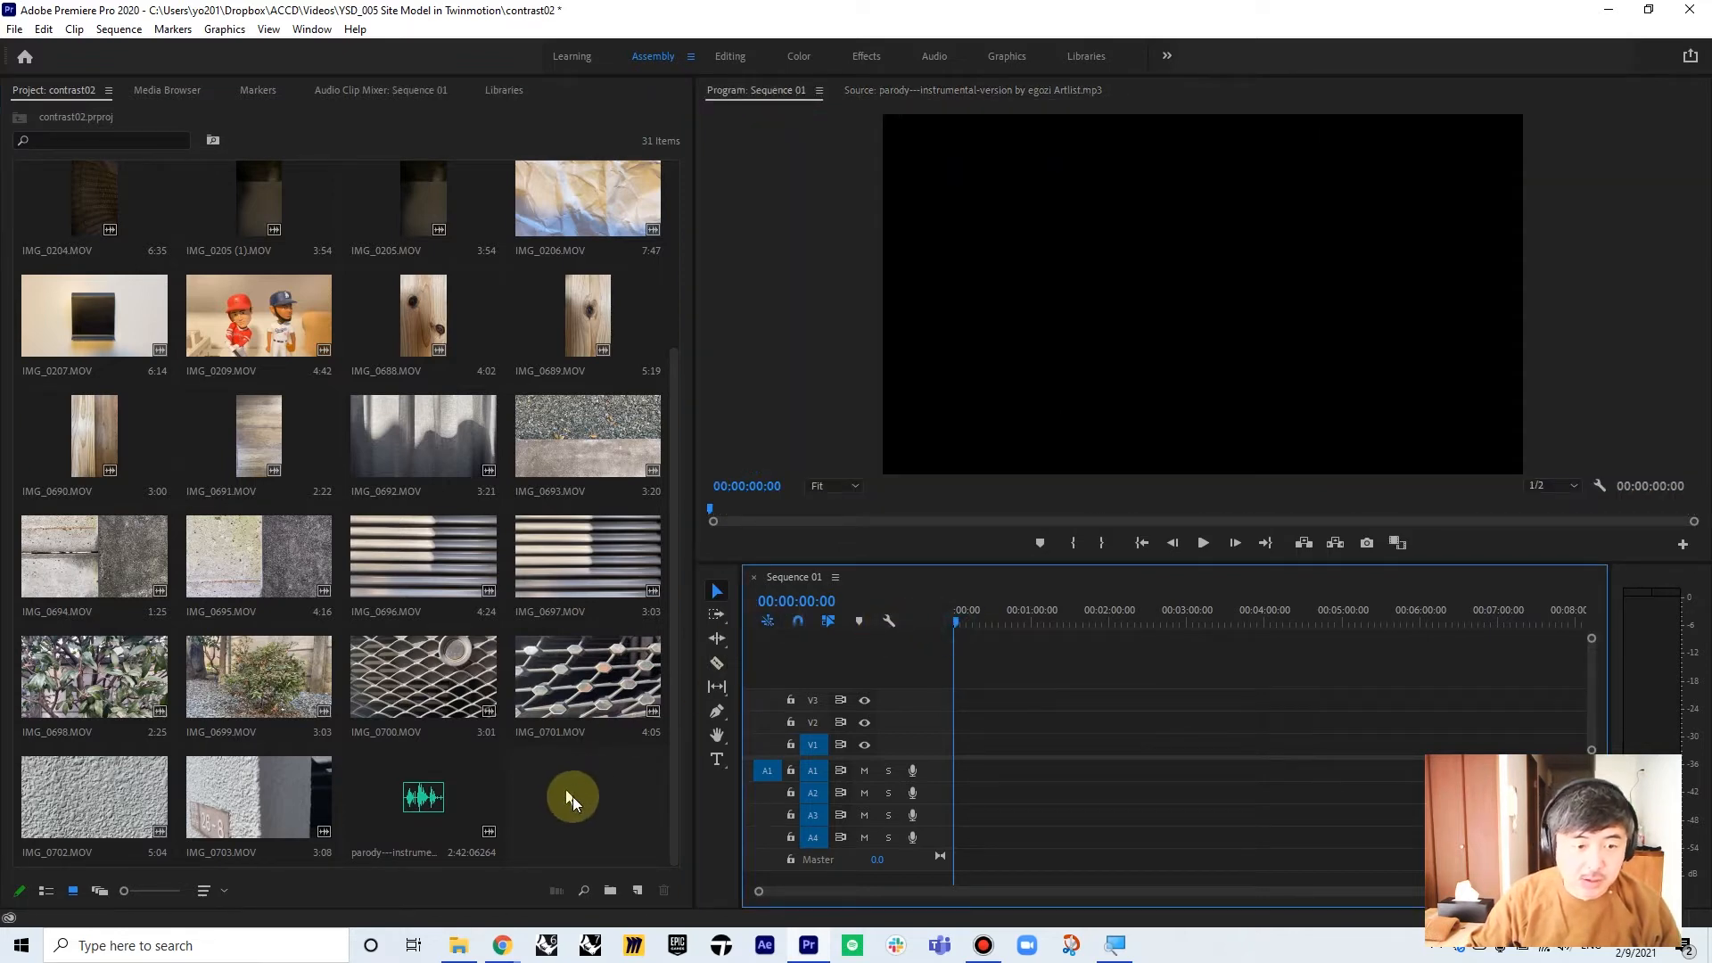
{"action": "left_click_drag", "start_coordinate": [453, 804], "coordinate": [963, 791]}
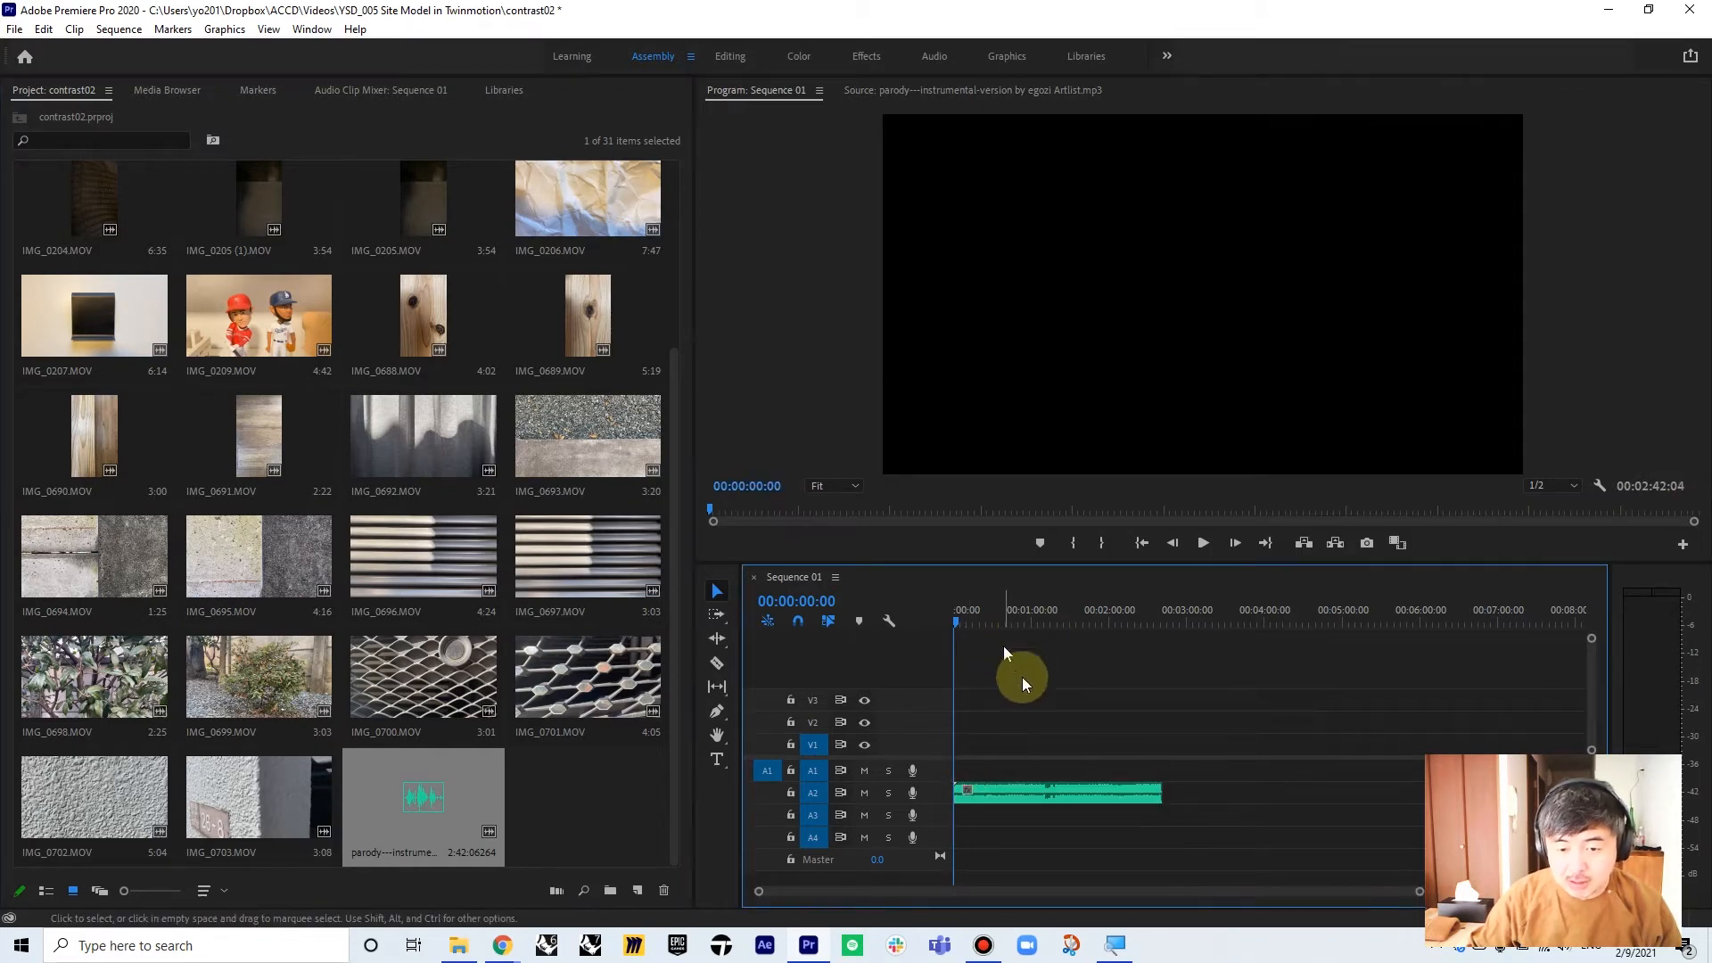
- Play the music in the sequence, set the playhead to 00:00:05:00 and add a marker there
{"action": "left_click_drag", "start_coordinate": [1420, 892], "coordinate": [1175, 899]}
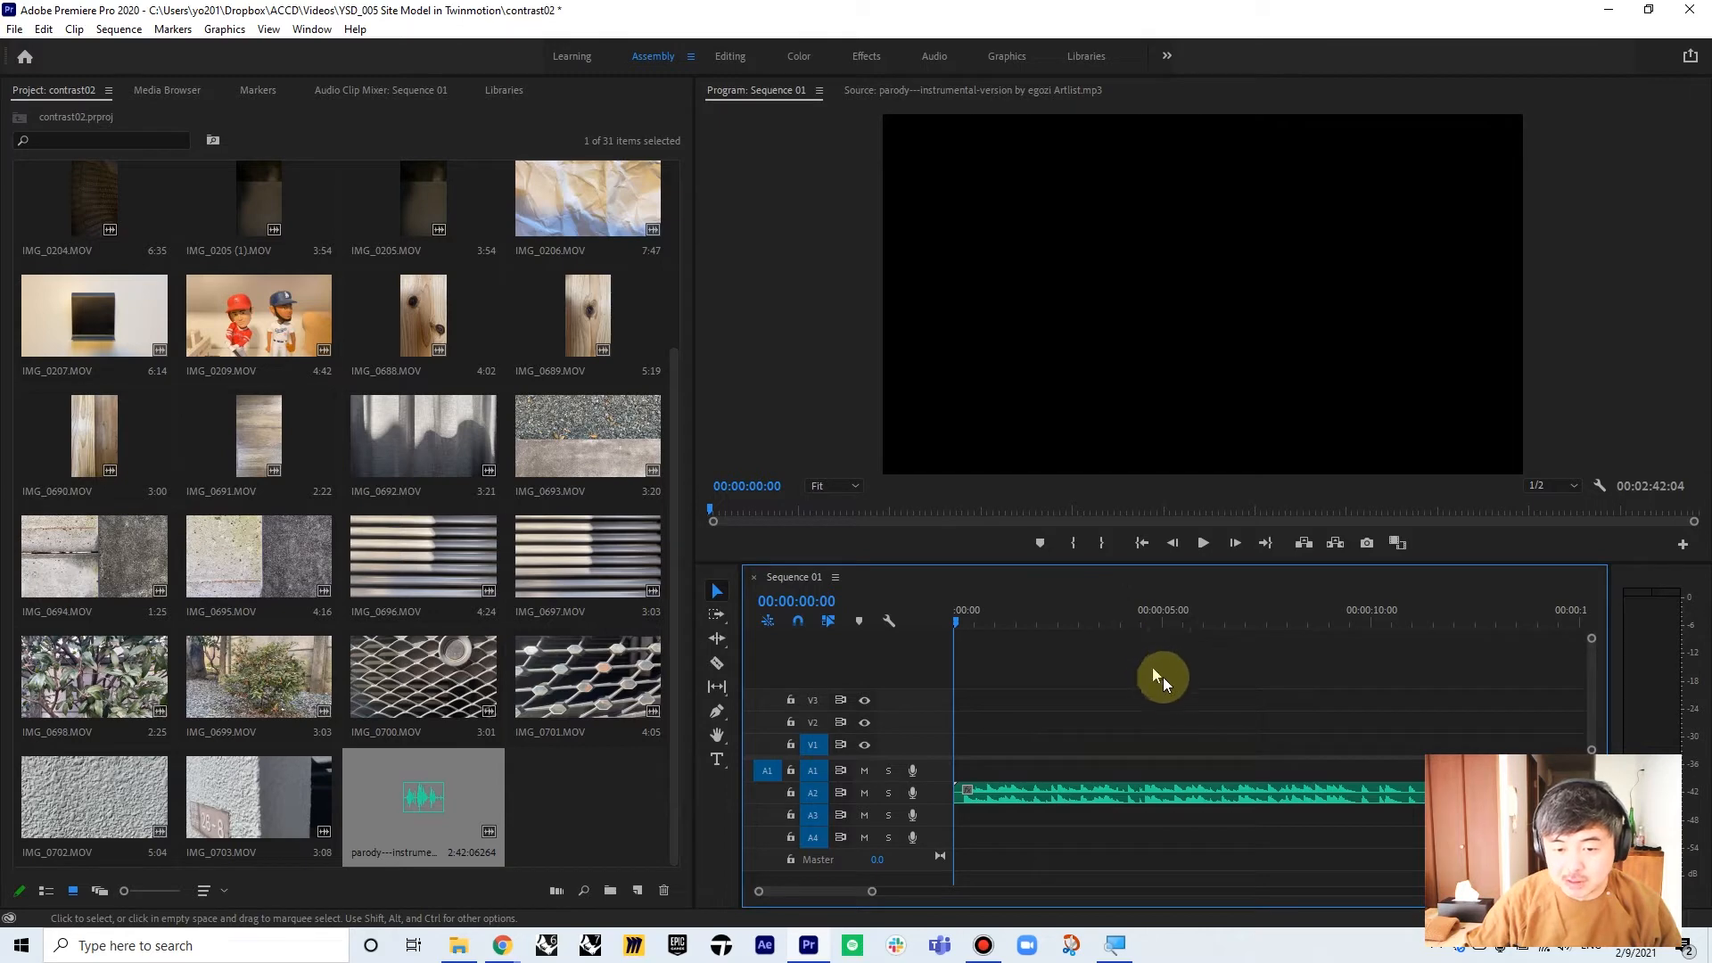
{"action": "key", "text": "space"}
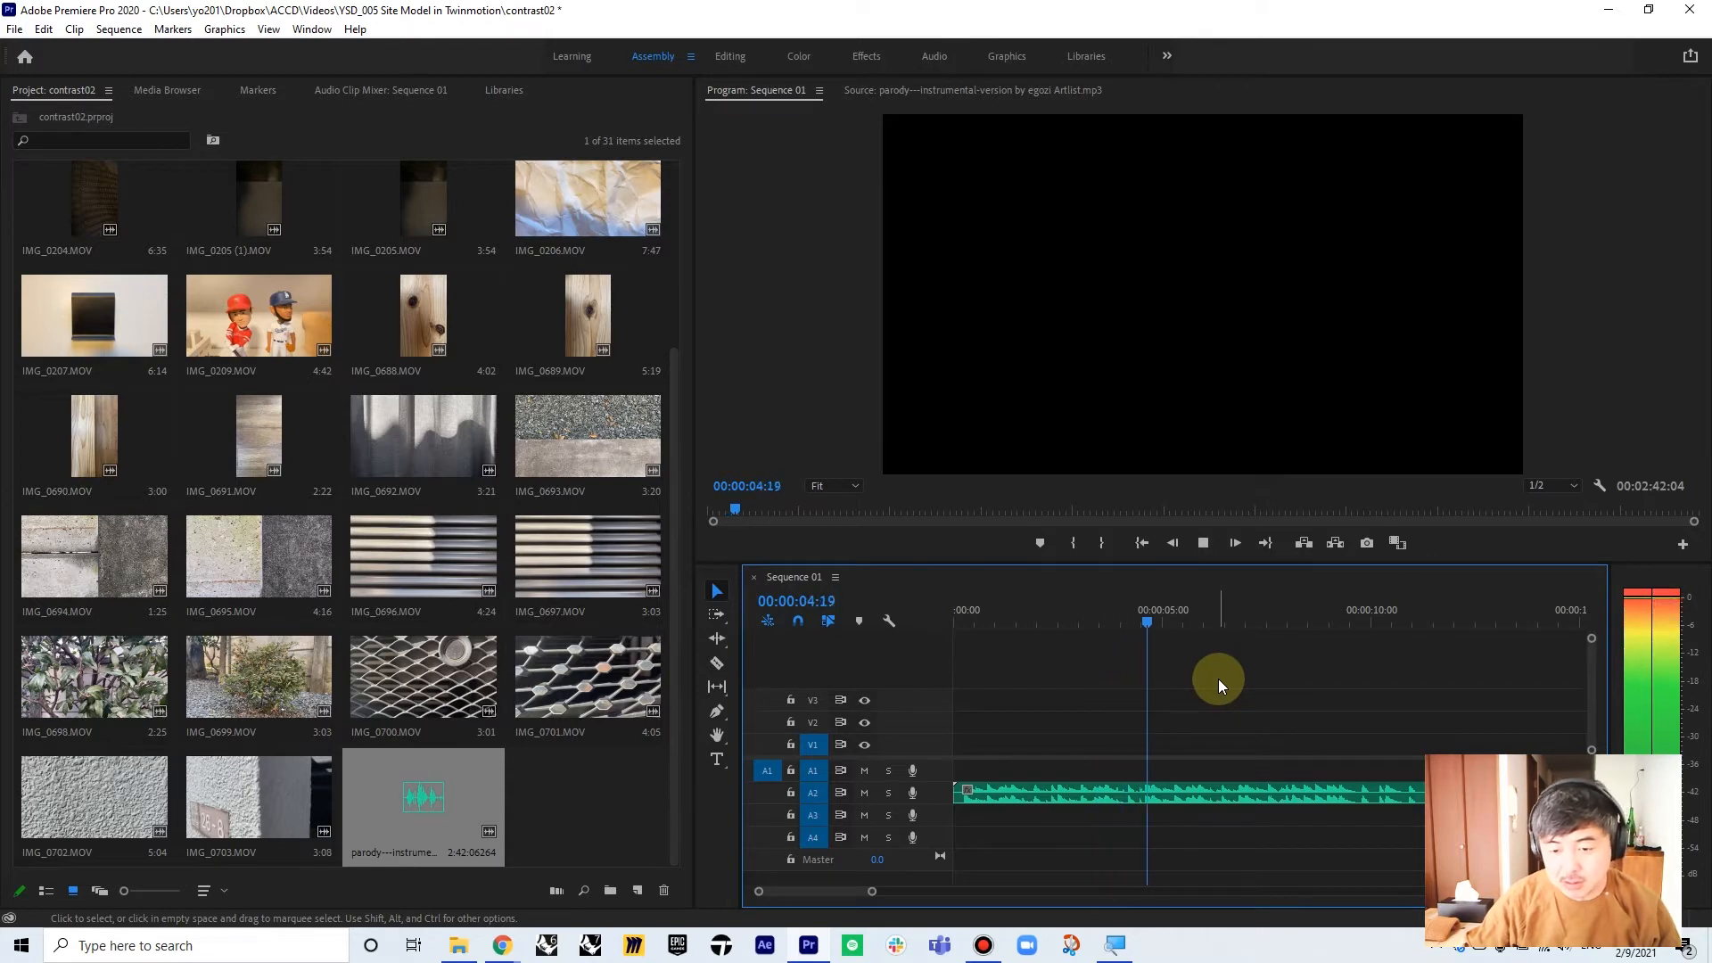
{"action": "left_click", "coordinate": [1173, 616]}
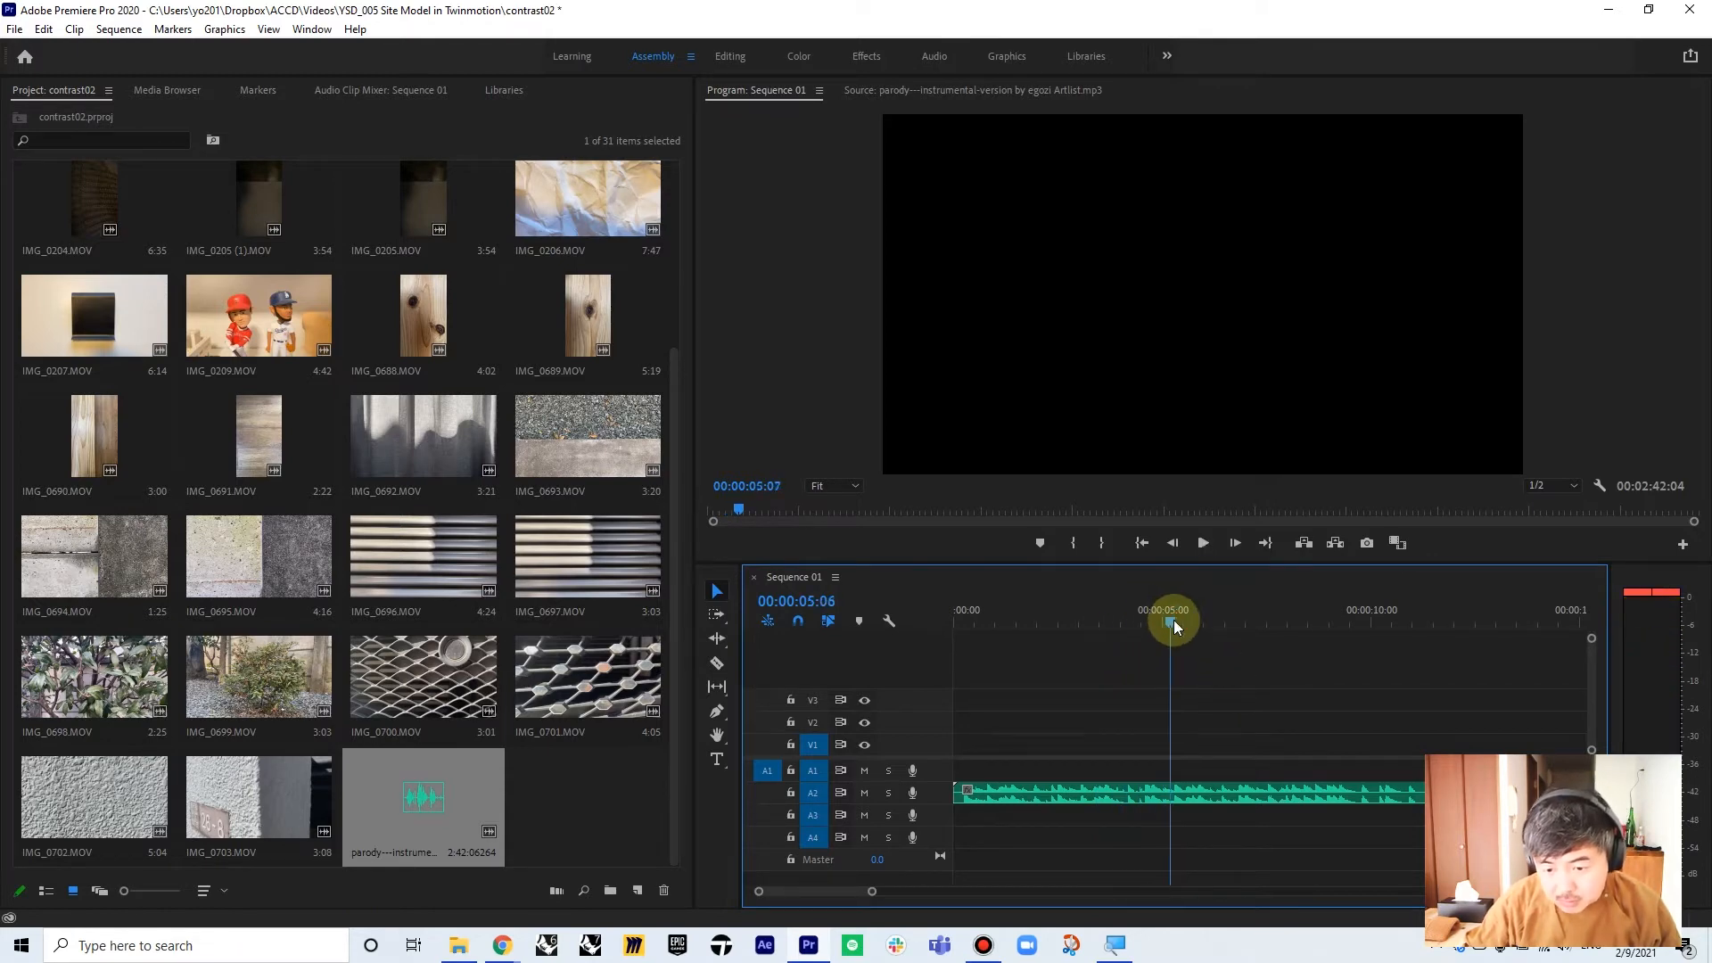
{"action": "left_click_drag", "start_coordinate": [1174, 619], "coordinate": [1164, 622]}
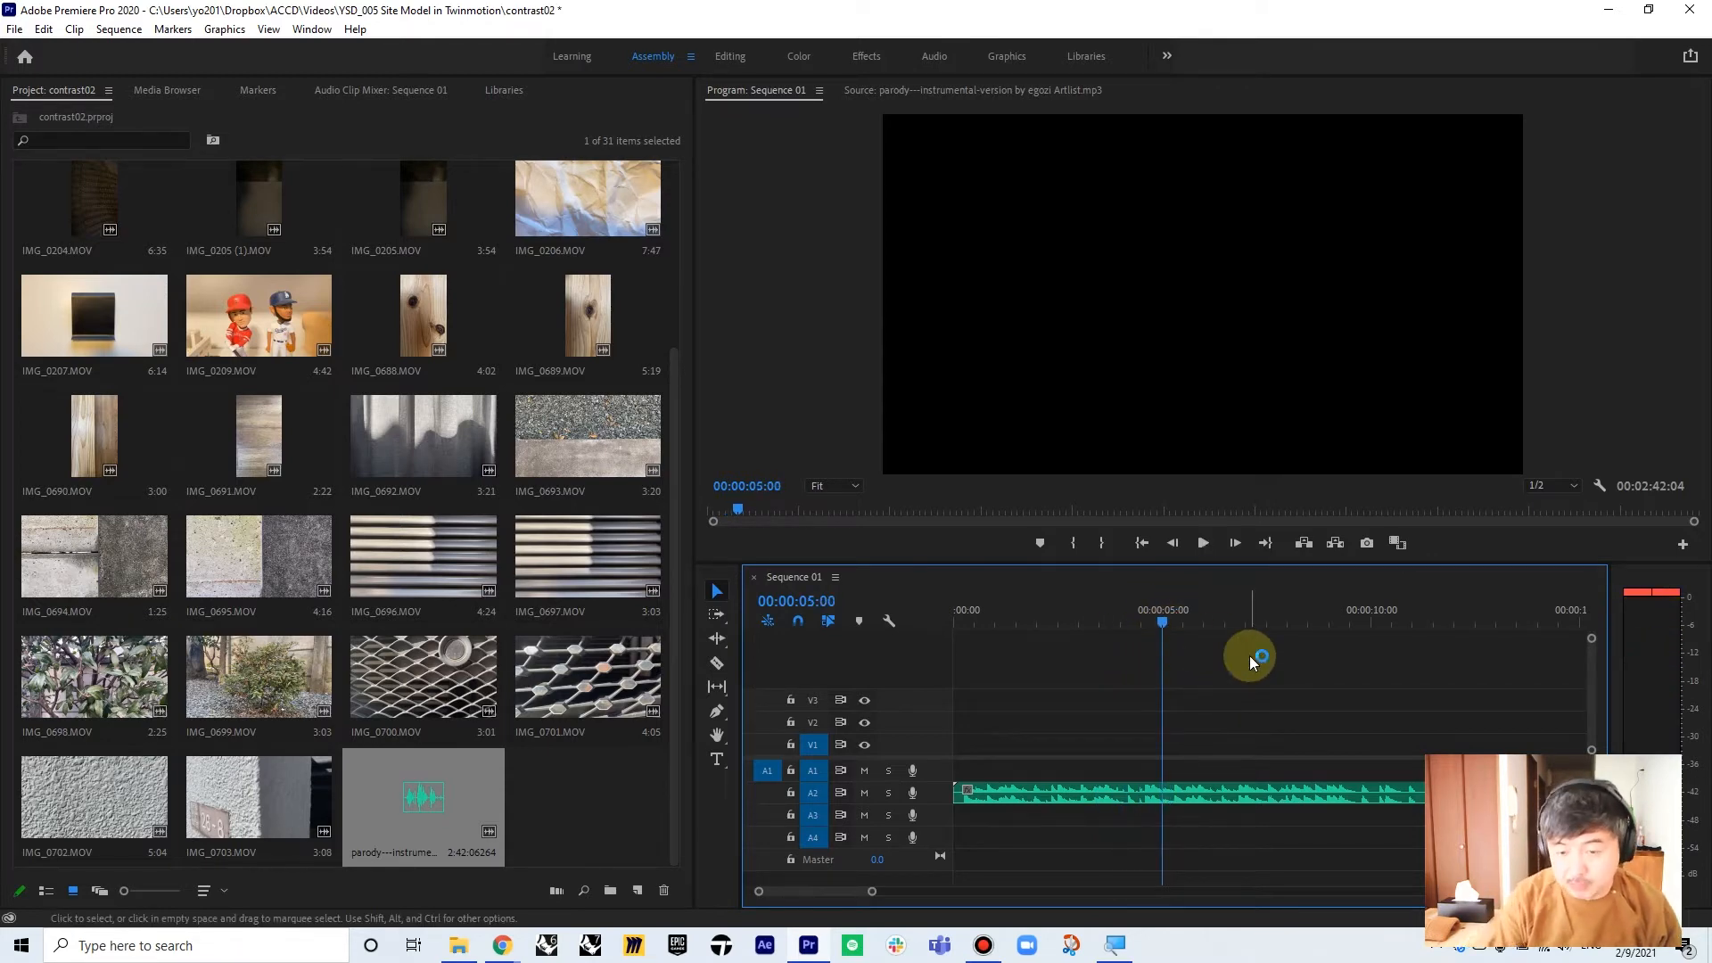
{"action": "left_click", "coordinate": [1039, 545]}
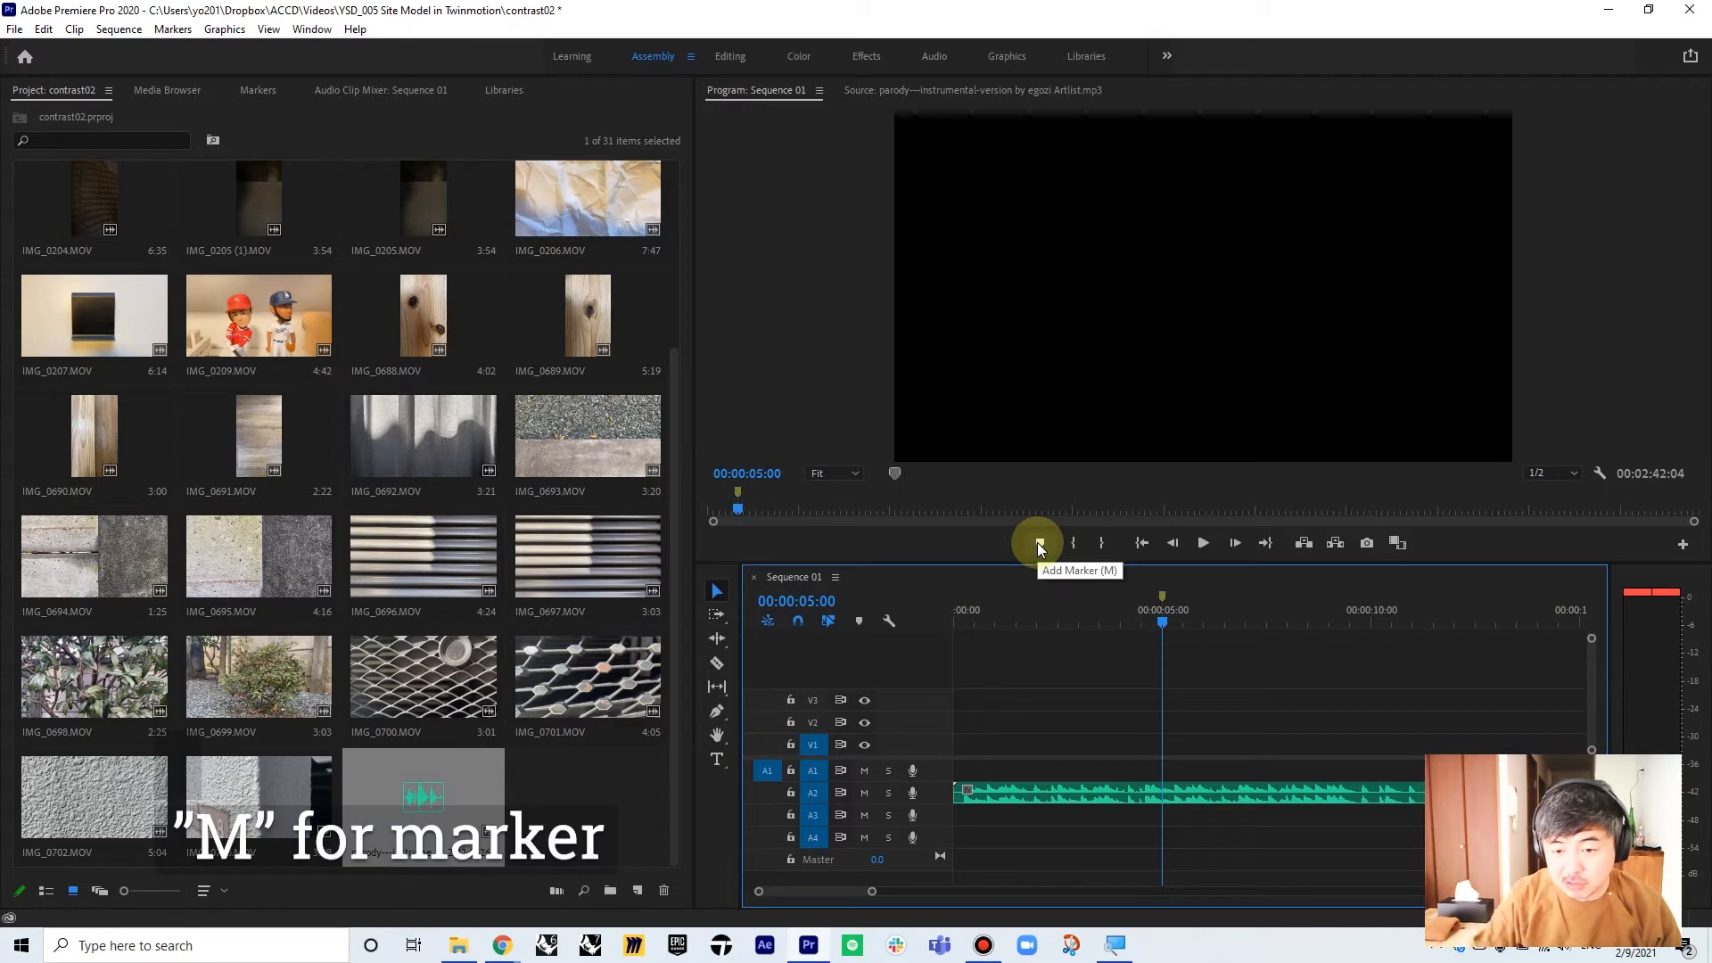
- Play the music on from the 00:00:05:00 marker and add a marker on the beat at 00:00:09:07
{"action": "key", "text": "space"}
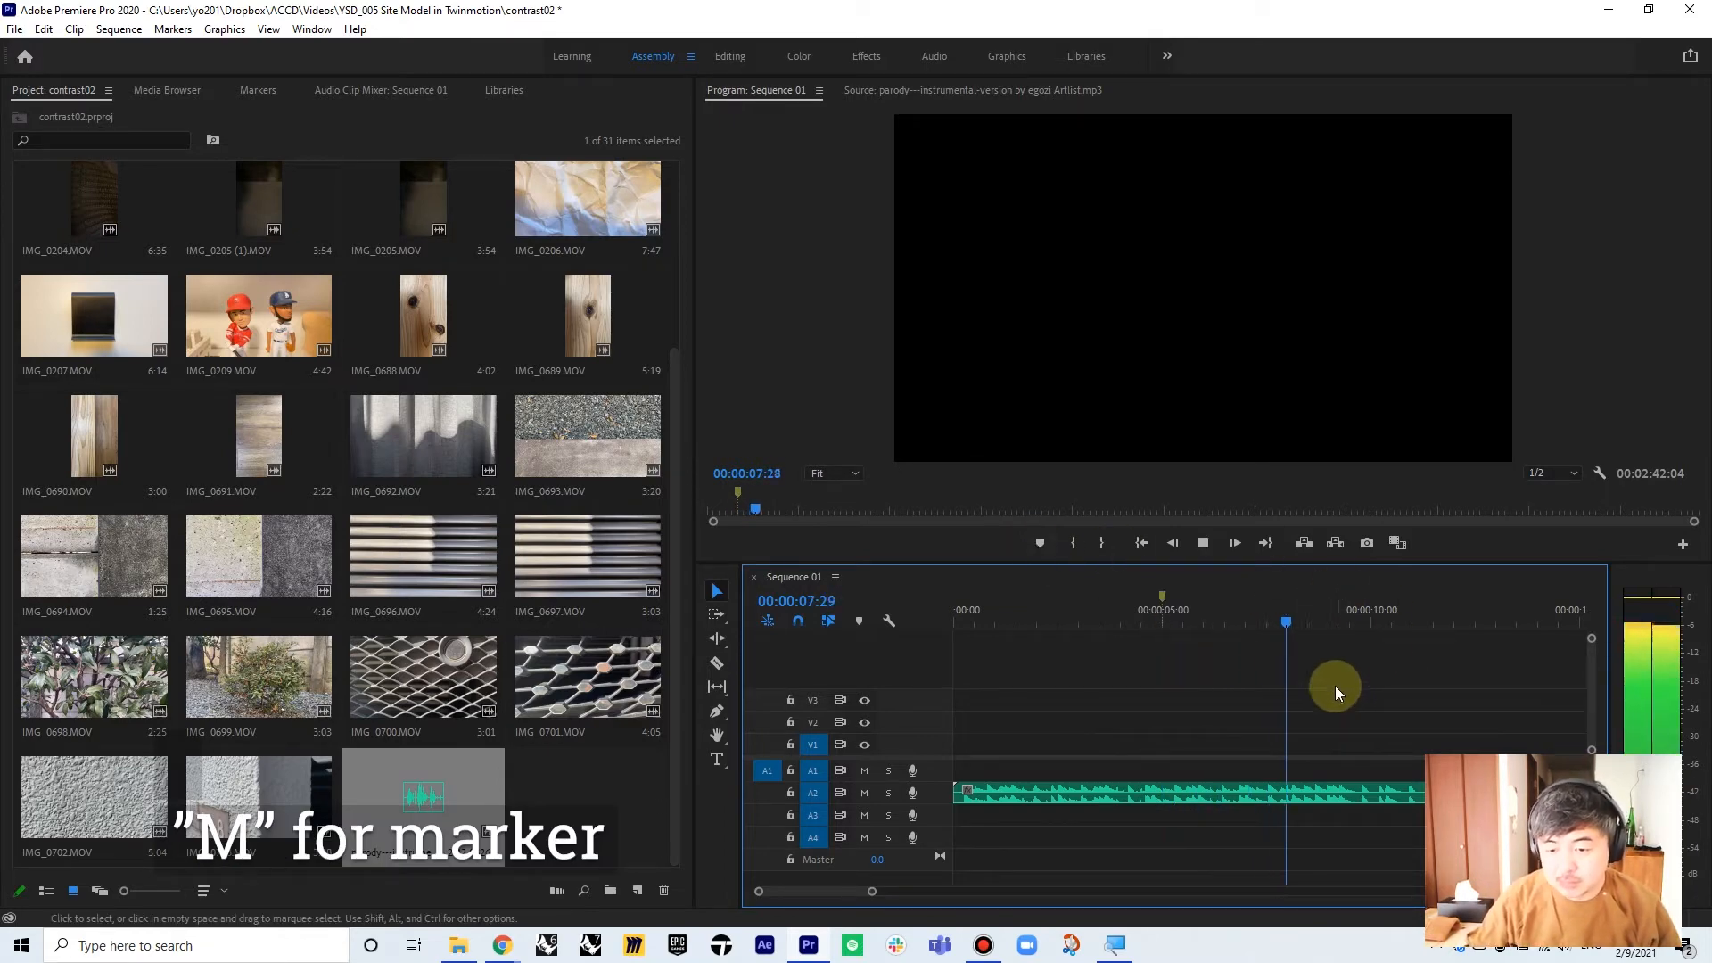
{"action": "key", "text": "space"}
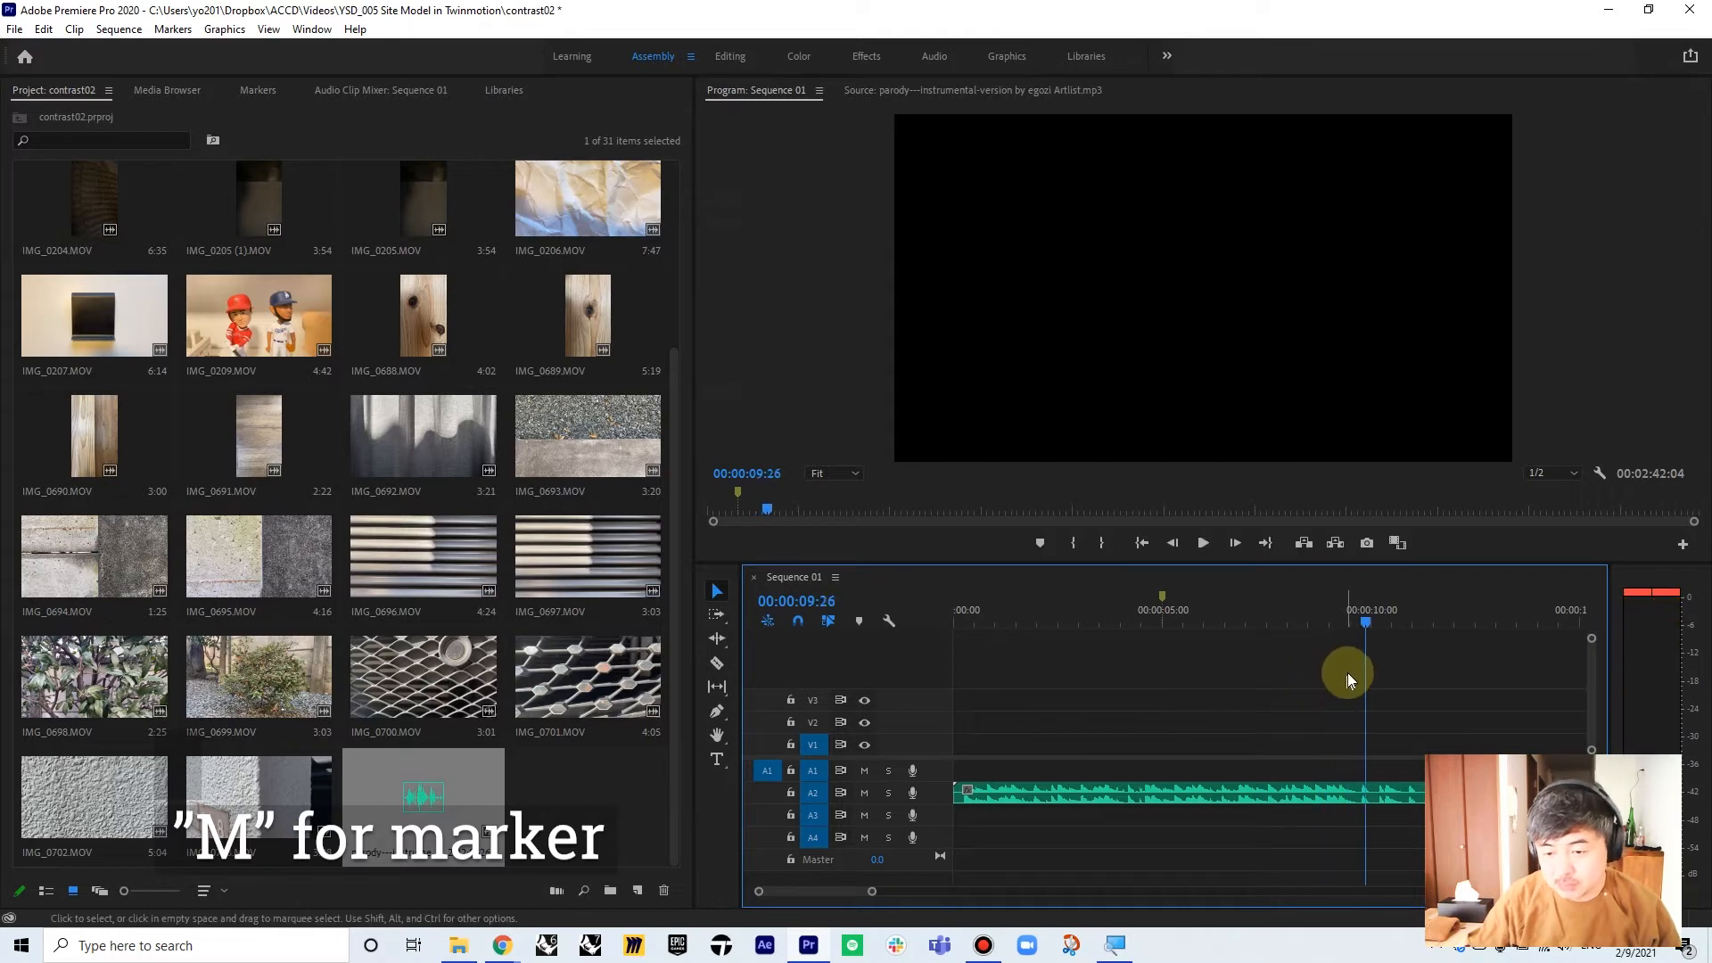
{"action": "mouse_move", "coordinate": [1351, 611]}
{"action": "left_mouse_down"}
{"action": "mouse_move", "coordinate": [1373, 610]}
{"action": "mouse_move", "coordinate": [1344, 624]}
{"action": "left_mouse_up"}
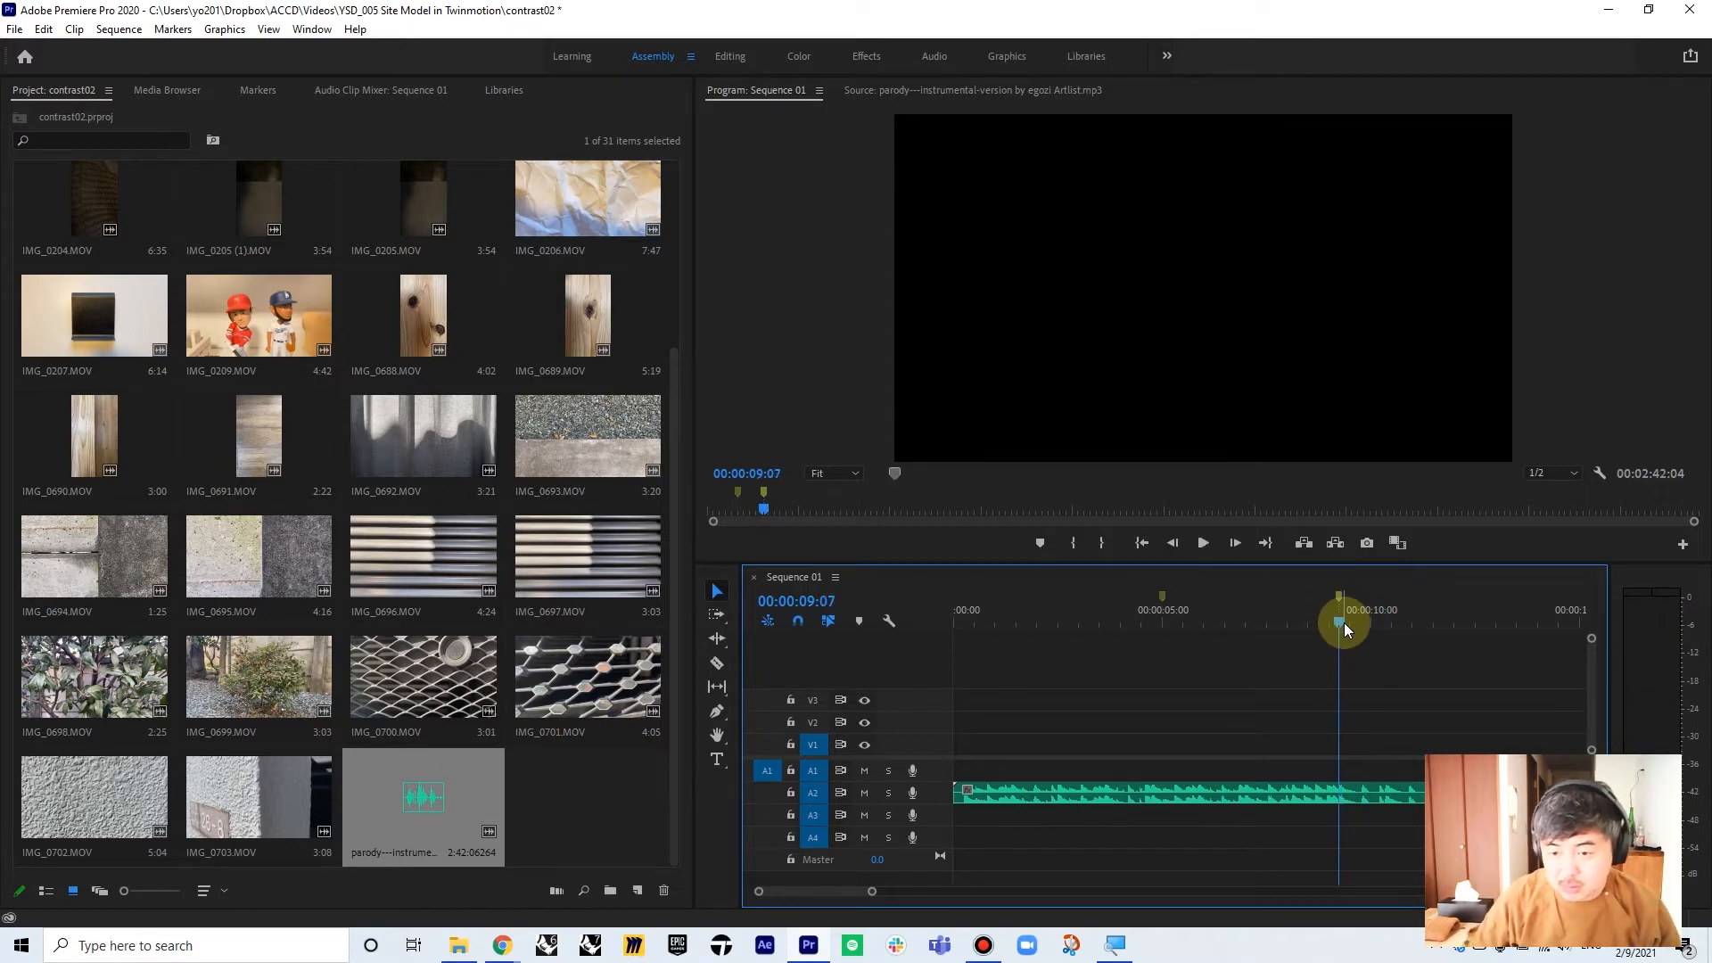
{"action": "key", "text": "m"}
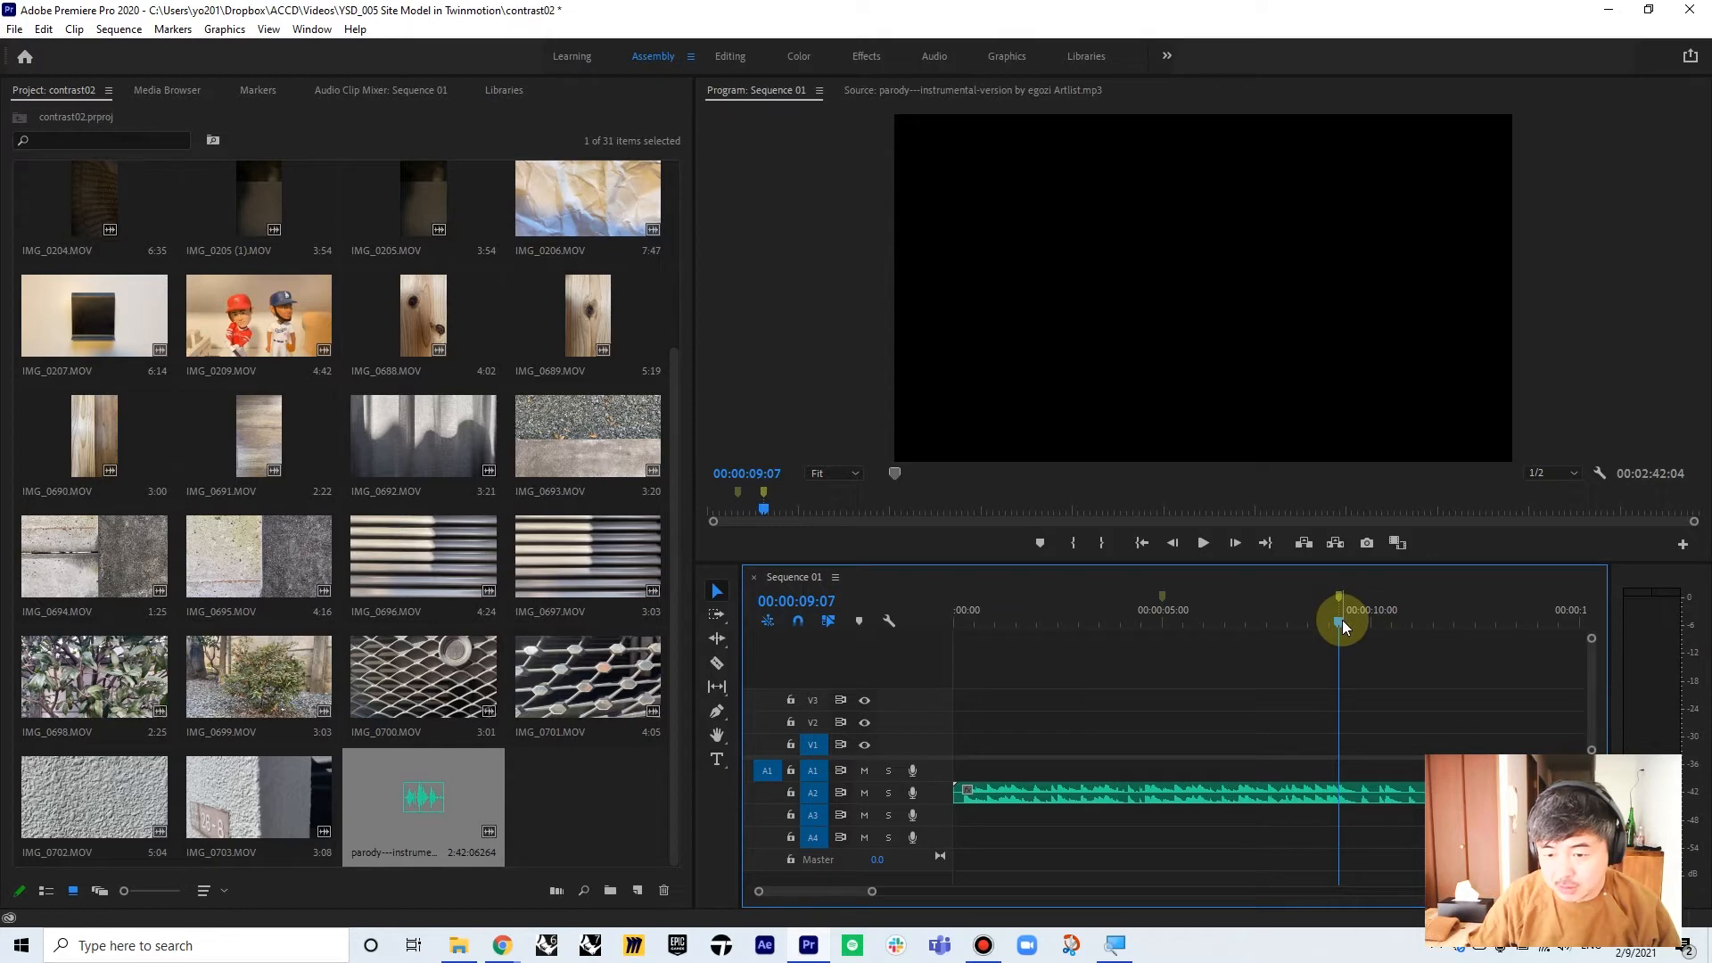
- Continue playing the music from the last marker and add another marker at 00:00:13:22
{"action": "left_click", "coordinate": [1351, 619]}
{"action": "key", "text": "space"}
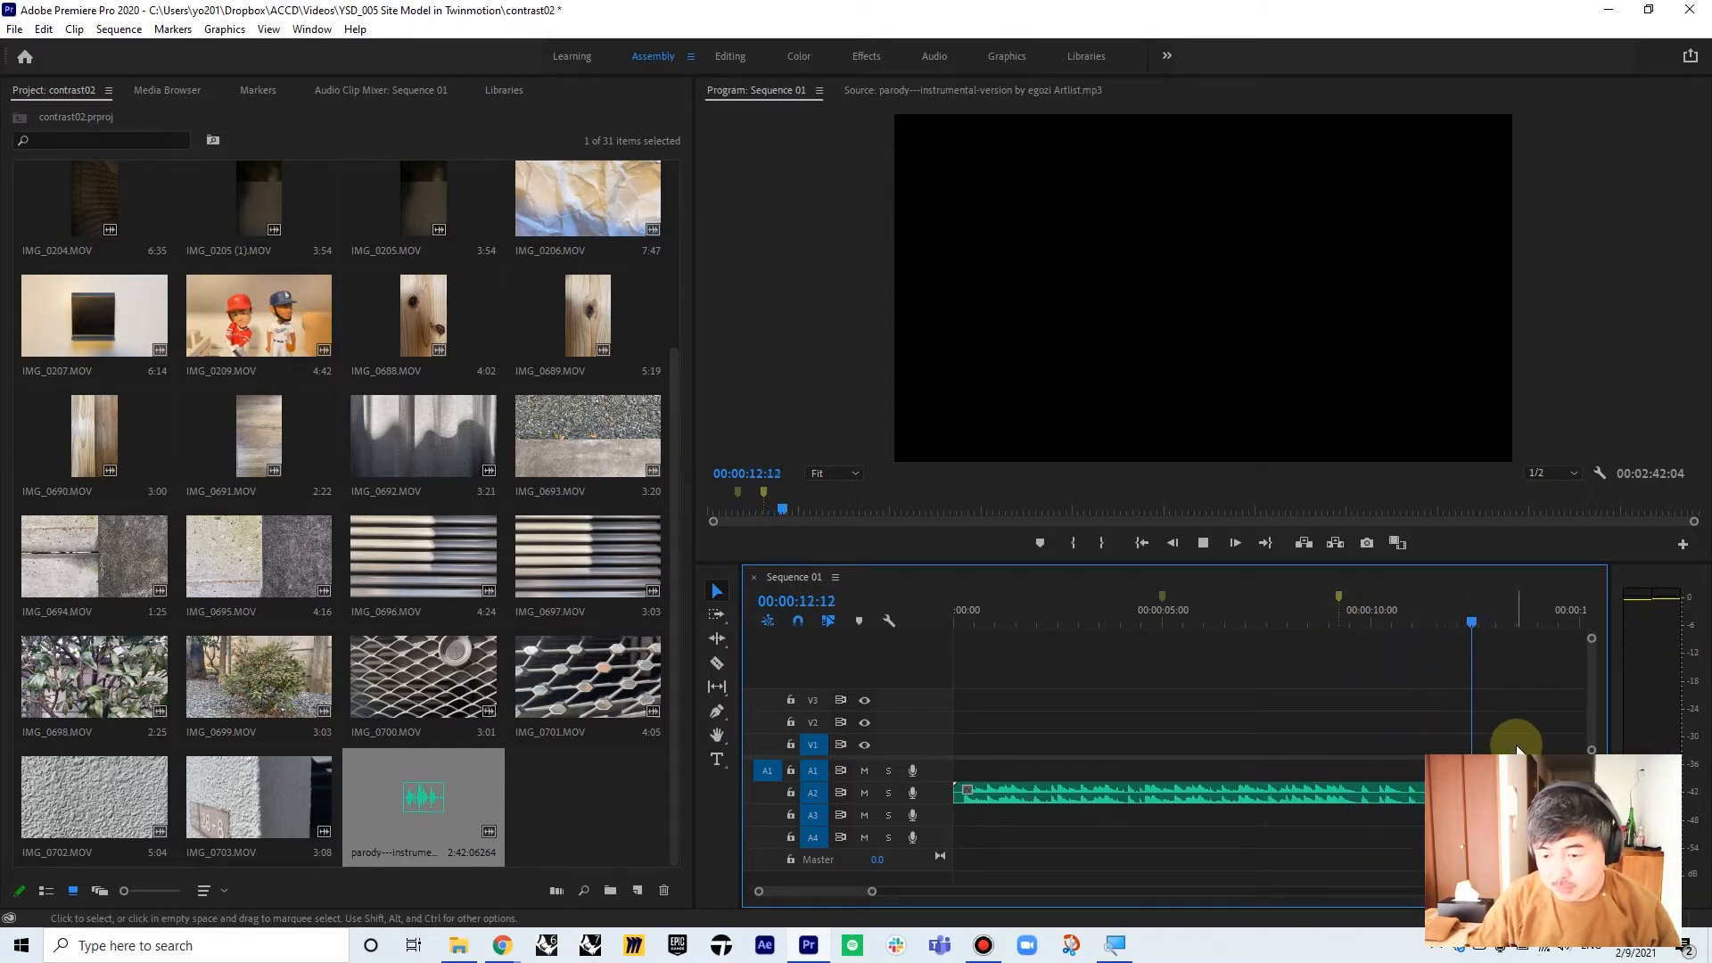
{"action": "key", "text": "space"}
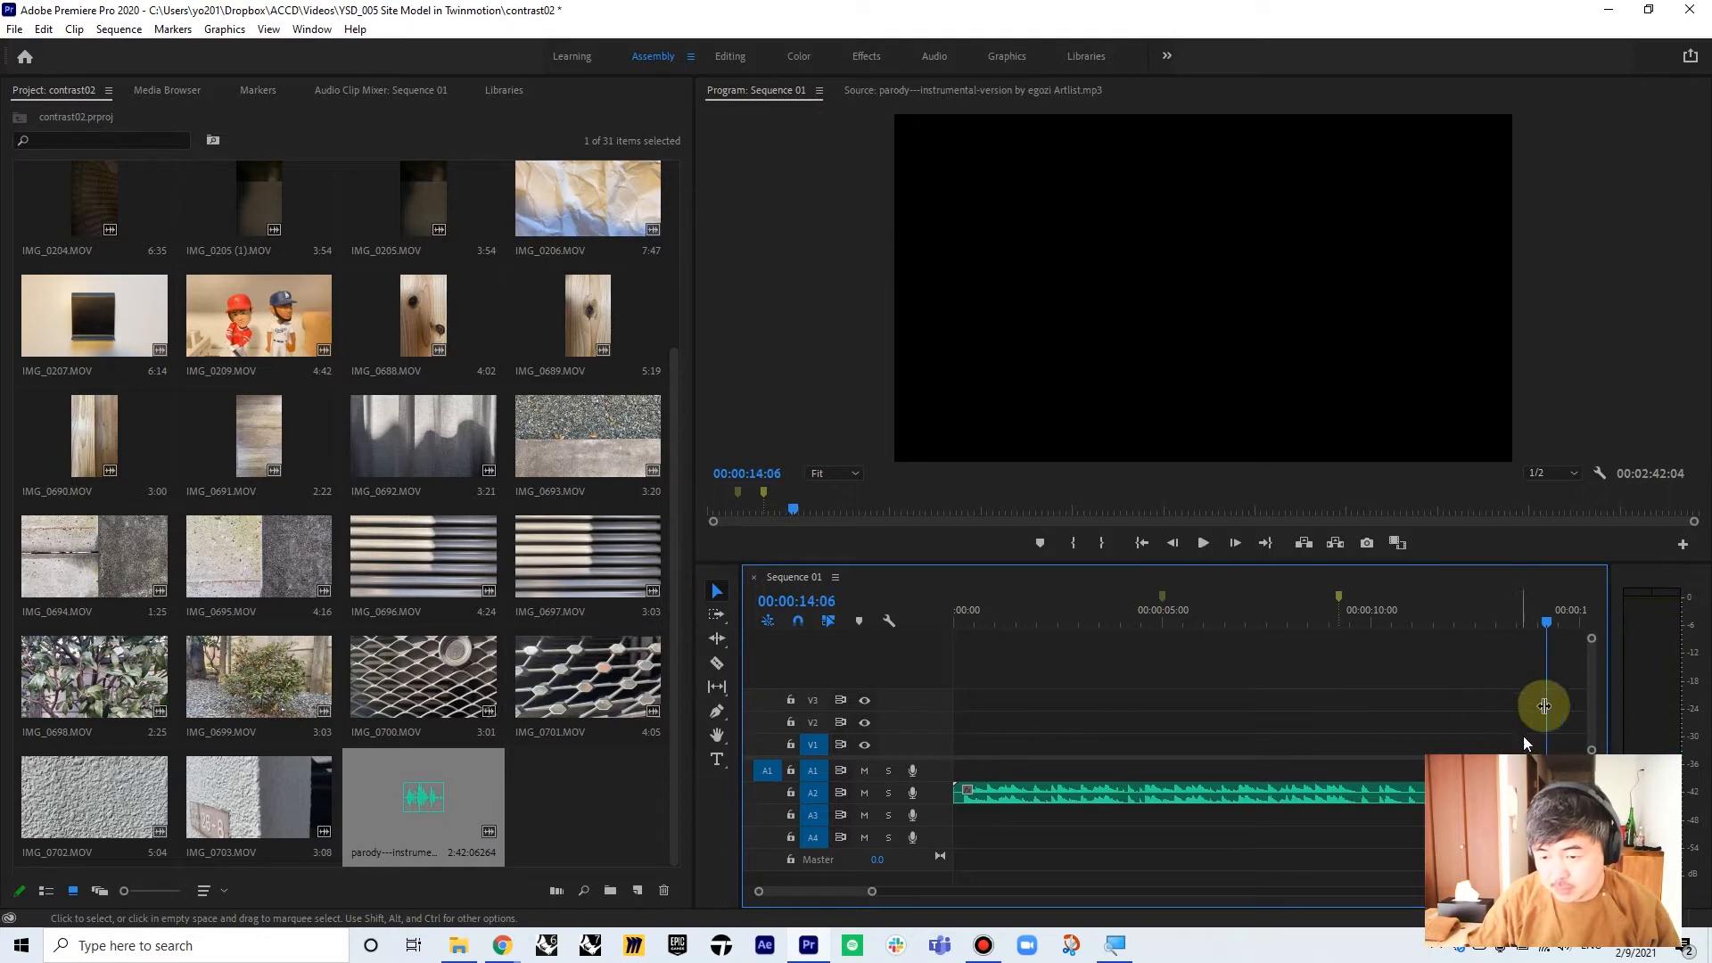
{"action": "left_click_drag", "start_coordinate": [1537, 632], "coordinate": [1520, 633]}
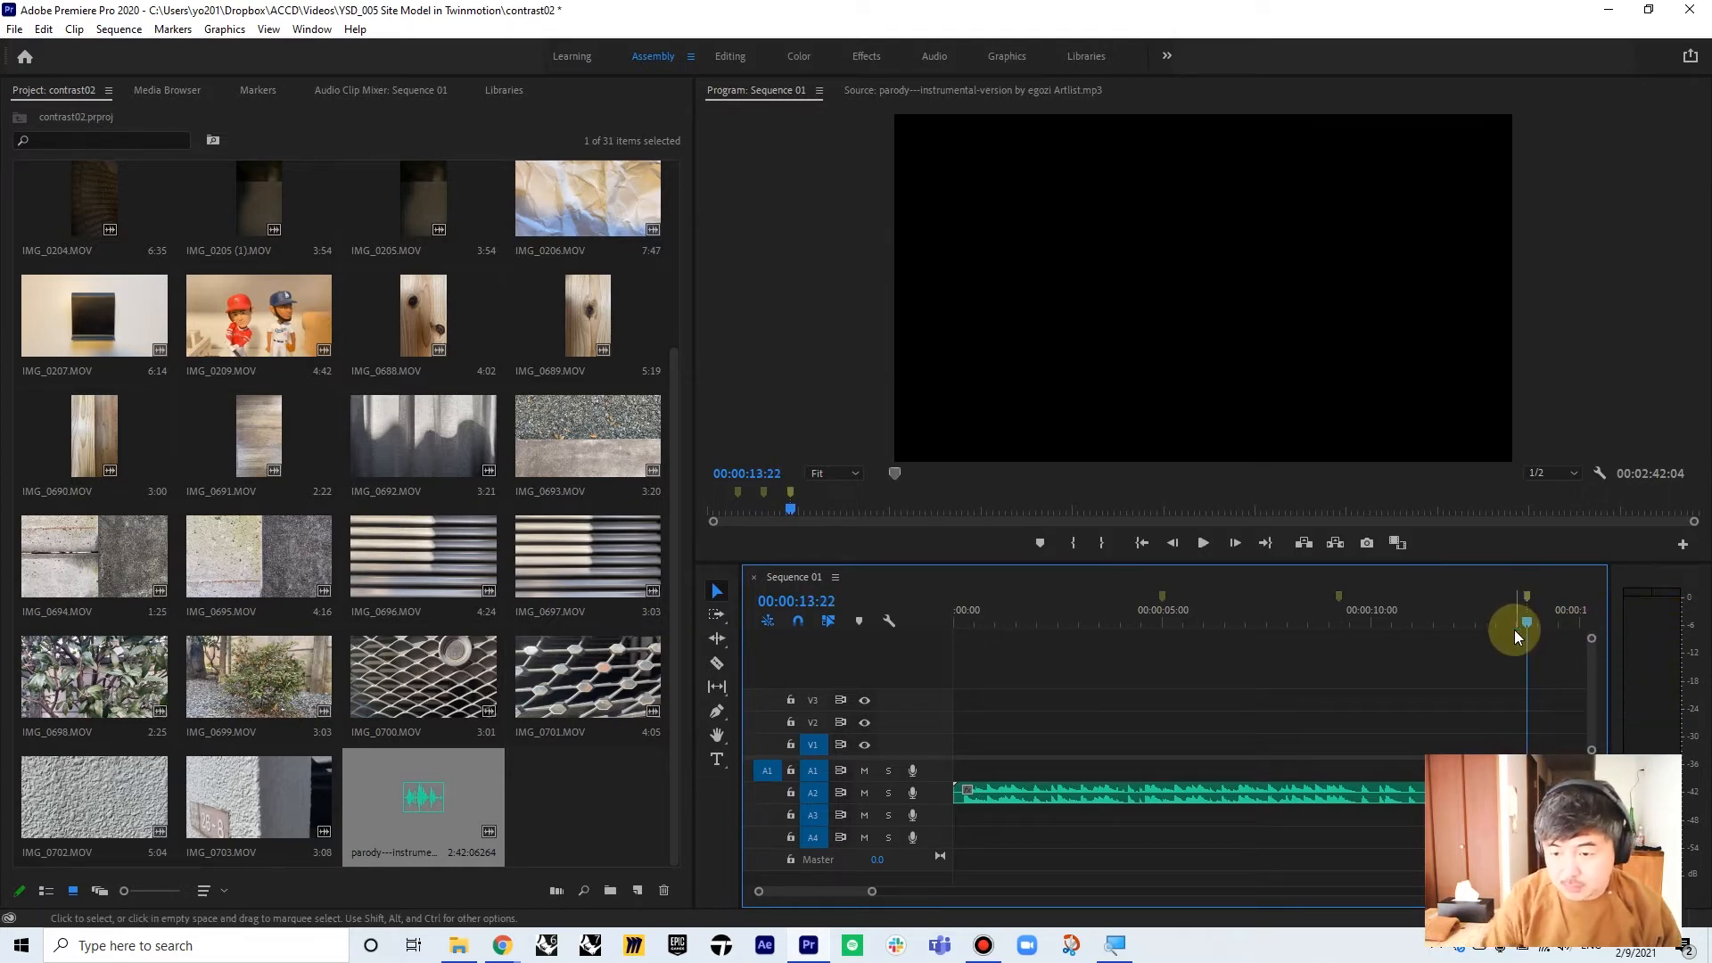
{"action": "key", "text": "m"}
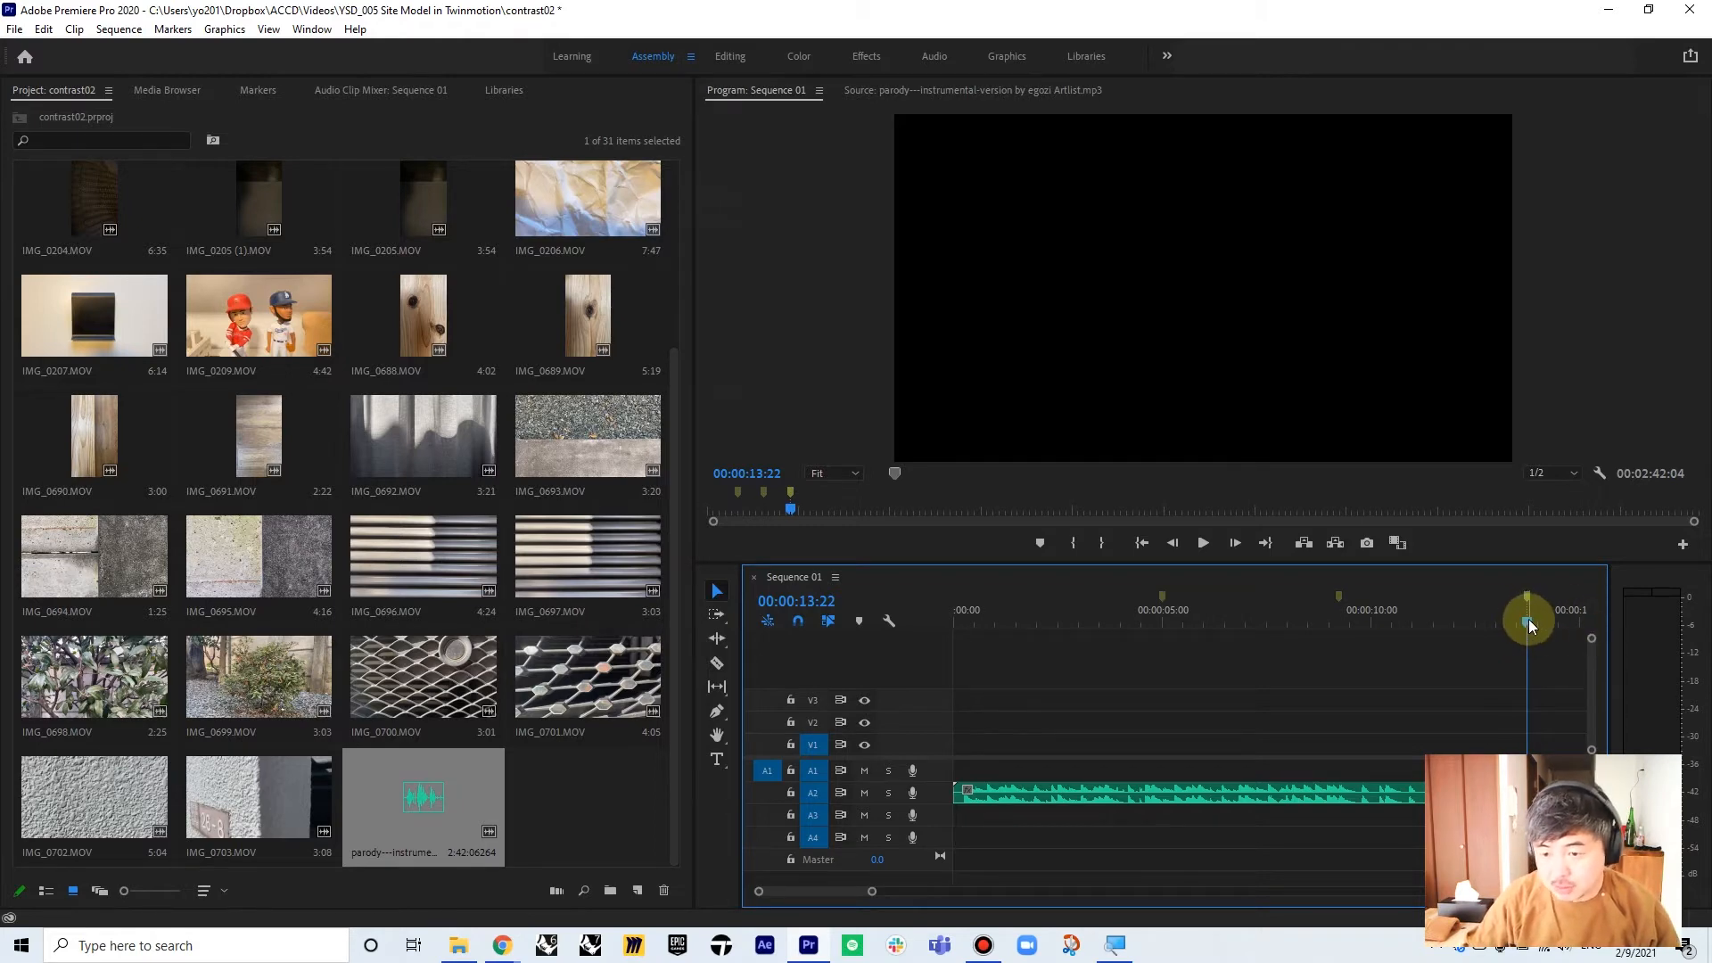
- Play the following section of the music and add a marker at 00:00:18:06
{"action": "key", "text": "space"}
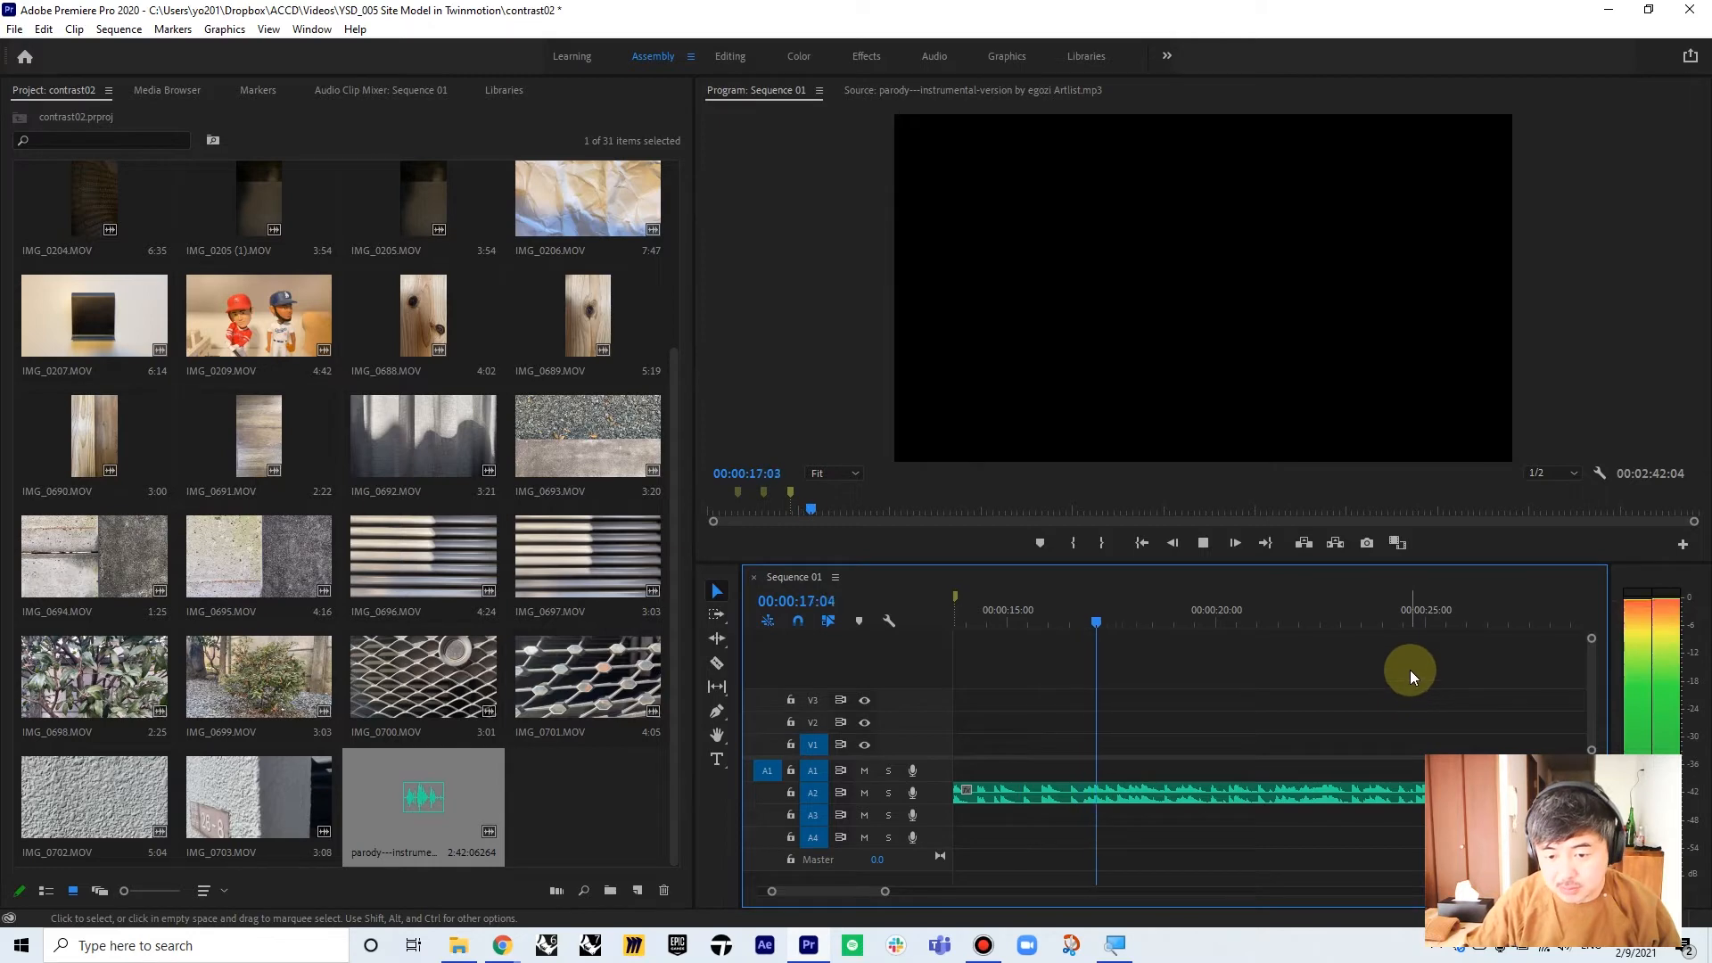
{"action": "key", "text": "space"}
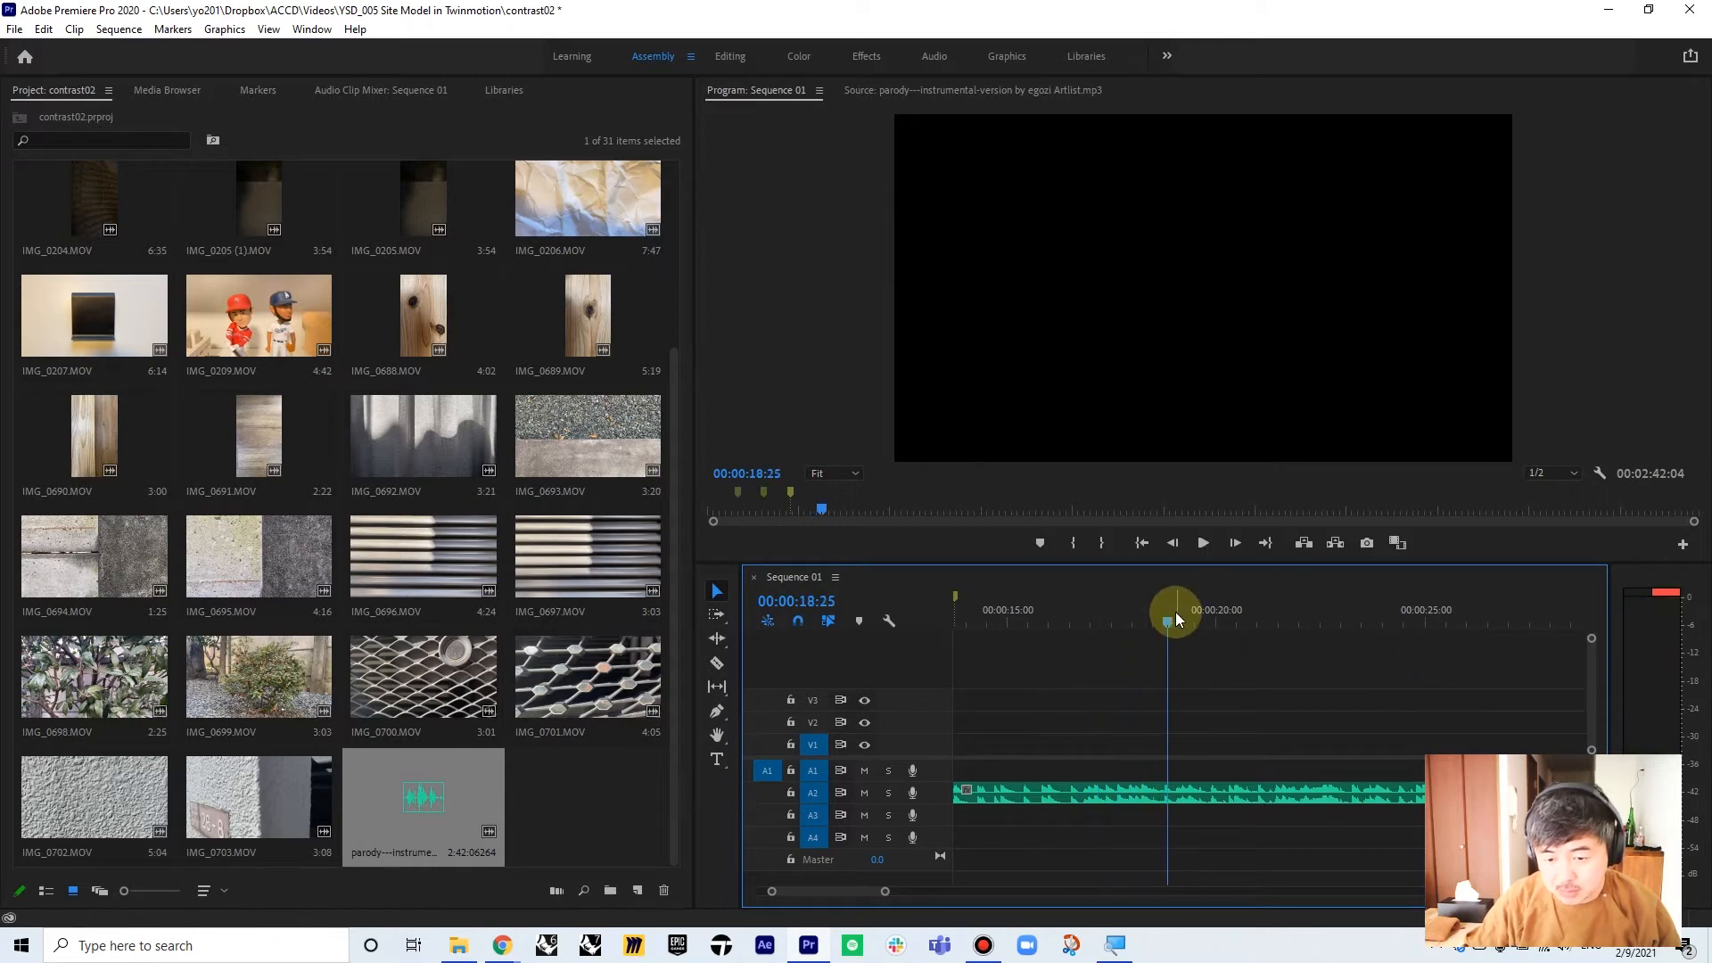
{"action": "left_click_drag", "start_coordinate": [1138, 624], "coordinate": [1140, 629]}
{"action": "key", "text": "m"}
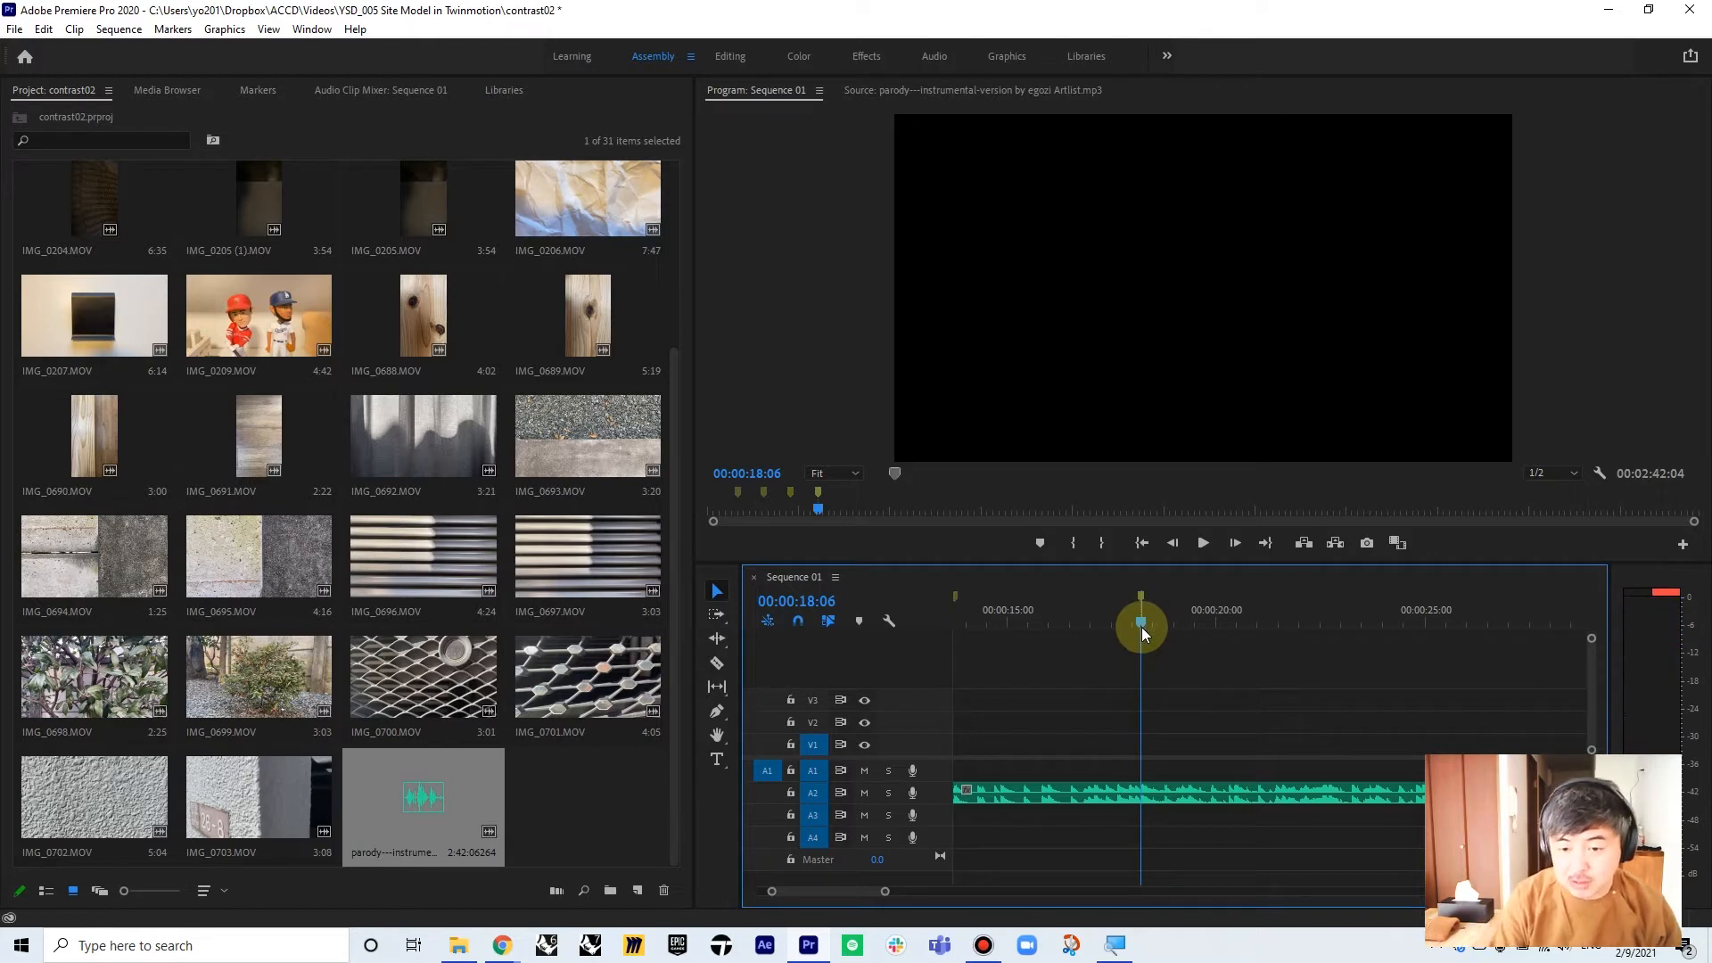
- Listen on from the 00:00:18:06 marker and add the next marker at 00:00:22:23
{"action": "left_click_drag", "start_coordinate": [1141, 620], "coordinate": [1142, 618]}
{"action": "key", "text": "space"}
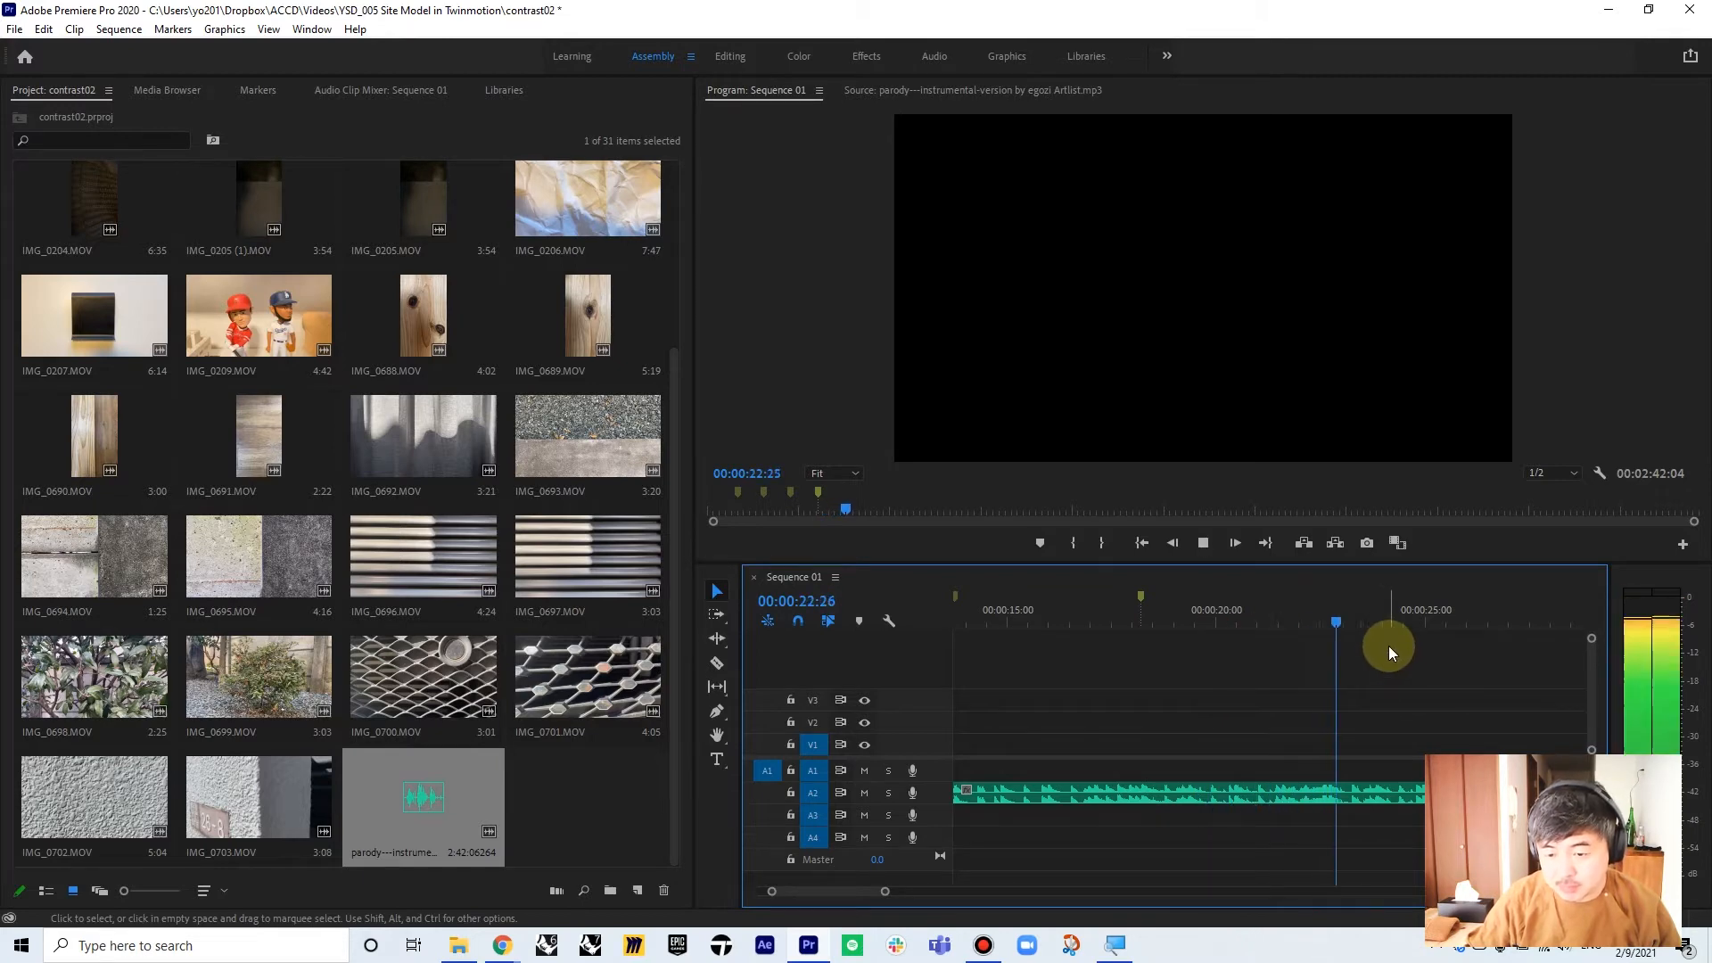
{"action": "key", "text": "space"}
{"action": "left_click_drag", "start_coordinate": [1356, 619], "coordinate": [1331, 622]}
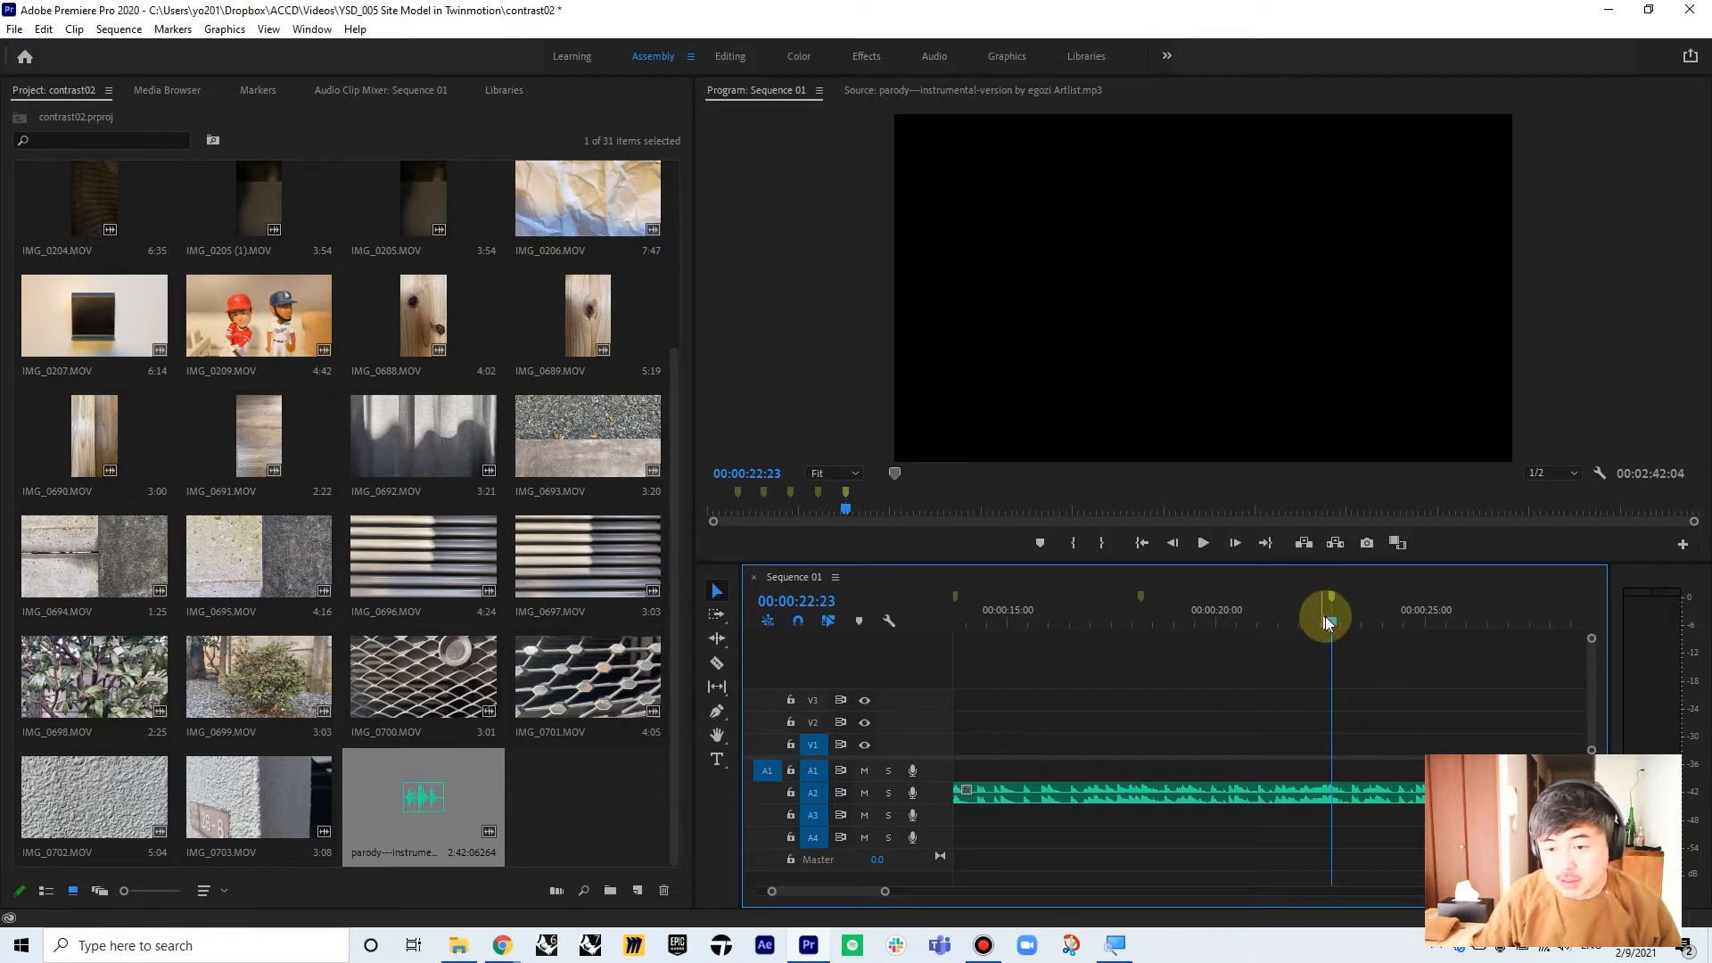
- Play the music from the start of the sequence to check how the markers match the beats
{"action": "left_click_drag", "start_coordinate": [1325, 617], "coordinate": [807, 656]}
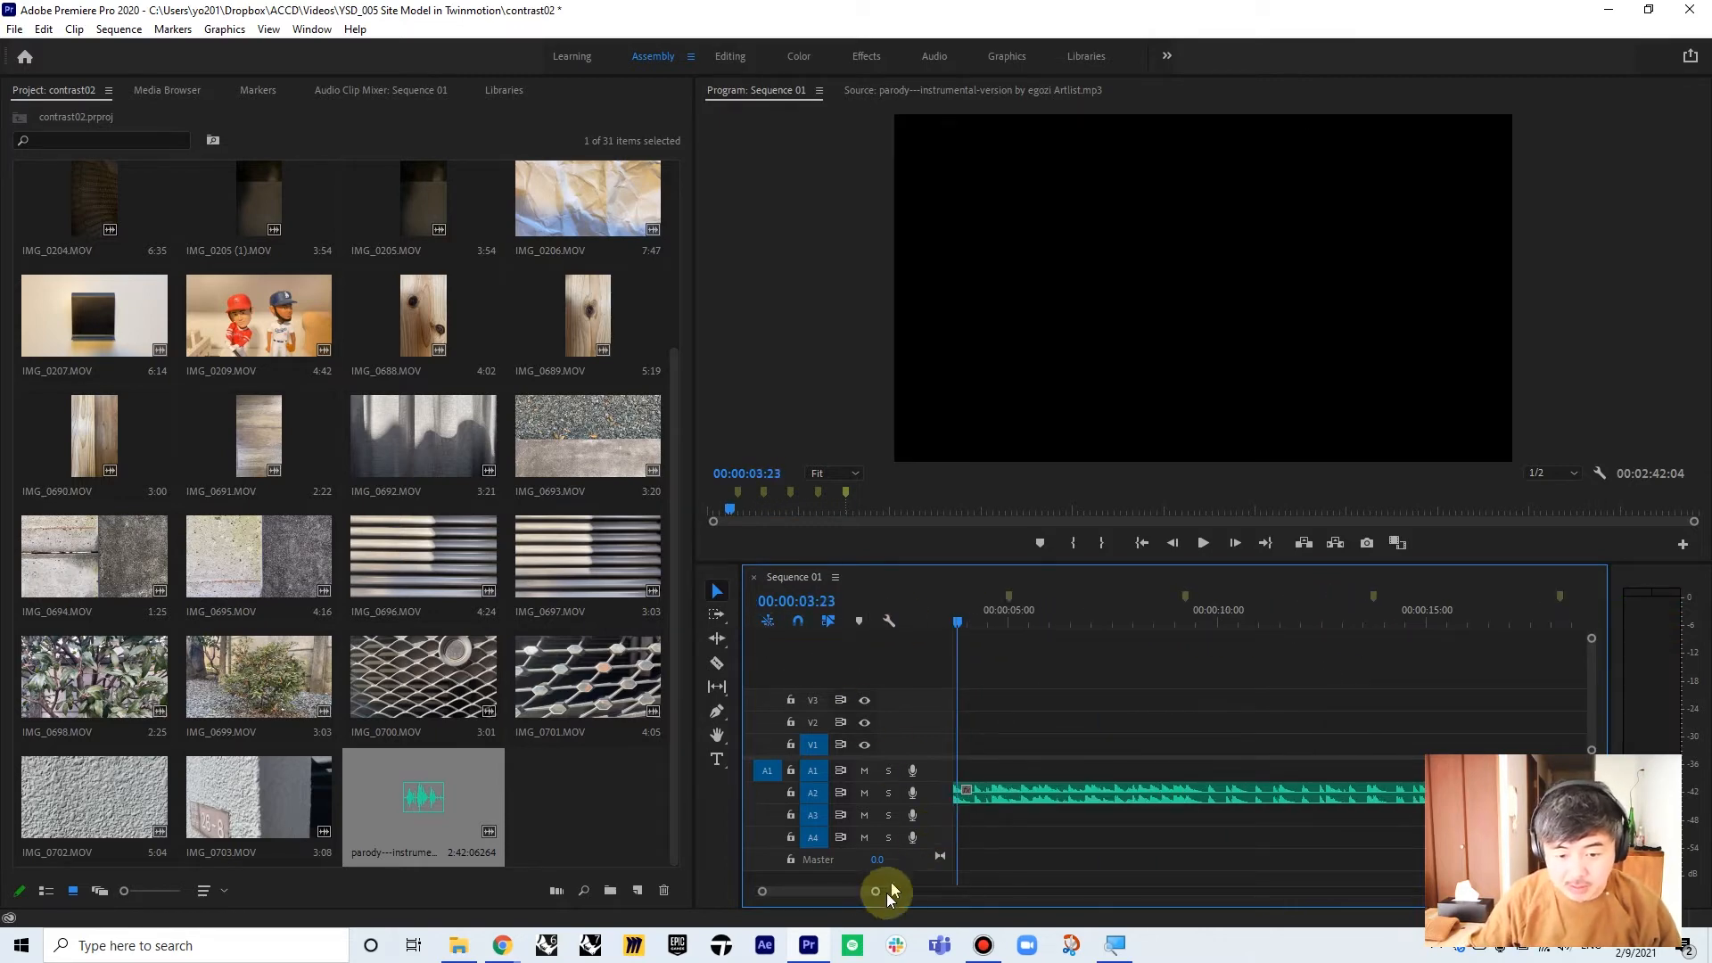
{"action": "left_click_drag", "start_coordinate": [842, 890], "coordinate": [937, 896]}
{"action": "left_click_drag", "start_coordinate": [1015, 617], "coordinate": [929, 614]}
{"action": "key", "text": "space"}
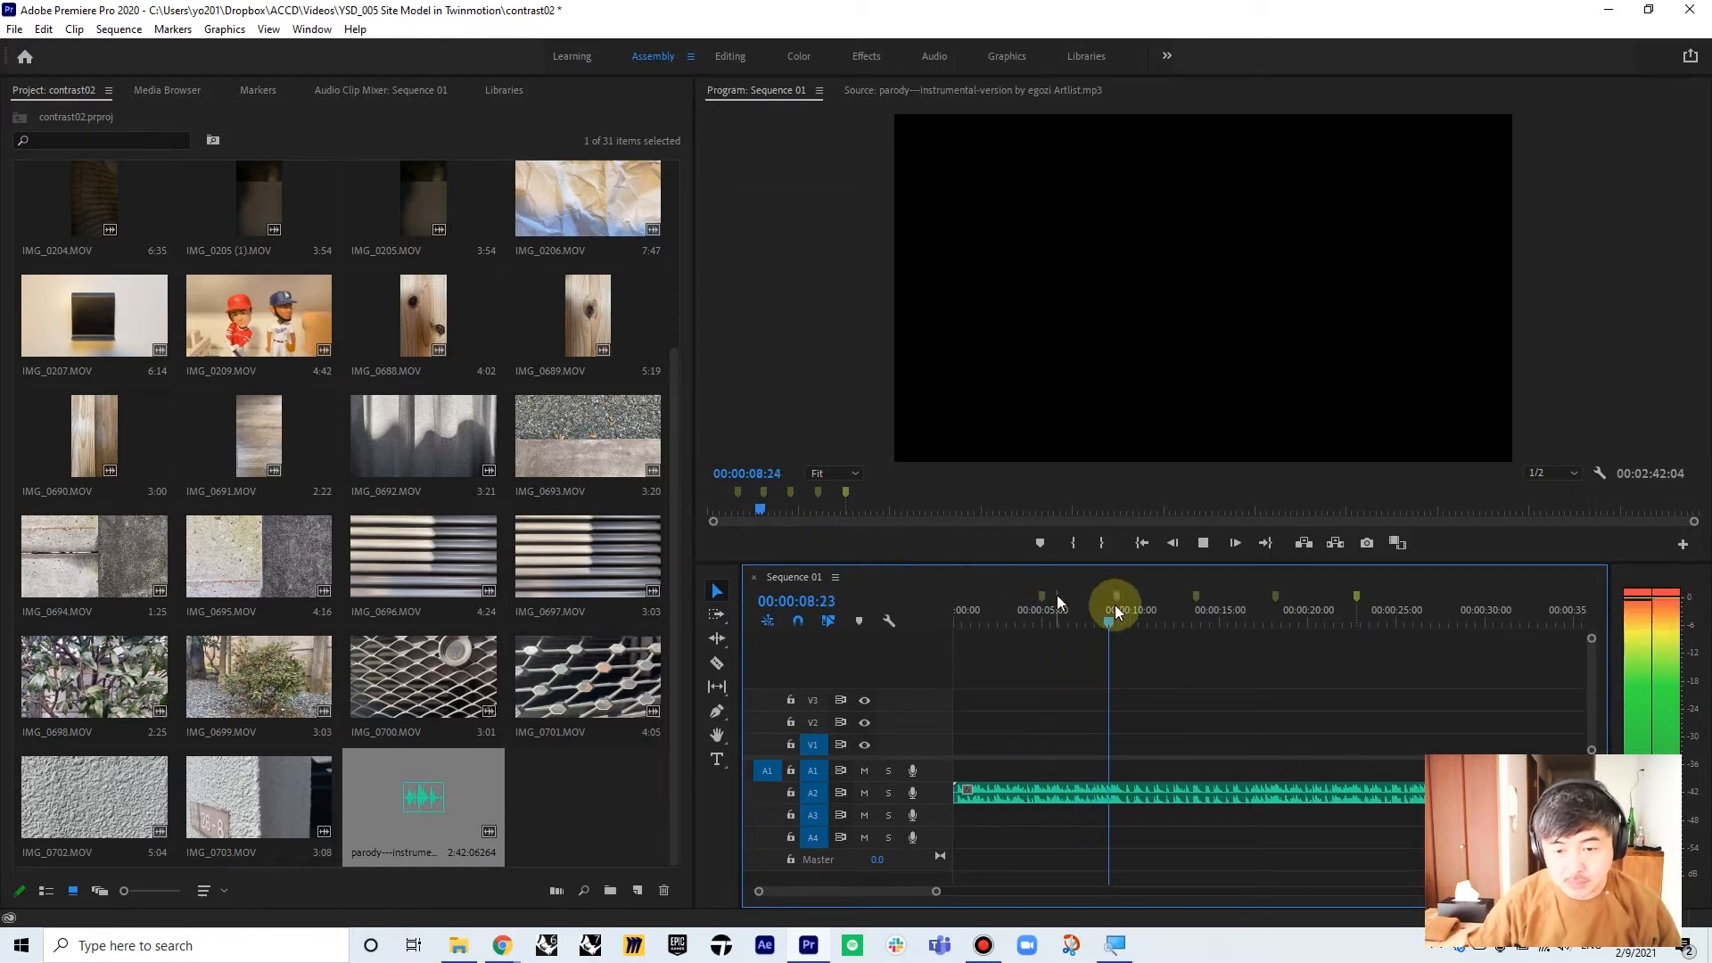
{"action": "left_click_drag", "start_coordinate": [1116, 614], "coordinate": [1094, 615]}
- Replay the music from 00:00:06:17 and add three closely spaced markers just after 00:00:08:00, the last one at 00:00:08:20
{"action": "left_click_drag", "start_coordinate": [940, 893], "coordinate": [901, 895]}
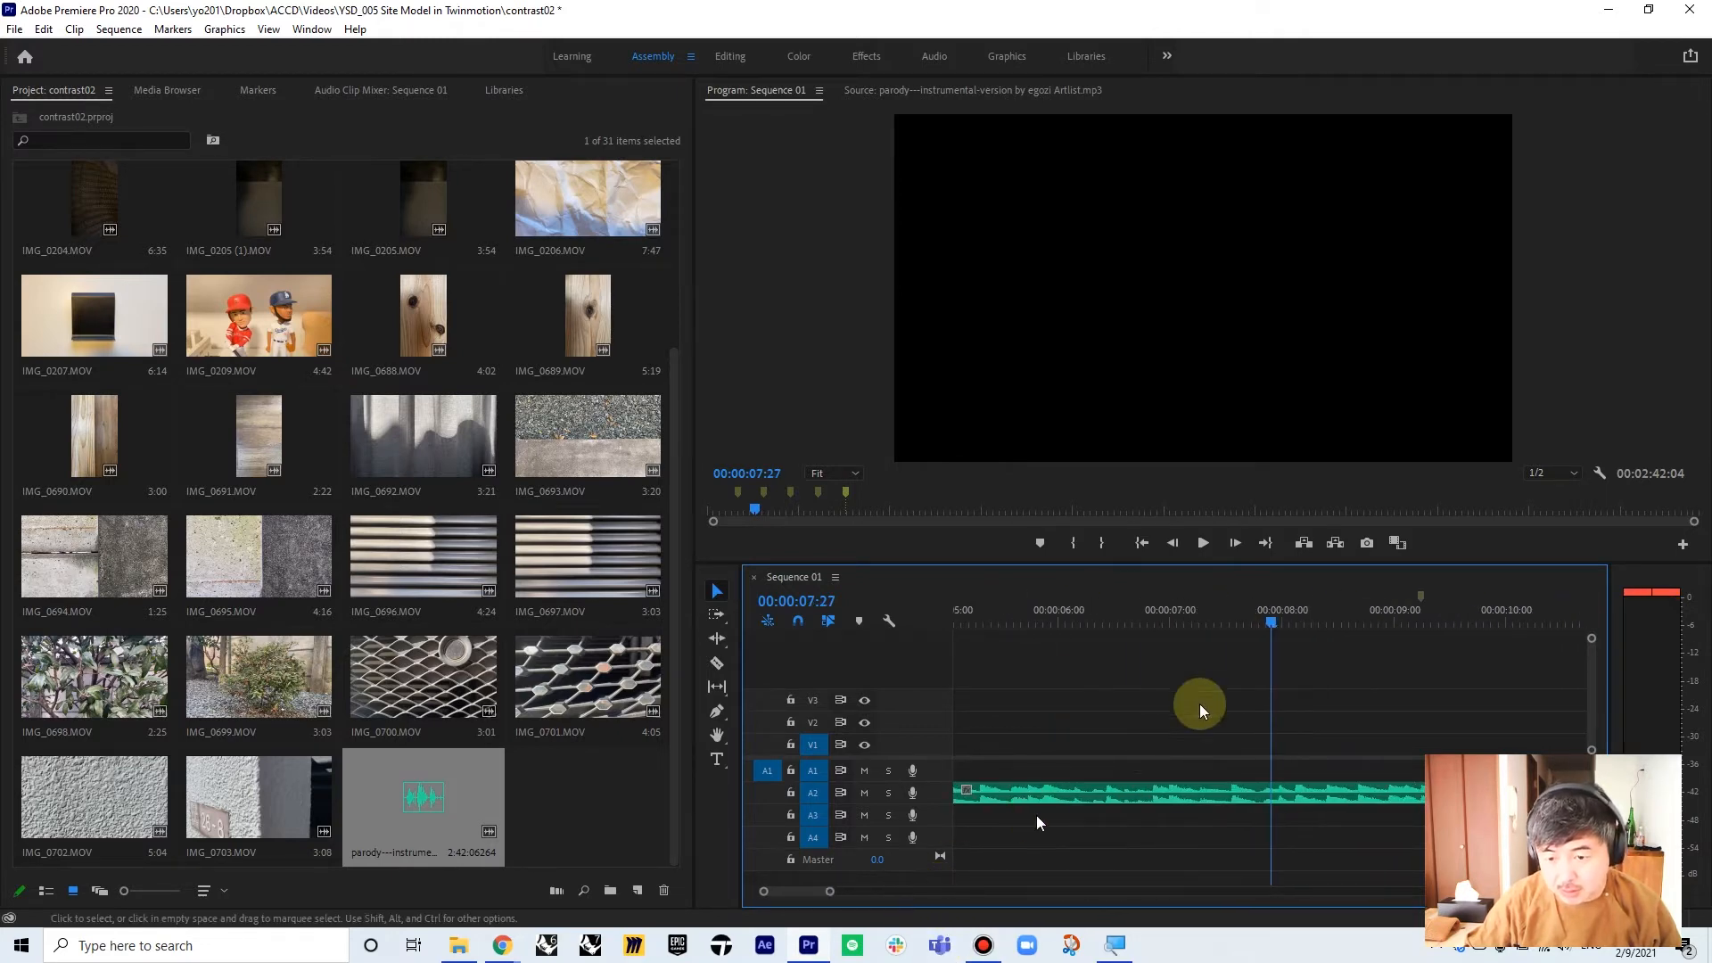
{"action": "left_click_drag", "start_coordinate": [1264, 629], "coordinate": [1121, 623]}
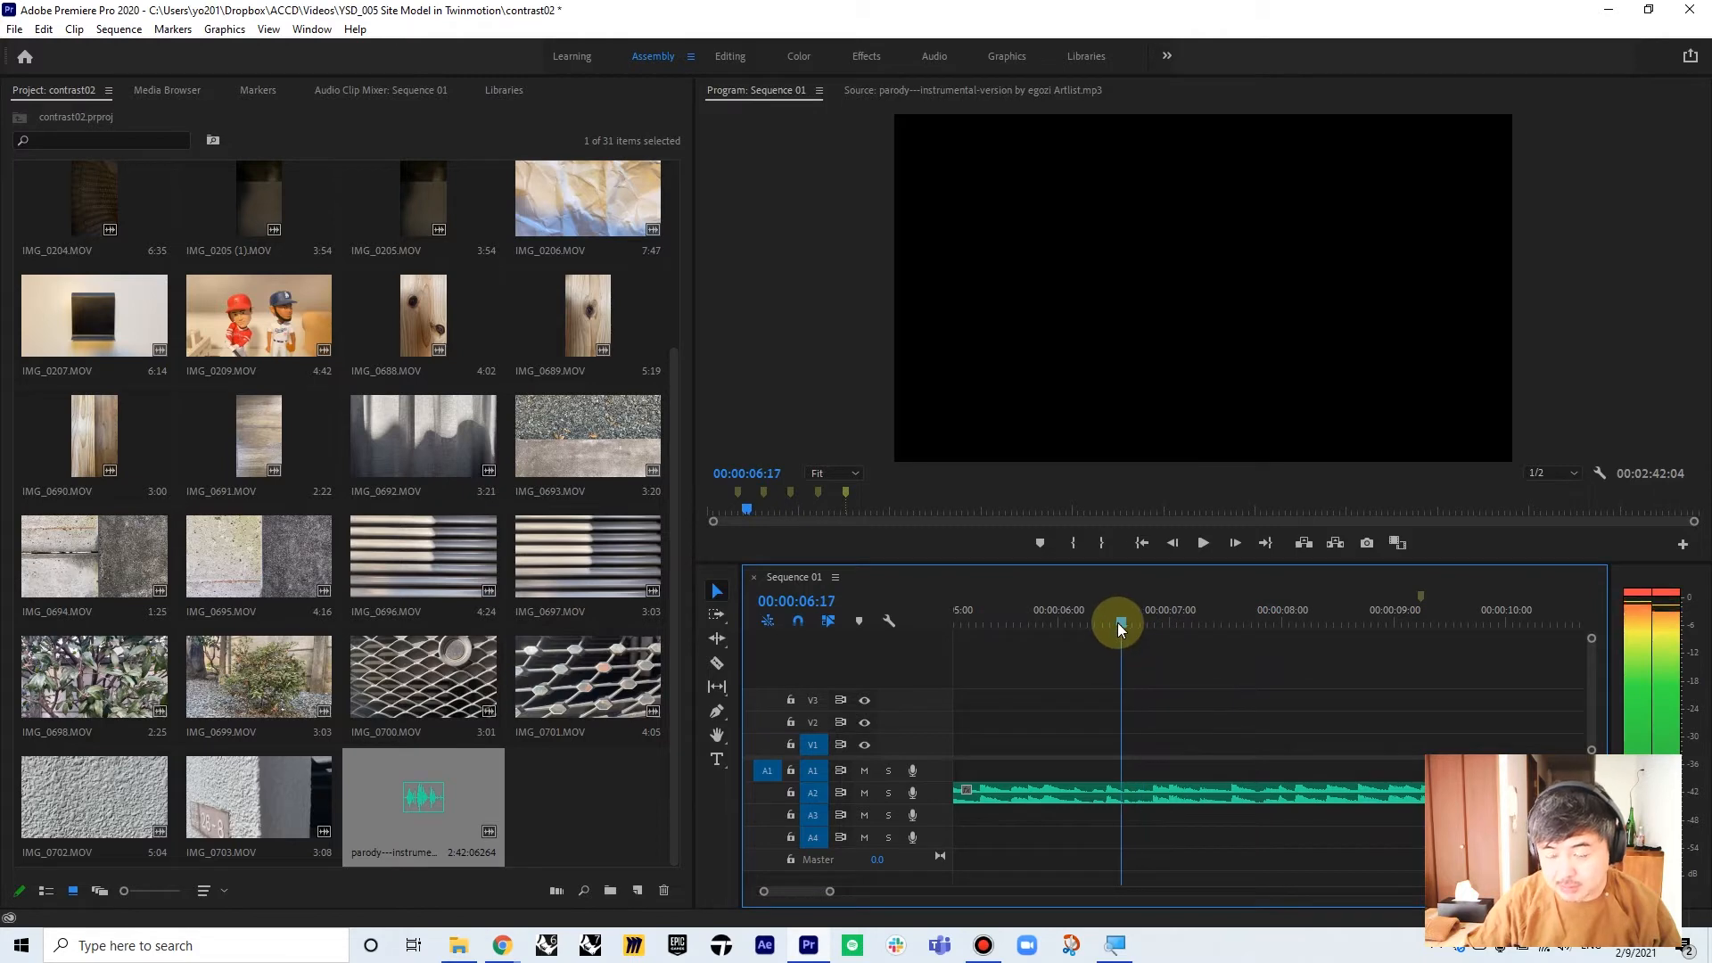
{"action": "key", "text": "space"}
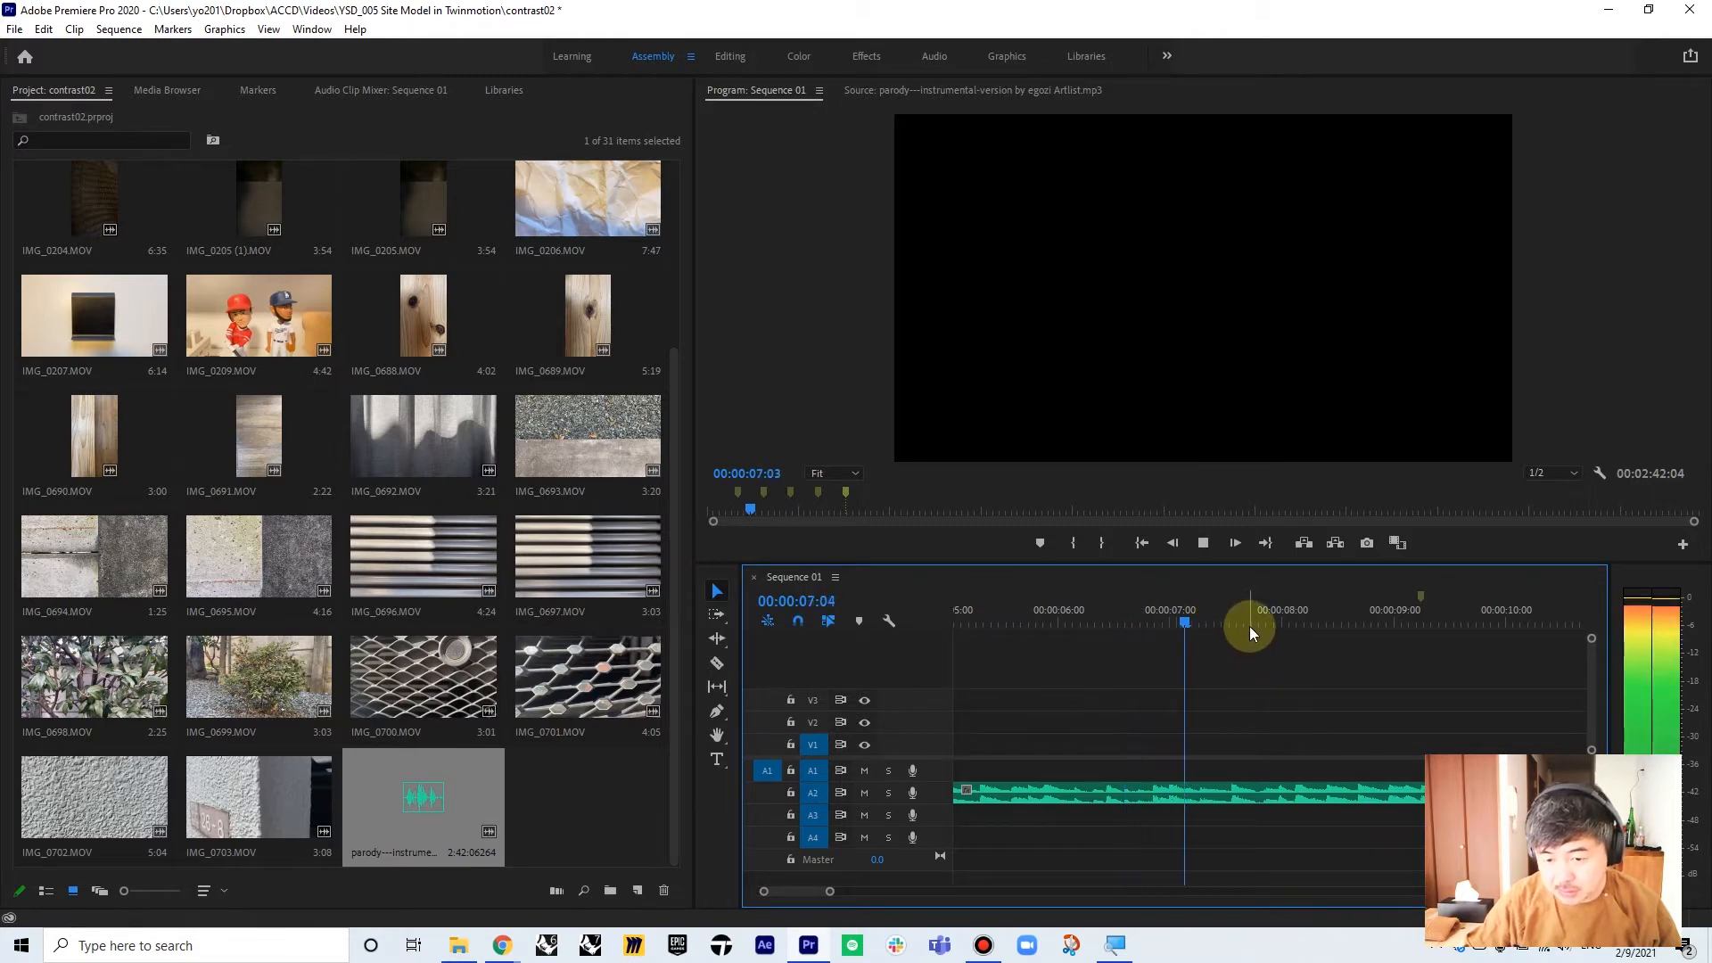
{"action": "key", "text": "space"}
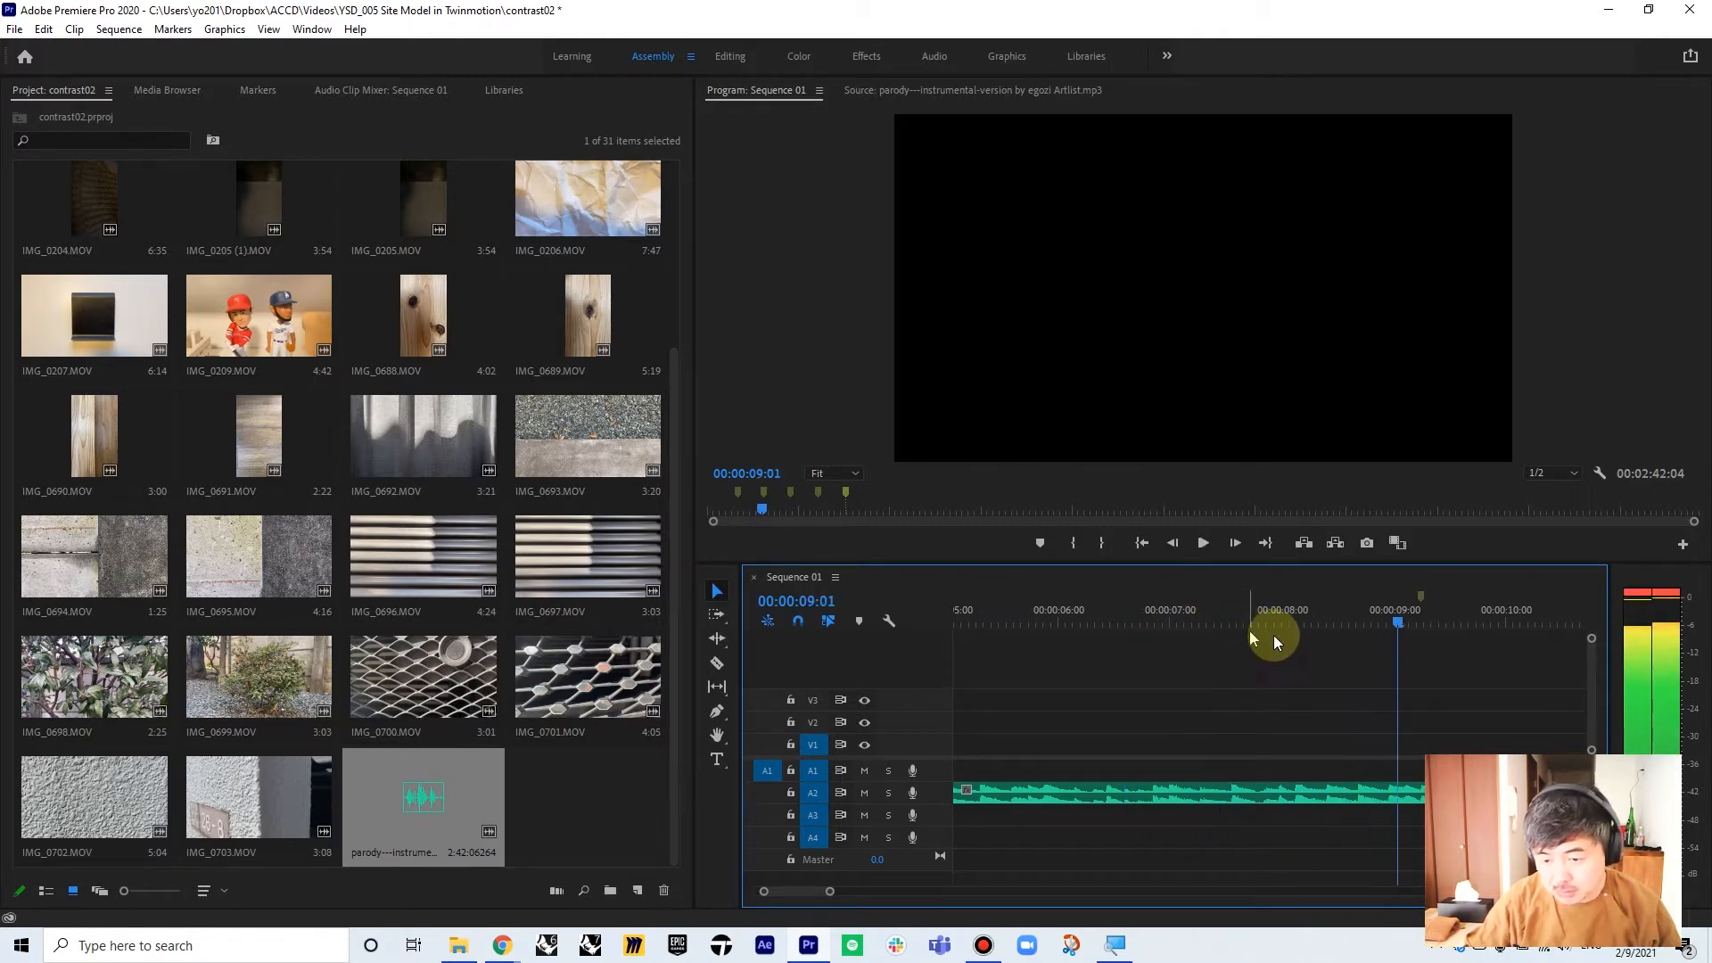
{"action": "mouse_move", "coordinate": [1392, 616]}
{"action": "left_mouse_down"}
{"action": "mouse_move", "coordinate": [1297, 625]}
{"action": "mouse_move", "coordinate": [1361, 622]}
{"action": "left_mouse_up"}
{"action": "key", "text": "m"}
{"action": "key", "text": "m"}
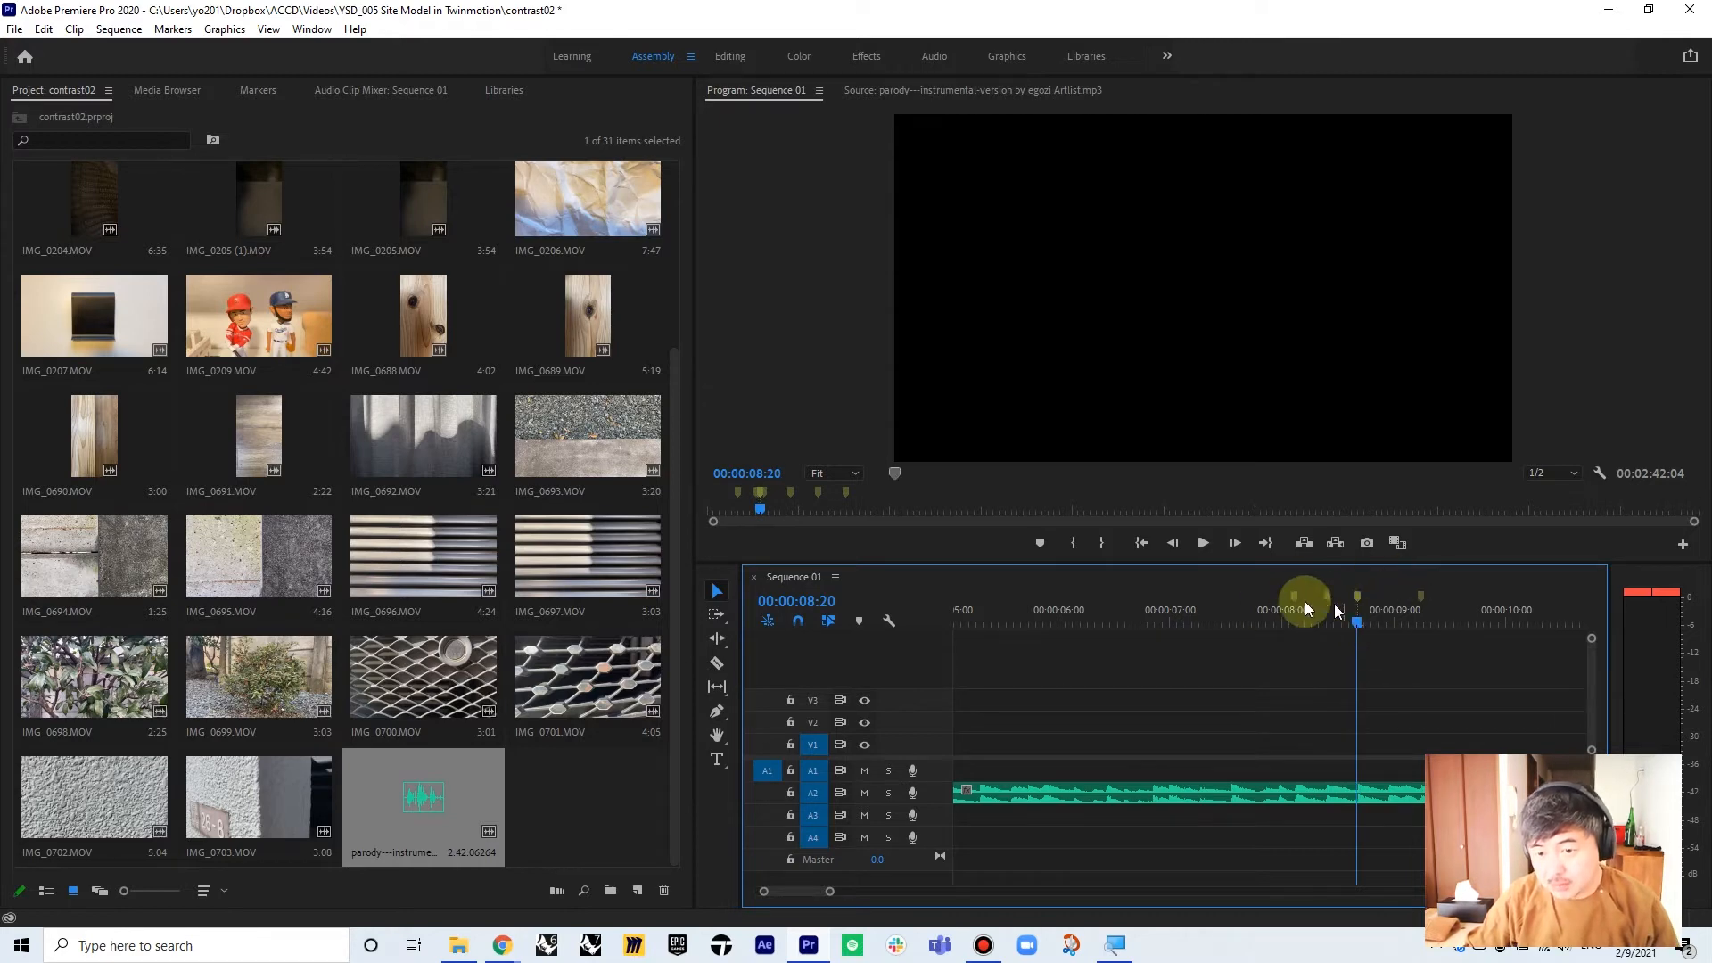
- Place title01-01.png and title02-02.png on video track V1 at the sequence start and scale title01-01.png to frame size
{"action": "left_click_drag", "start_coordinate": [1361, 622], "coordinate": [767, 639]}
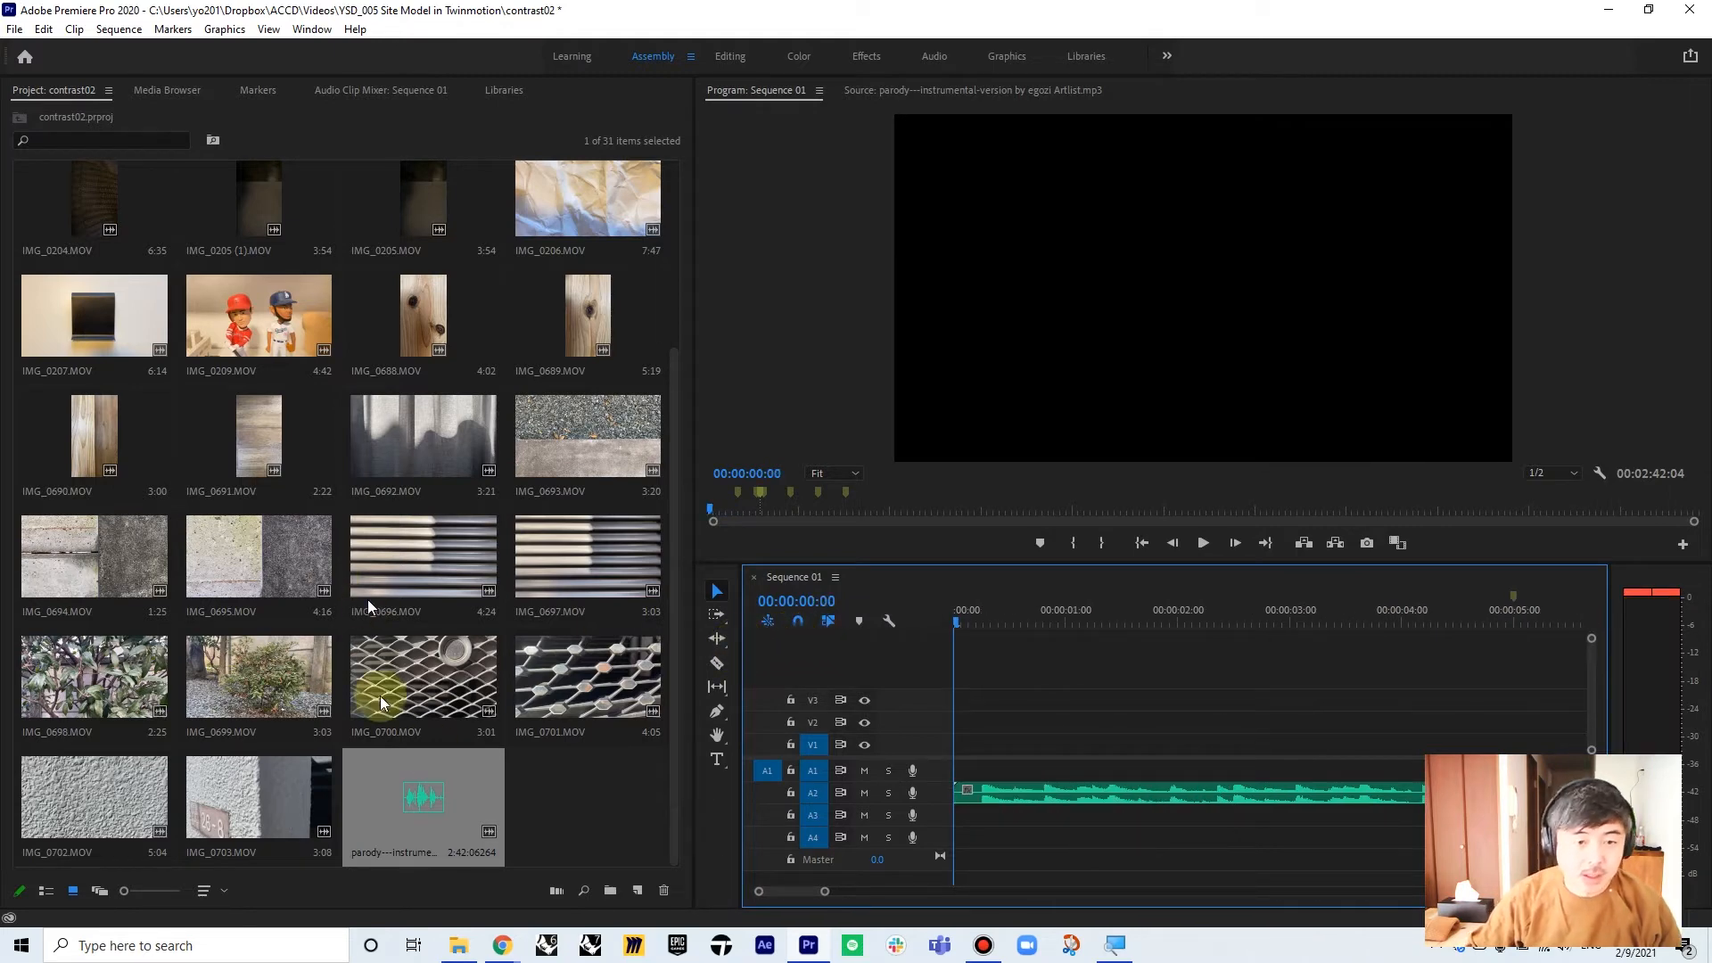
{"action": "scroll", "coordinate": [566, 806], "scroll_direction": "up", "scroll_amount": 3}
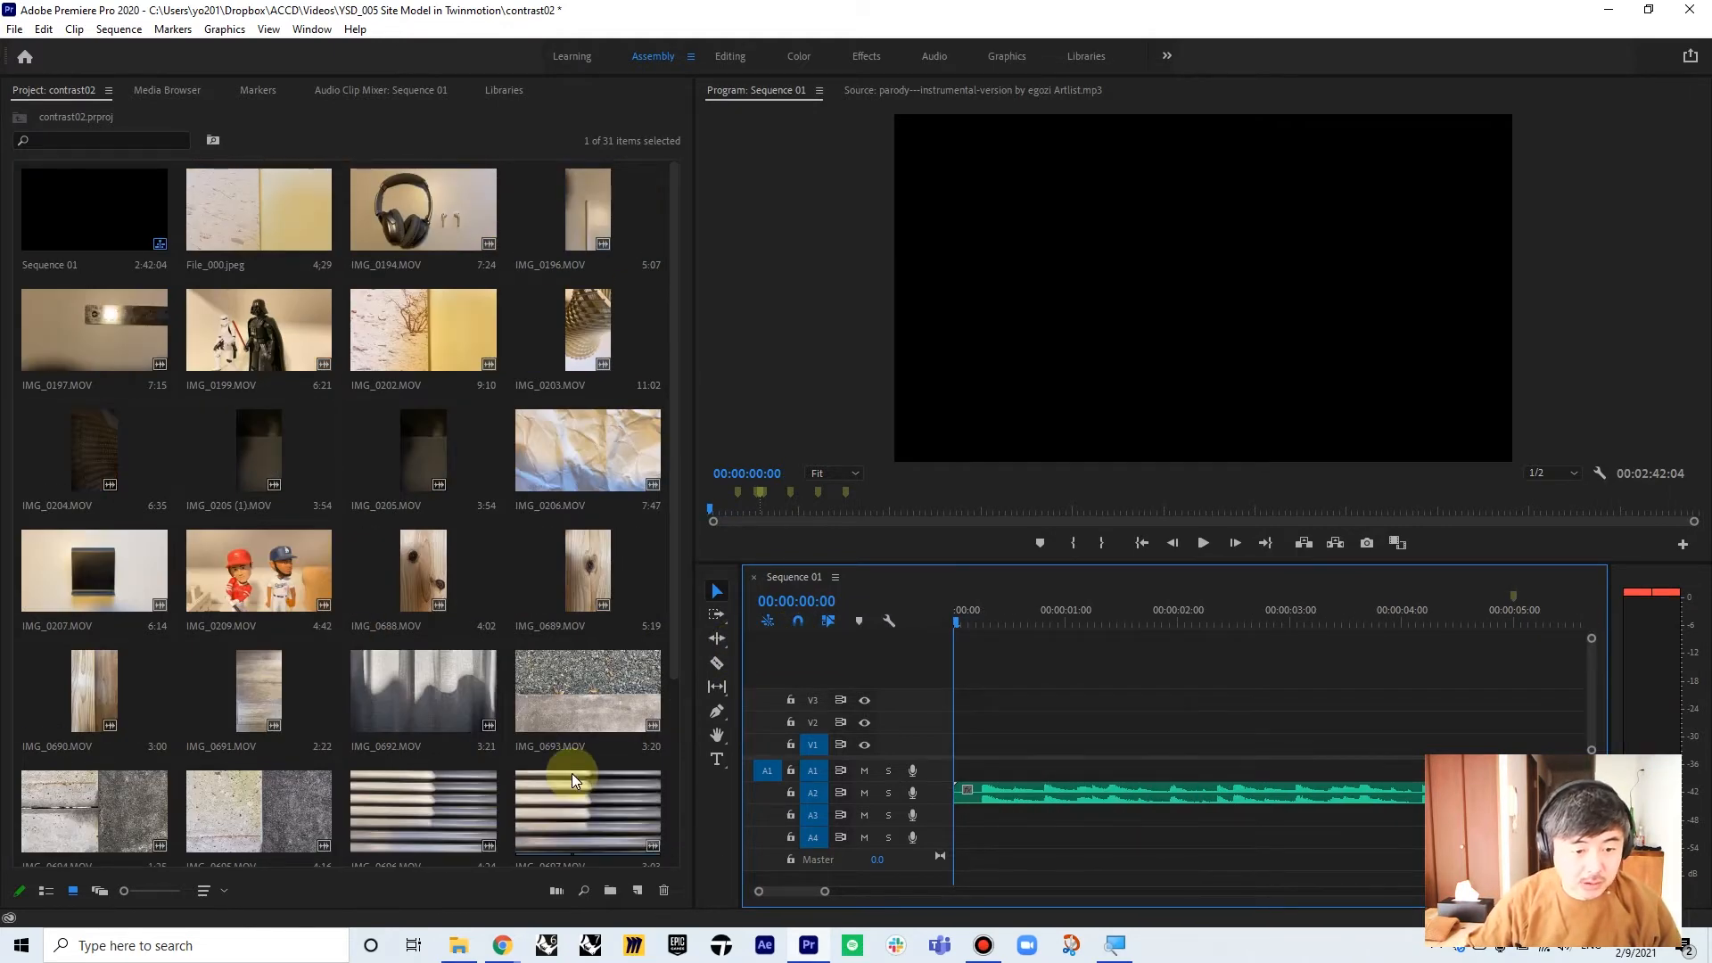
{"action": "scroll", "coordinate": [570, 774], "scroll_direction": "down", "scroll_amount": 3}
{"action": "scroll", "coordinate": [569, 780], "scroll_direction": "up", "scroll_amount": 3}
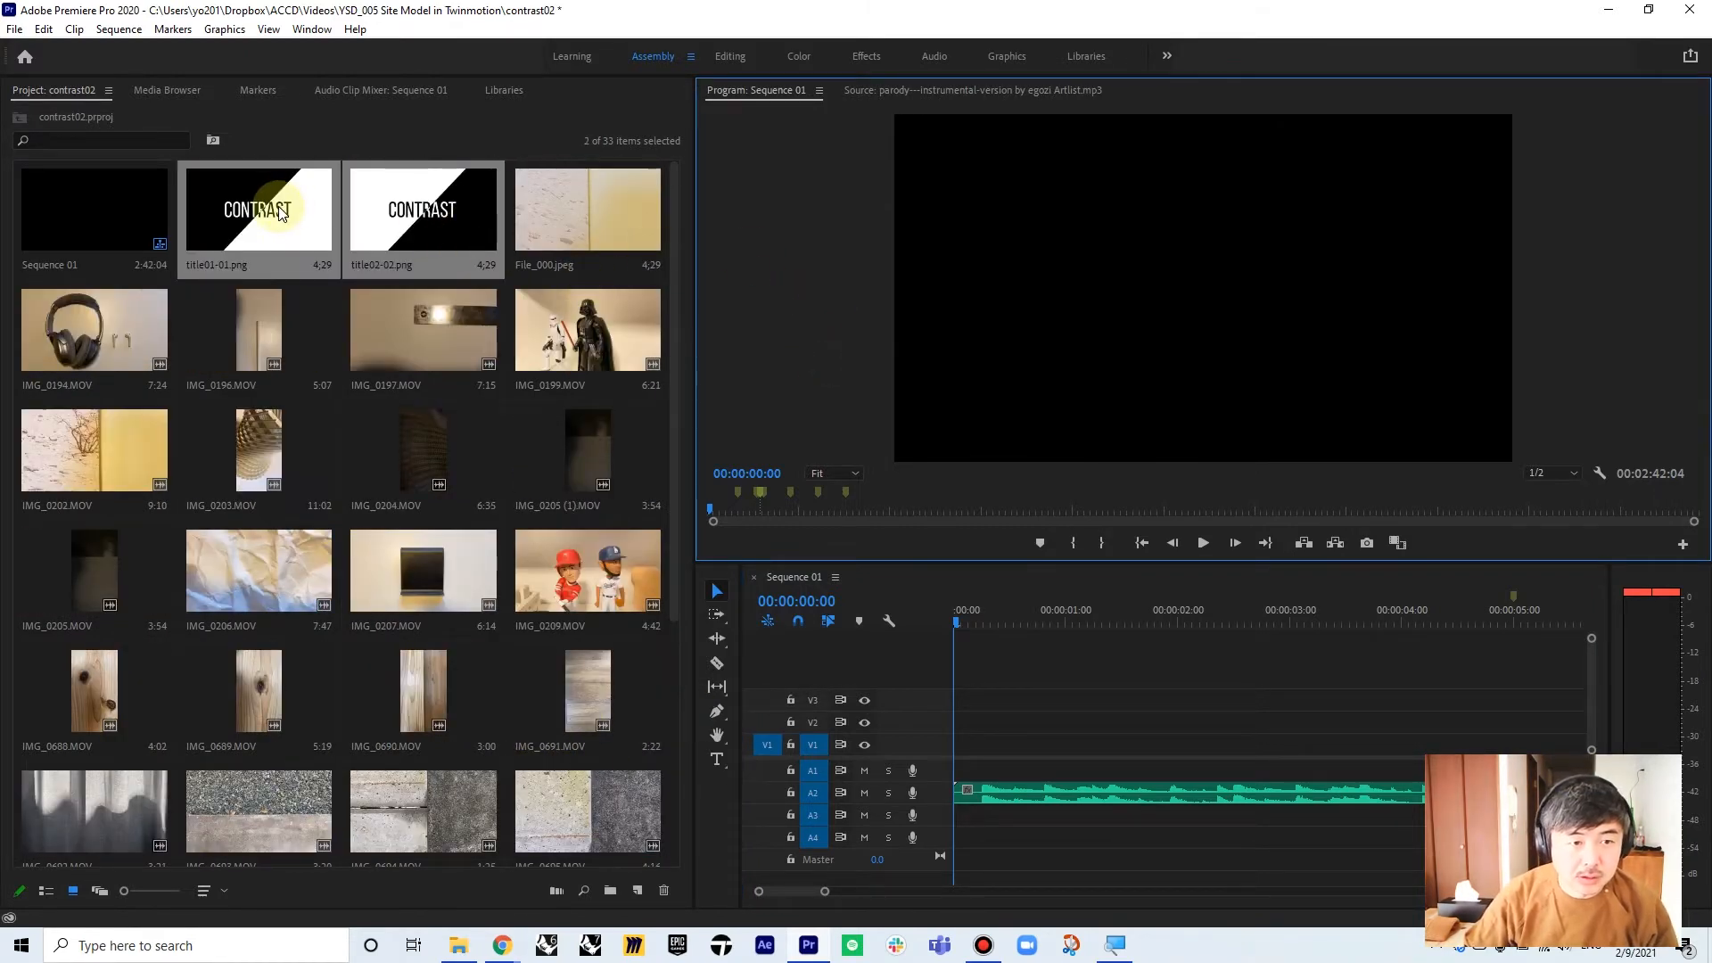
{"action": "left_click_drag", "start_coordinate": [280, 213], "coordinate": [963, 741]}
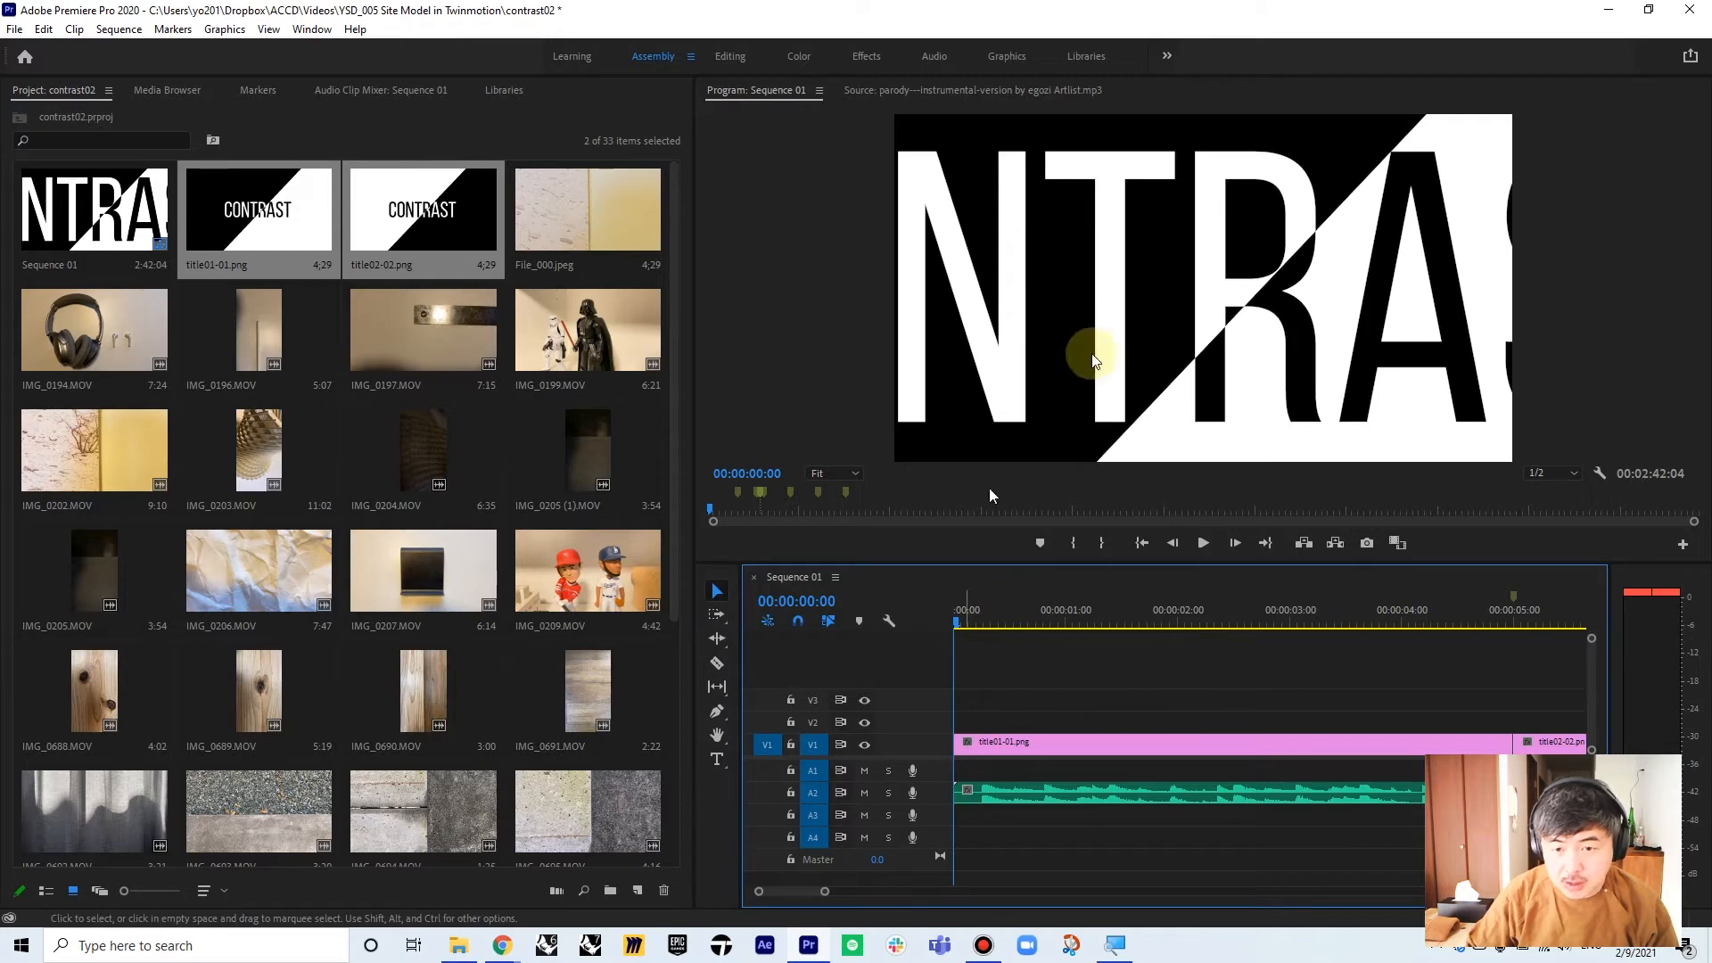
{"action": "right_click", "coordinate": [1001, 748]}
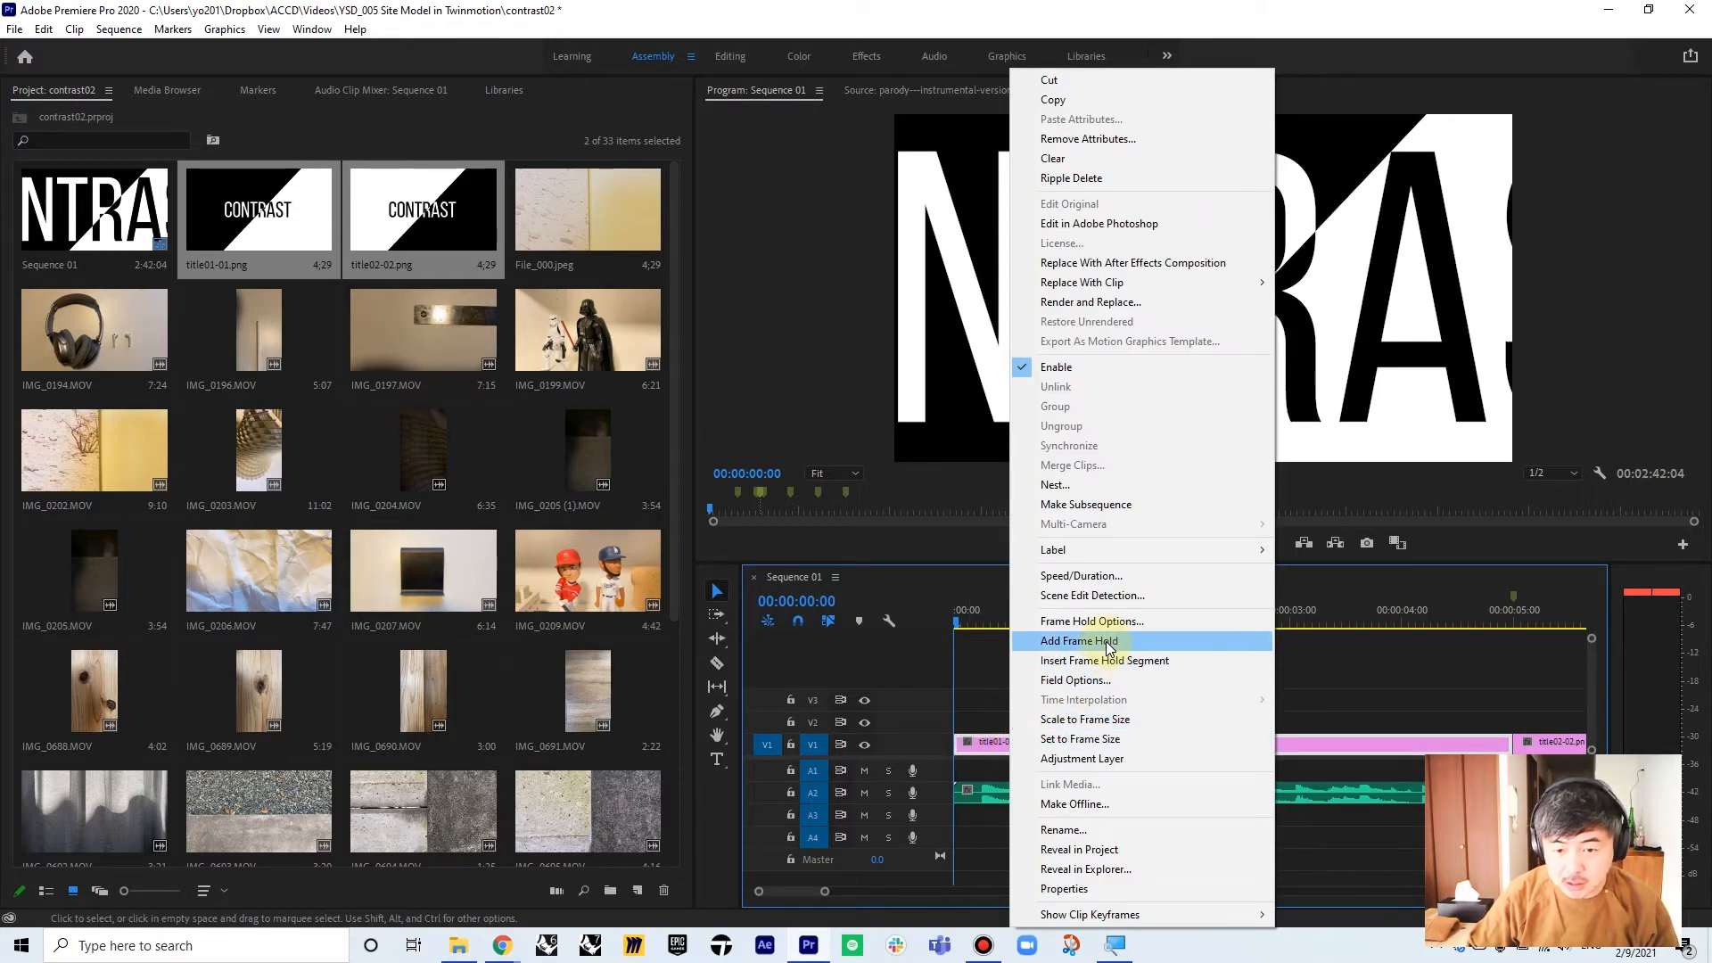
{"action": "left_click", "coordinate": [1145, 718]}
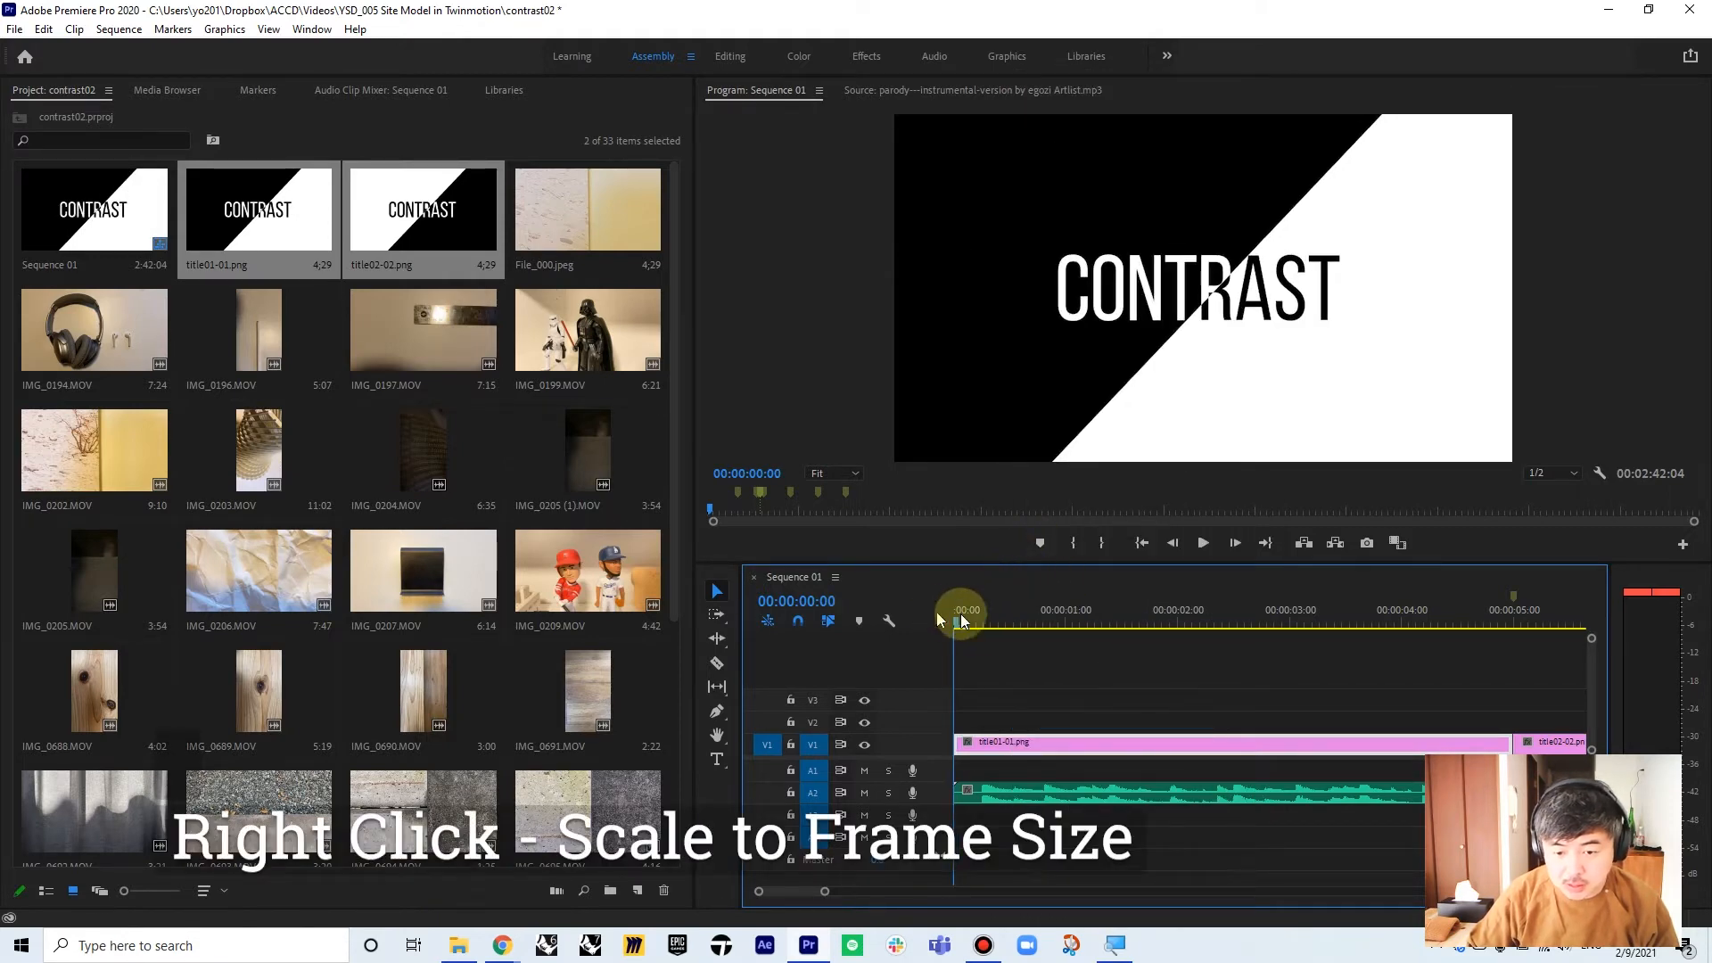
- Play the opening against the music and split the title01-01.png clip at 00:00:02:15 with the Razor tool
{"action": "key", "text": "space"}
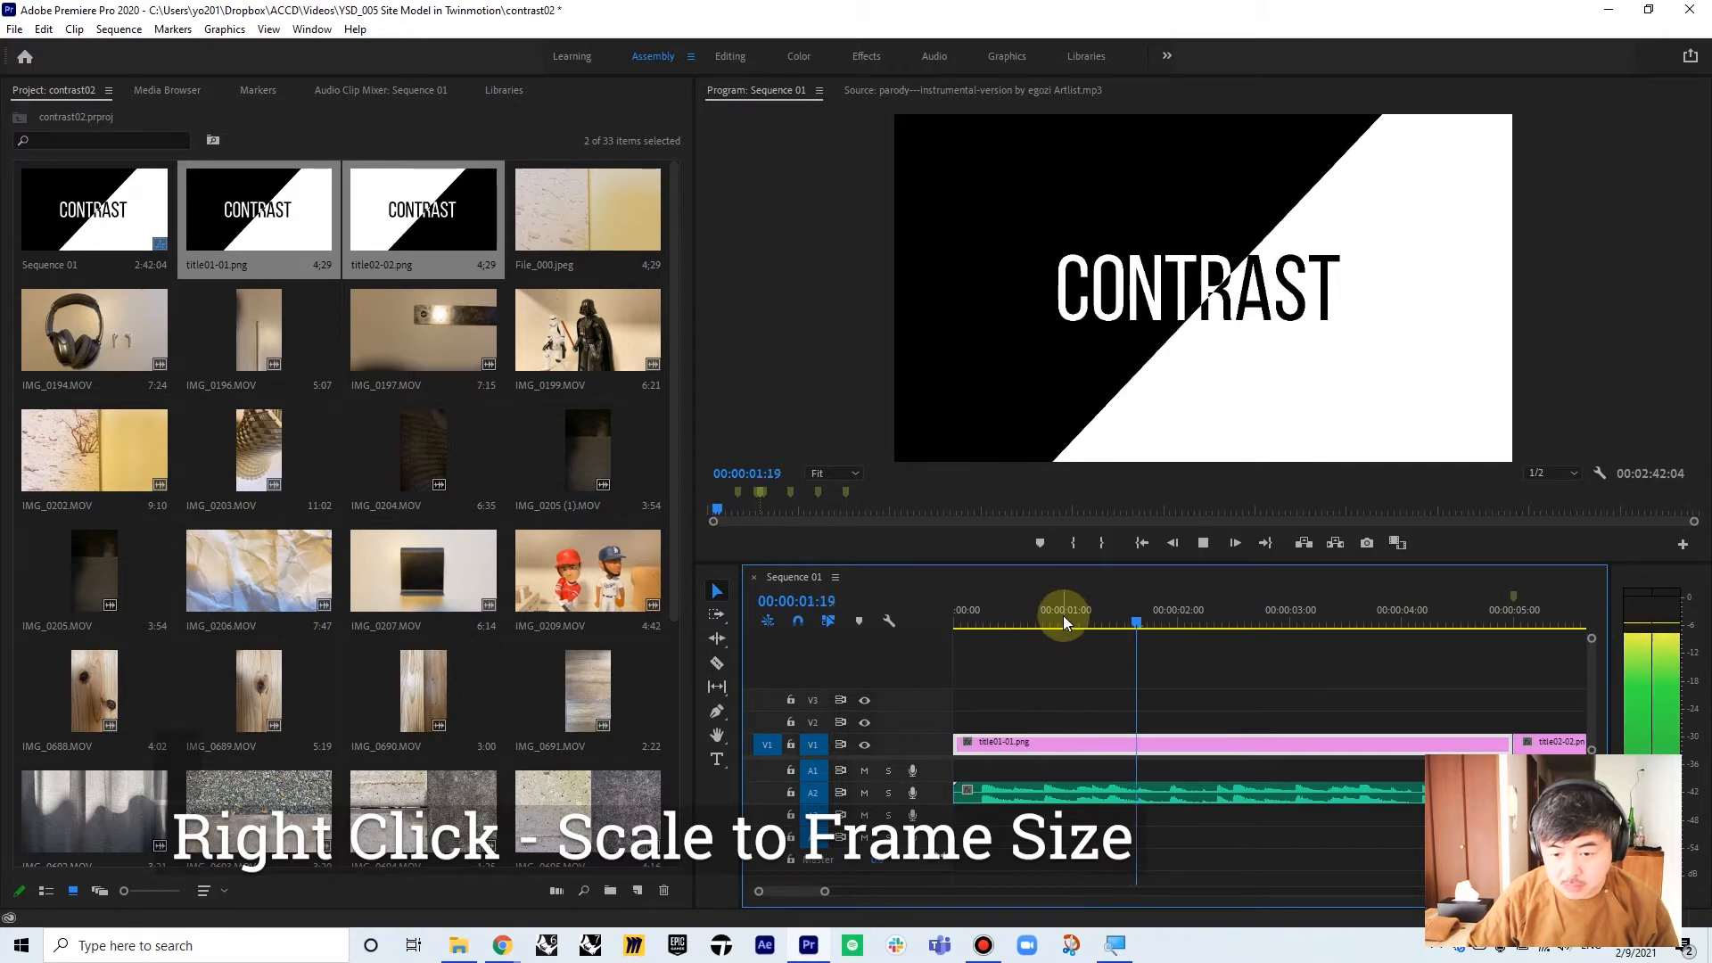
{"action": "key", "text": "space"}
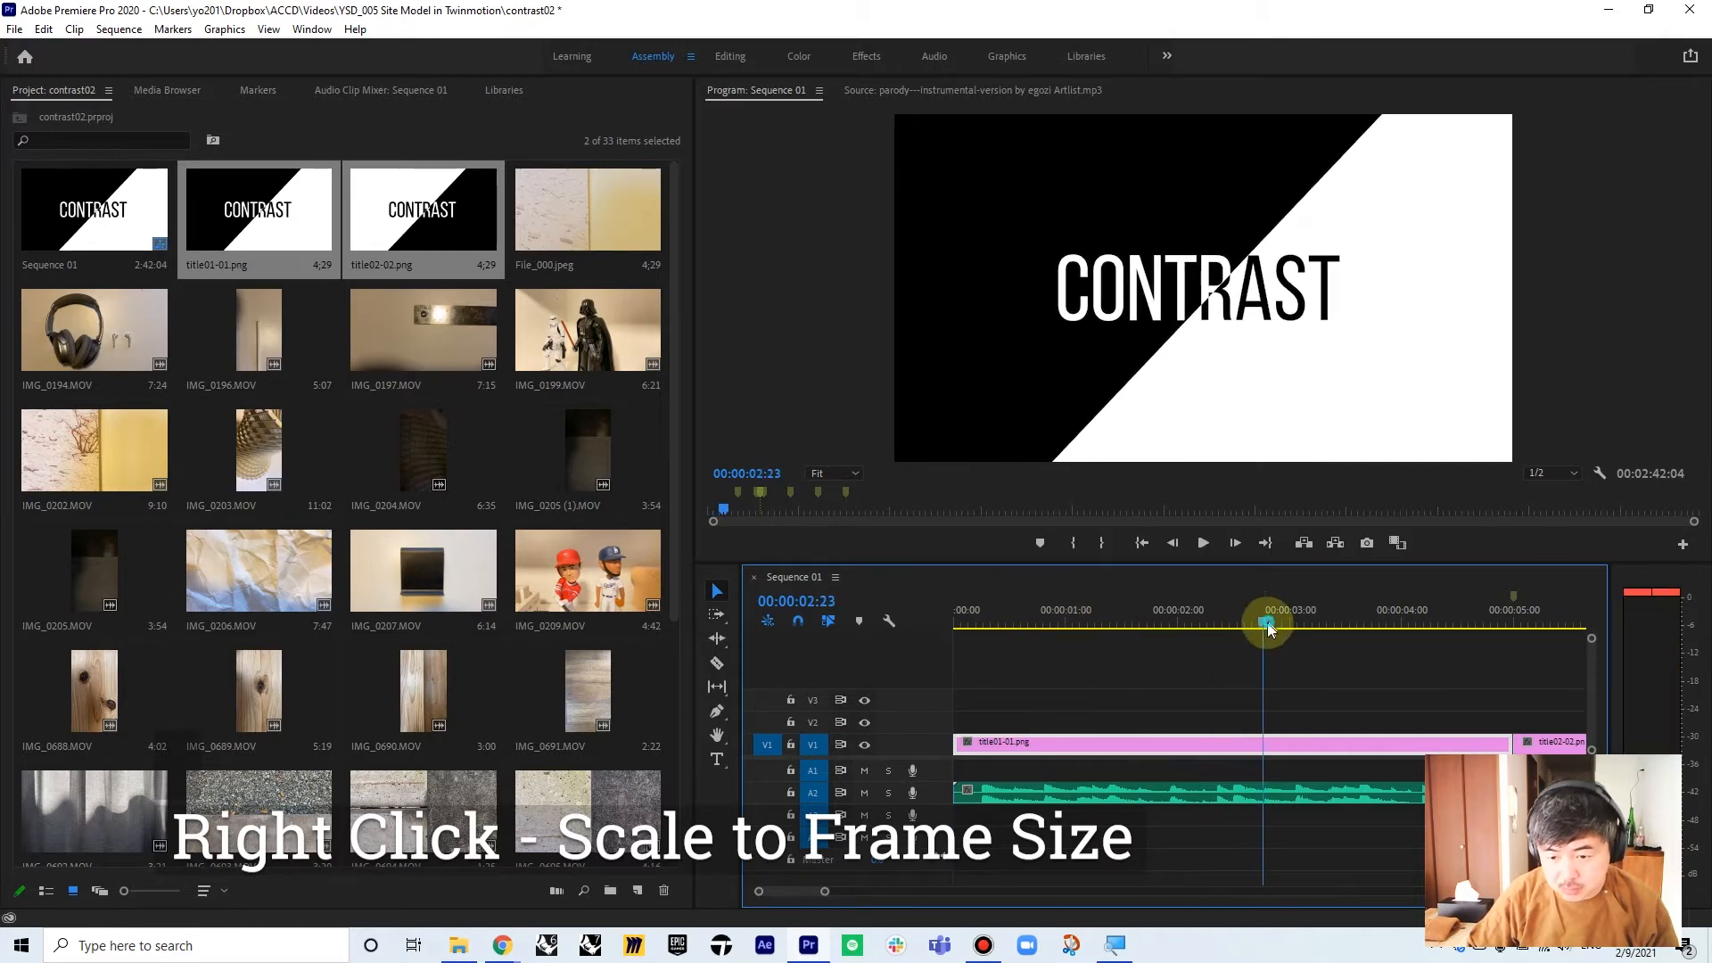
{"action": "left_click_drag", "start_coordinate": [1266, 622], "coordinate": [1234, 626]}
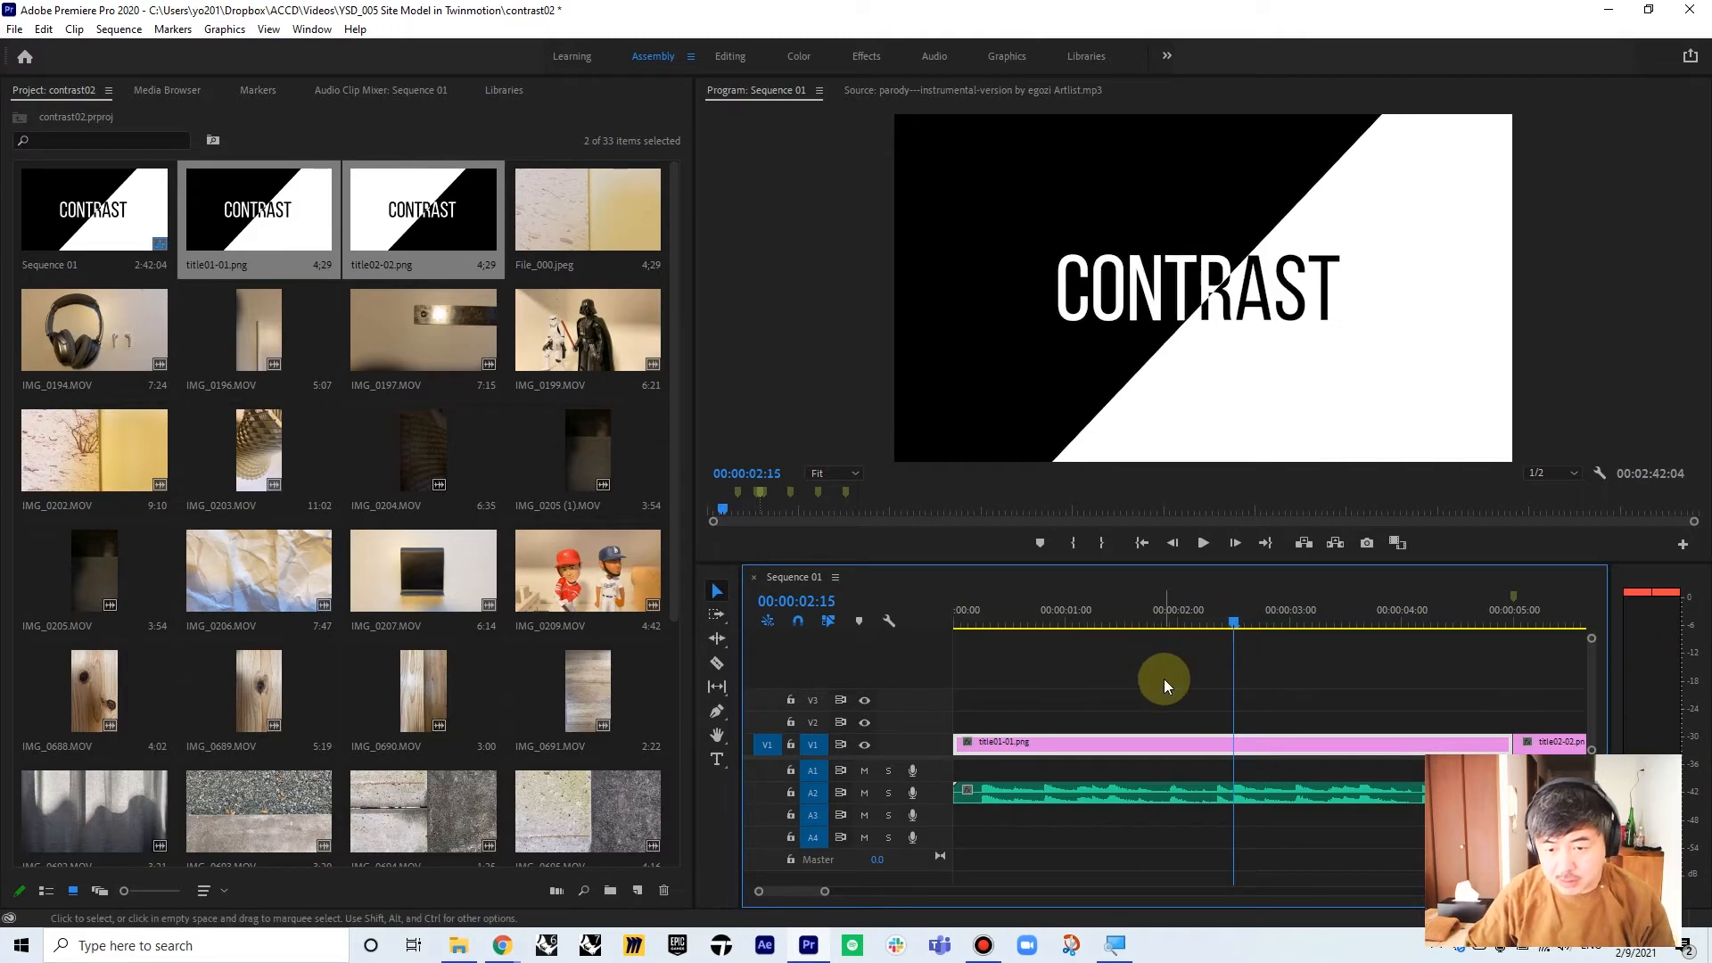
{"action": "key", "text": "c"}
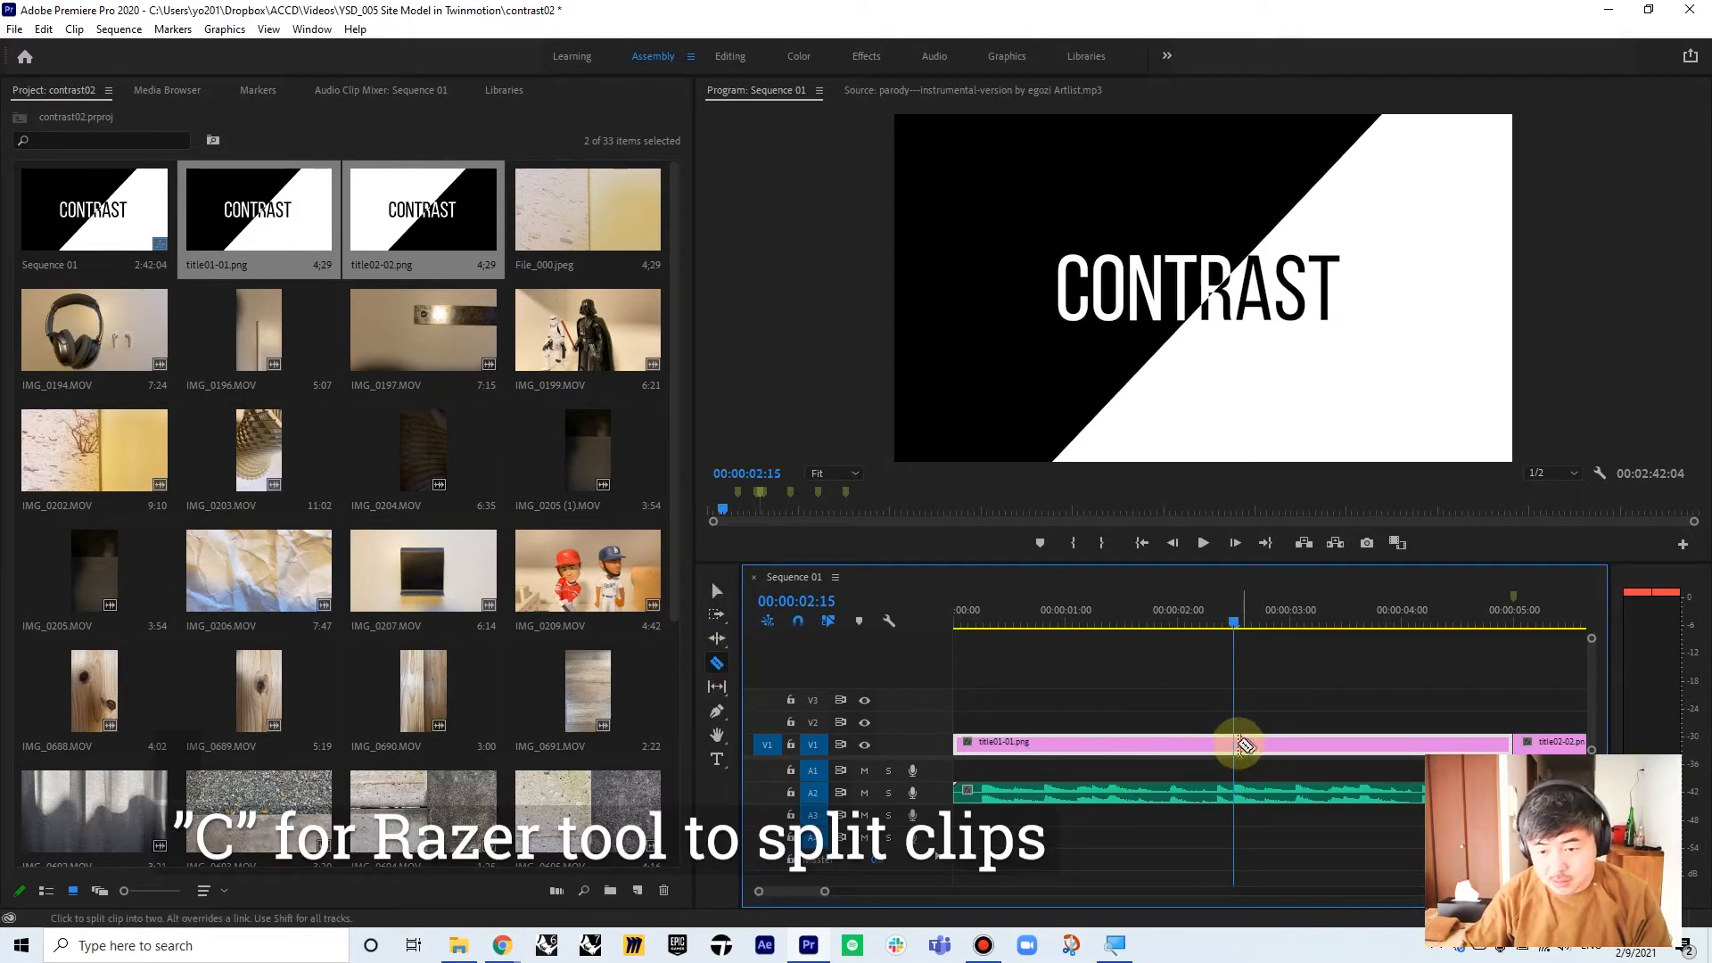
{"action": "left_click", "coordinate": [1236, 747]}
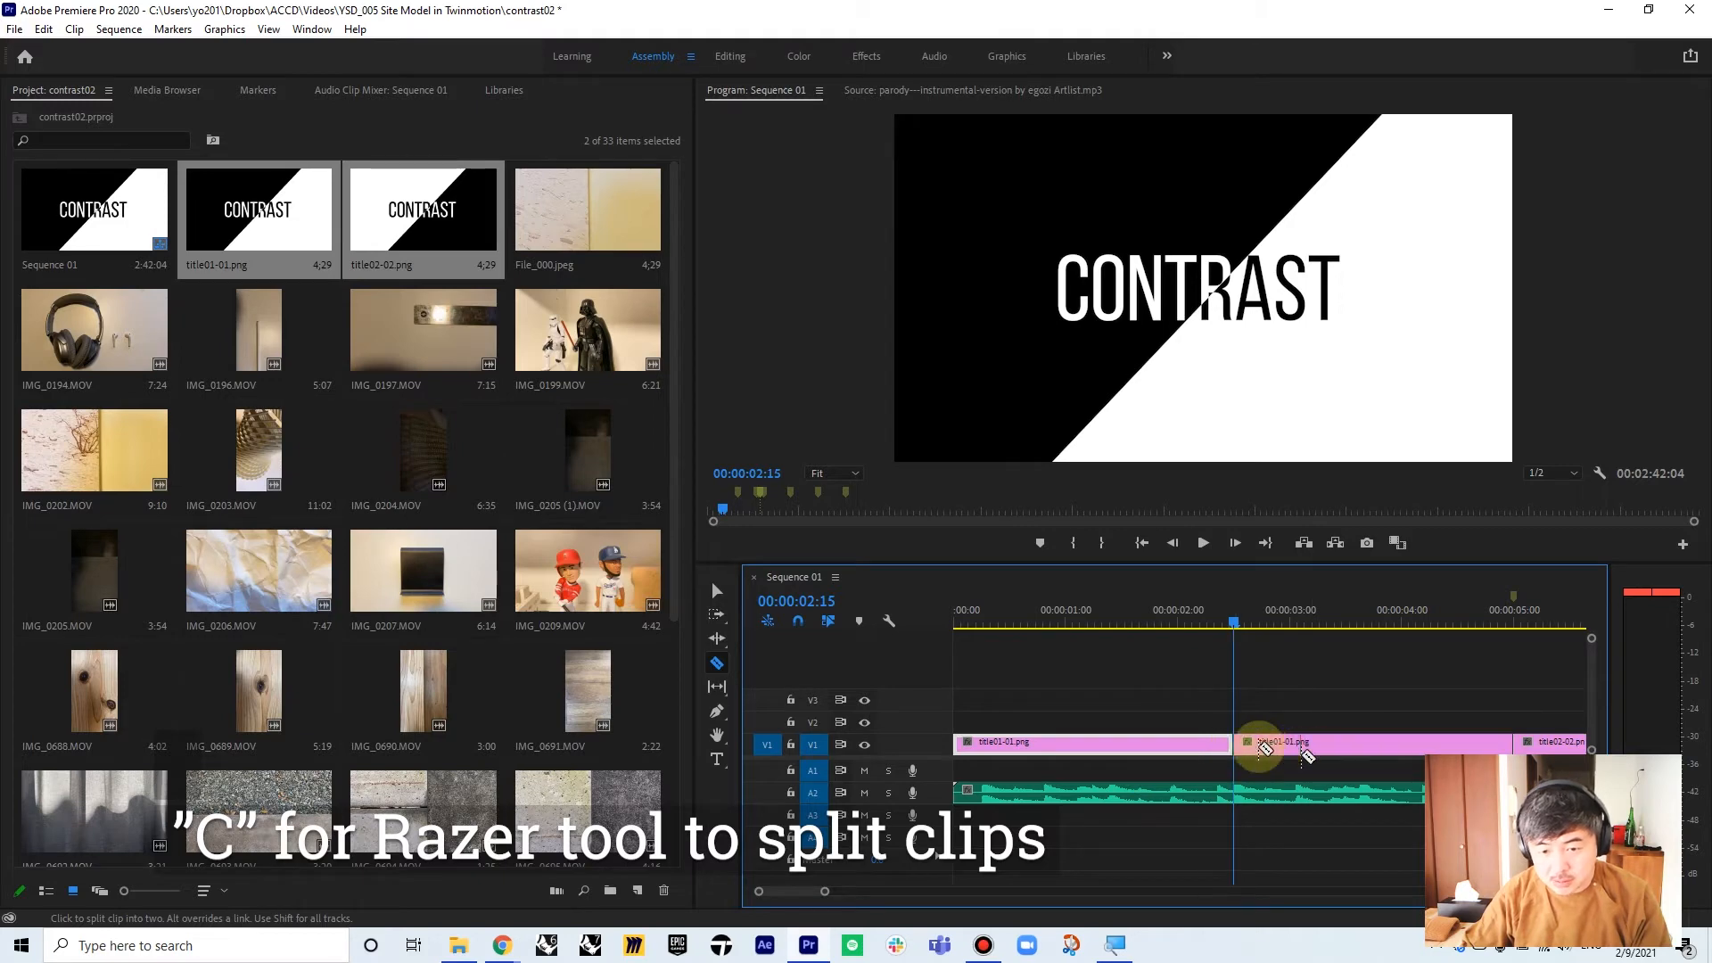
- Delete the second part of title01-01.png and move title02-02.png directly against the end of the remaining part
{"action": "key", "text": "v"}
{"action": "left_click", "coordinate": [1266, 744]}
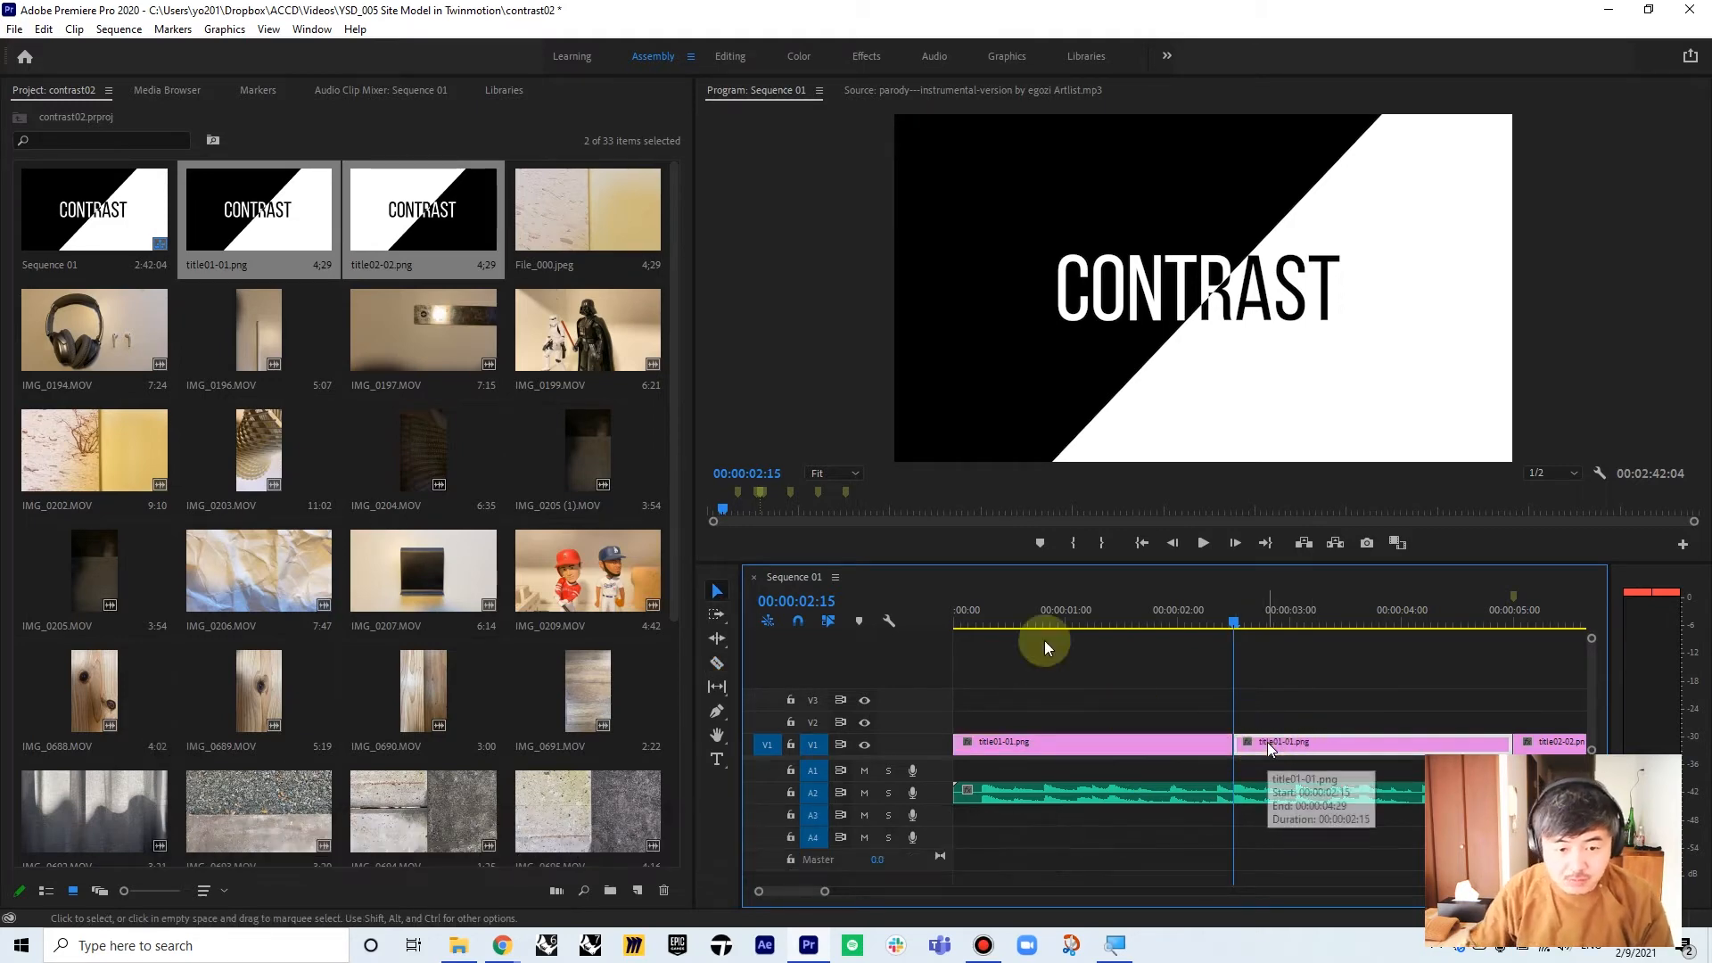
{"action": "left_click", "coordinate": [720, 591]}
{"action": "left_click", "coordinate": [1406, 746]}
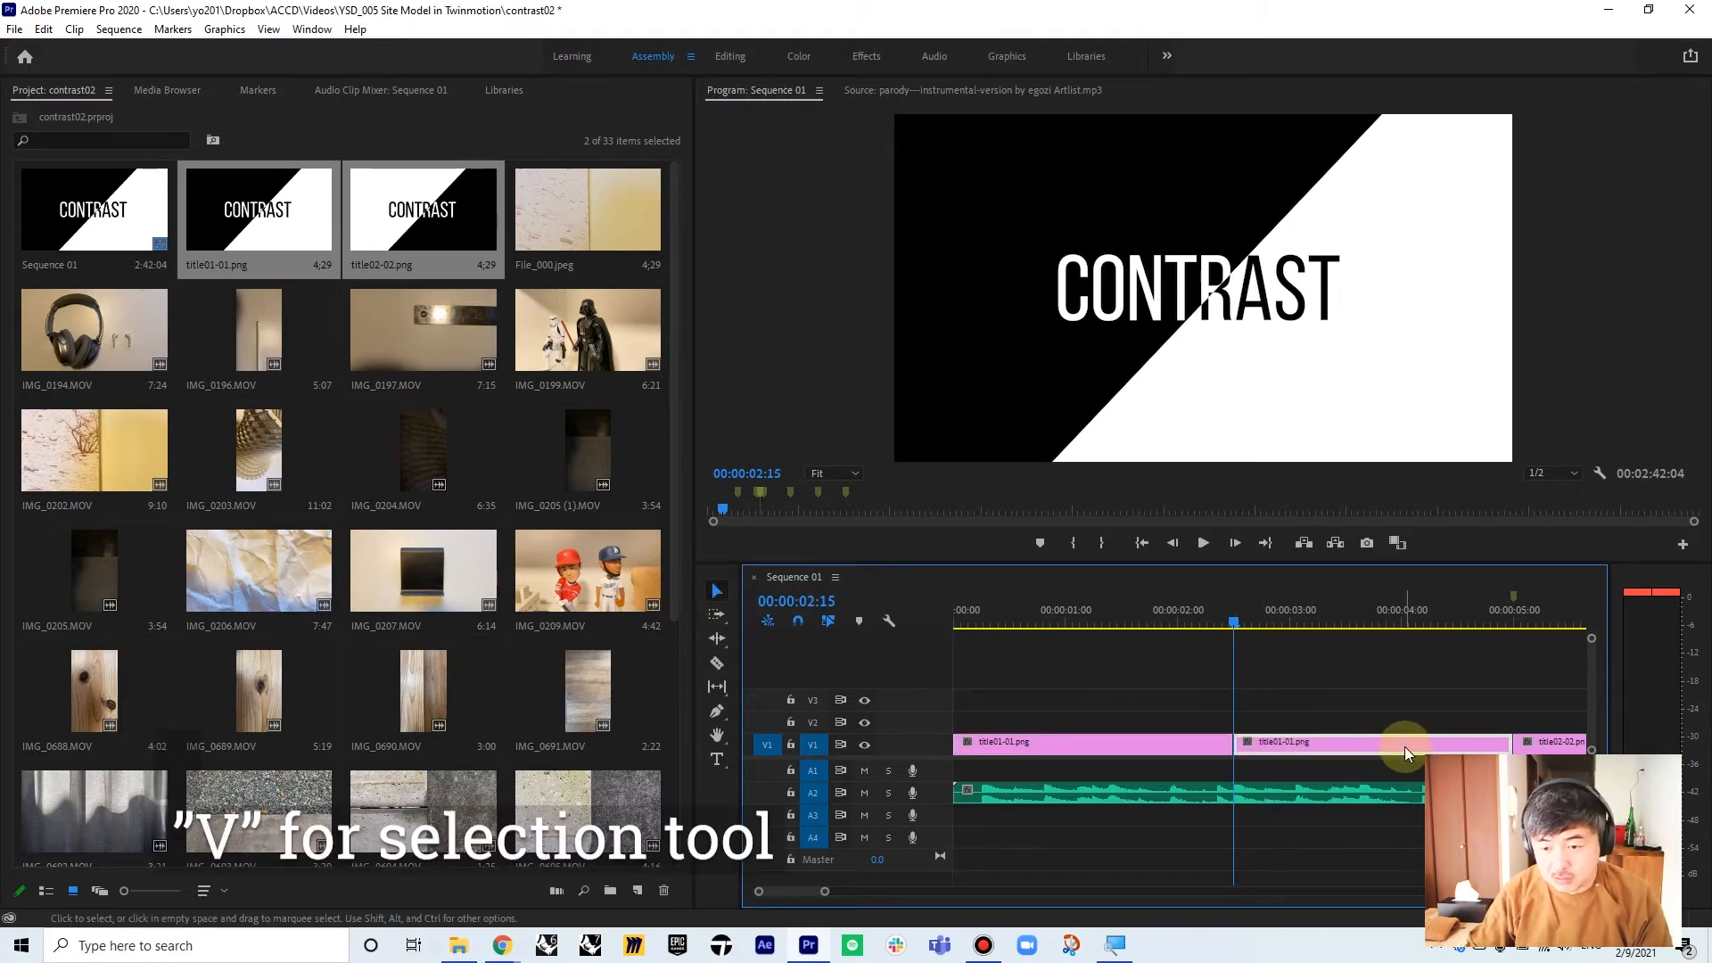
{"action": "key", "text": "Delete"}
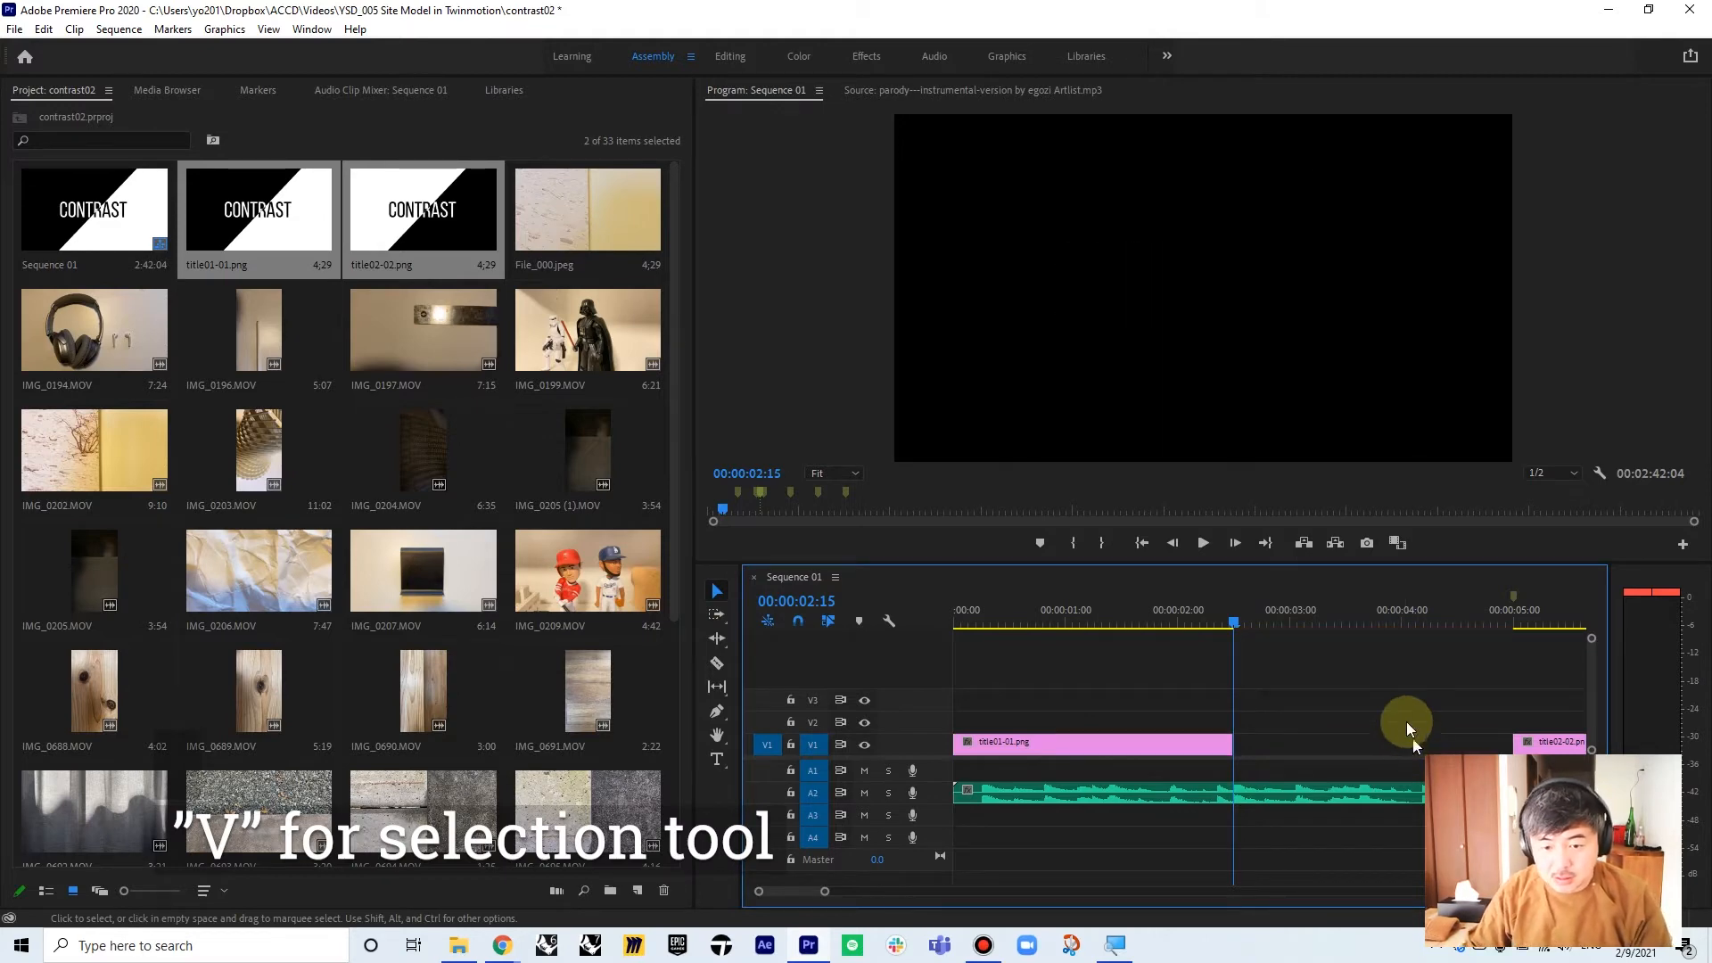
{"action": "left_click_drag", "start_coordinate": [1541, 747], "coordinate": [1259, 747]}
{"action": "left_click_drag", "start_coordinate": [1147, 619], "coordinate": [1207, 623]}
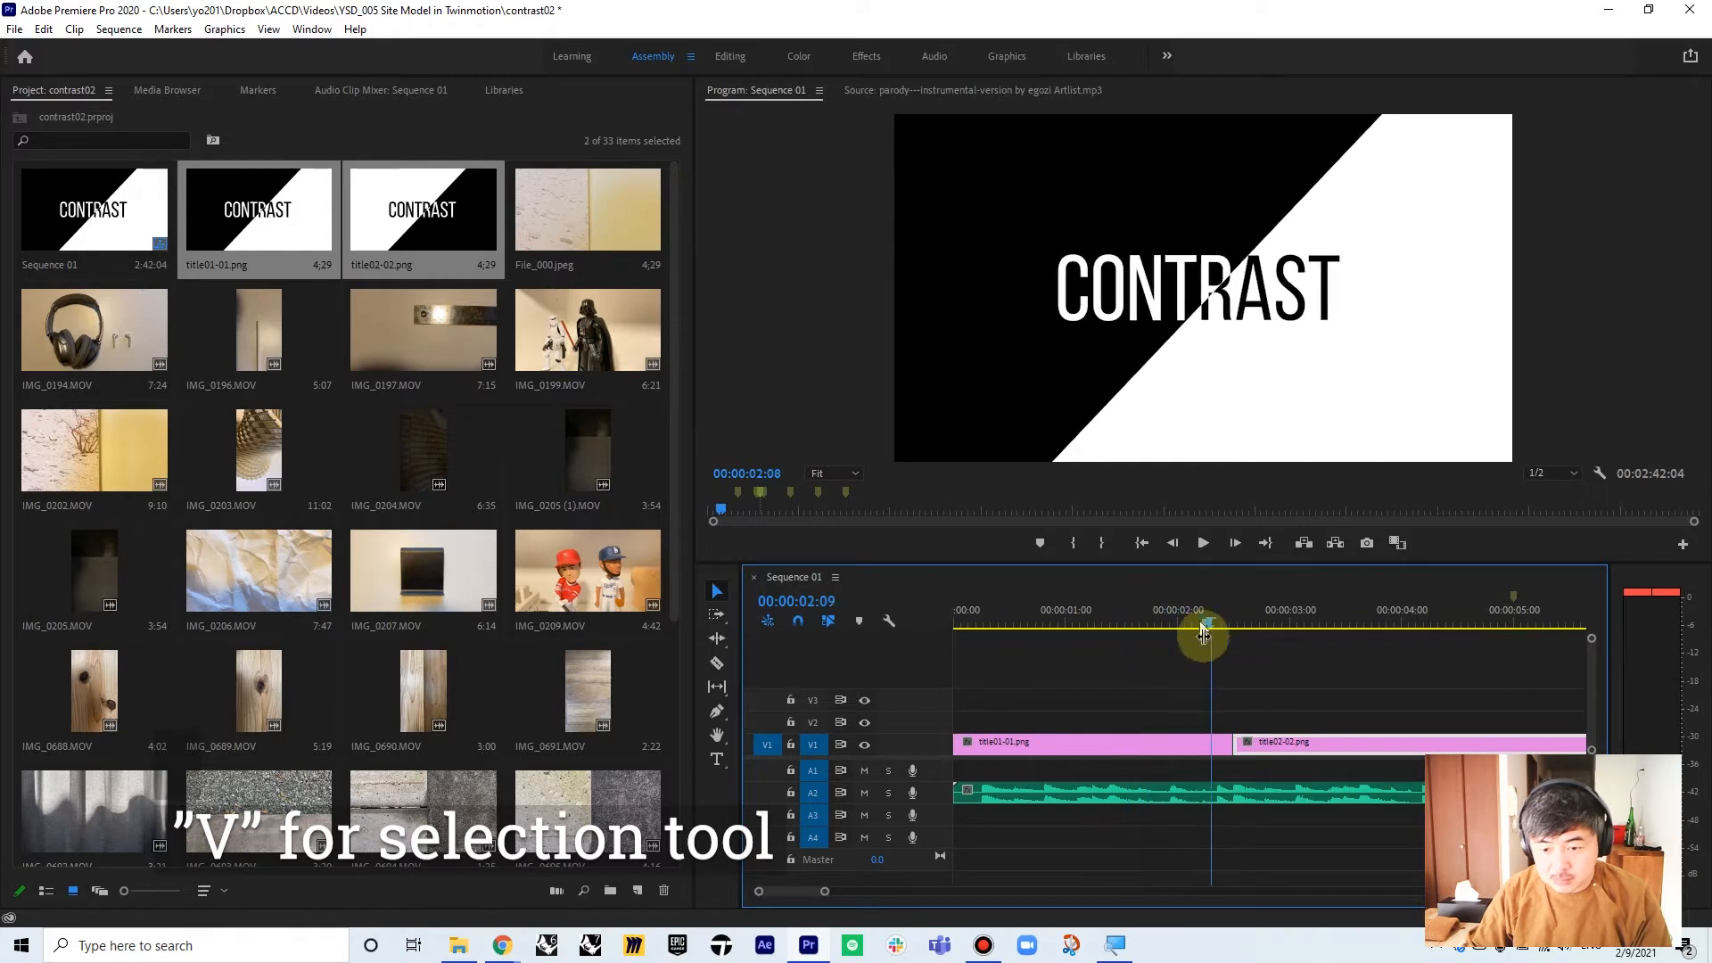
- Scale the title02-02.png clip on the timeline to frame size
{"action": "left_click", "coordinate": [1300, 745]}
{"action": "right_click", "coordinate": [1299, 745]}
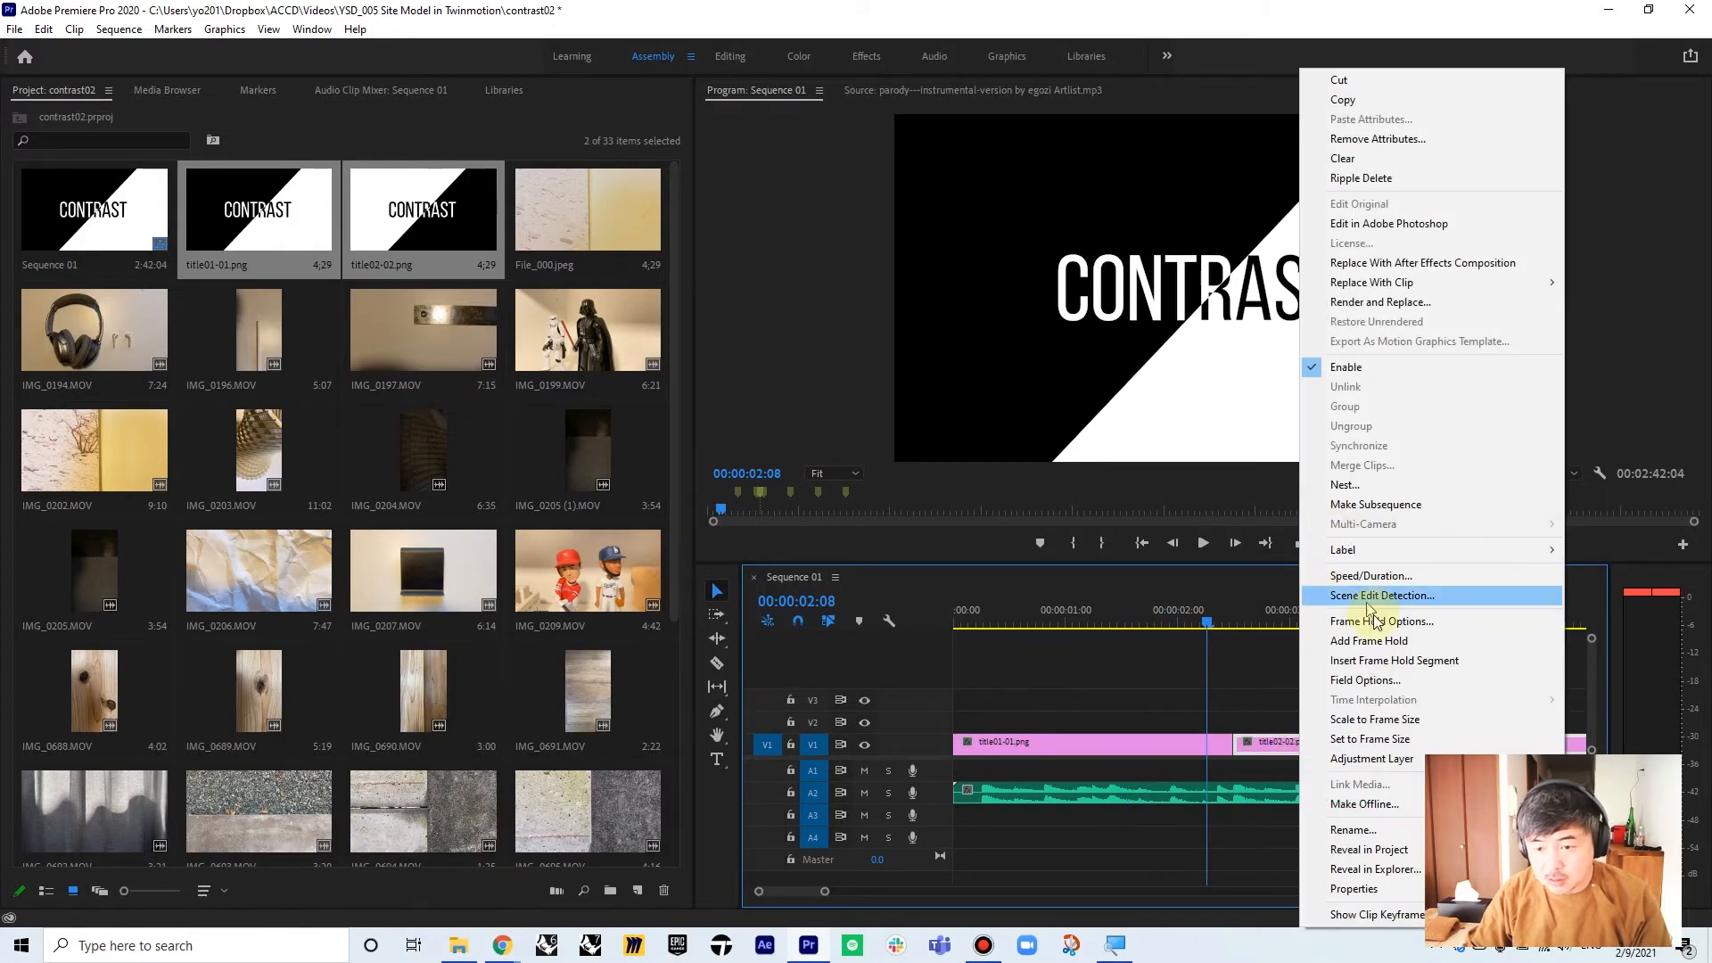
{"action": "left_click", "coordinate": [1375, 718]}
- Play the opening against the music and split the title01-01.png clip at 00:00:01:11
{"action": "key", "text": "Home"}
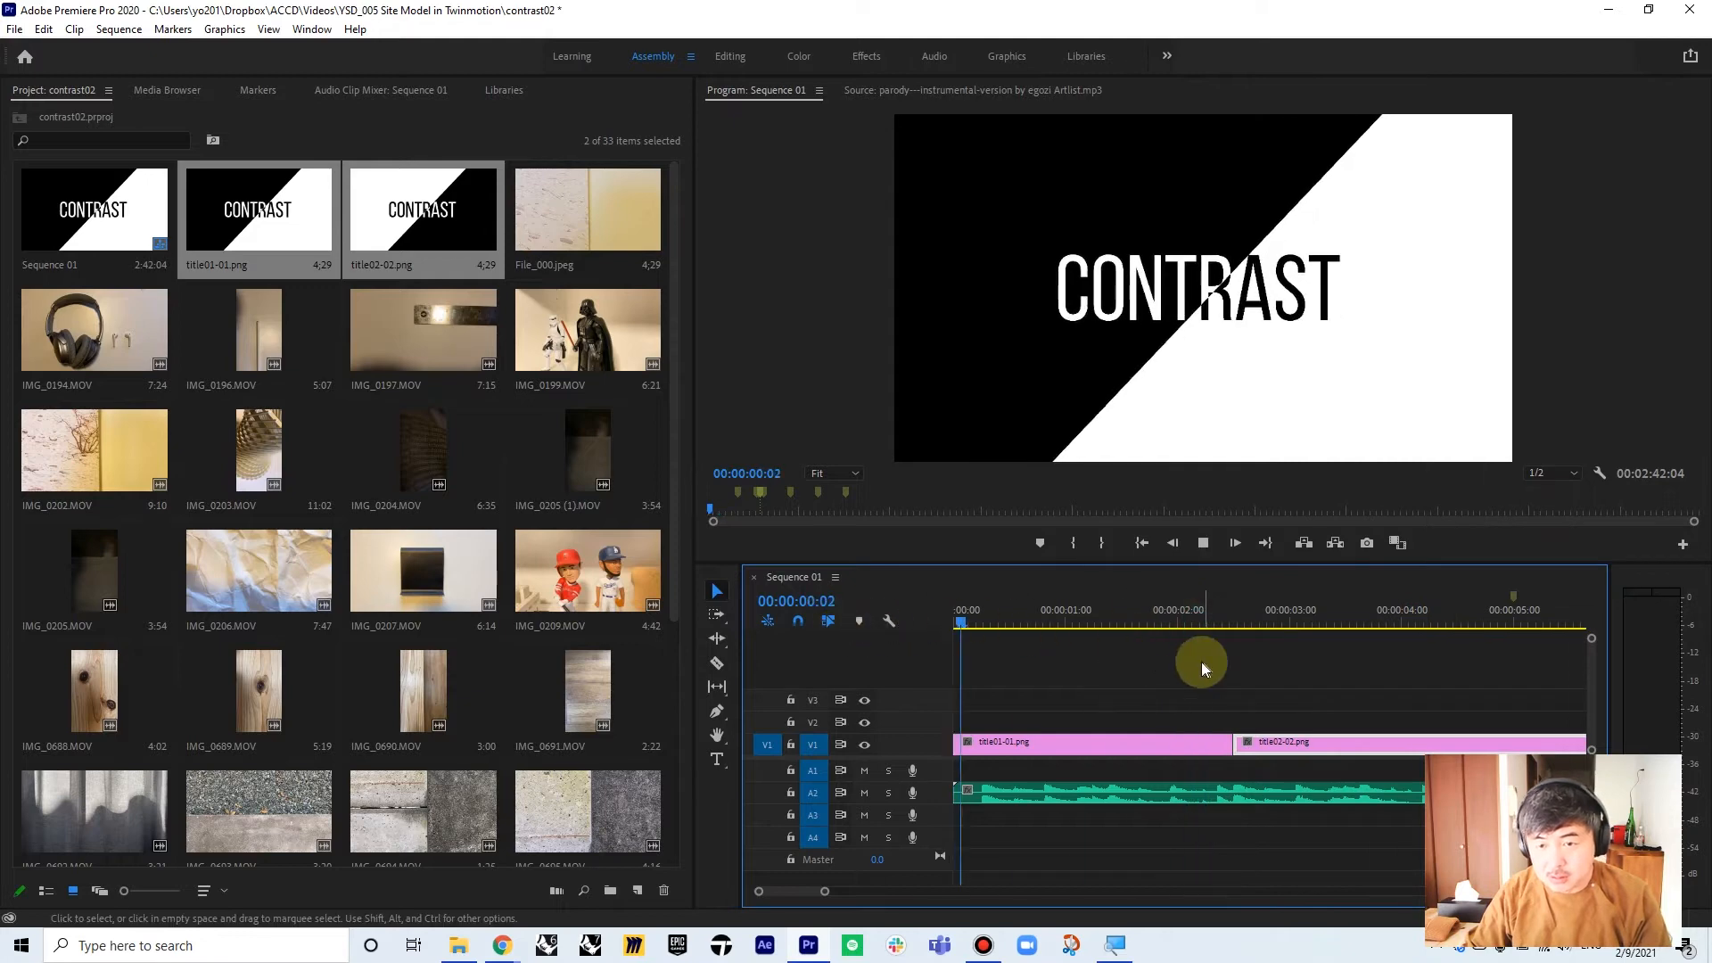
{"action": "key", "text": "space"}
{"action": "key", "text": "space"}
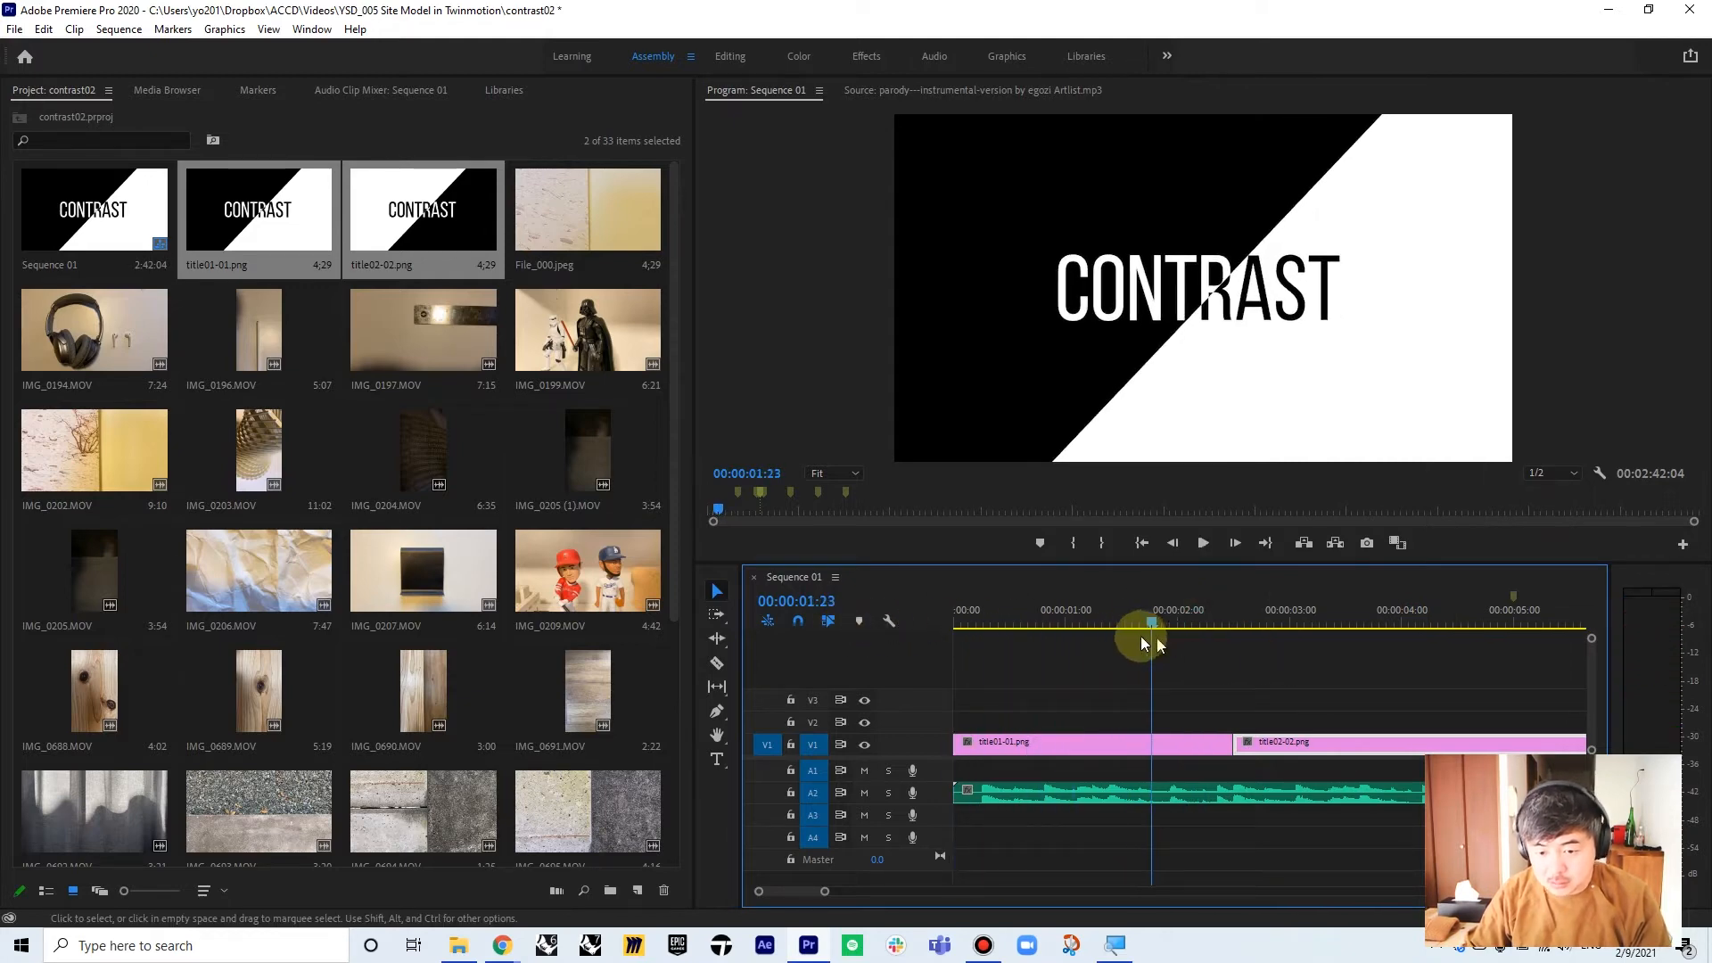
{"action": "left_click_drag", "start_coordinate": [1158, 619], "coordinate": [903, 626]}
{"action": "key", "text": "space"}
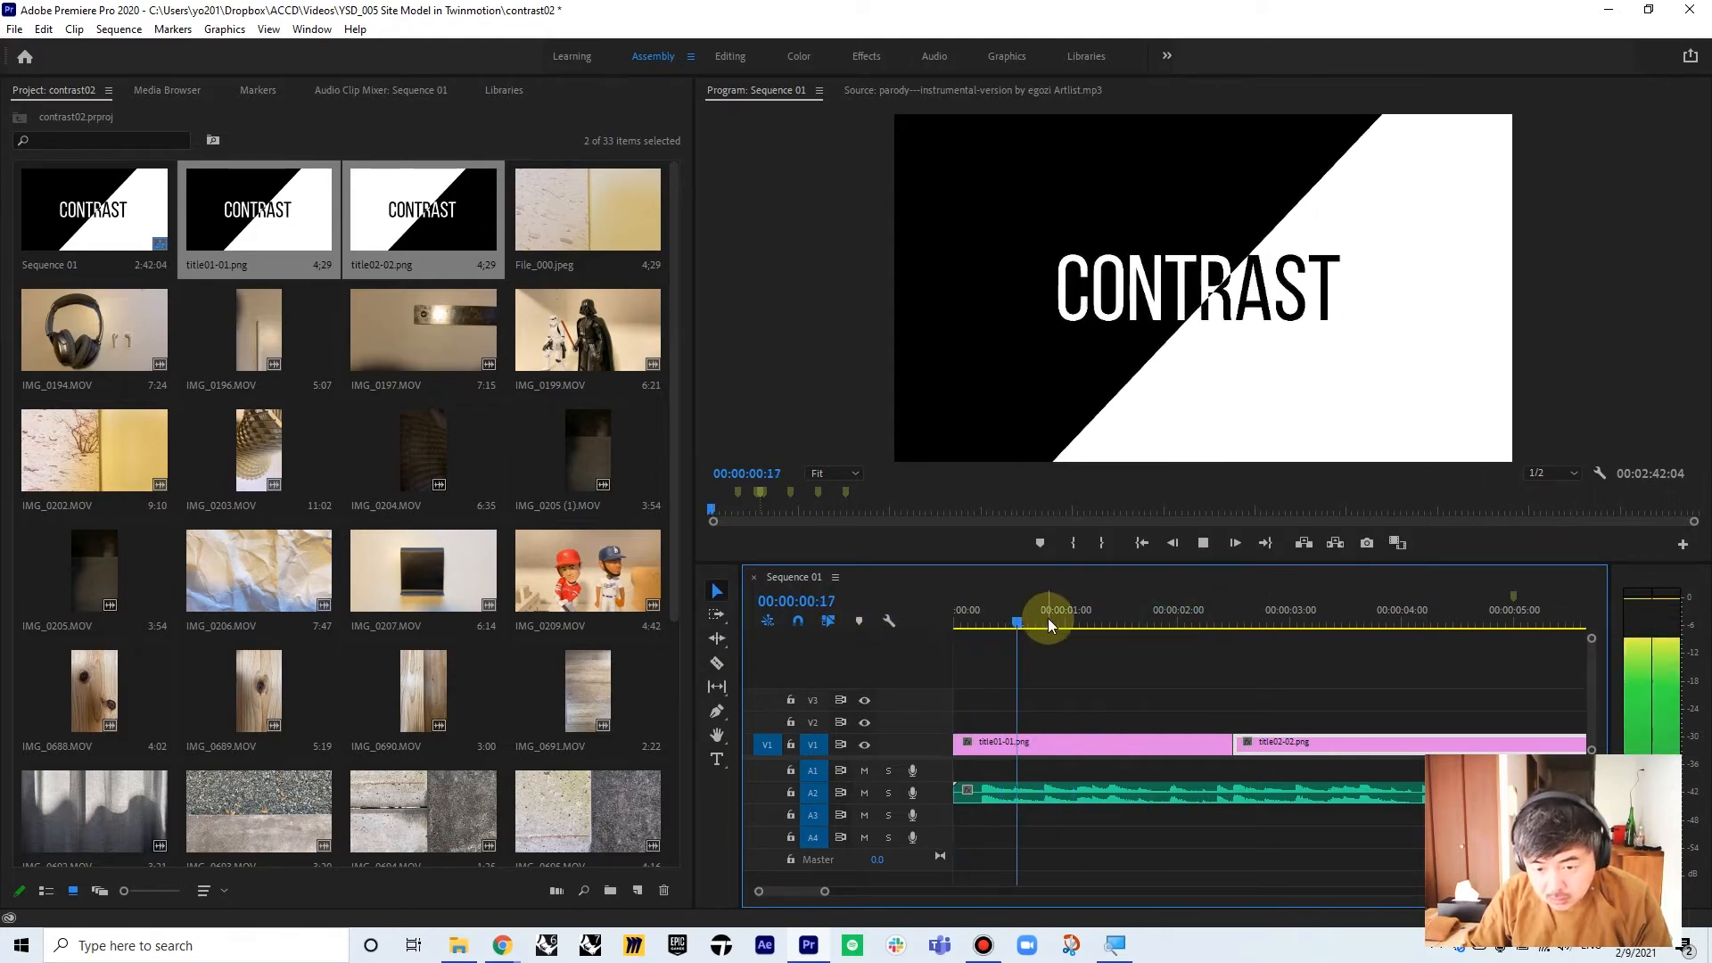
{"action": "left_click_drag", "start_coordinate": [1043, 617], "coordinate": [1105, 623]}
{"action": "key", "text": "c"}
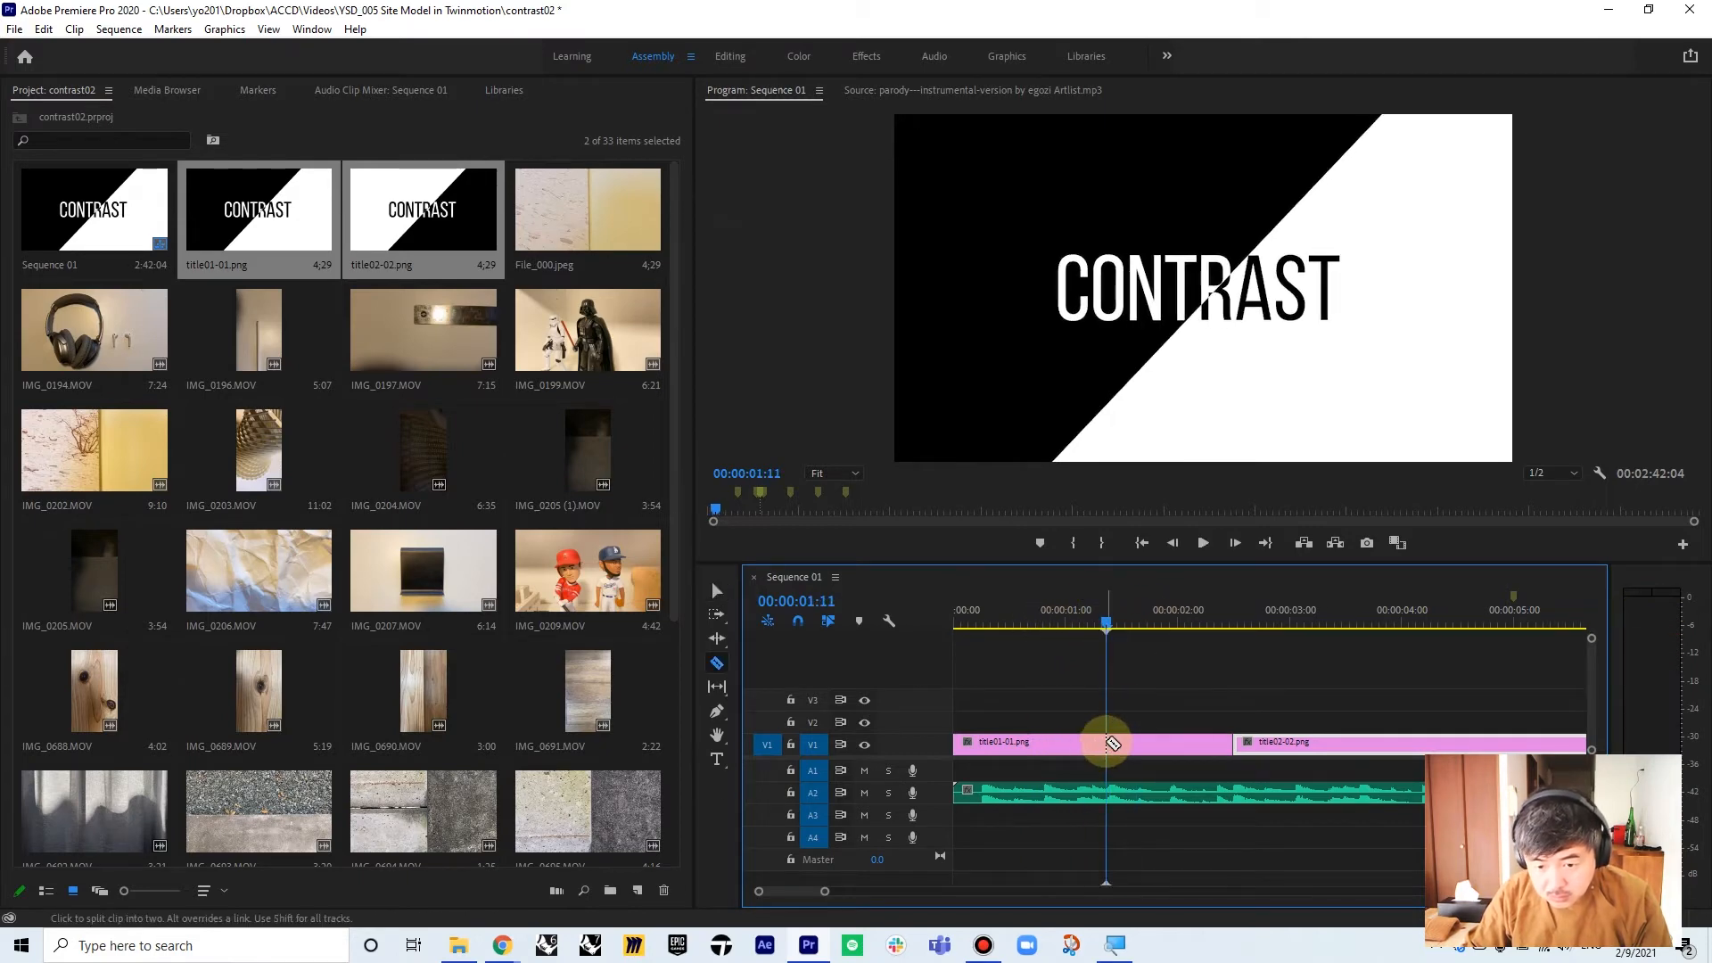
{"action": "left_click", "coordinate": [1107, 744]}
- Delete the second part of title01-01.png and move title02-02.png directly against the remaining part's end
{"action": "key", "text": "v"}
{"action": "left_click", "coordinate": [1130, 746]}
{"action": "key", "text": "Delete"}
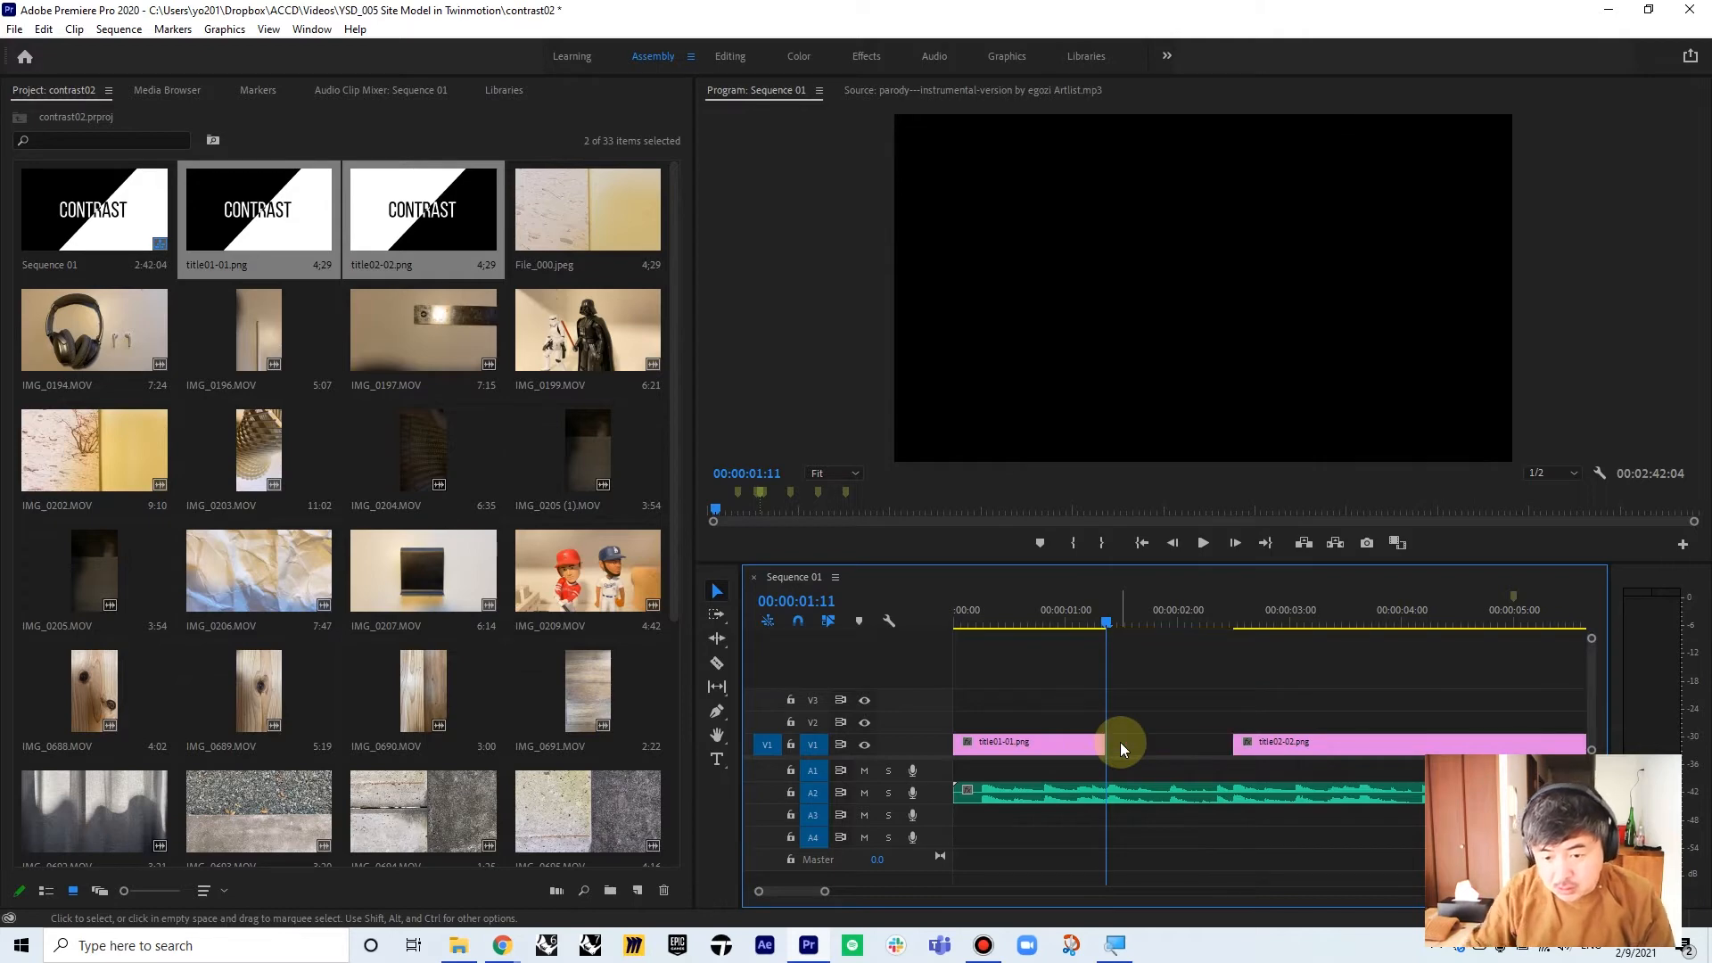
{"action": "left_click_drag", "start_coordinate": [1274, 743], "coordinate": [1145, 749]}
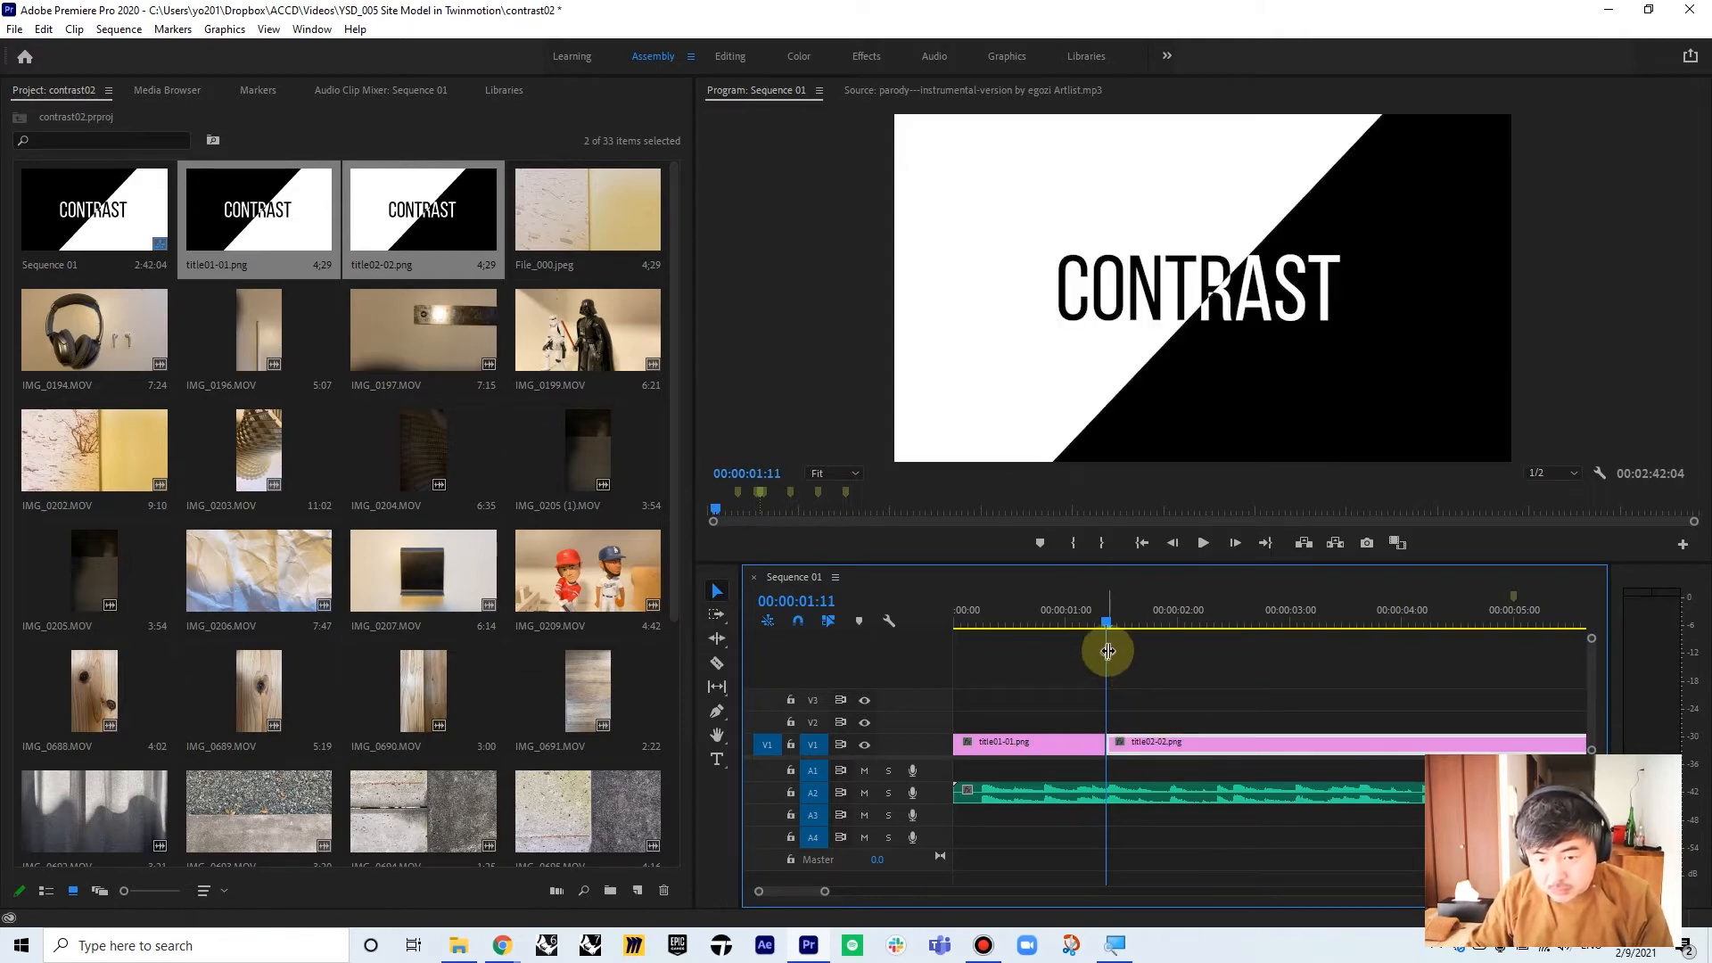
- Replay the opening, split title02-02.png at 00:00:02:15 and delete the part after the cut
{"action": "left_click_drag", "start_coordinate": [1107, 622], "coordinate": [883, 610]}
{"action": "key", "text": "space"}
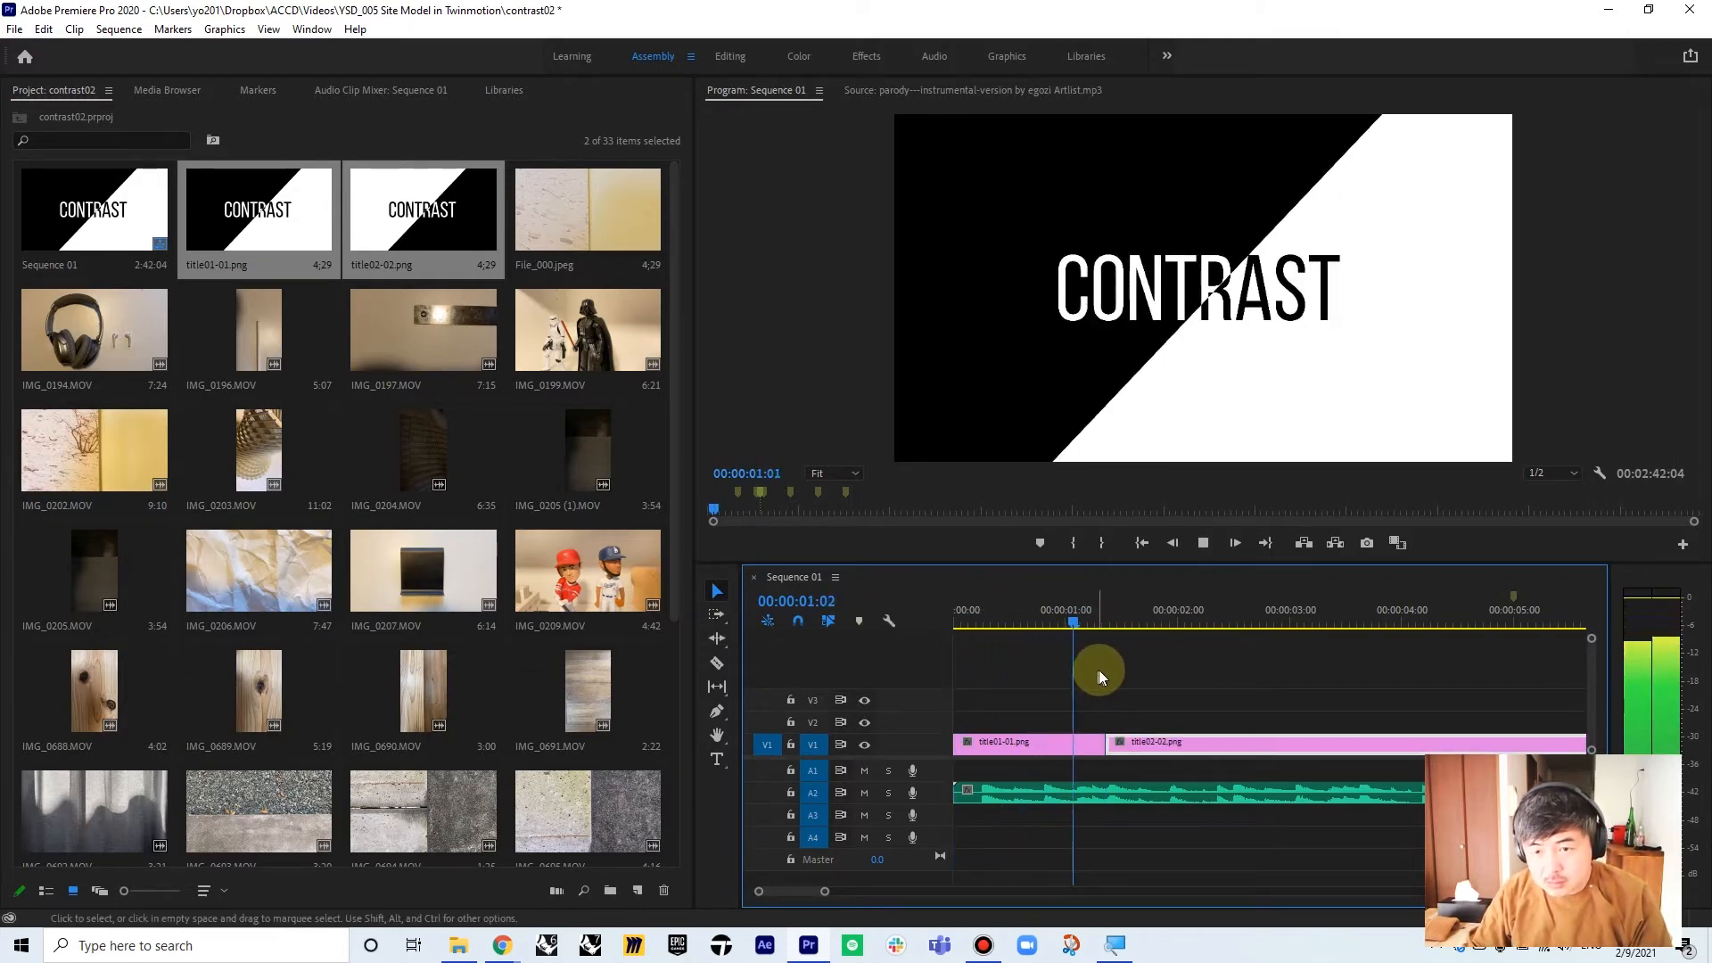
{"action": "key", "text": "space"}
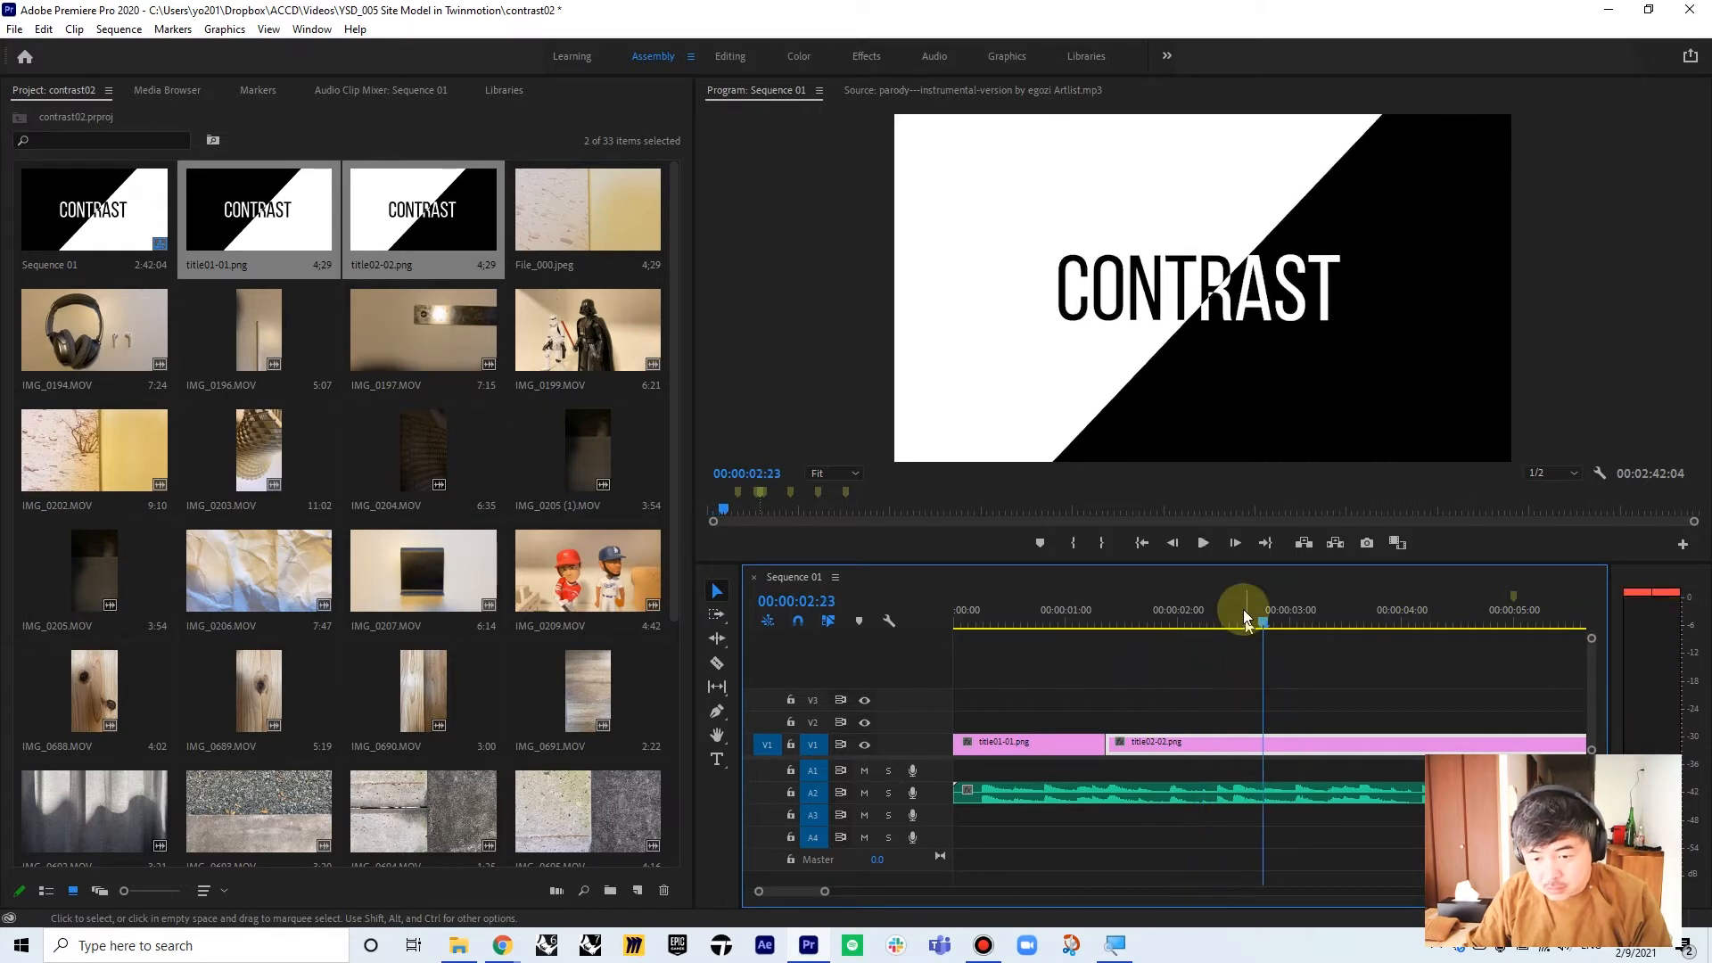
{"action": "left_click", "coordinate": [1234, 625]}
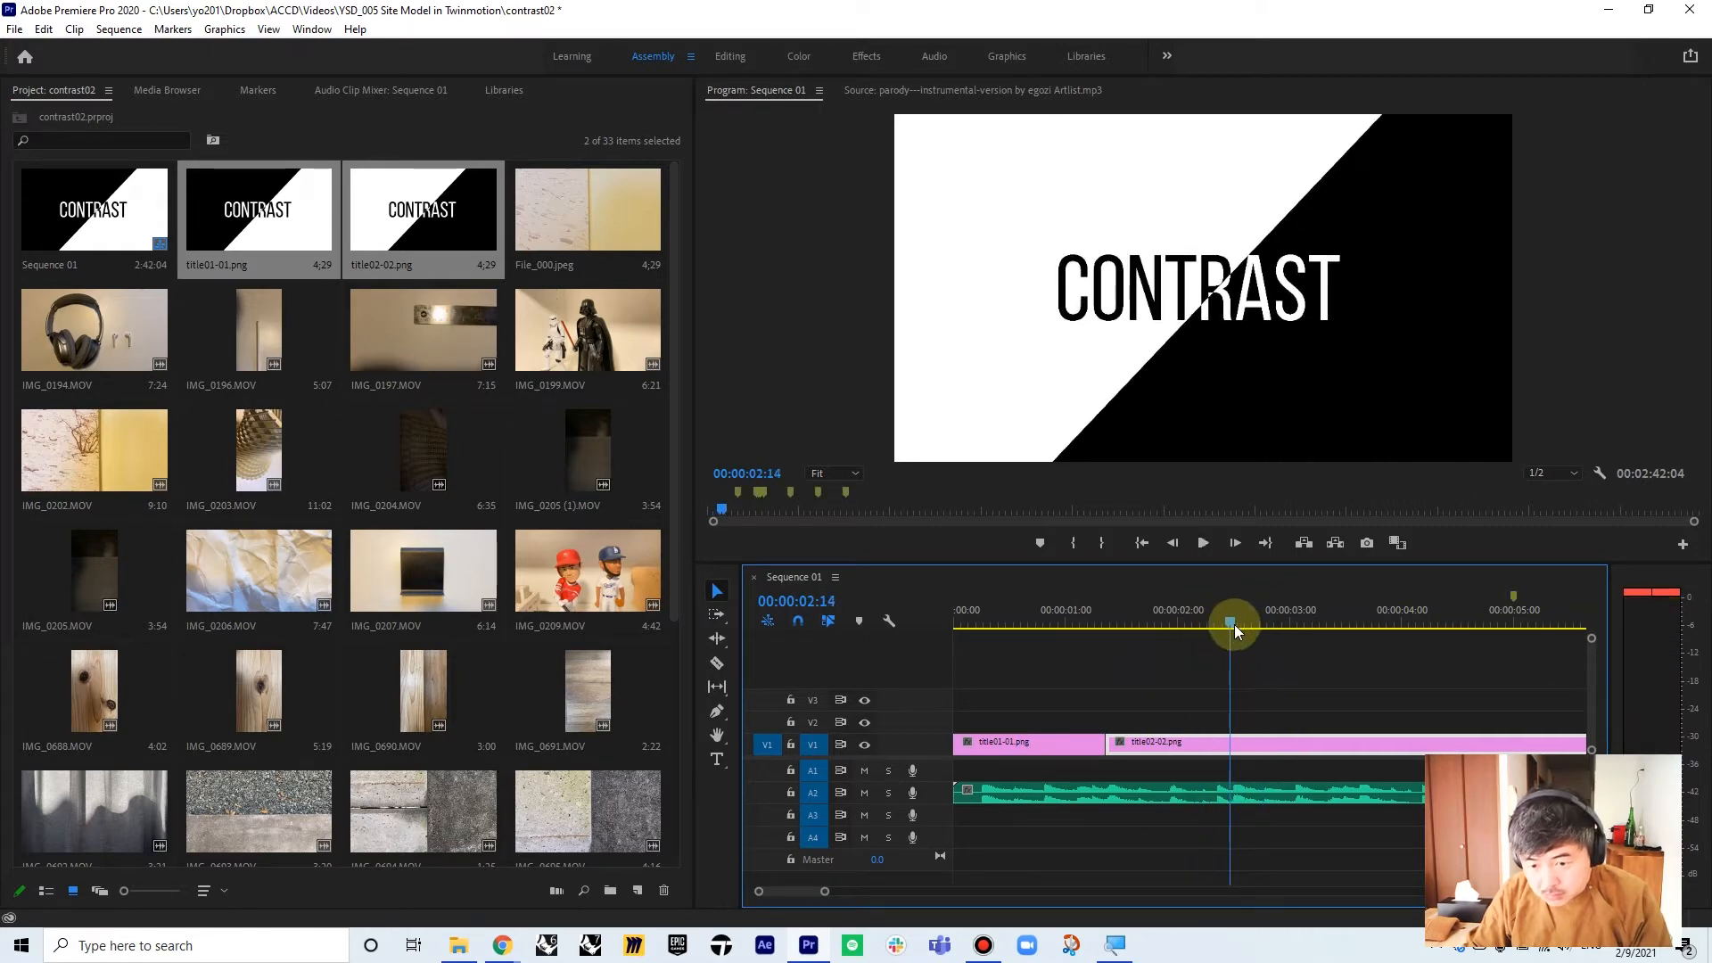
{"action": "key", "text": "c"}
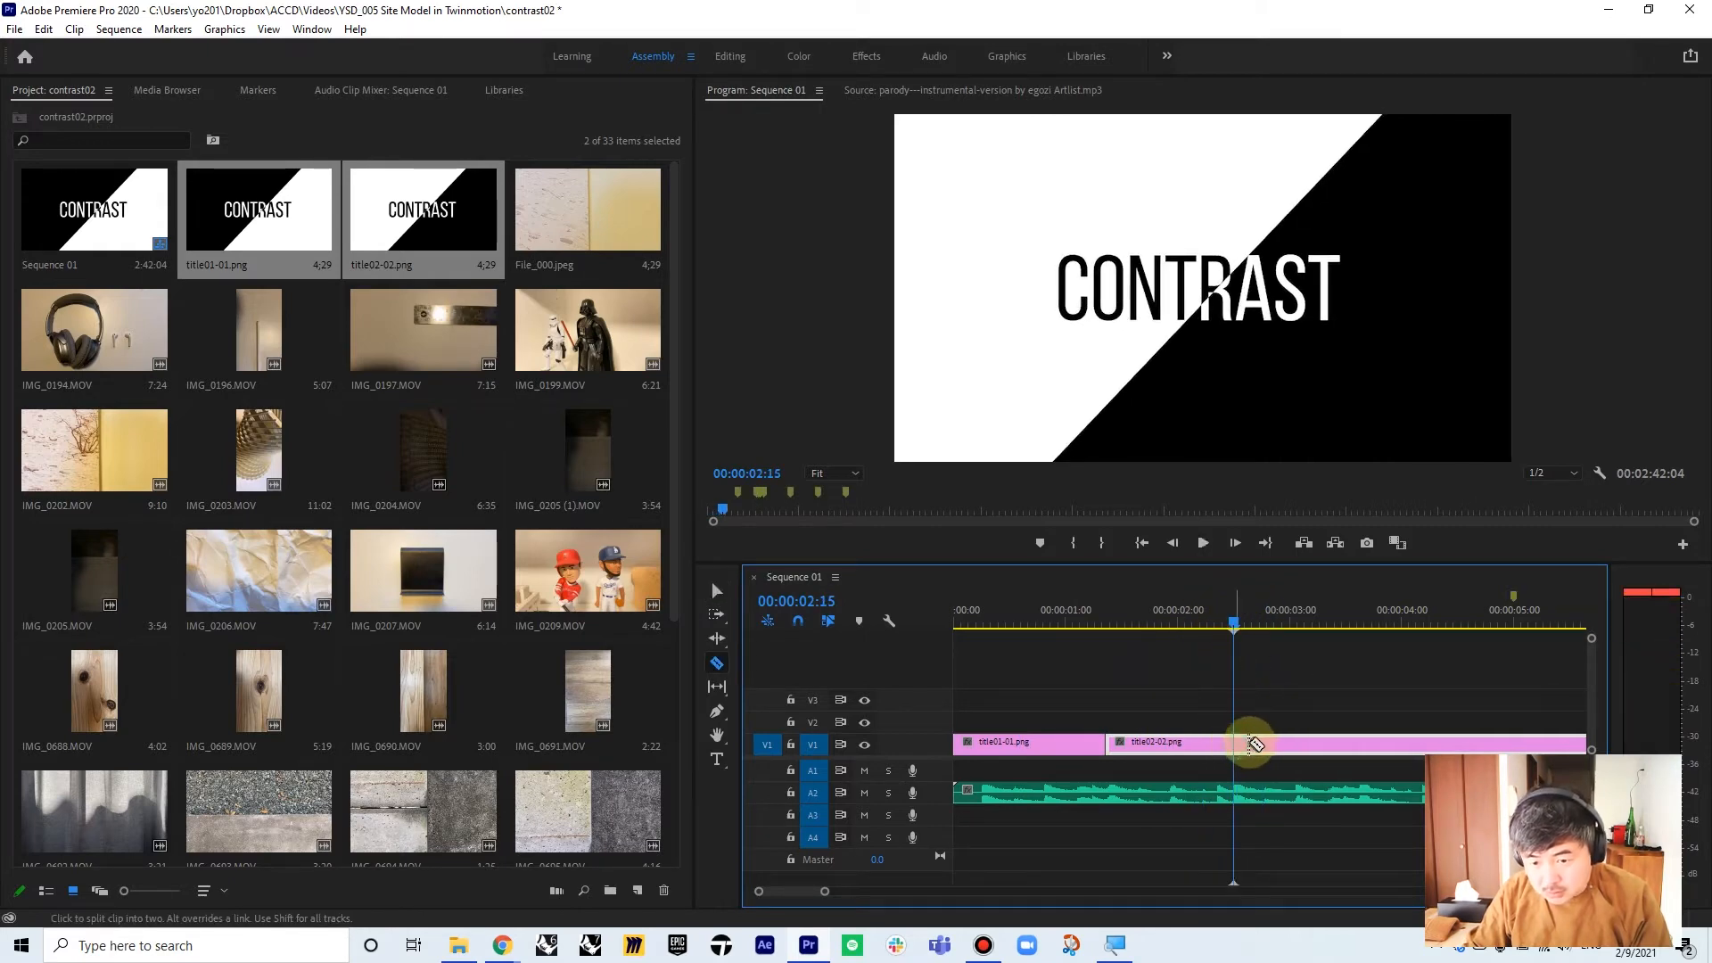
{"action": "left_click", "coordinate": [1252, 743]}
{"action": "key", "text": "v"}
{"action": "left_click", "coordinate": [1253, 743]}
{"action": "key", "text": "Delete"}
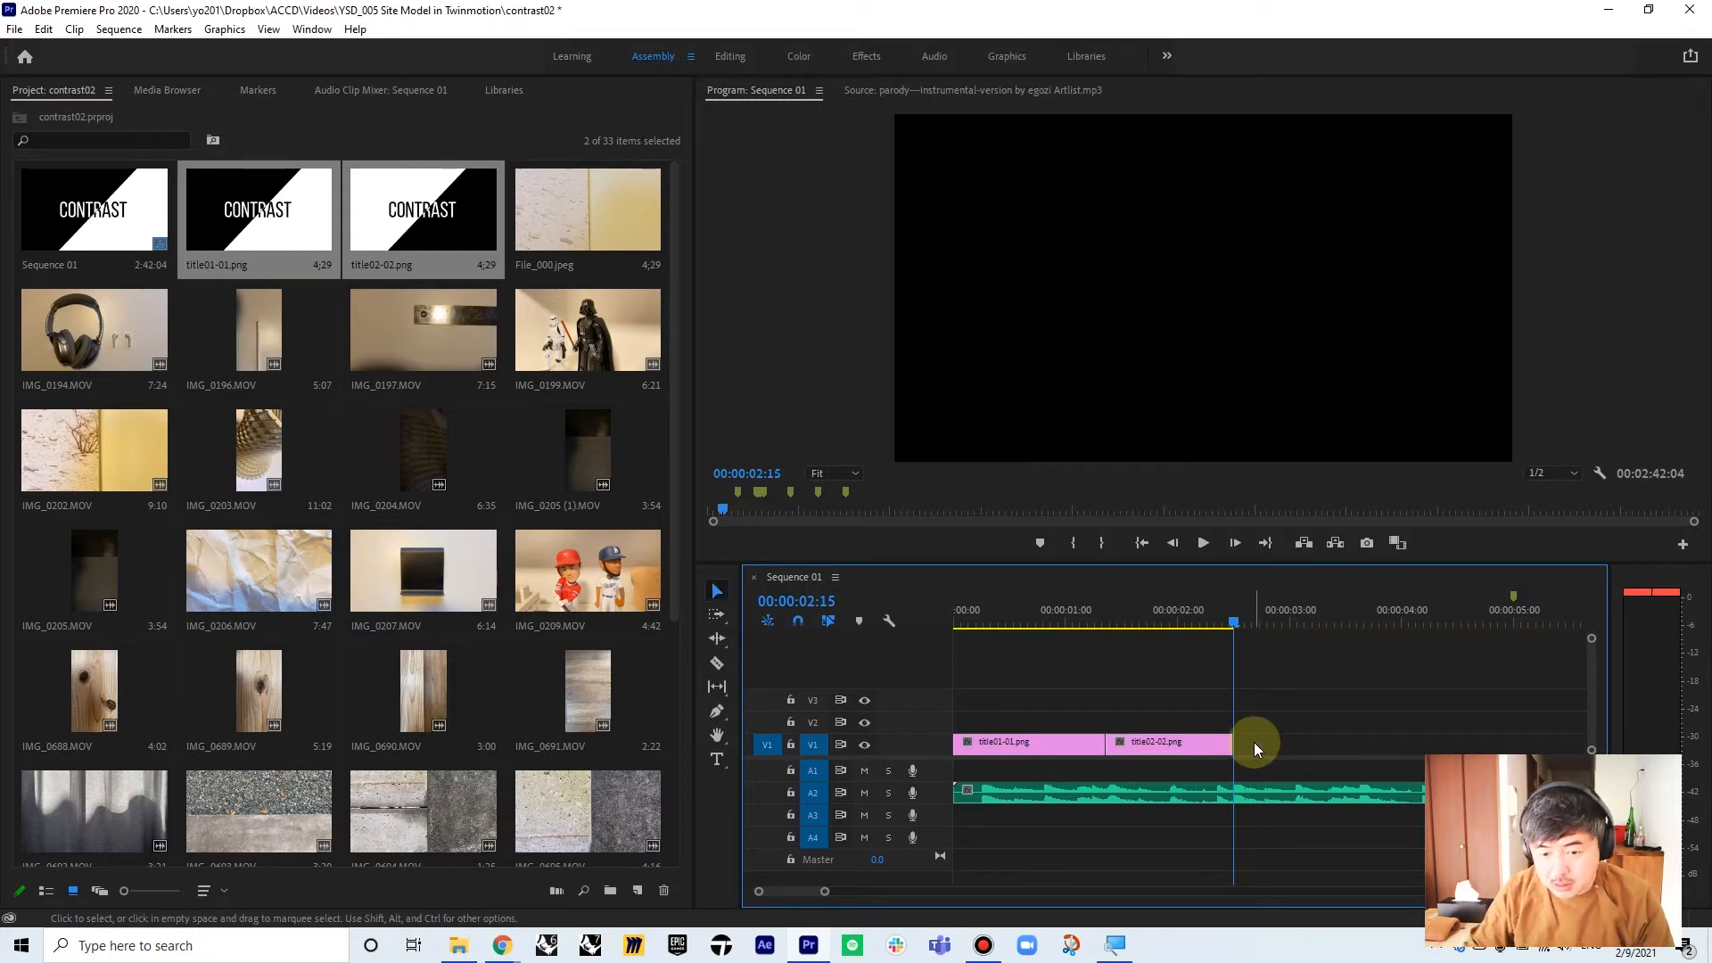
- Copy the title01-01.png clip and paste it directly after title02-02.png at 00:00:02:15
{"action": "left_click", "coordinate": [1066, 746]}
{"action": "key", "text": "ctrl+c"}
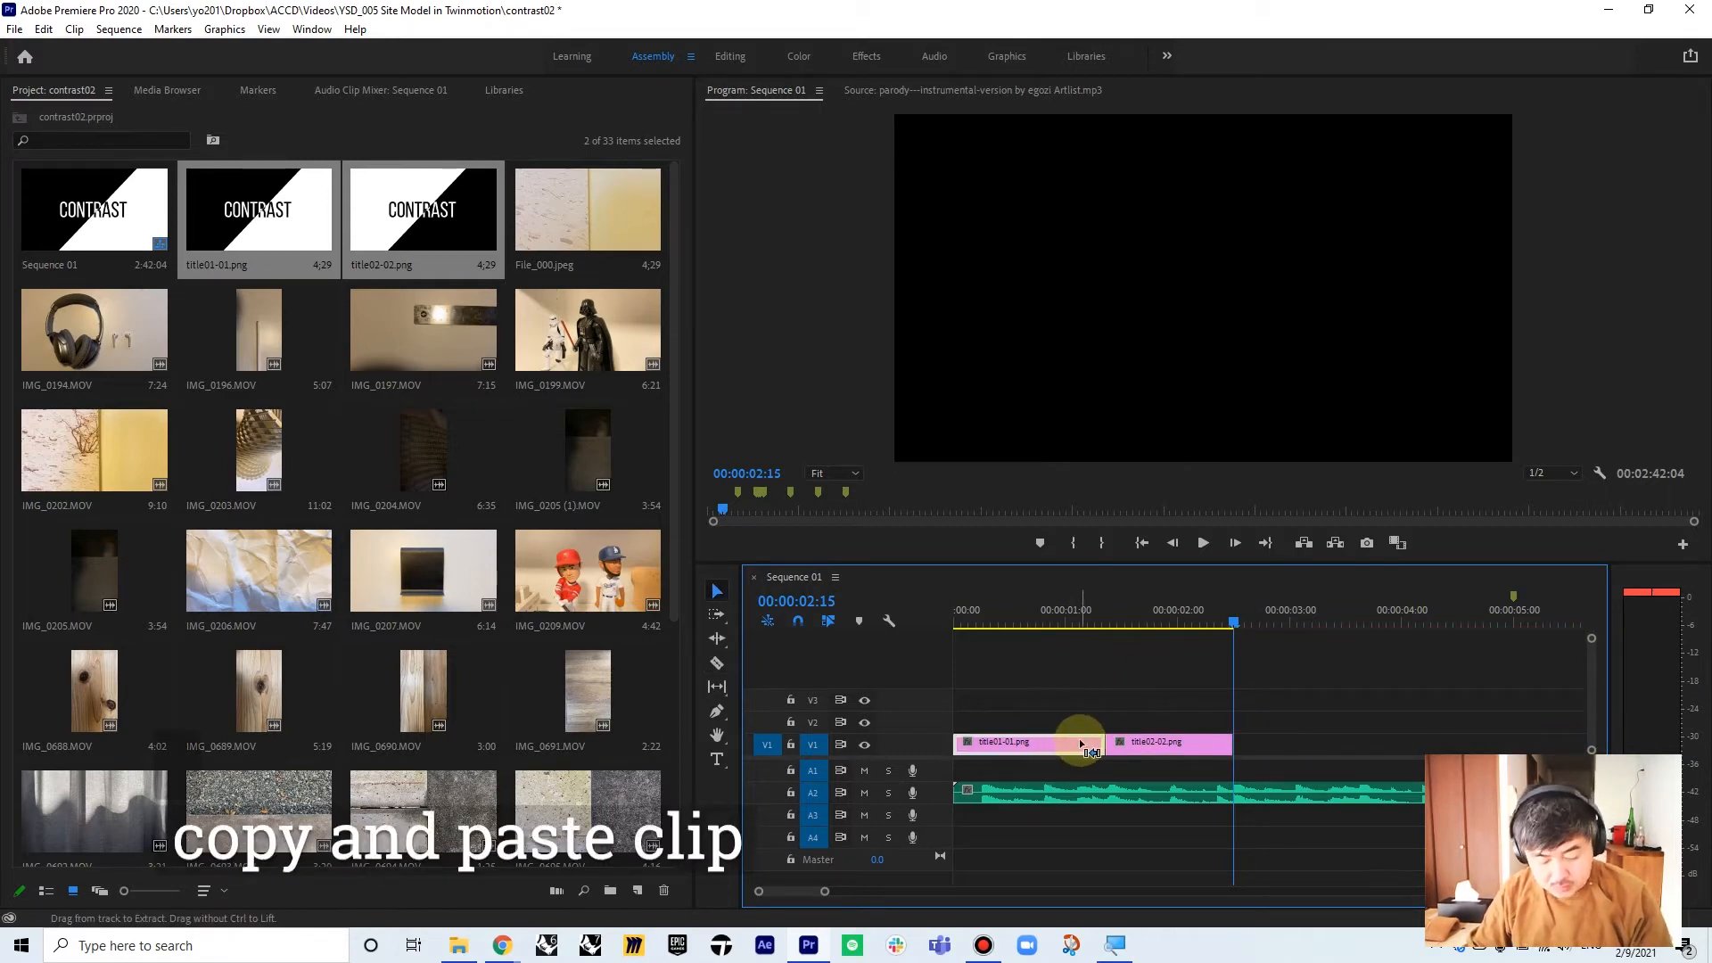
{"action": "key", "text": "ctrl+v"}
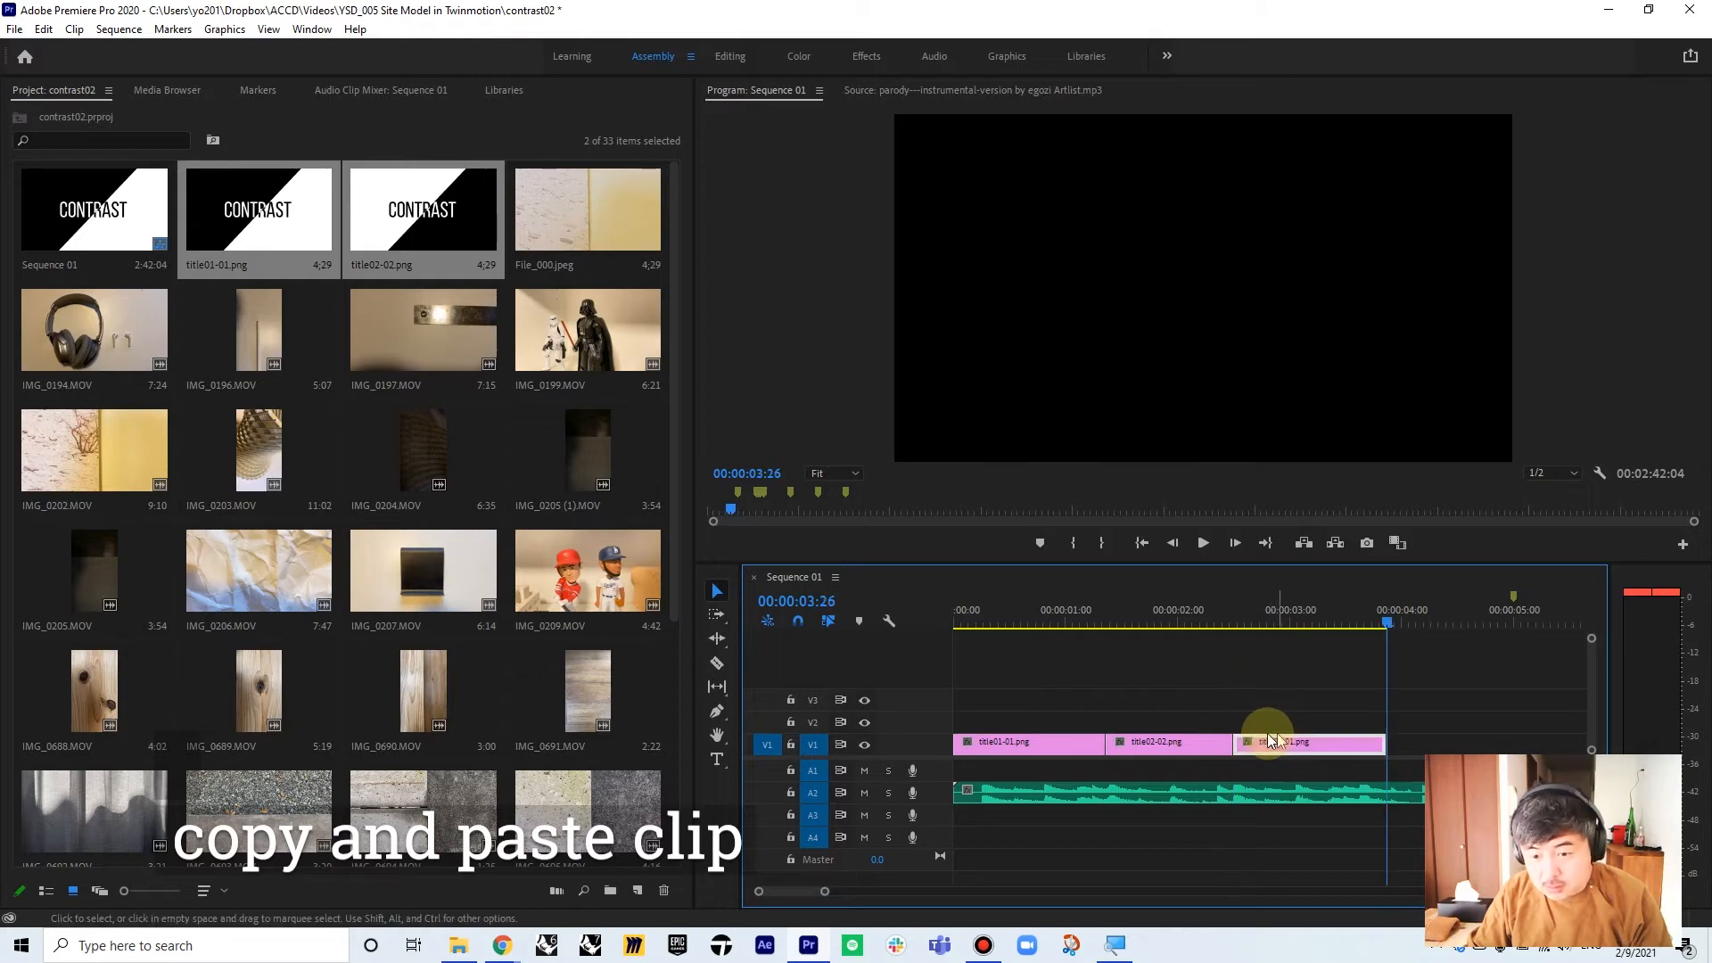
- Play the titles from 00:00:02:03 and copy the title02-02.png clip
{"action": "left_click", "coordinate": [1202, 621]}
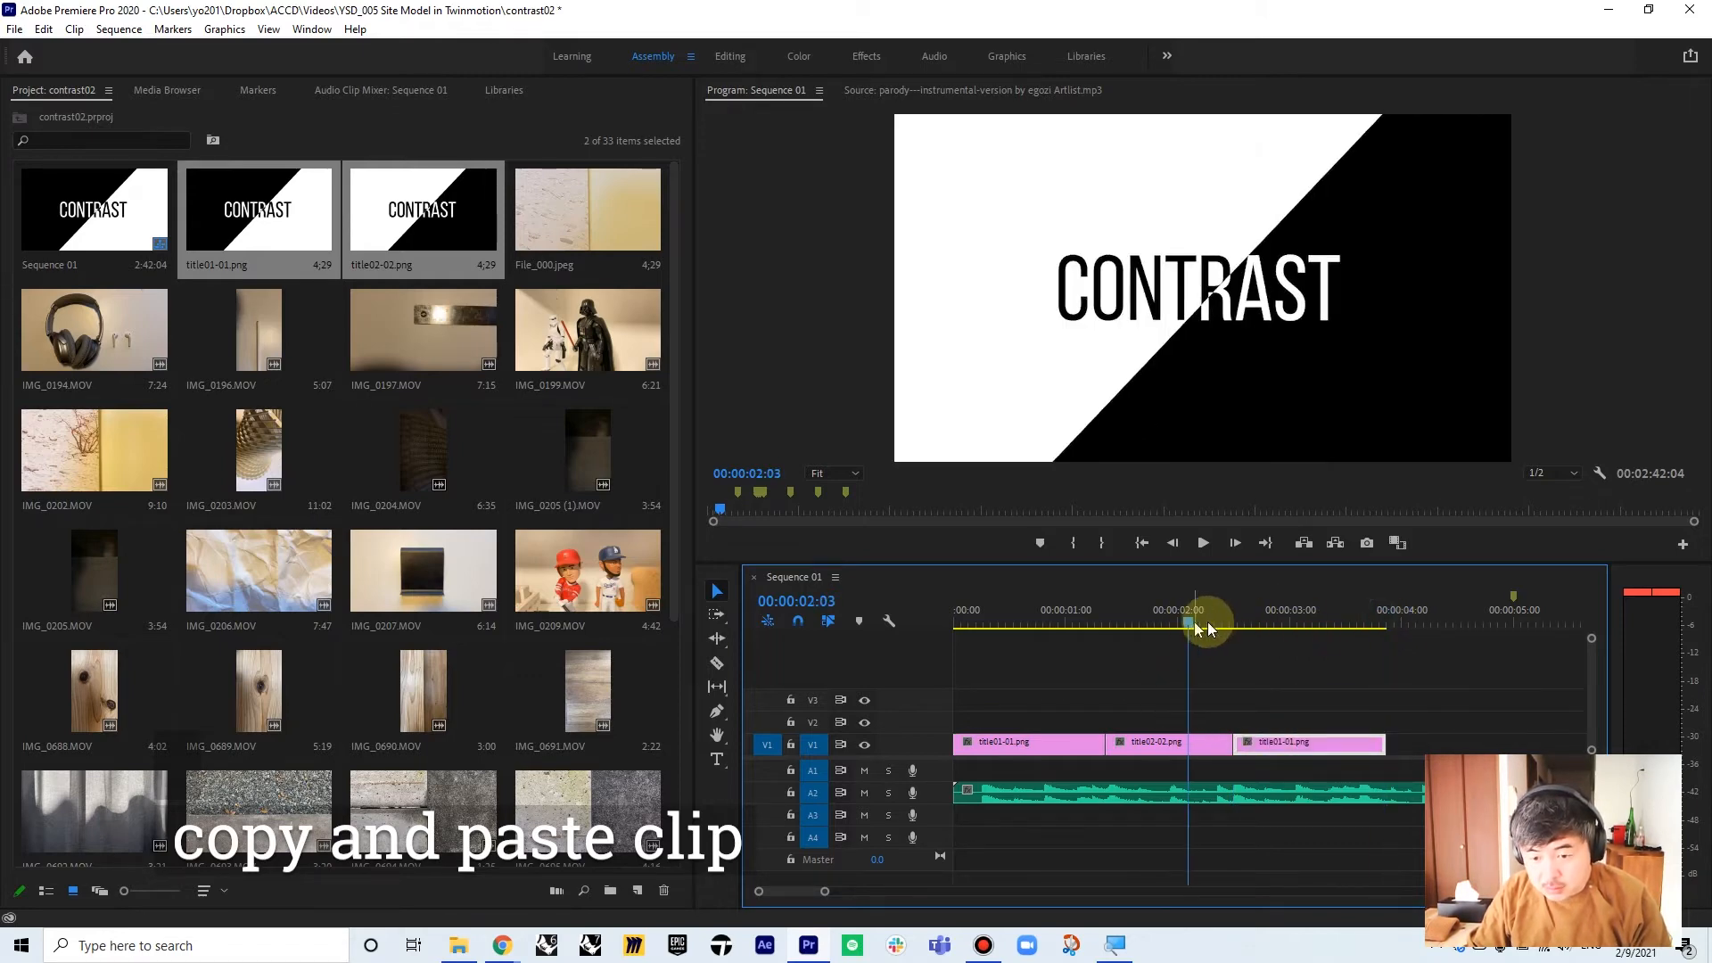
{"action": "key", "text": "space"}
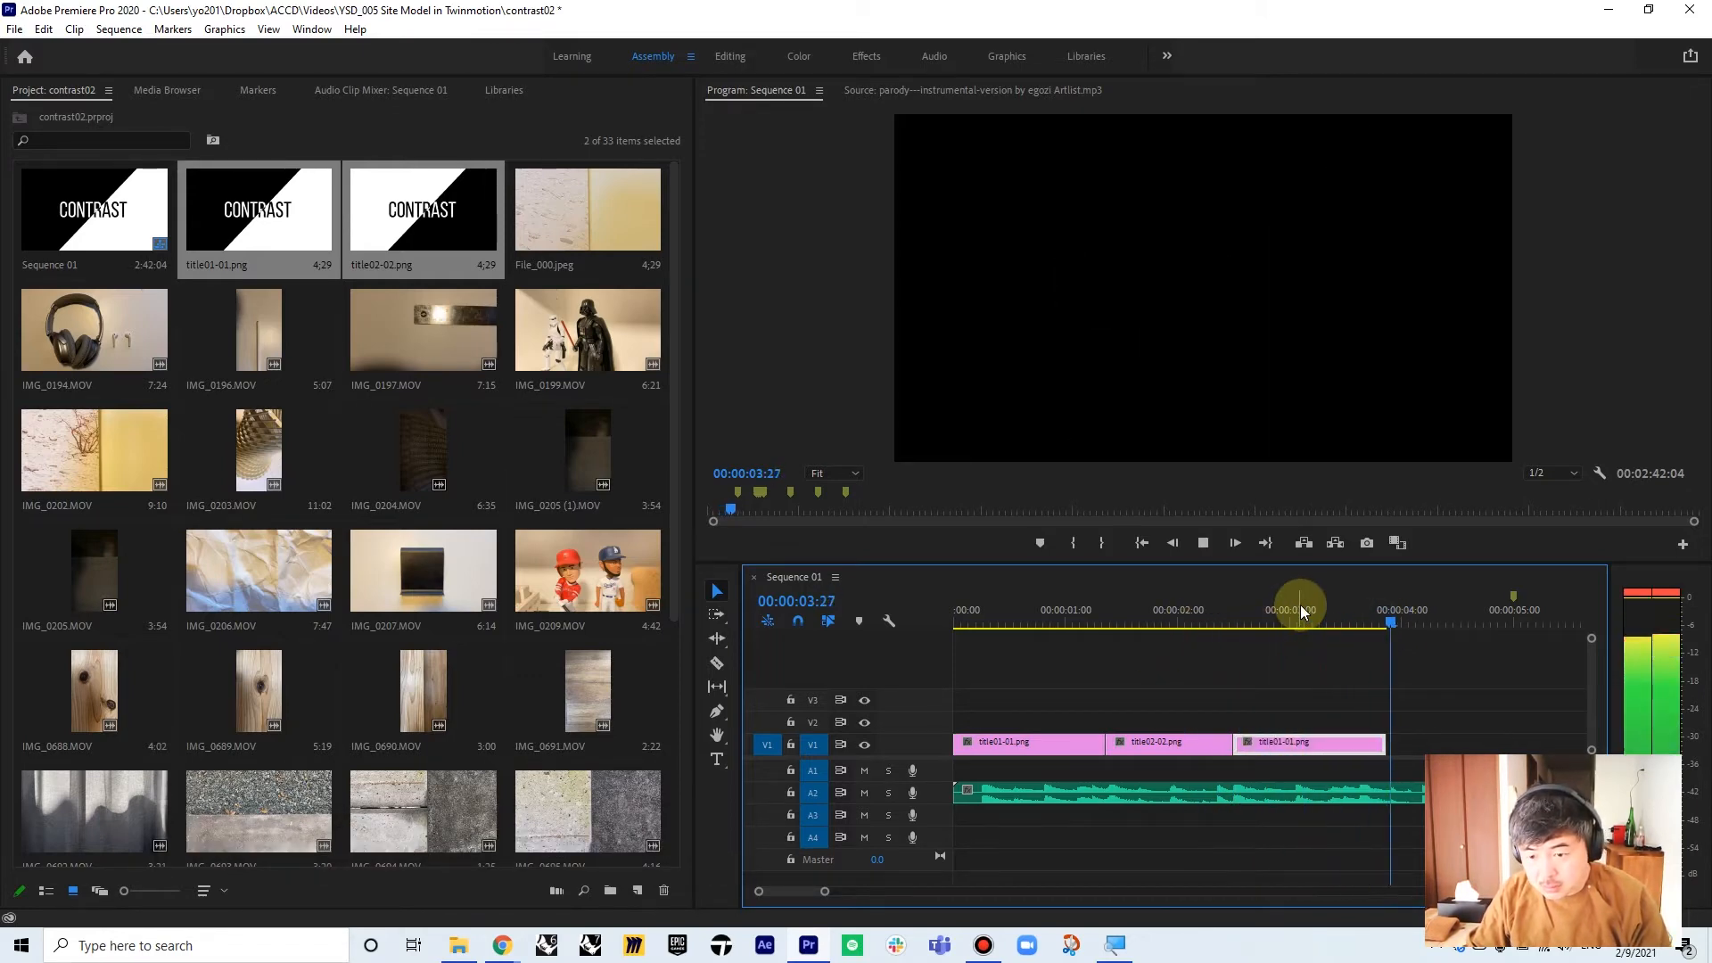
{"action": "key", "text": "space"}
{"action": "left_click", "coordinate": [1143, 746]}
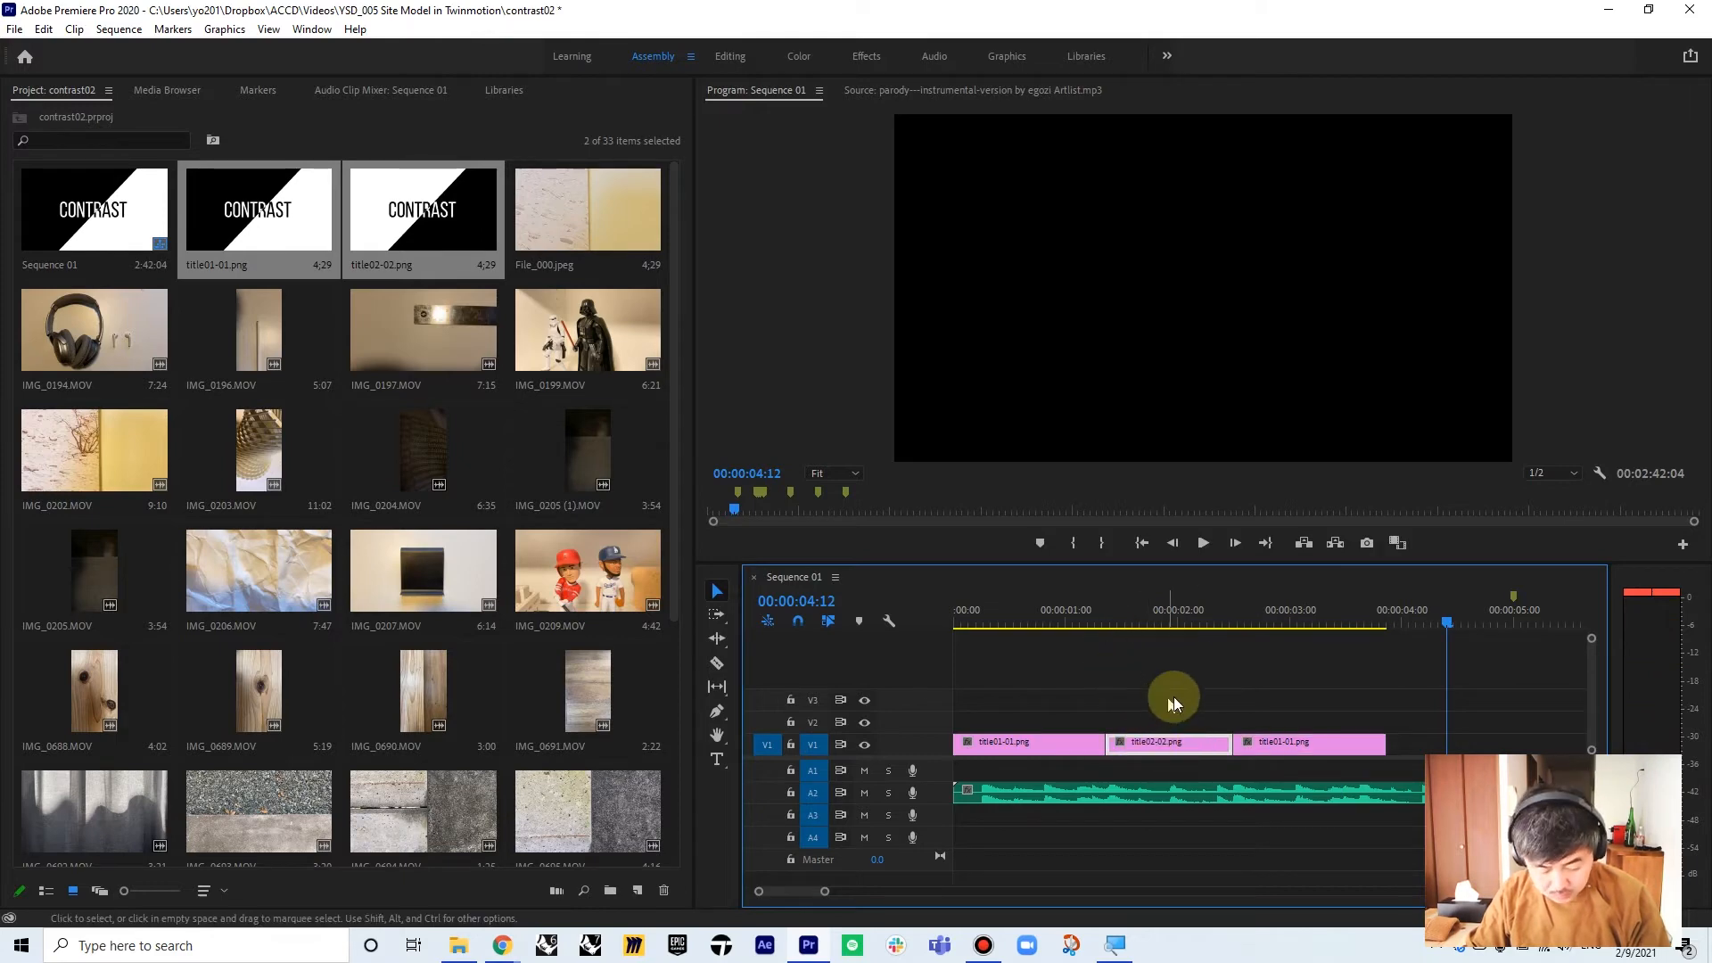
- Replay the titles from about 00:00:01:02 and shorten the second title01-01.png clip to end at 00:00:03:19
{"action": "left_click_drag", "start_coordinate": [1355, 626], "coordinate": [1072, 613]}
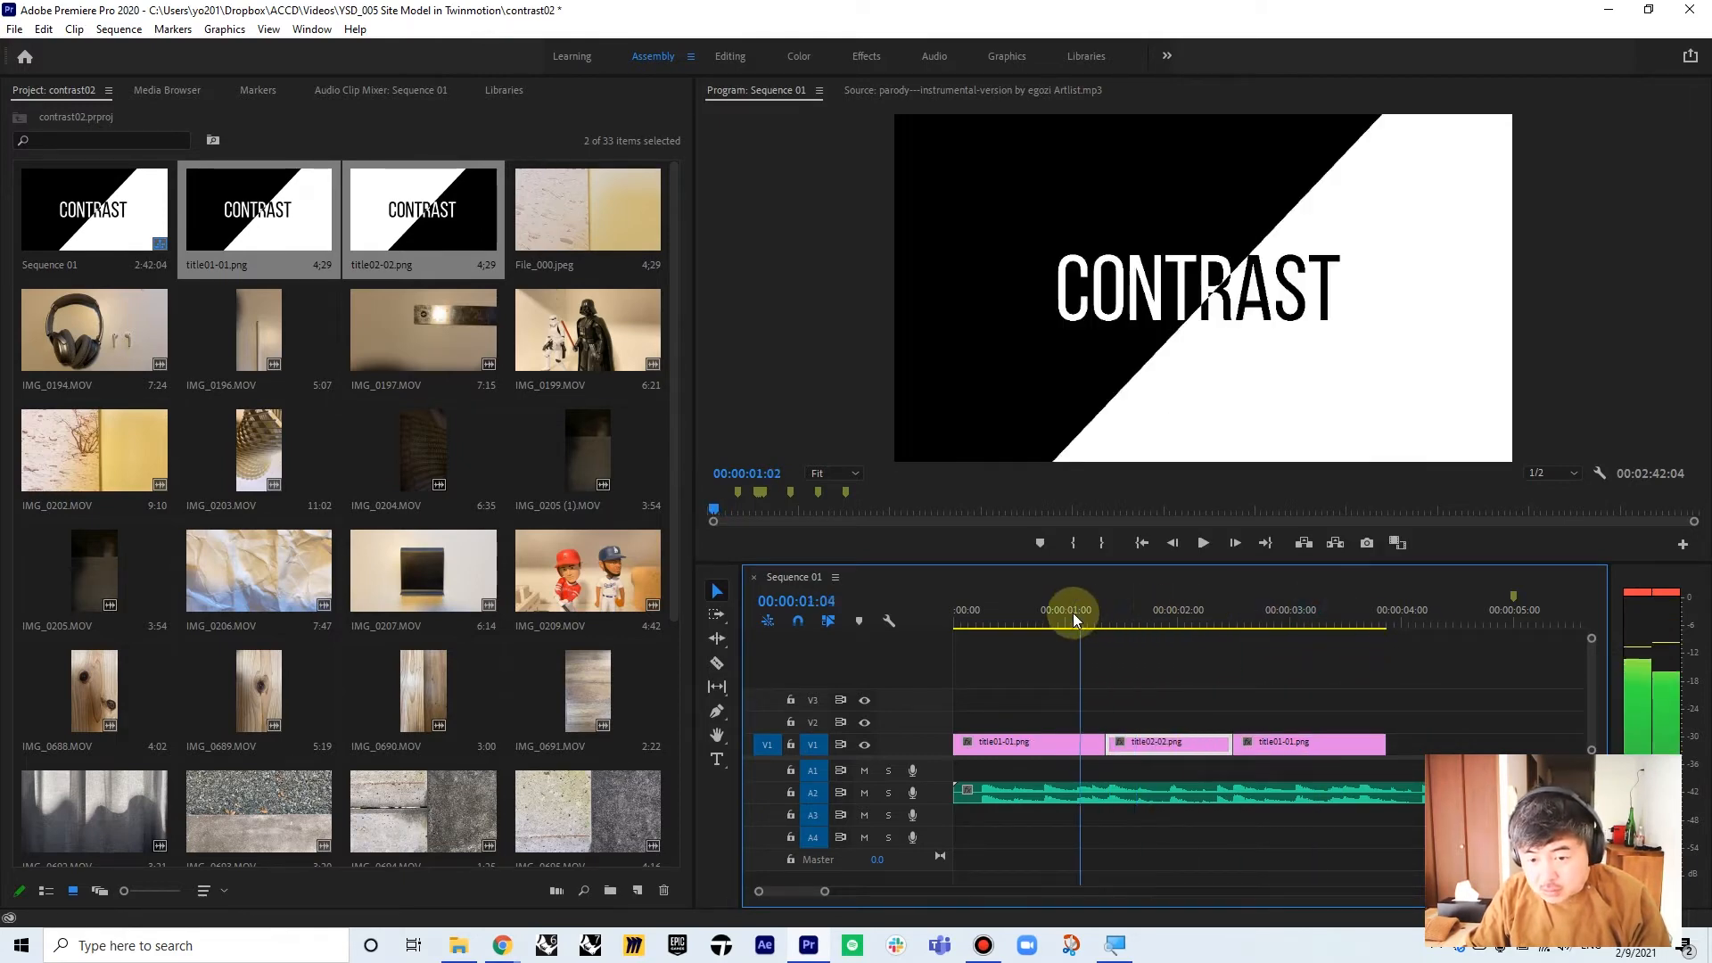
{"action": "key", "text": "space"}
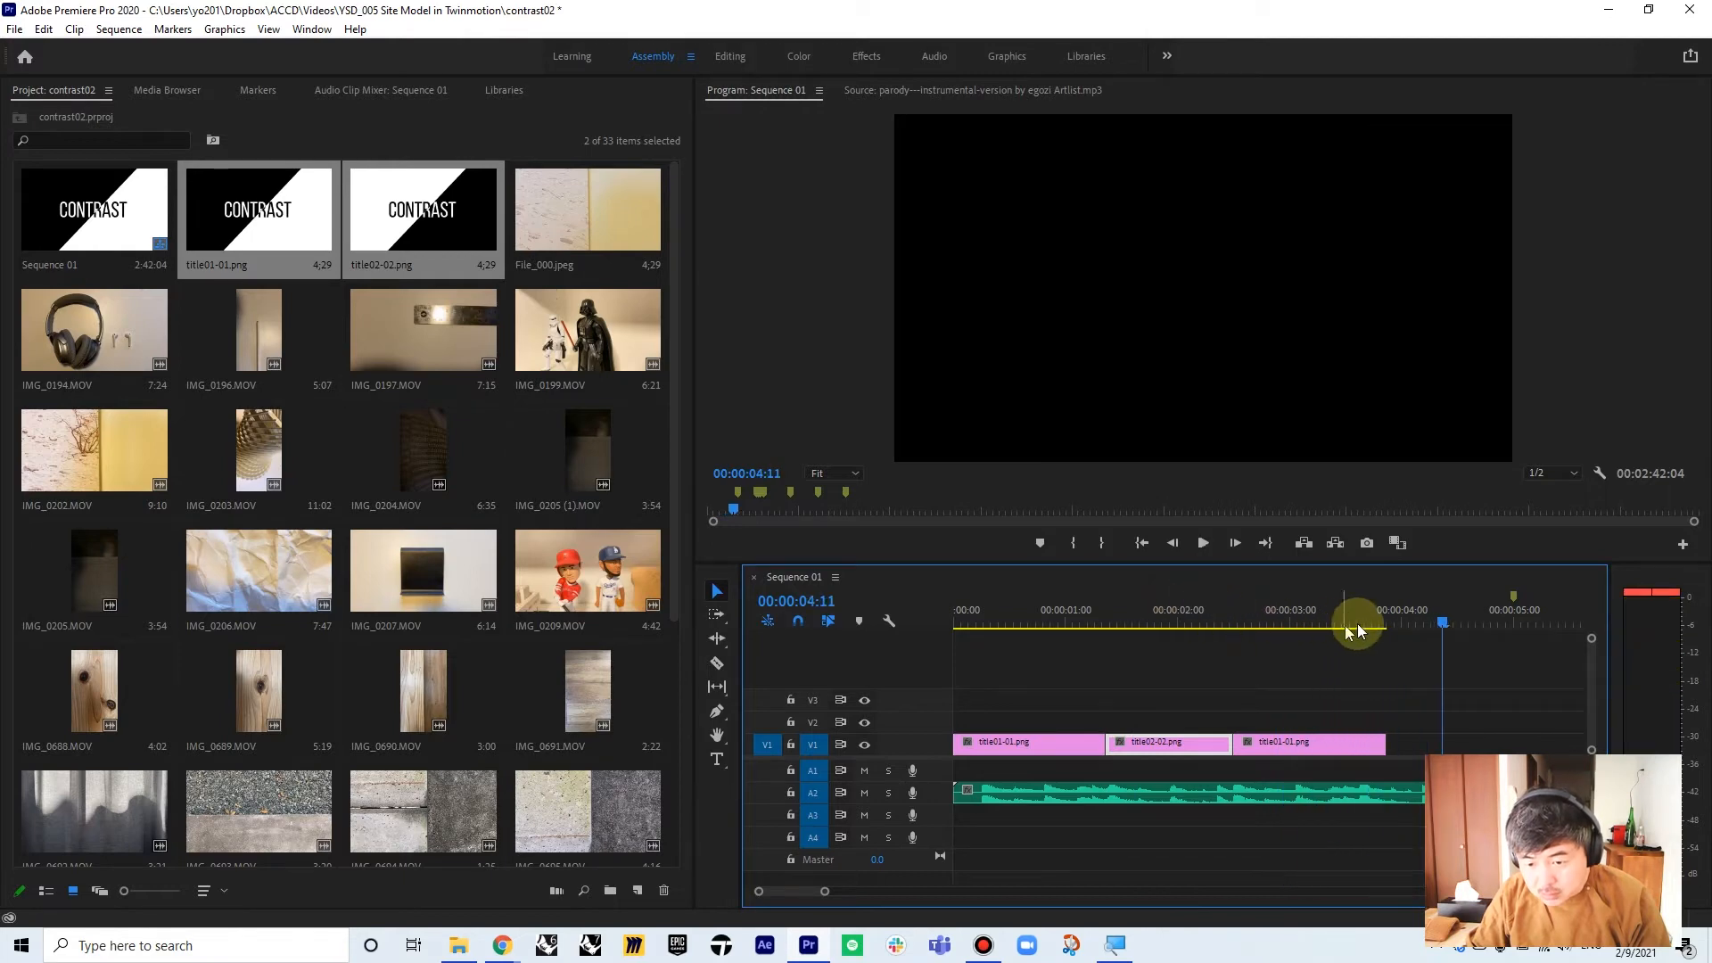
{"action": "left_click_drag", "start_coordinate": [1355, 622], "coordinate": [1361, 620]}
{"action": "key", "text": "c"}
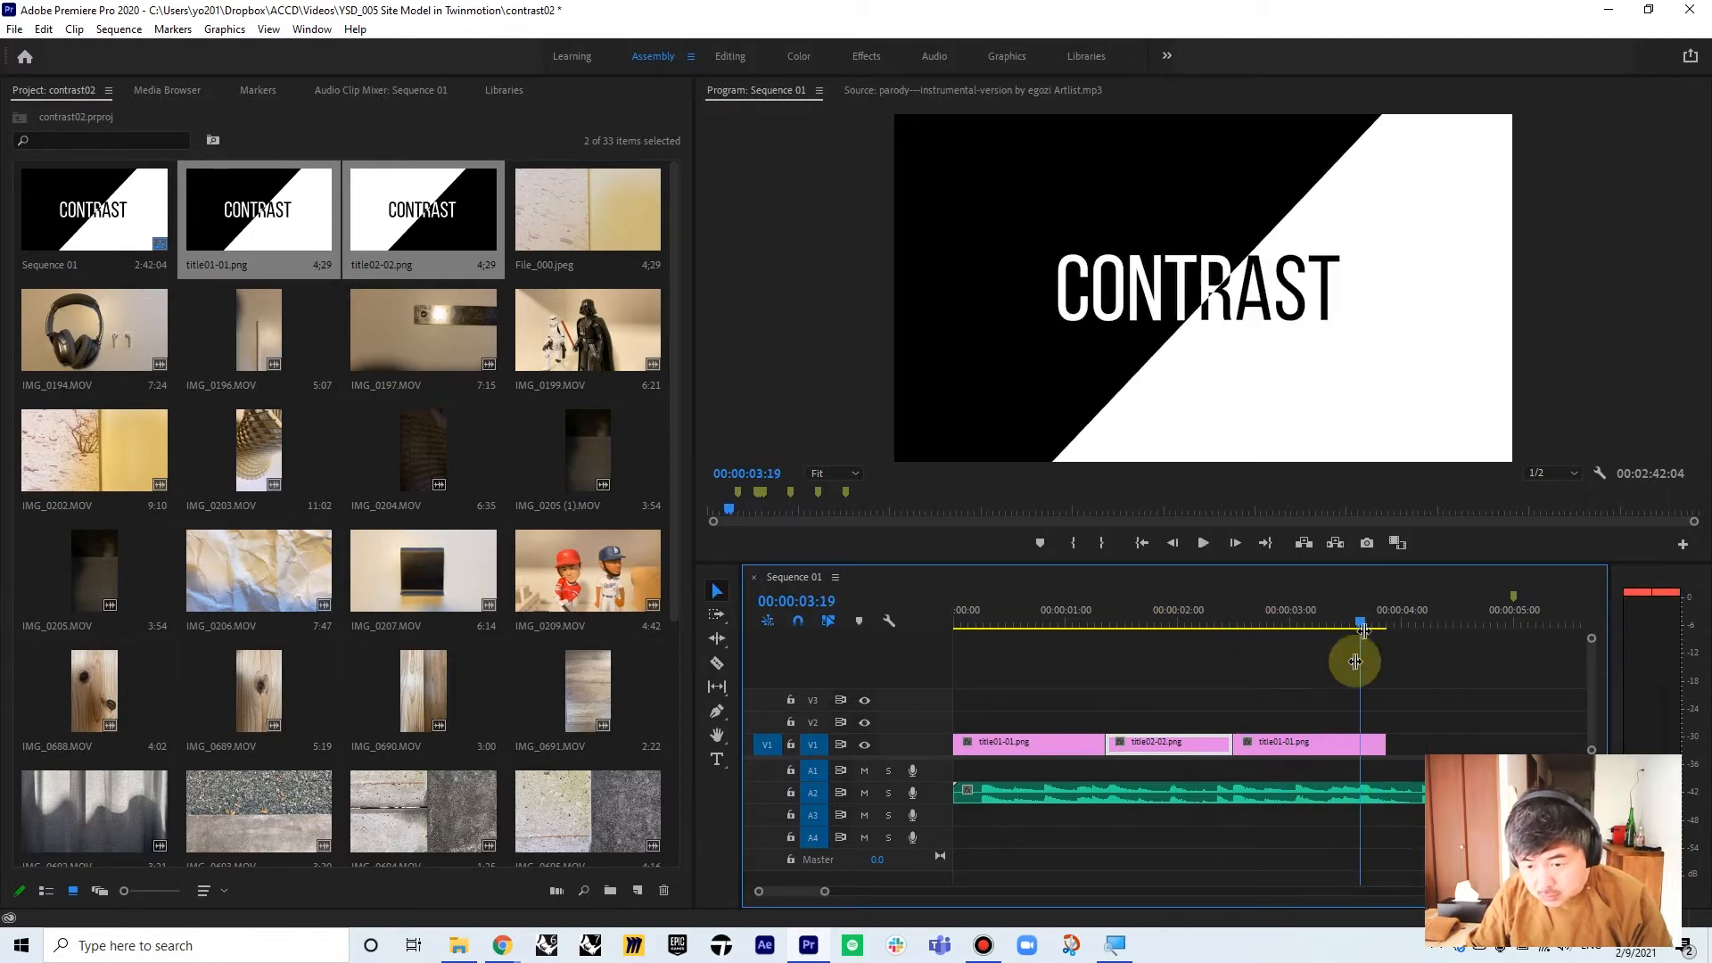
{"action": "double_click", "coordinate": [1360, 744]}
{"action": "key", "text": "v"}
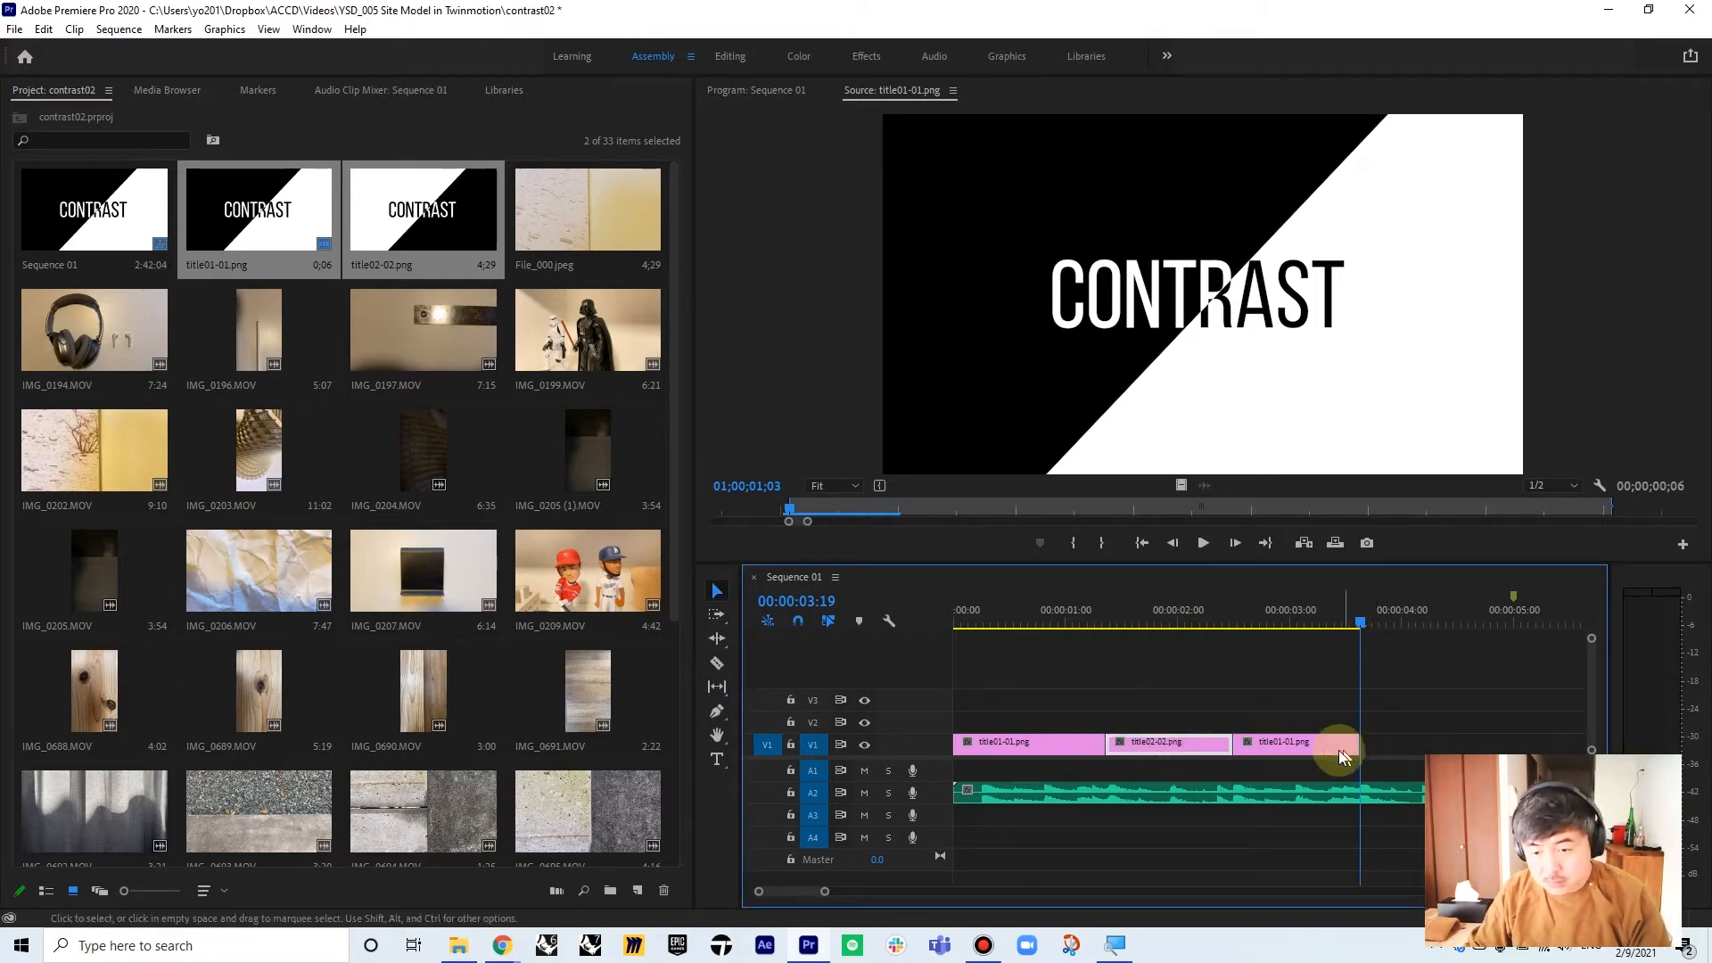
- Paste title02-02.png at 00:00:03:19, play it against the music and trim its end to about 00:00:04:05
{"action": "key", "text": "ctrl+v"}
{"action": "left_click_drag", "start_coordinate": [1364, 612], "coordinate": [963, 611]}
{"action": "key", "text": "space"}
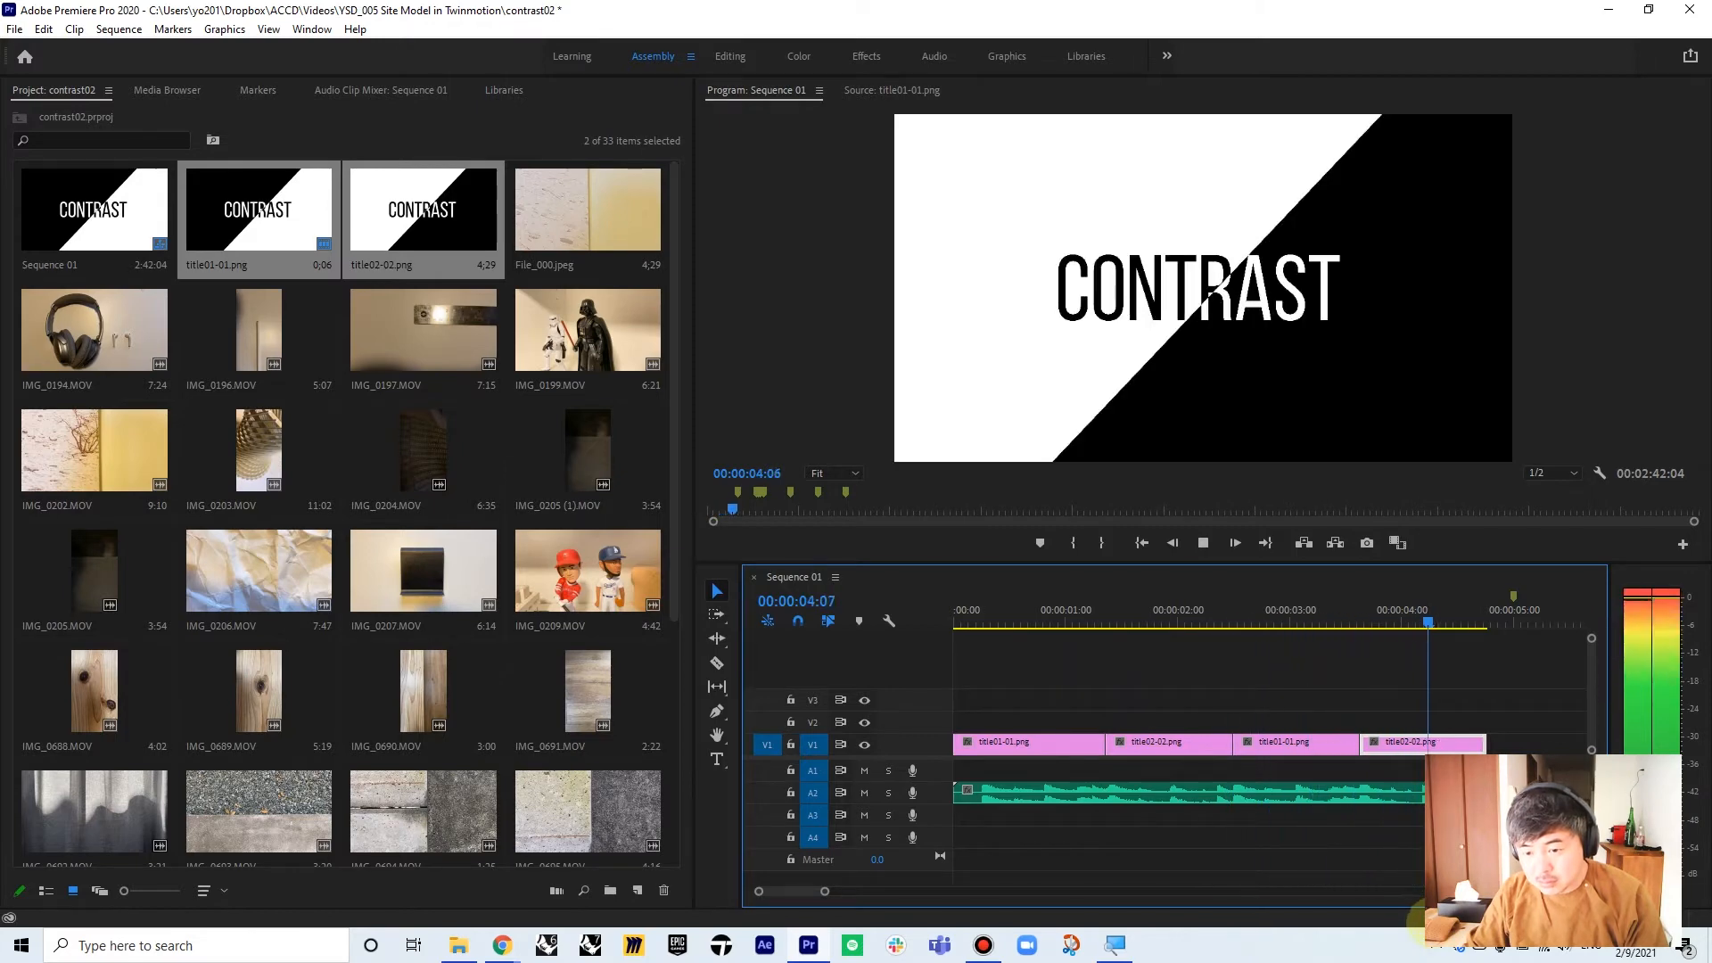
{"action": "key", "text": "space"}
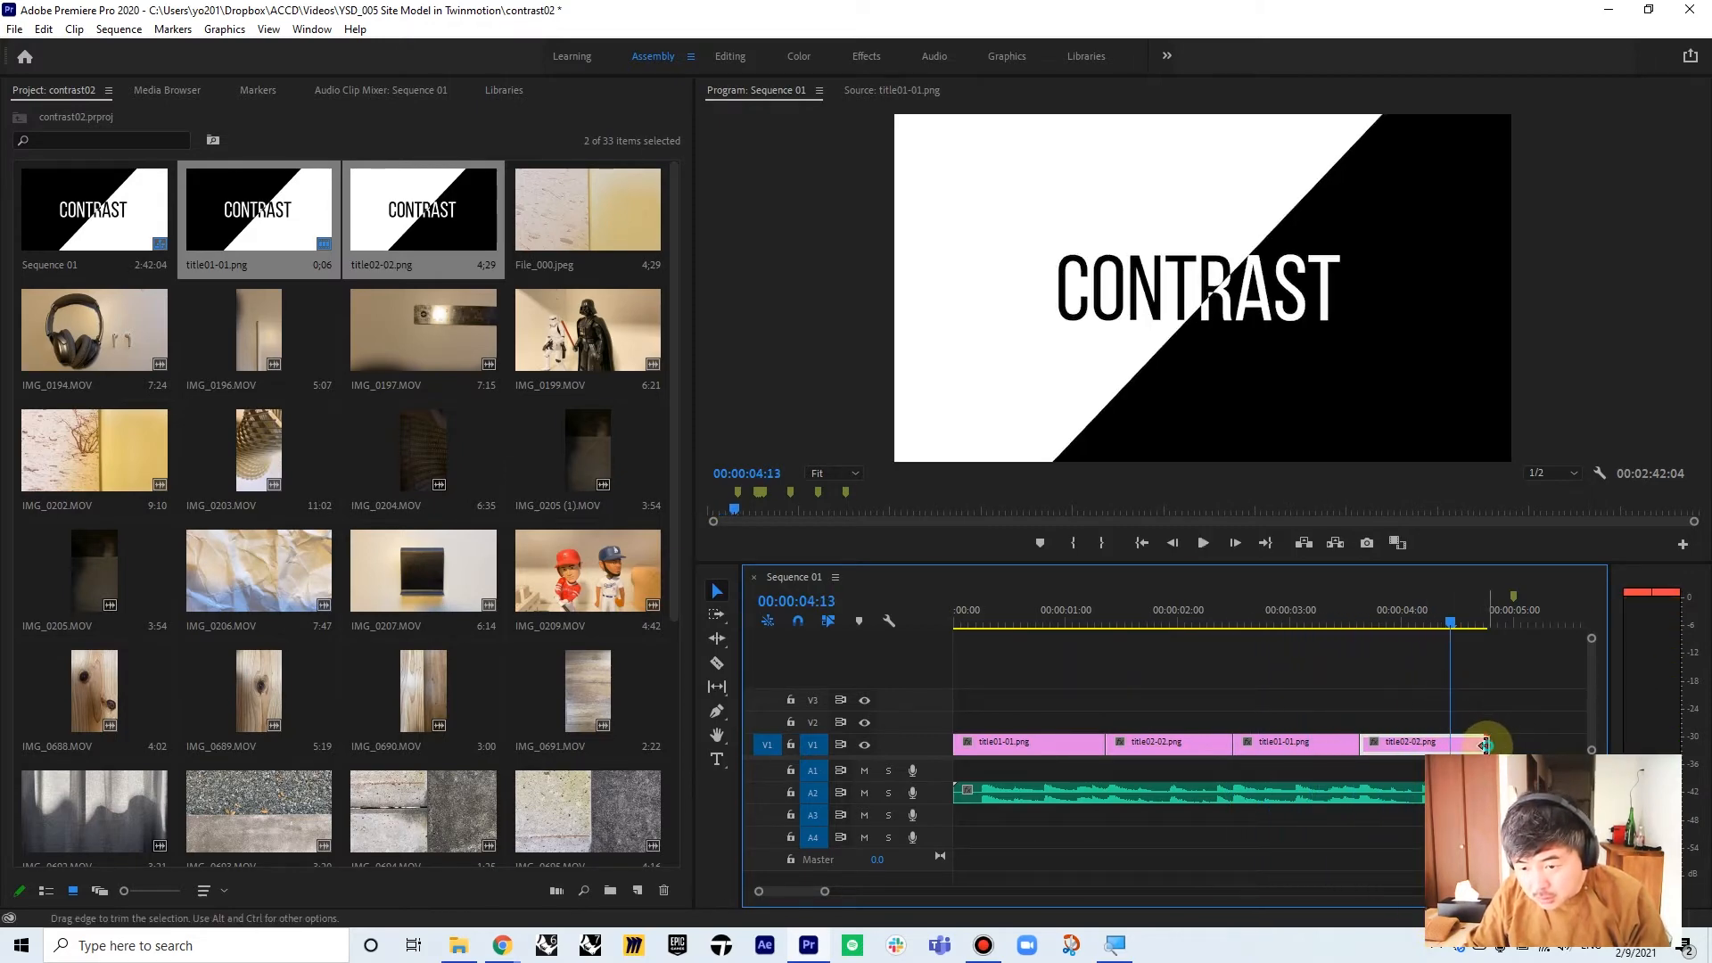
{"action": "left_click_drag", "start_coordinate": [1485, 745], "coordinate": [1421, 746]}
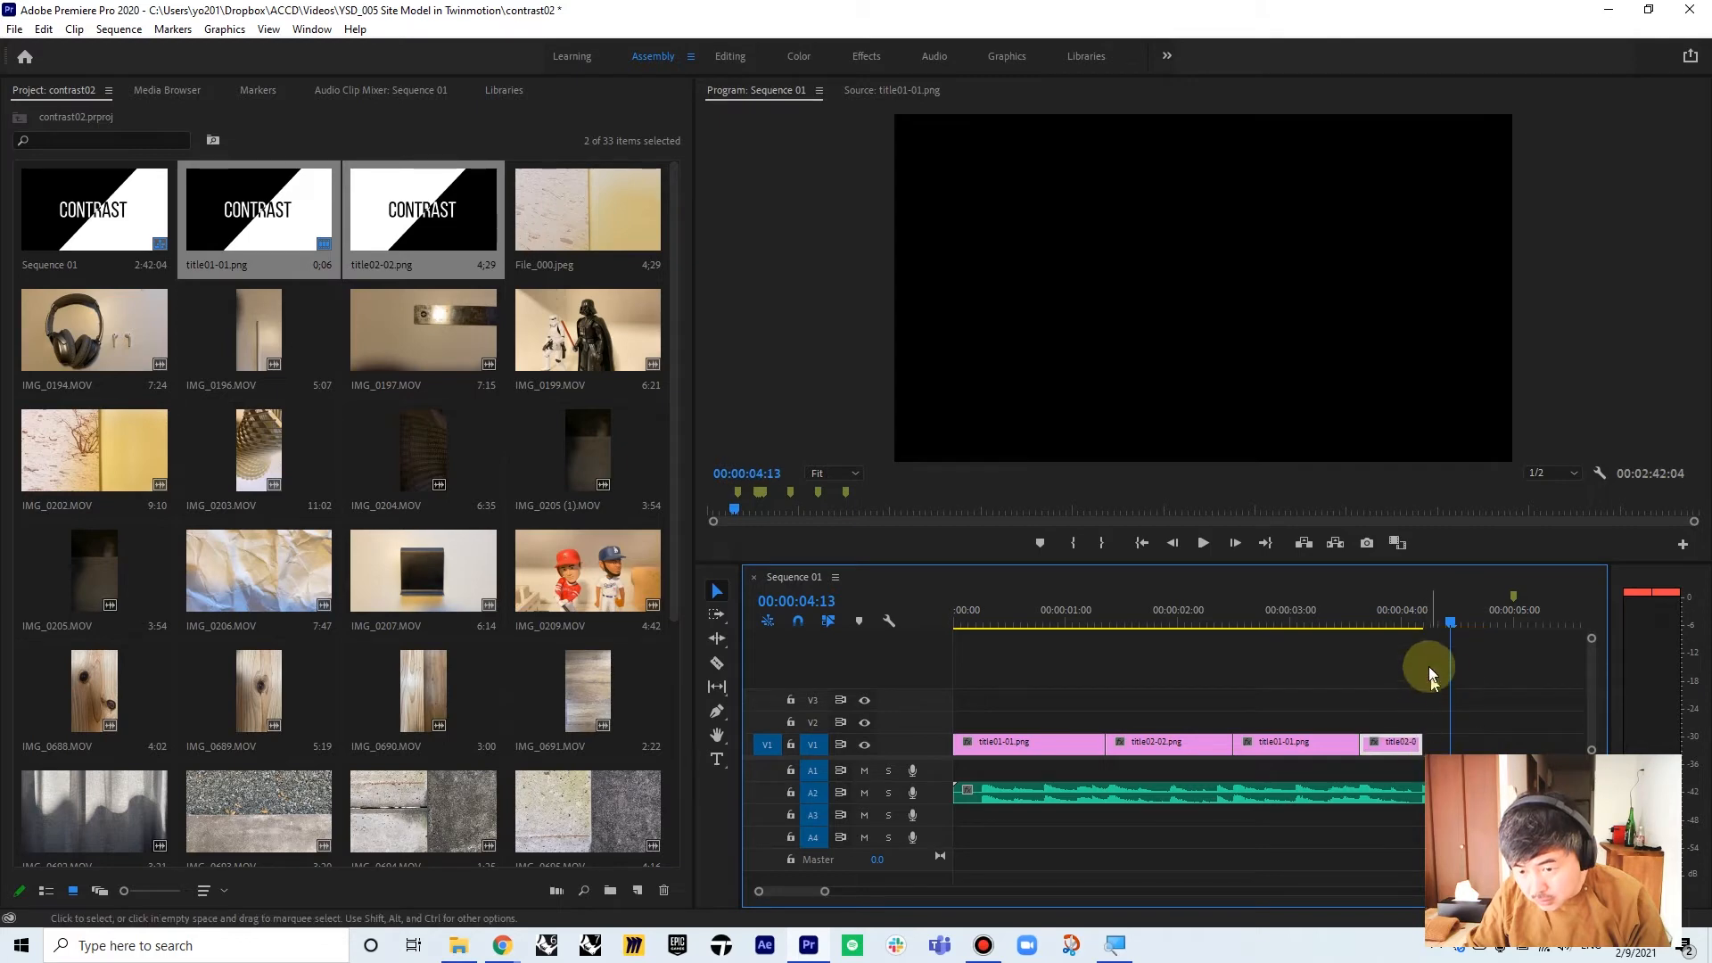
{"action": "left_click", "coordinate": [1419, 624]}
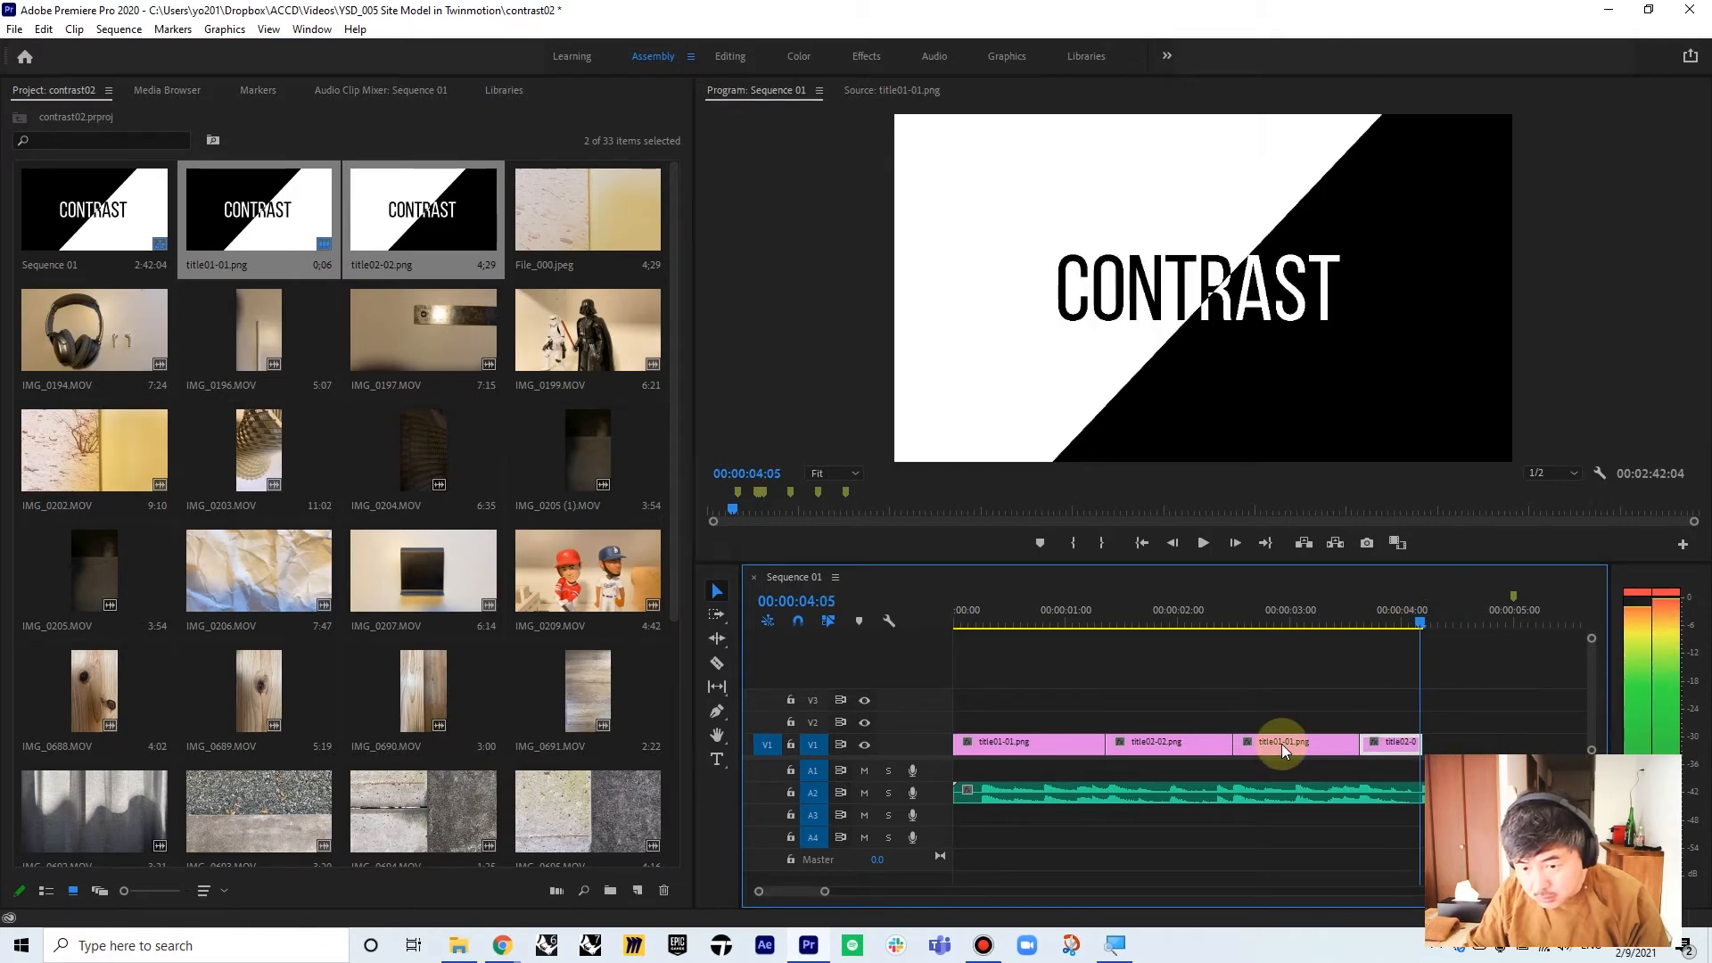
- Try to insert the second title01-01.png clip directly after the last title02-02.png clip
{"action": "left_click_drag", "start_coordinate": [1281, 742], "coordinate": [1463, 747]}
{"action": "key", "text": "ctrl"}
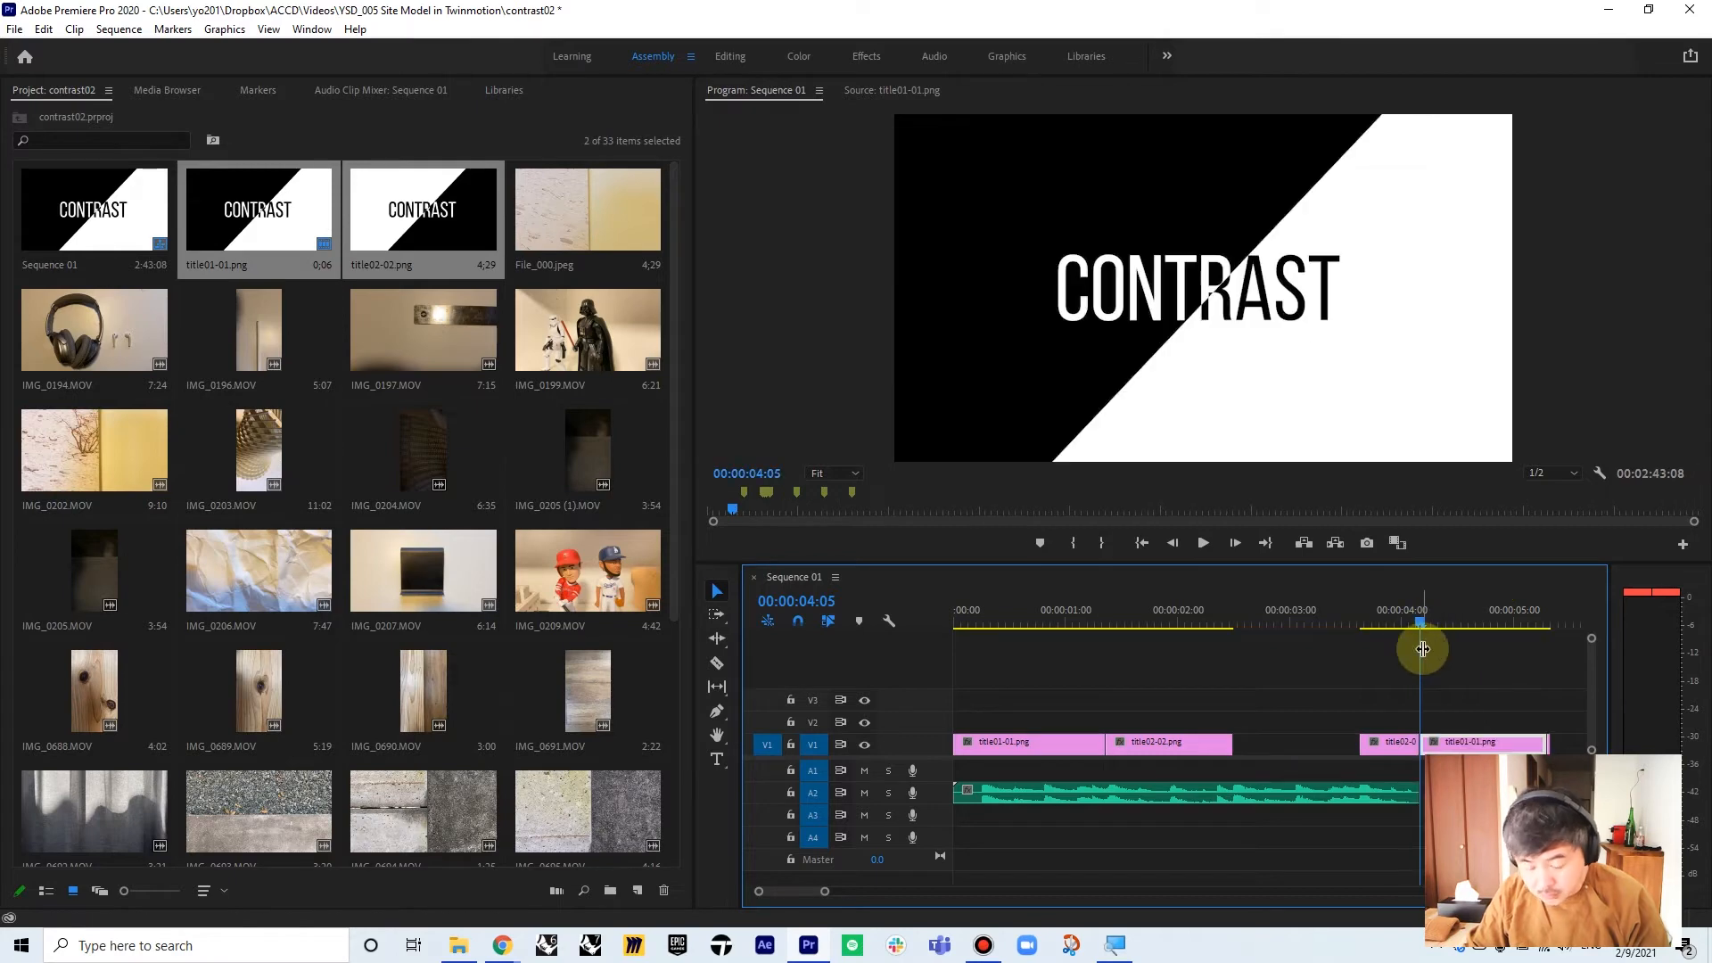
{"action": "key", "text": "ctrl+z"}
- Copy the second title01-01.png clip to 00:00:04:05 and cut off its end at the 00:00:05:00 marker
{"action": "left_click", "coordinate": [1348, 740]}
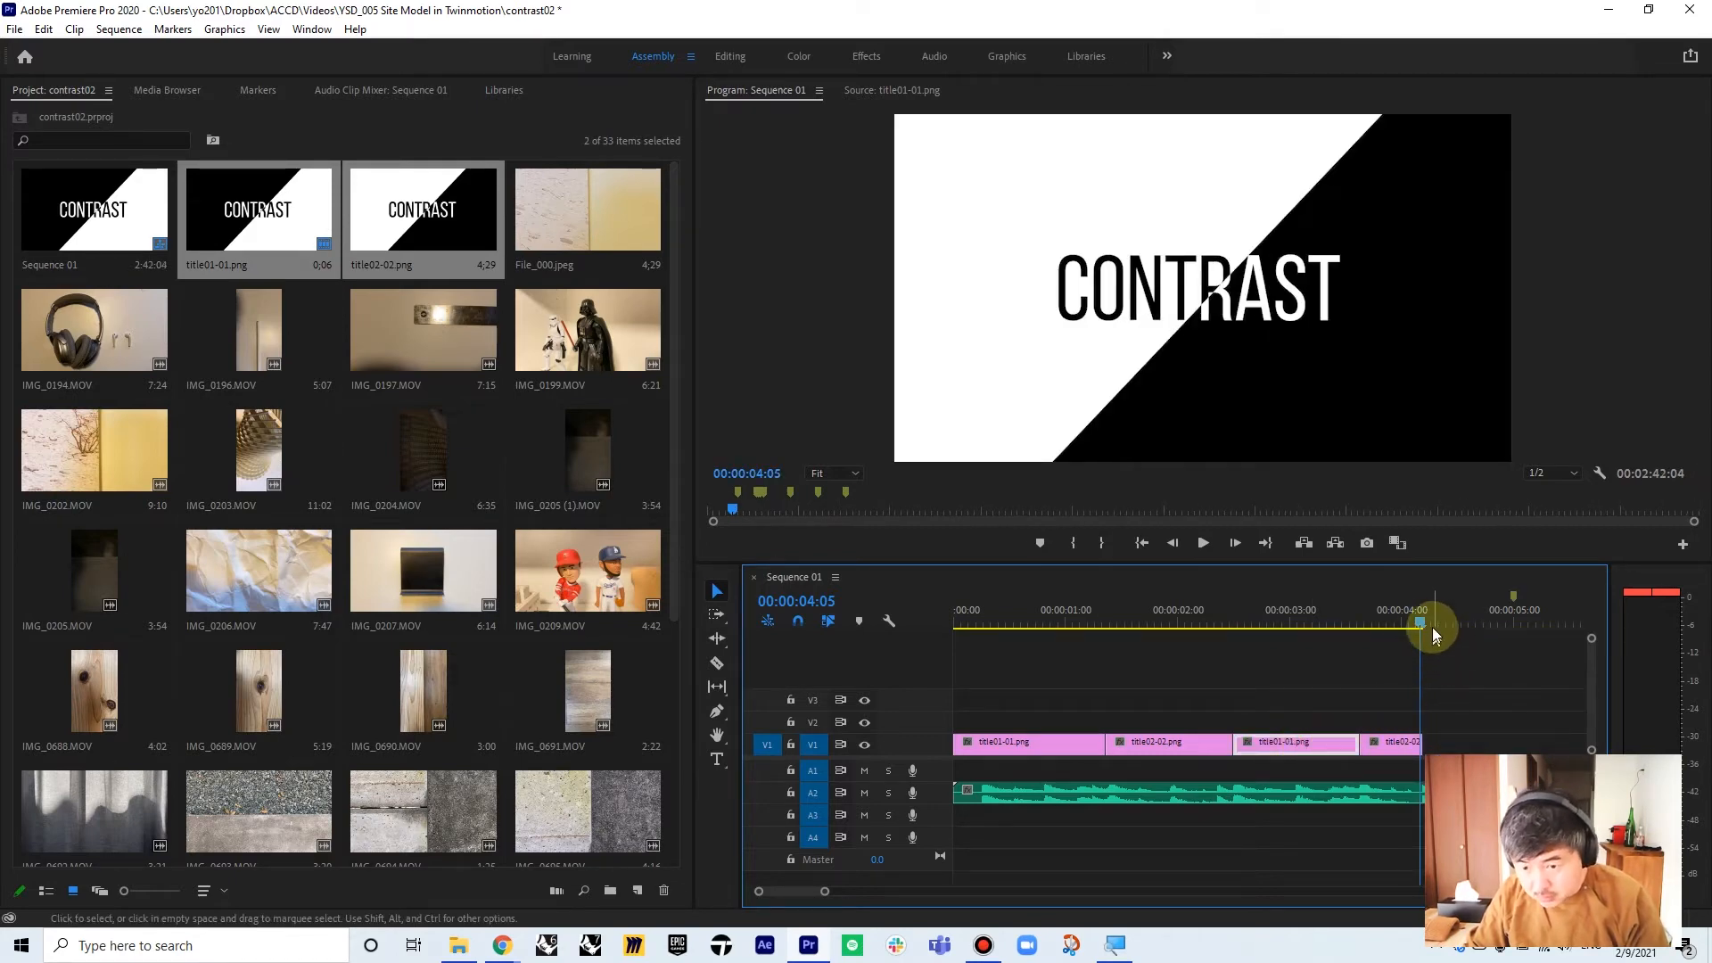
{"action": "key", "text": "ctrl+v"}
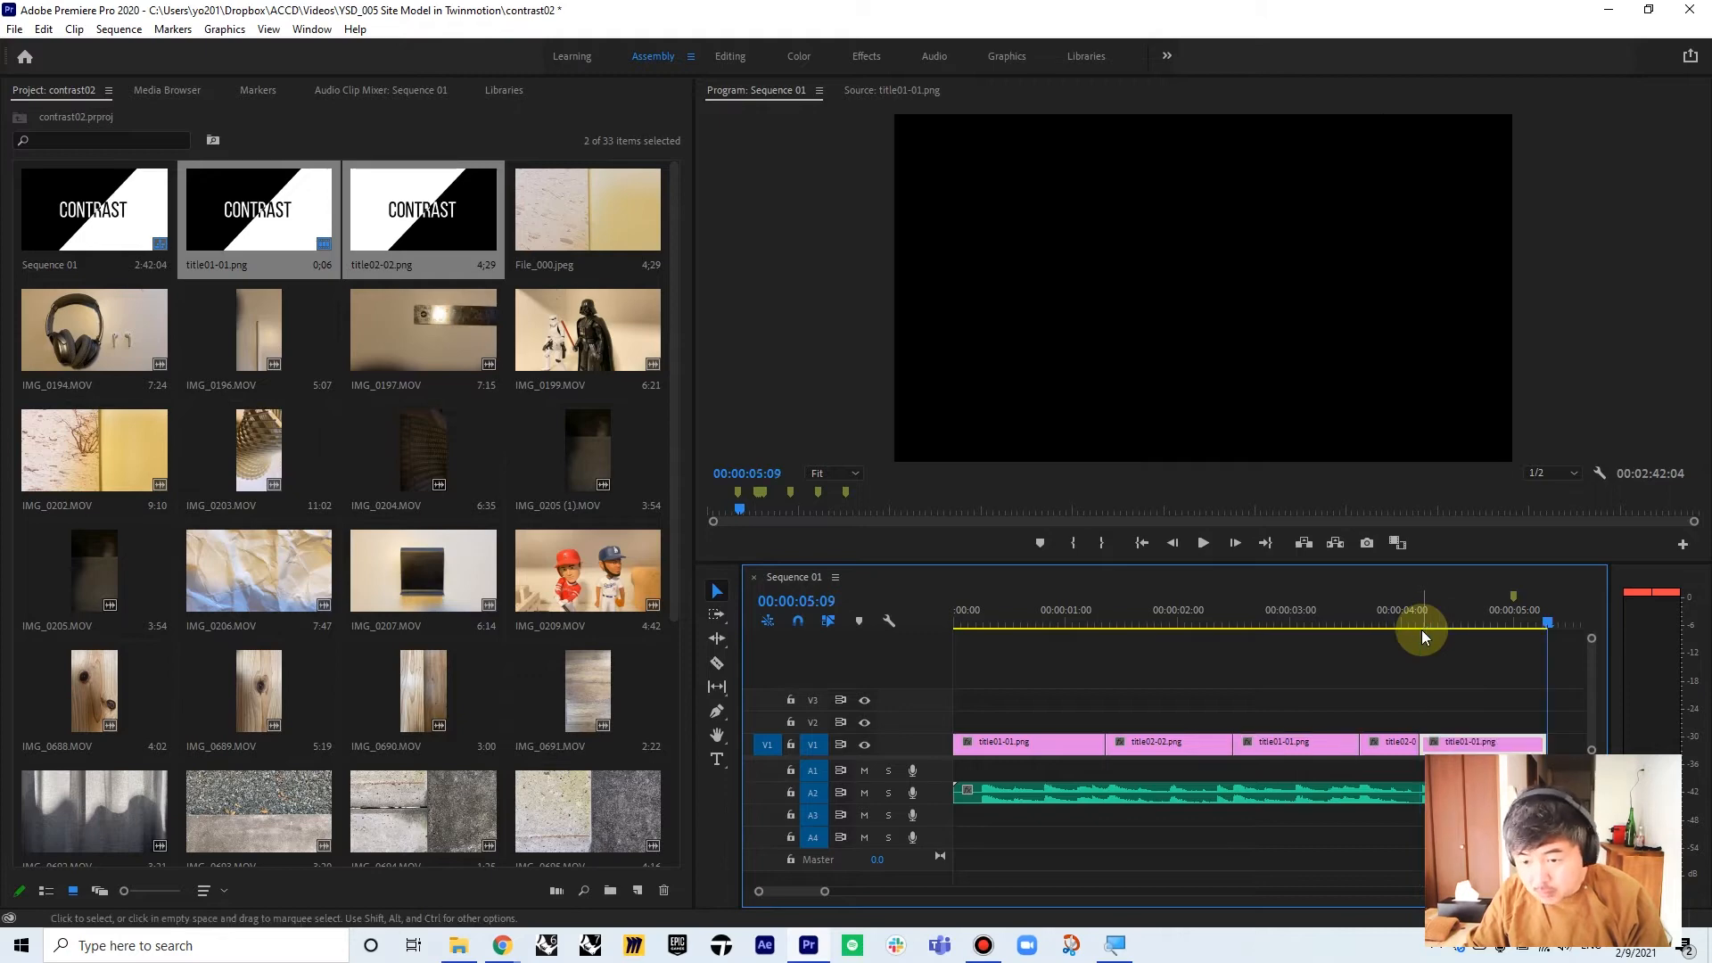
{"action": "left_click", "coordinate": [1513, 624]}
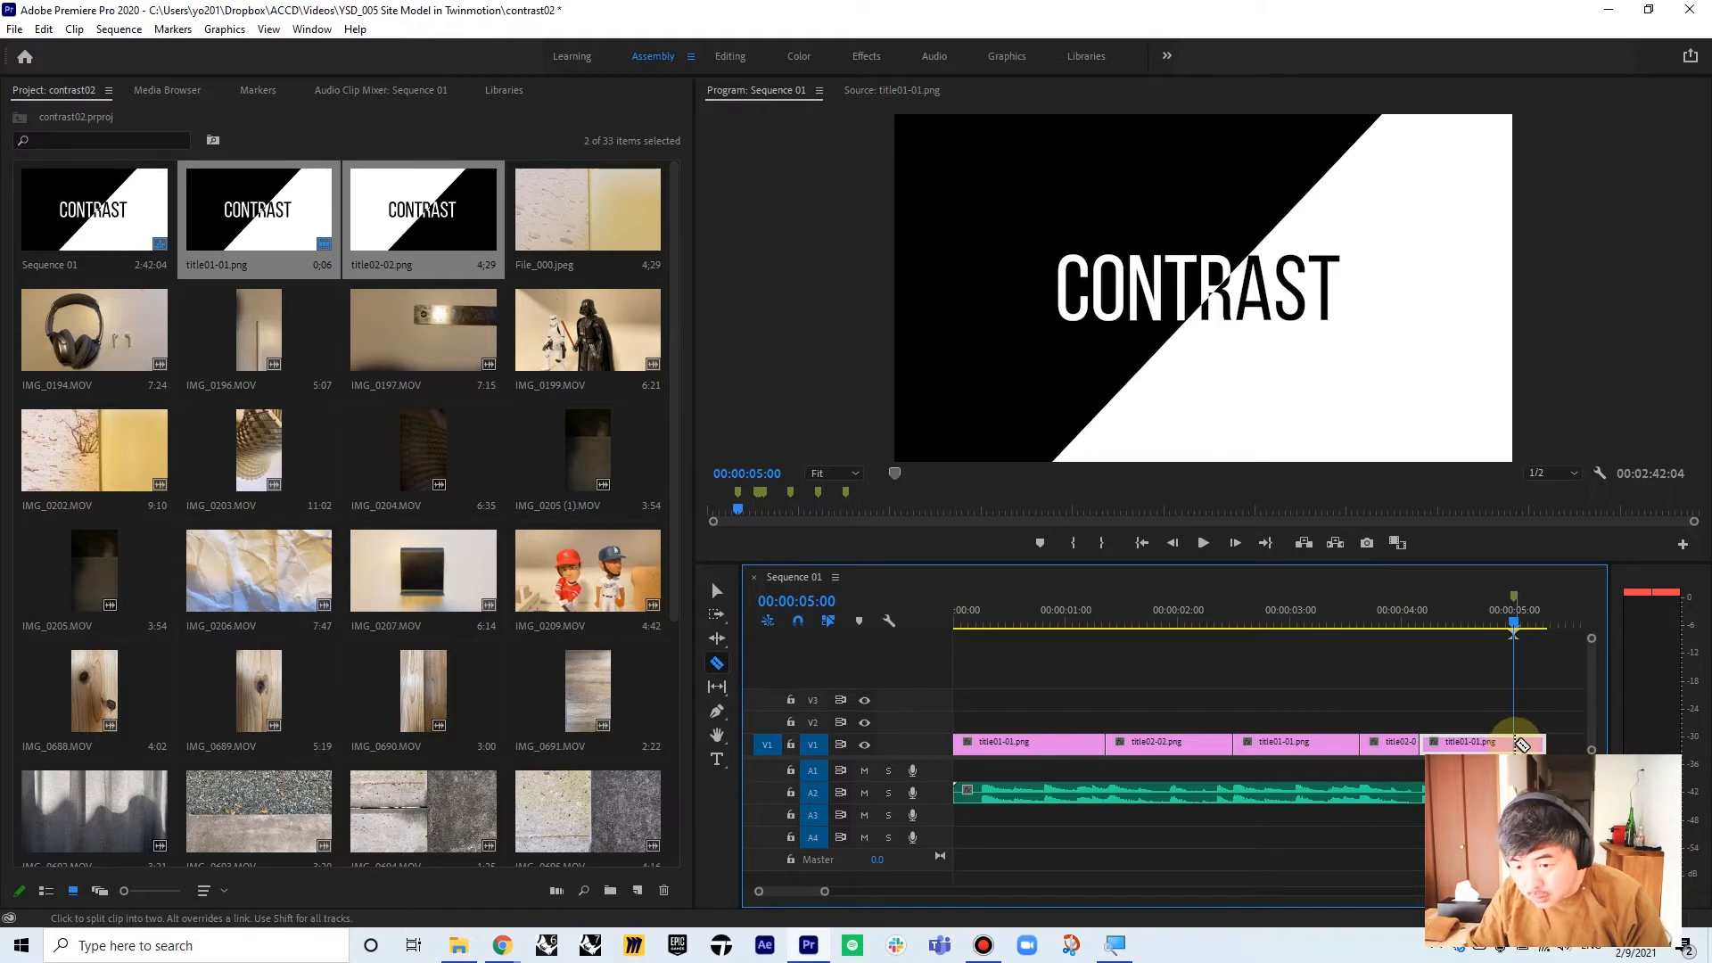
{"action": "left_click", "coordinate": [1515, 746]}
{"action": "key", "text": "v"}
{"action": "left_click", "coordinate": [1530, 744]}
{"action": "key", "text": "Delete"}
- Play the alternating title sequence from the beginning to check its cuts against the music
{"action": "key", "text": "backslash"}
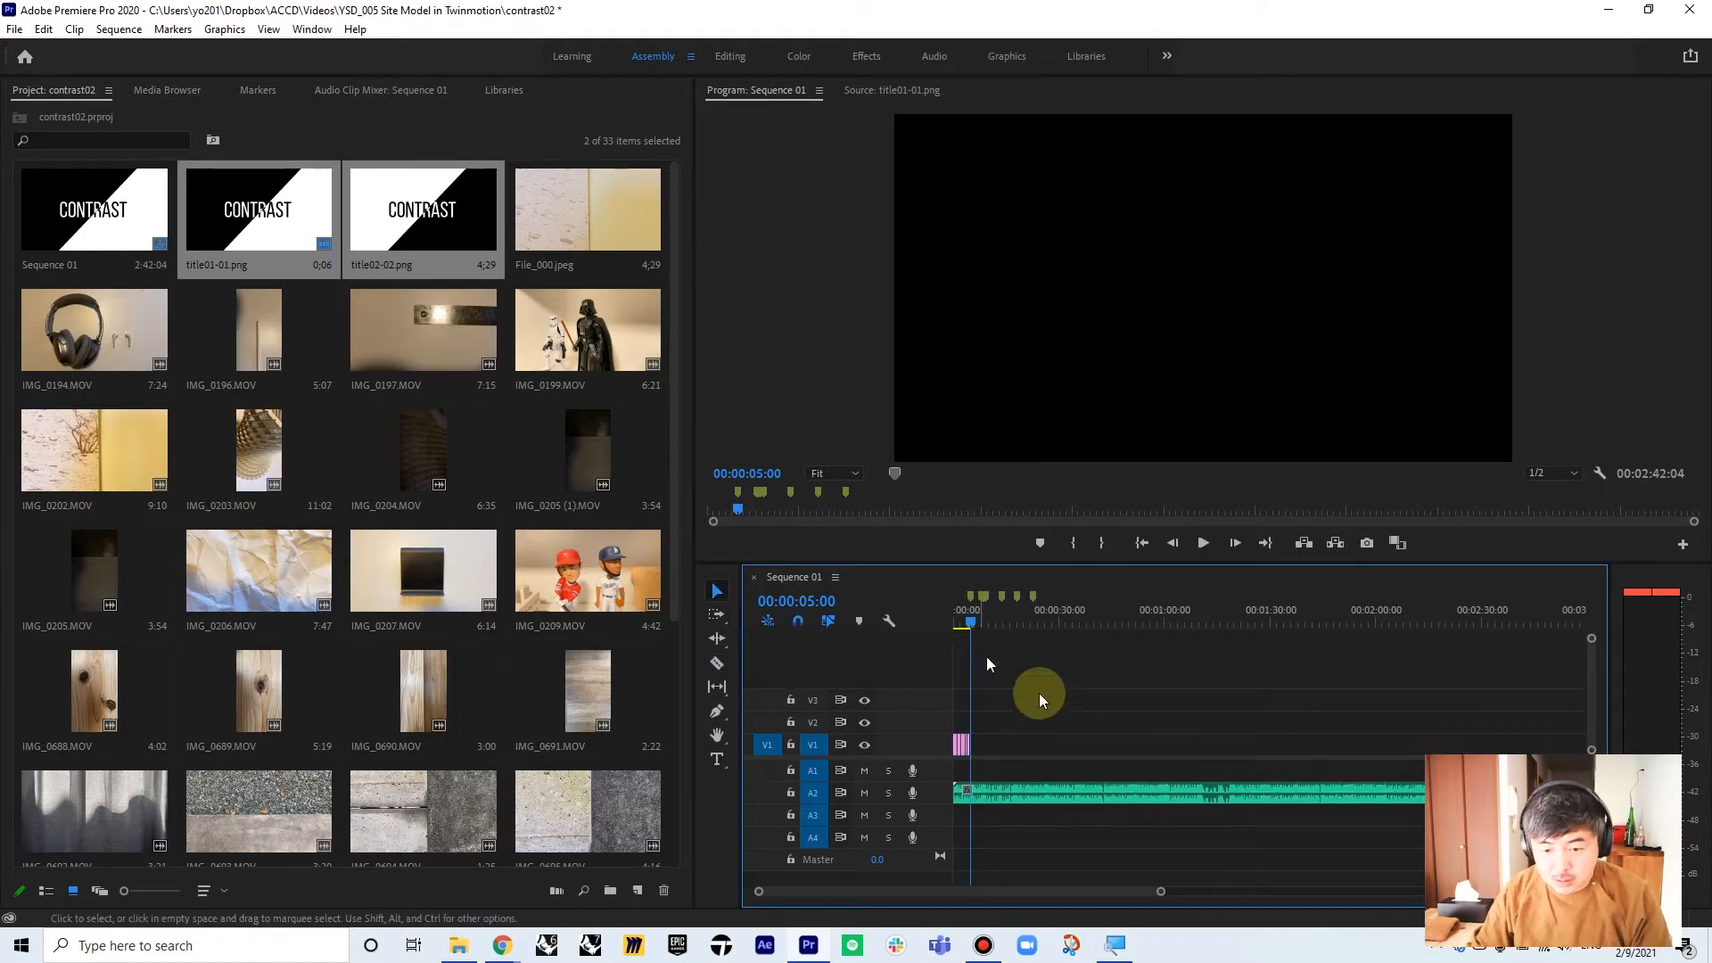
{"action": "left_click_drag", "start_coordinate": [1161, 890], "coordinate": [855, 896]}
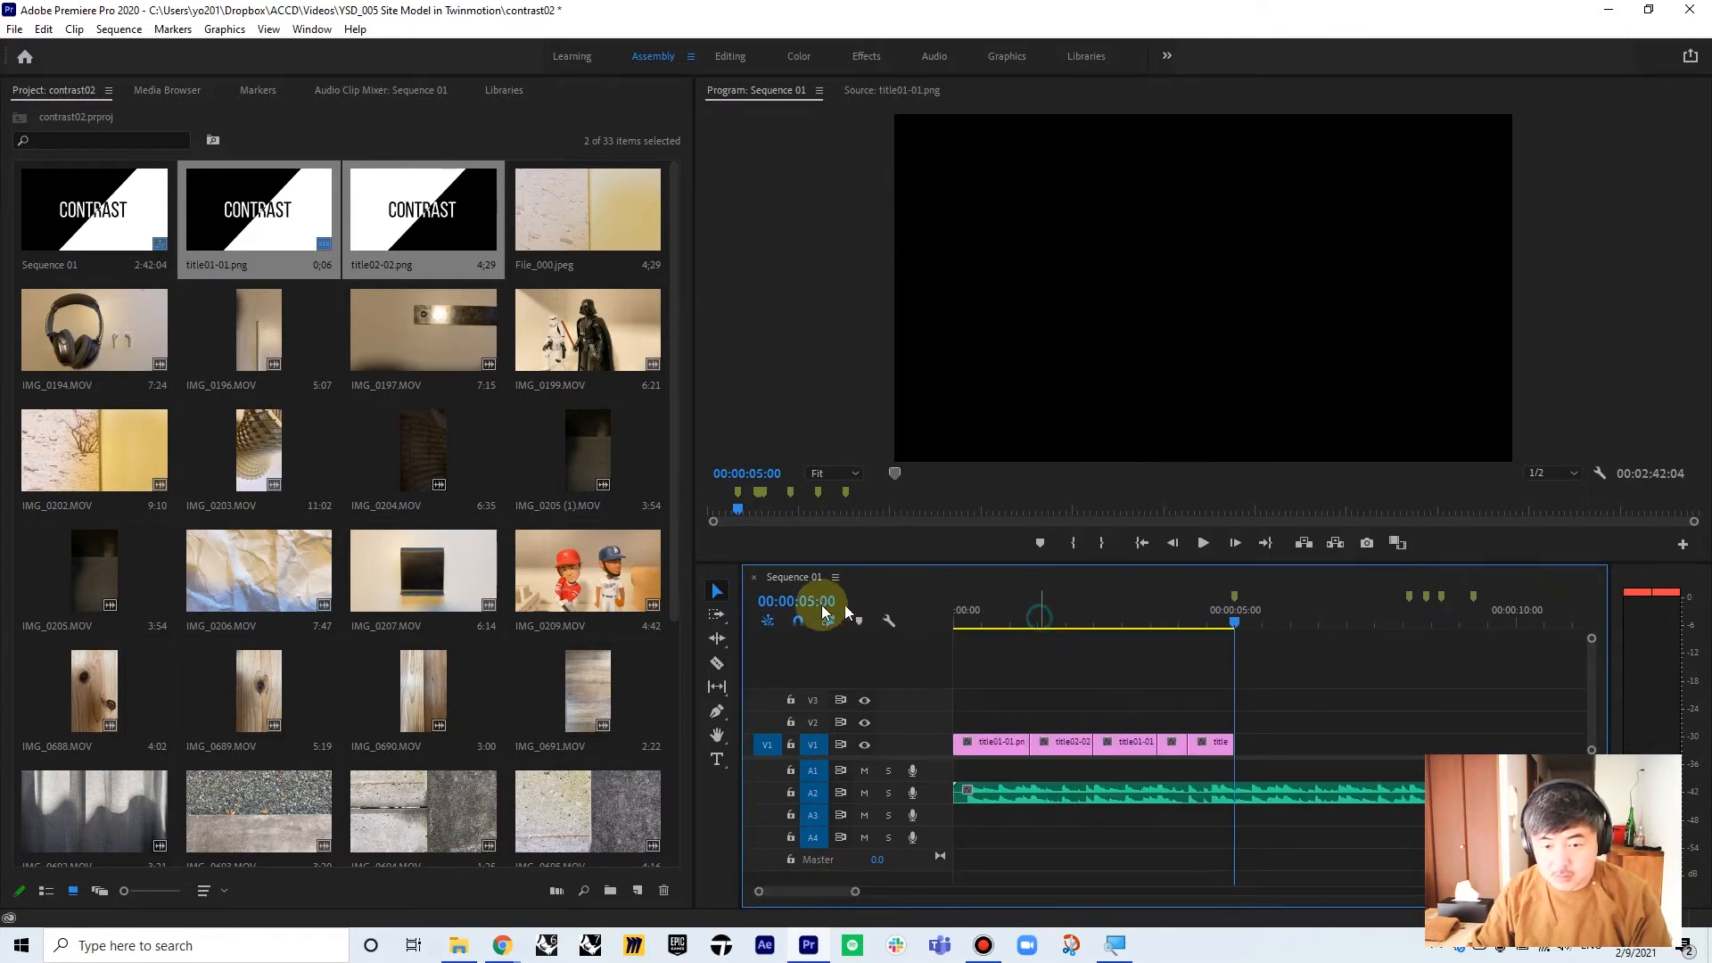
{"action": "left_click", "coordinate": [957, 615]}
{"action": "key", "text": "space"}
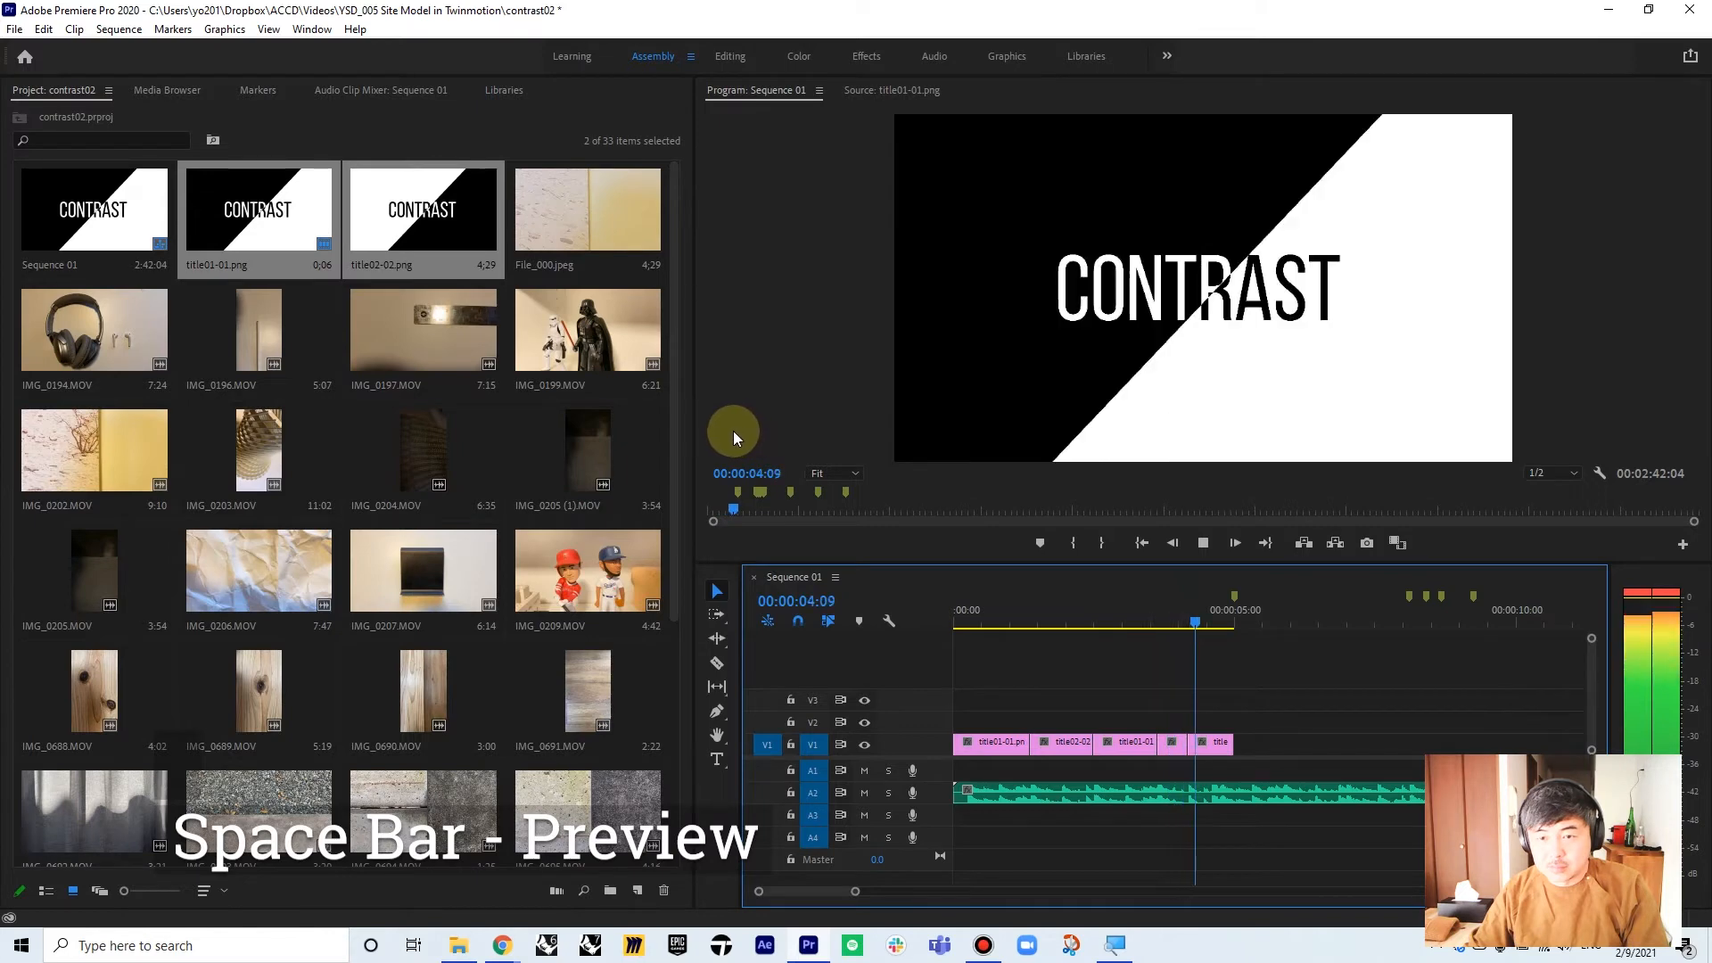
{"action": "key", "text": "space"}
- Place the playhead at 00:00:04:28 and look through the project's footage clips
{"action": "left_click", "coordinate": [1233, 624]}
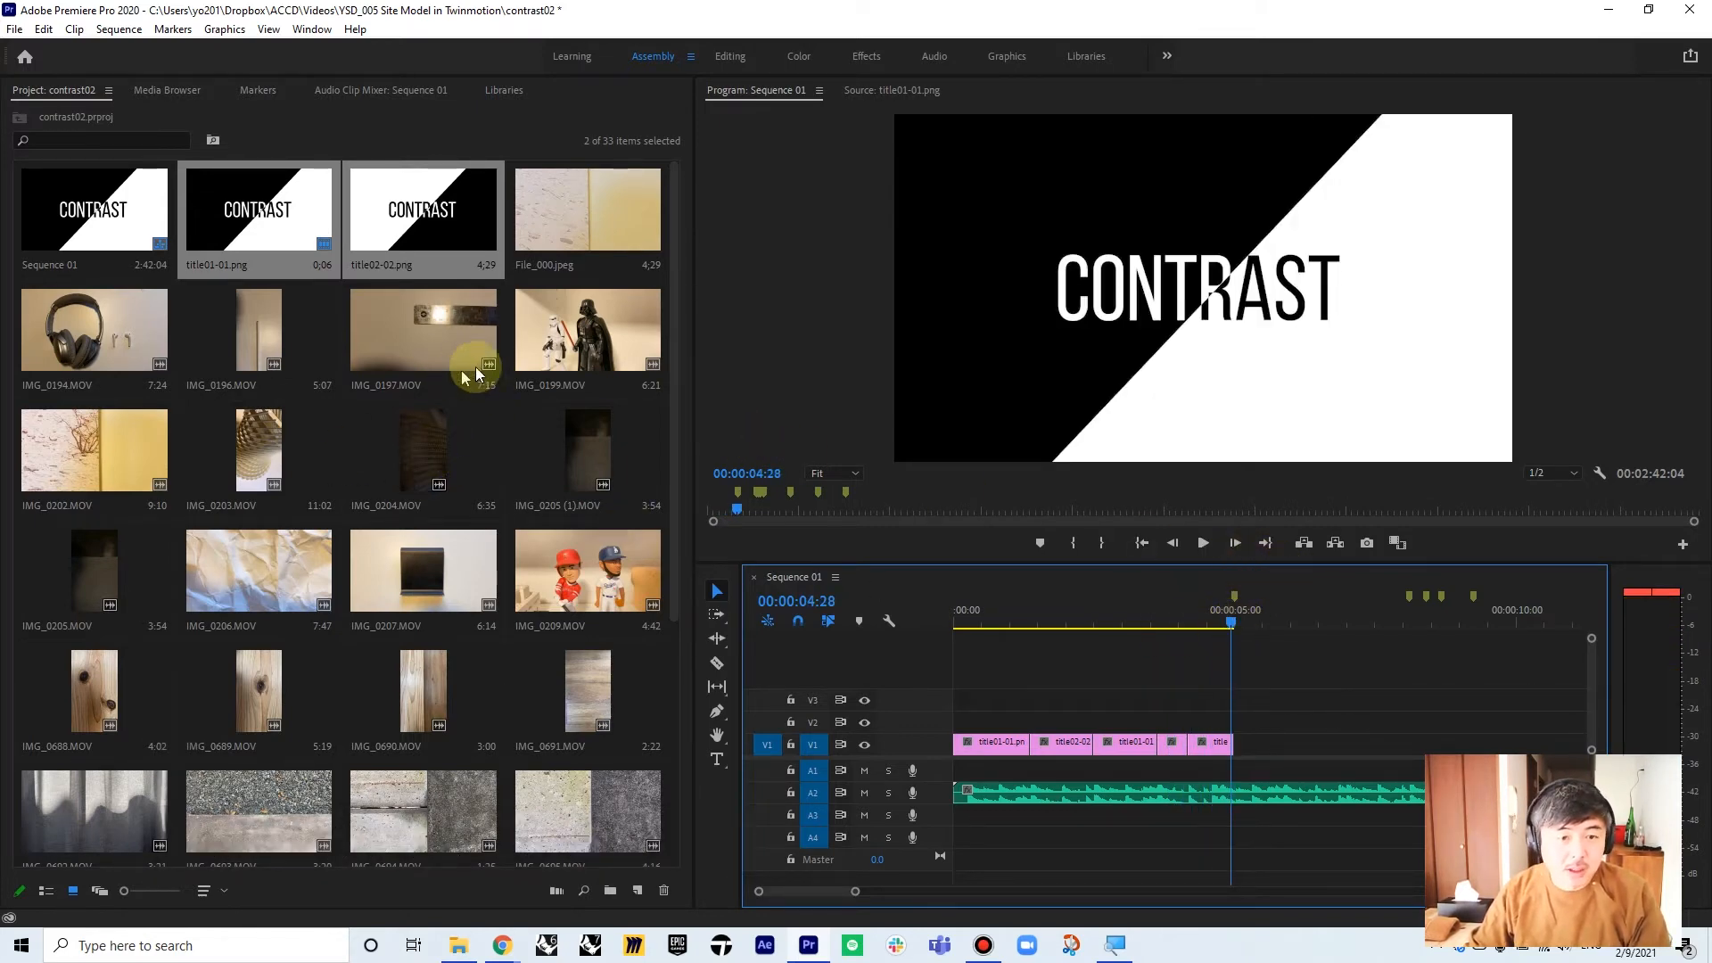
{"action": "scroll", "coordinate": [465, 472], "scroll_direction": "down", "scroll_amount": 2}
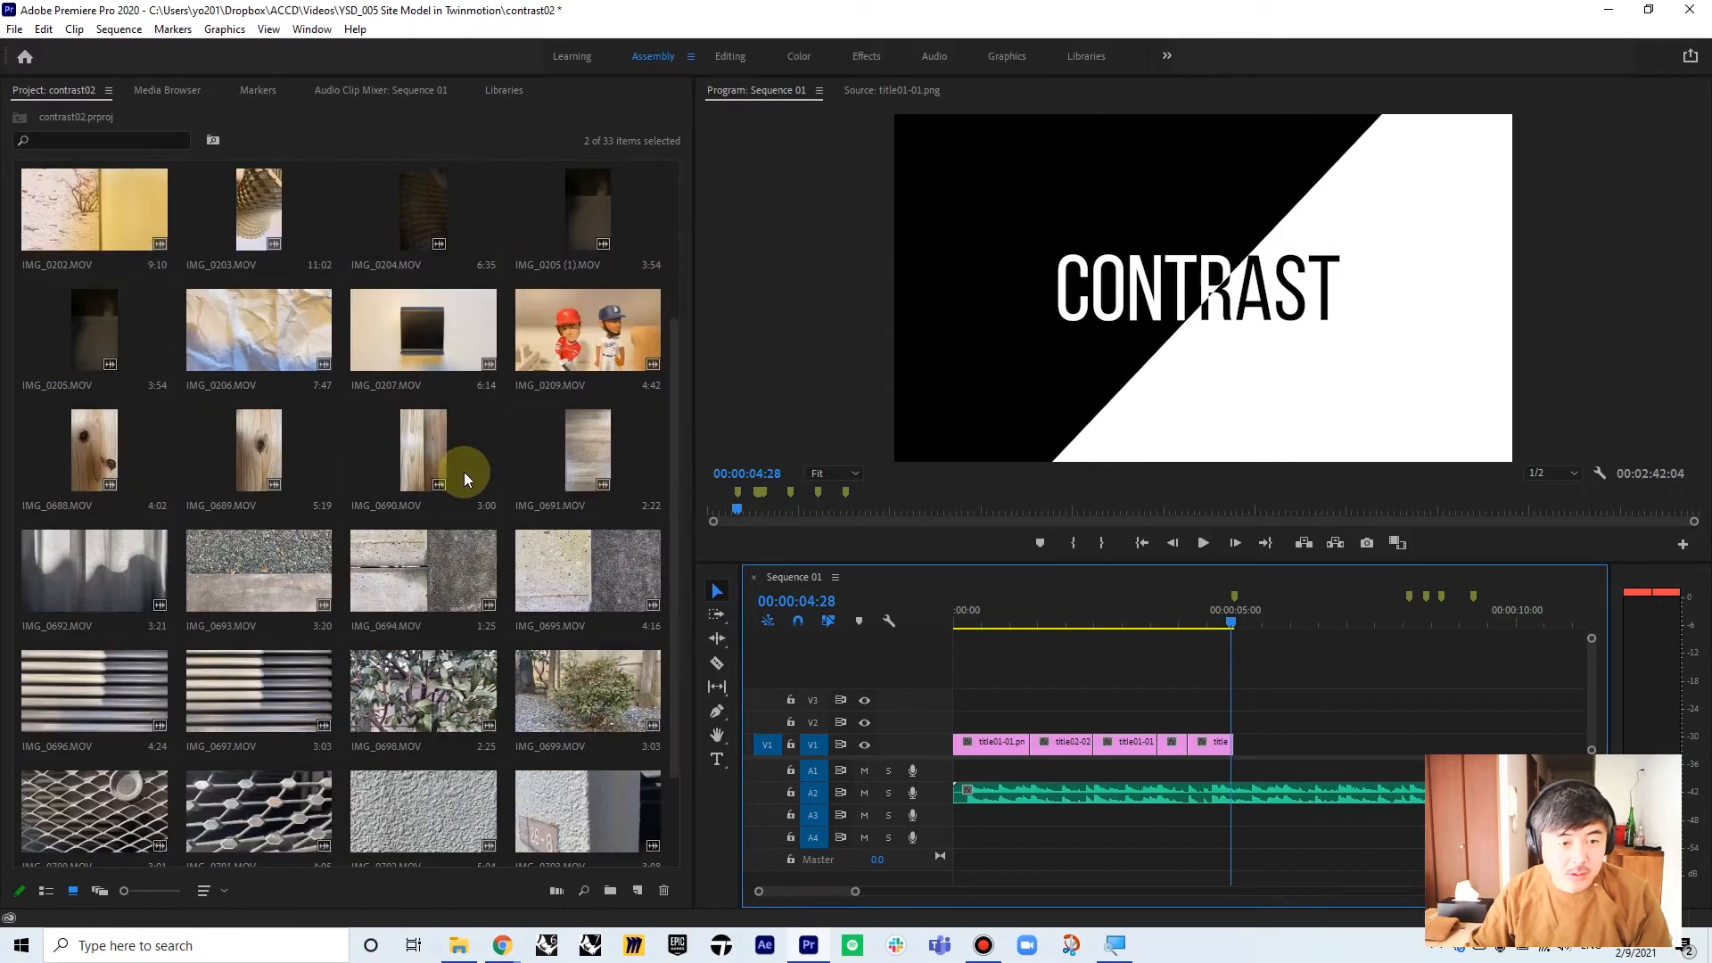
{"action": "scroll", "coordinate": [463, 473], "scroll_direction": "up", "scroll_amount": 2}
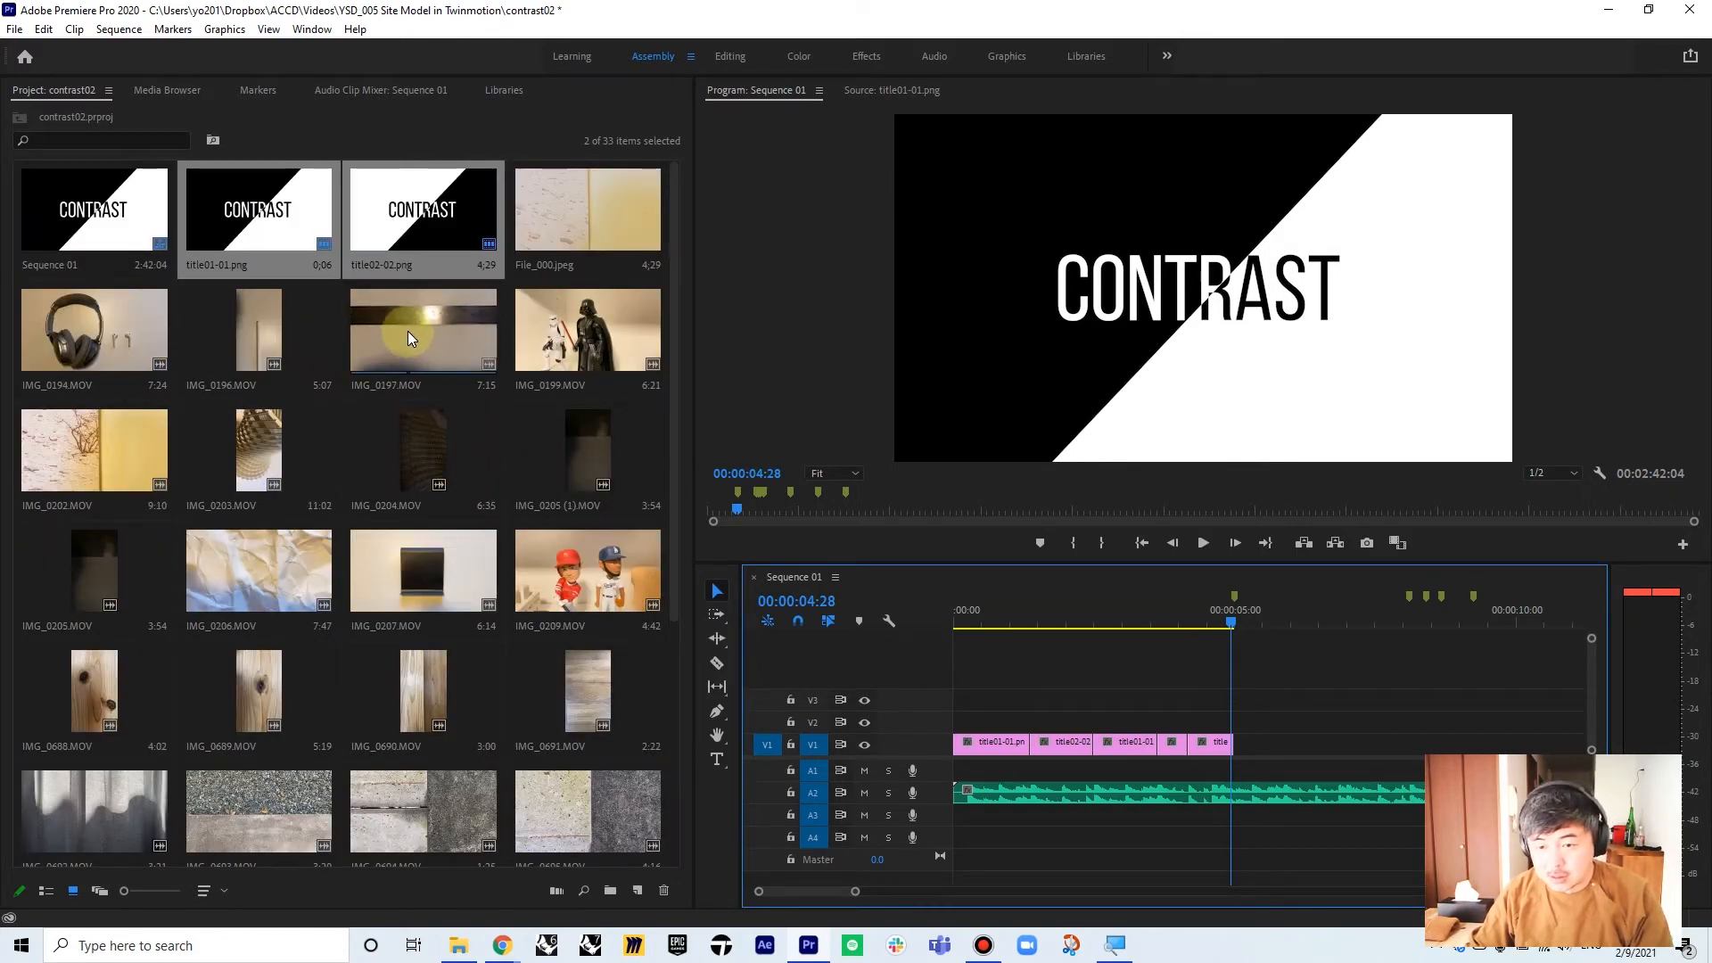
- Add the IMG_0698.MOV footage clip to track V1 directly after the last title clip
{"action": "scroll", "coordinate": [510, 533], "scroll_direction": "down", "scroll_amount": 2}
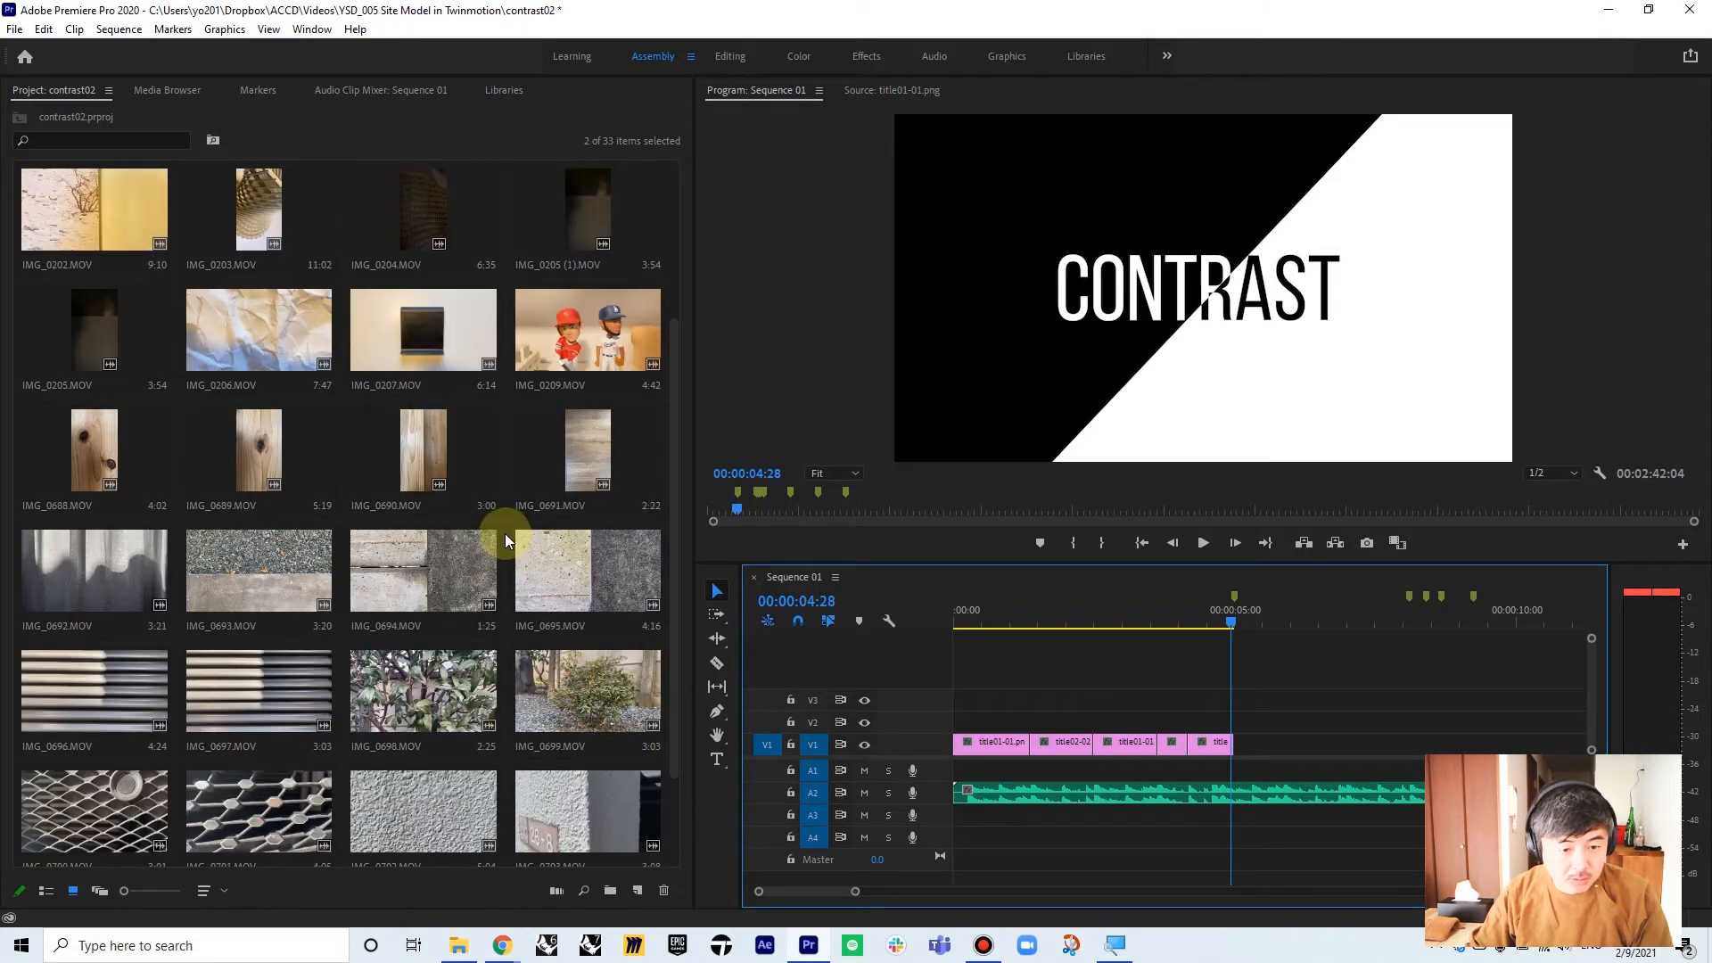
{"action": "scroll", "coordinate": [498, 591], "scroll_direction": "down", "scroll_amount": 1}
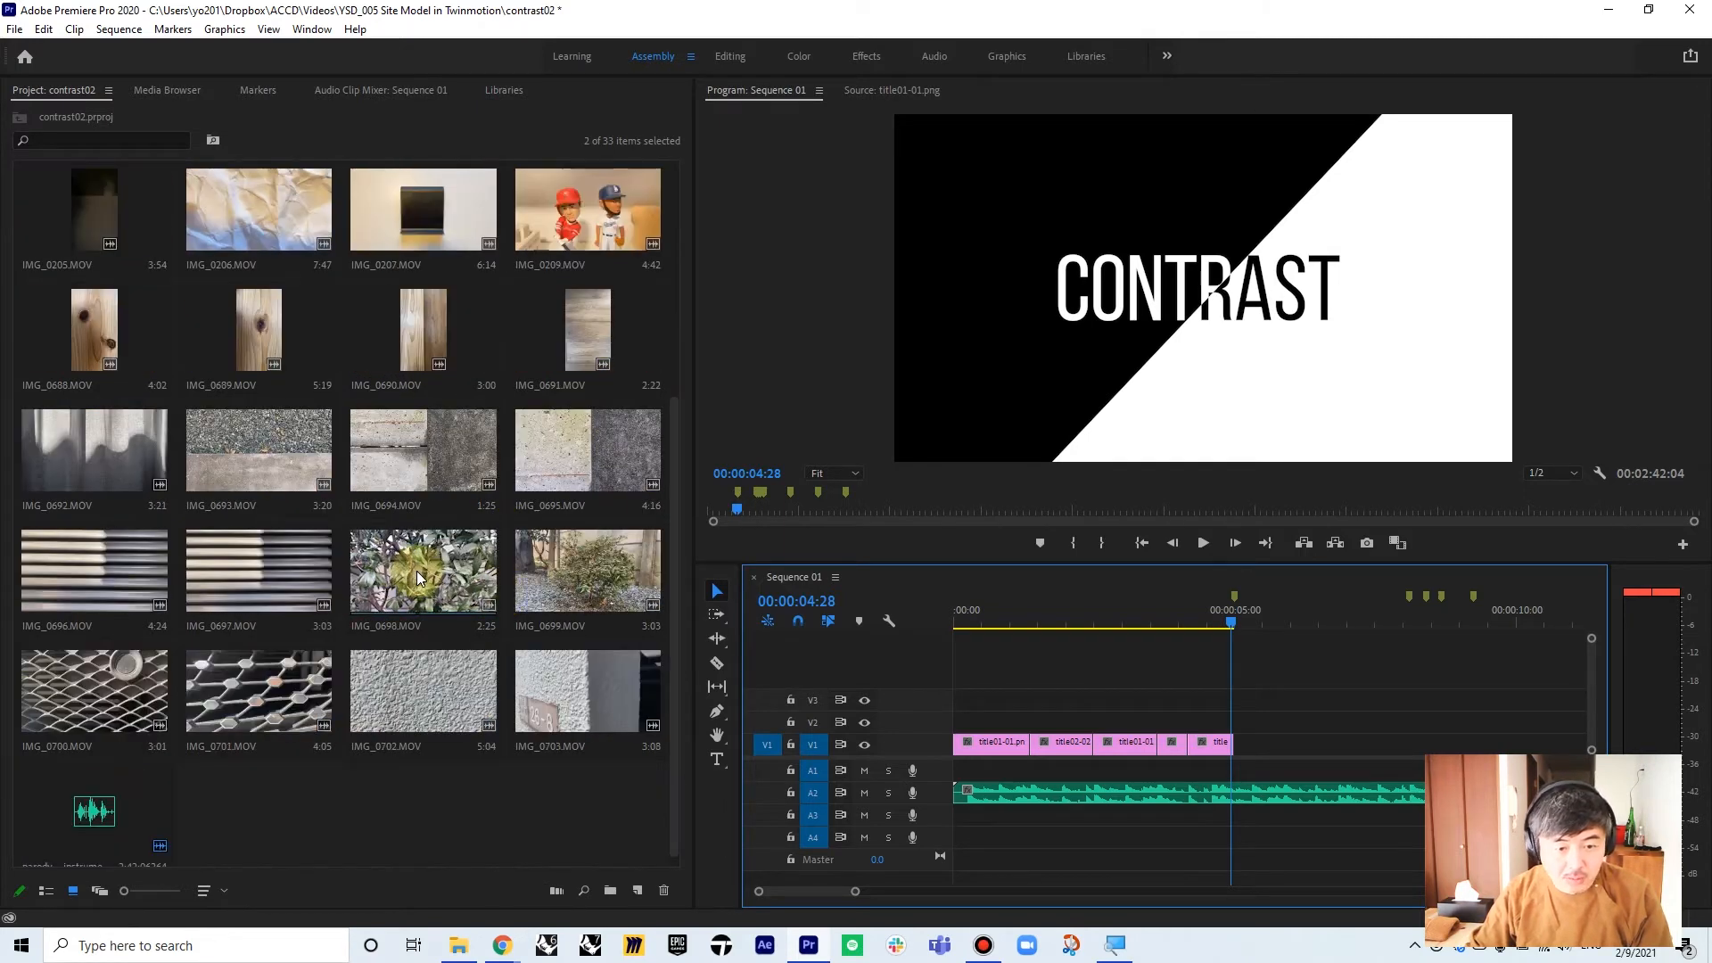
{"action": "left_click_drag", "start_coordinate": [419, 575], "coordinate": [1246, 749]}
- Play the IMG_0698.MOV section repeatedly from just before its start to find the music beat for its cut
{"action": "key", "text": "space"}
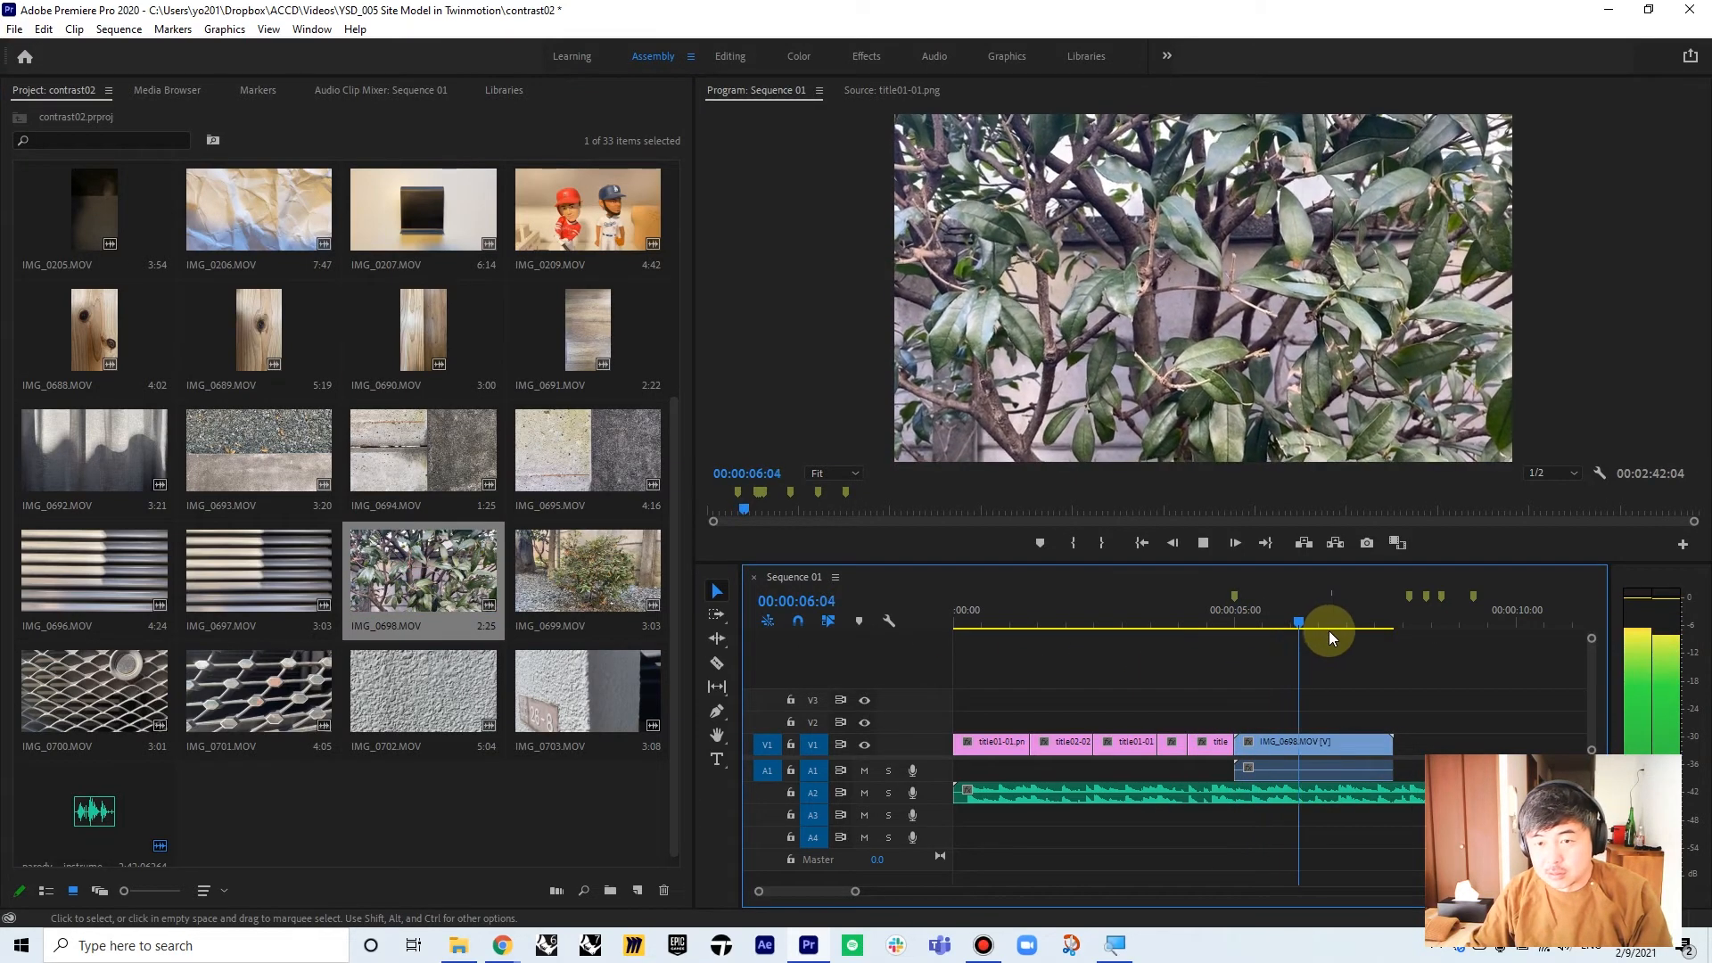
{"action": "key", "text": "space"}
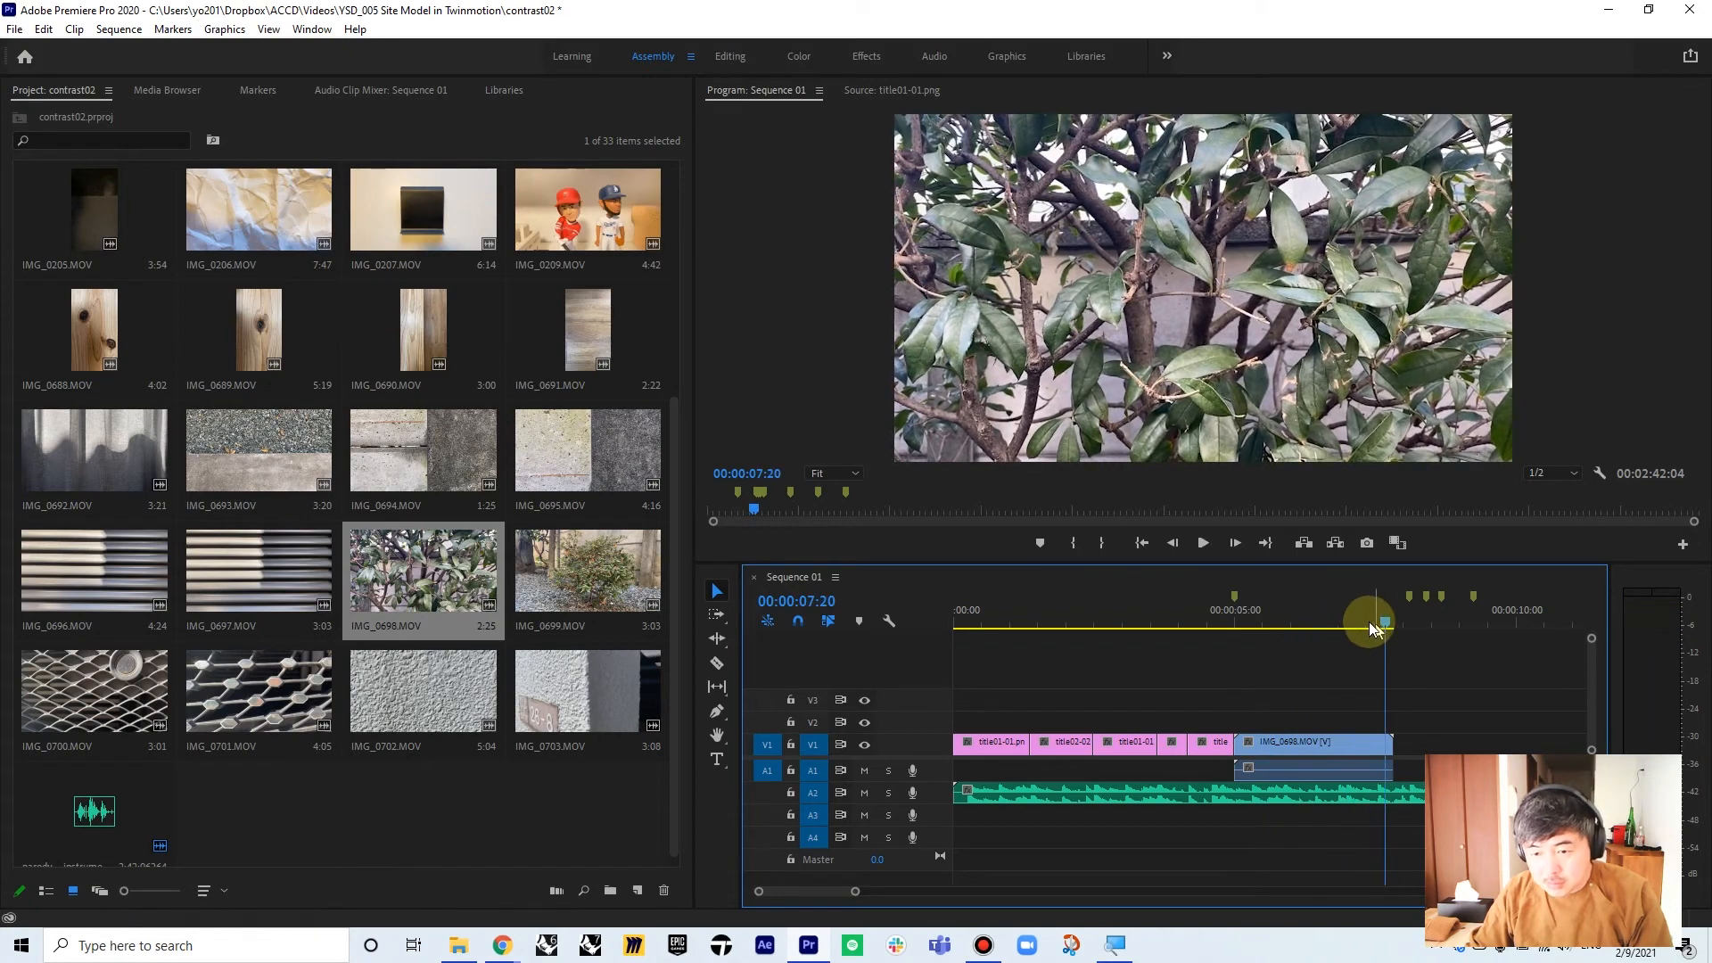
{"action": "left_click_drag", "start_coordinate": [1367, 622], "coordinate": [1216, 619]}
{"action": "key", "text": "space"}
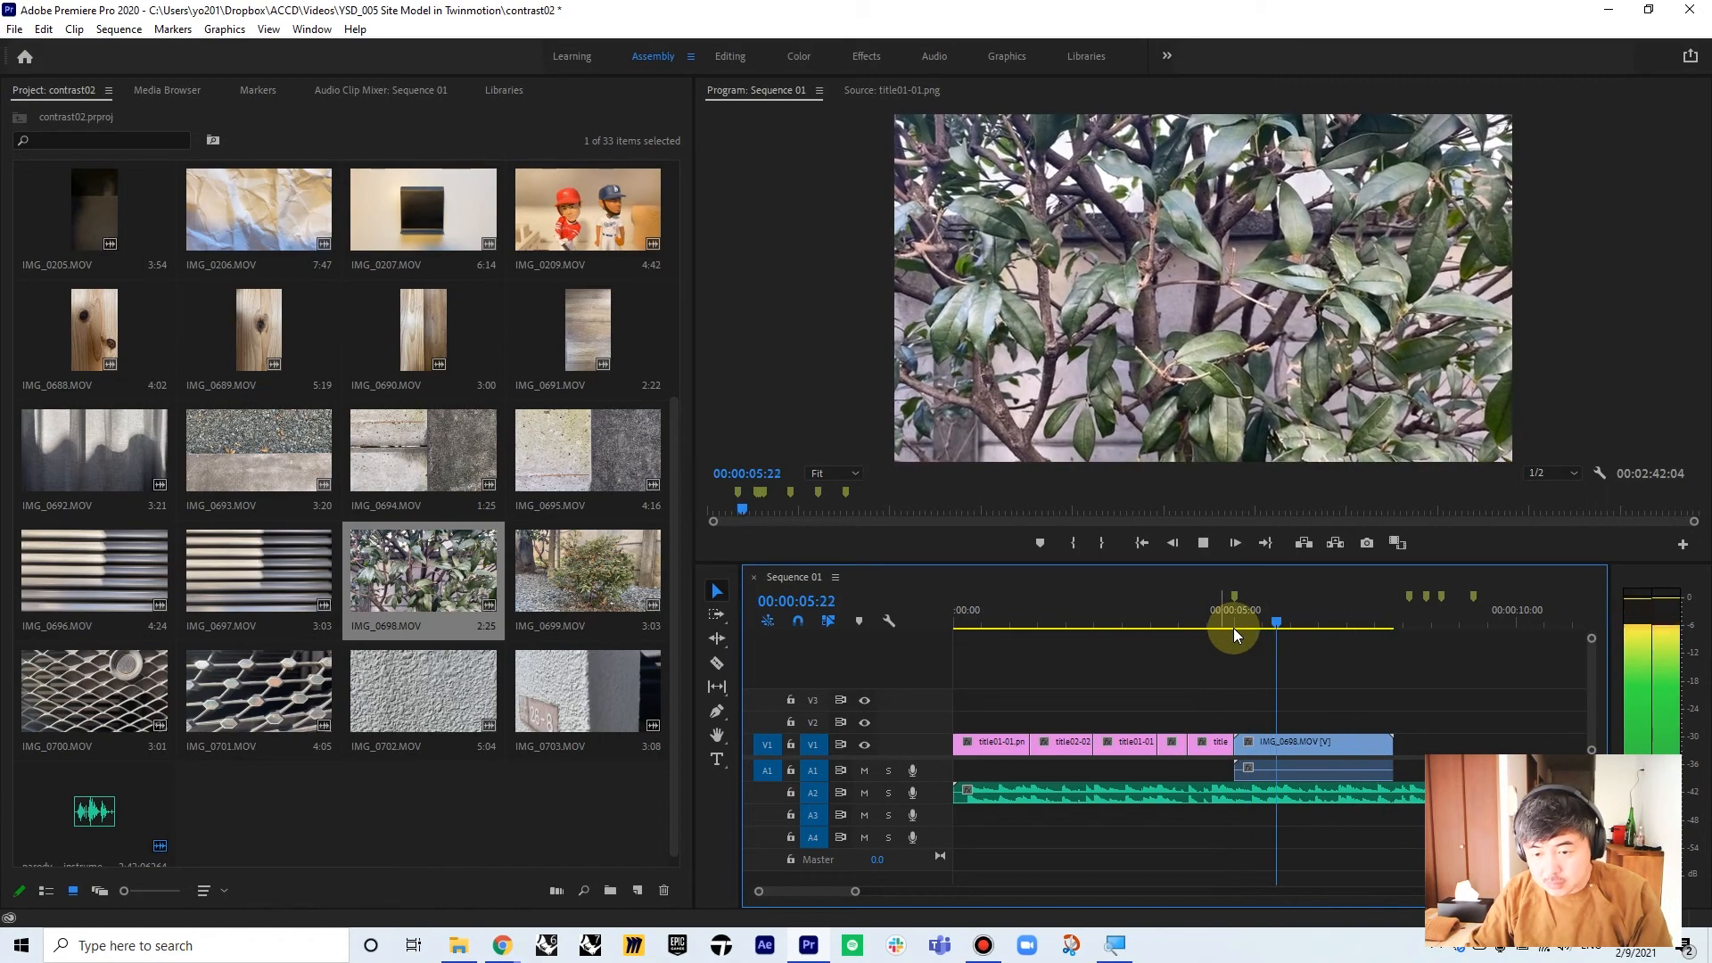
{"action": "key", "text": "space"}
{"action": "left_click", "coordinate": [1291, 624]}
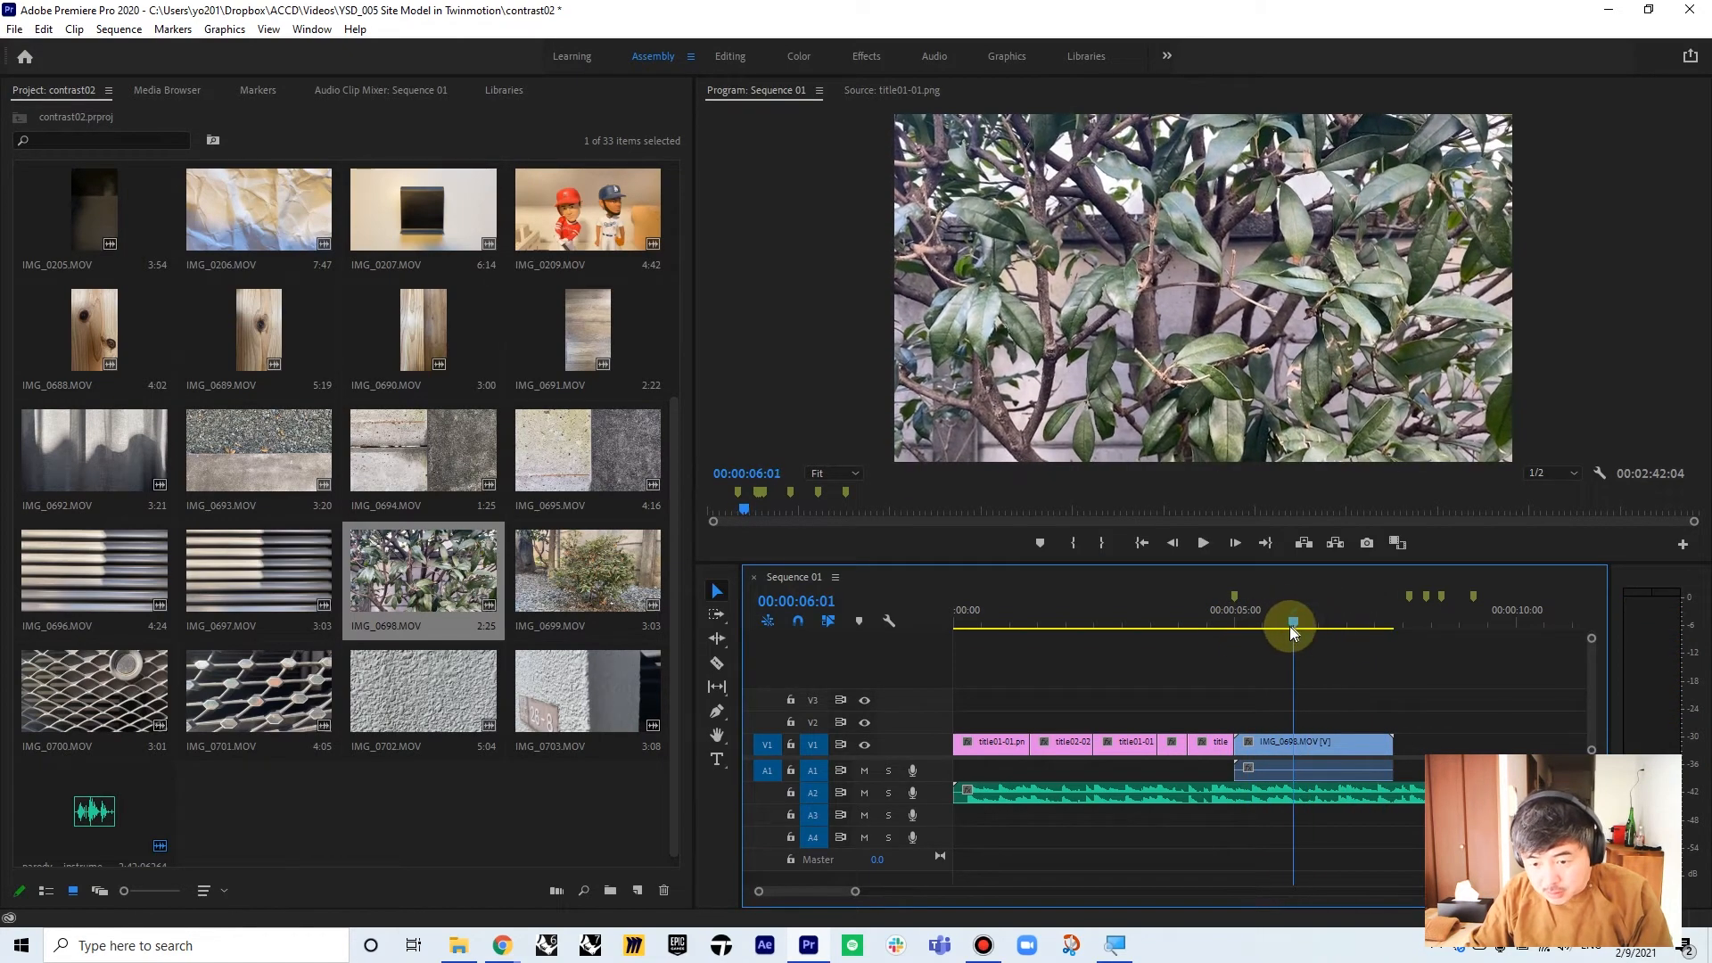
{"action": "left_click_drag", "start_coordinate": [1290, 626], "coordinate": [1223, 627]}
{"action": "key", "text": "space"}
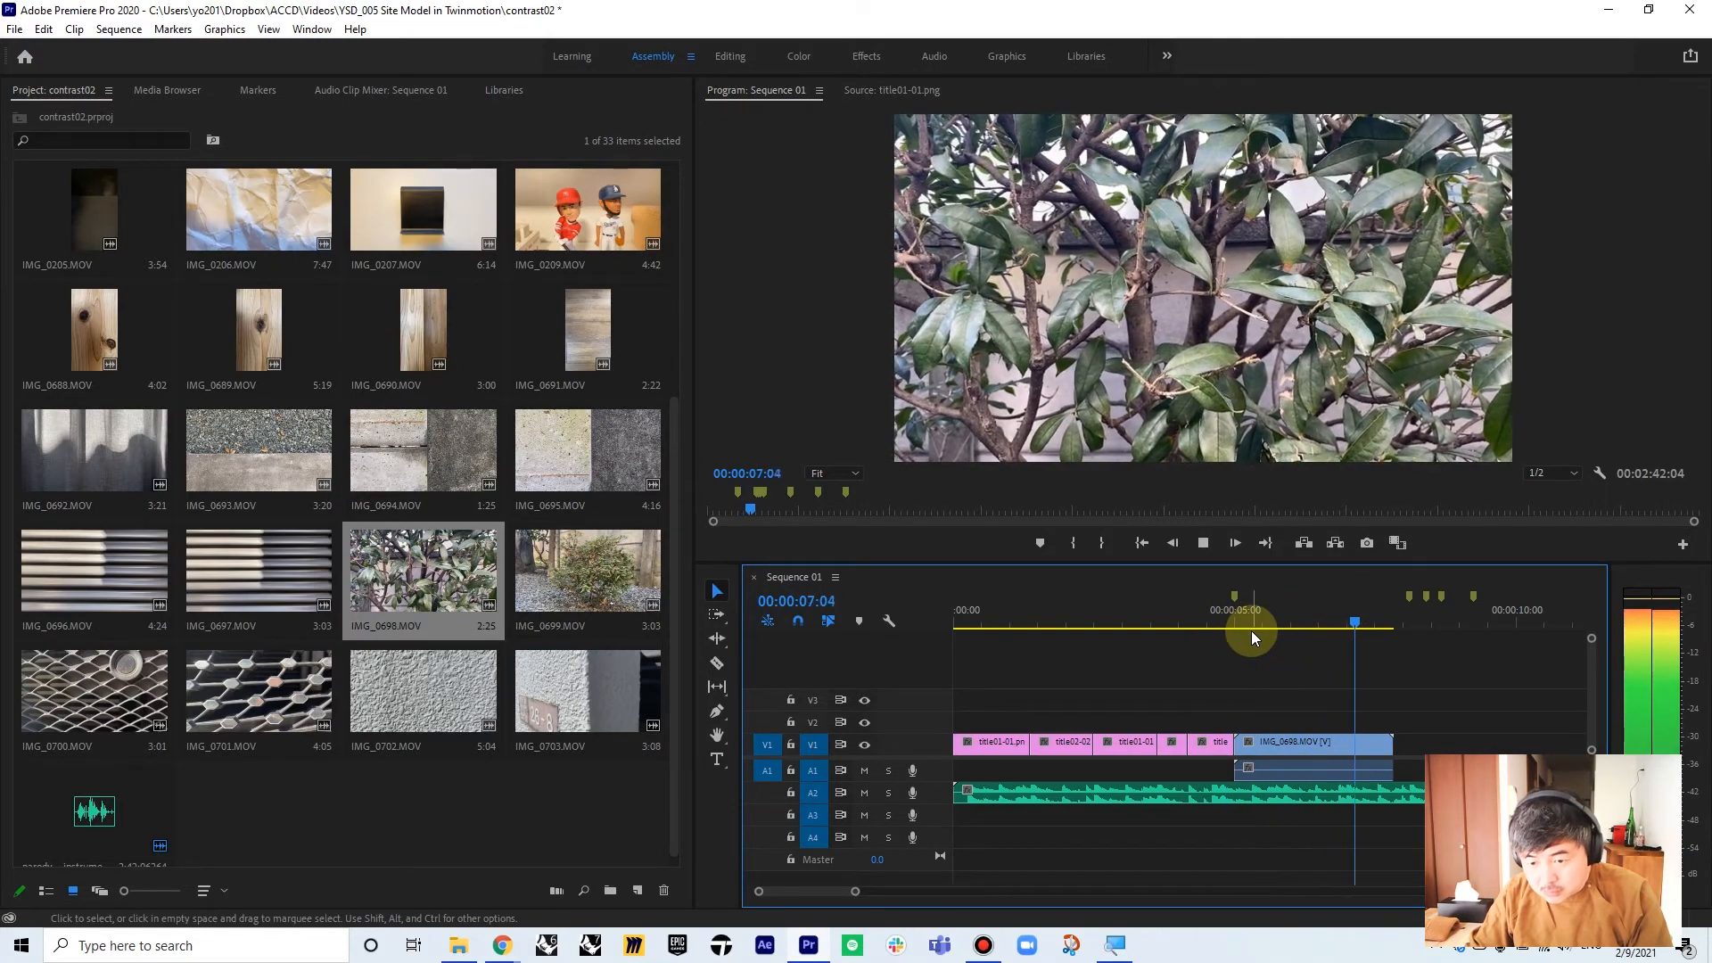
- Split IMG_0698.MOV at 00:00:07:00 and delete the part after the cut
{"action": "mouse_move", "coordinate": [1358, 626]}
{"action": "left_mouse_down"}
{"action": "mouse_move", "coordinate": [1399, 619]}
{"action": "mouse_move", "coordinate": [1348, 629]}
{"action": "left_mouse_up"}
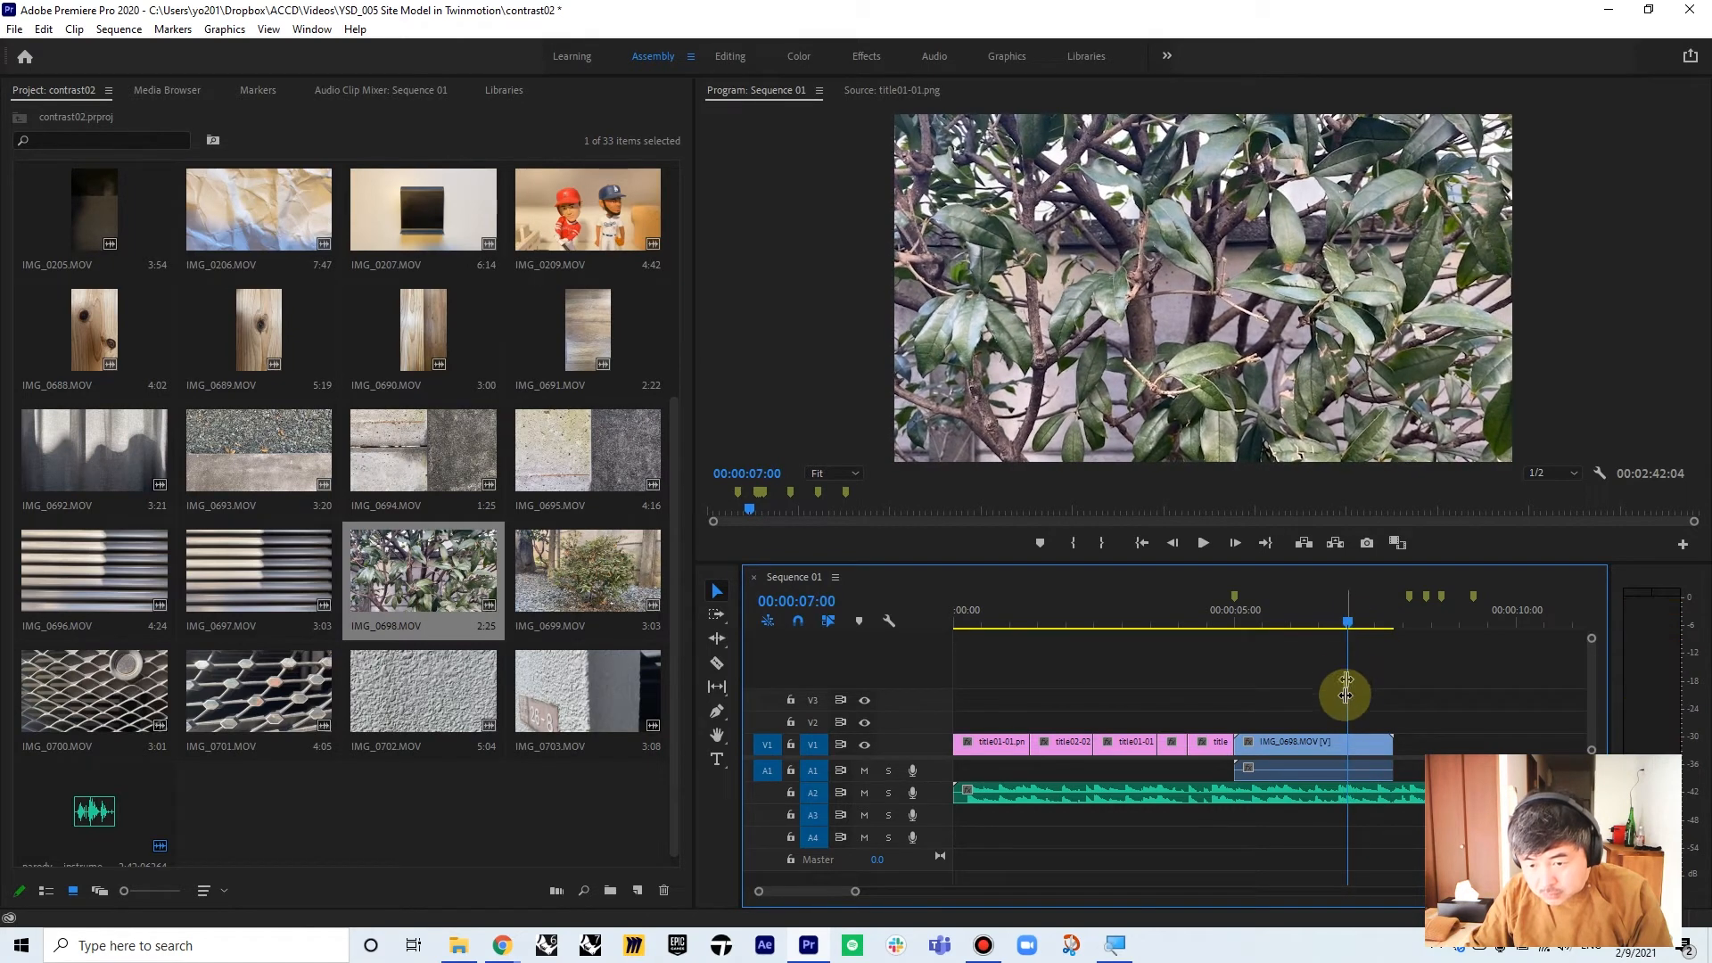
{"action": "key", "text": "c"}
{"action": "left_click", "coordinate": [1357, 744]}
{"action": "key", "text": "v"}
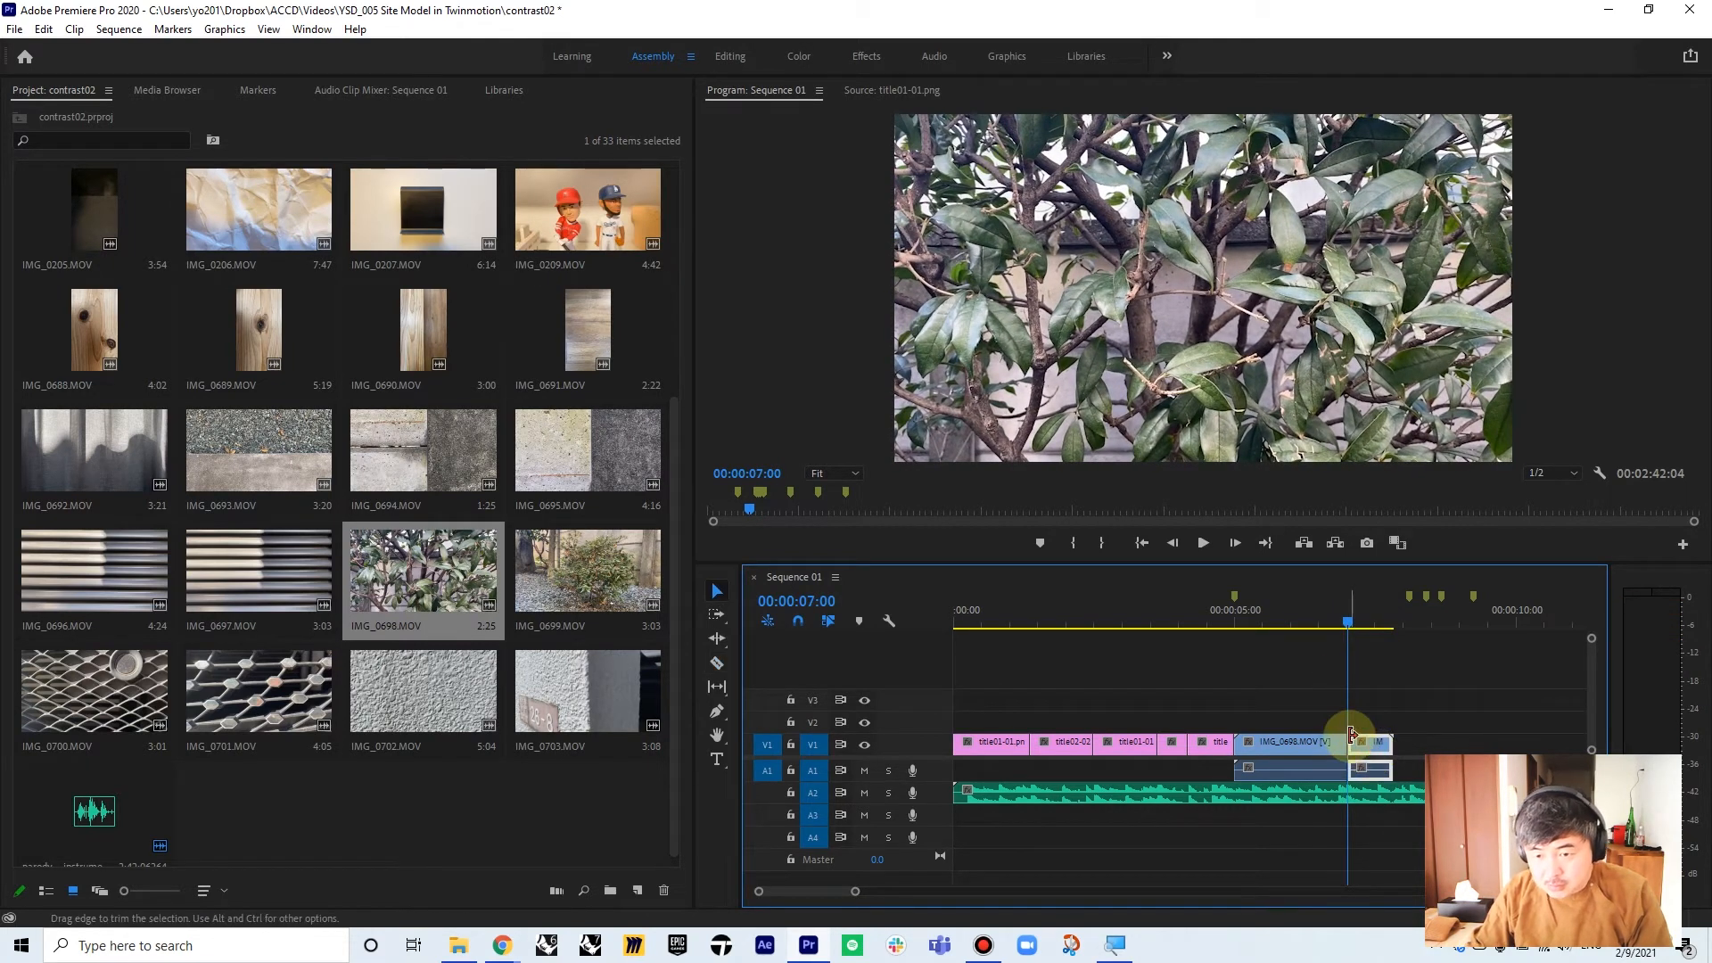
{"action": "key", "text": "Delete"}
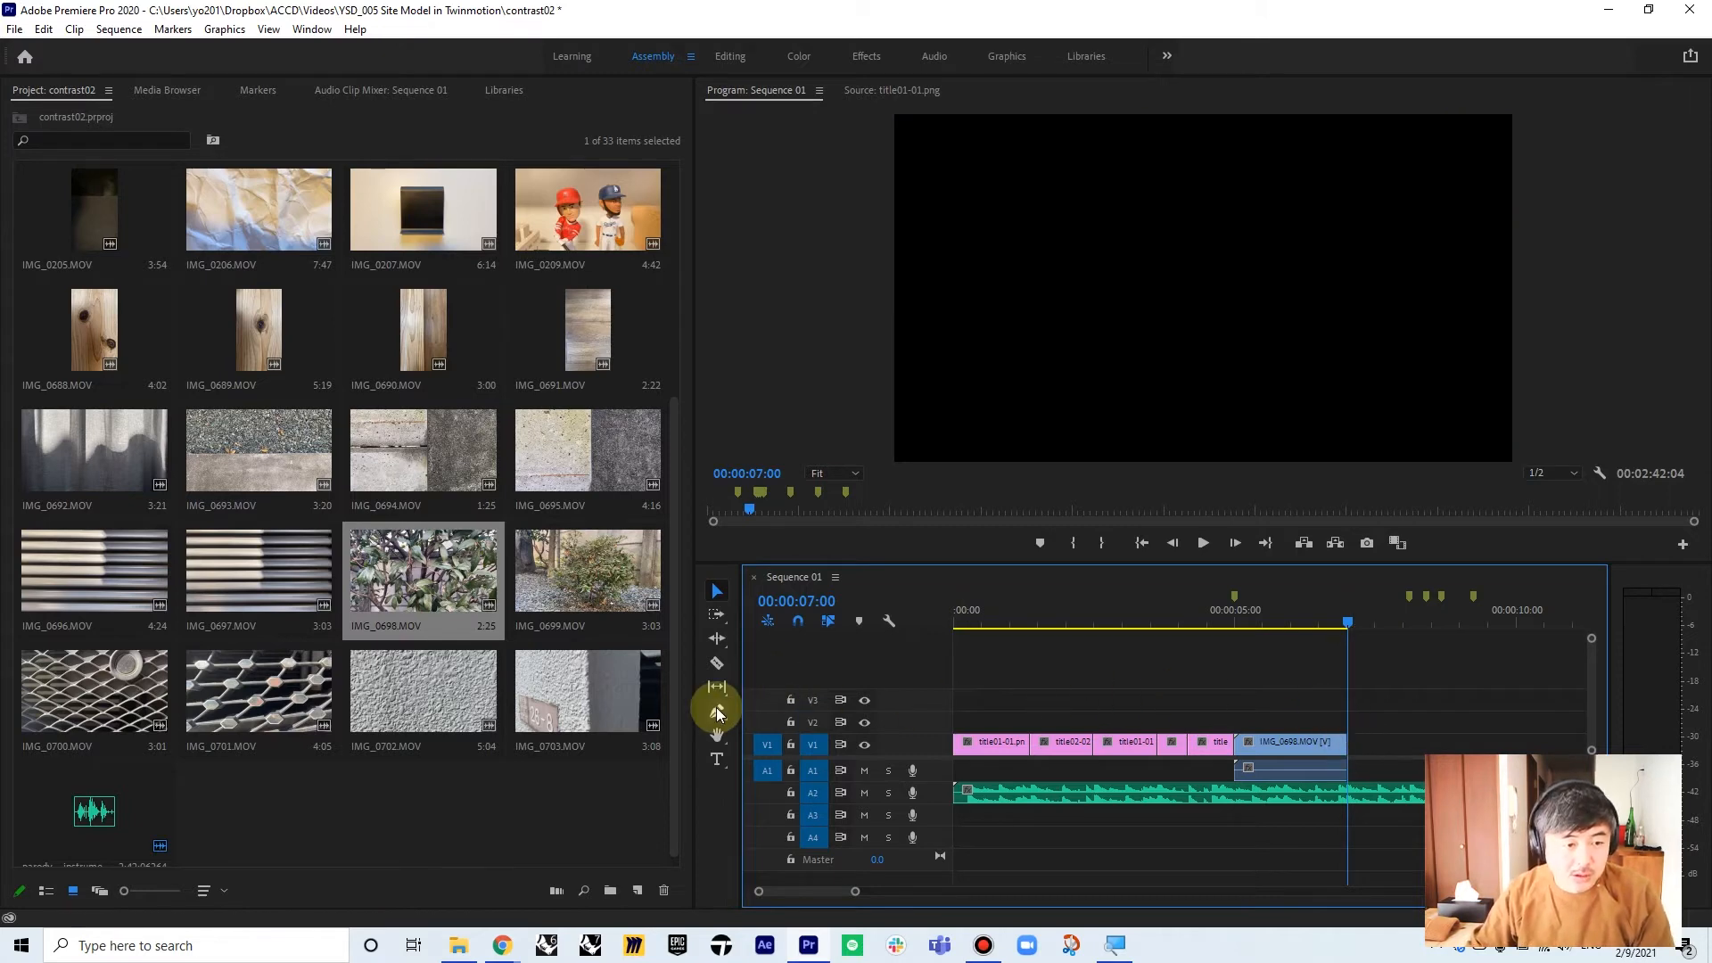
- Add IMG_0696.MOV to V1 directly after the trimmed IMG_0698.MOV clip and play it against the music
{"action": "scroll", "coordinate": [526, 535], "scroll_direction": "down", "scroll_amount": 1}
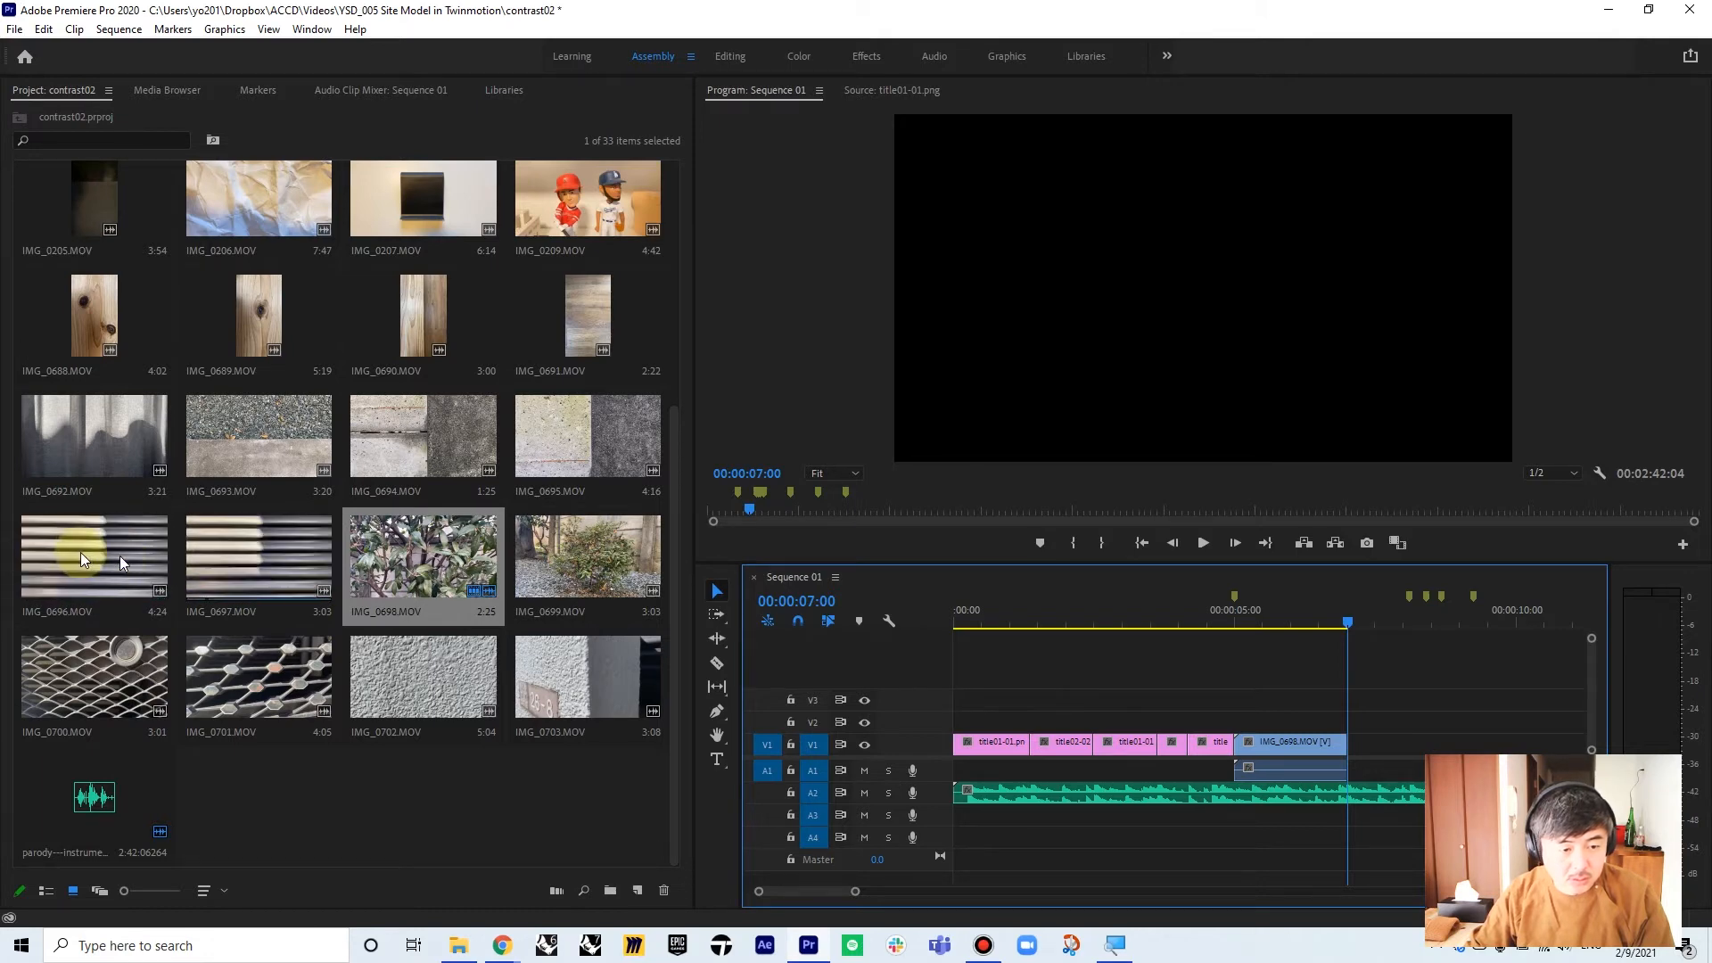
{"action": "left_click_drag", "start_coordinate": [120, 555], "coordinate": [1359, 747]}
{"action": "left_click", "coordinate": [1340, 626]}
{"action": "key", "text": "space"}
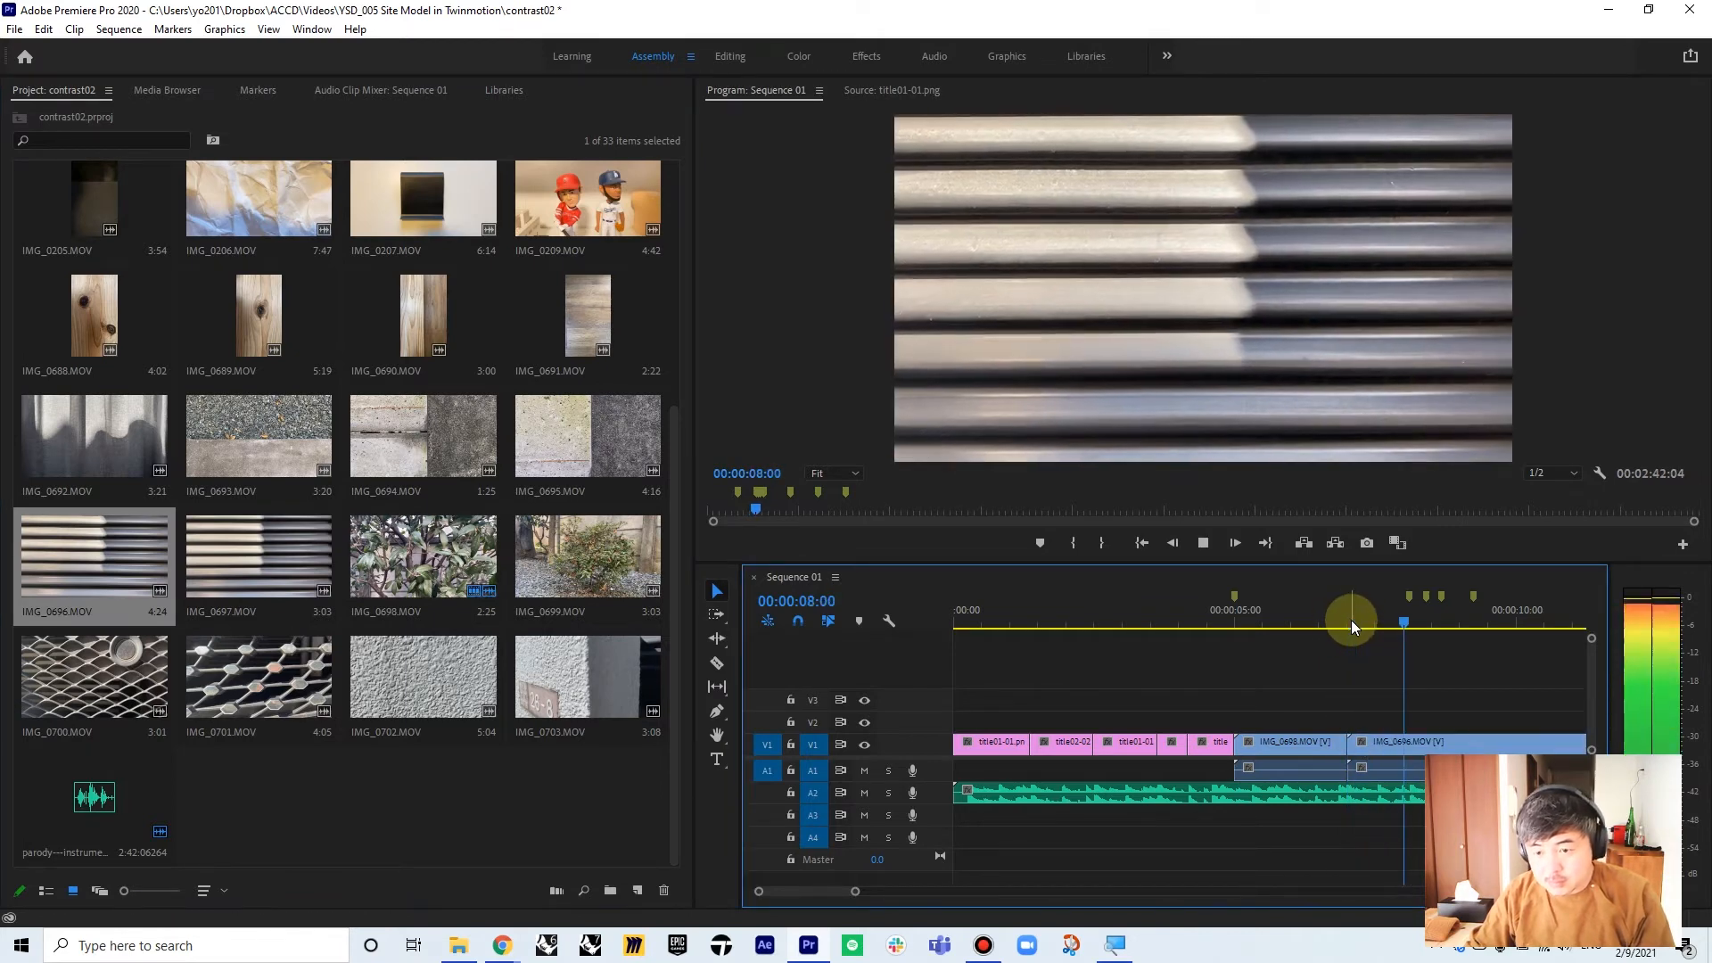
{"action": "key", "text": "space"}
- Split IMG_0696.MOV at 00:00:08:02 and delete the part after the cut
{"action": "left_click_drag", "start_coordinate": [1473, 623], "coordinate": [1409, 623]}
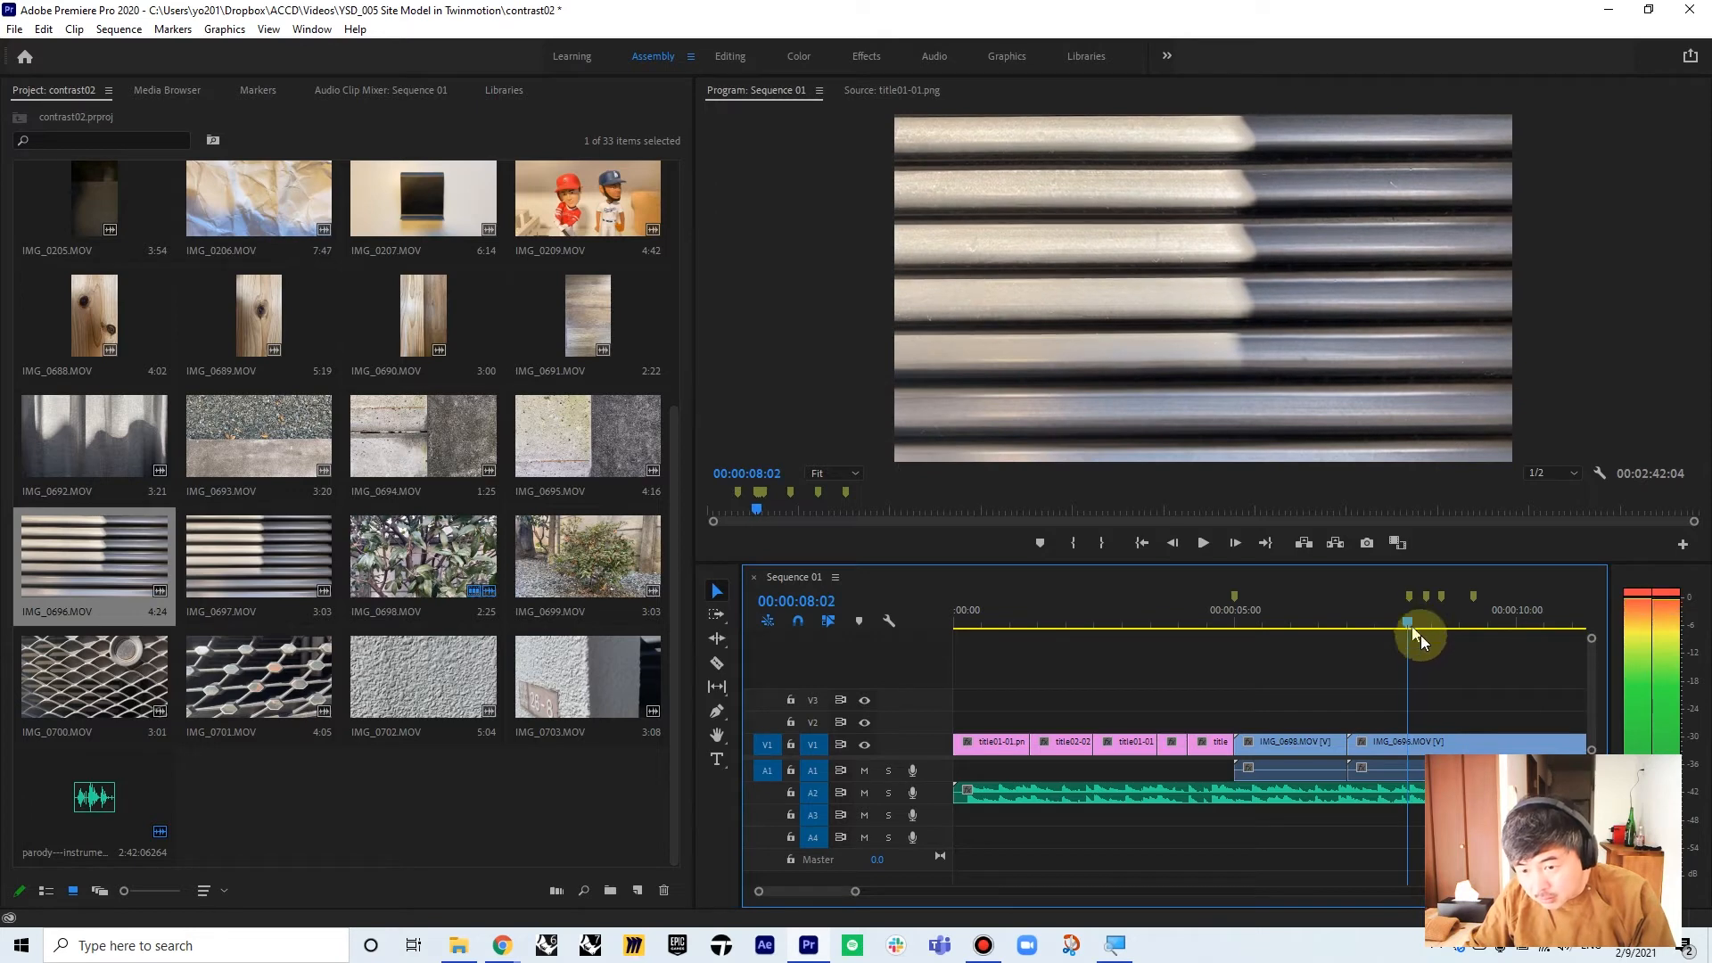
{"action": "key", "text": "ctrl+k"}
{"action": "left_click", "coordinate": [1436, 745]}
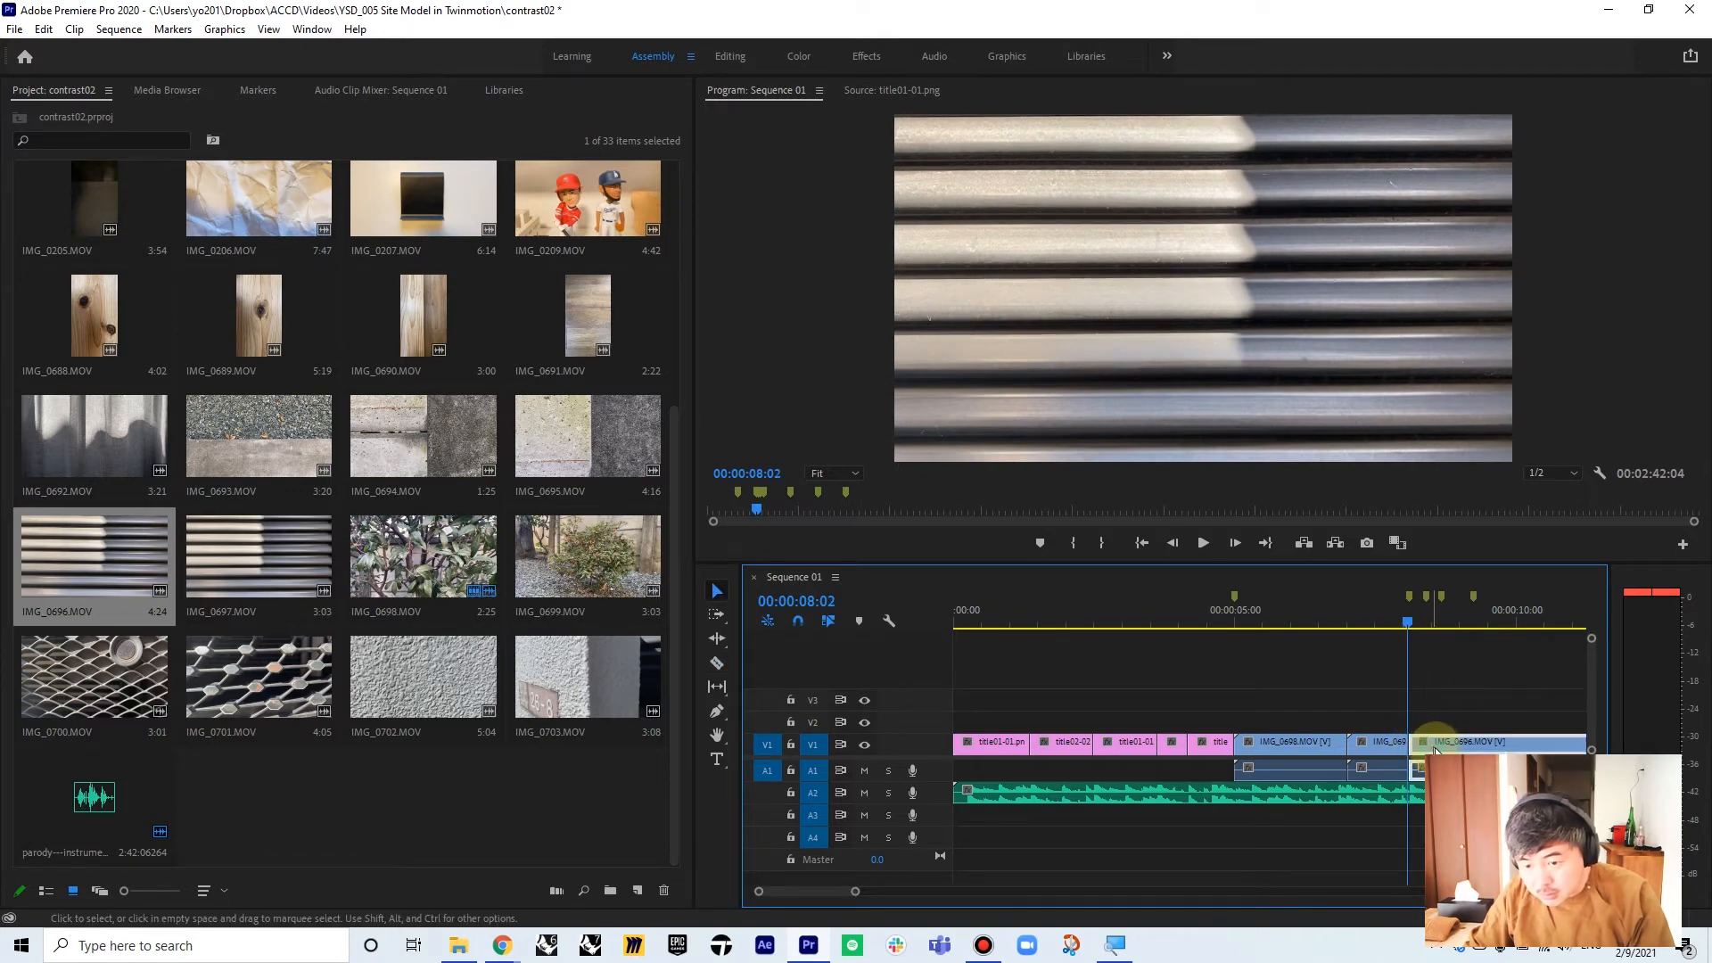
{"action": "key", "text": "Delete"}
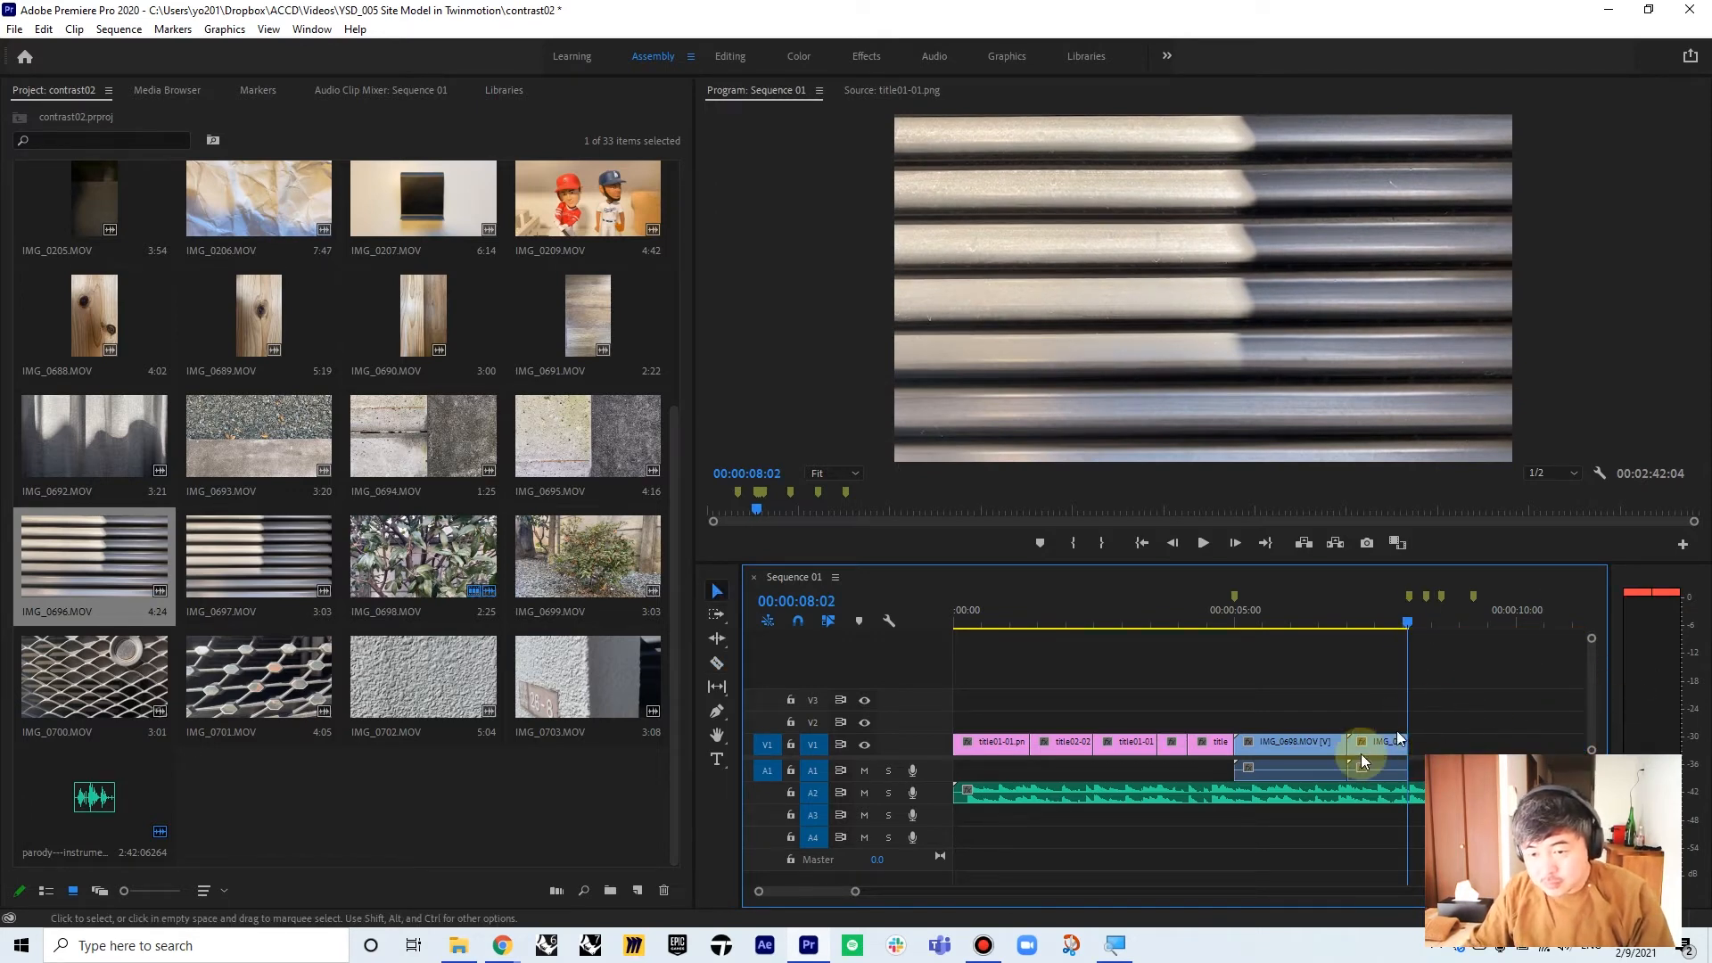
- Copy the IMG_0698.MOV clip to 00:00:08:03, directly after the IMG_0696.MOV clip
{"action": "left_click", "coordinate": [1302, 747]}
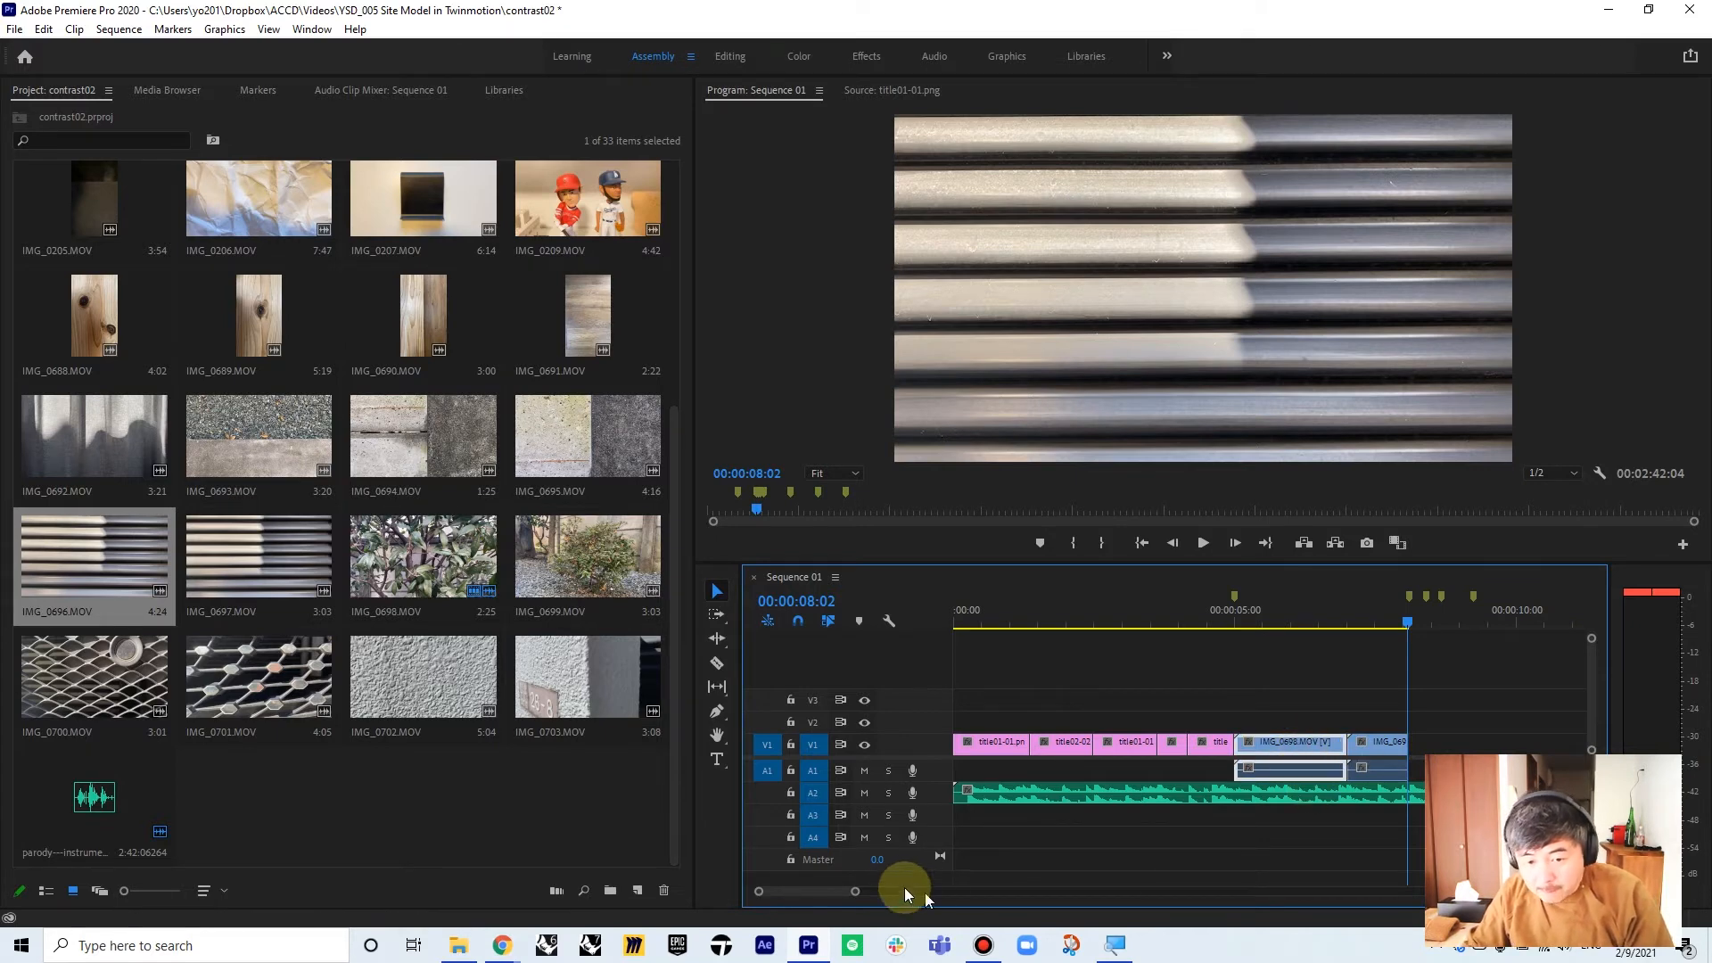
{"action": "mouse_move", "coordinate": [831, 892]}
{"action": "left_mouse_down"}
{"action": "mouse_move", "coordinate": [851, 890]}
{"action": "mouse_move", "coordinate": [834, 891]}
{"action": "left_mouse_up"}
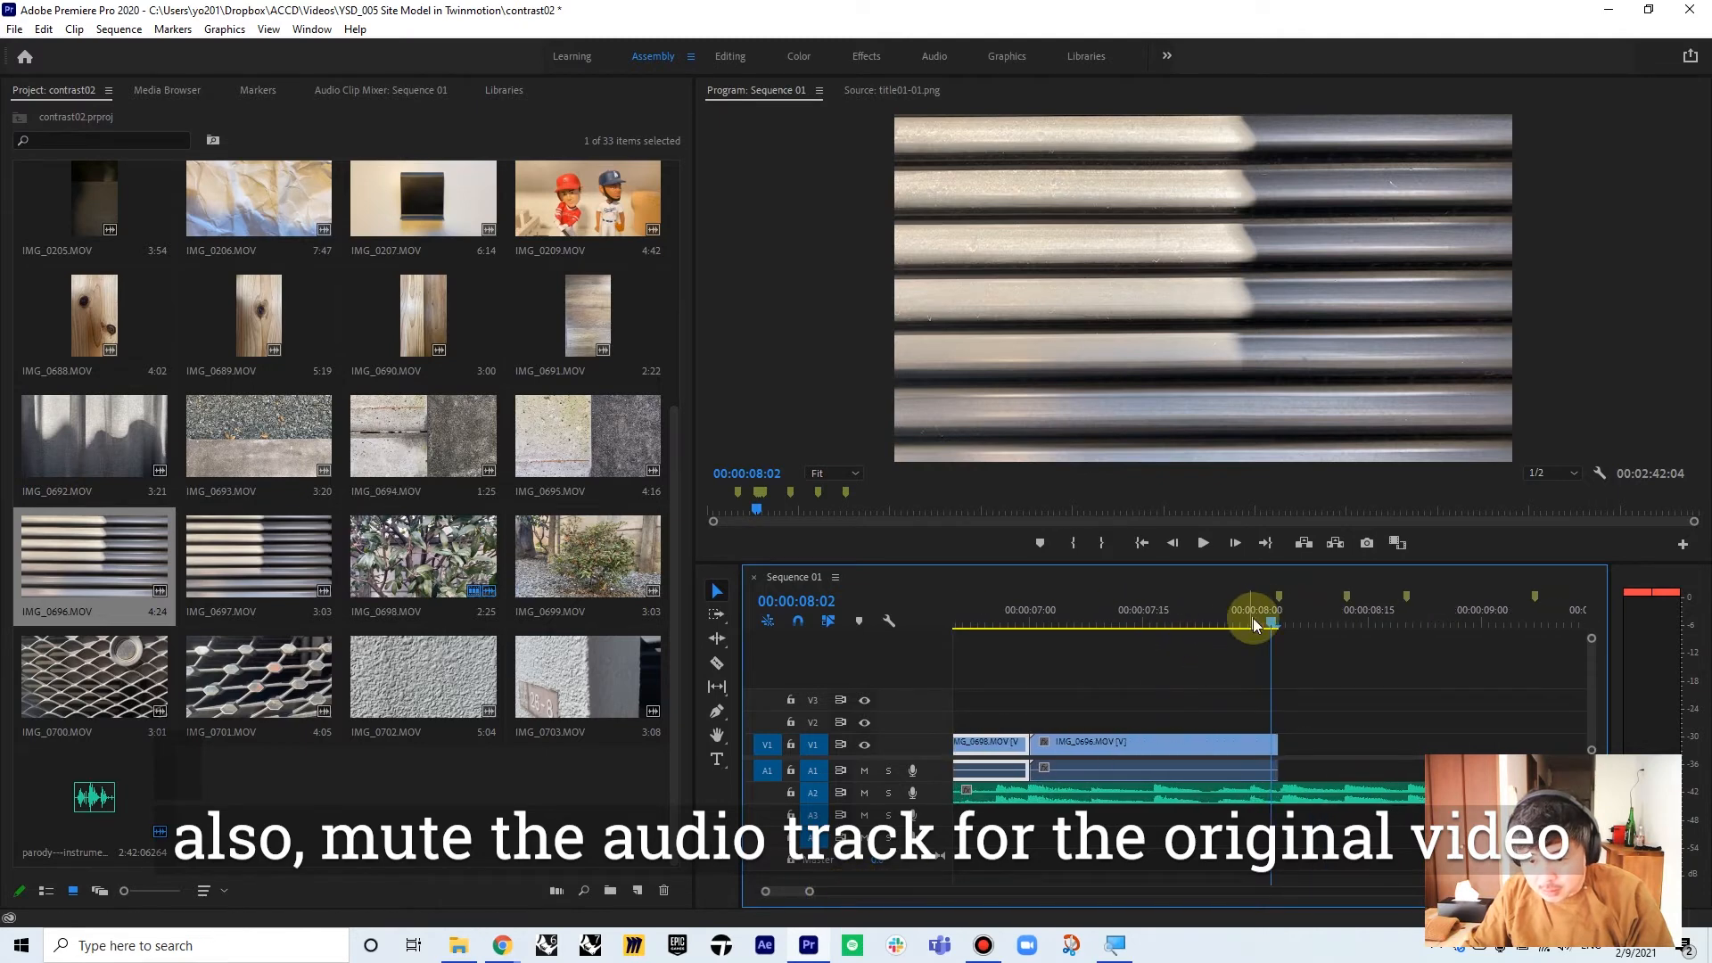
{"action": "left_click", "coordinate": [1277, 626]}
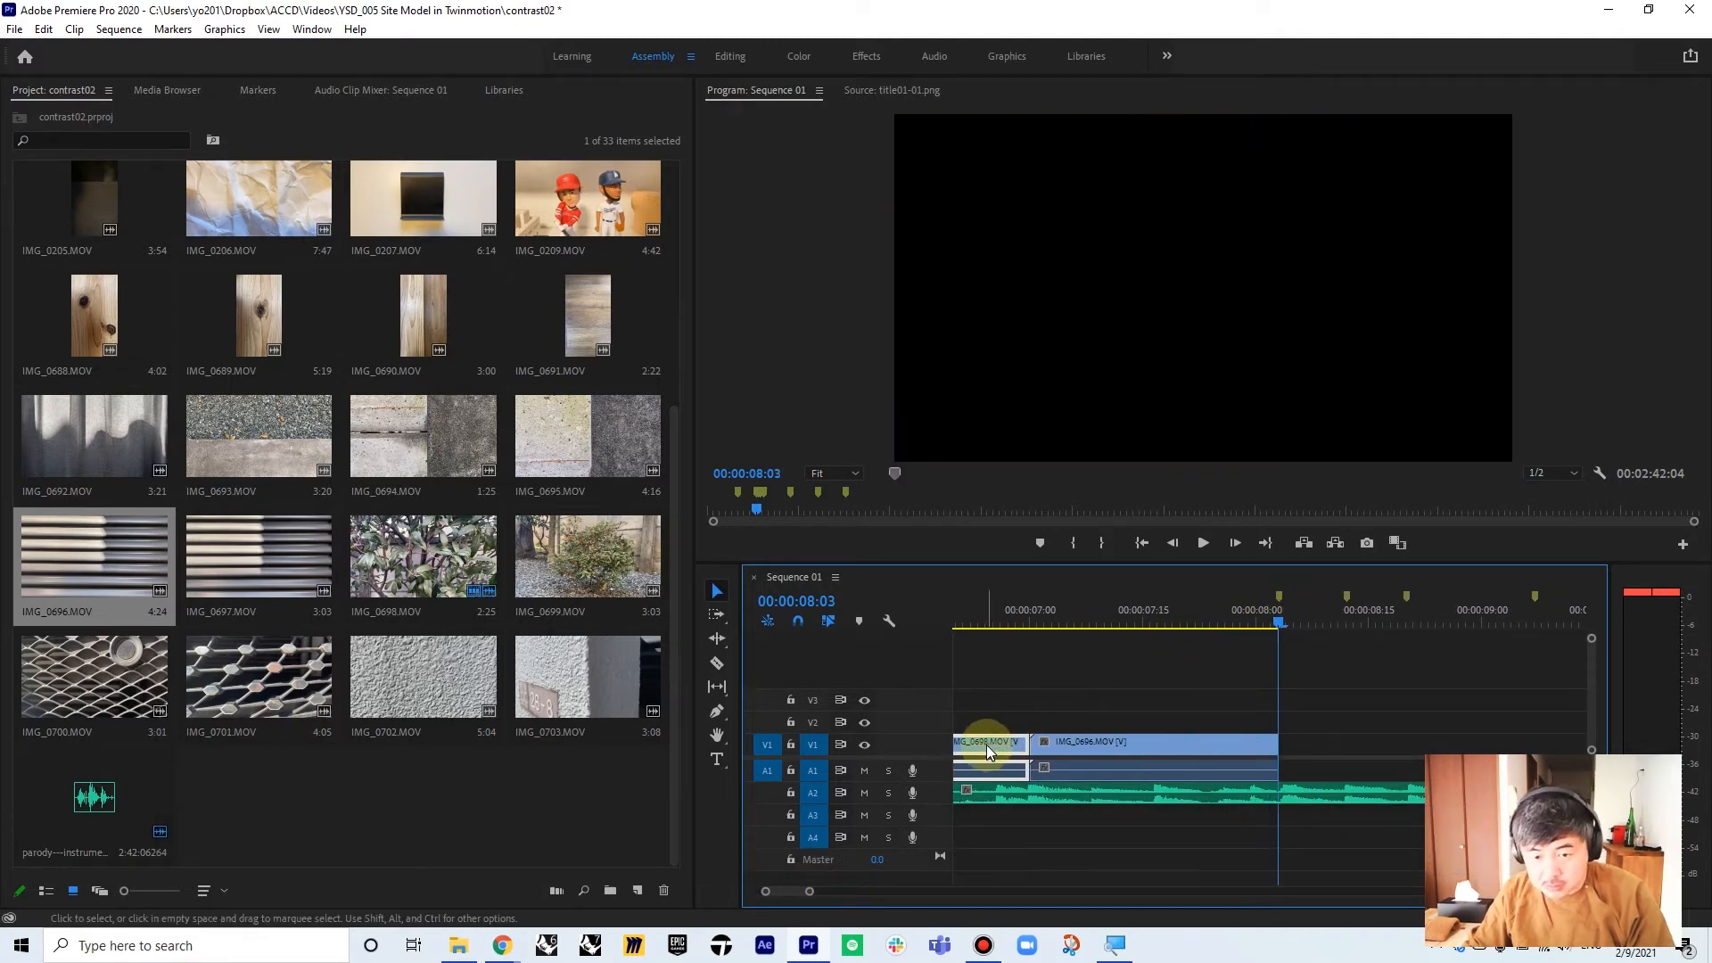
{"action": "key", "text": "ctrl+c"}
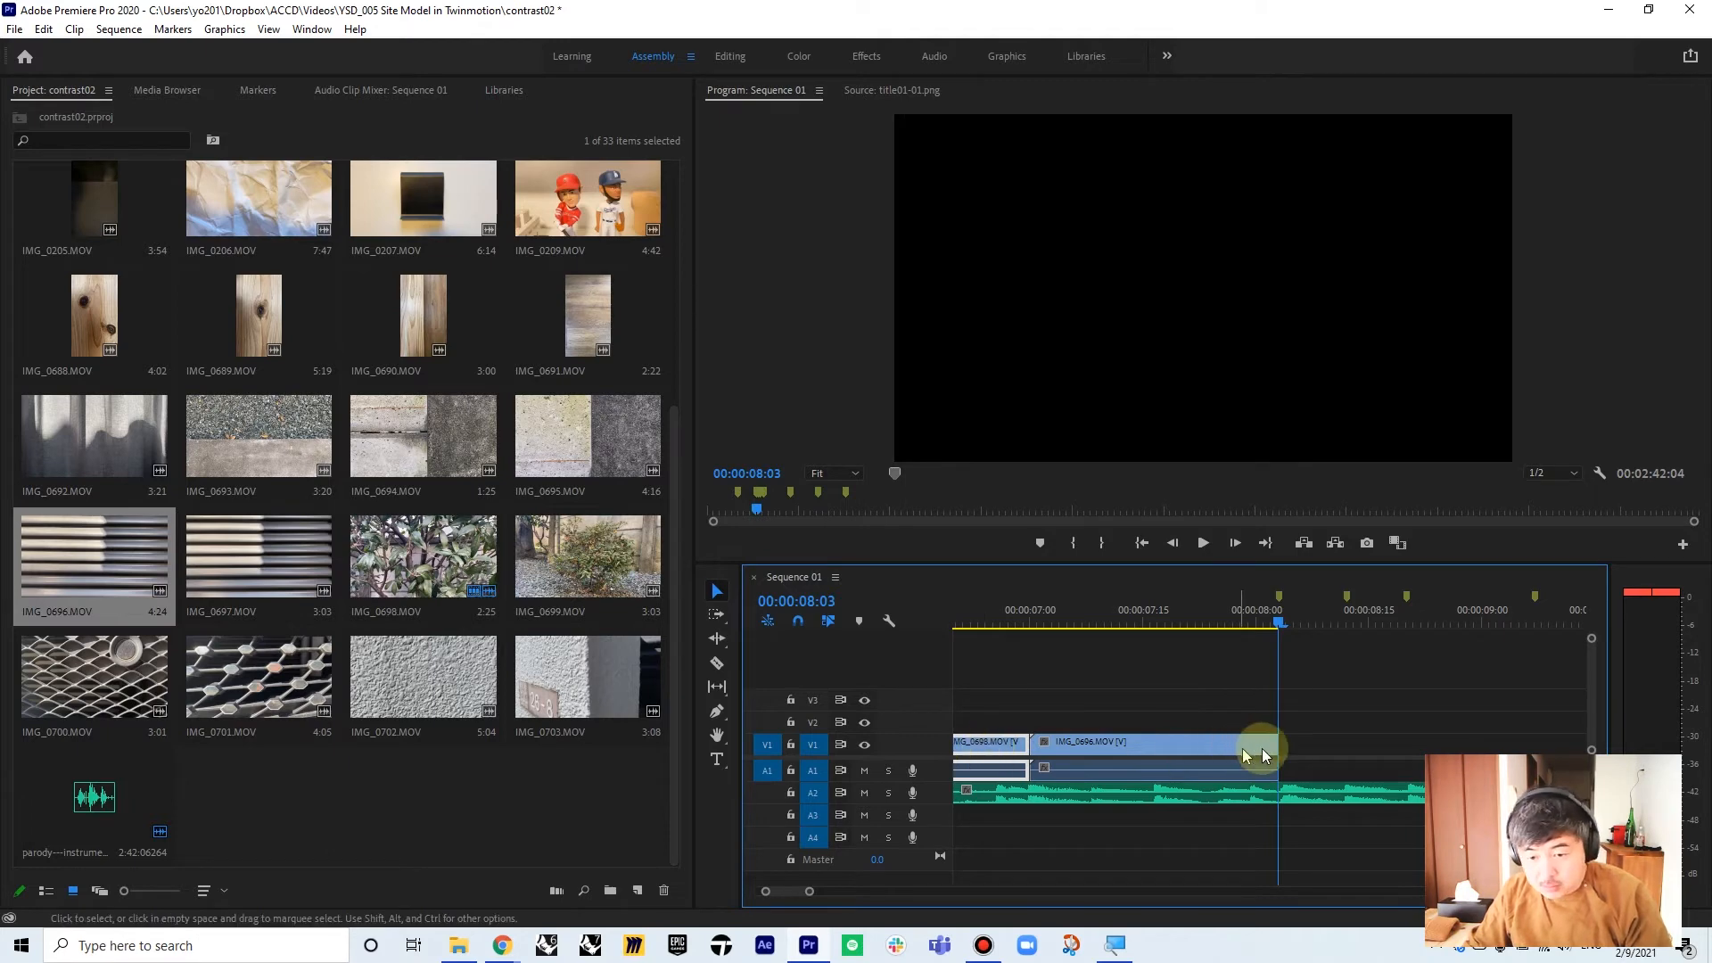
{"action": "key", "text": "ctrl+v"}
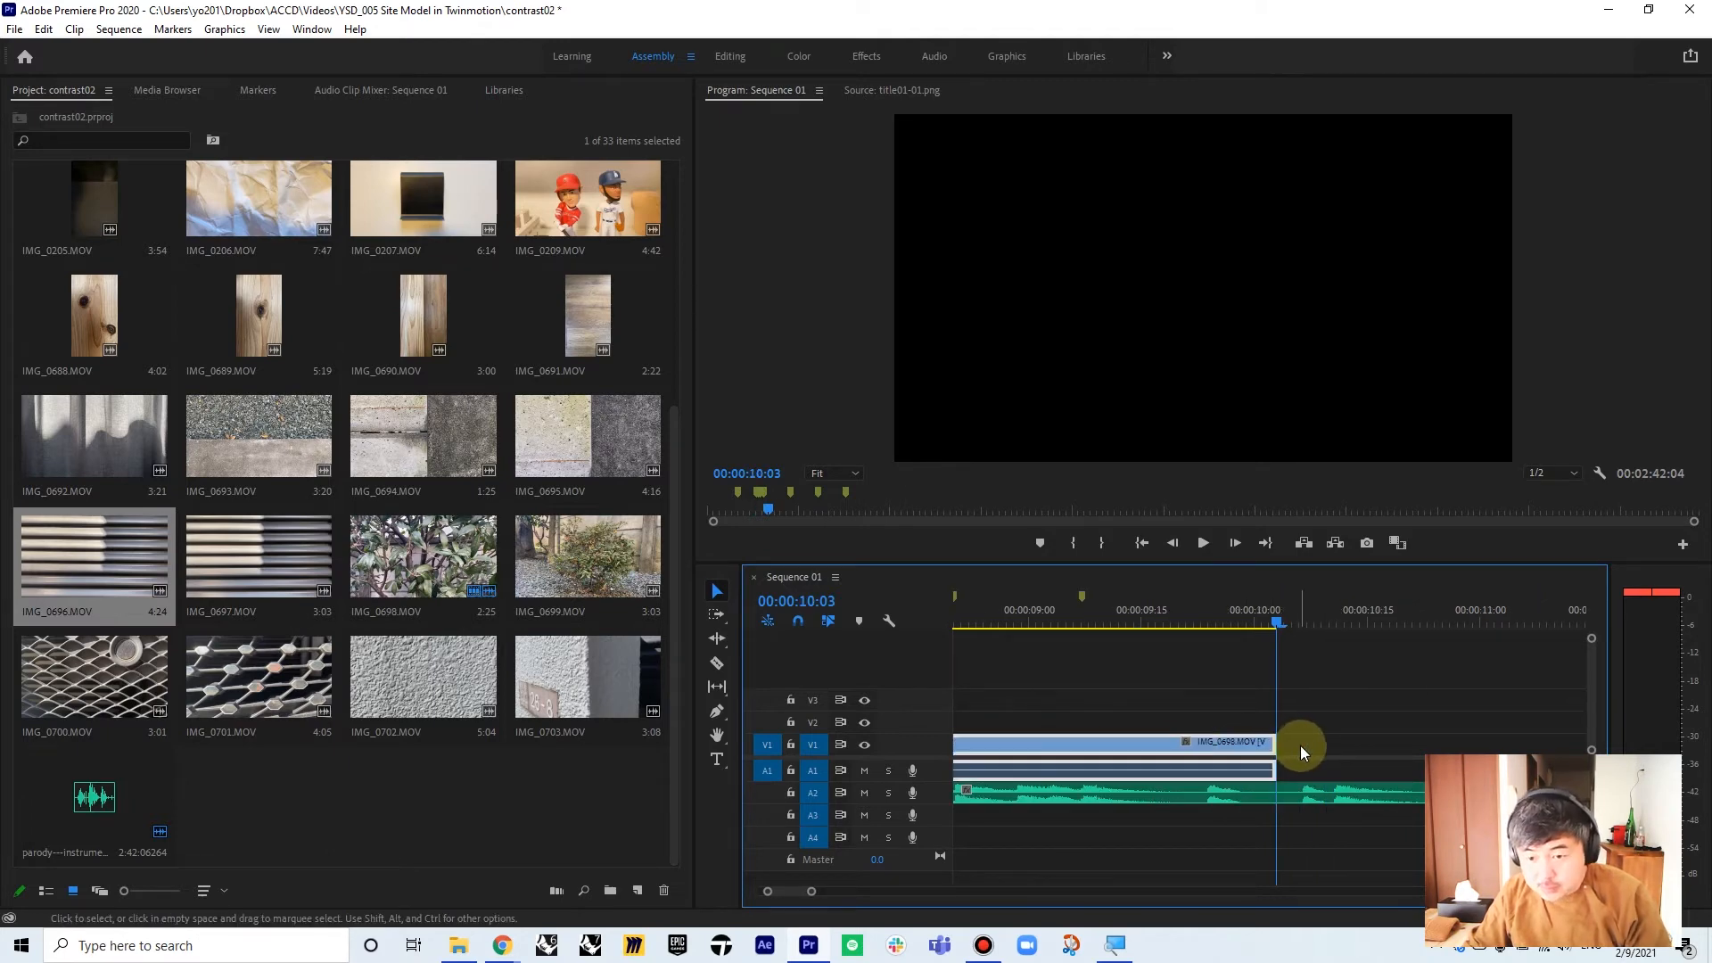
- Split the copied IMG_0698.MOV clip at the 00:00:08:12 marker and move its second part to about 00:00:09:14
{"action": "left_click_drag", "start_coordinate": [1248, 626], "coordinate": [1093, 622]}
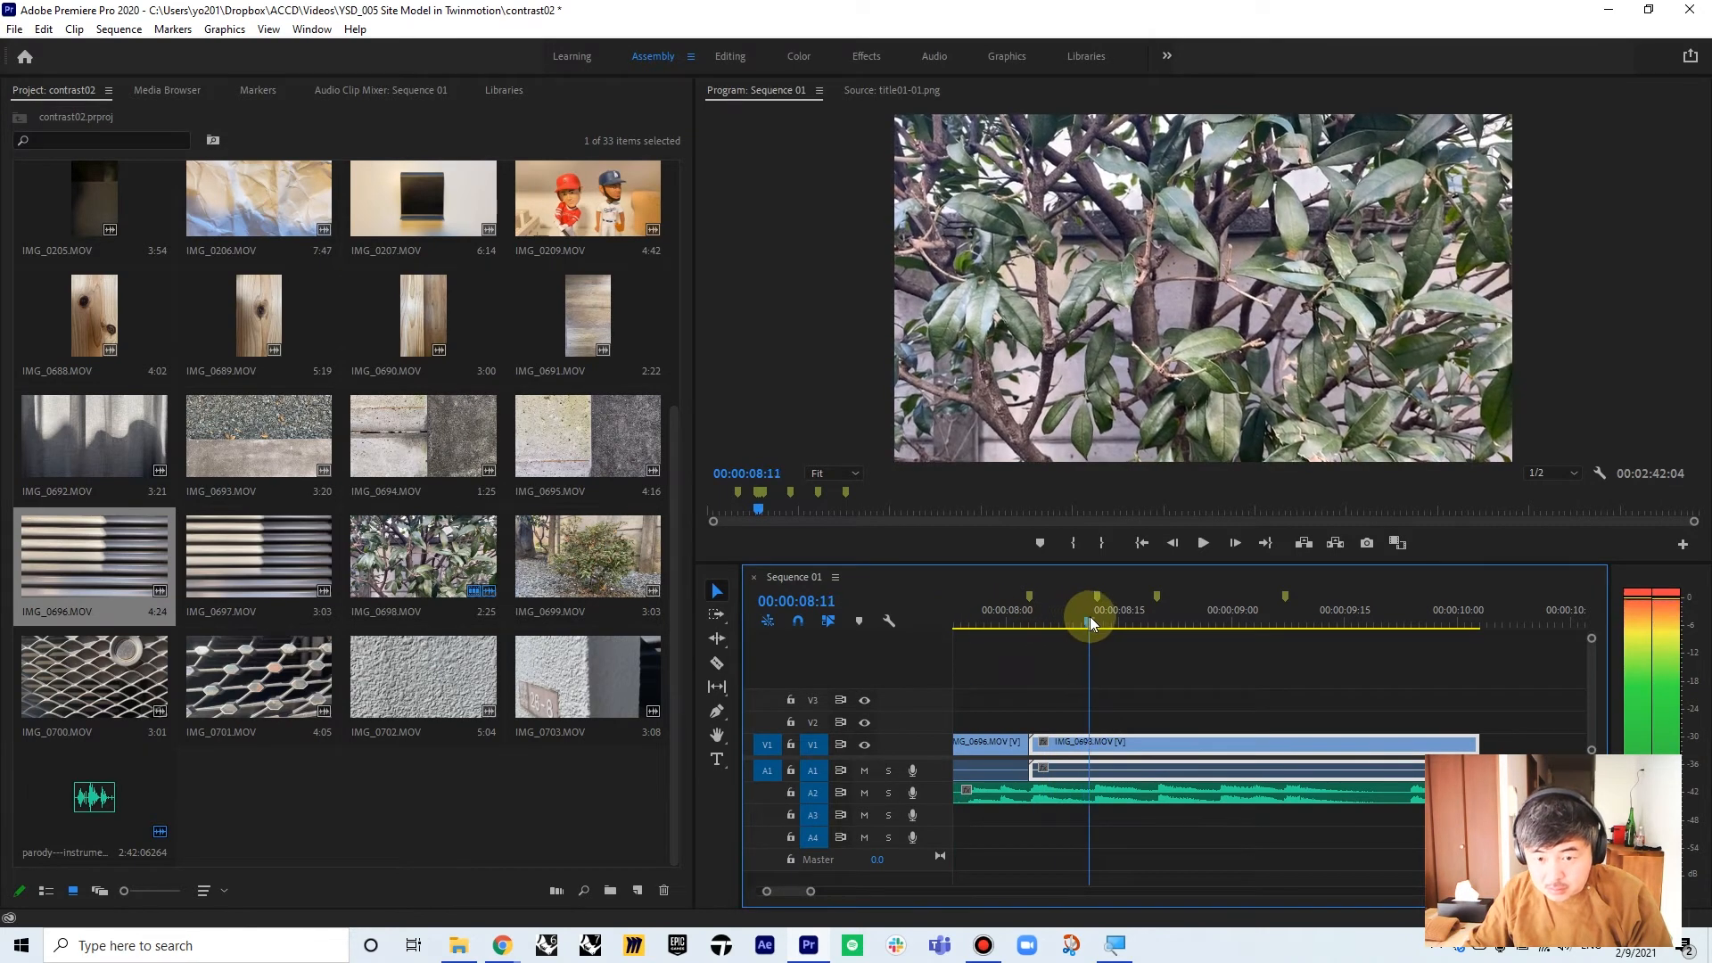
{"action": "key", "text": "c"}
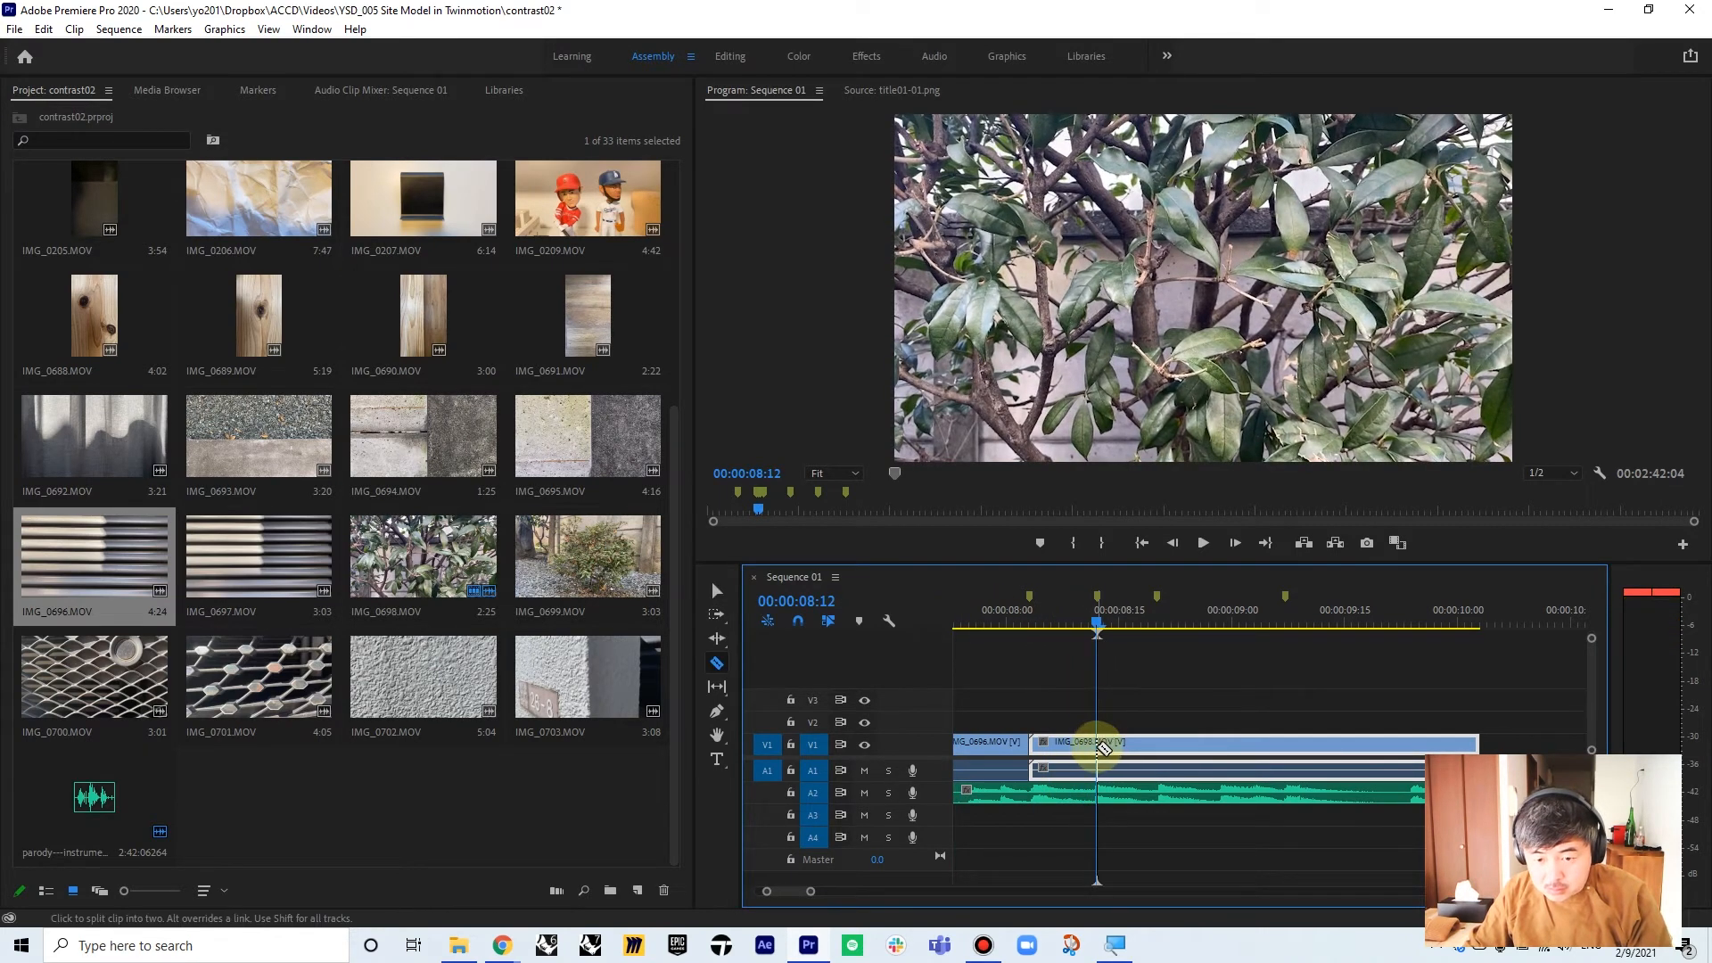
{"action": "left_click", "coordinate": [1101, 742]}
{"action": "key", "text": "v"}
{"action": "left_click", "coordinate": [1115, 745]}
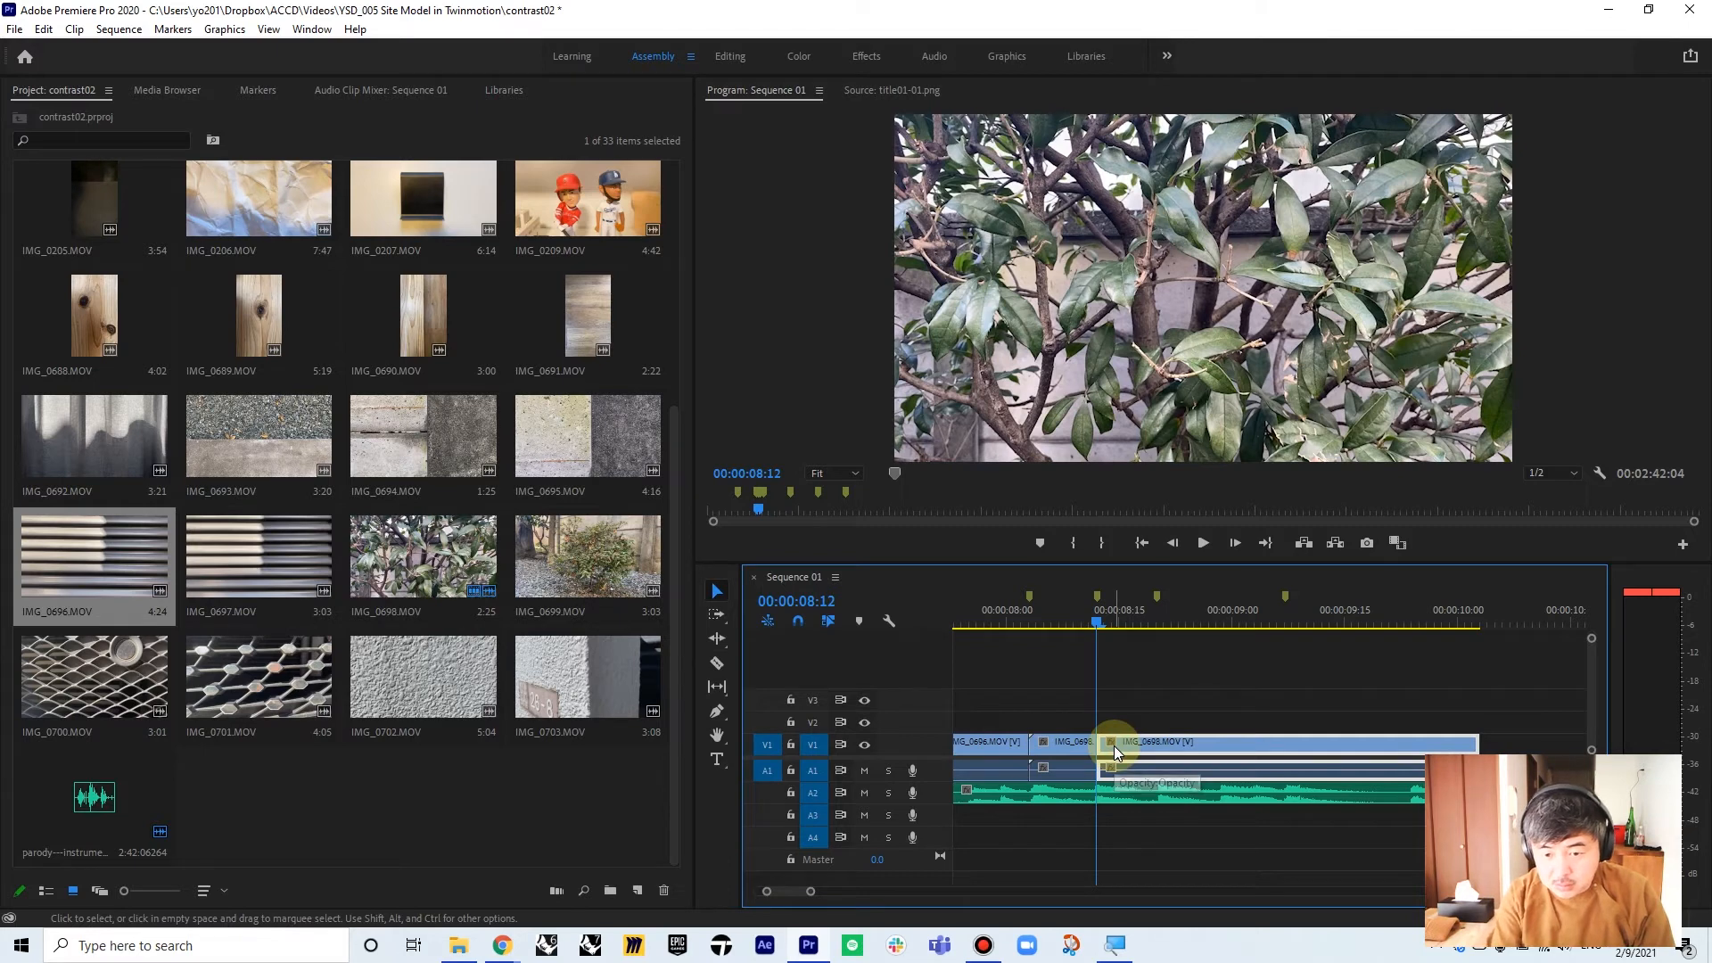
{"action": "left_click_drag", "start_coordinate": [1114, 746], "coordinate": [1401, 743]}
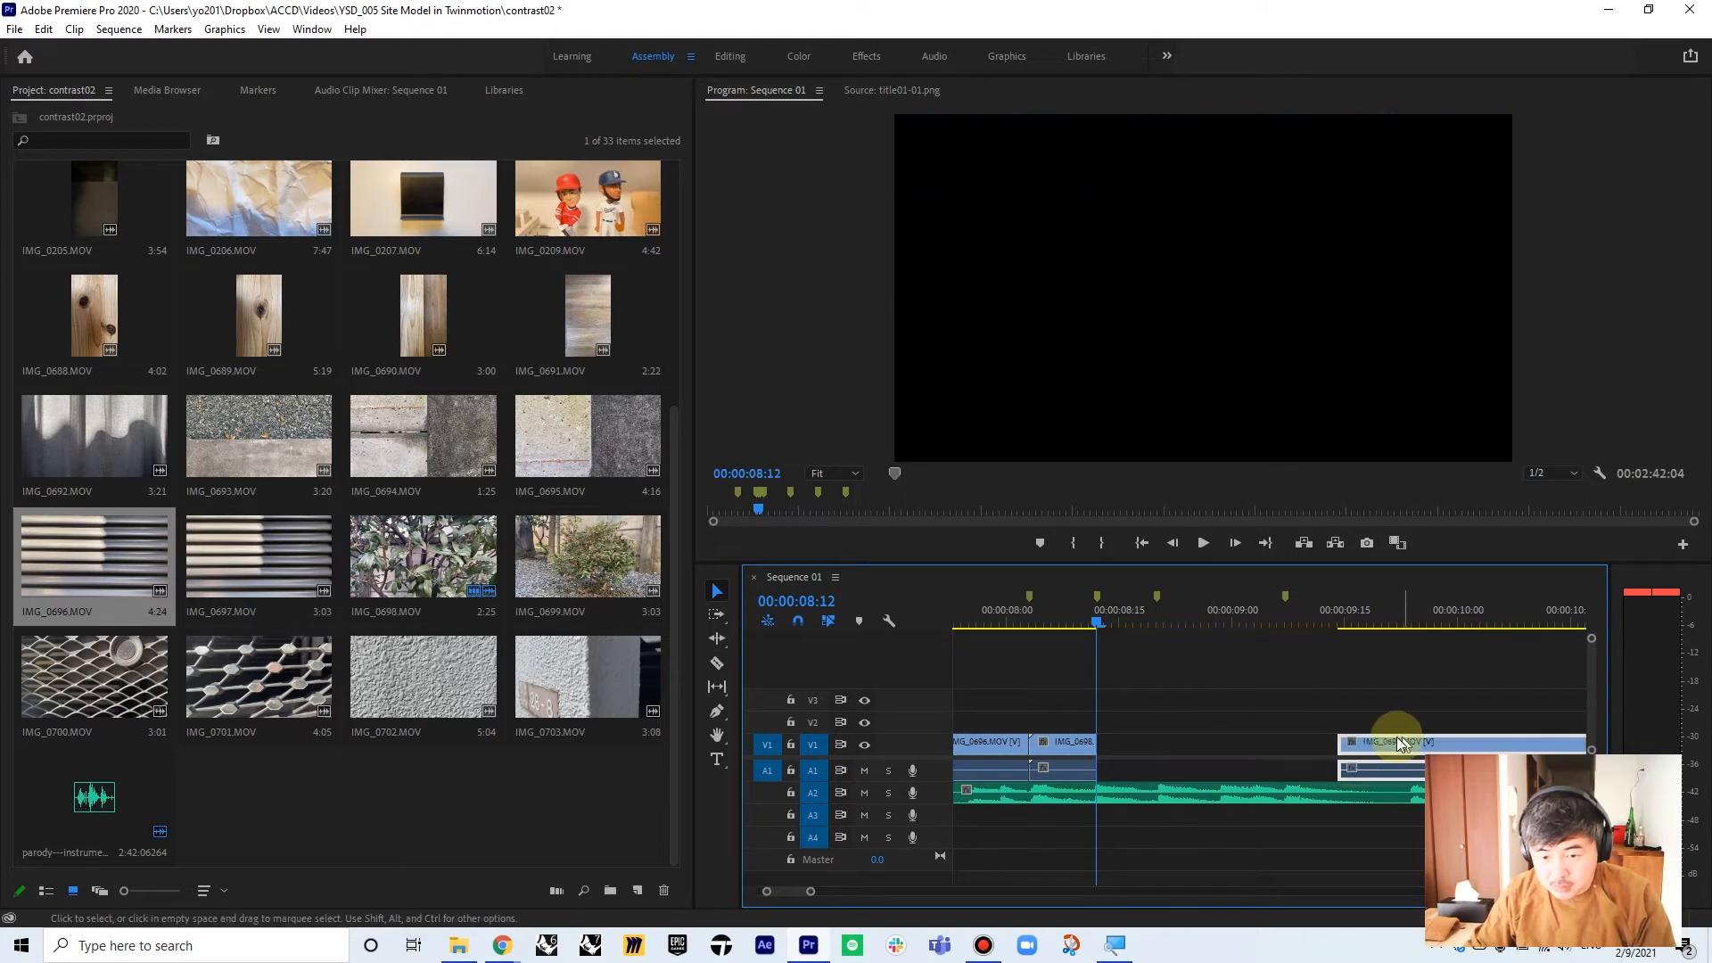
- Copy the IMG_0696.MOV clip into the gap starting at 00:00:08:12
{"action": "left_click", "coordinate": [998, 748]}
{"action": "scroll", "coordinate": [1106, 722], "scroll_direction": "down", "scroll_amount": 1}
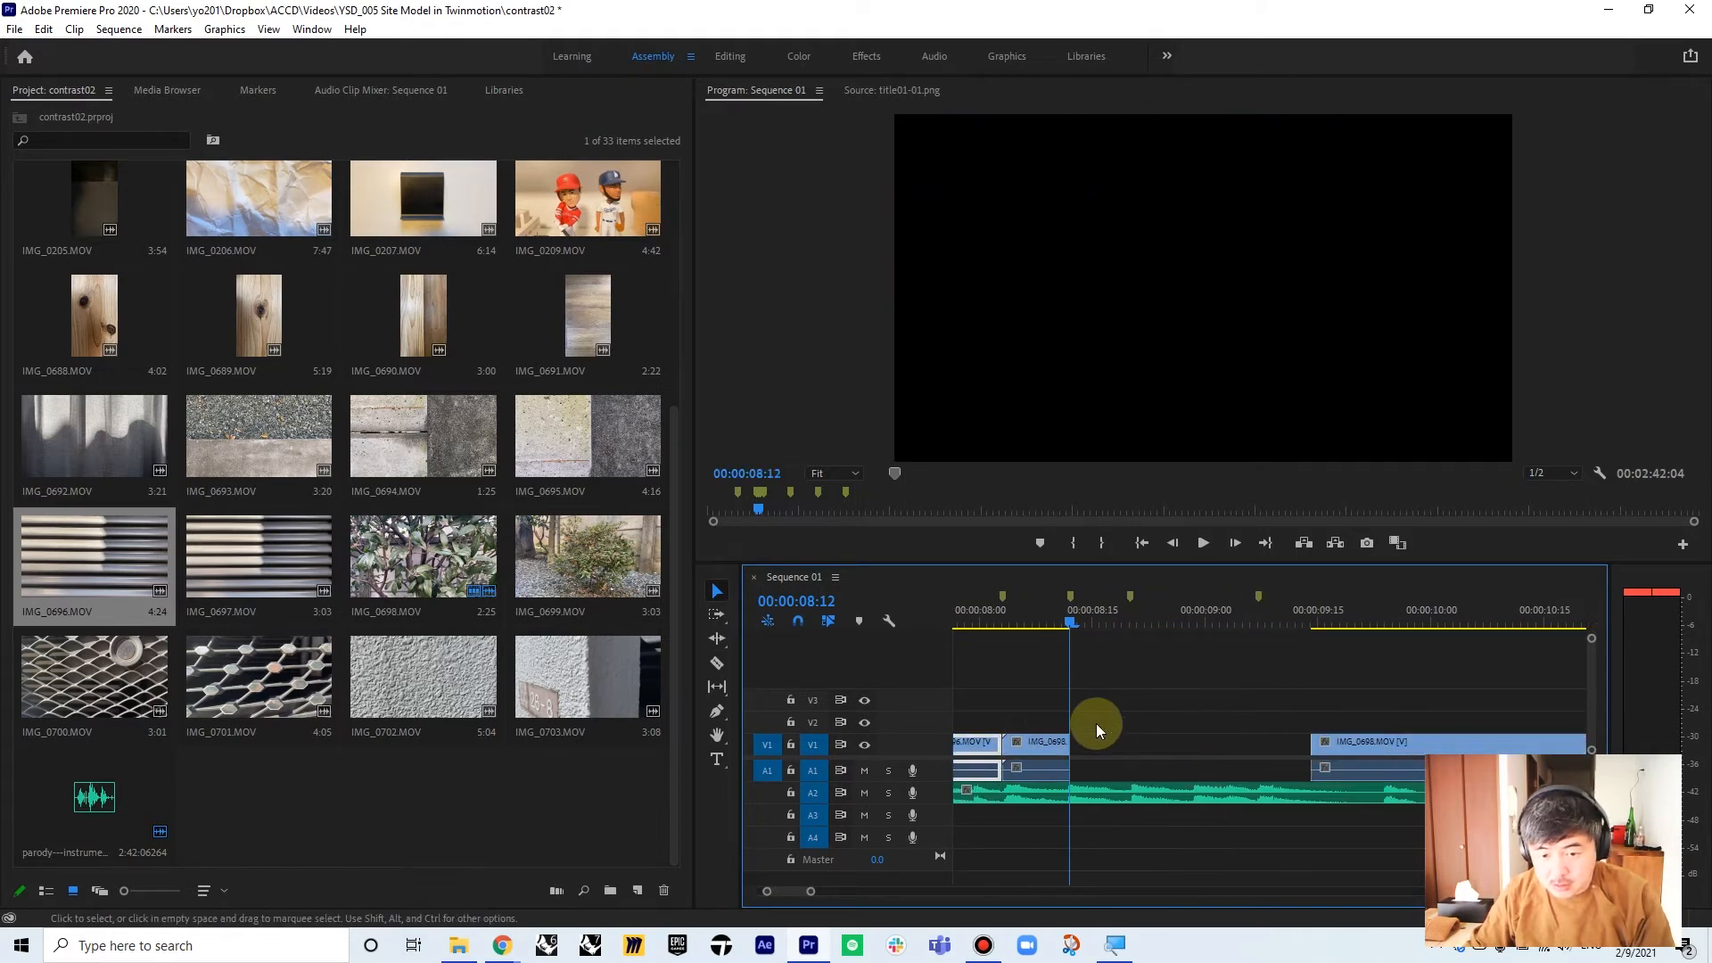
{"action": "scroll", "coordinate": [1106, 731], "scroll_direction": "up", "scroll_amount": 3}
{"action": "scroll", "coordinate": [1111, 731], "scroll_direction": "up", "scroll_amount": 1}
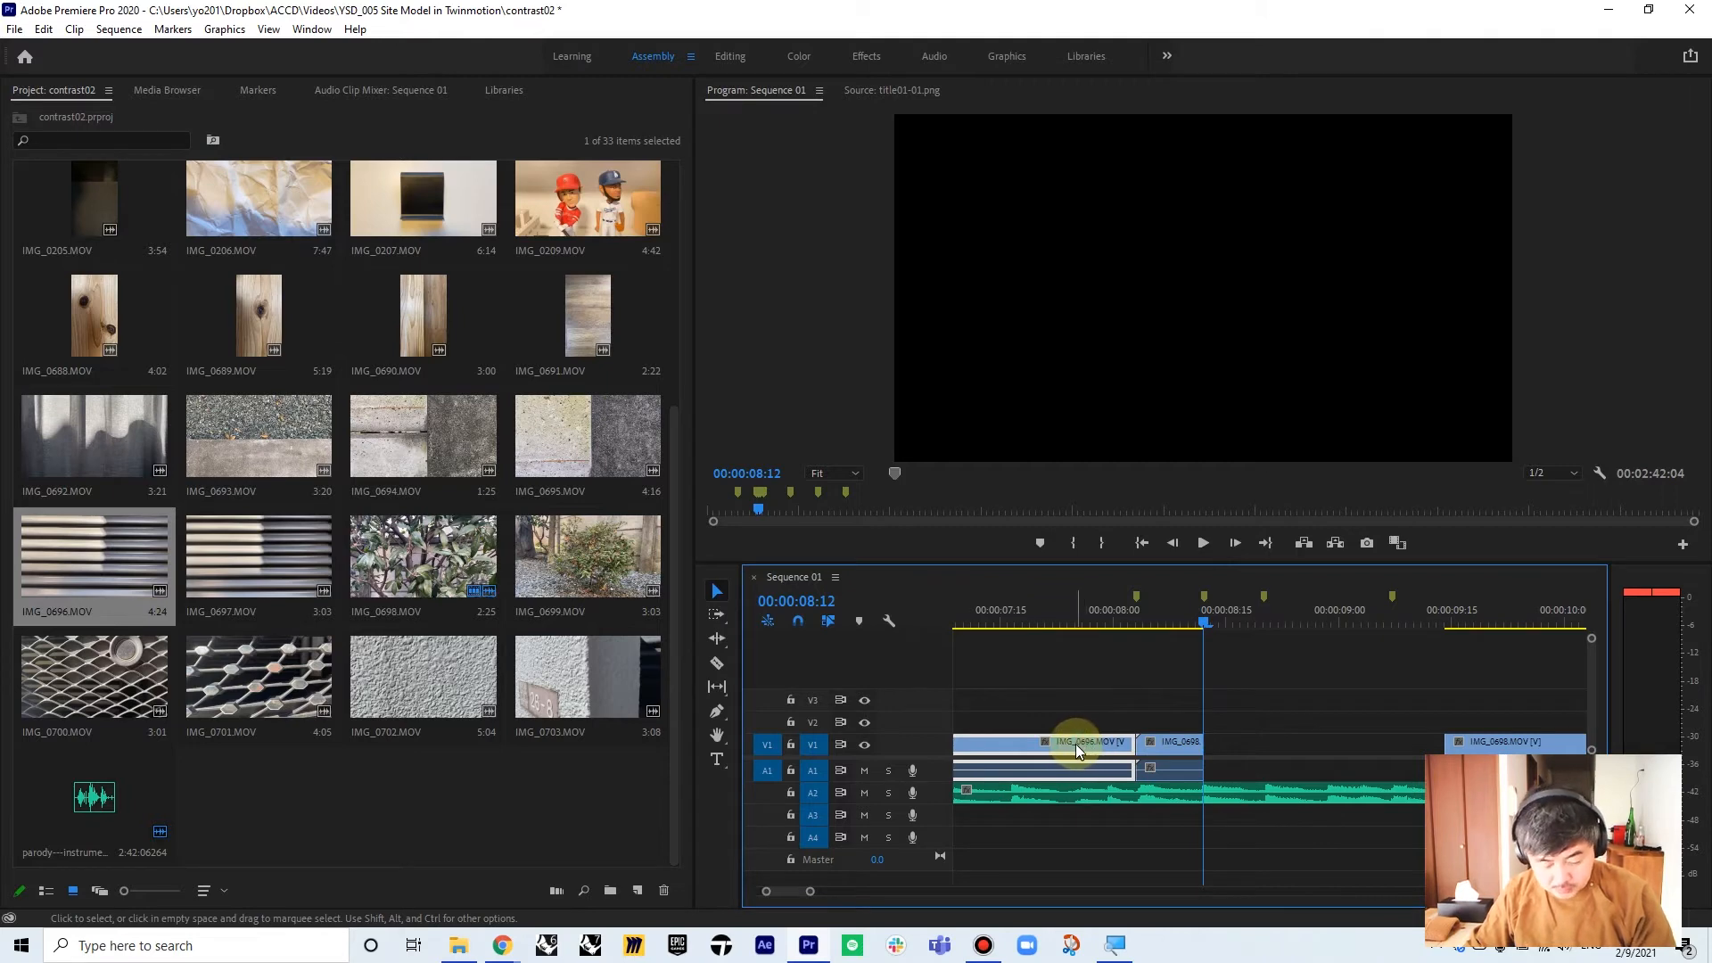
{"action": "left_click", "coordinate": [1228, 743]}
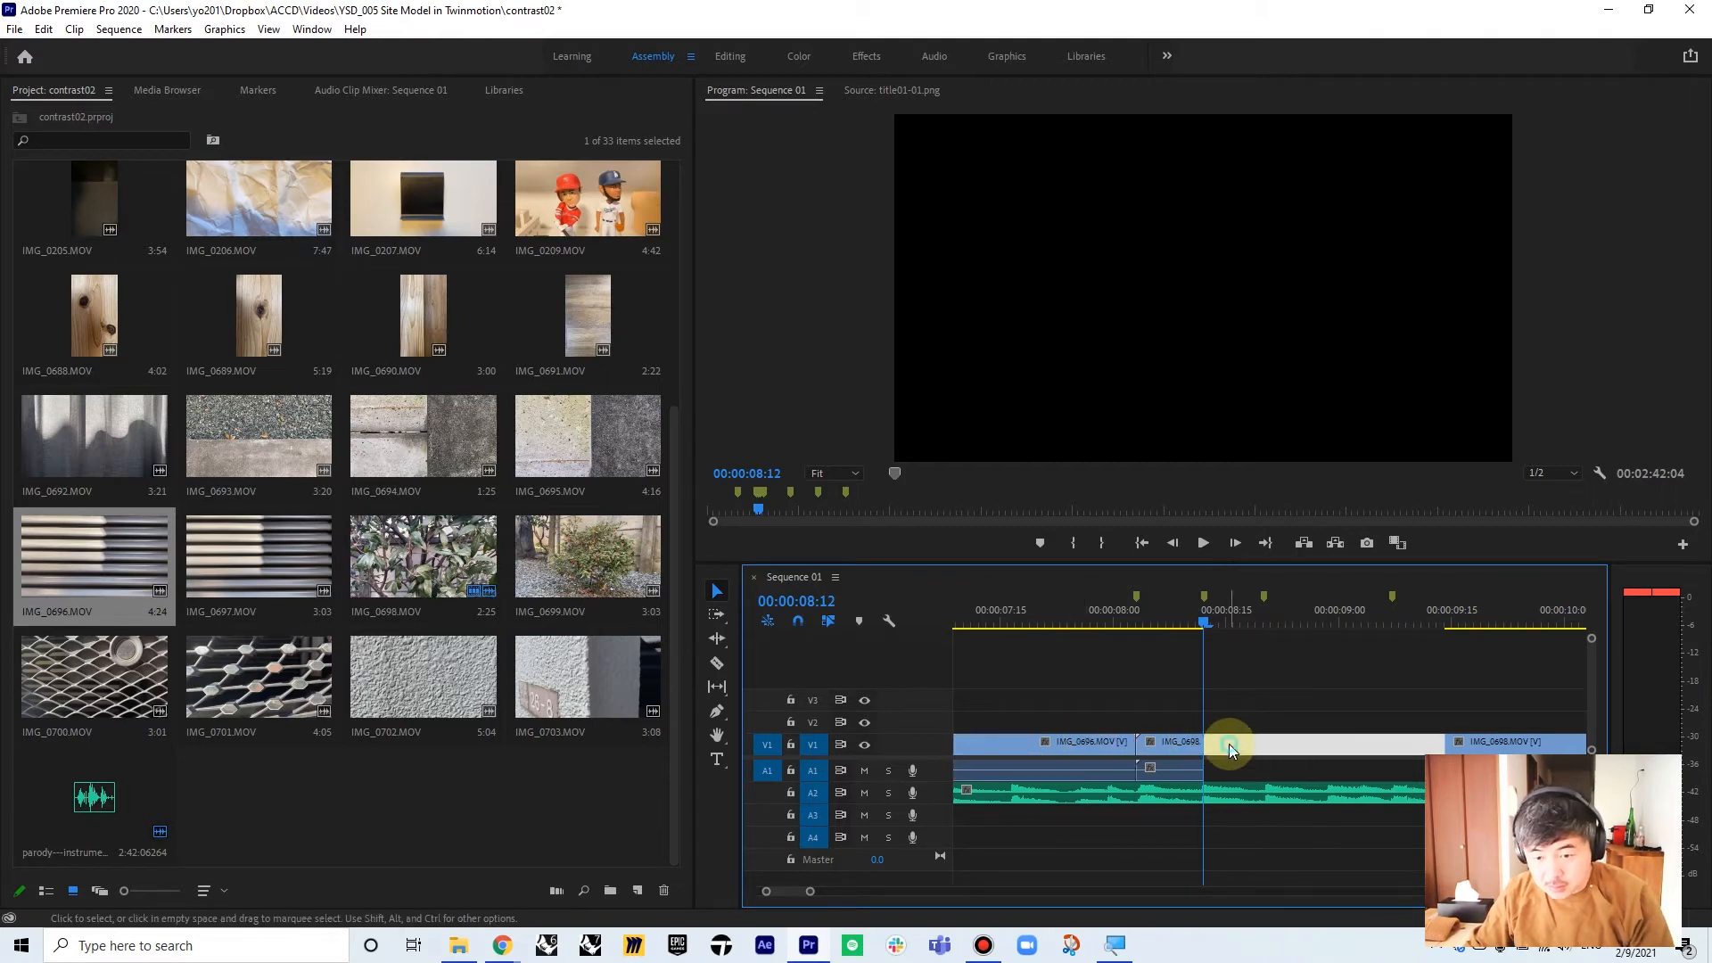
{"action": "key", "text": "ctrl+v"}
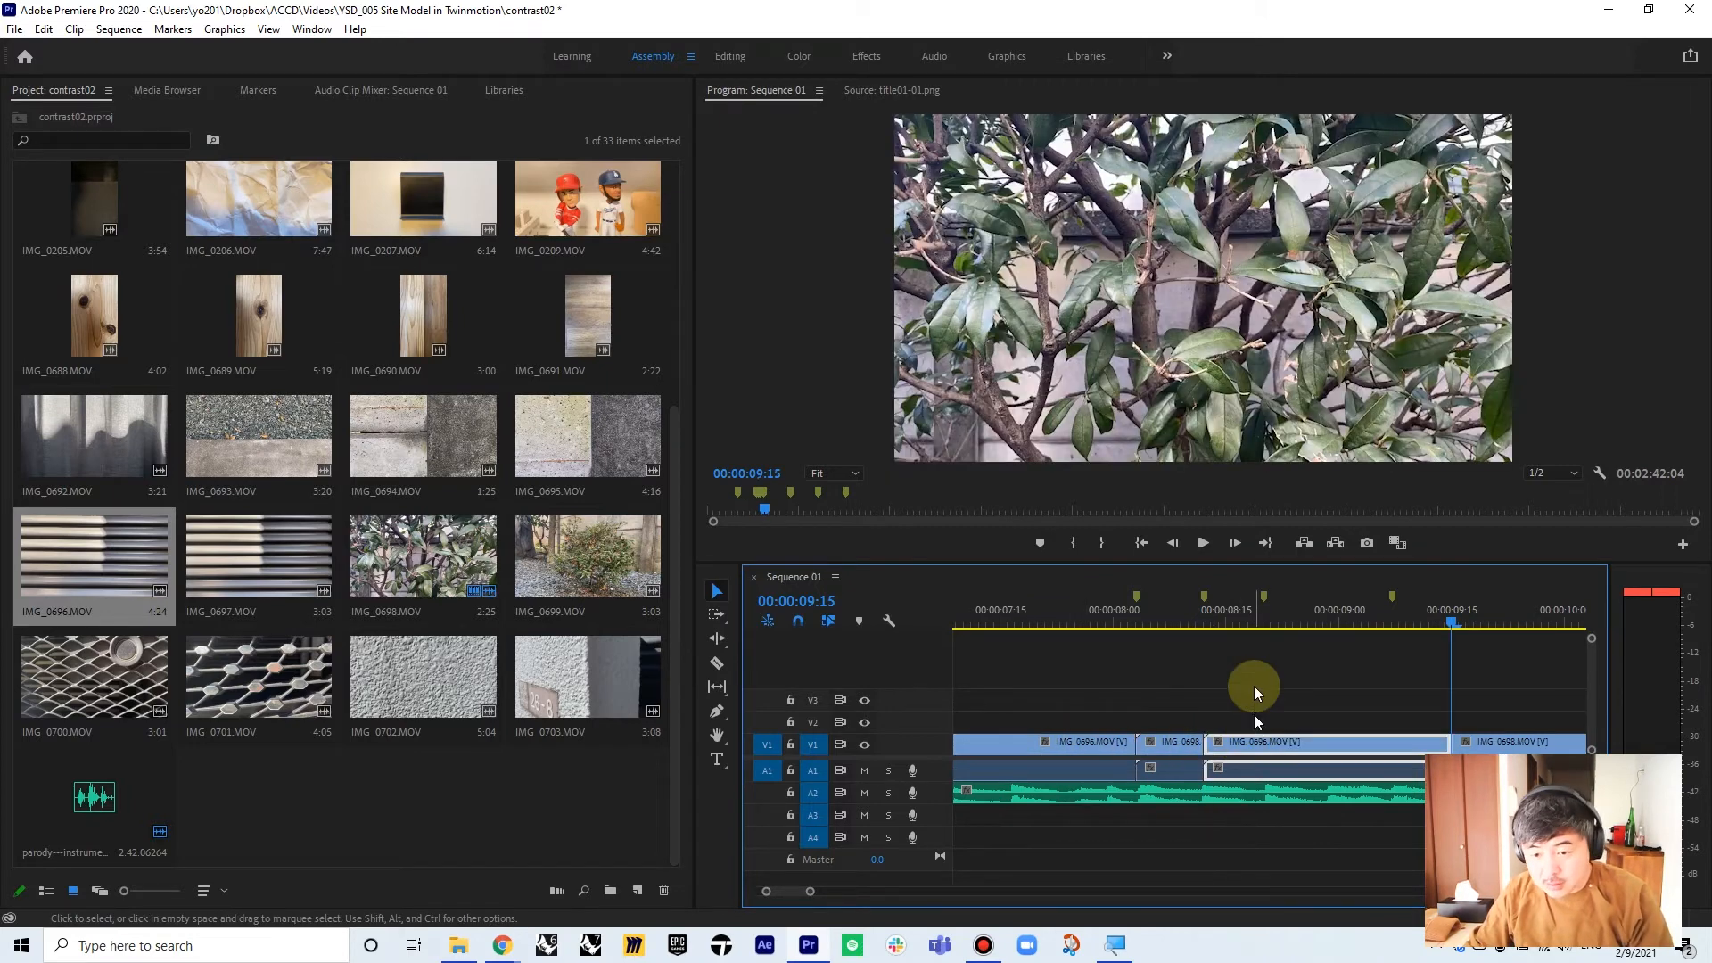
- Split the copied IMG_0696.MOV clip at the 00:00:08:20 marker and delete the part after it
{"action": "mouse_move", "coordinate": [1273, 619]}
{"action": "left_mouse_down"}
{"action": "mouse_move", "coordinate": [1055, 619]}
{"action": "mouse_move", "coordinate": [1264, 623]}
{"action": "left_mouse_up"}
{"action": "key", "text": "c"}
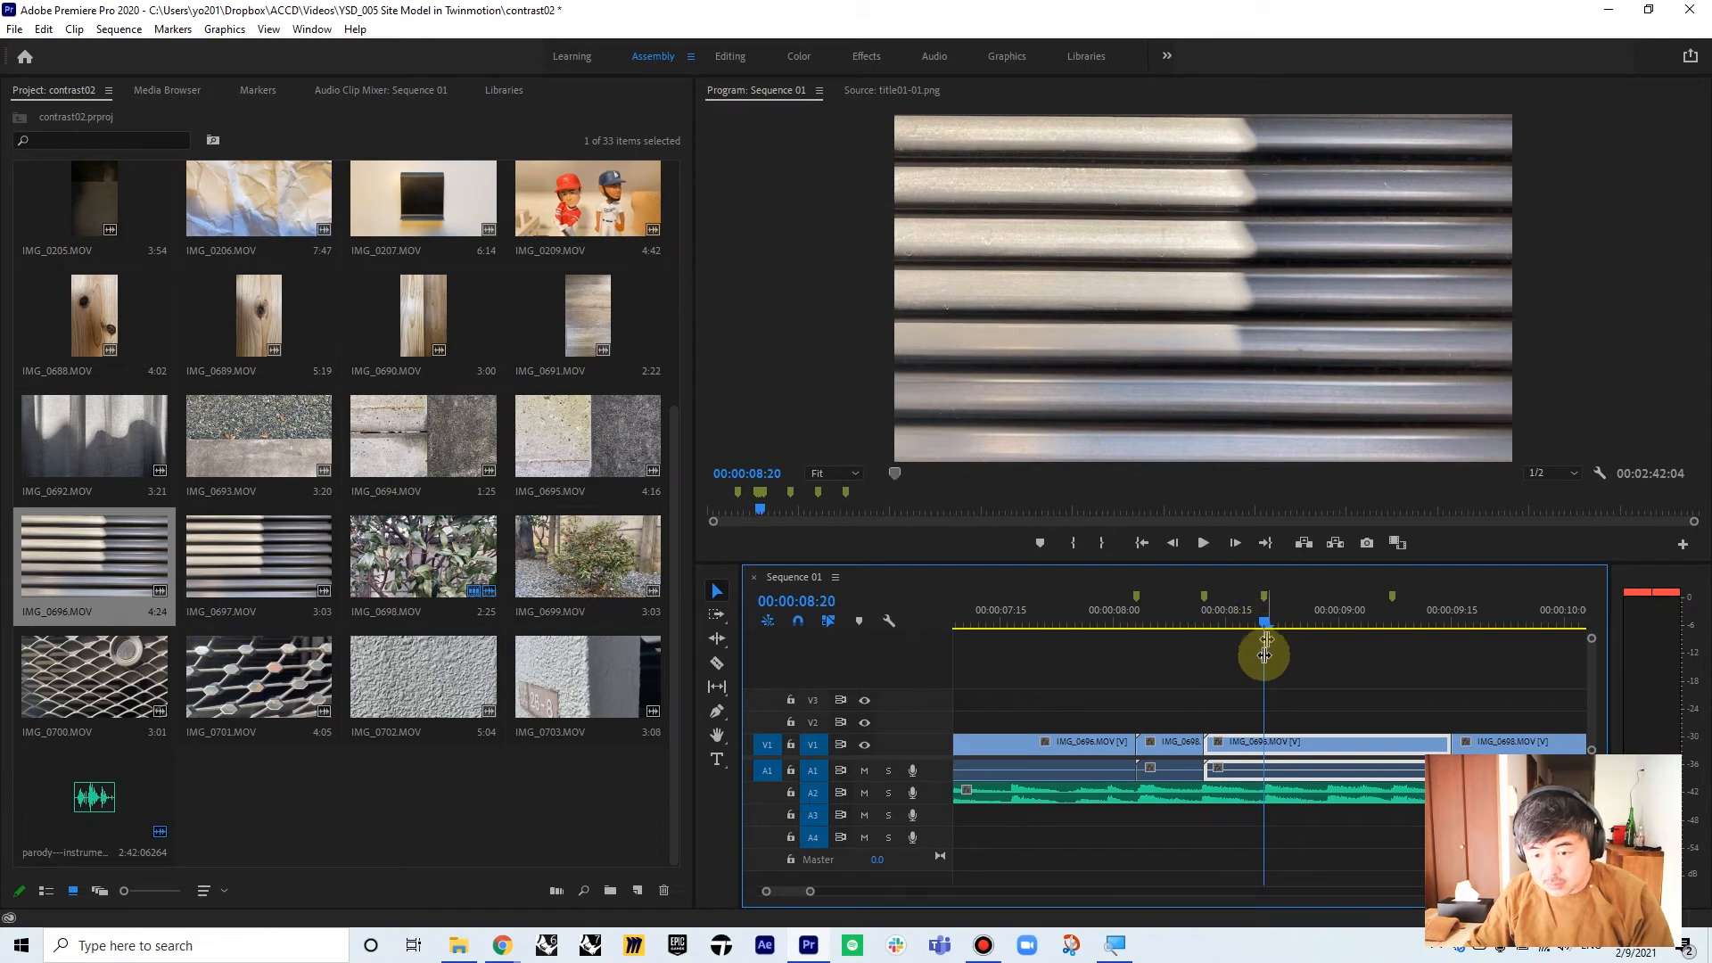
{"action": "left_click", "coordinate": [1282, 741]}
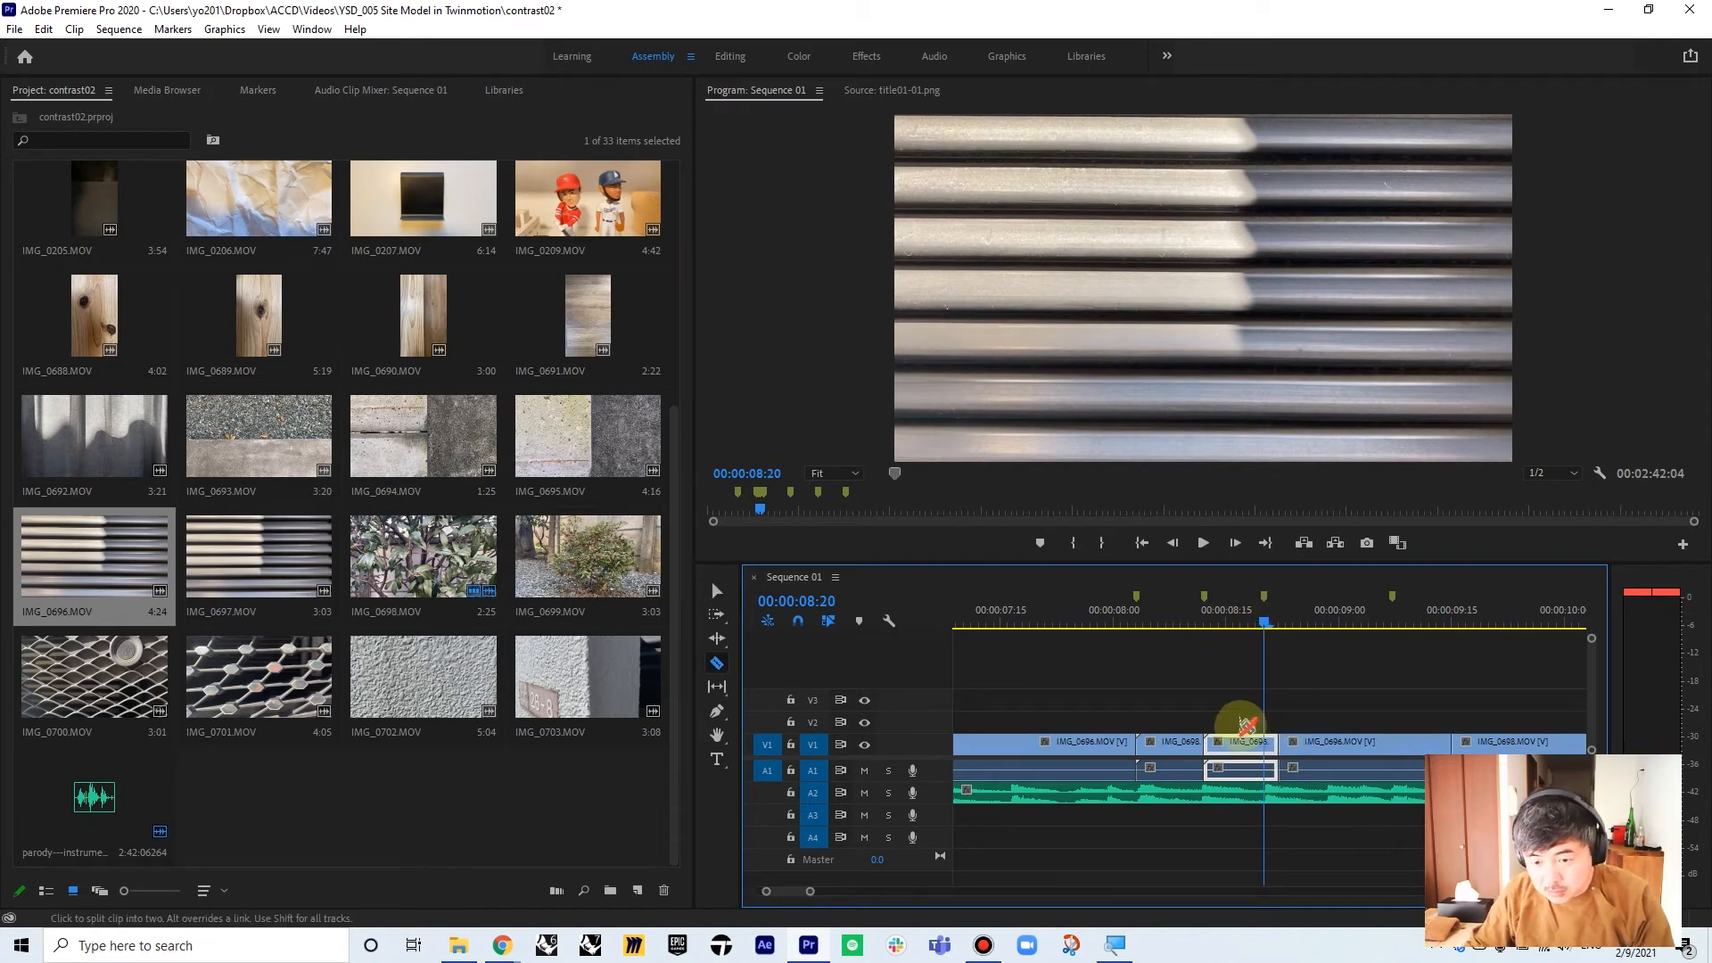
{"action": "left_click", "coordinate": [1268, 743]}
{"action": "key", "text": "v"}
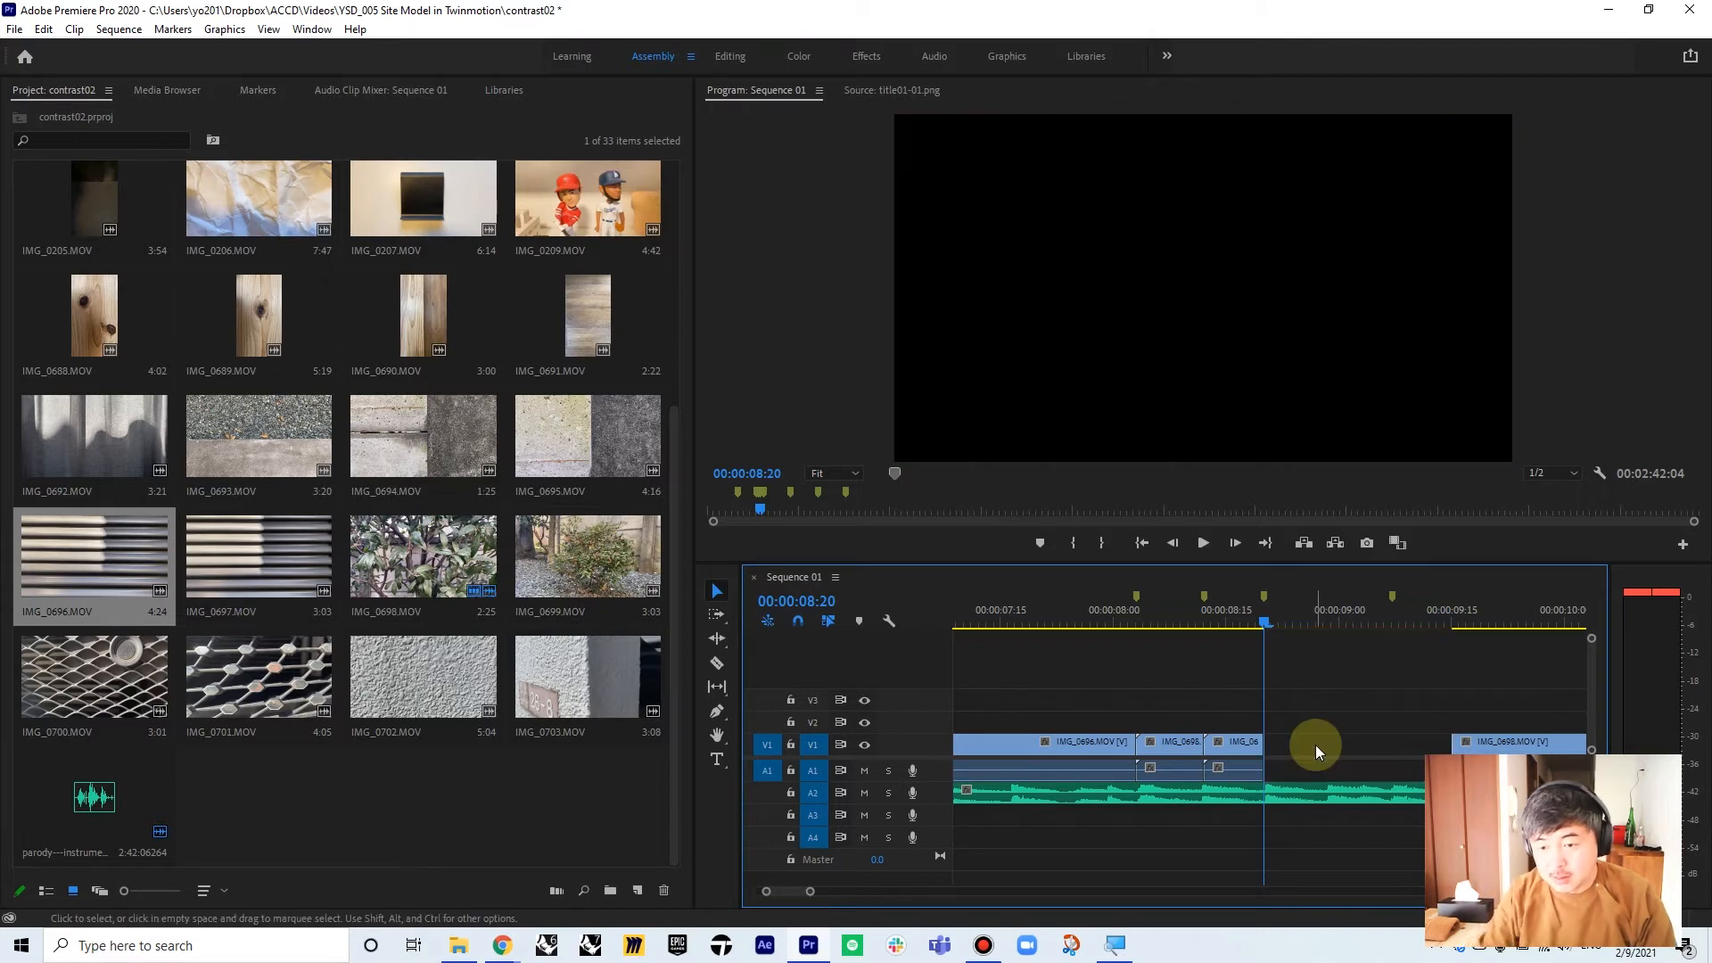
- Move the leftover IMG_0698.MOV clip to 00:00:08:20 and cut off its end at the 00:00:09:07 marker
{"action": "left_click_drag", "start_coordinate": [1315, 746], "coordinate": [1266, 745]}
{"action": "left_click_drag", "start_coordinate": [1265, 624], "coordinate": [1392, 613]}
{"action": "key", "text": "c"}
{"action": "left_click", "coordinate": [1396, 743]}
{"action": "key", "text": "v"}
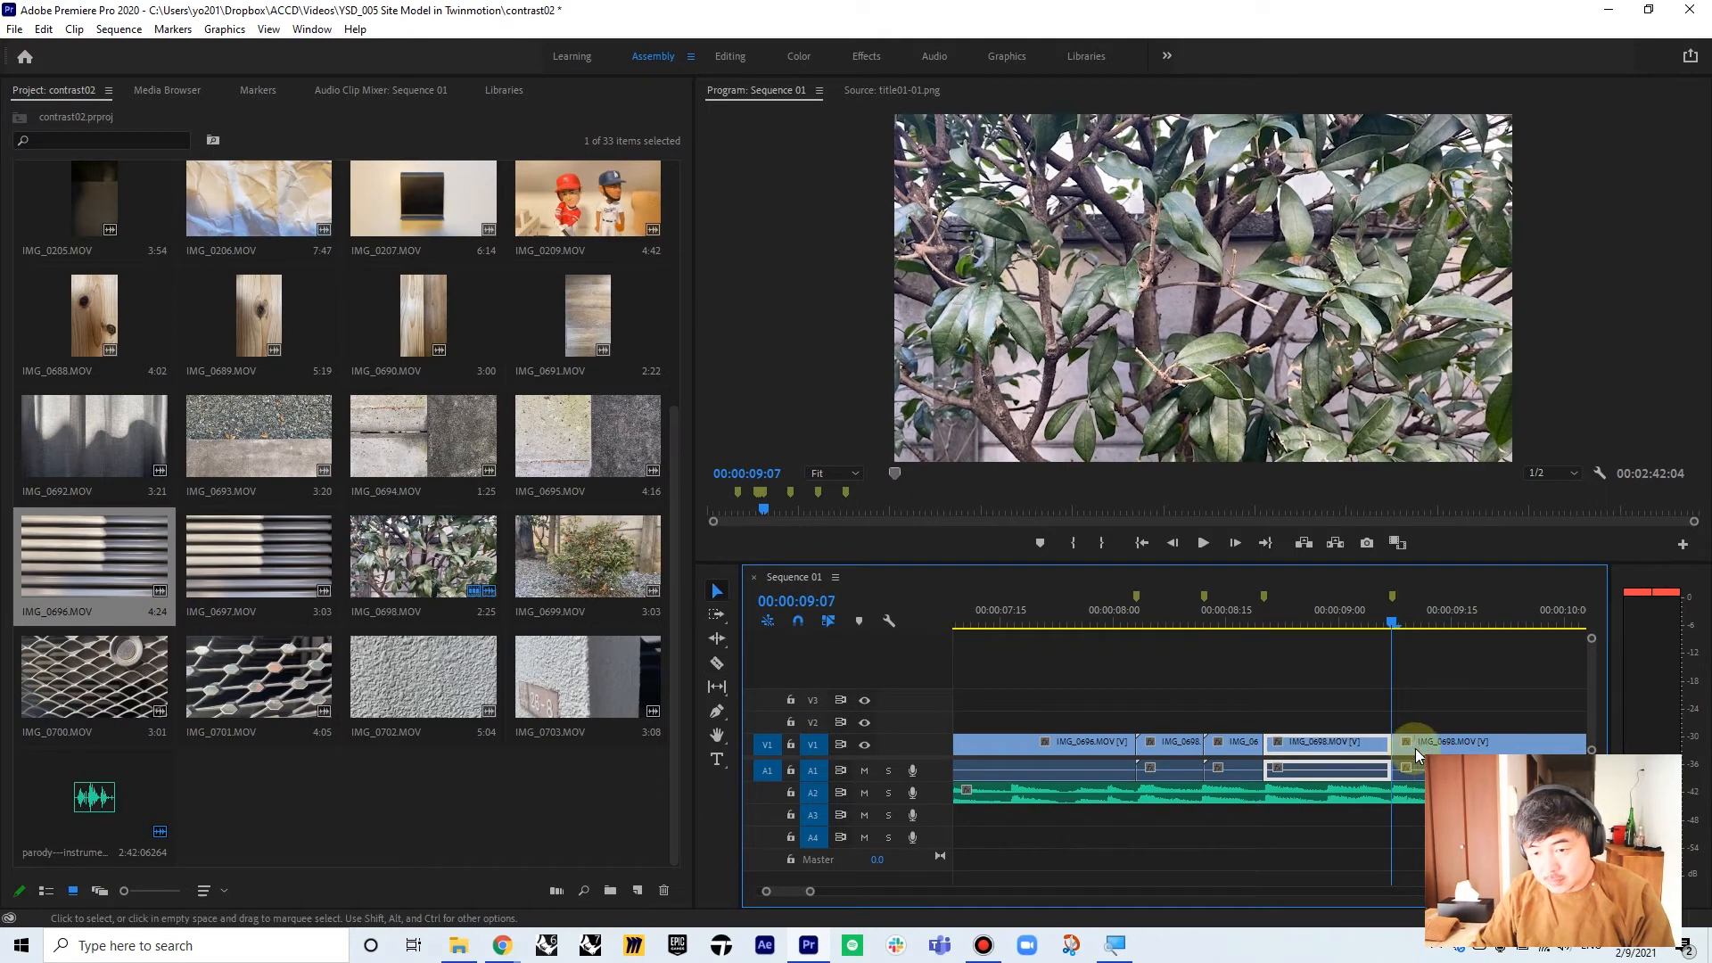
{"action": "left_click", "coordinate": [1414, 745]}
{"action": "key", "text": "Delete"}
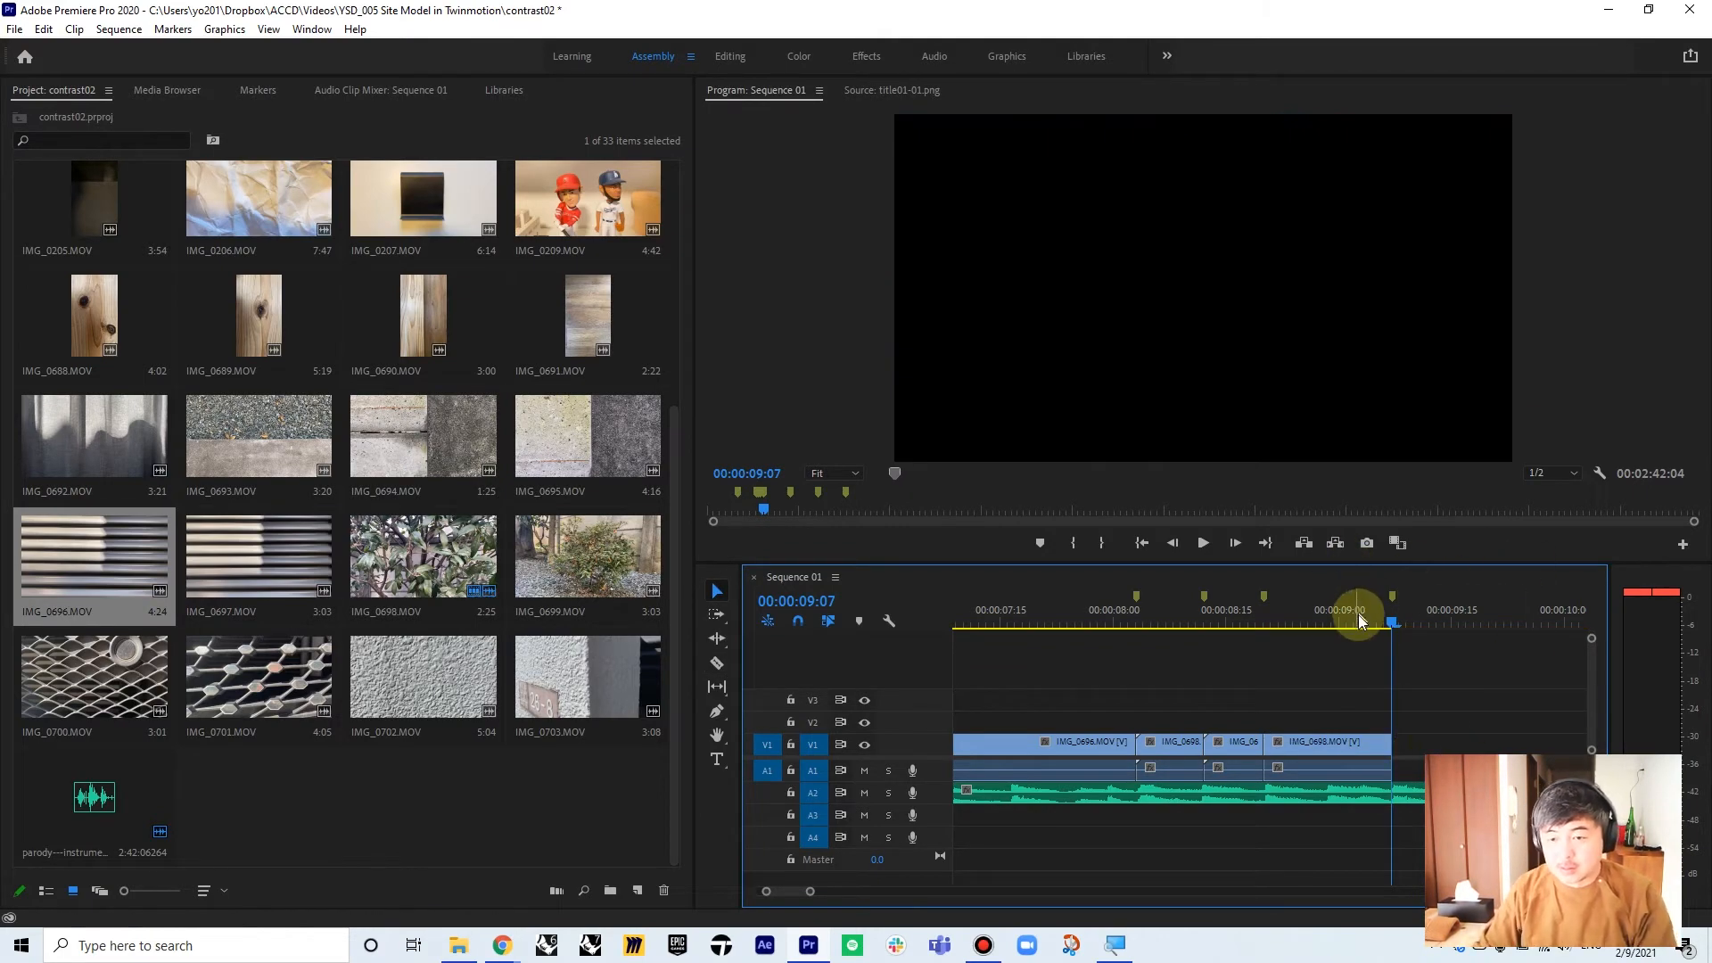
- Play back the sequence from the last title cards to 00:00:09:07 to check the quick cuts against the music beats
{"action": "left_click_drag", "start_coordinate": [1356, 614], "coordinate": [938, 655]}
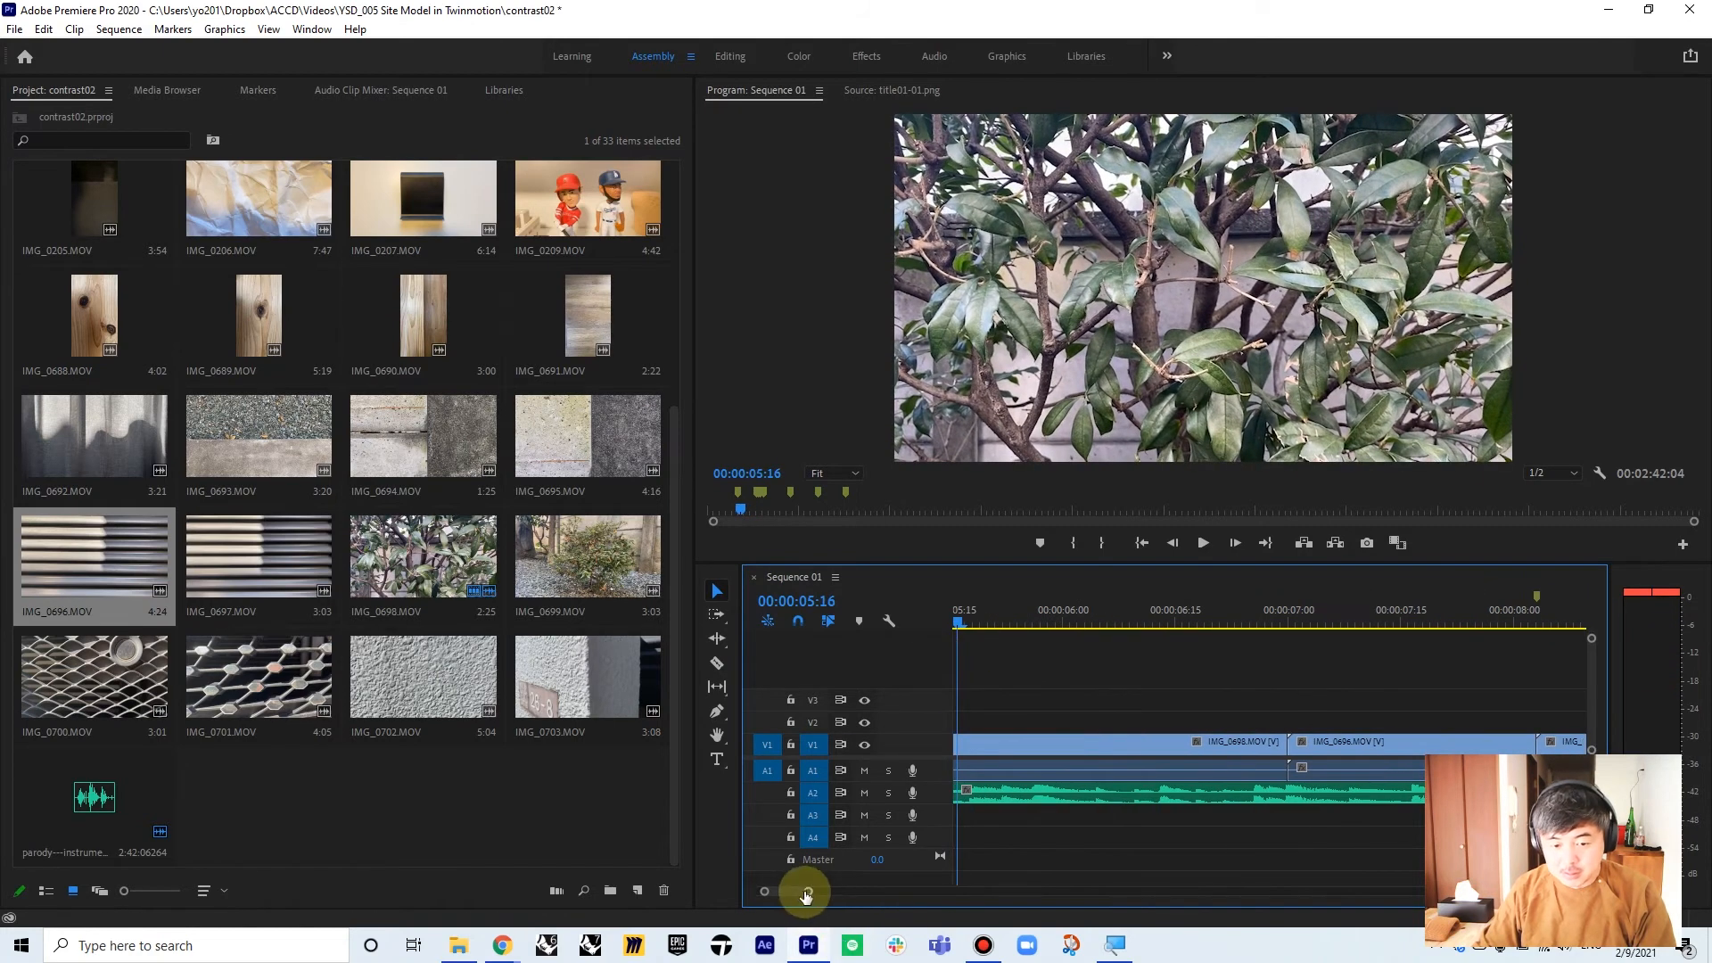
{"action": "left_click_drag", "start_coordinate": [806, 890], "coordinate": [886, 890]}
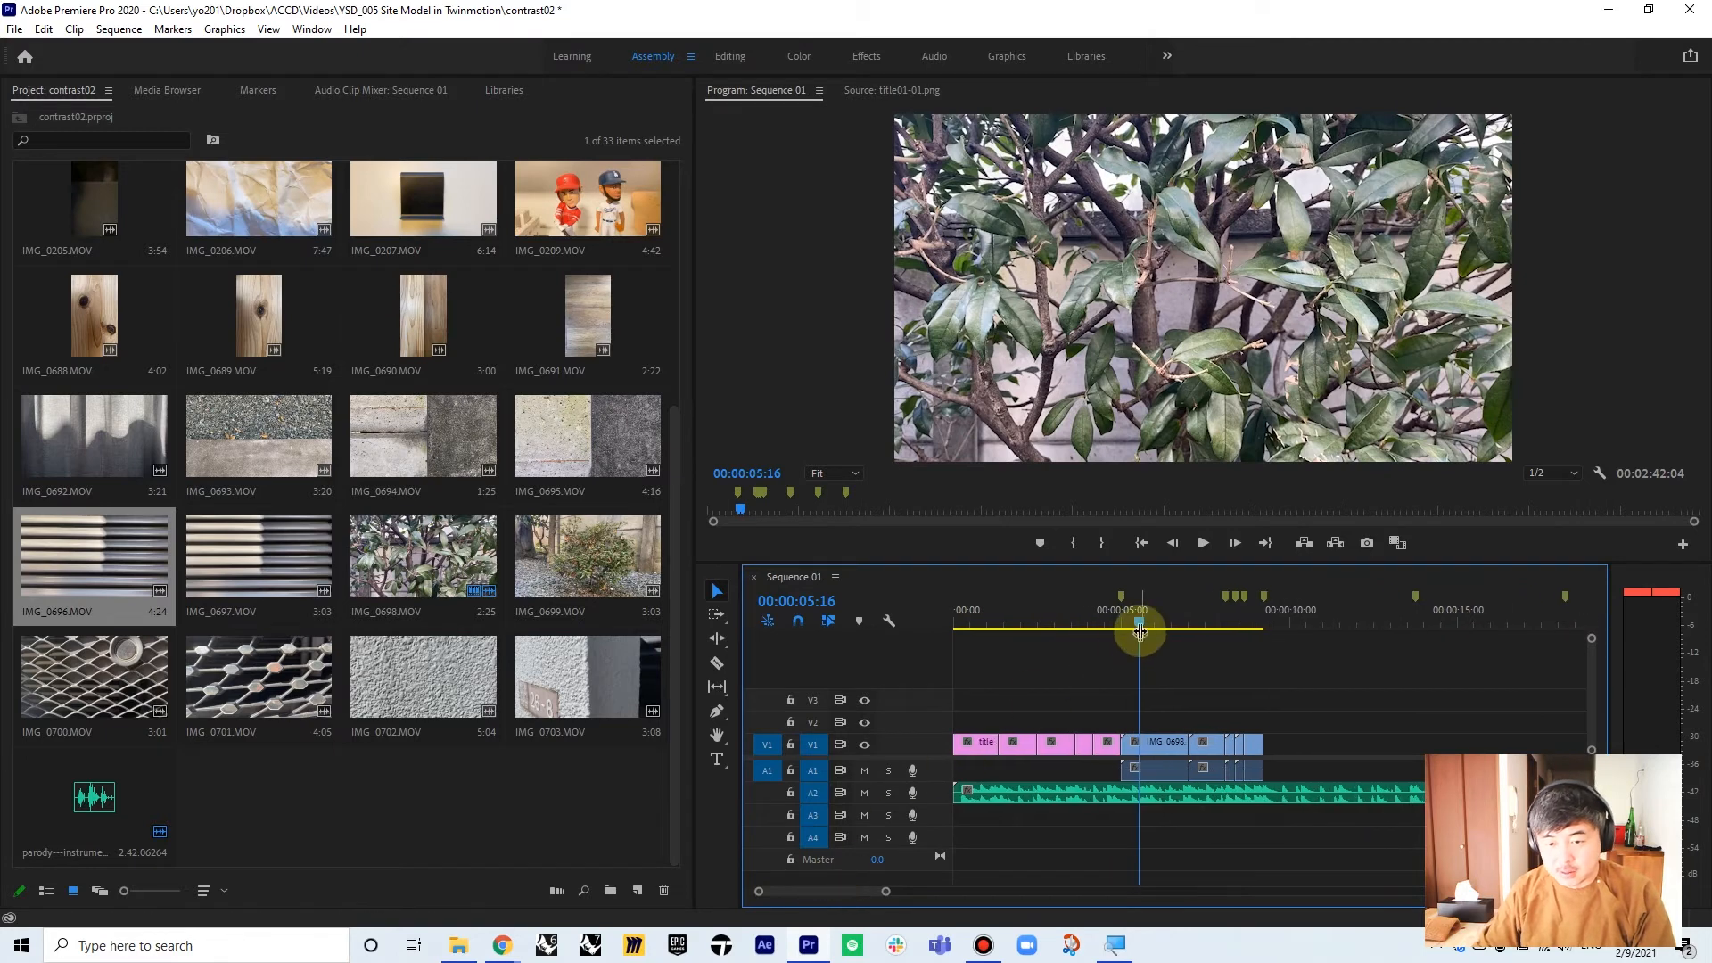
{"action": "left_click_drag", "start_coordinate": [1139, 631], "coordinate": [1109, 623]}
{"action": "key", "text": "space"}
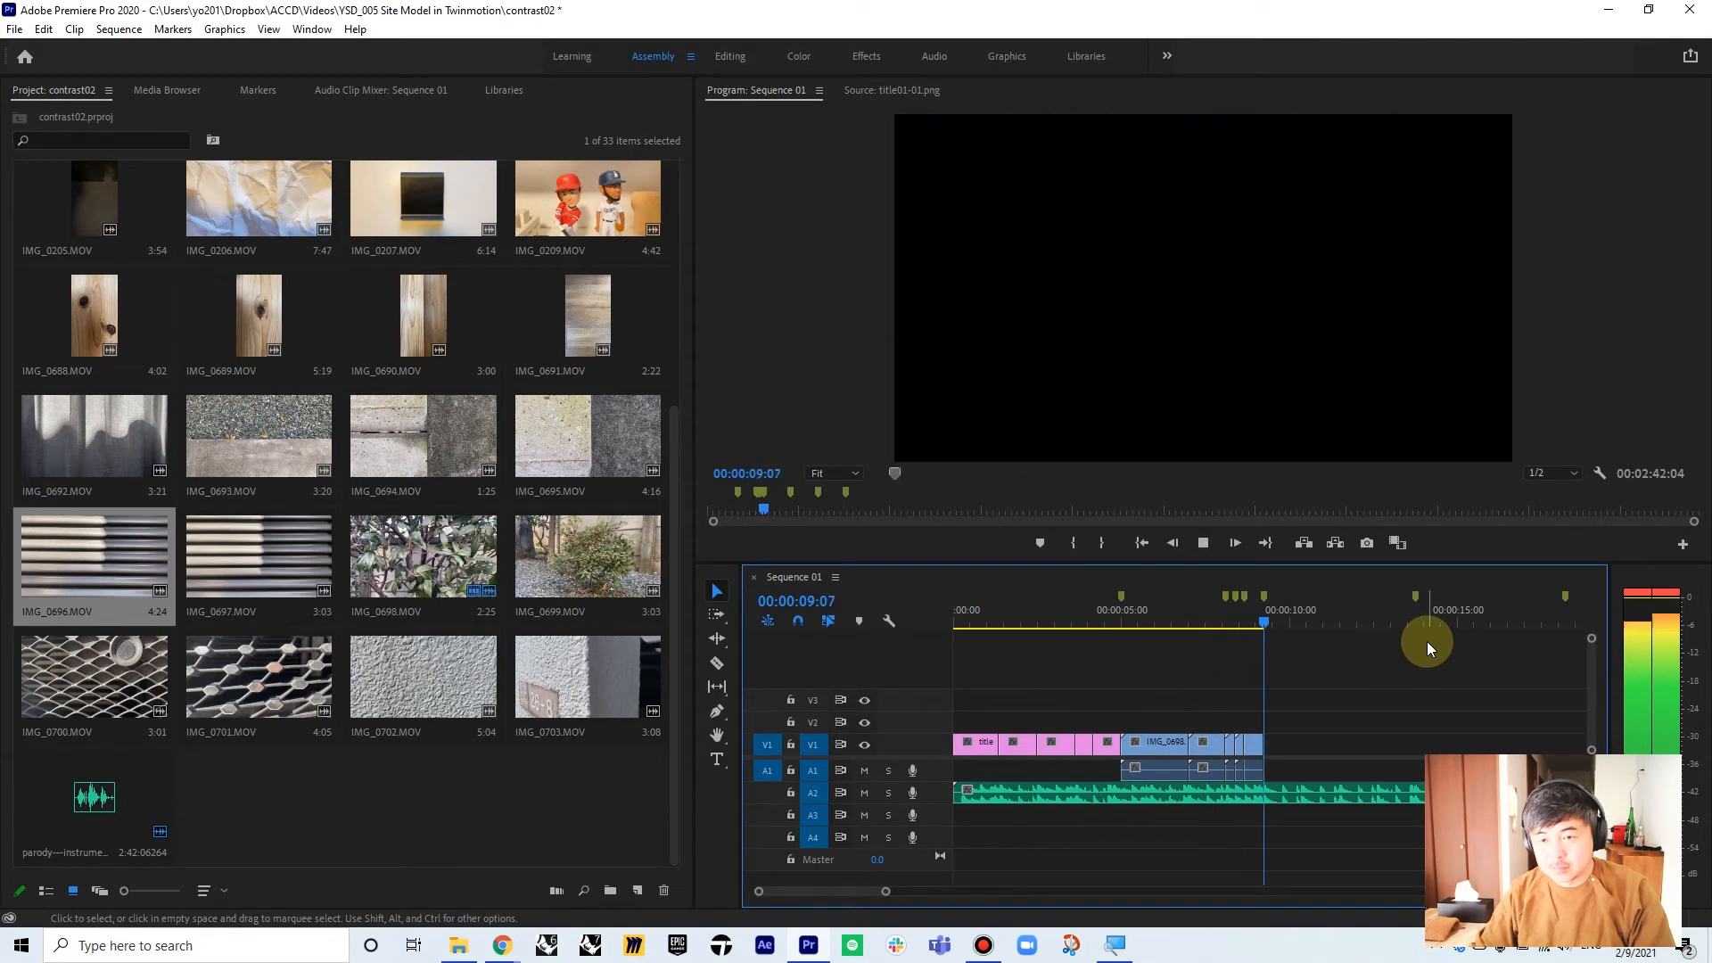
{"action": "left_click_drag", "start_coordinate": [1276, 617], "coordinate": [1072, 623]}
{"action": "key", "text": "space"}
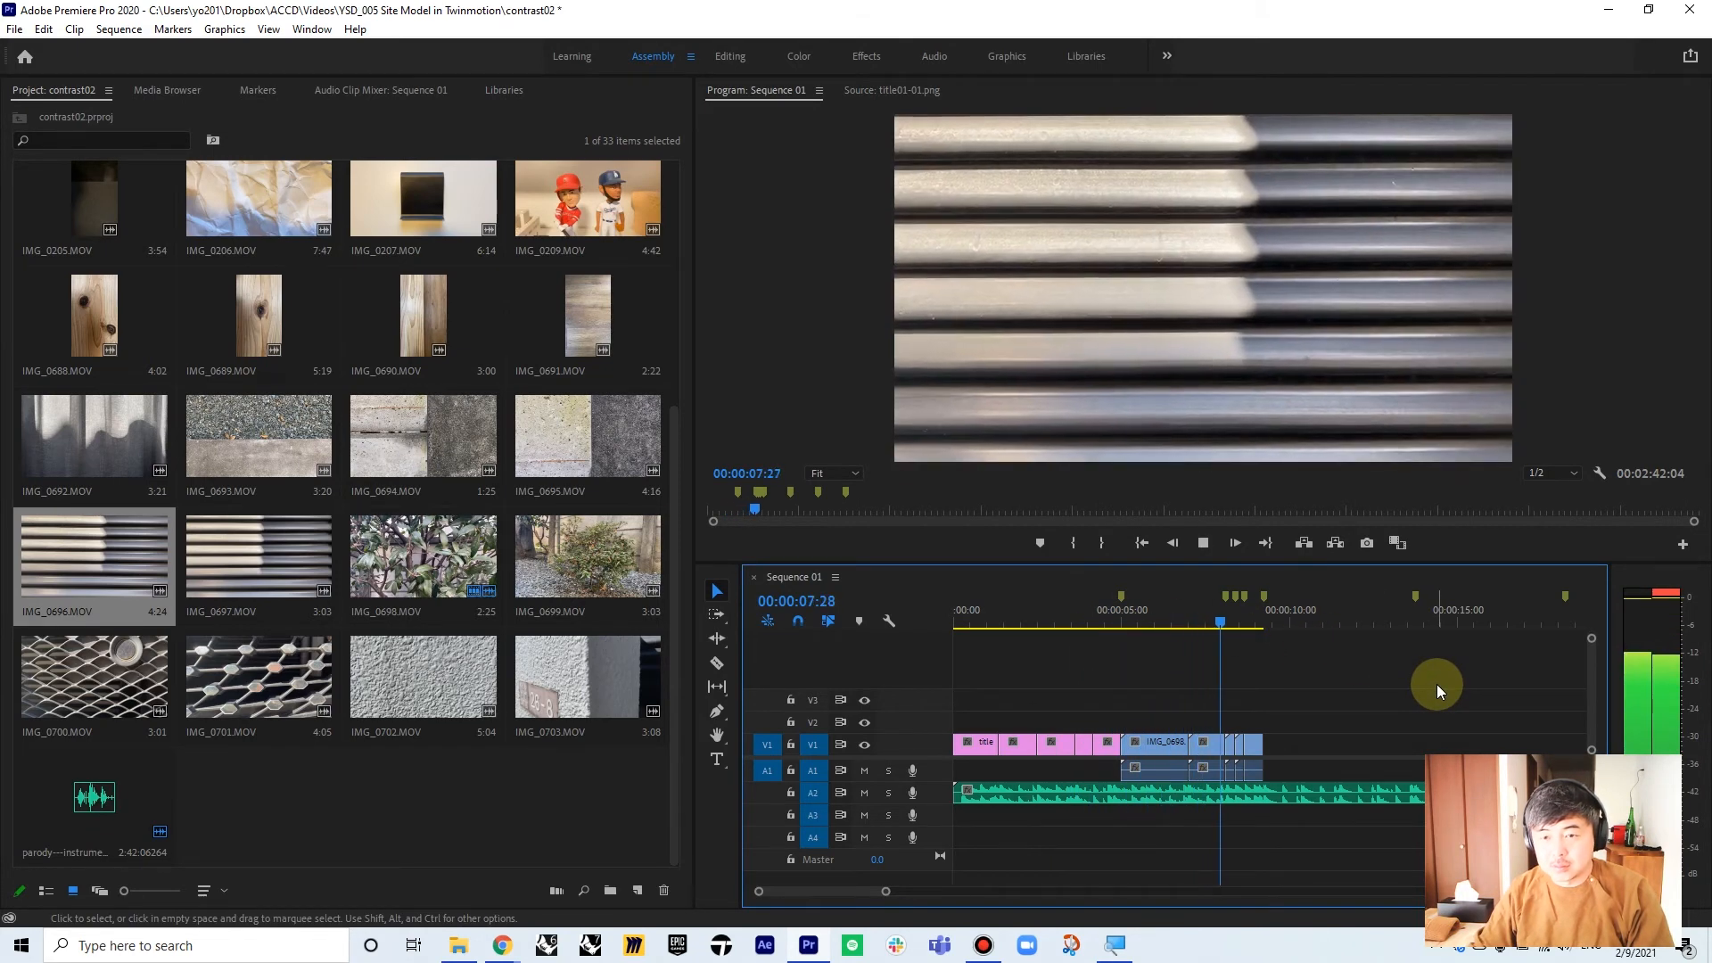
{"action": "key", "text": "space"}
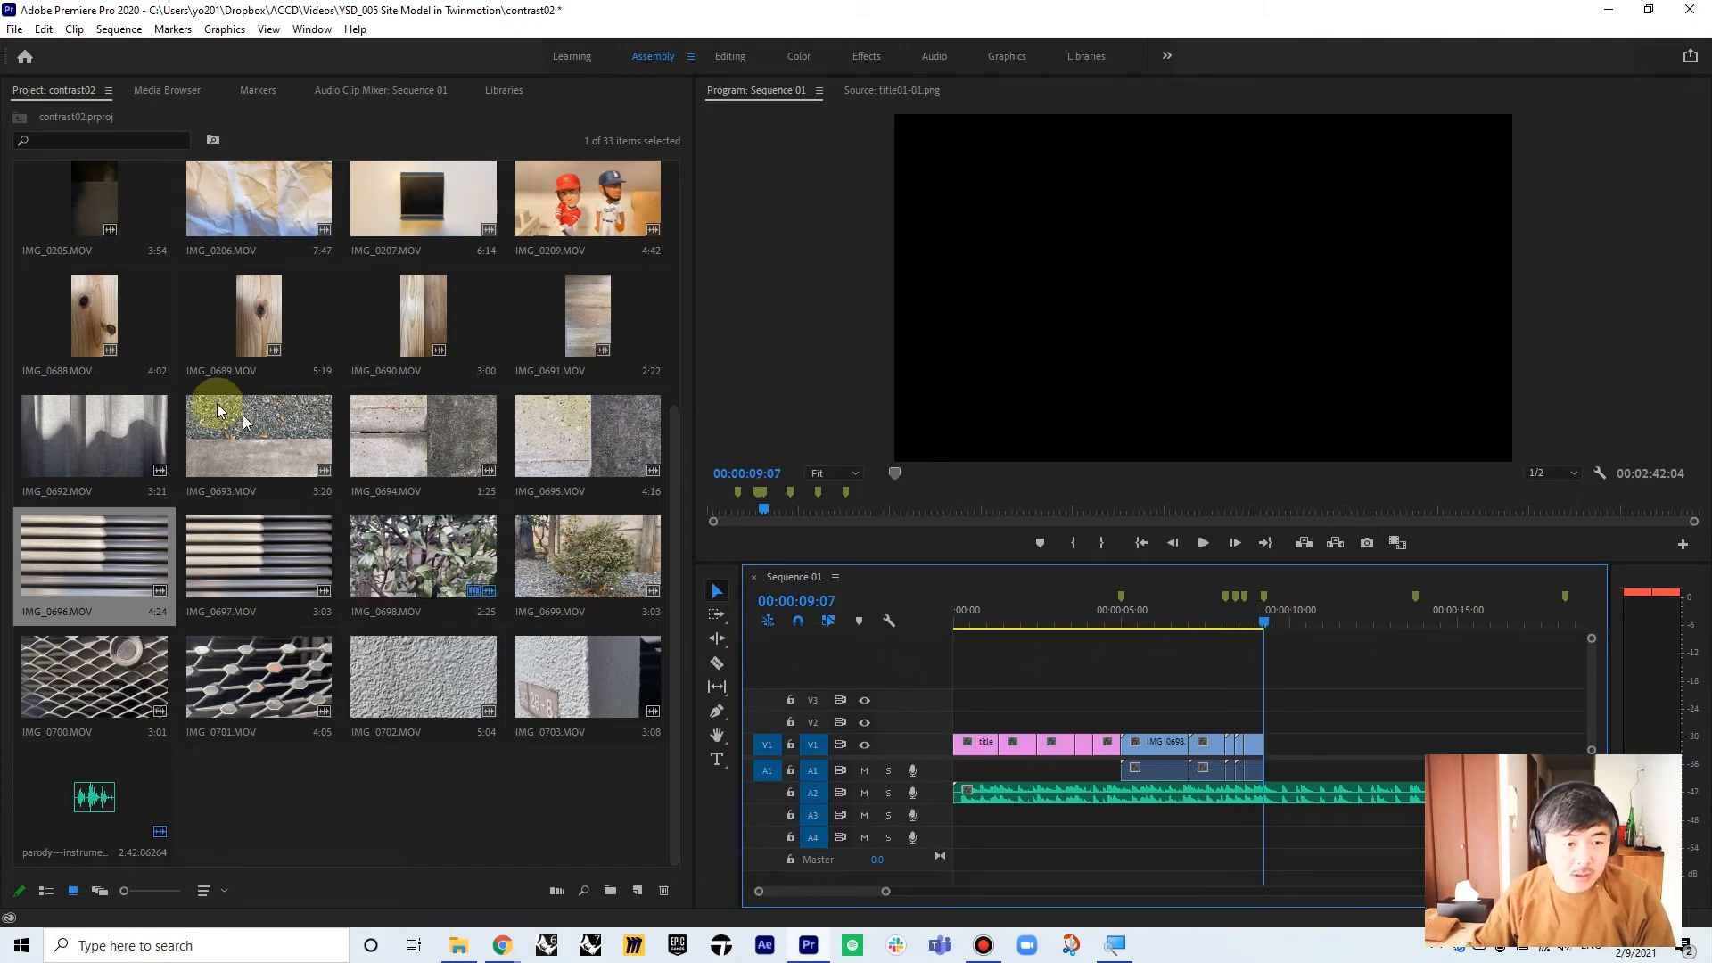
- Add the IMG_0690.MOV wood clip to track V1 at 00:00:09:07 and preview its framing
{"action": "scroll", "coordinate": [321, 335], "scroll_direction": "up", "scroll_amount": 5}
{"action": "scroll", "coordinate": [379, 352], "scroll_direction": "down", "scroll_amount": 5}
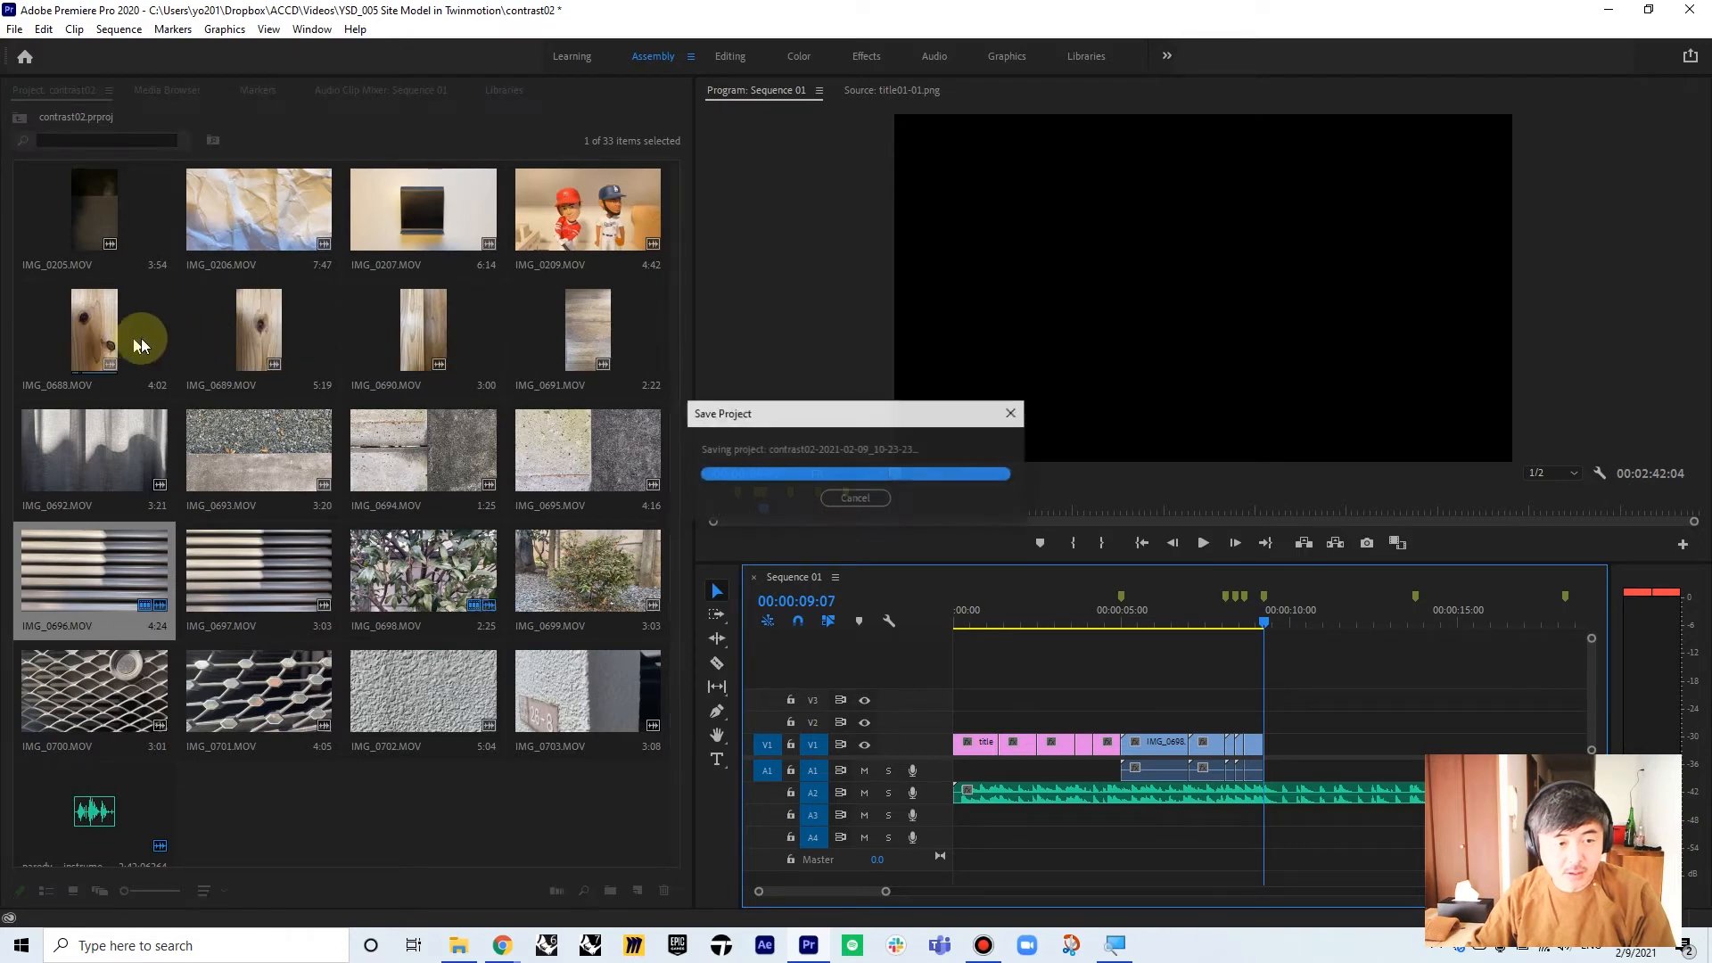
{"action": "left_click", "coordinate": [424, 339]}
{"action": "left_click_drag", "start_coordinate": [1170, 549], "coordinate": [1276, 741]}
{"action": "left_click_drag", "start_coordinate": [1283, 628], "coordinate": [1309, 623]}
- Switch to the Effects workspace and apply the Distort > Transform video effect to the IMG_0690.MOV clip
{"action": "left_click", "coordinate": [1338, 746]}
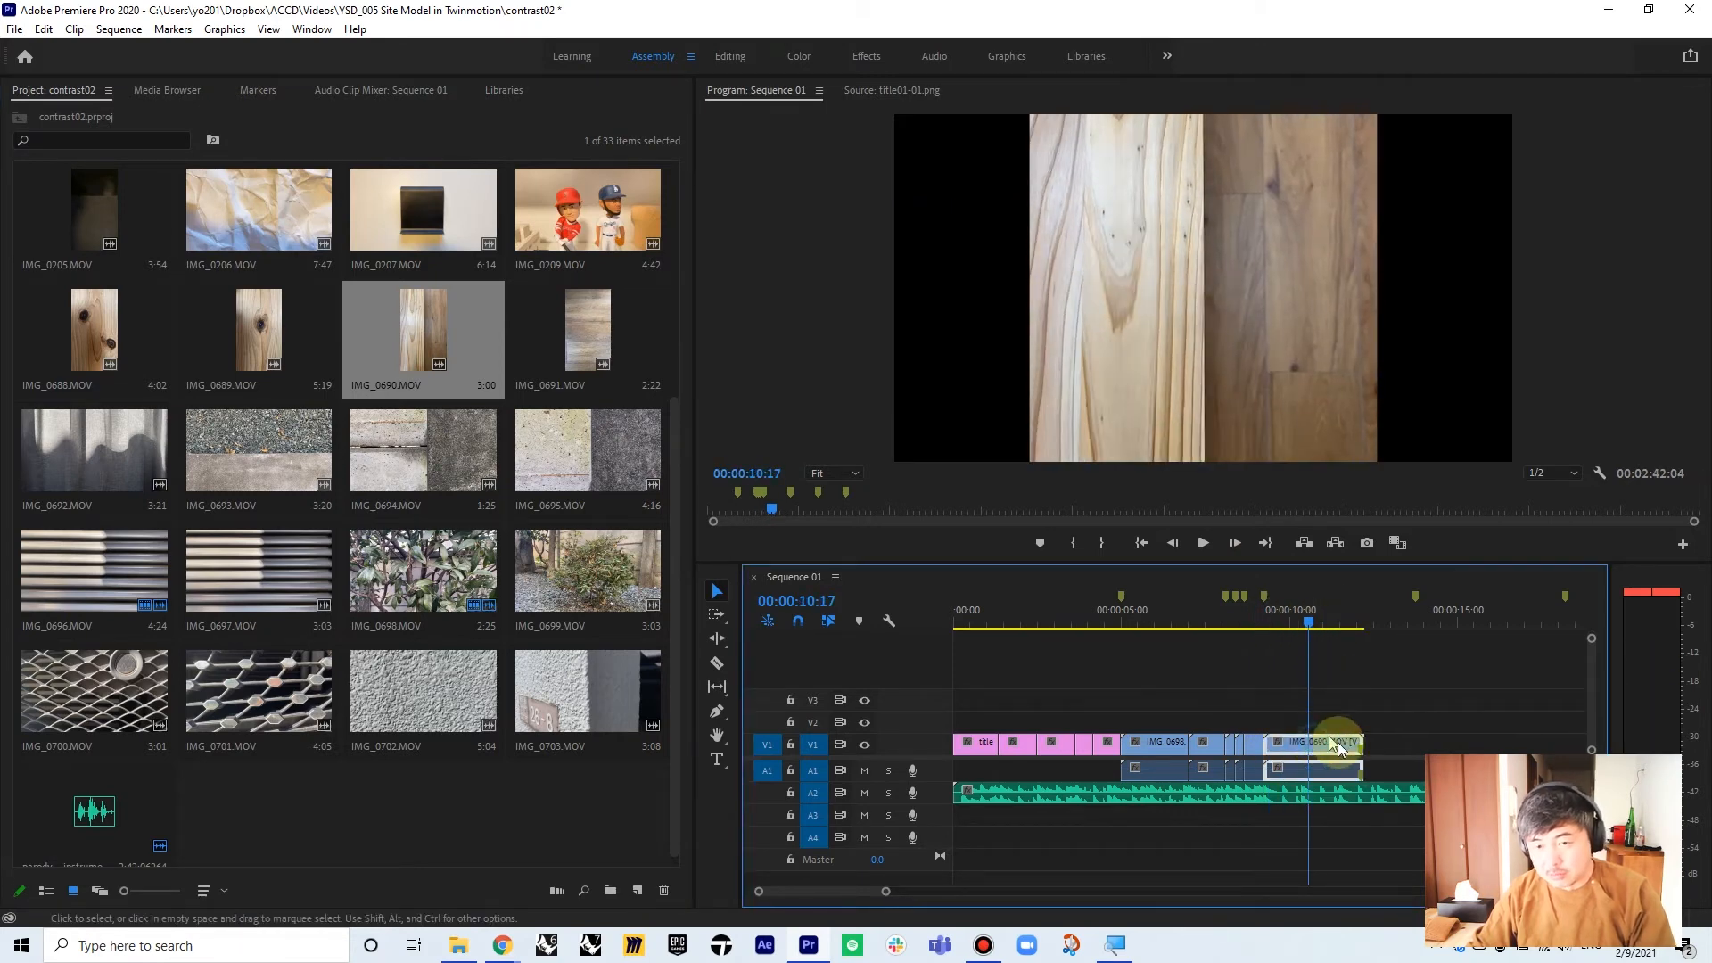
{"action": "left_click", "coordinate": [1167, 56]}
{"action": "left_click", "coordinate": [1193, 68]}
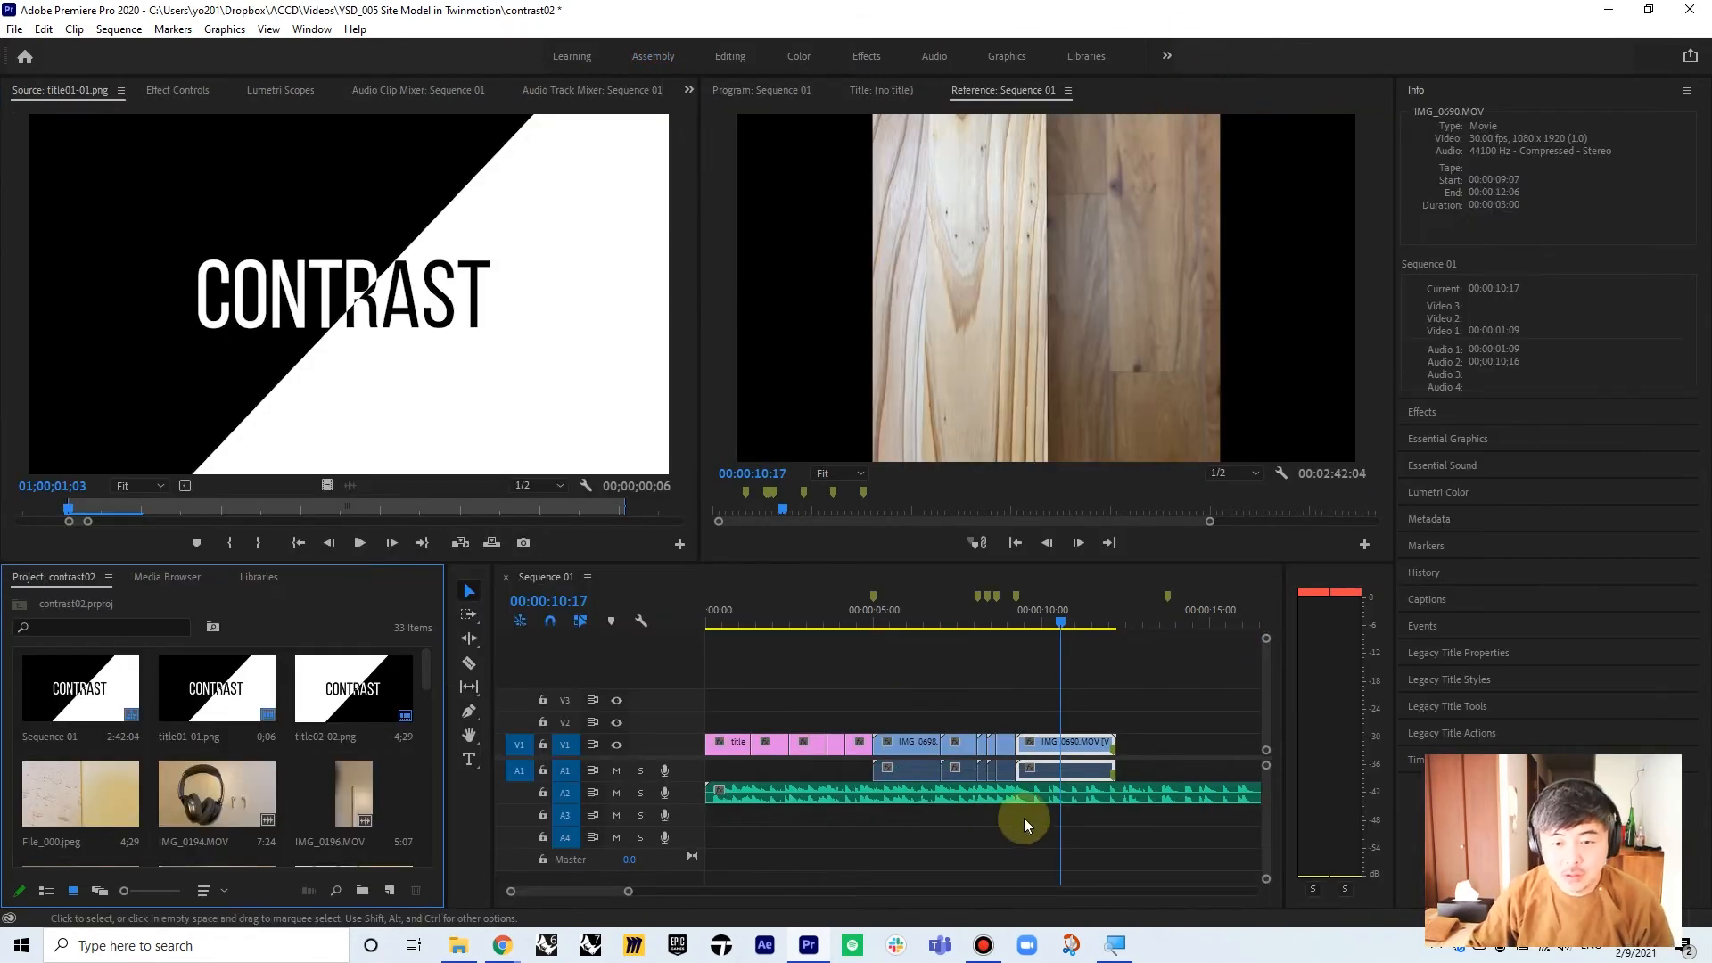
{"action": "left_click_drag", "start_coordinate": [1051, 630], "coordinate": [1047, 618]}
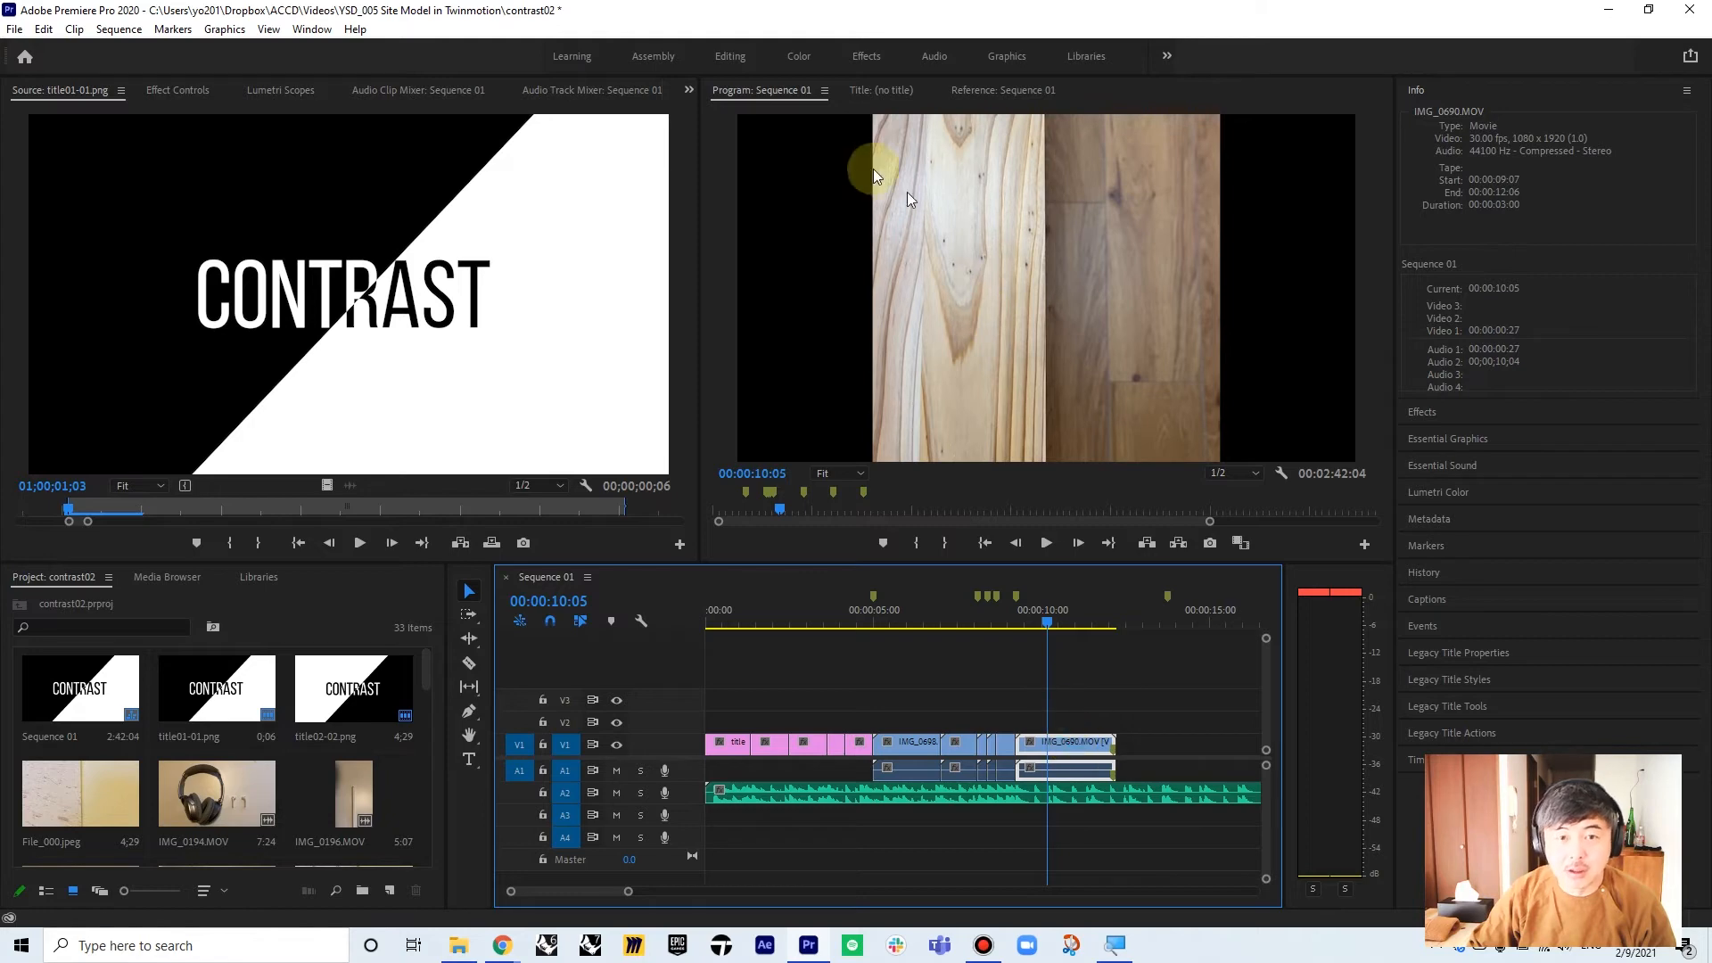
{"action": "left_click", "coordinate": [863, 58]}
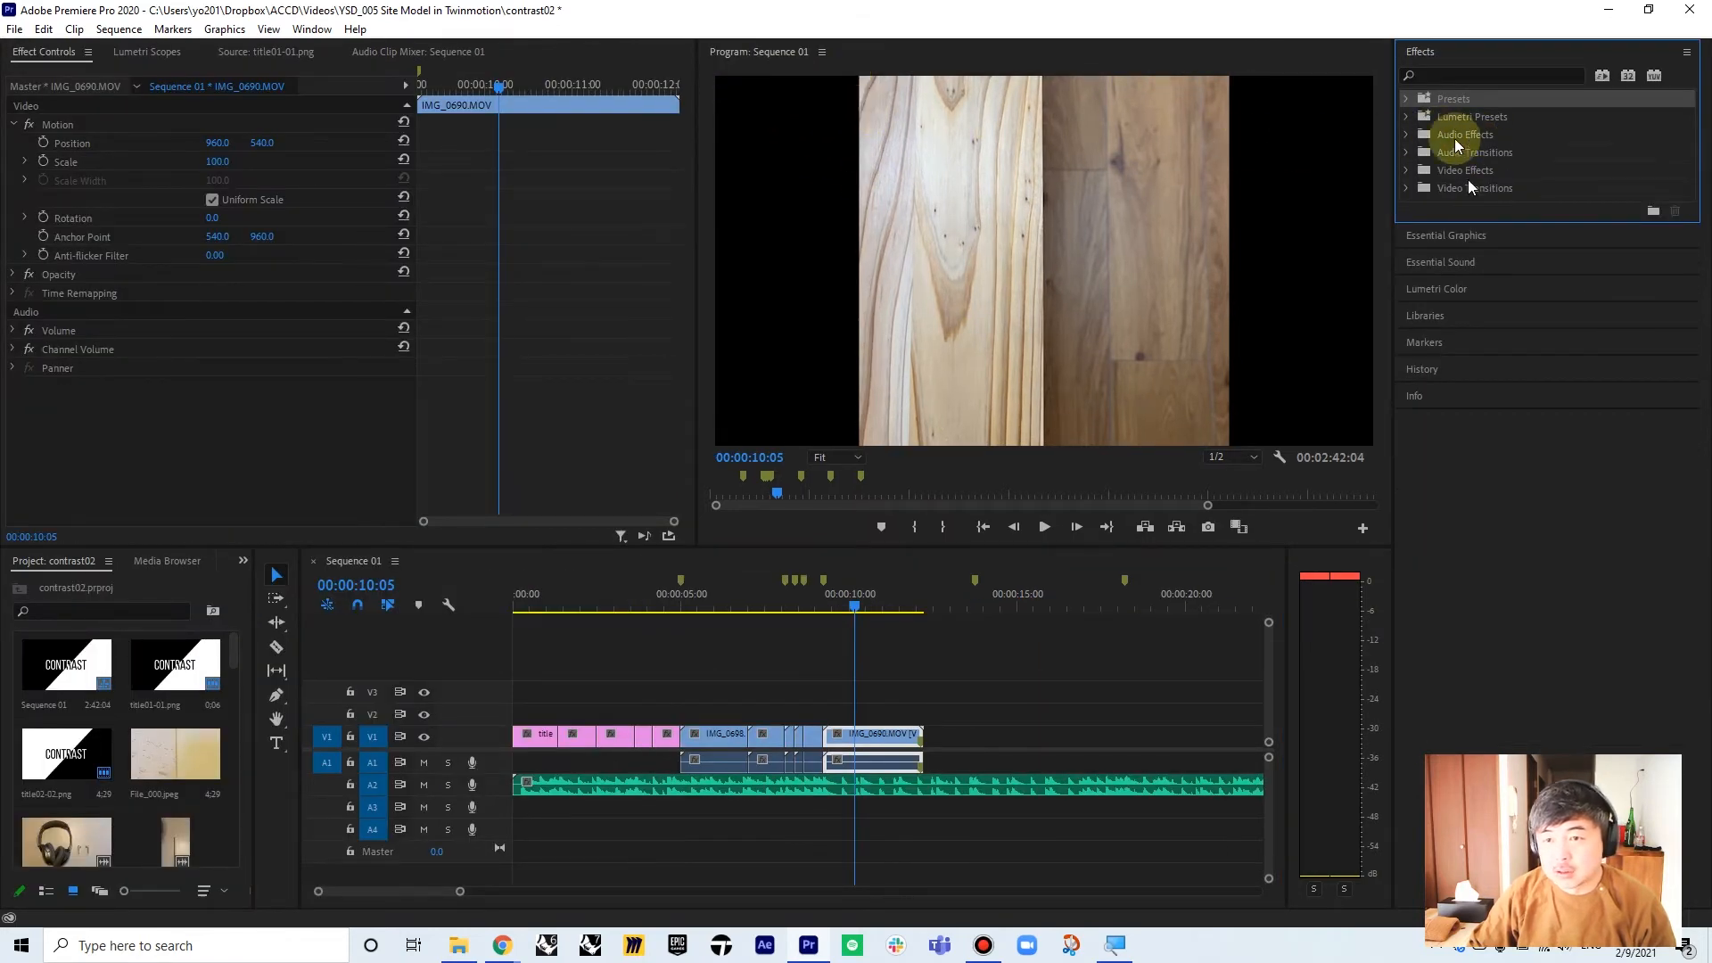
{"action": "left_click", "coordinate": [1466, 171]}
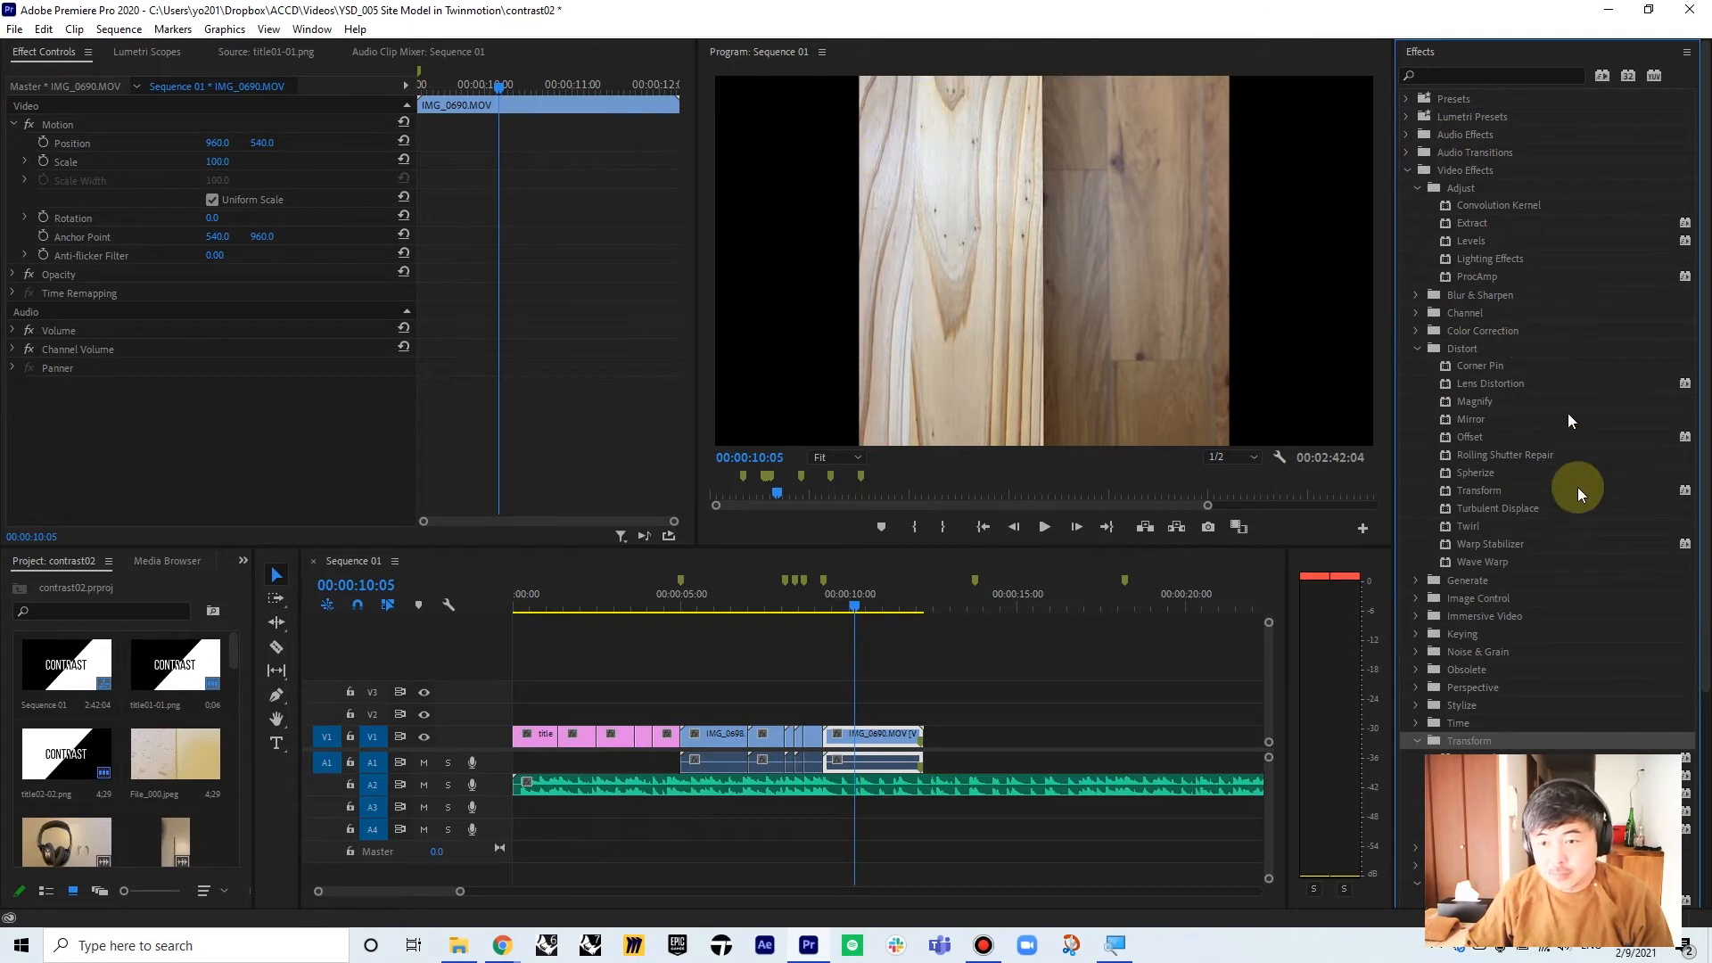
{"action": "left_click", "coordinate": [1469, 493]}
{"action": "left_click_drag", "start_coordinate": [1469, 494], "coordinate": [865, 733]}
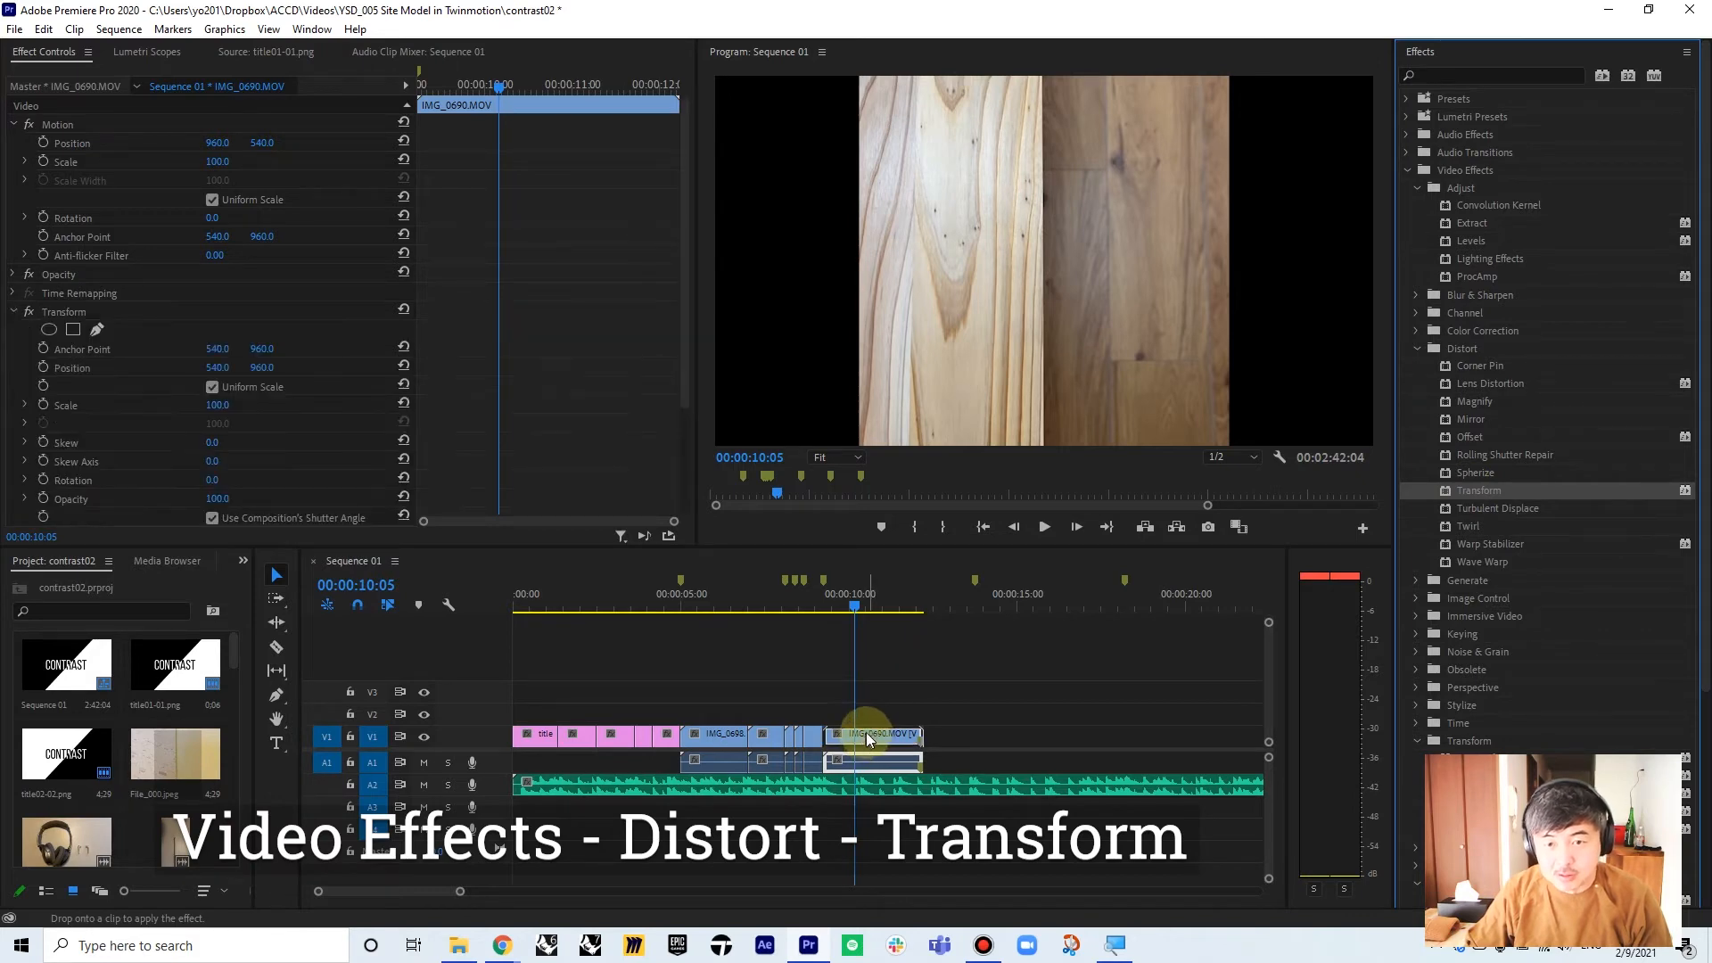
- Set the Transform effect's rotation to 90° on the IMG_0690.MOV clip
{"action": "left_click", "coordinate": [15, 125]}
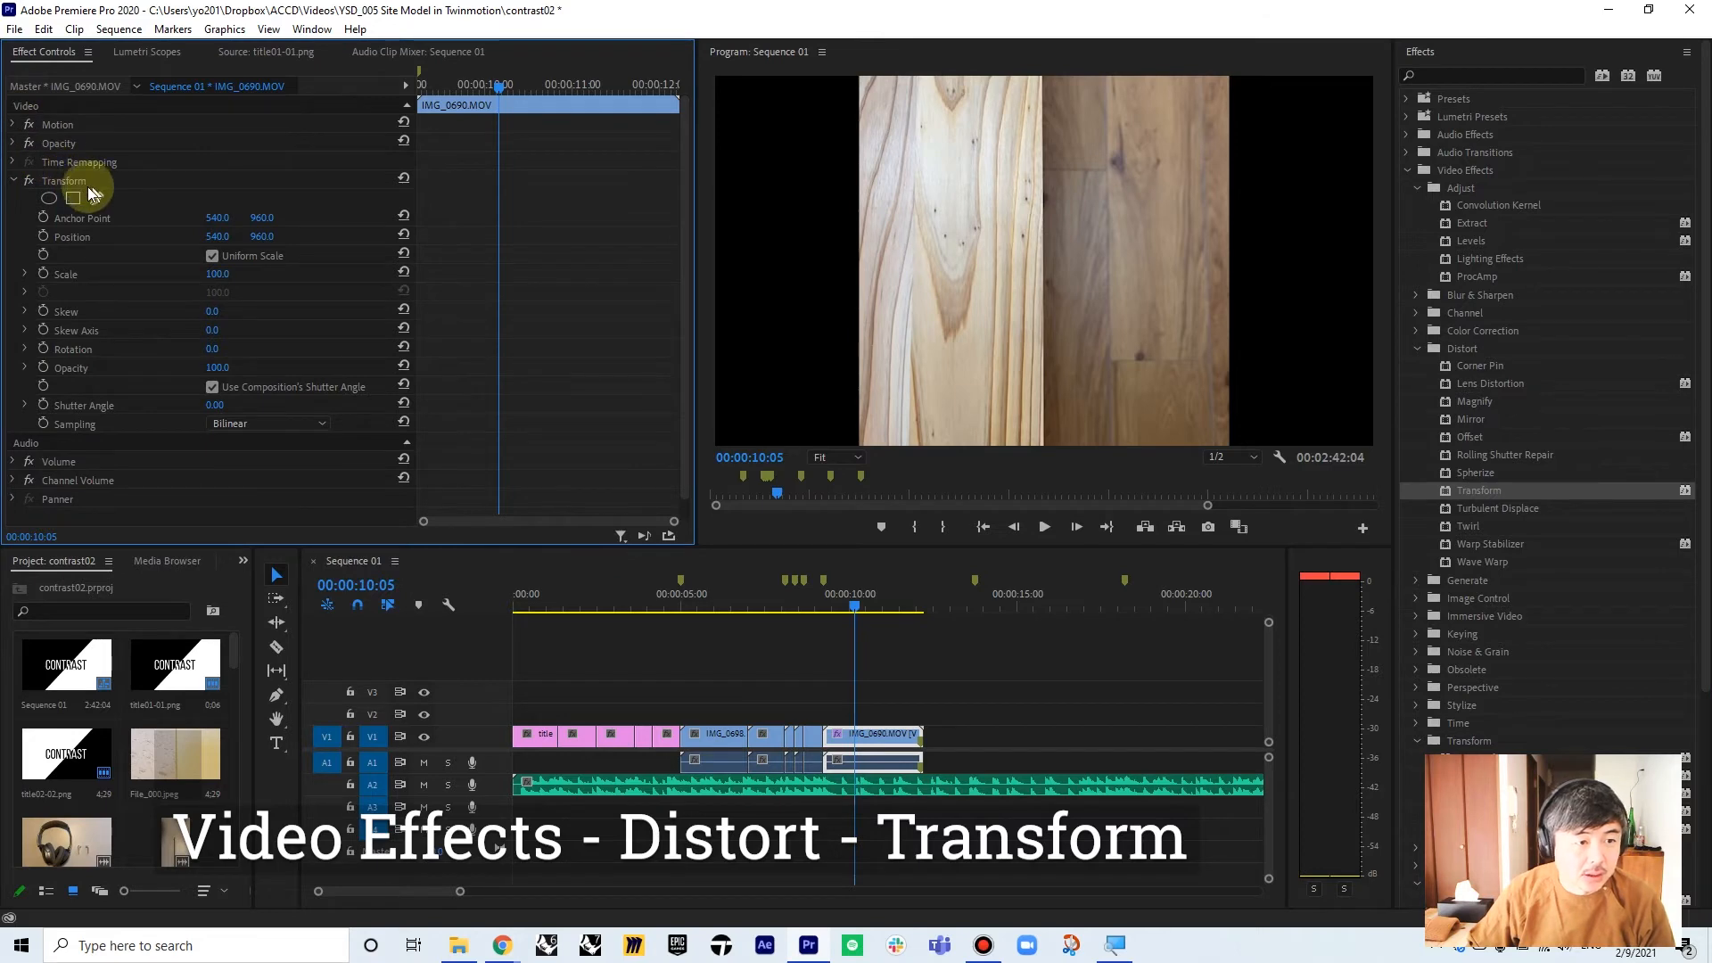
{"action": "left_click", "coordinate": [72, 182]}
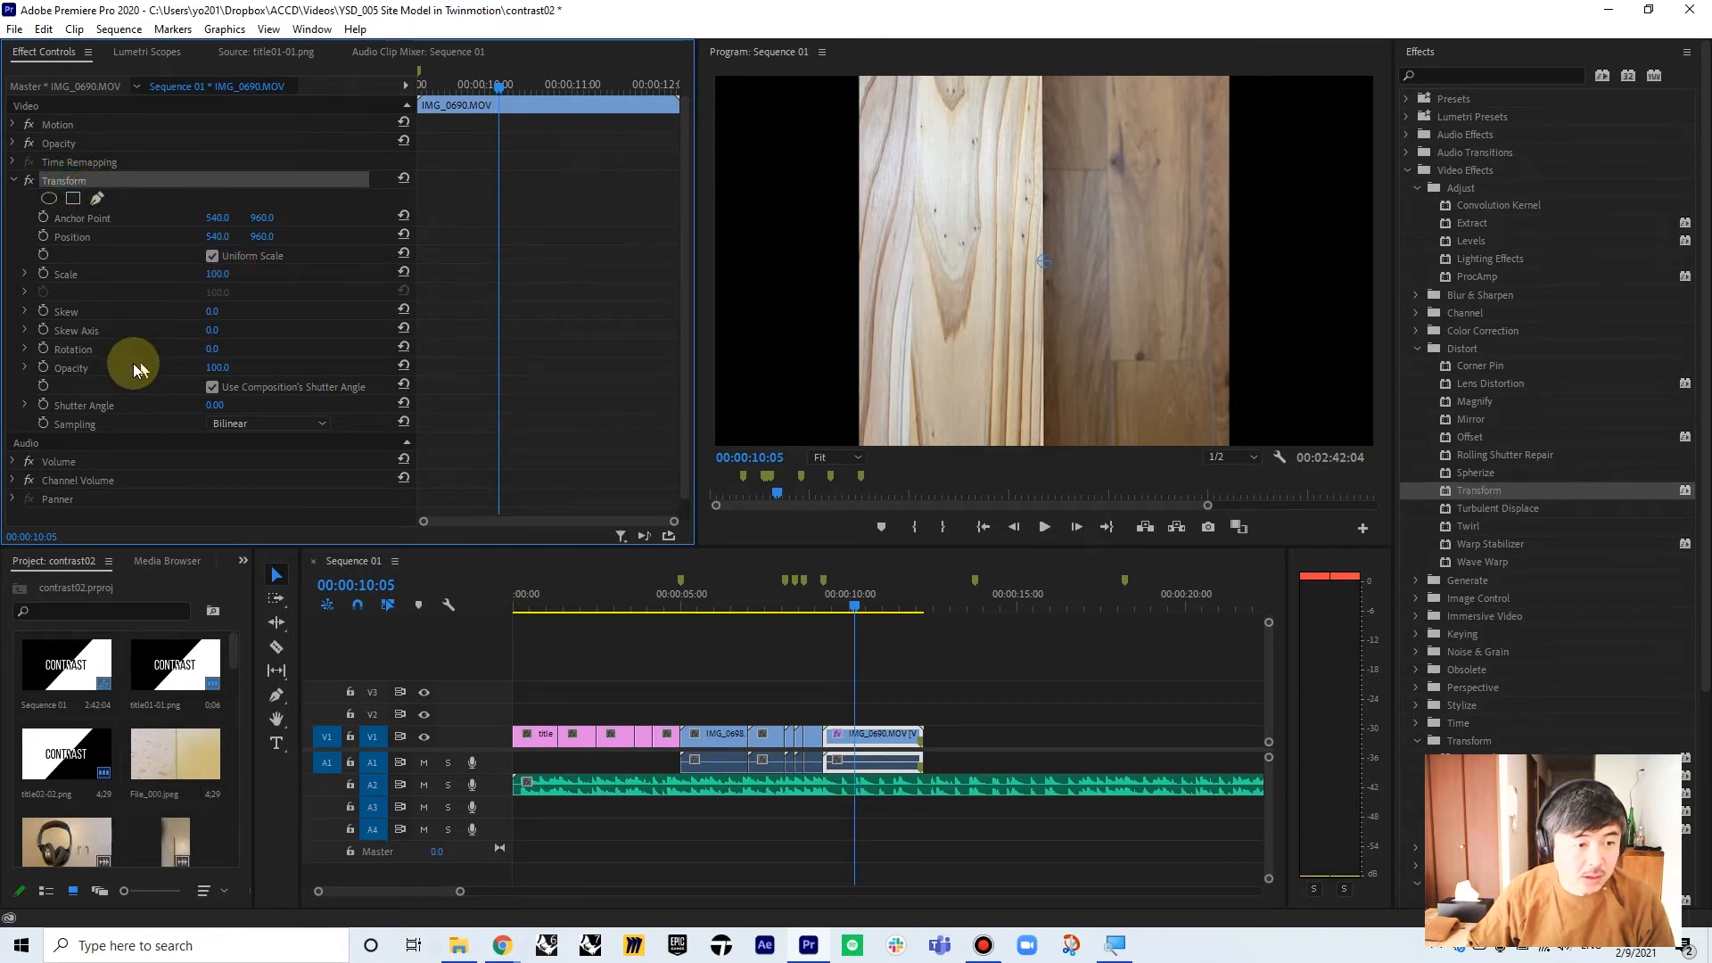
{"action": "left_click_drag", "start_coordinate": [211, 348], "coordinate": [289, 349]}
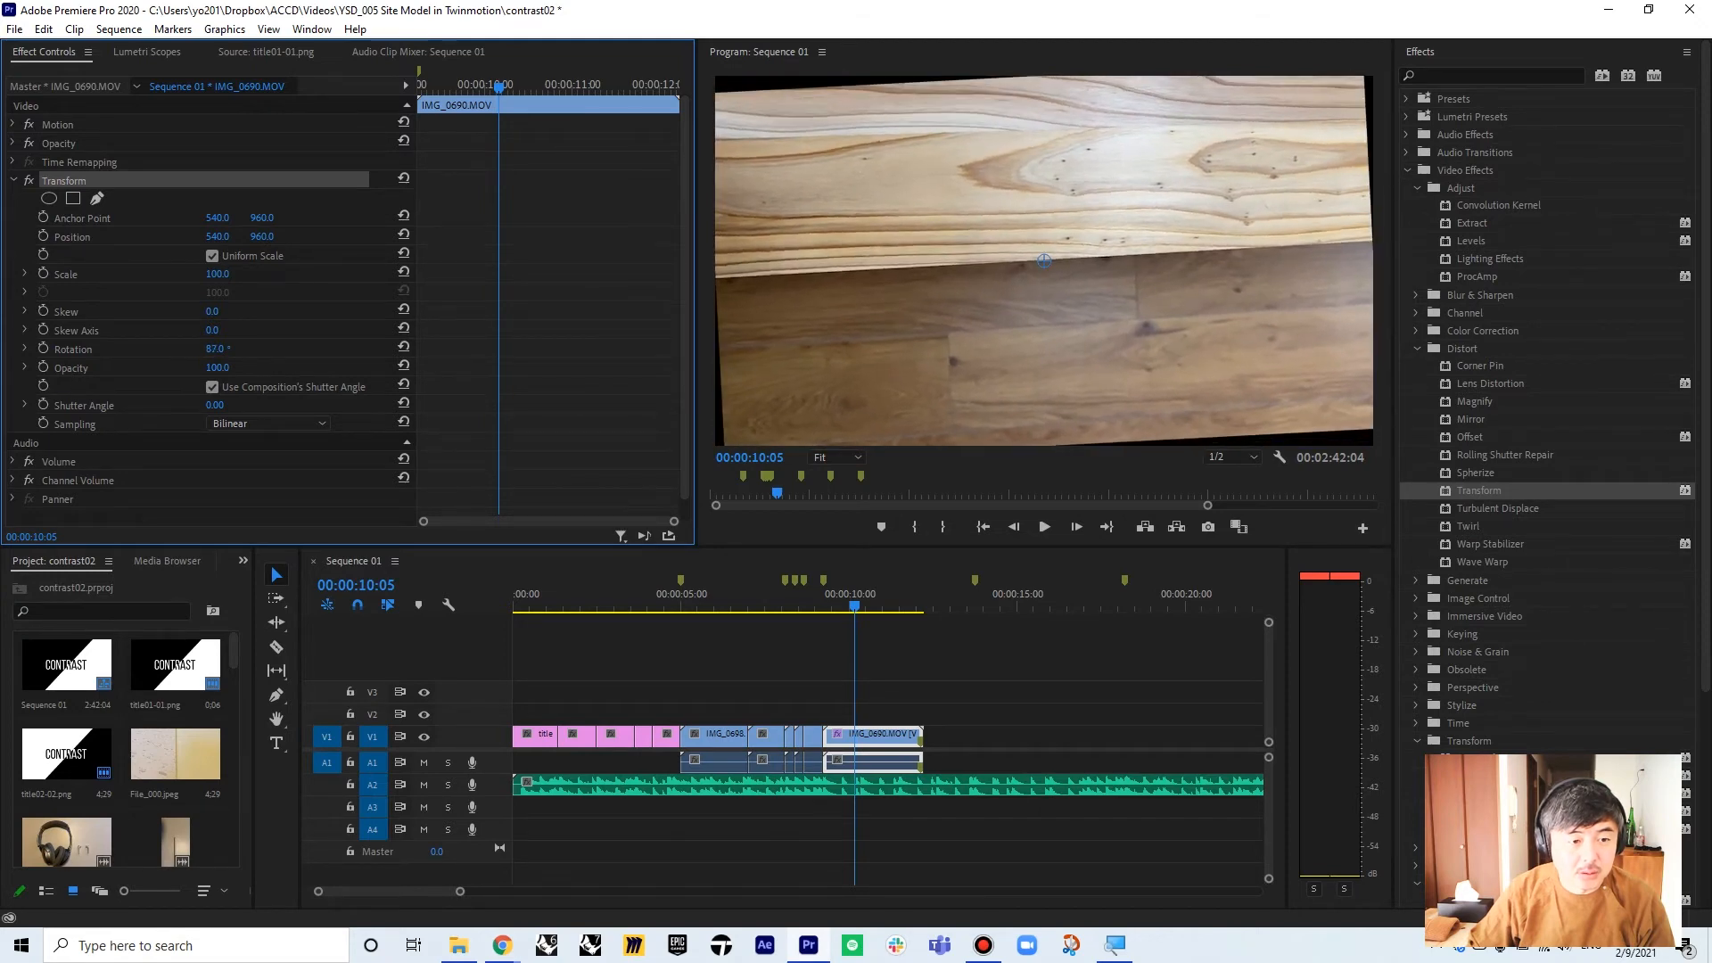
{"action": "type", "text": "90"}
{"action": "left_click", "coordinate": [272, 360]}
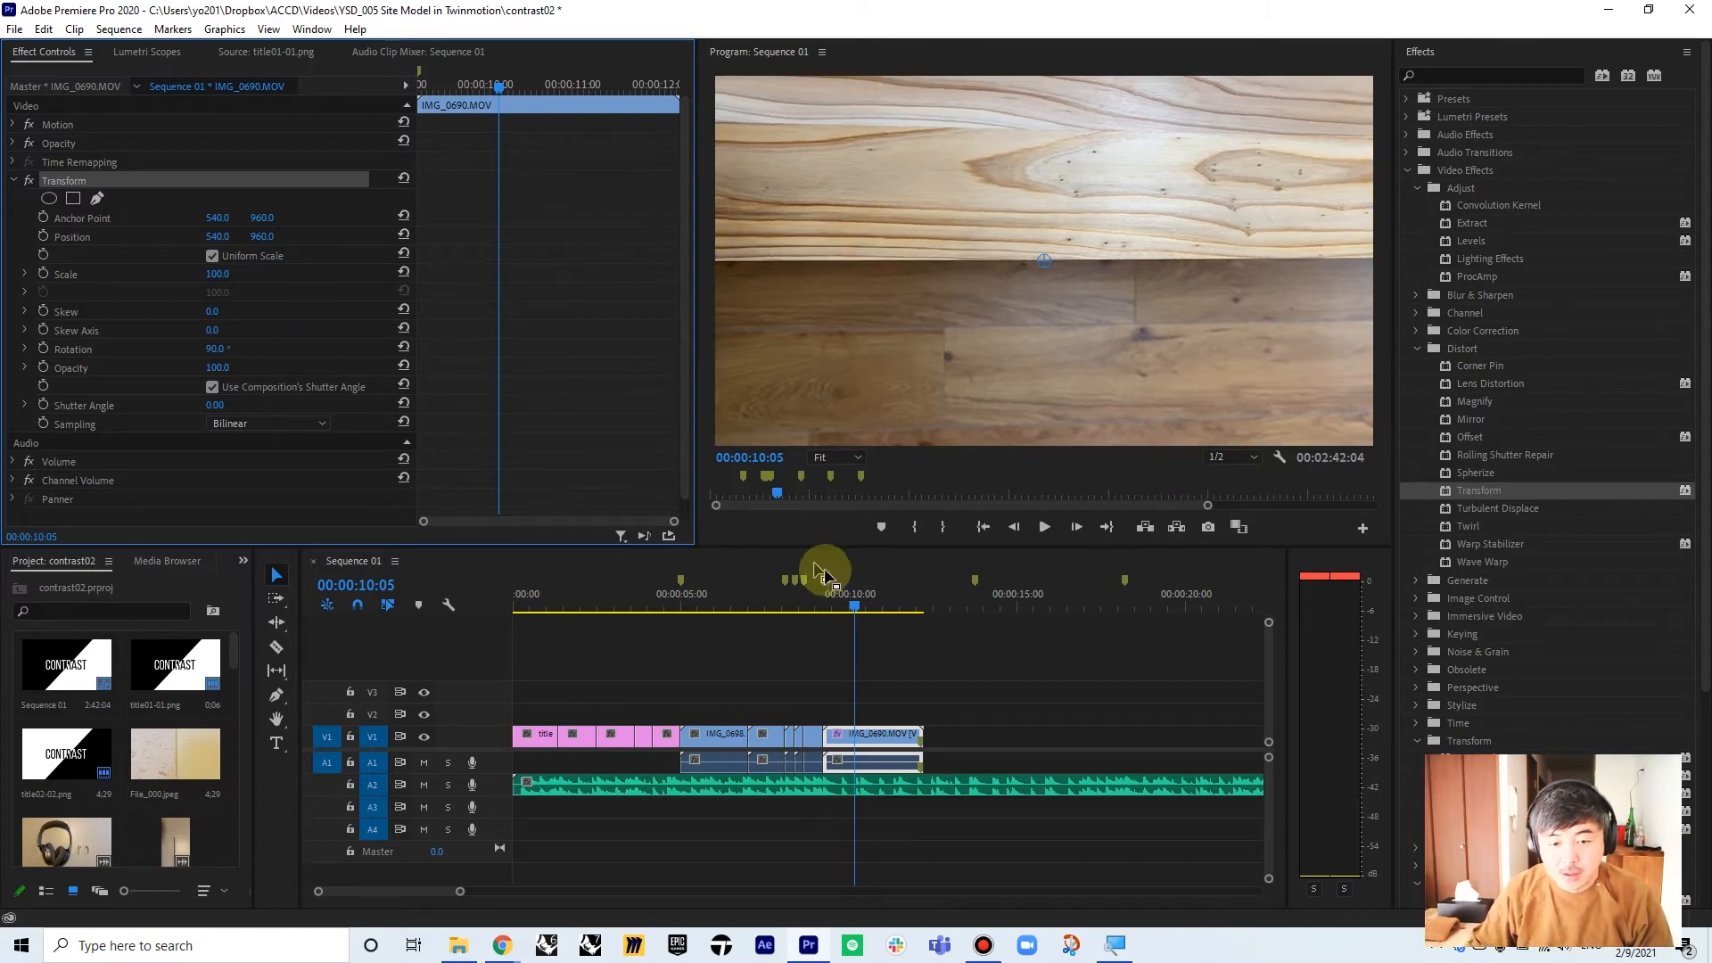
- Play back the rotated IMG_0690.MOV clip from its start to find the beat where it should be cut
{"action": "left_click", "coordinate": [810, 607]}
{"action": "key", "text": "space"}
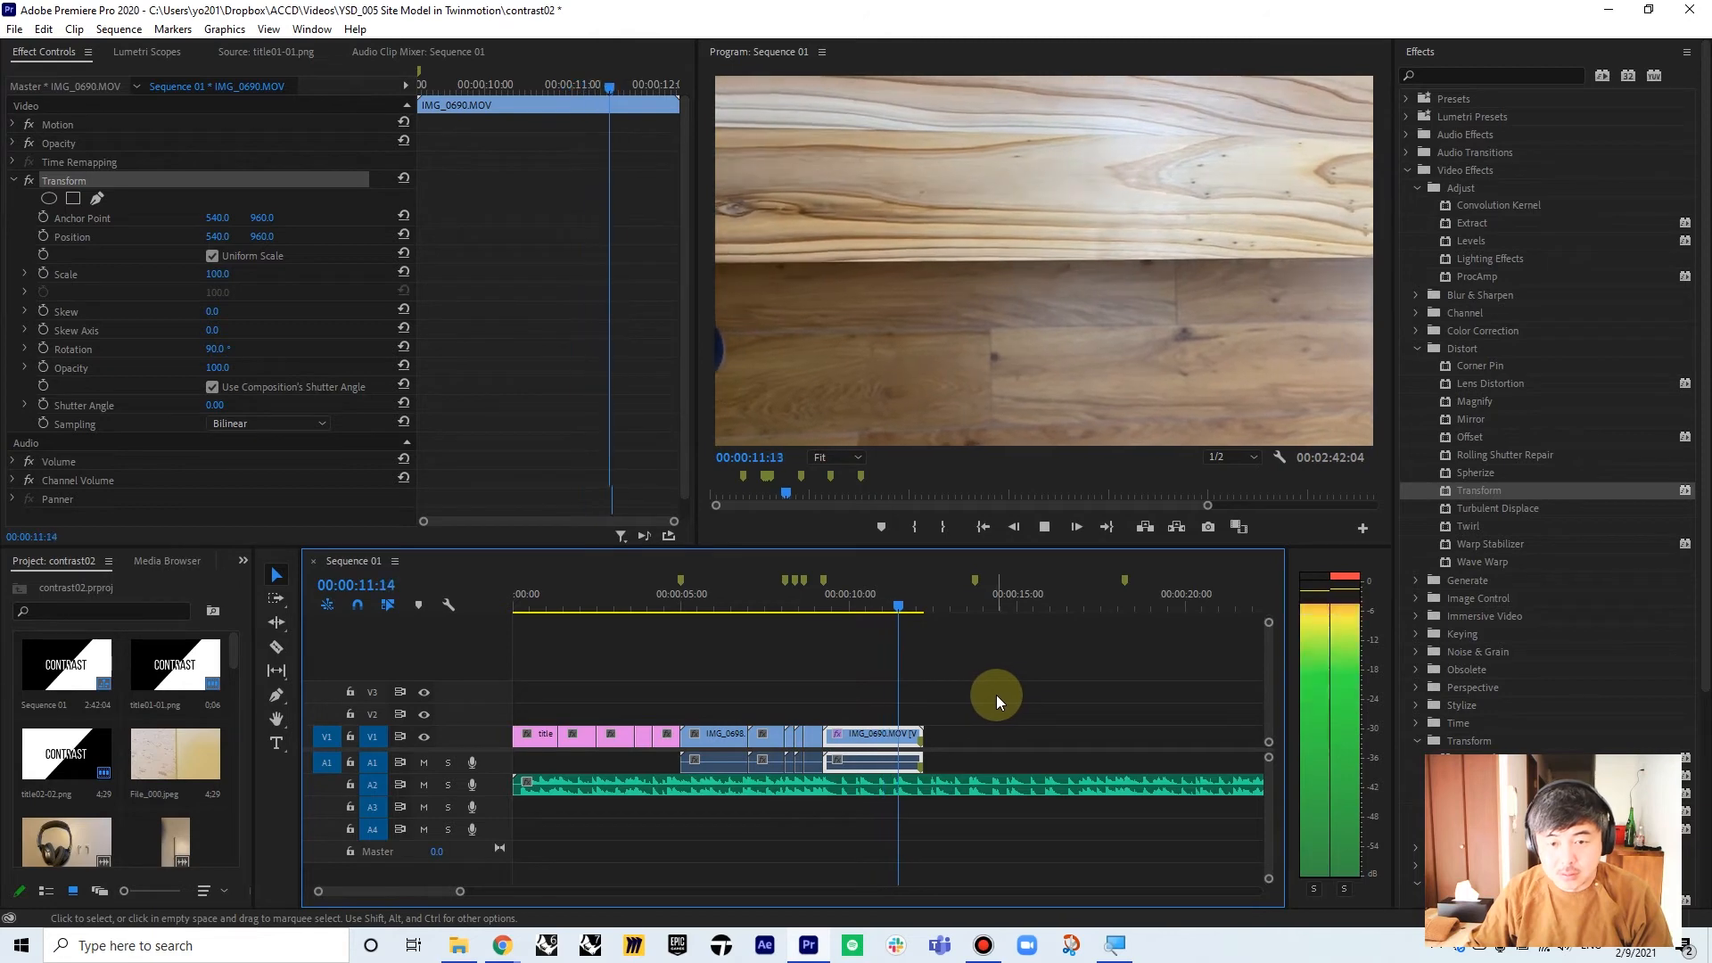
{"action": "key", "text": "space"}
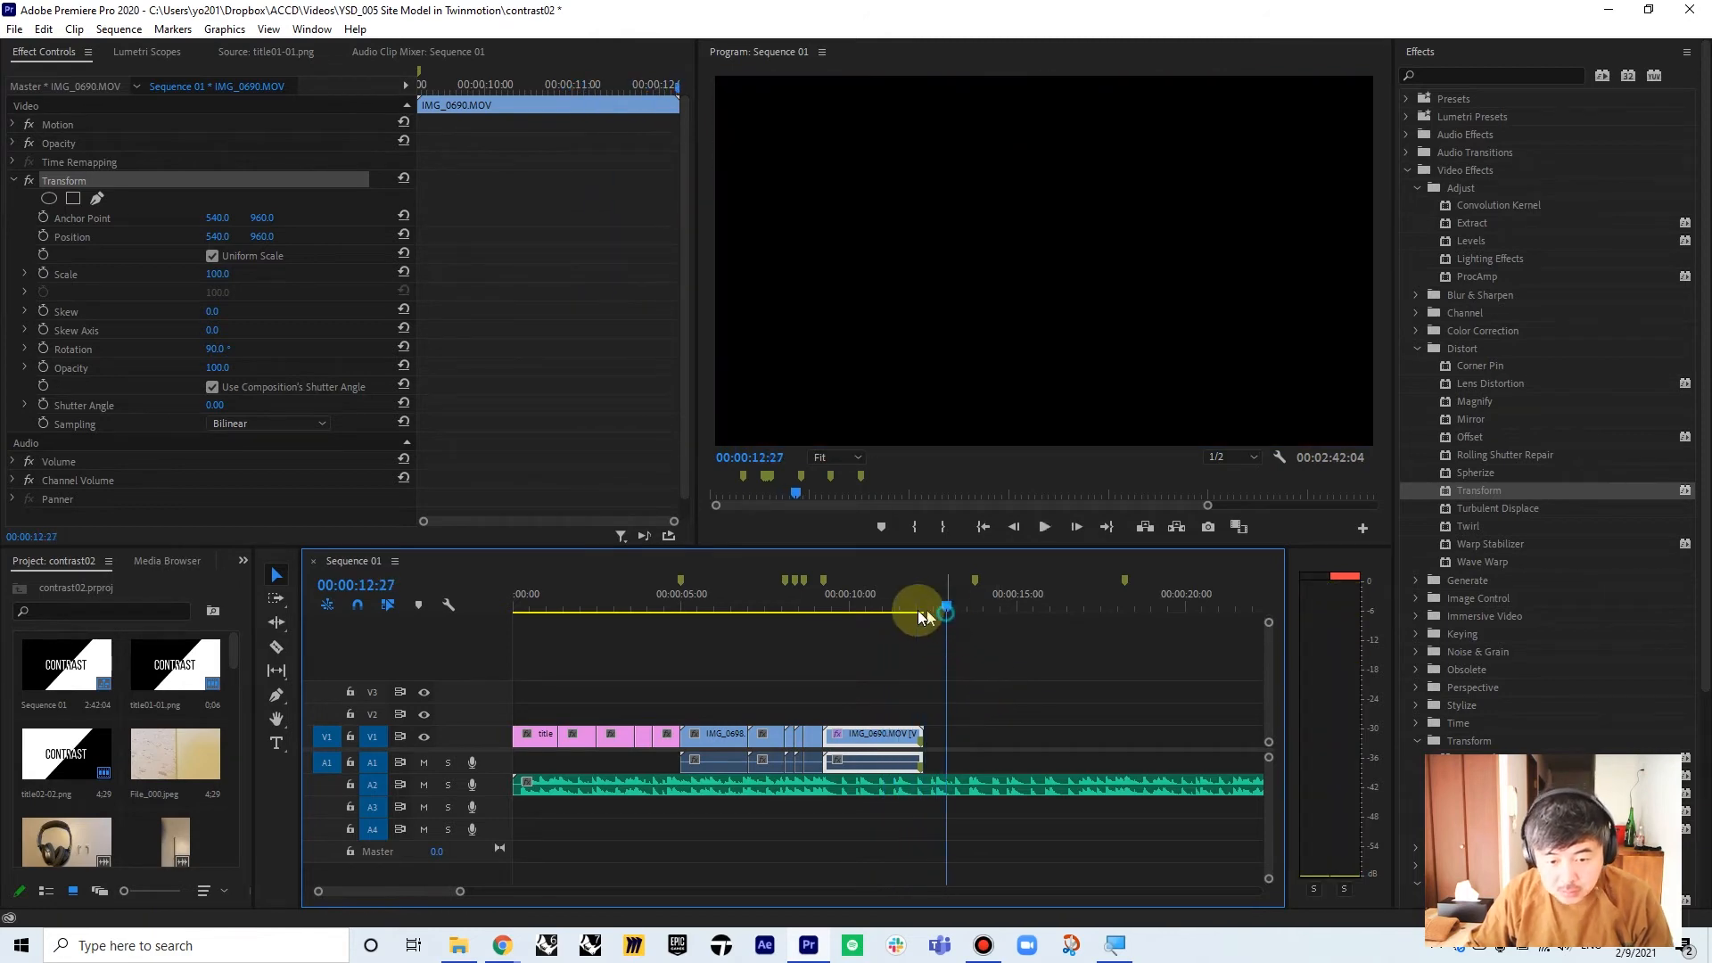
{"action": "left_click", "coordinate": [822, 599]}
{"action": "key", "text": "space"}
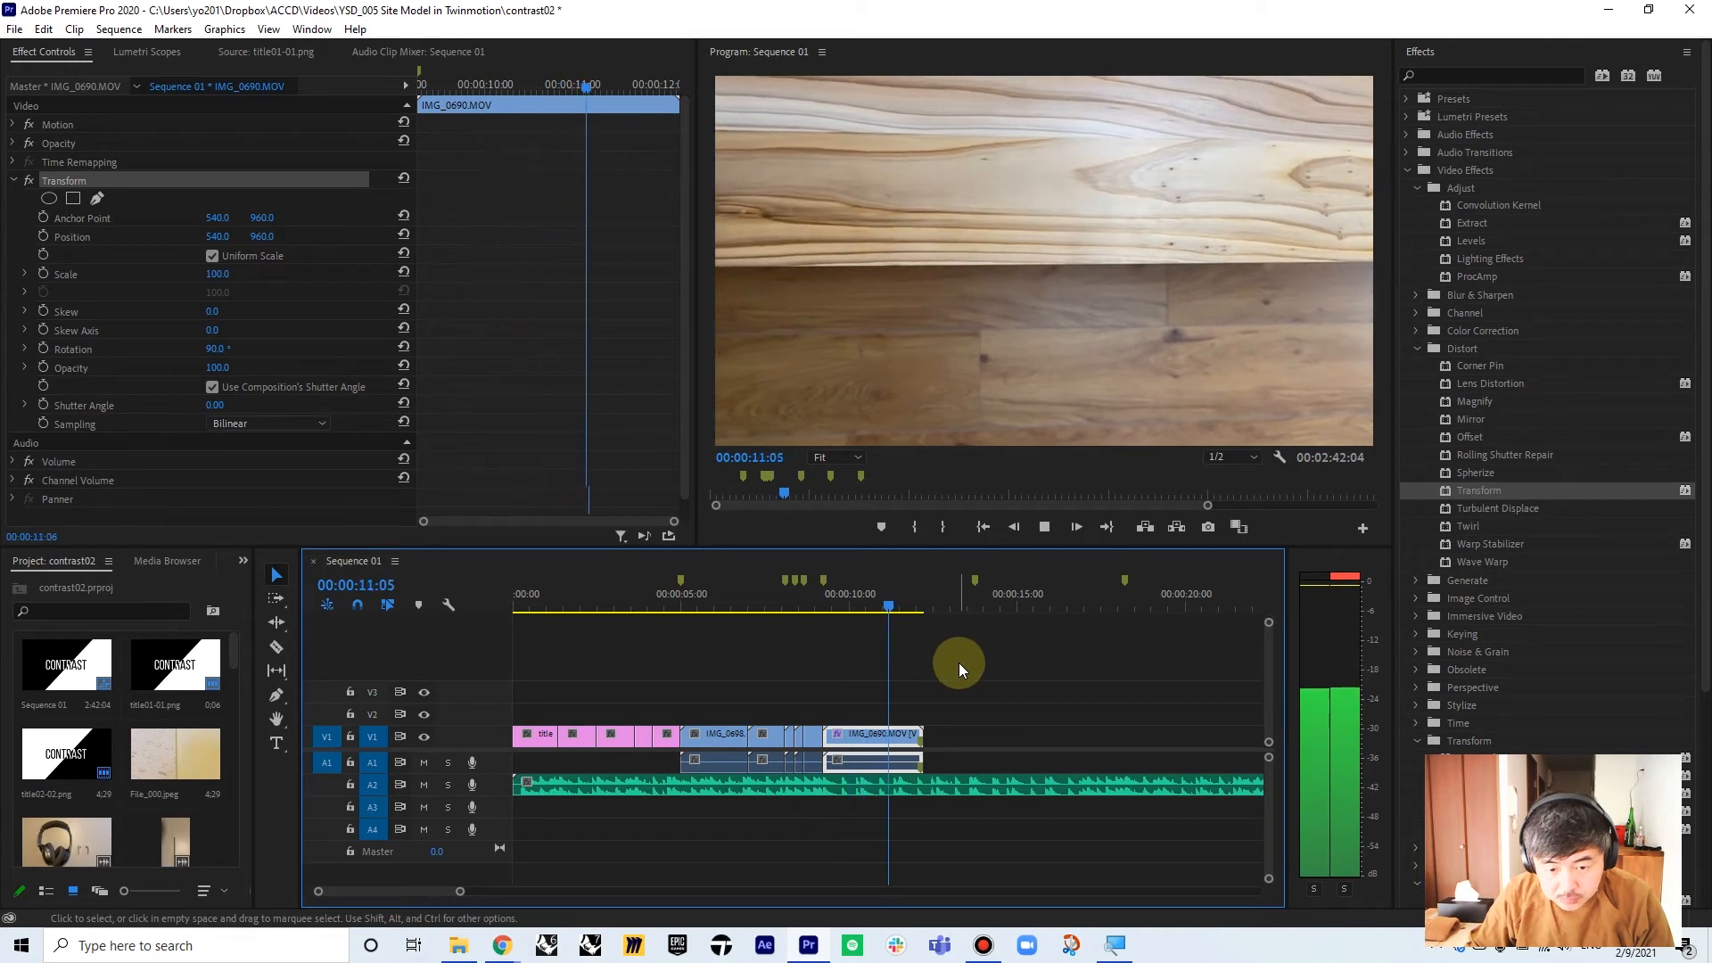
{"action": "key", "text": "space"}
- Split the IMG_0690.MOV clip at 00:00:11:13 and delete the part after it
{"action": "left_click", "coordinate": [899, 599]}
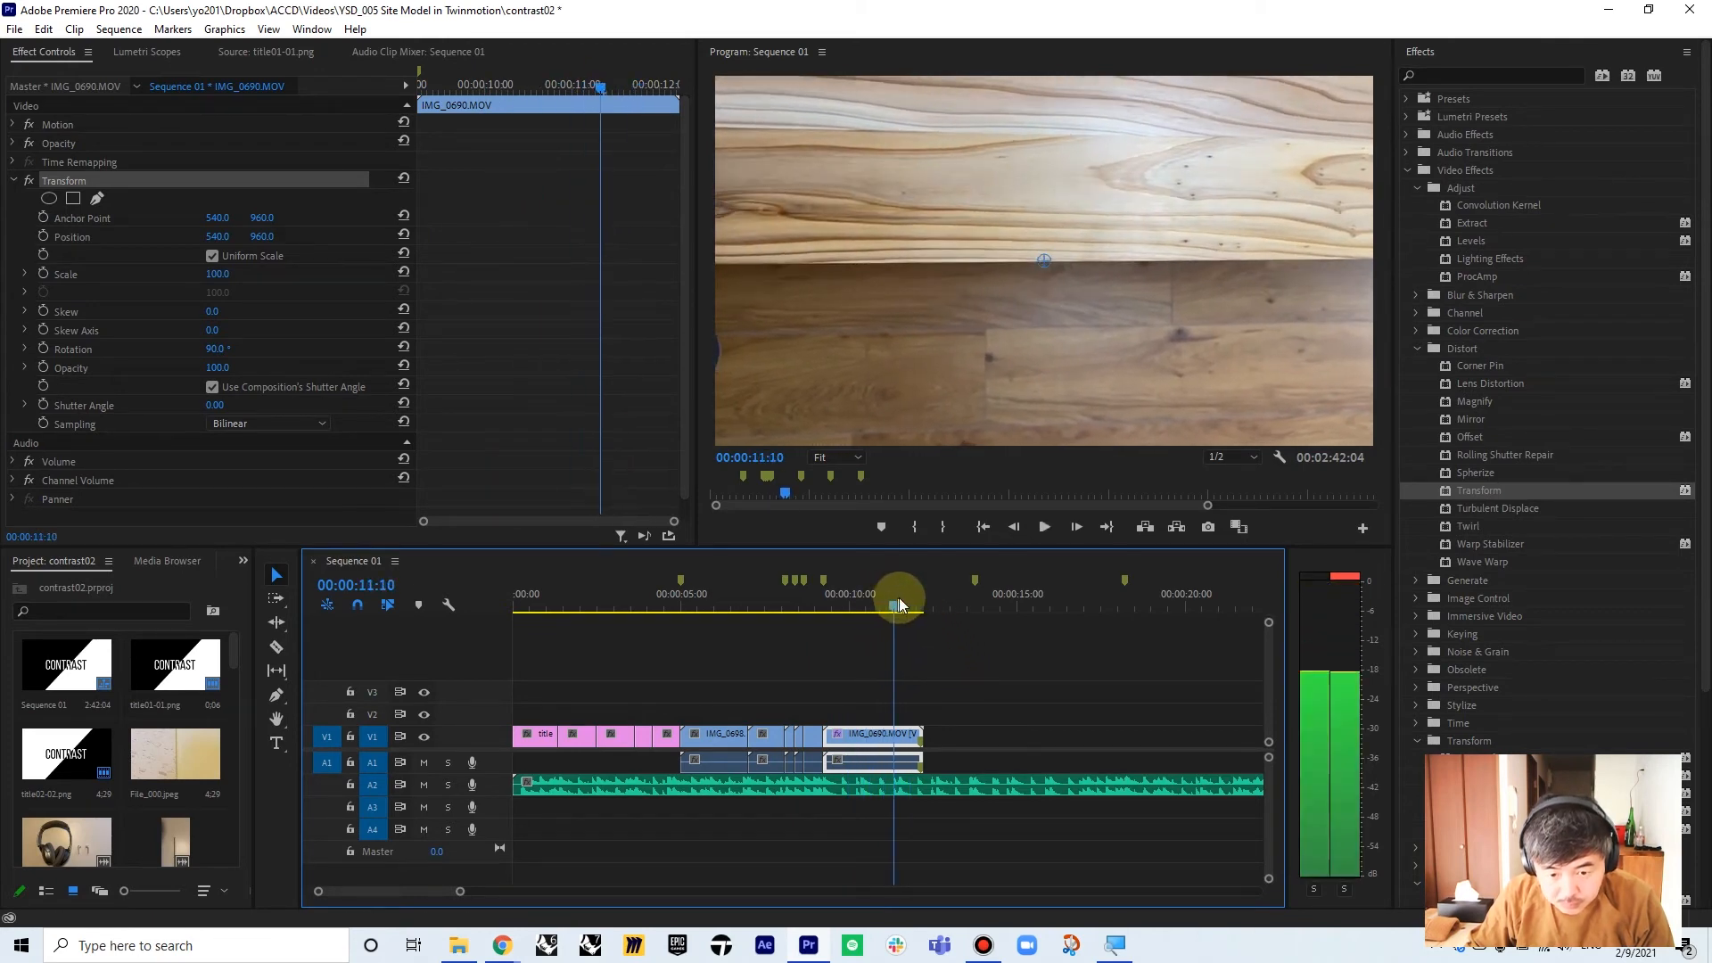
{"action": "key", "text": "ctrl+k"}
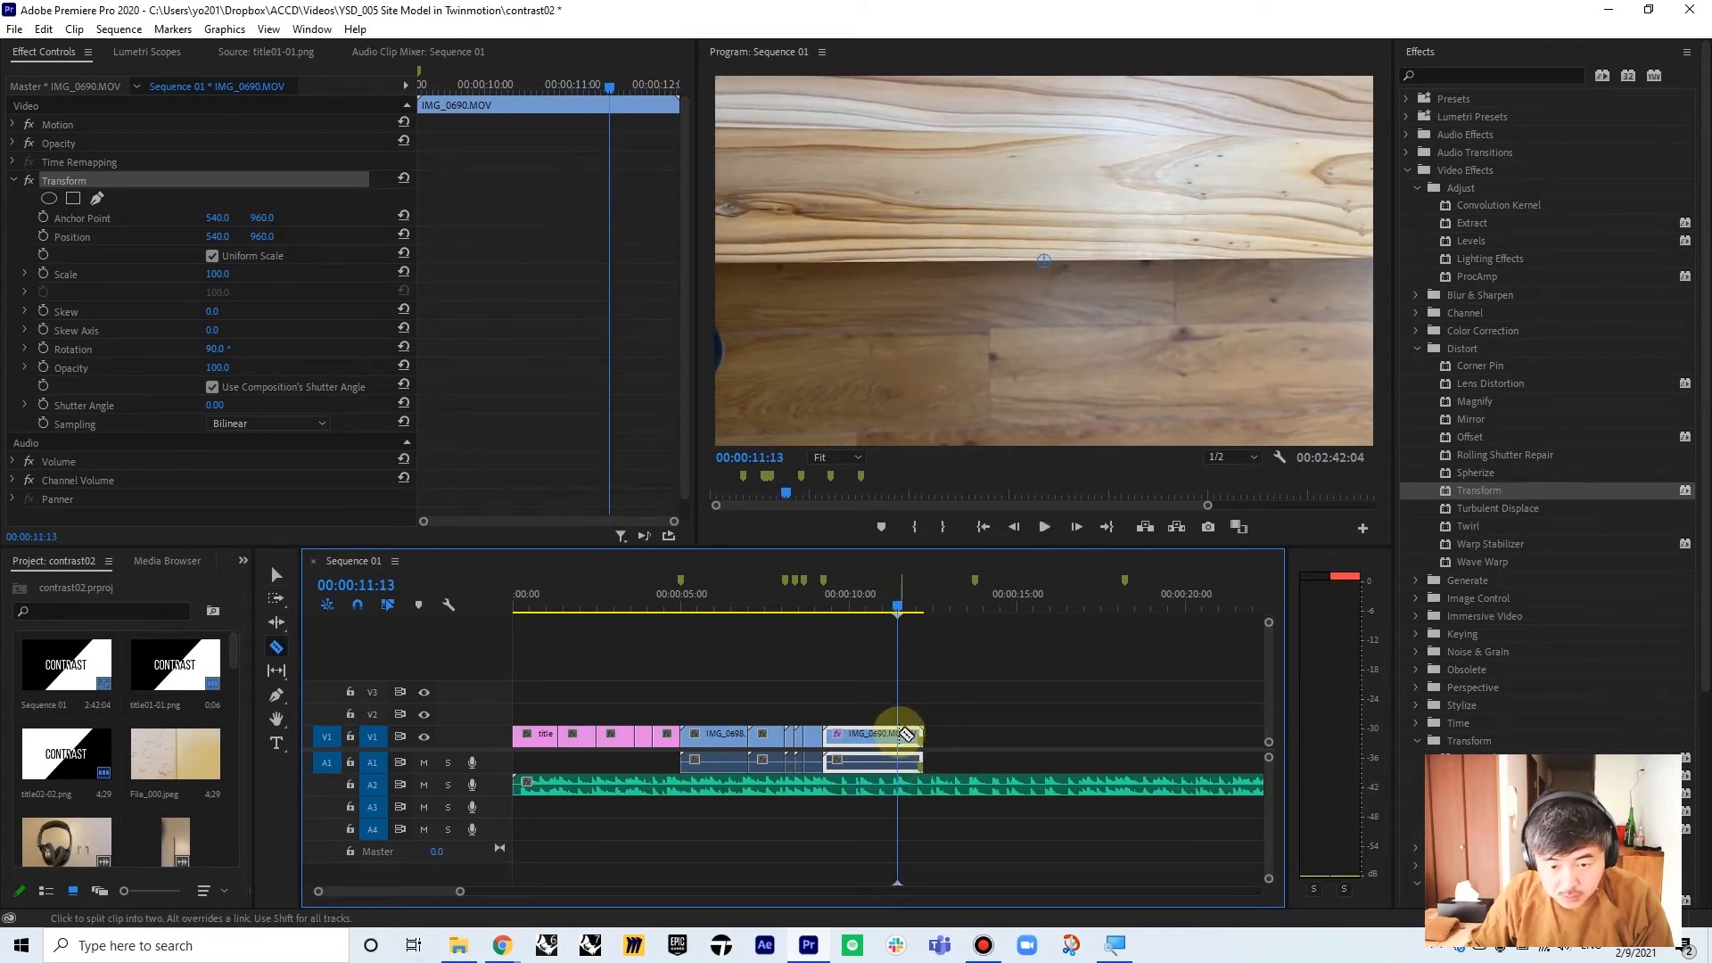
{"action": "left_click", "coordinate": [911, 738]}
{"action": "key", "text": "Delete"}
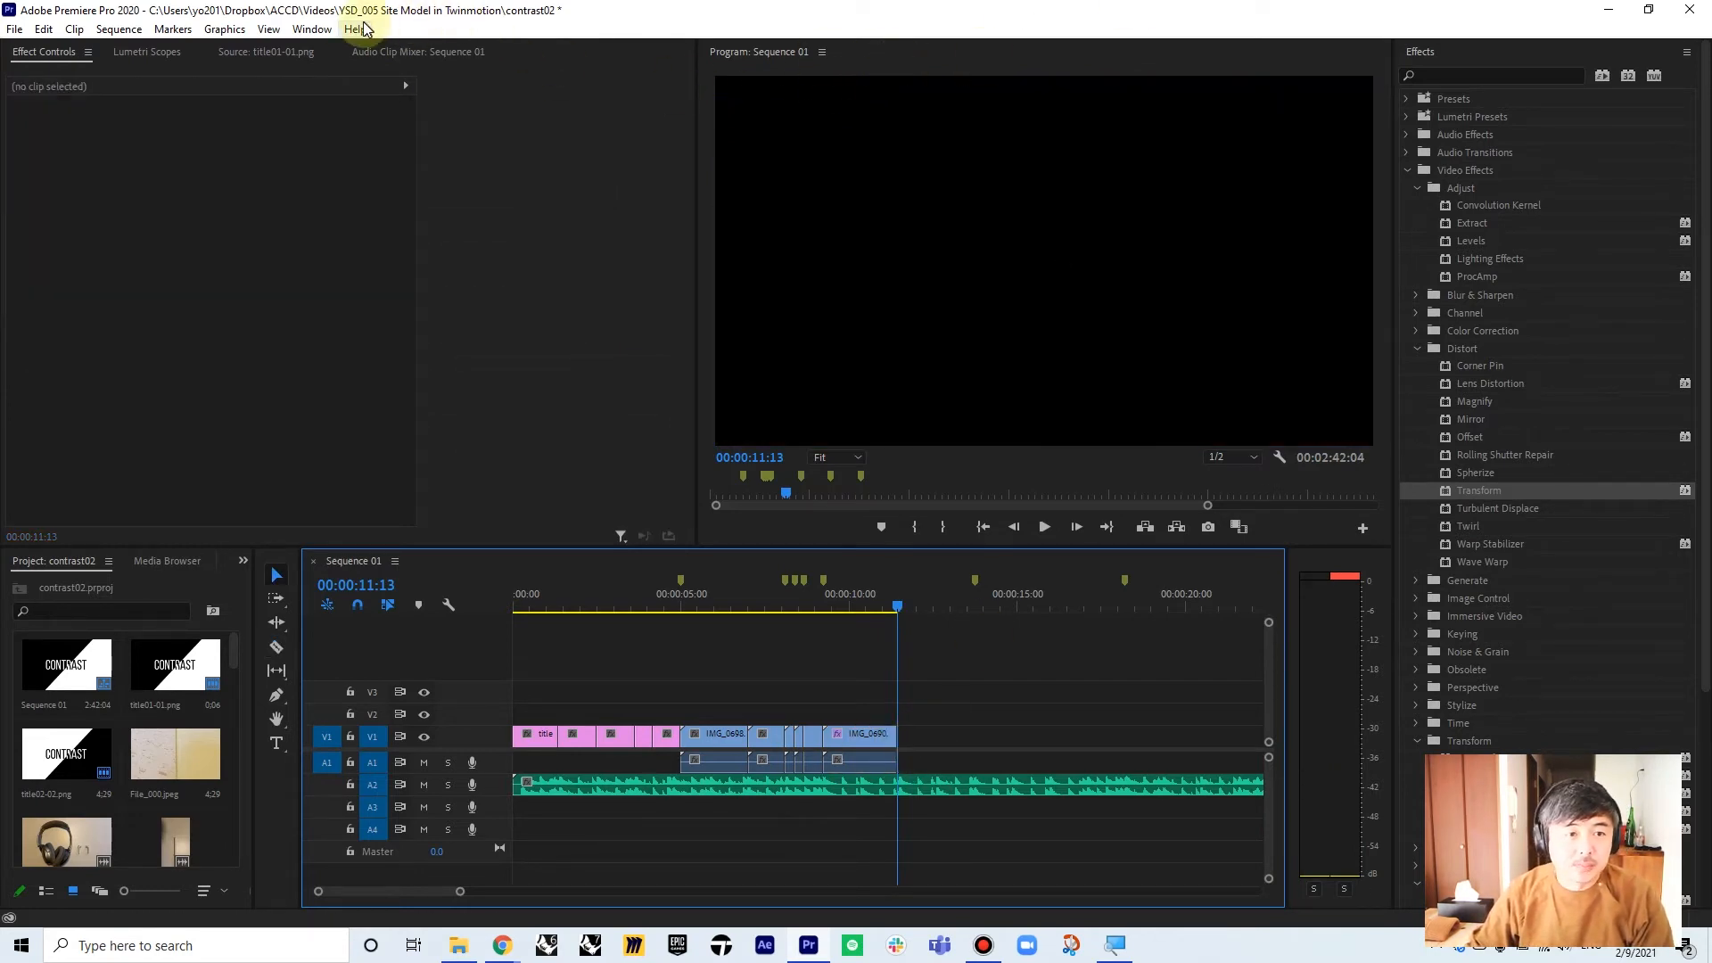
- Switch to the Editing workspace and add the IMG_0692.MOV curtain clip to track V1 at 00:00:11:13
{"action": "left_click", "coordinate": [312, 28]}
{"action": "mouse_move", "coordinate": [337, 52]}
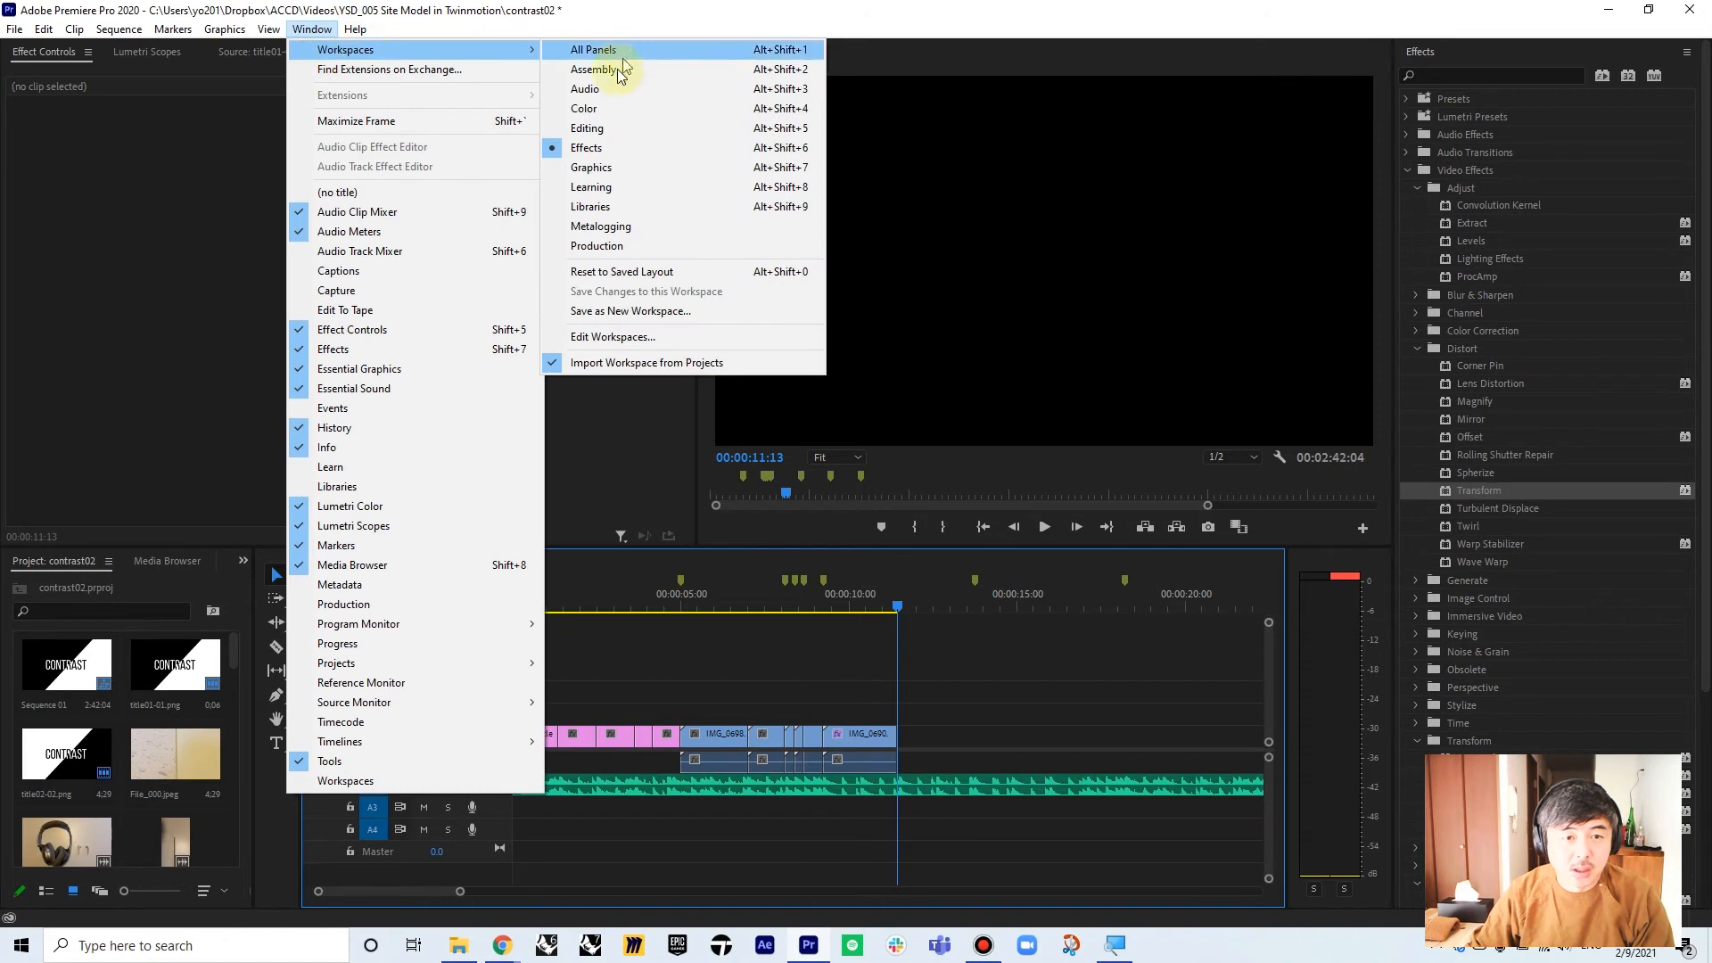
{"action": "left_click", "coordinate": [615, 128]}
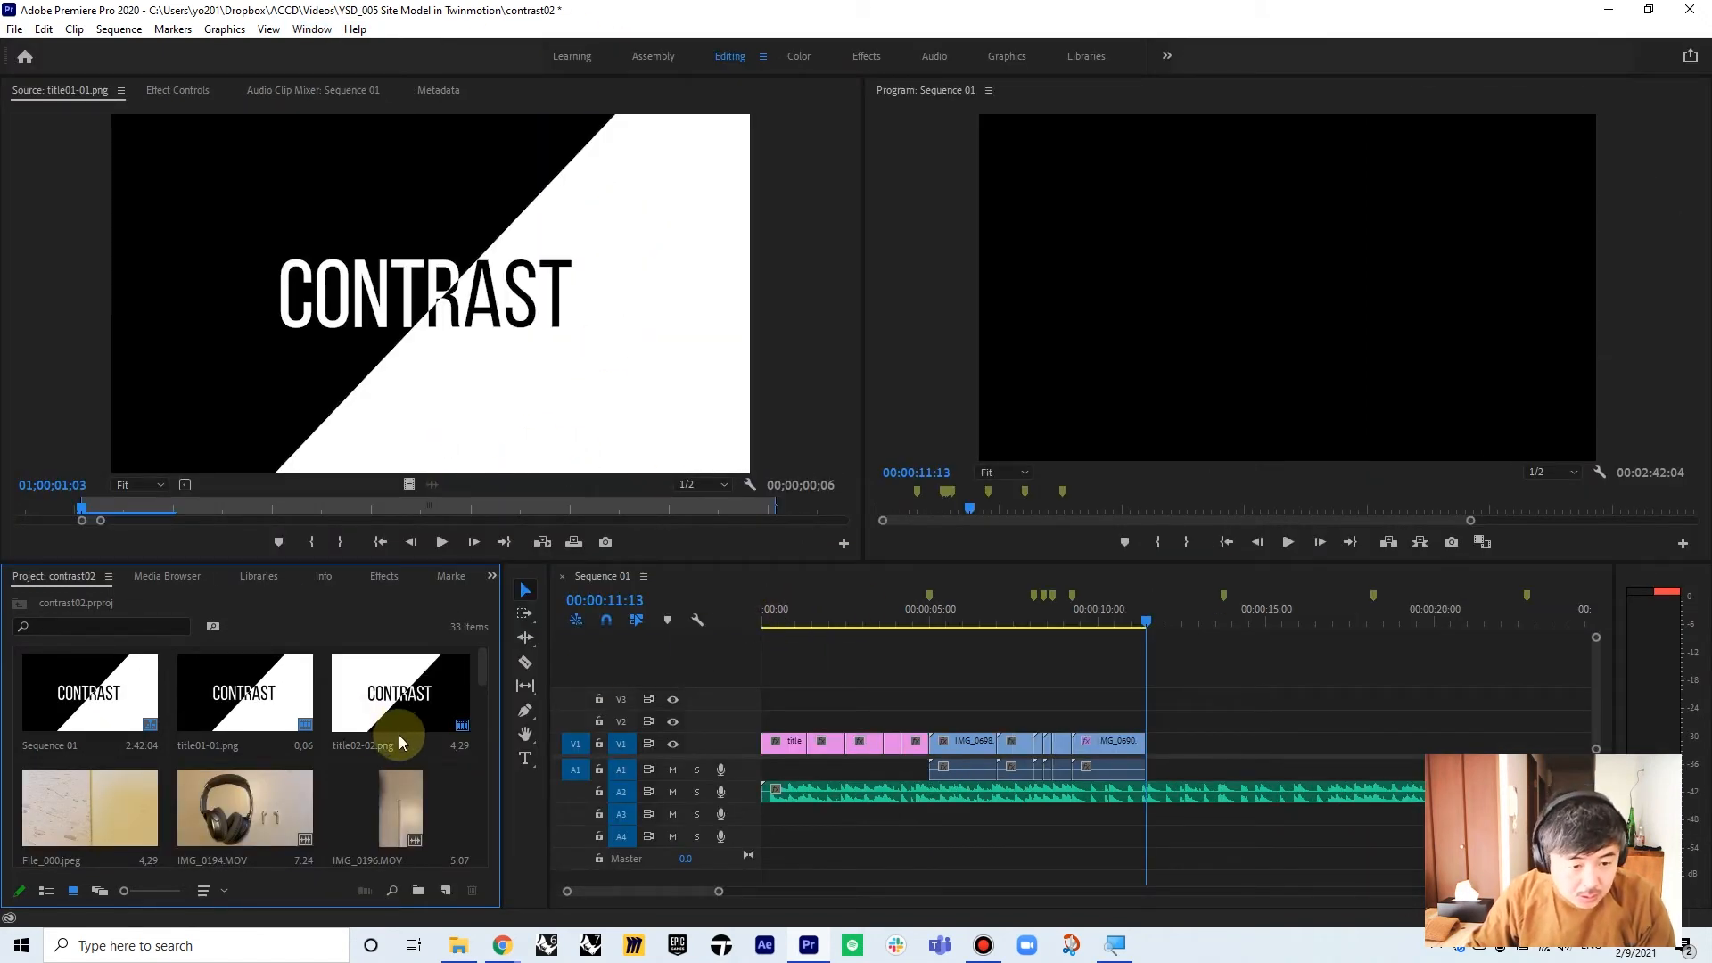
{"action": "scroll", "coordinate": [399, 740], "scroll_direction": "down", "scroll_amount": 3}
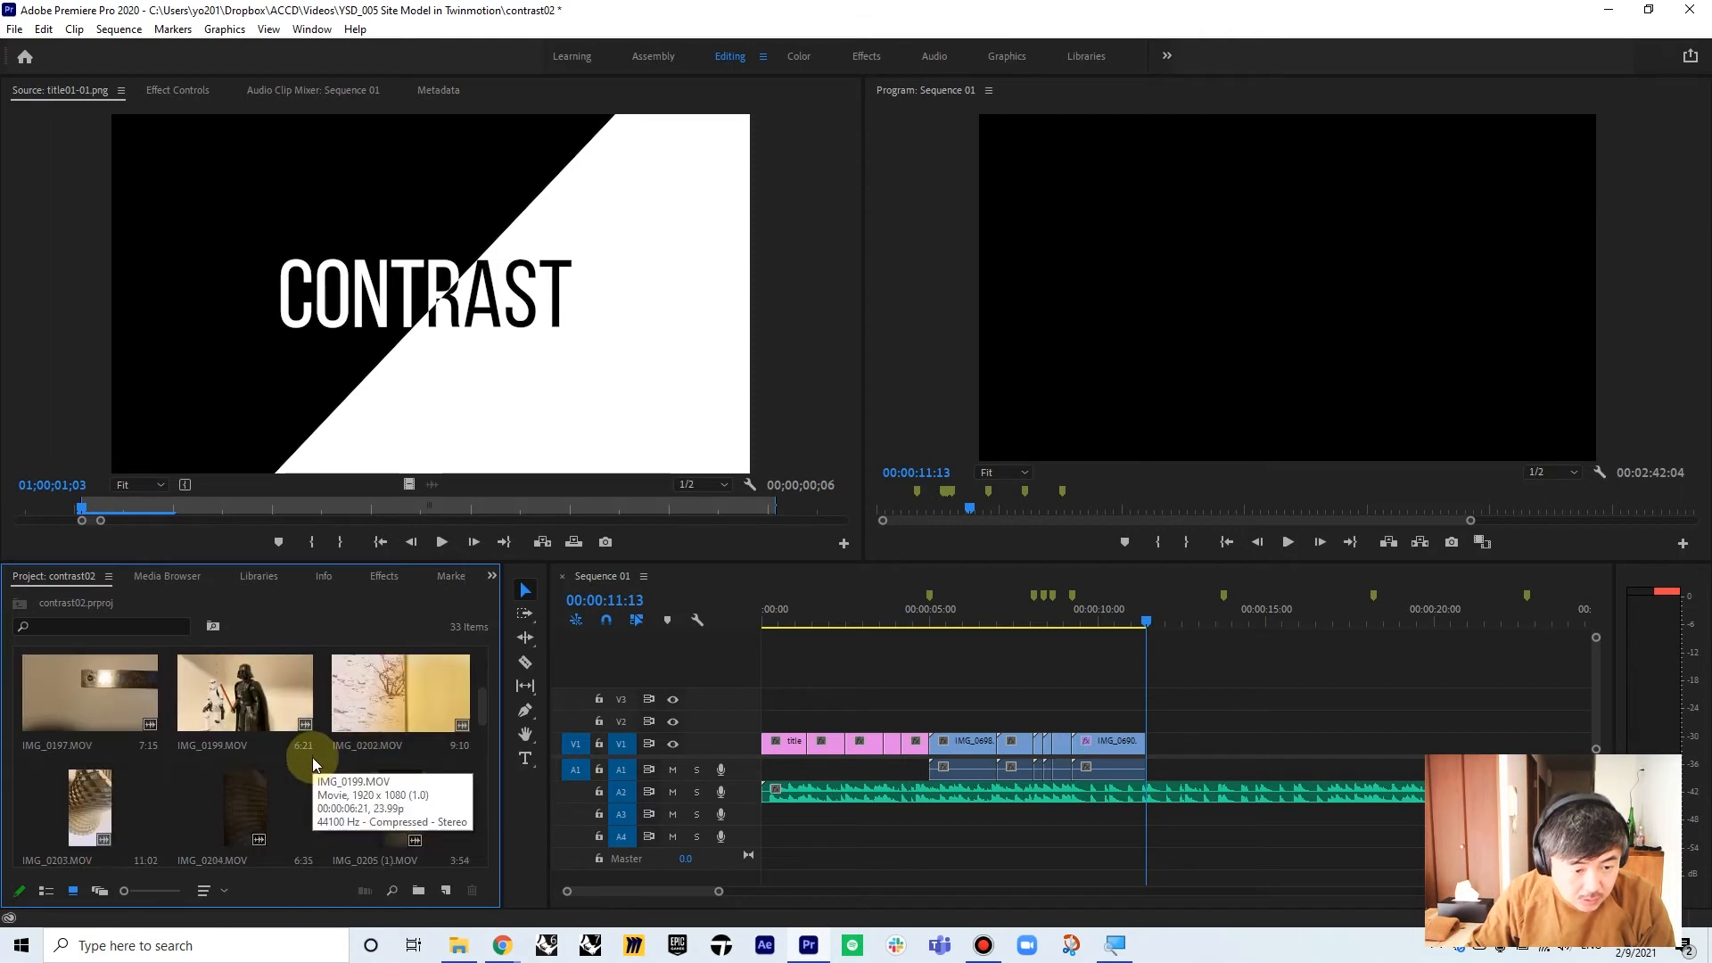
{"action": "scroll", "coordinate": [355, 779], "scroll_direction": "down", "scroll_amount": 4}
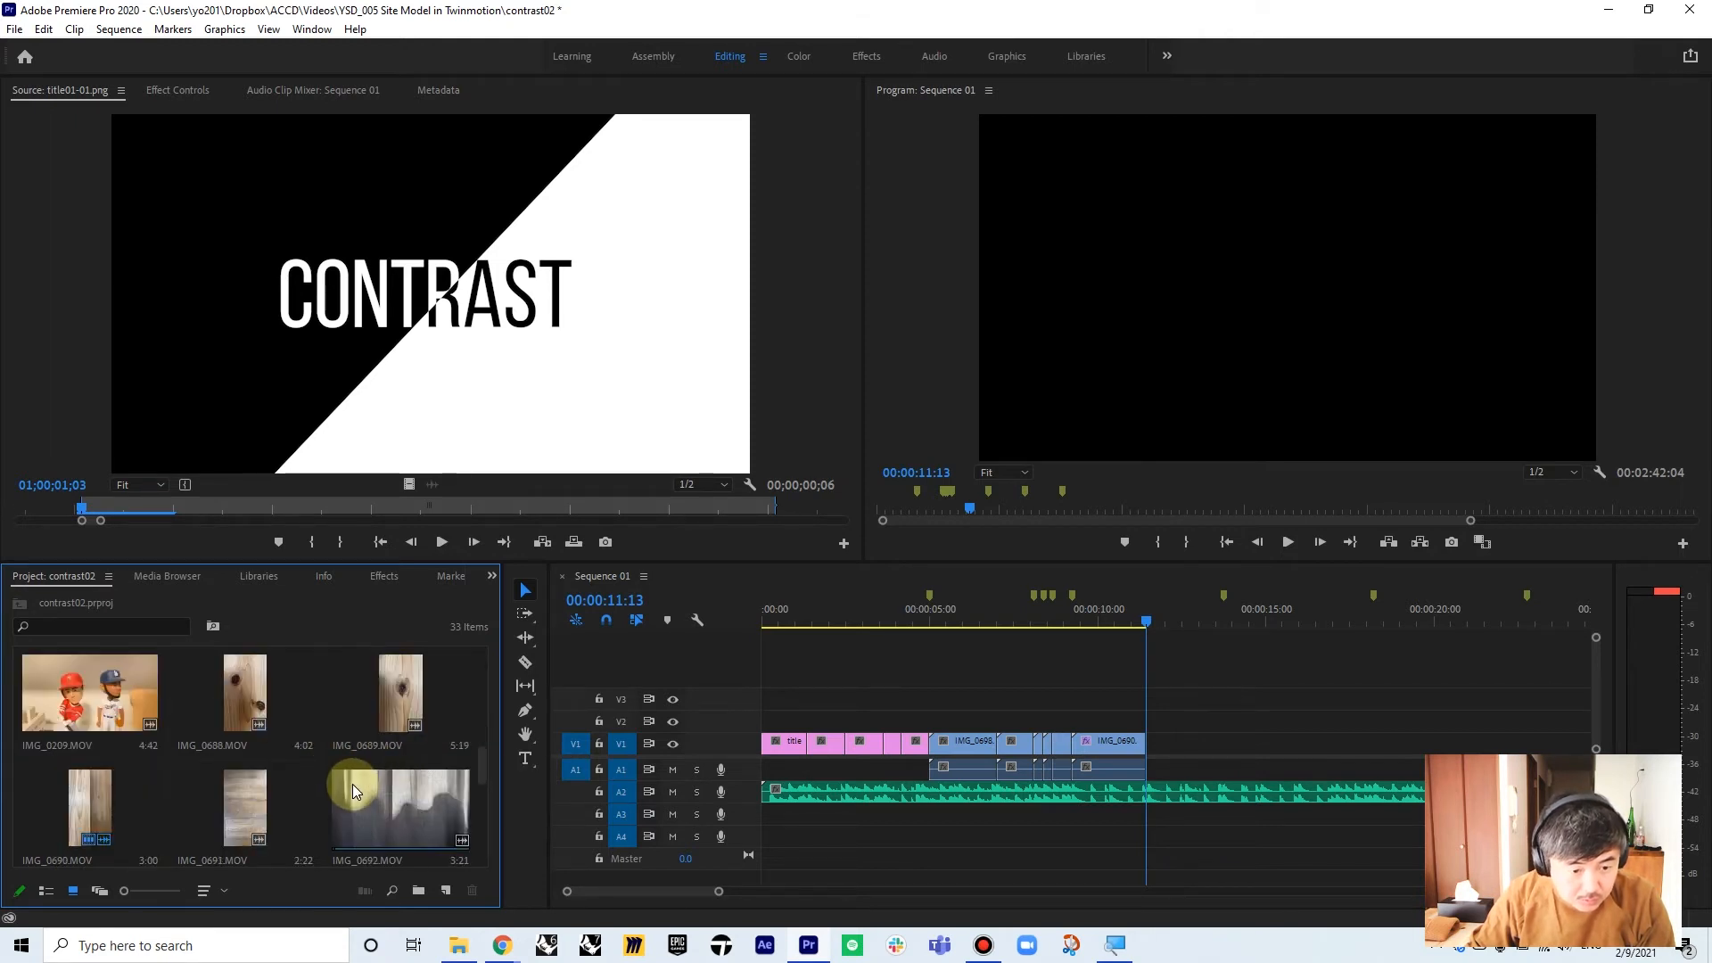
{"action": "scroll", "coordinate": [351, 784], "scroll_direction": "down", "scroll_amount": 1}
{"action": "left_click", "coordinate": [398, 708]}
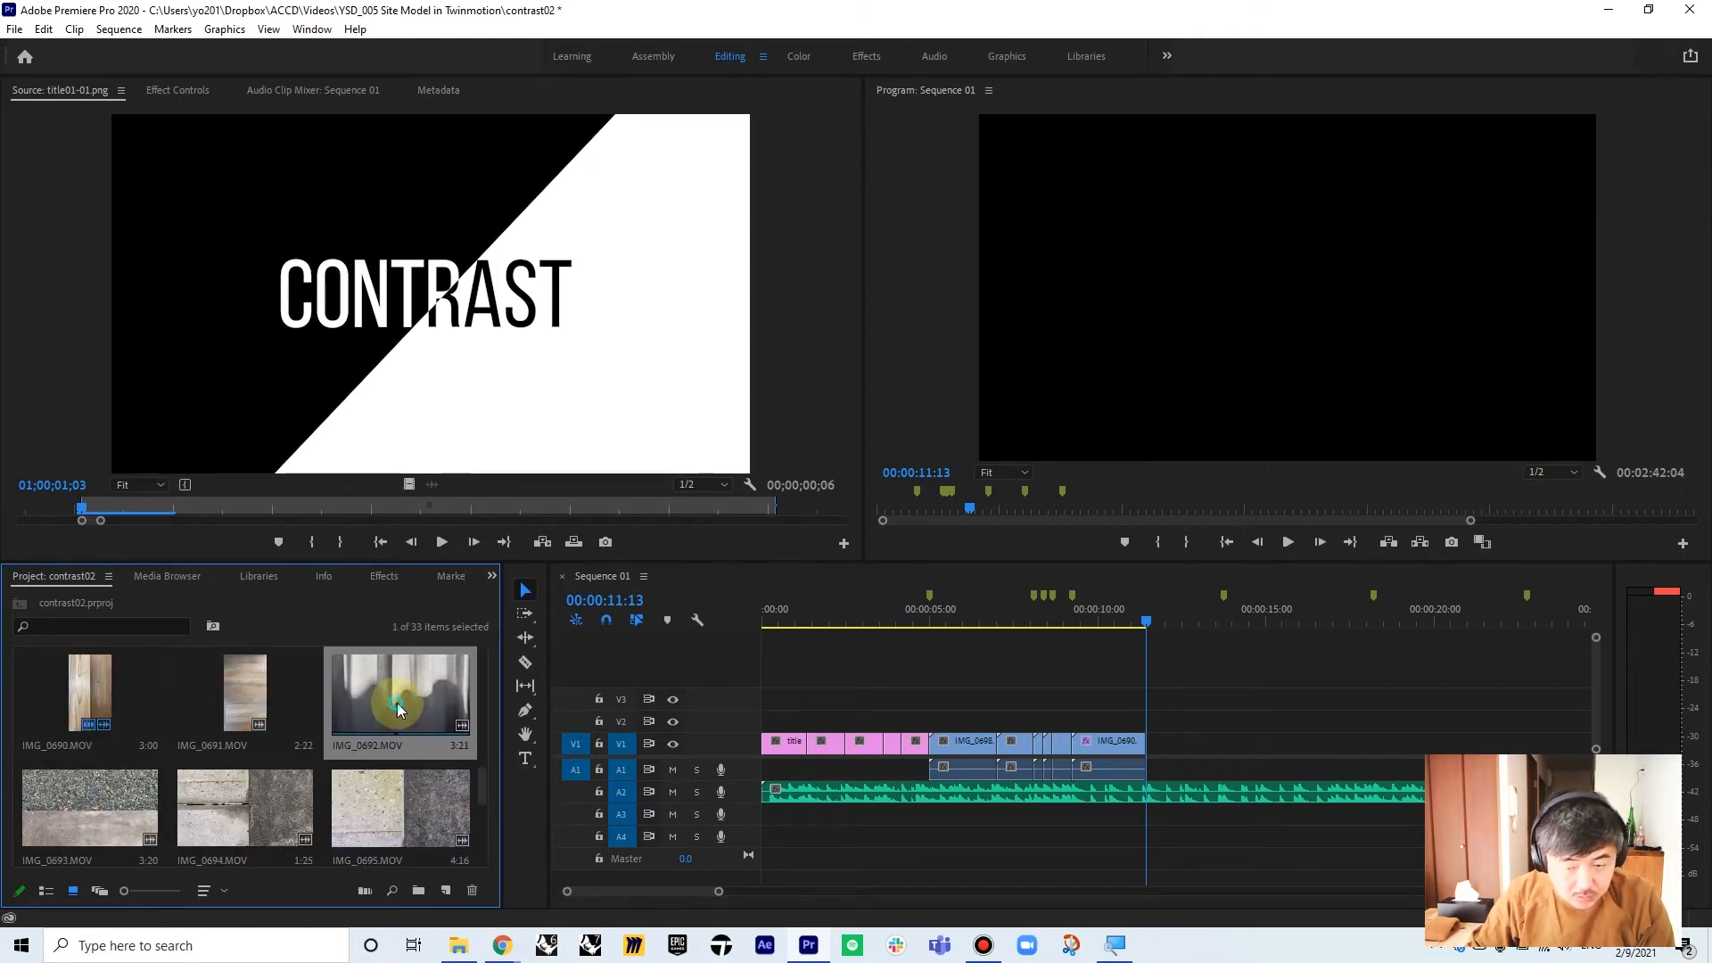
{"action": "left_click_drag", "start_coordinate": [398, 709], "coordinate": [1150, 742]}
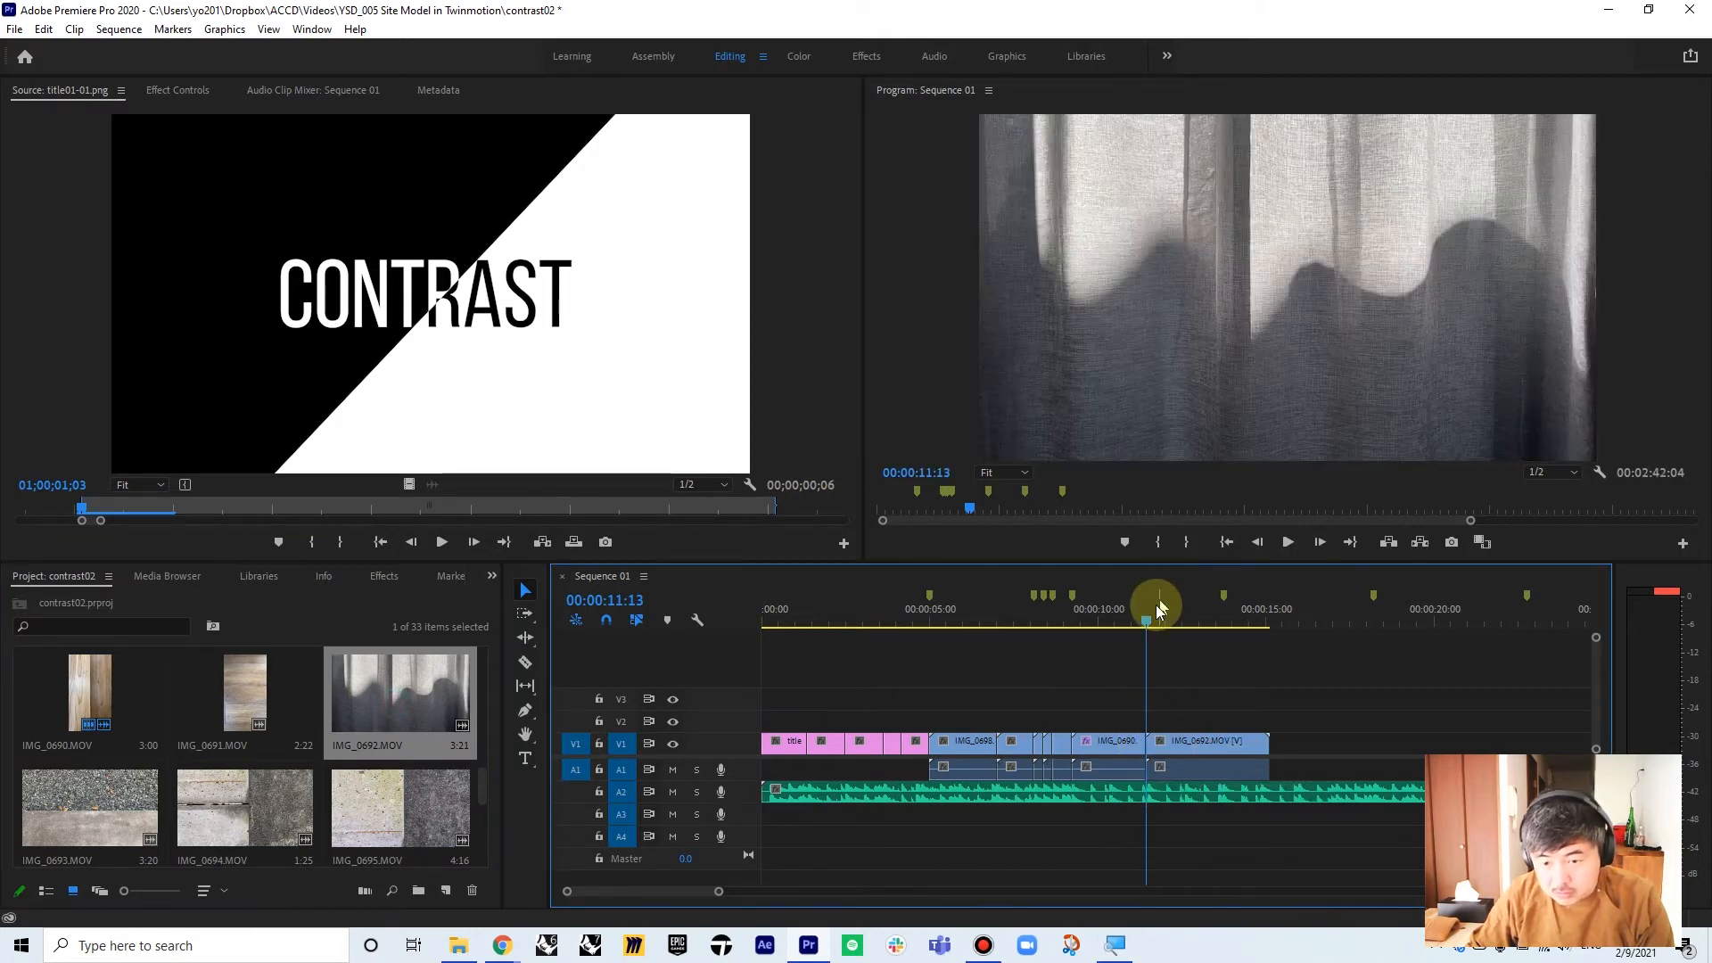
- Split the IMG_0692.MOV clip at the 00:00:13:22 marker and delete the part after it
{"action": "left_click_drag", "start_coordinate": [1143, 624], "coordinate": [1222, 630]}
{"action": "key", "text": "c"}
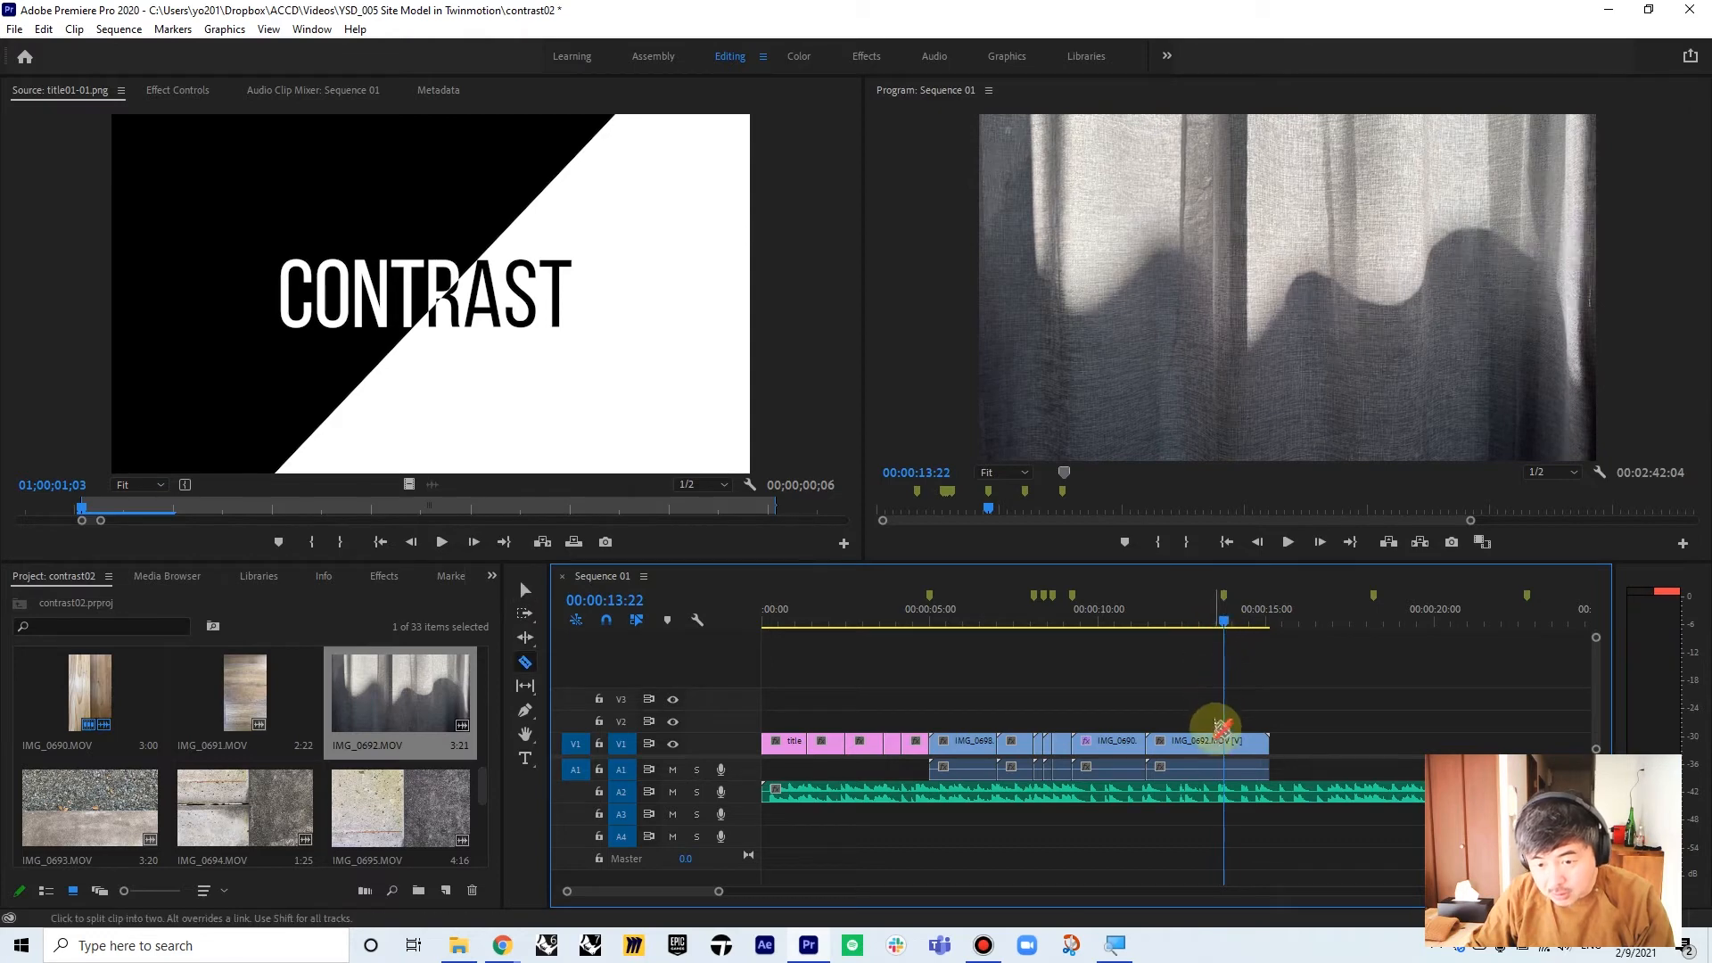
{"action": "left_click", "coordinate": [1229, 744]}
{"action": "key", "text": "v"}
{"action": "left_click", "coordinate": [1241, 752]}
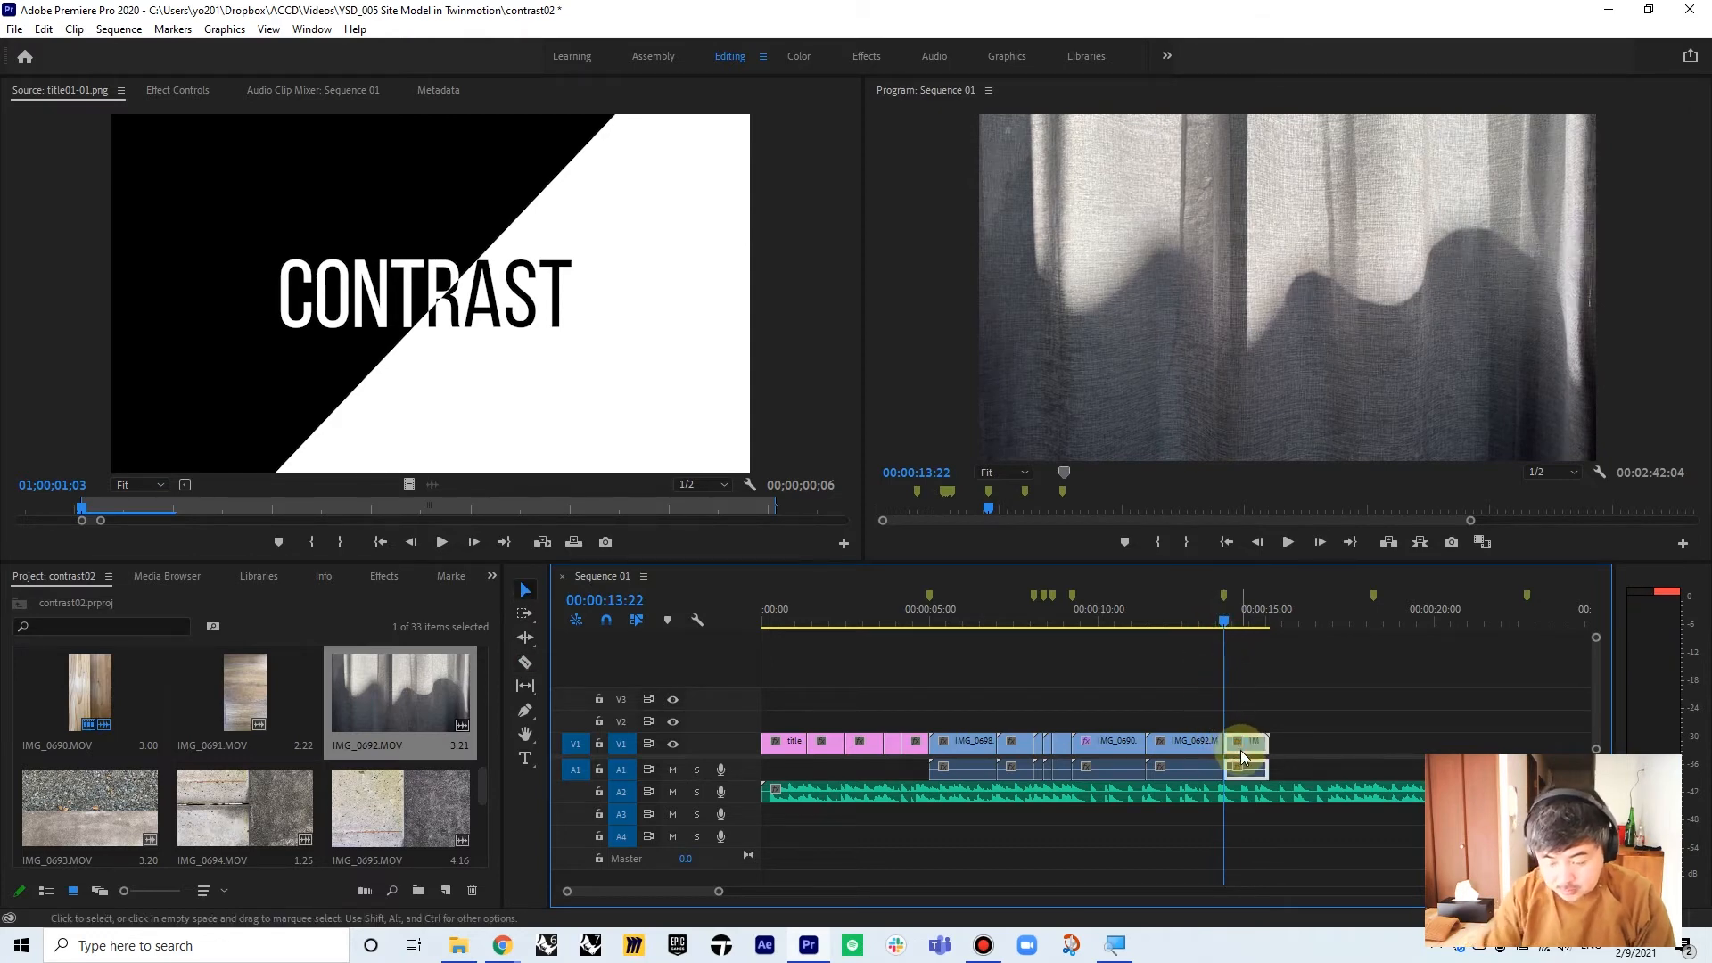
{"action": "key", "text": "Delete"}
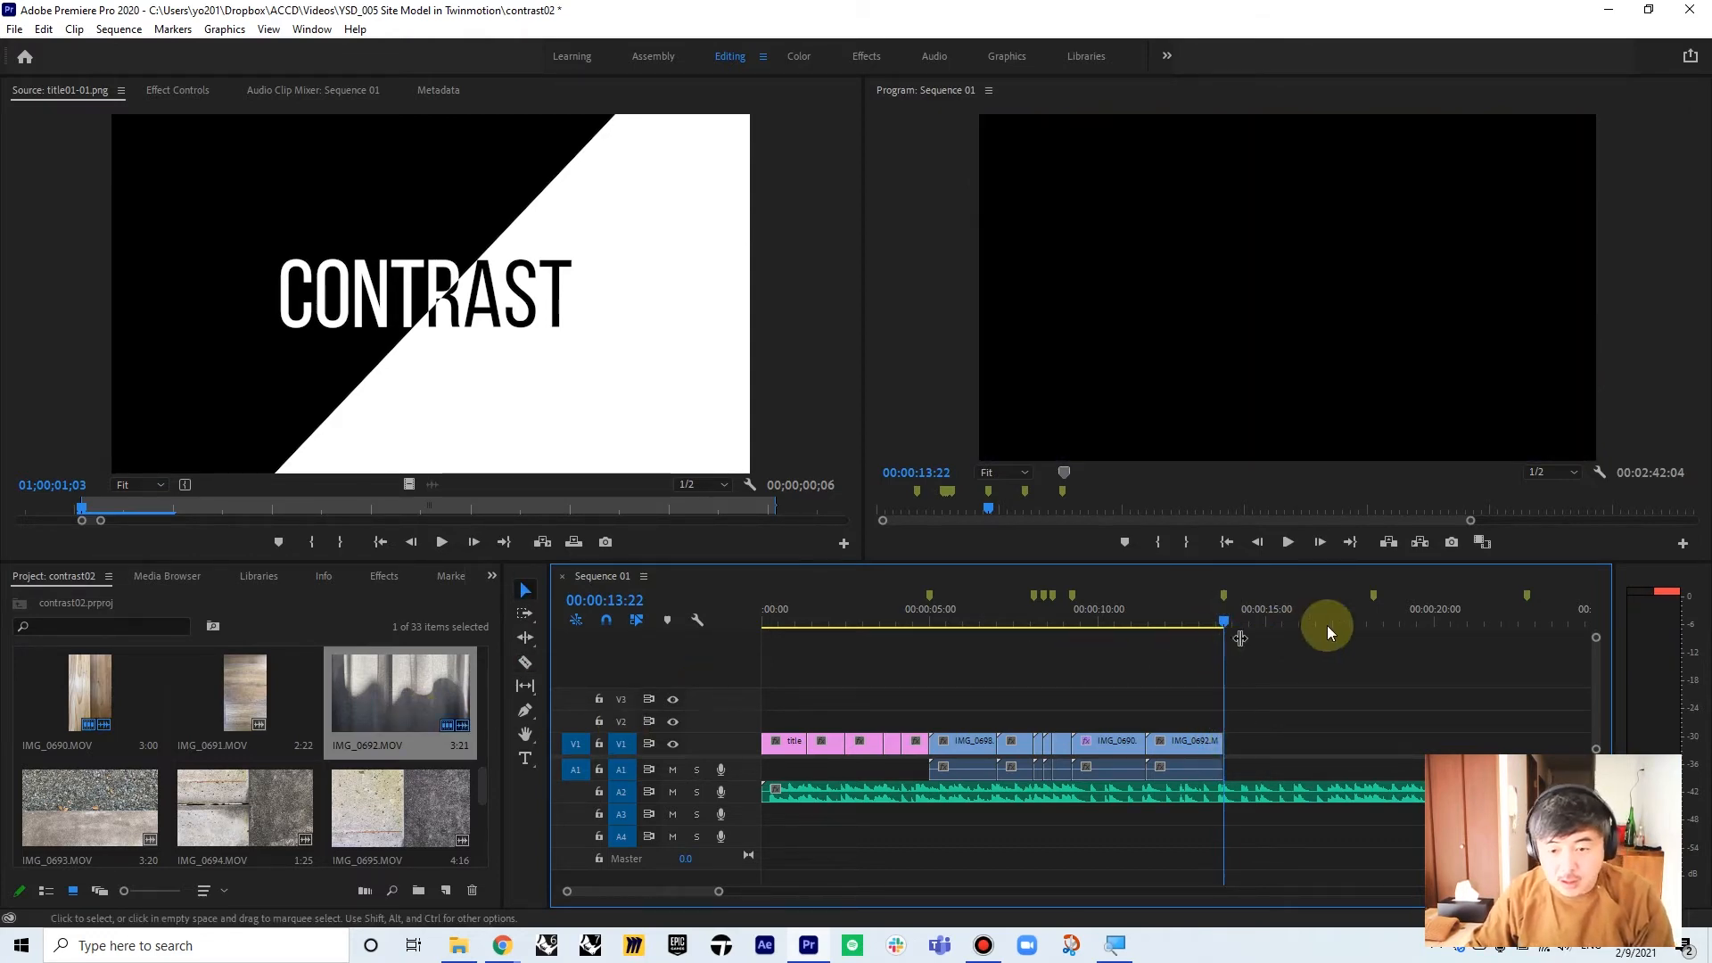
- Play back the IMG_0690.MOV clip and return the playhead to the IMG_0692.MOV cut at 00:00:11:13
{"action": "left_click", "coordinate": [1073, 613]}
{"action": "key", "text": "space"}
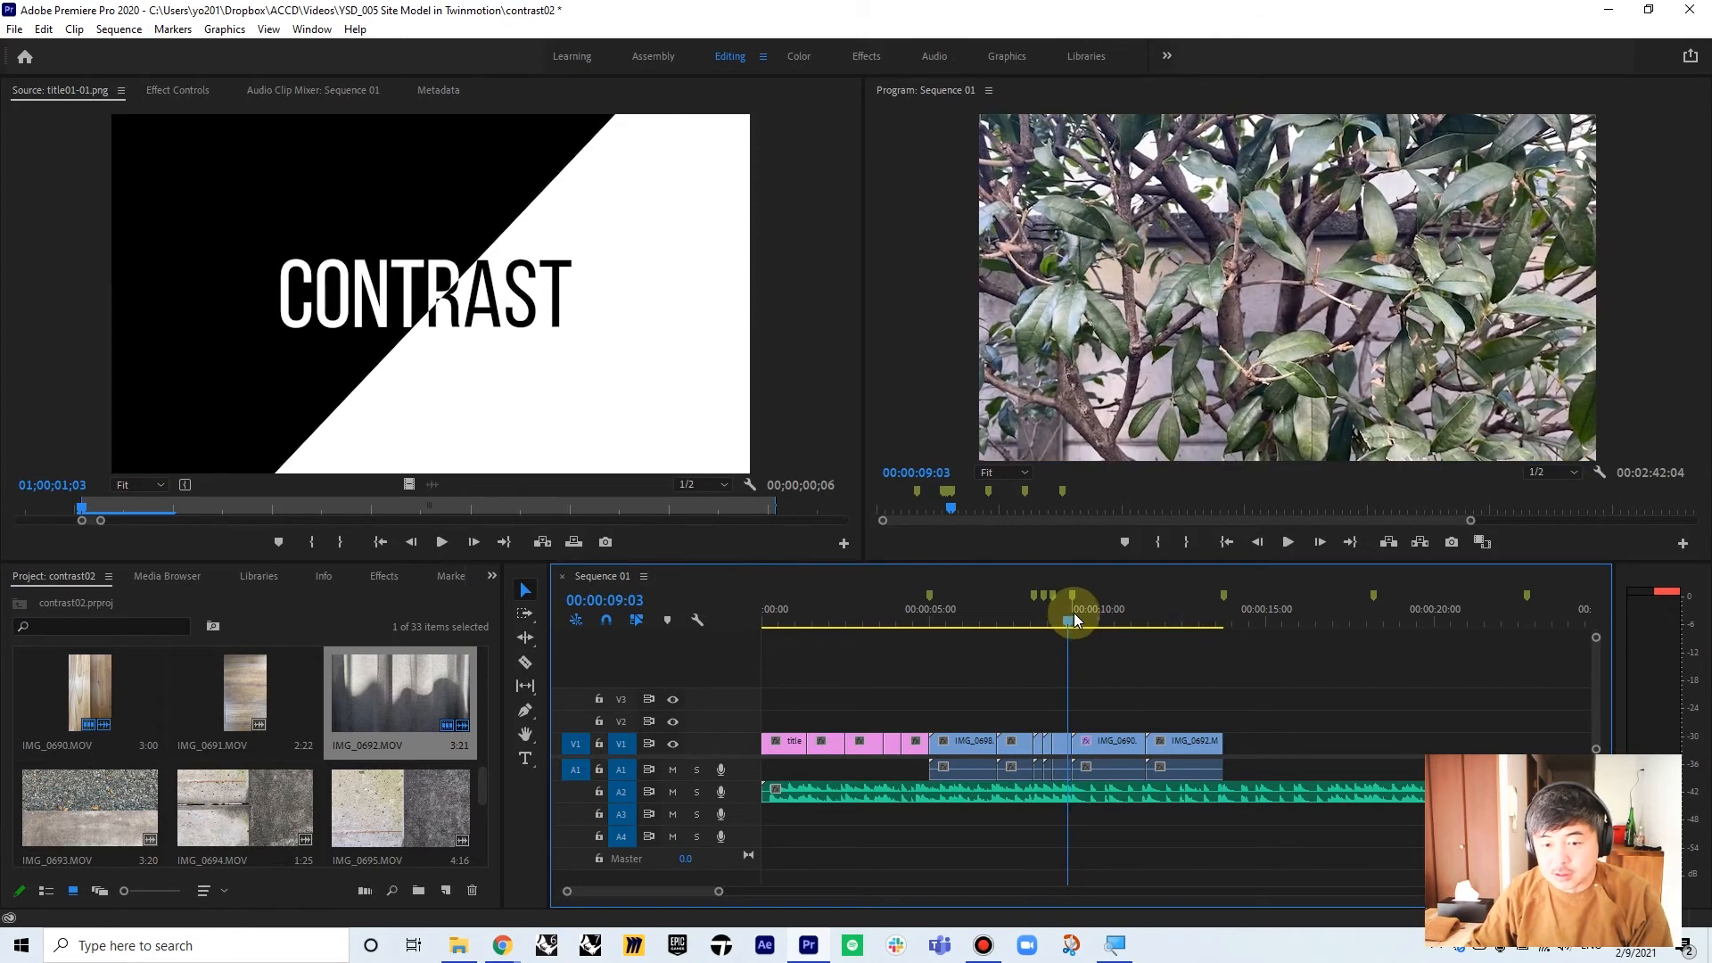
{"action": "left_click", "coordinate": [1074, 613]}
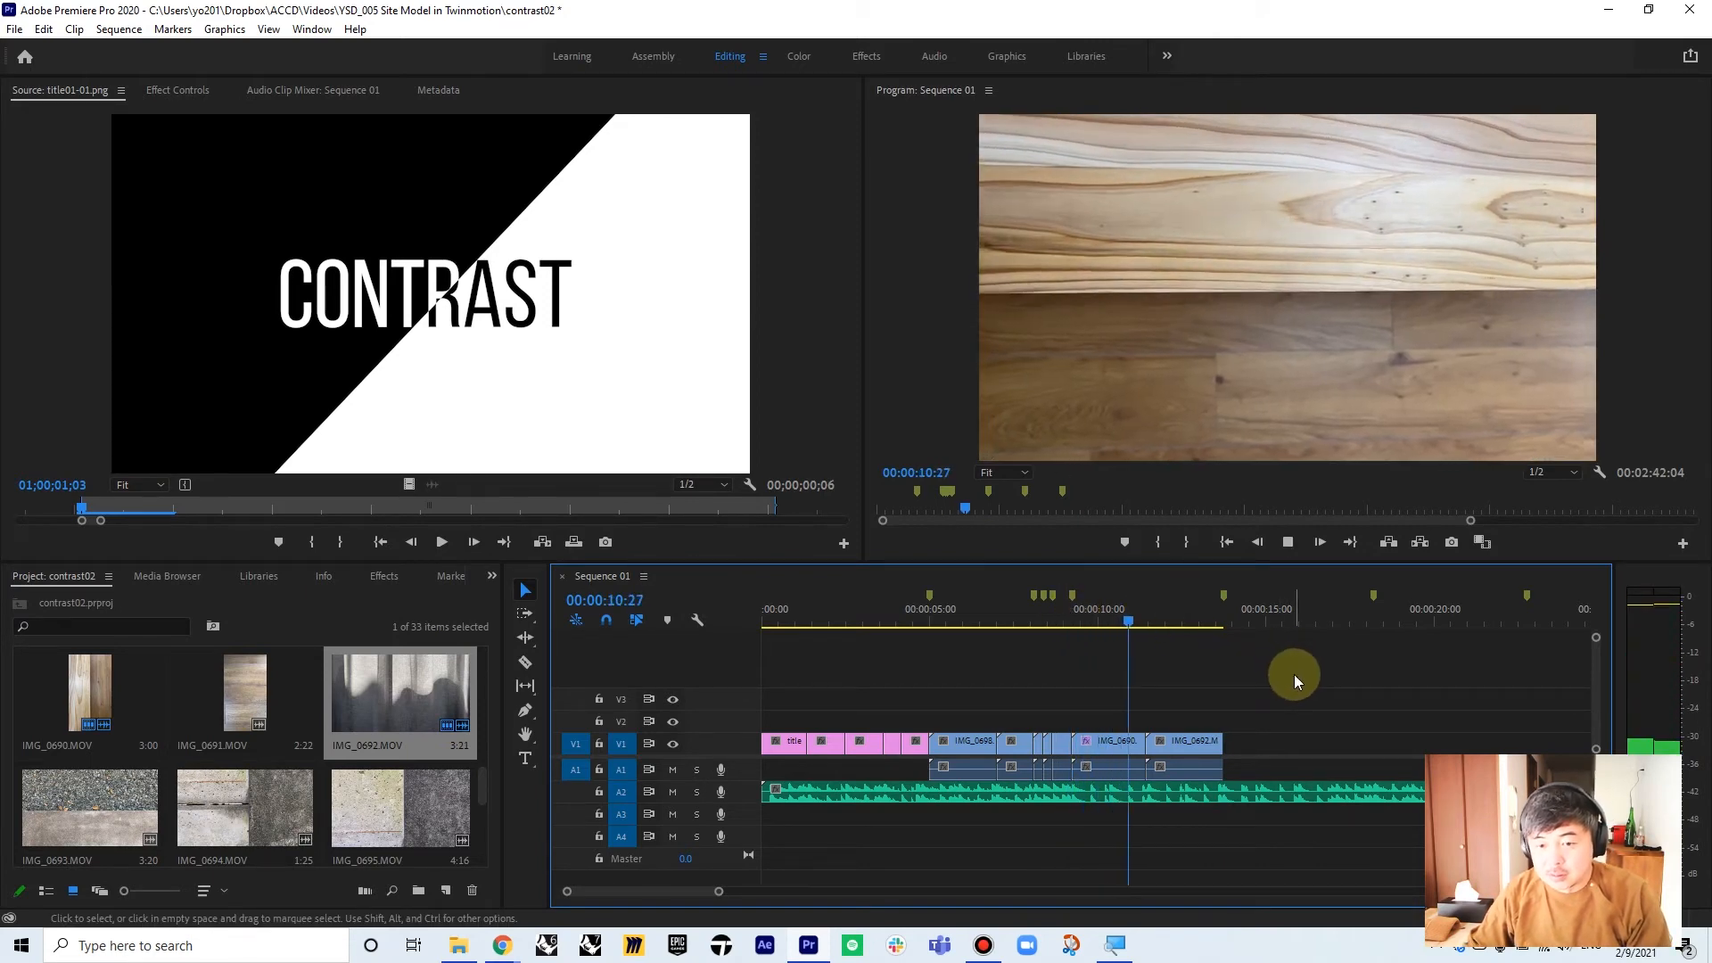
{"action": "left_click", "coordinate": [1149, 617]}
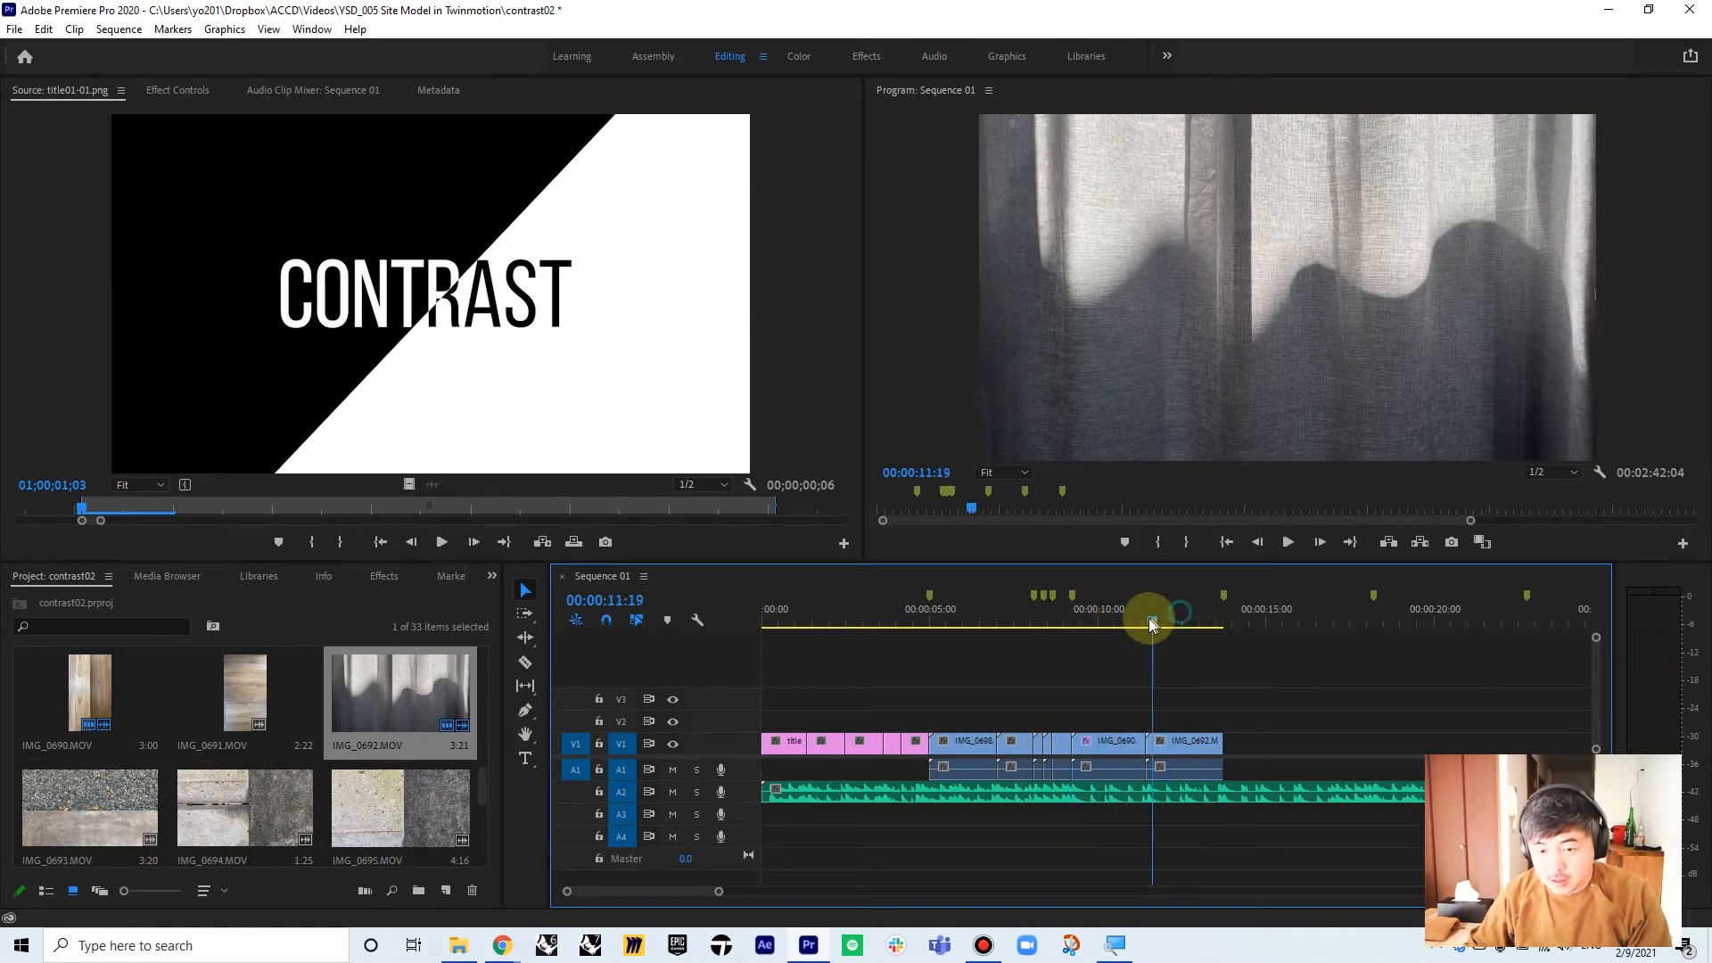
{"action": "left_click", "coordinate": [1146, 618]}
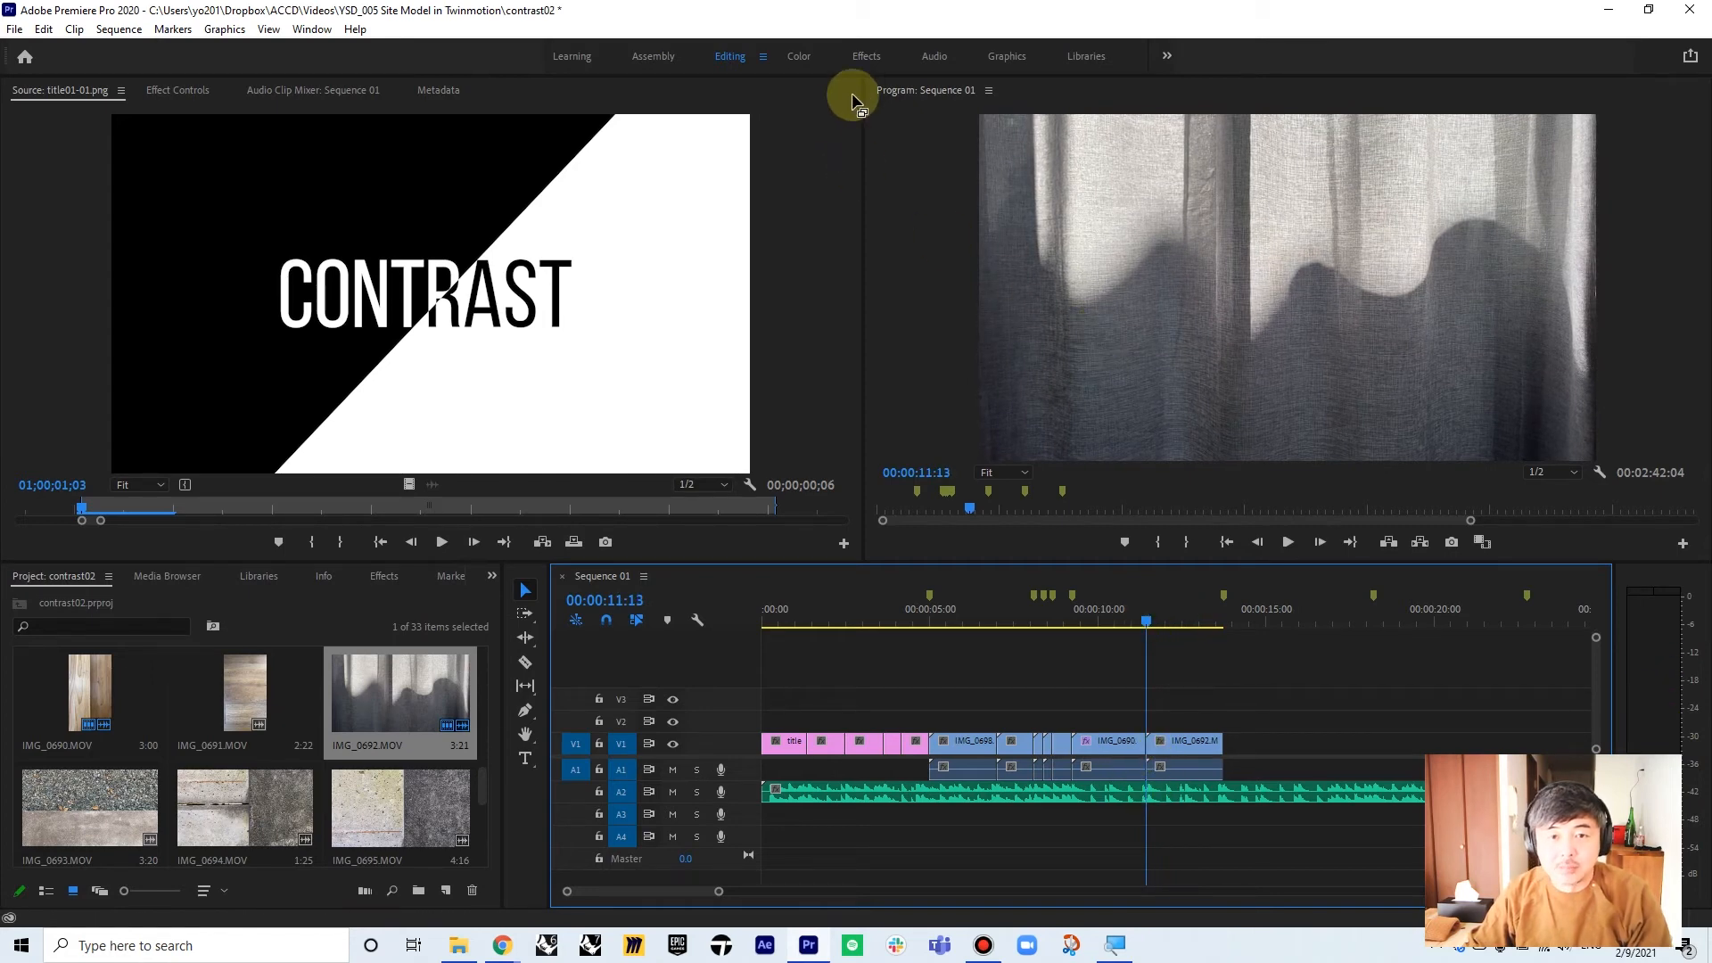
- Switch to the Effects workspace and apply a Cross Dissolve to the IMG_0692.MOV clip's start at 00:00:11:13
{"action": "left_click", "coordinate": [860, 56]}
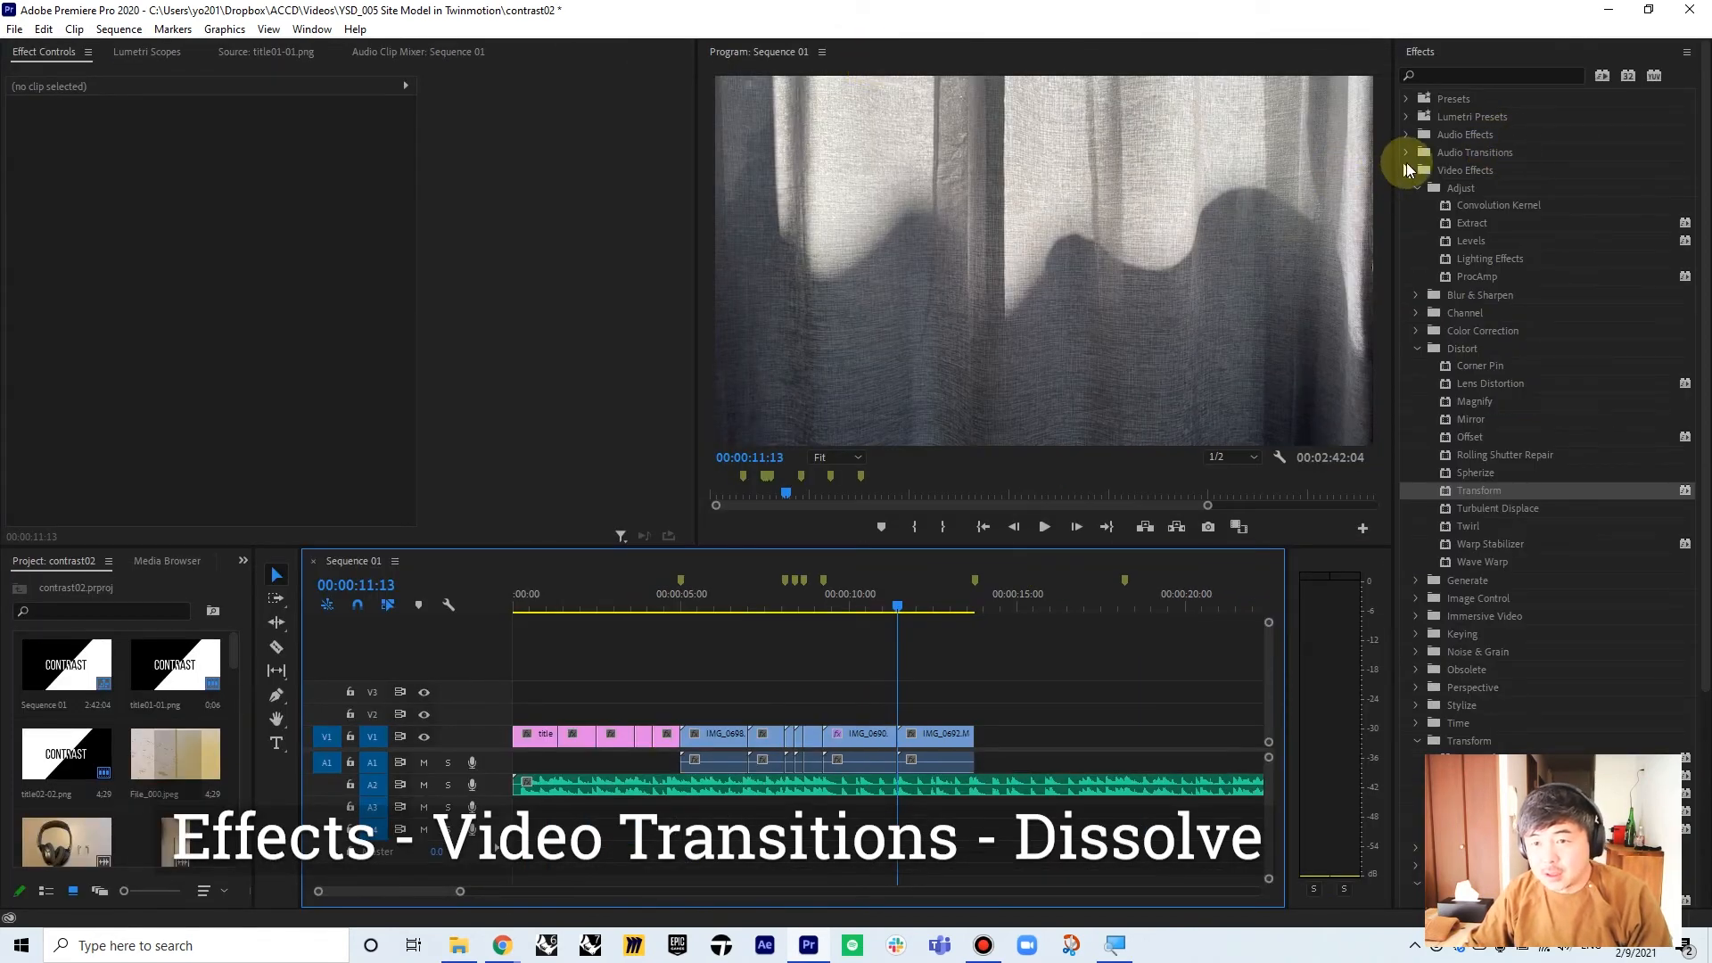
{"action": "left_click", "coordinate": [1406, 171]}
{"action": "left_click", "coordinate": [1405, 189]}
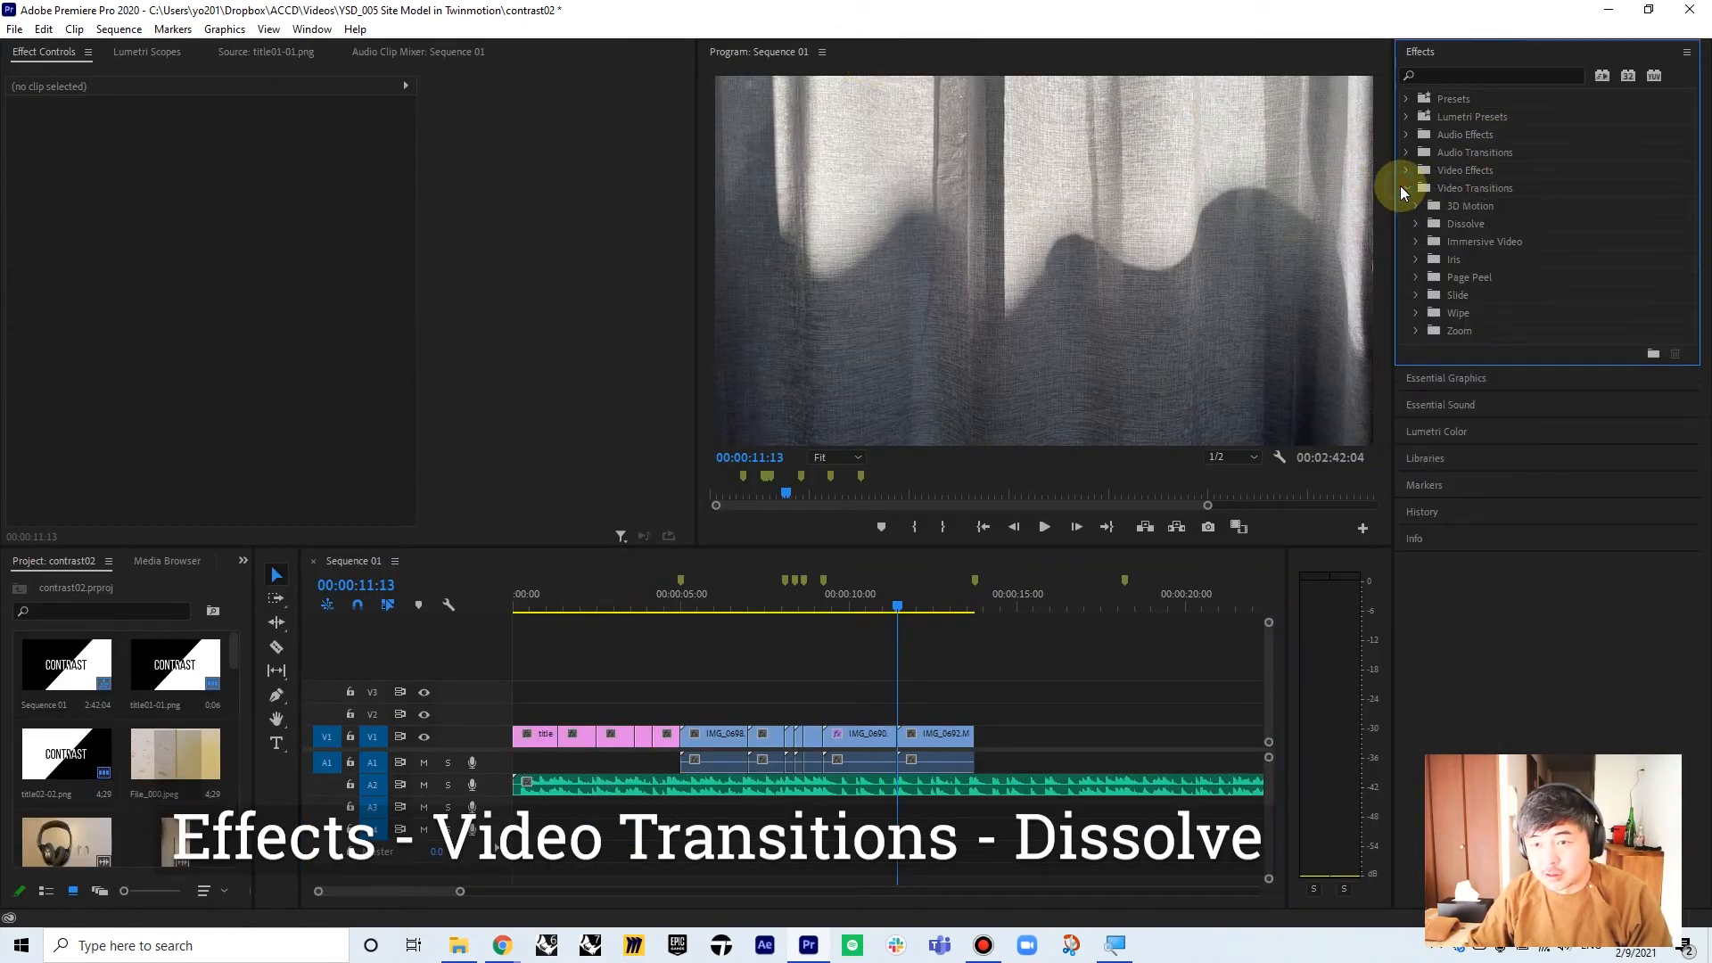
{"action": "left_click", "coordinate": [1417, 225]}
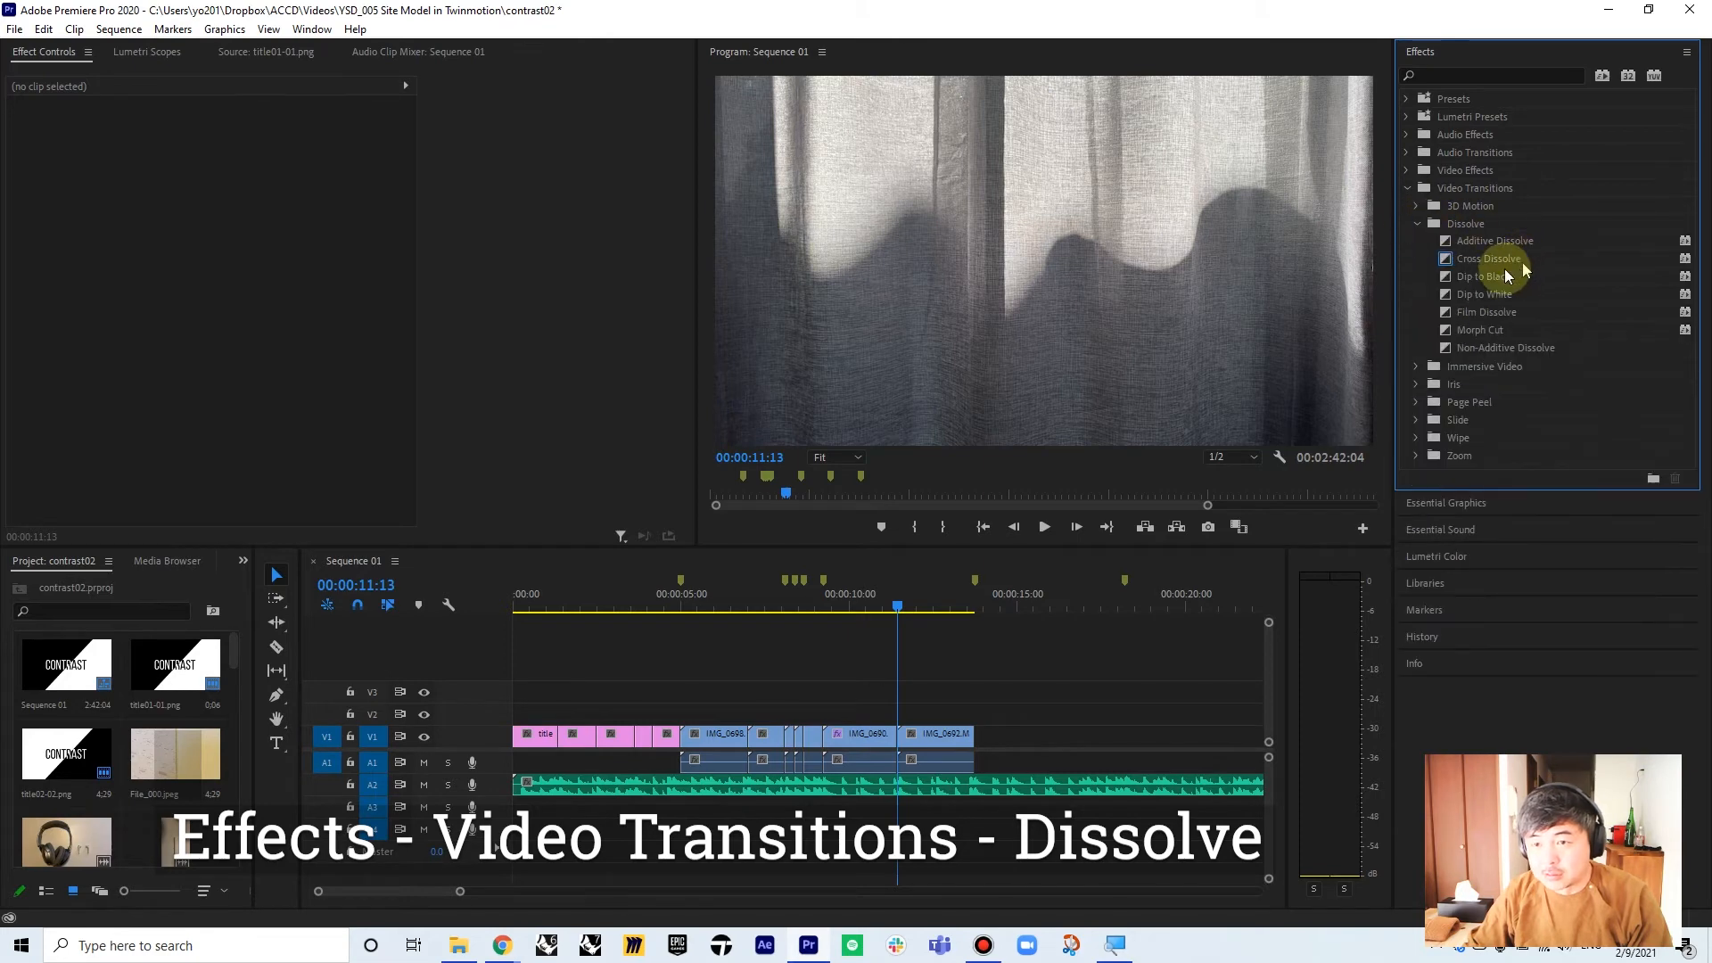
{"action": "left_click_drag", "start_coordinate": [1485, 259], "coordinate": [905, 754]}
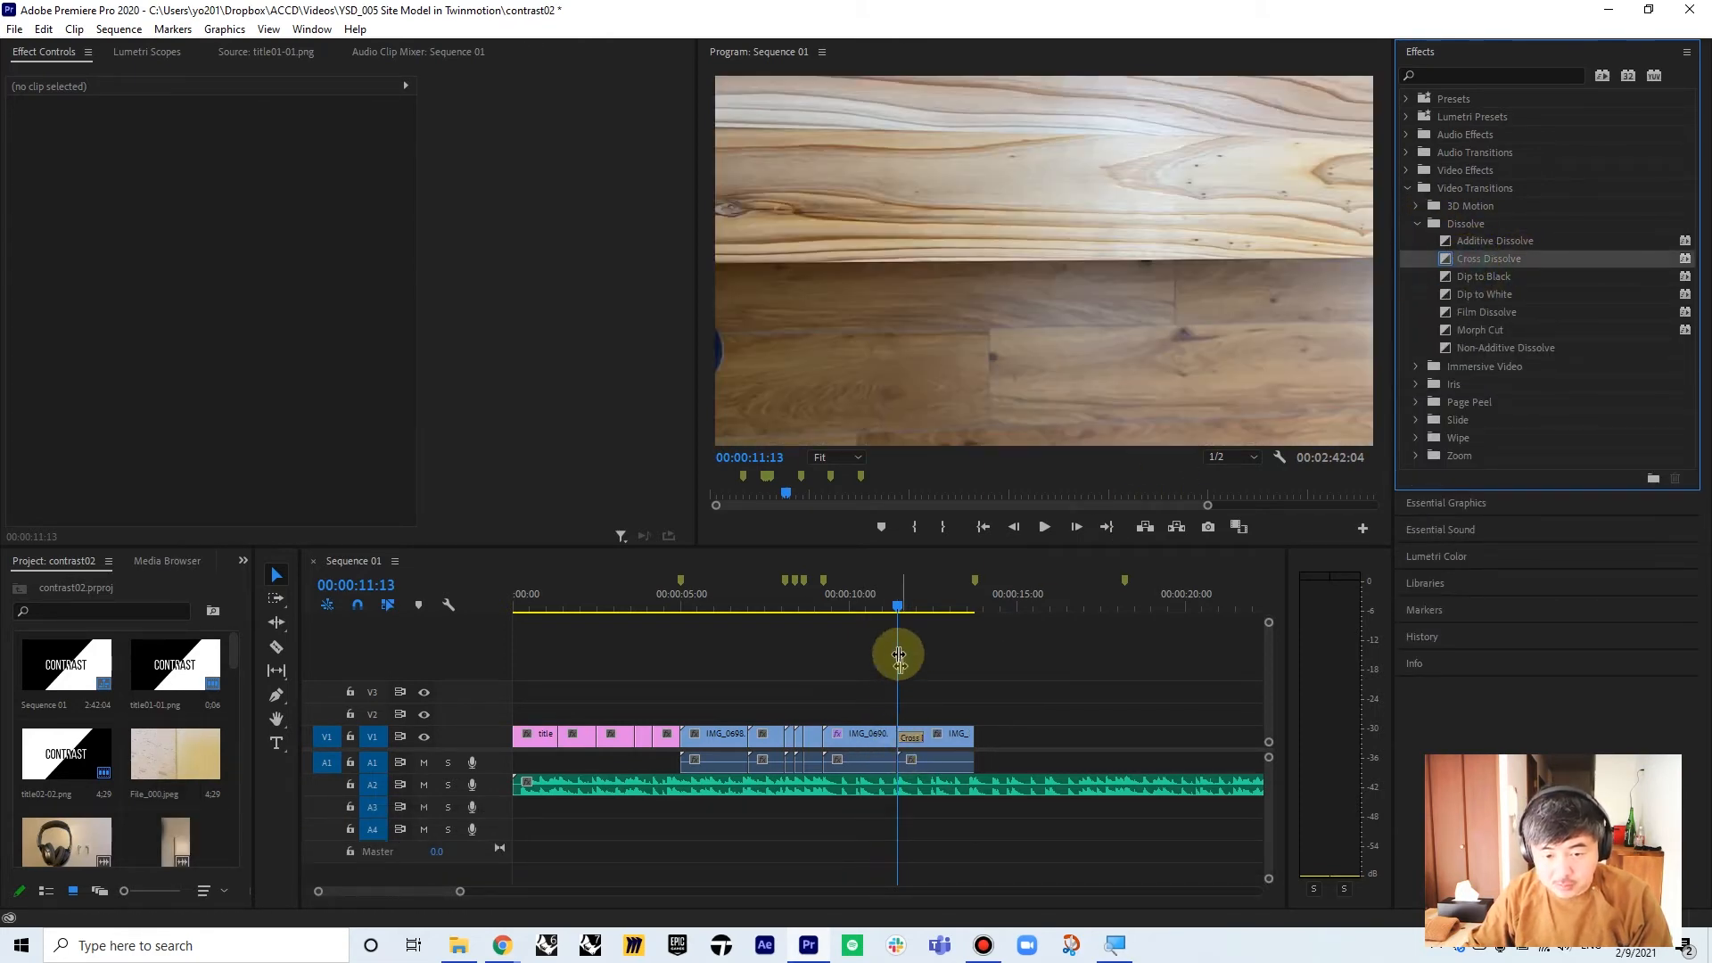
- Play back the cross dissolve from the wood clip into the curtain clip
{"action": "left_click_drag", "start_coordinate": [887, 617], "coordinate": [857, 601]}
{"action": "key", "text": "space"}
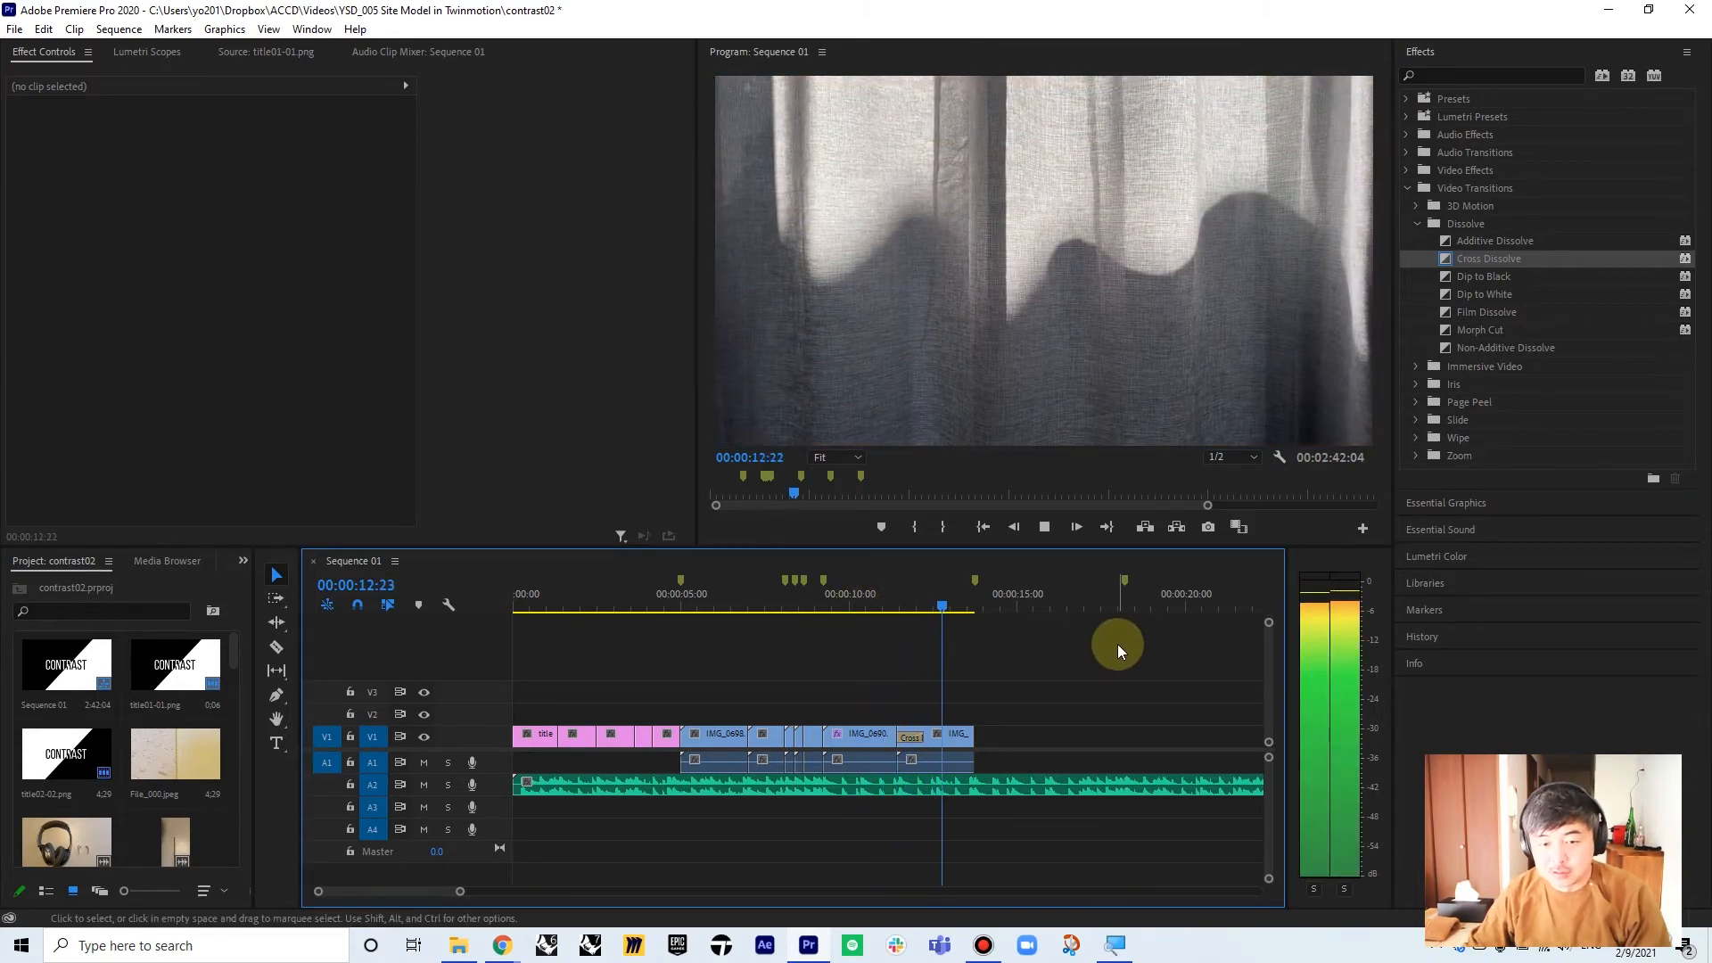
{"action": "key", "text": "space"}
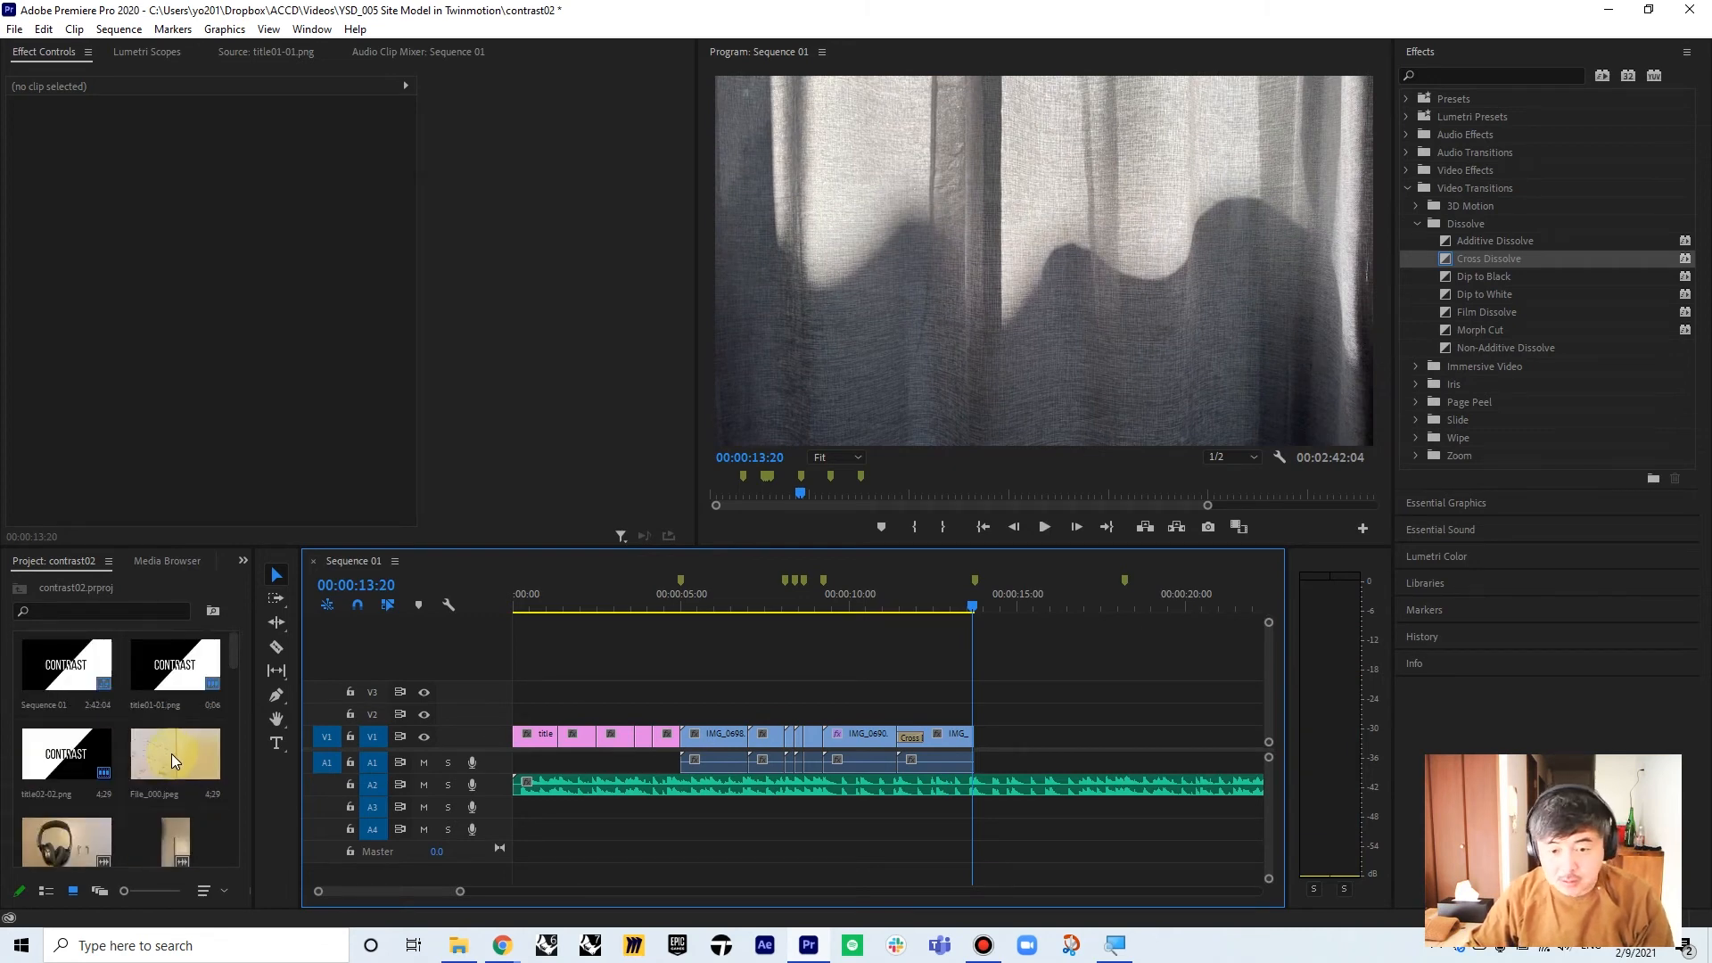
- Add File_000.jpeg to track V1 directly after IMG_0692.MOV and apply a Cross Dissolve at the cut between them
{"action": "left_click_drag", "start_coordinate": [171, 753], "coordinate": [990, 754]}
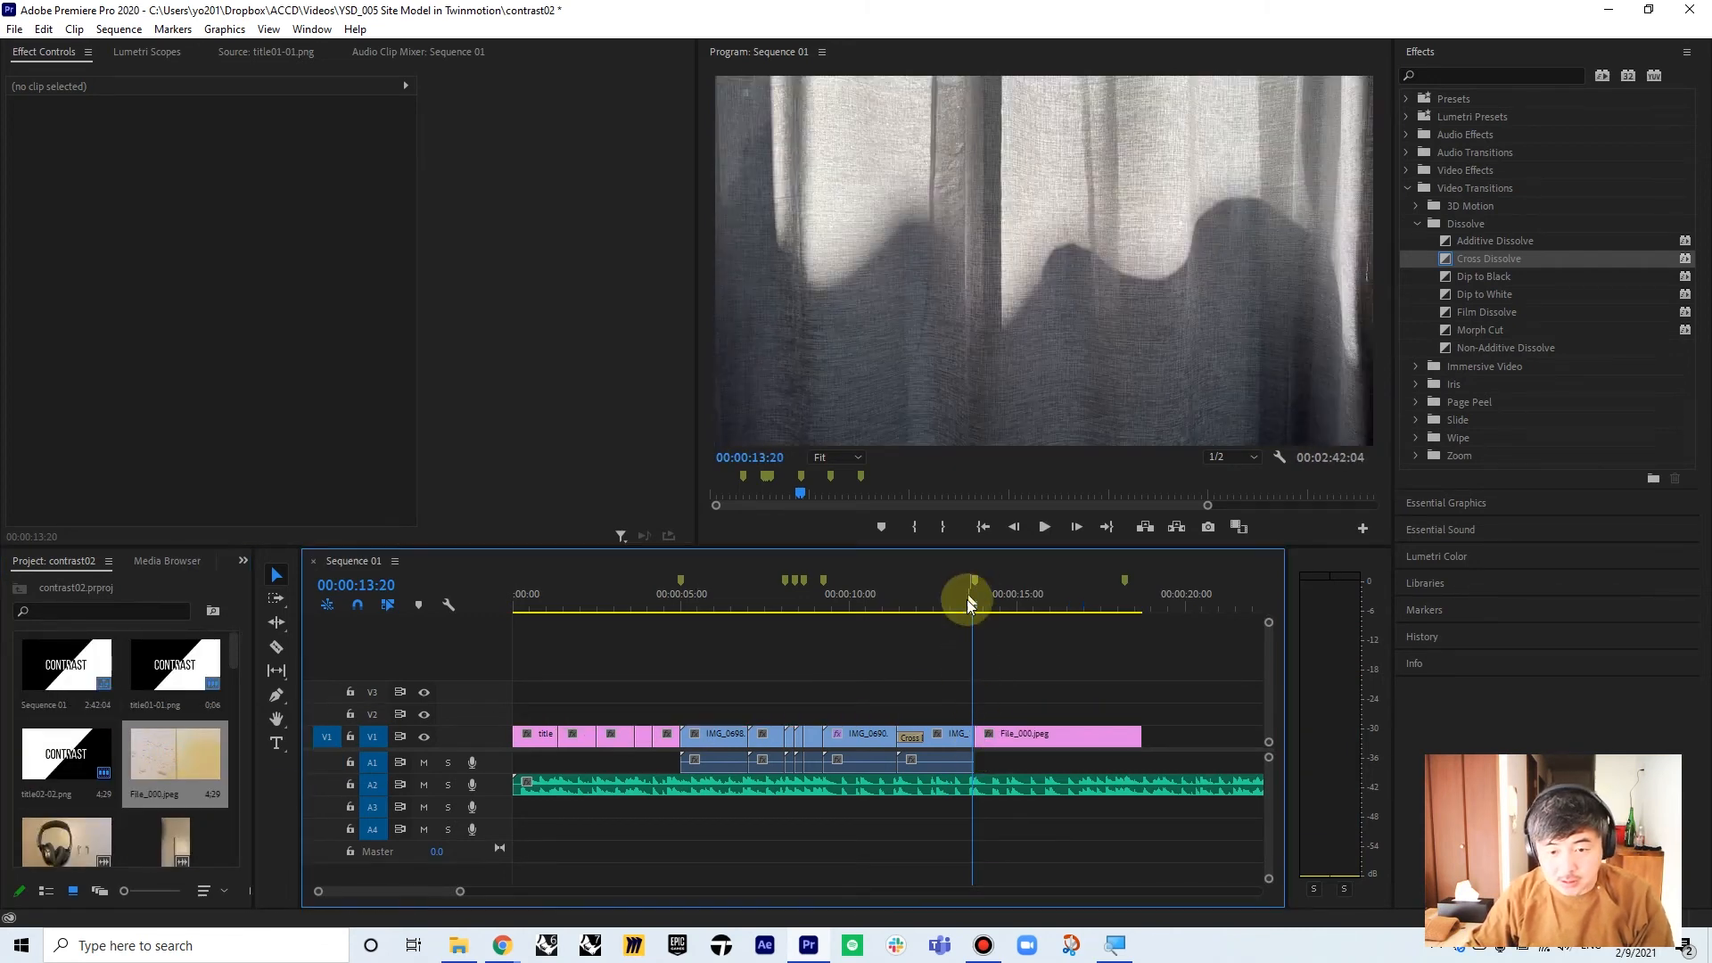
{"action": "mouse_move", "coordinate": [976, 615]}
{"action": "left_mouse_down"}
{"action": "mouse_move", "coordinate": [1024, 612]}
{"action": "mouse_move", "coordinate": [969, 612]}
{"action": "left_mouse_up"}
{"action": "left_click", "coordinate": [1463, 264]}
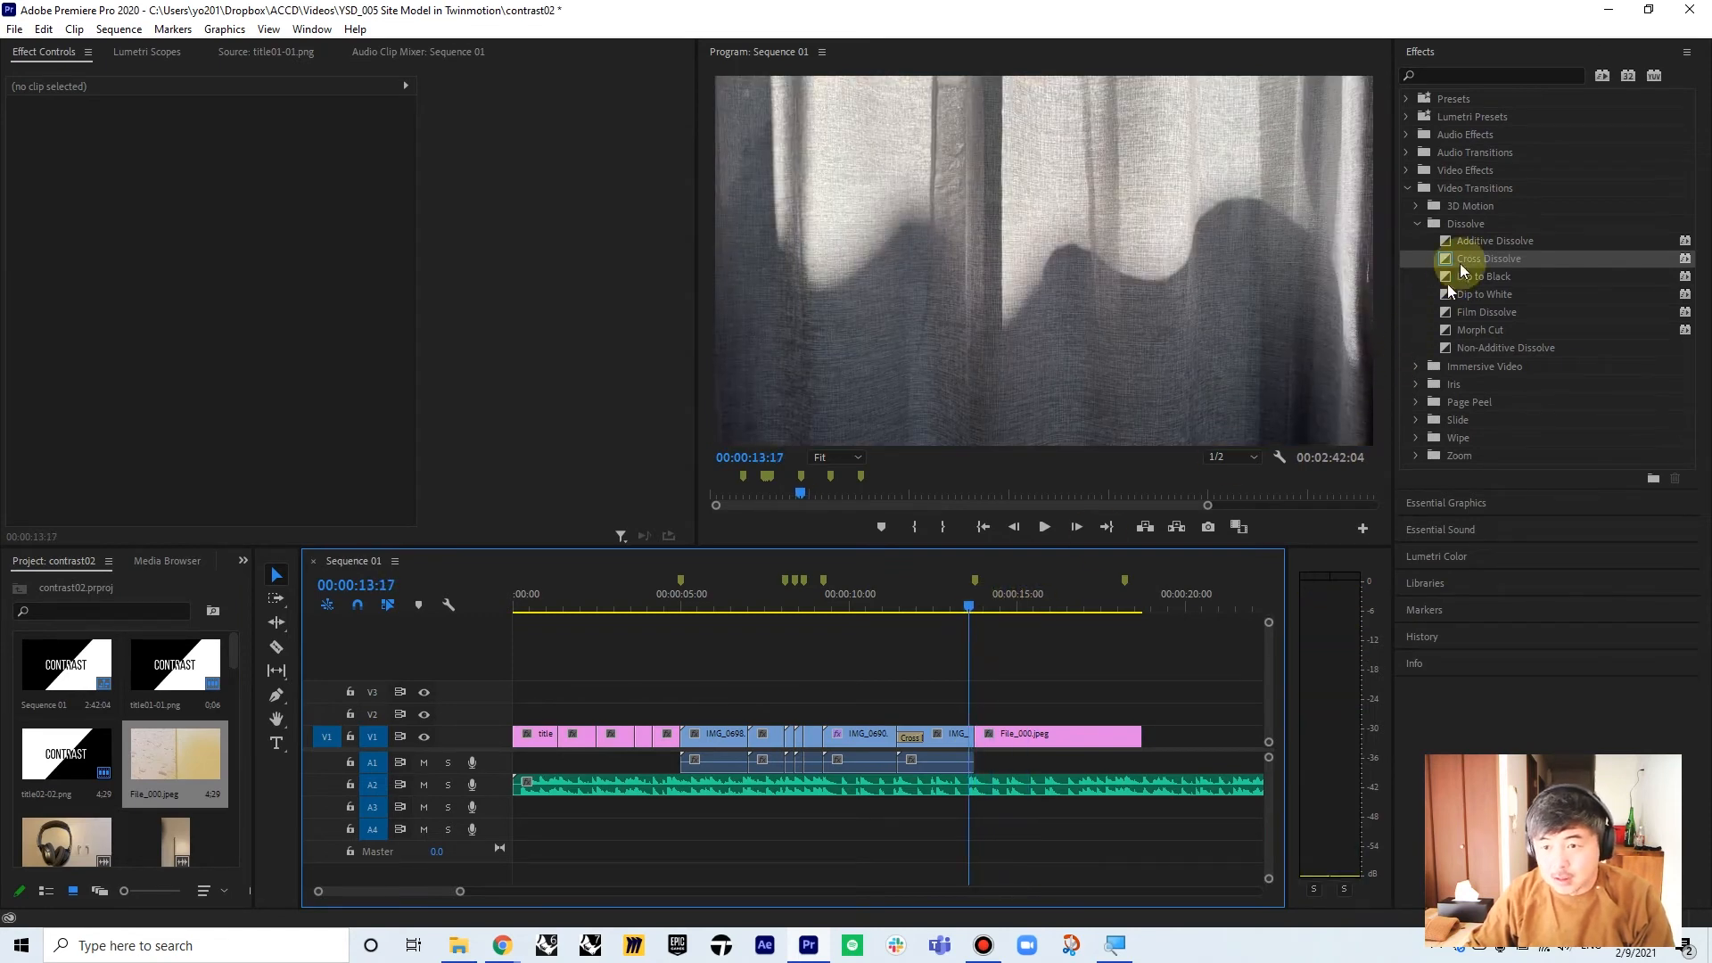
{"action": "left_click_drag", "start_coordinate": [1471, 261], "coordinate": [979, 744]}
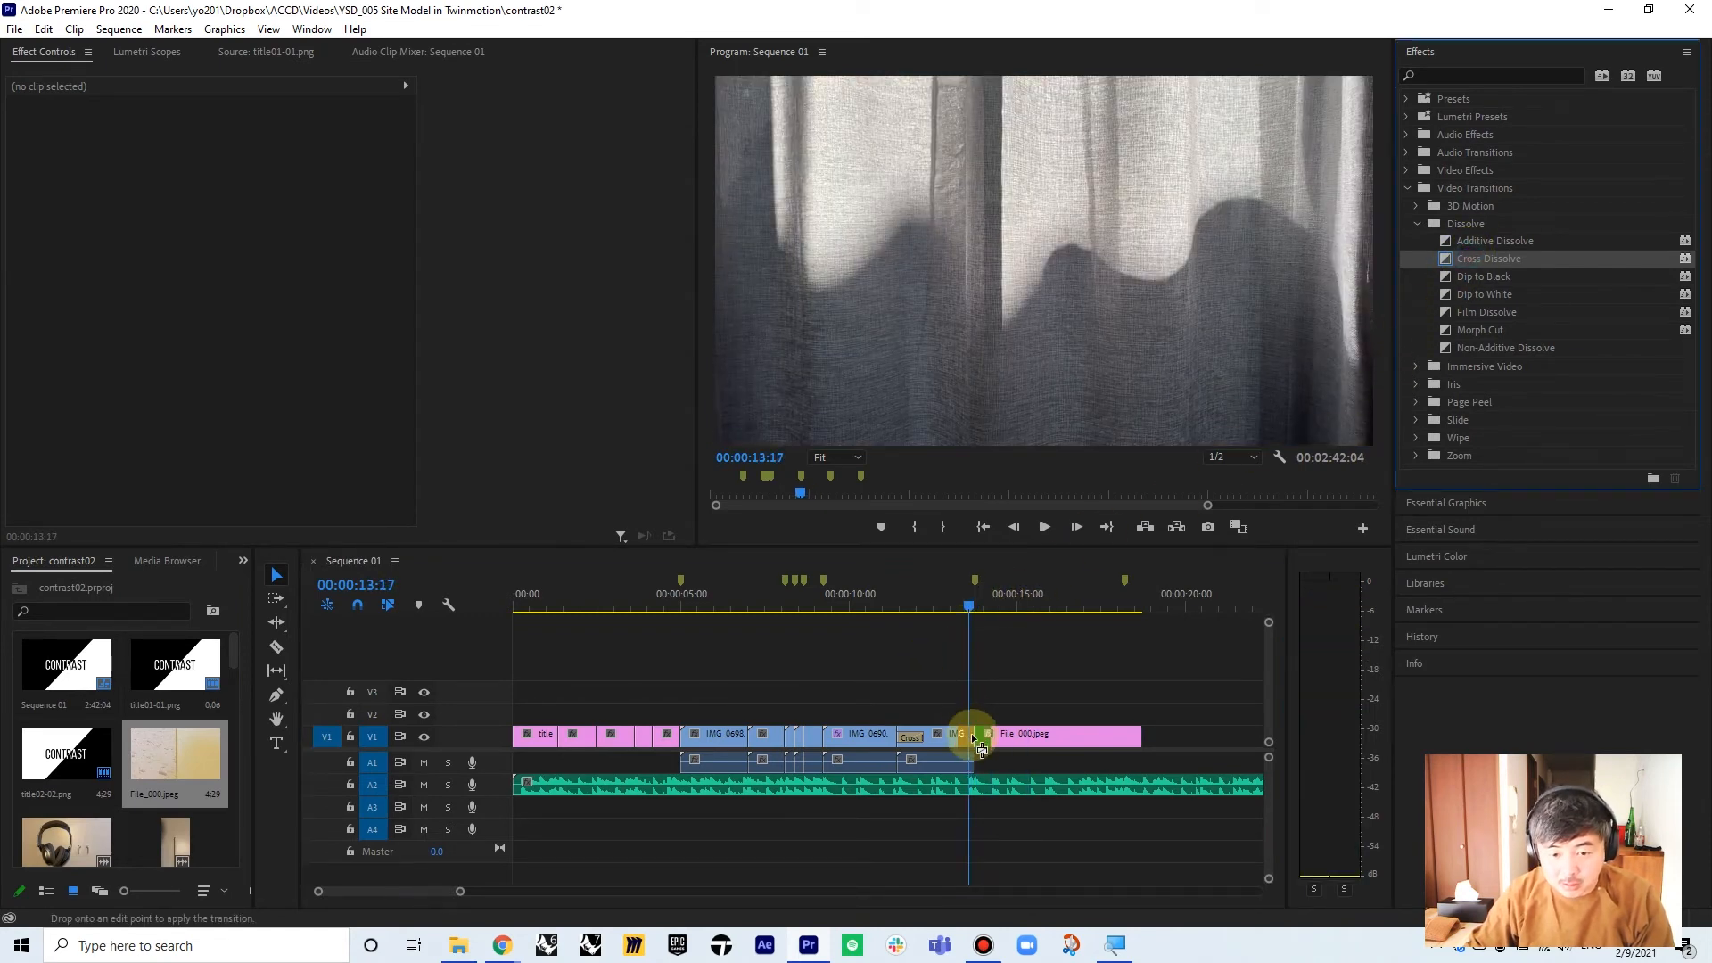
- Play back both dissolves from 00:00:09:28 and stop within File_000.jpeg at 00:00:15:27
{"action": "left_click_drag", "start_coordinate": [963, 612], "coordinate": [846, 616]}
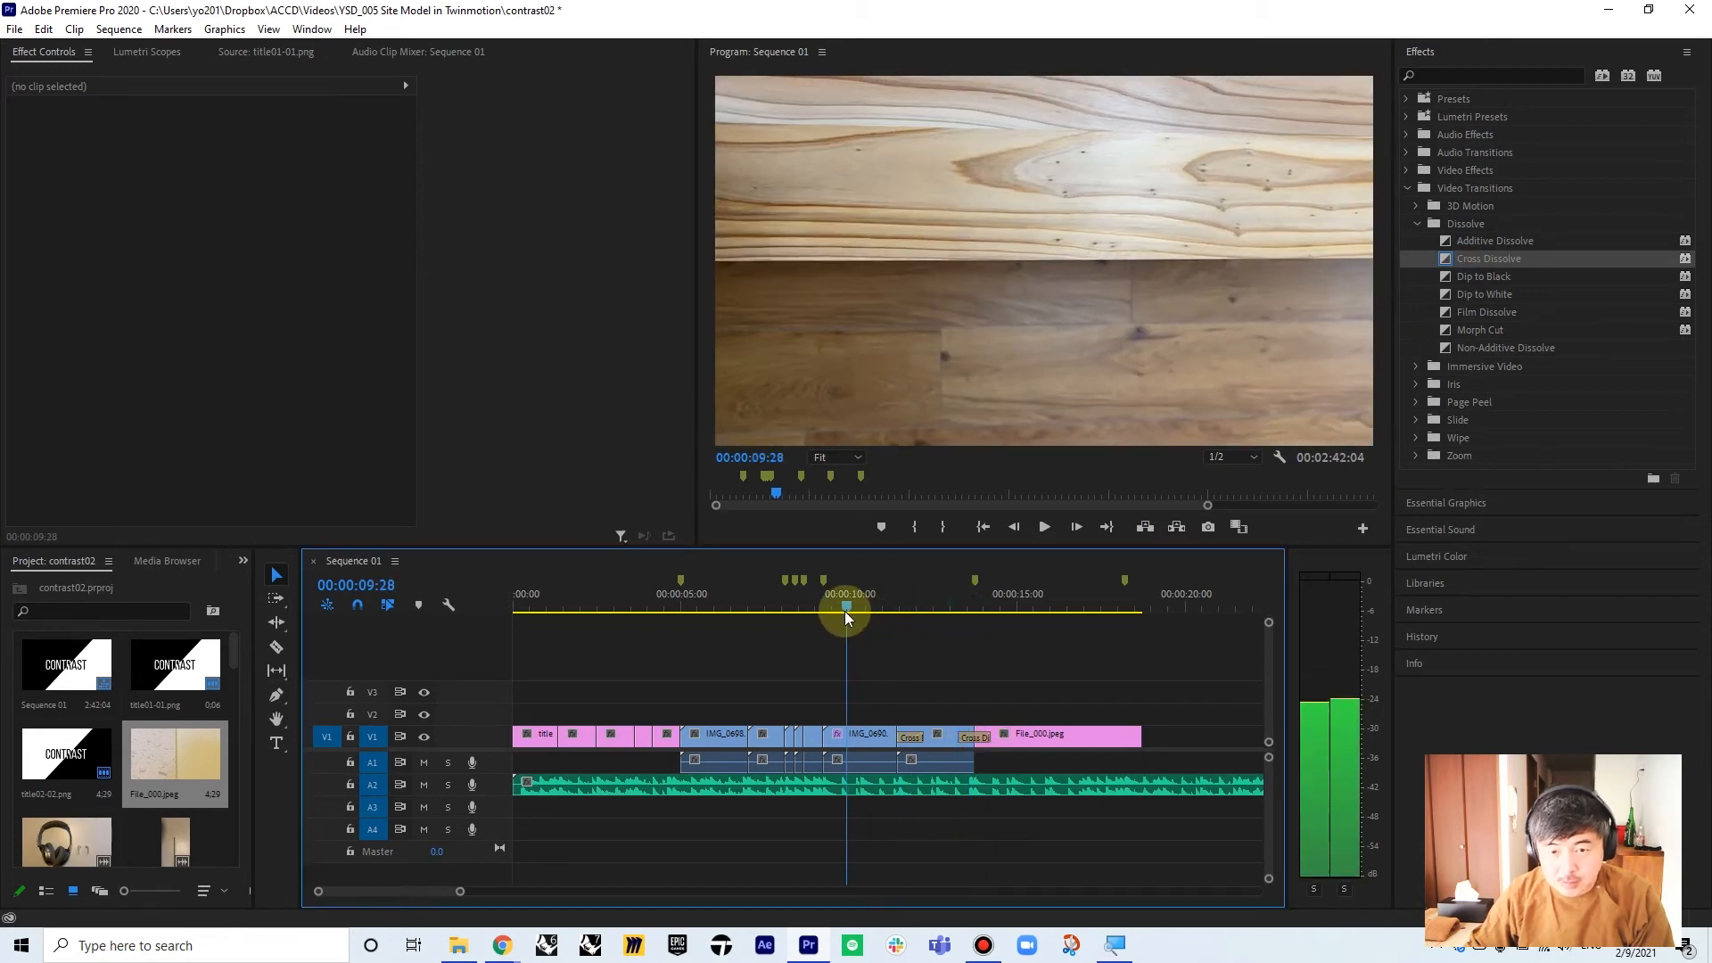
{"action": "key", "text": "space"}
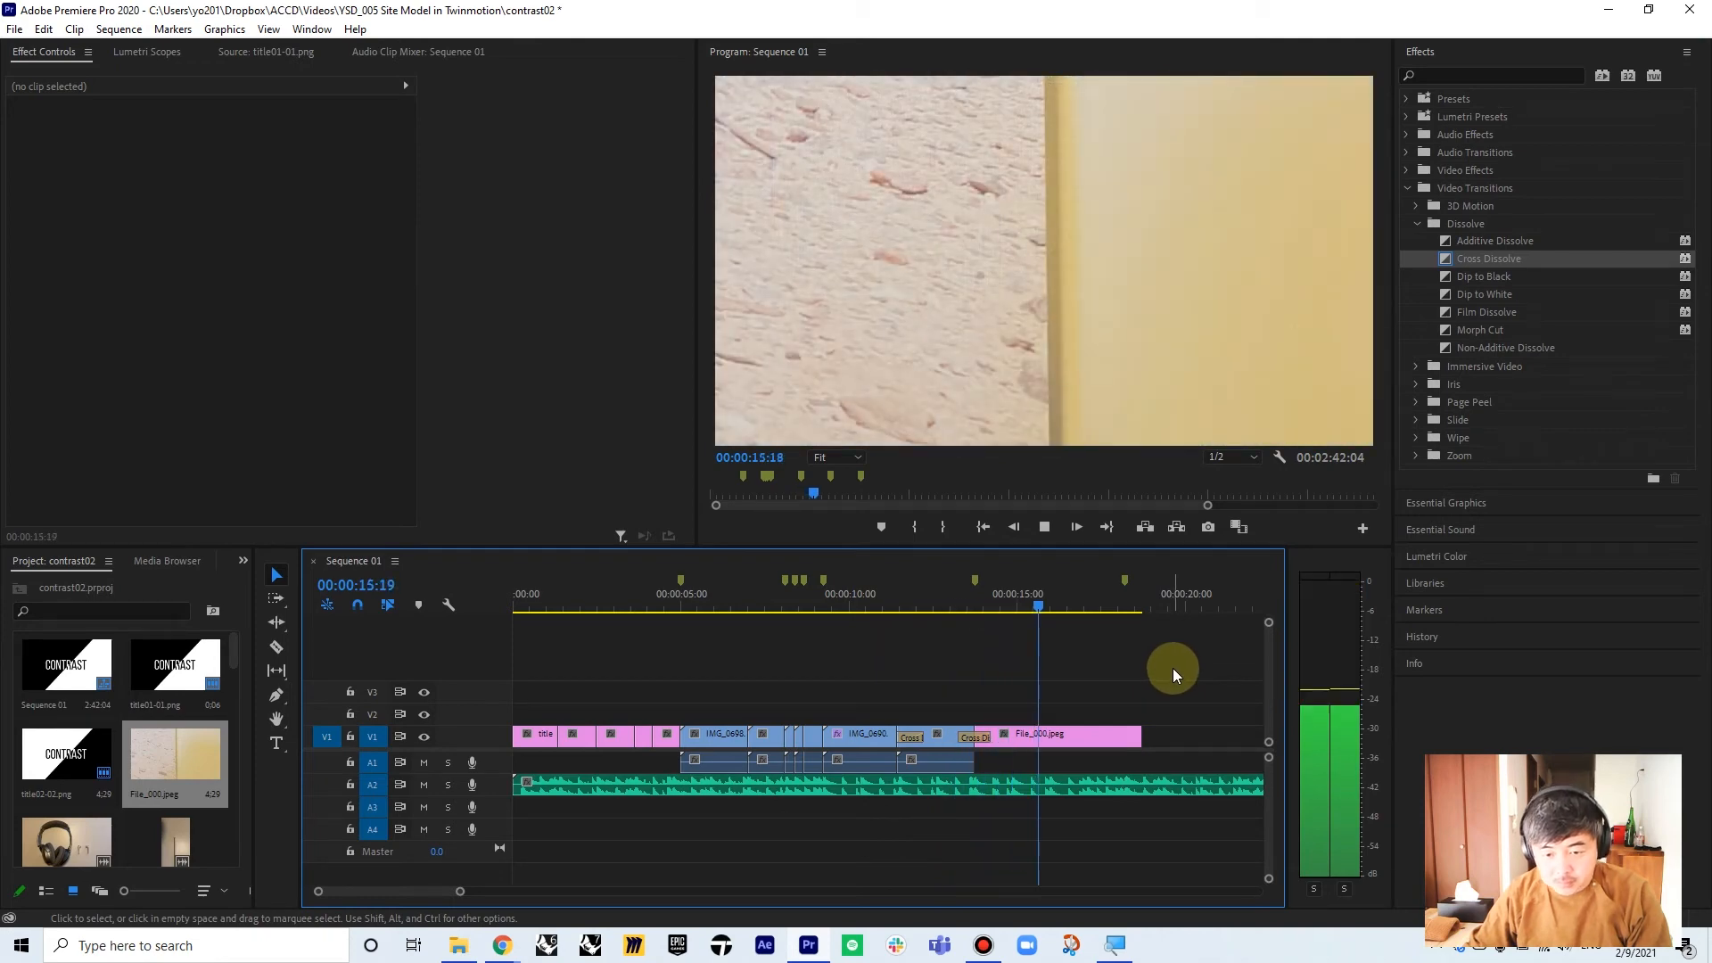
{"action": "key", "text": "space"}
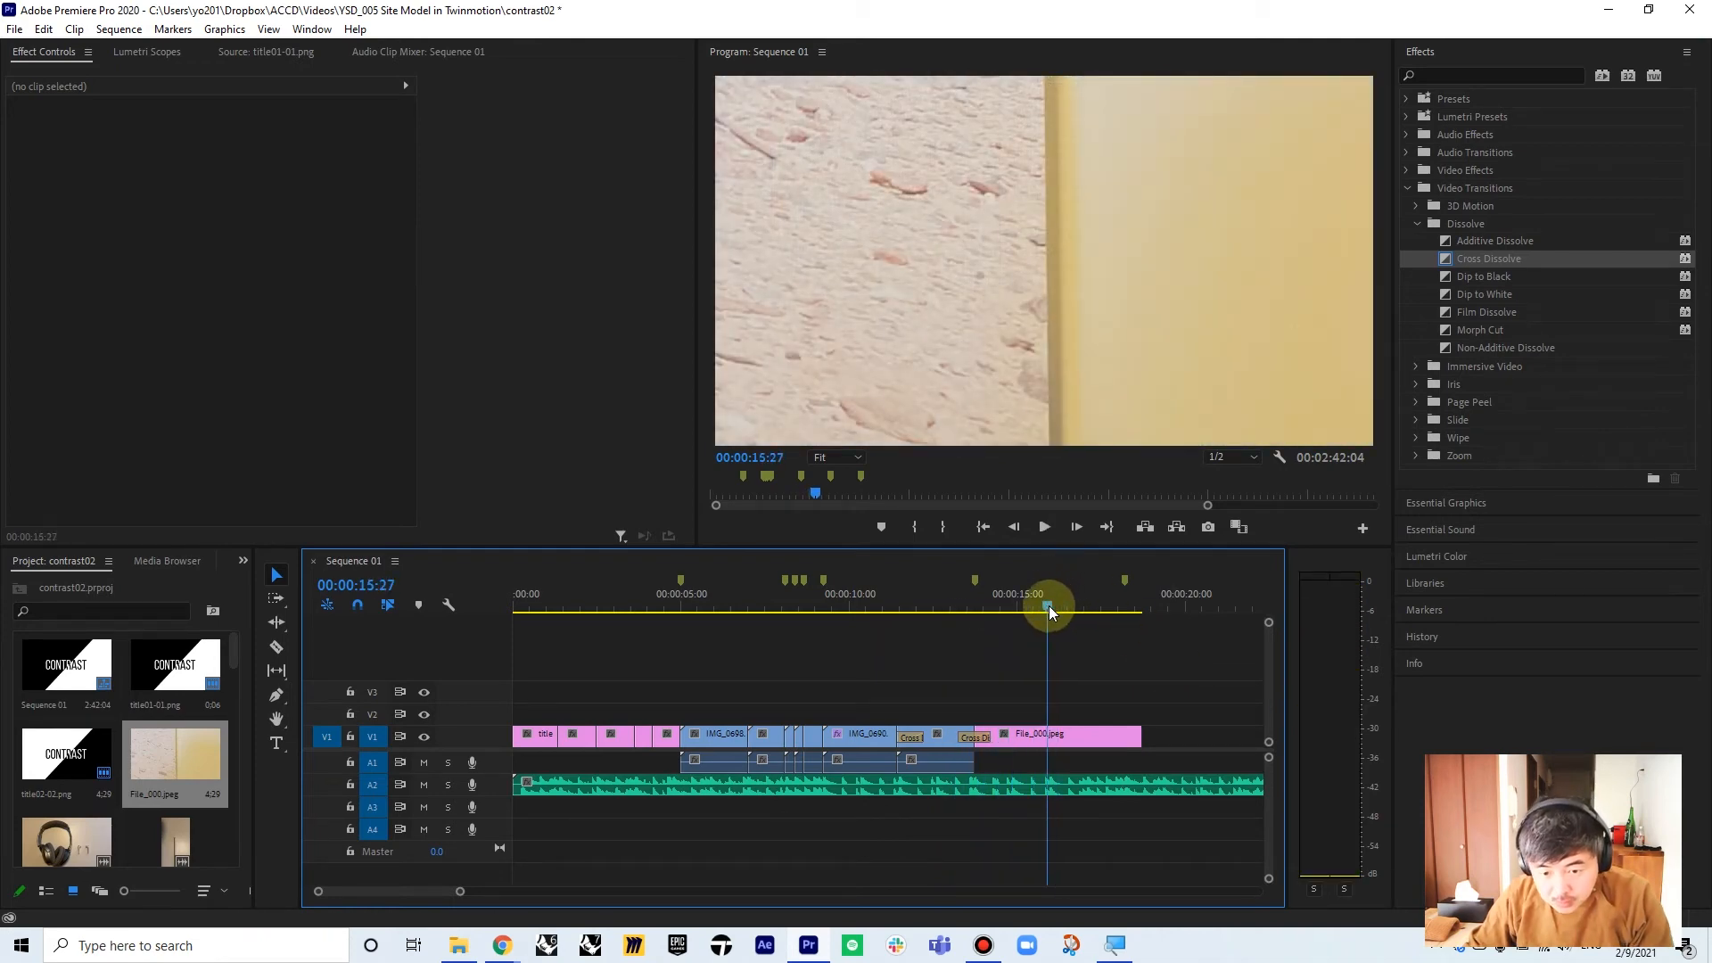
- Split the File_000.jpeg clip at 00:00:15:27 and delete the part after it
{"action": "key", "text": "c"}
{"action": "left_click", "coordinate": [1062, 736]}
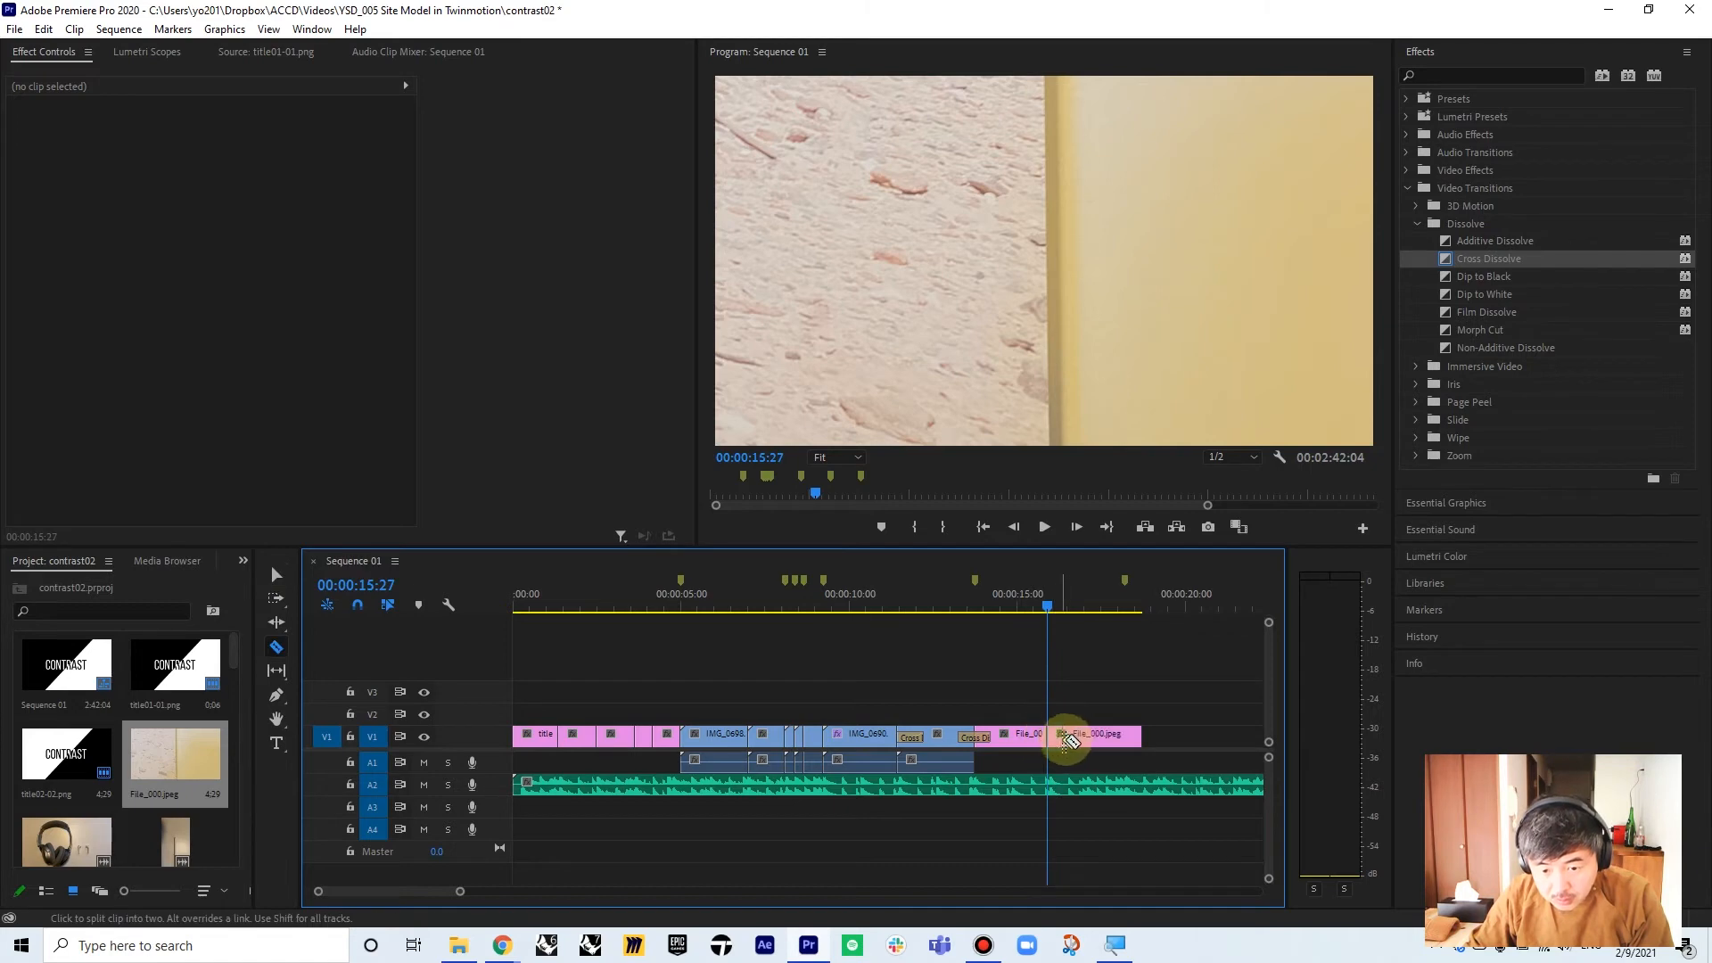
{"action": "key", "text": "v"}
{"action": "left_click", "coordinate": [1068, 735]}
{"action": "key", "text": "Delete"}
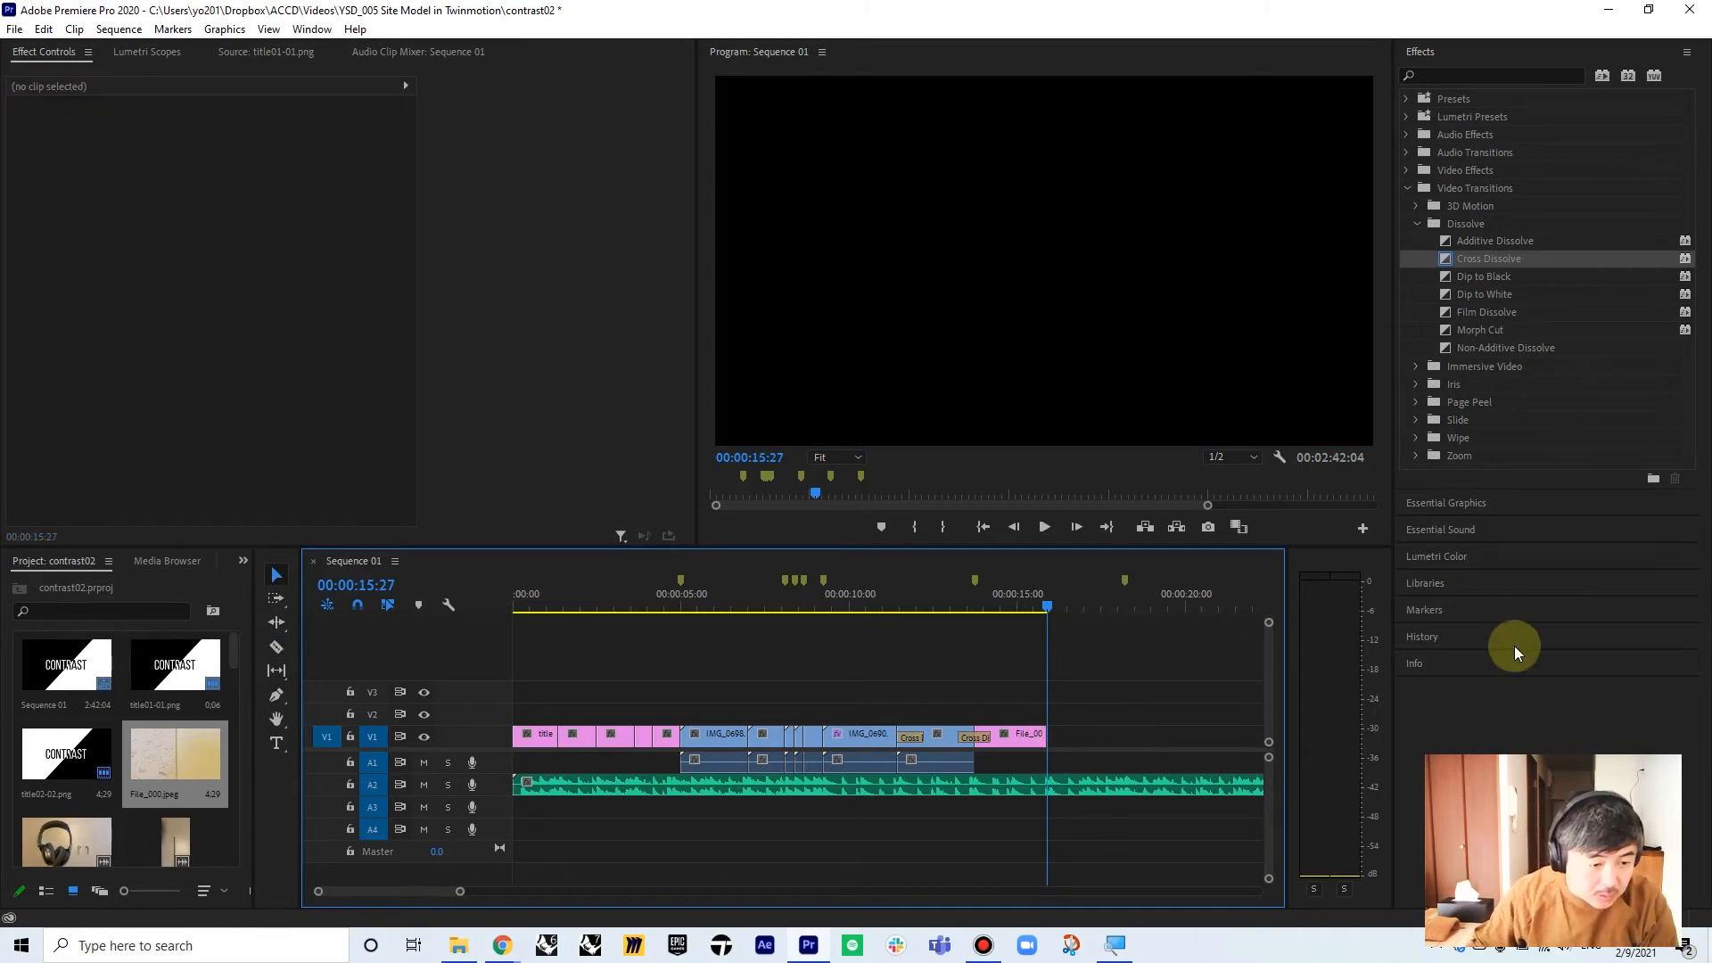
- Add the IMG_0197.MOV ruler clip to track V1 at 00:00:15:27, cutting off its part before 00:00:19:06 and closing the gap
{"action": "scroll", "coordinate": [87, 751], "scroll_direction": "down", "scroll_amount": 3}
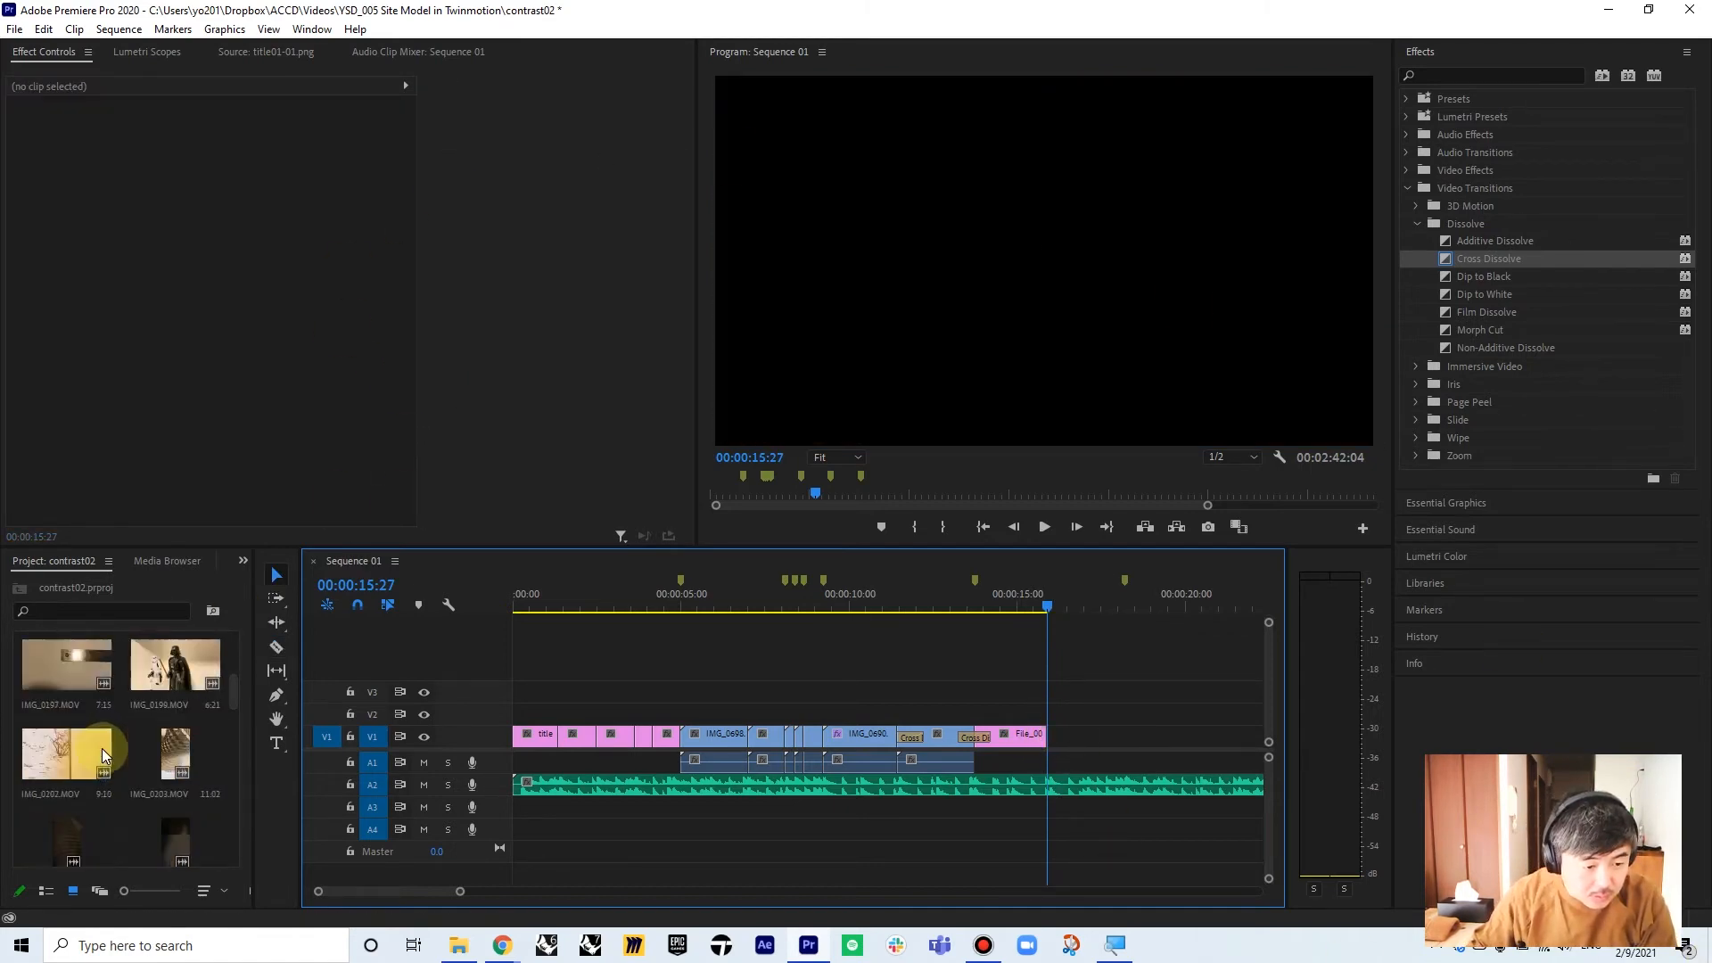
{"action": "left_click_drag", "start_coordinate": [68, 665], "coordinate": [1060, 756]}
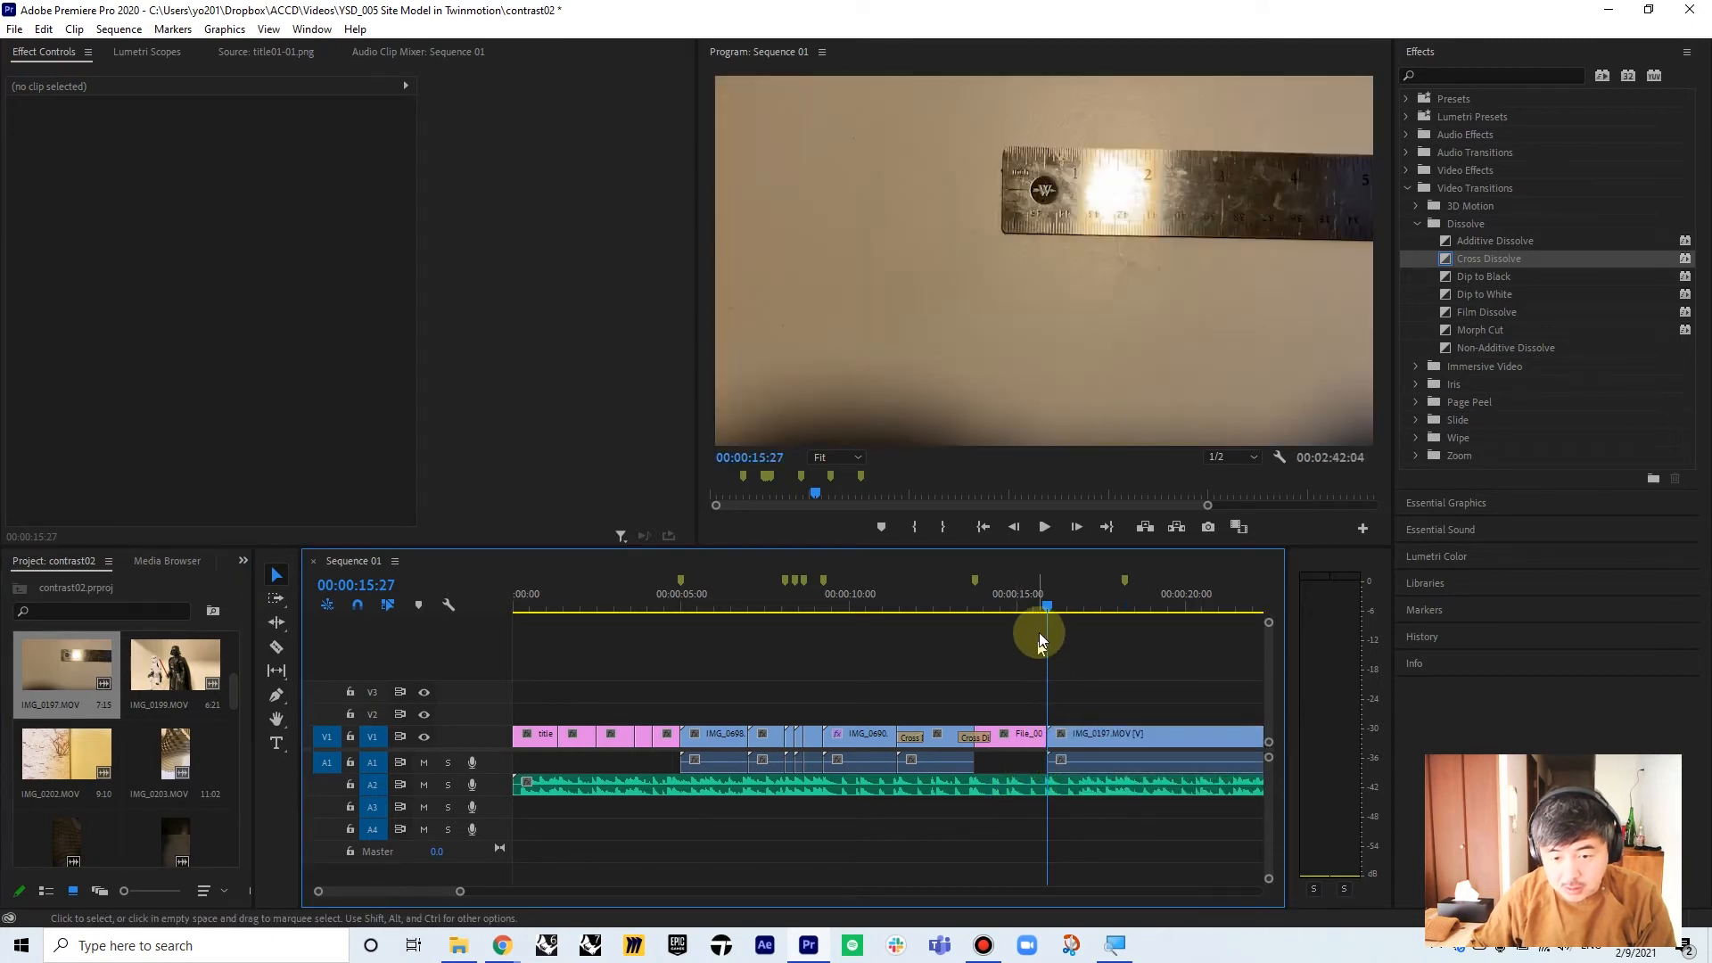
{"action": "left_click_drag", "start_coordinate": [1048, 610], "coordinate": [1159, 607]}
{"action": "key", "text": "c"}
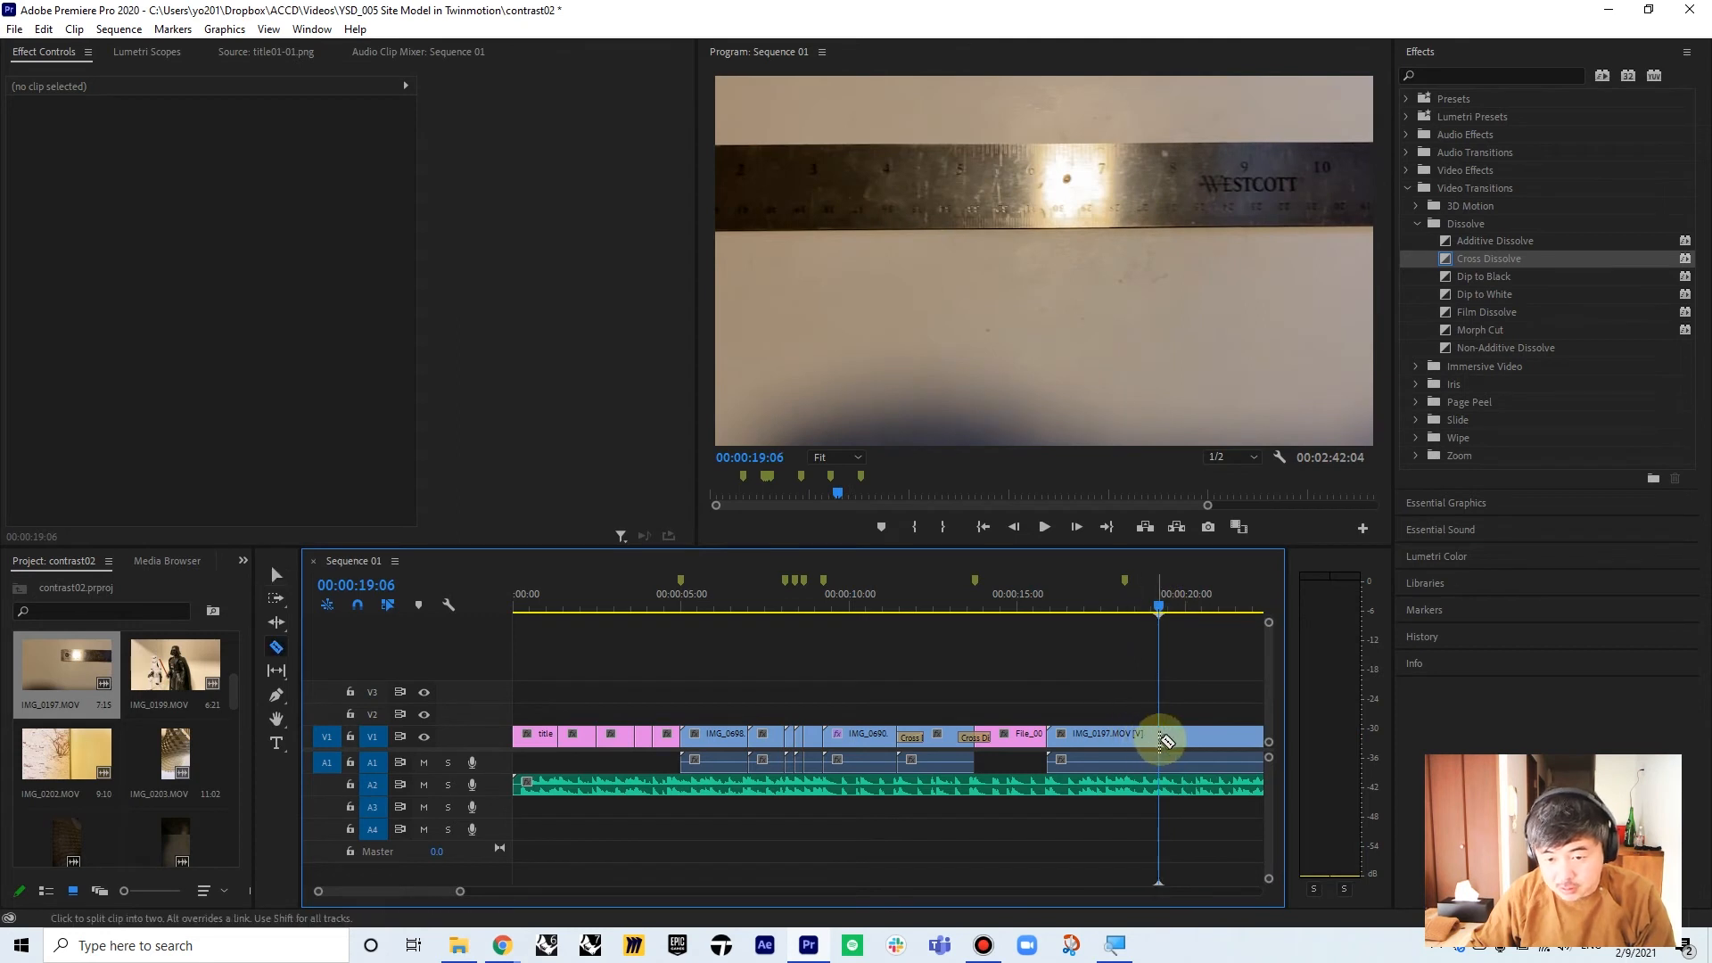
{"action": "left_click", "coordinate": [1159, 740]}
{"action": "key", "text": "v"}
{"action": "left_click", "coordinate": [1120, 741]}
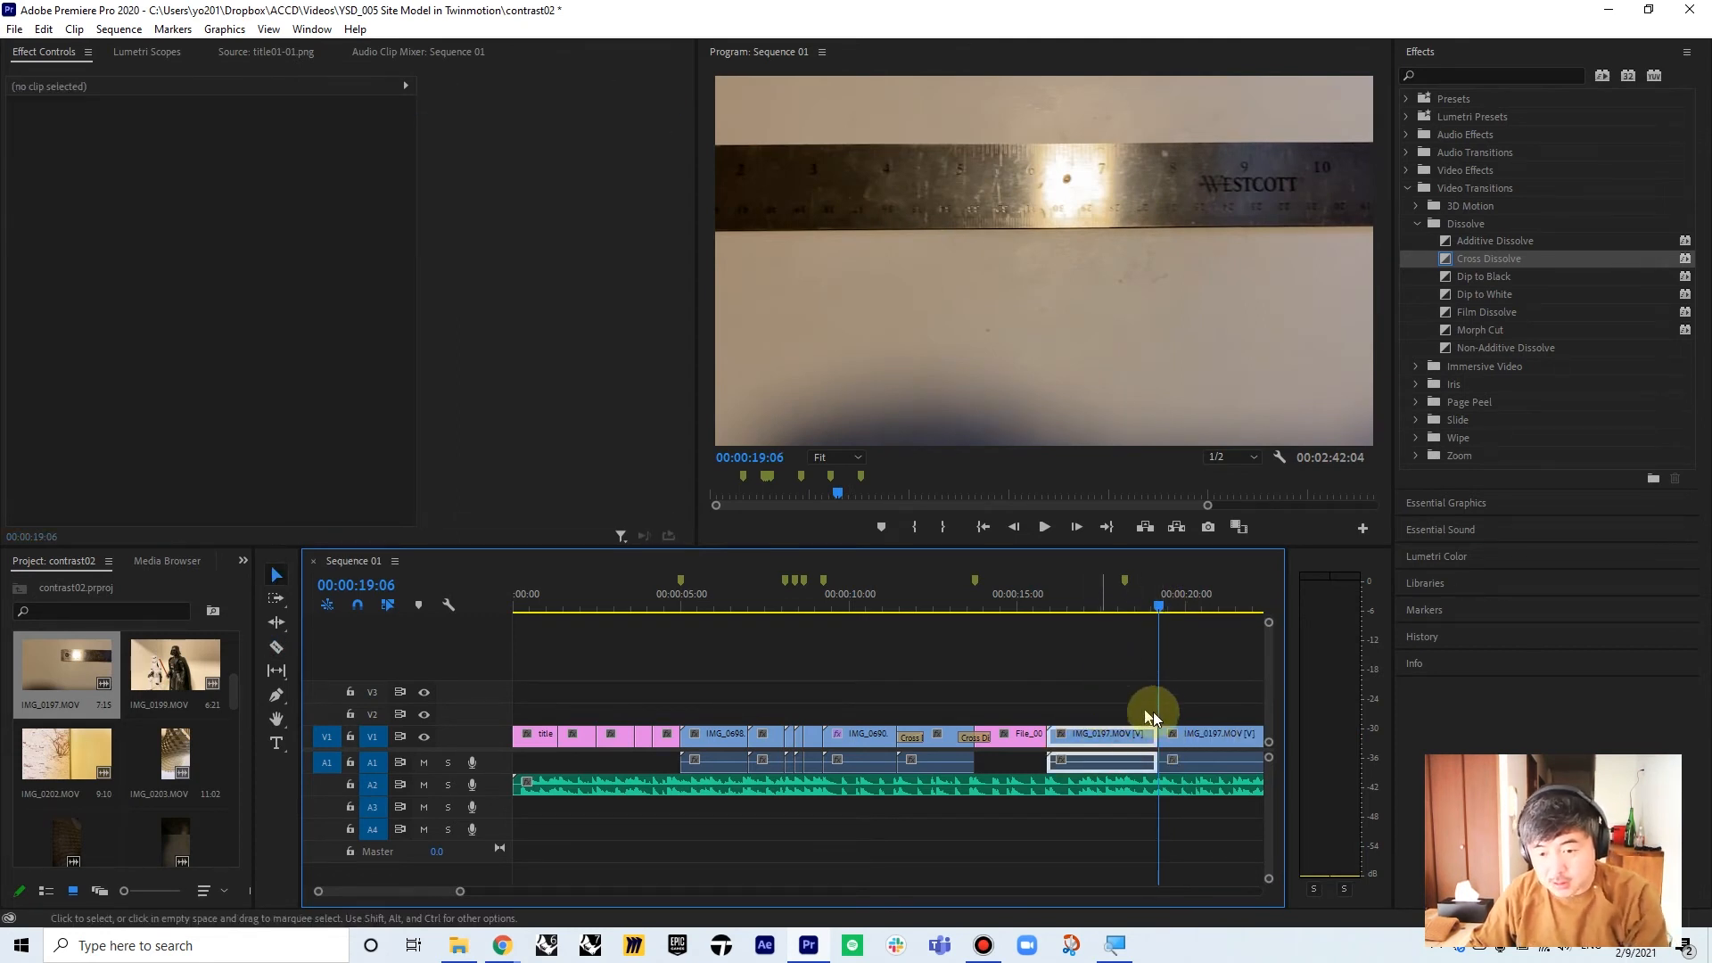
{"action": "left_click_drag", "start_coordinate": [1196, 736], "coordinate": [1086, 740]}
- Cut off the part of IMG_0197.MOV before 00:00:16:24 and move the remainder against File_000.jpeg
{"action": "left_click_drag", "start_coordinate": [1139, 606], "coordinate": [1075, 600]}
{"action": "key", "text": "c"}
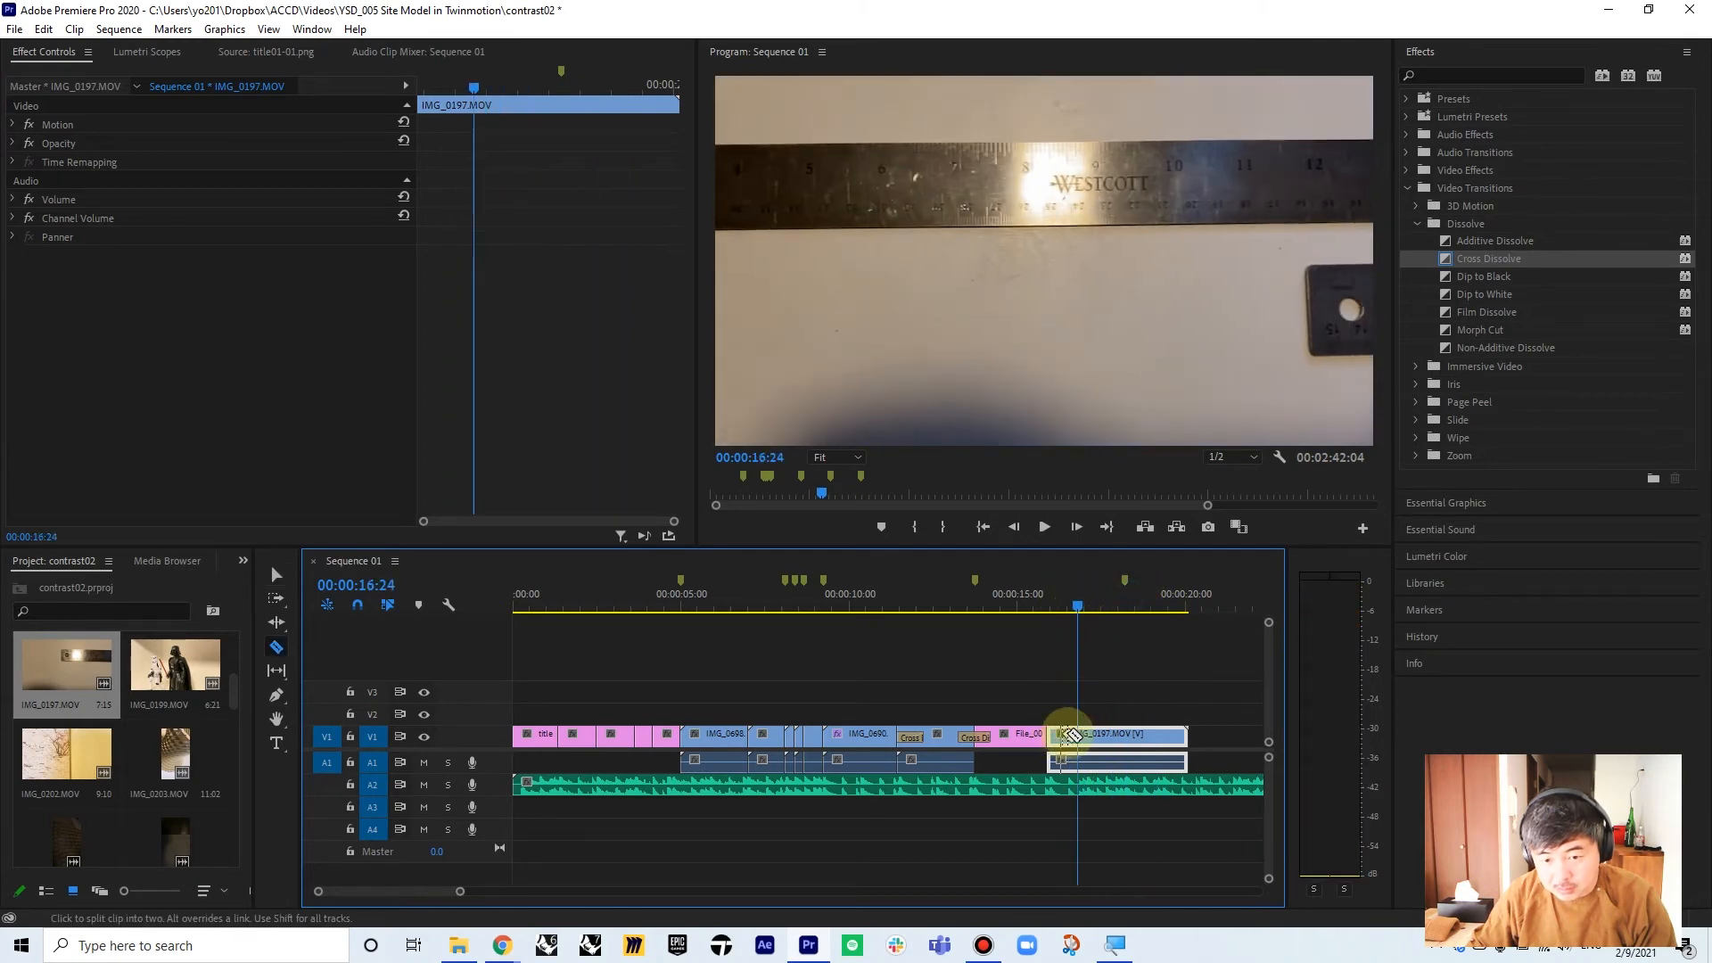
{"action": "left_click", "coordinate": [1076, 734]}
{"action": "key", "text": "v"}
{"action": "left_click", "coordinate": [1059, 740]}
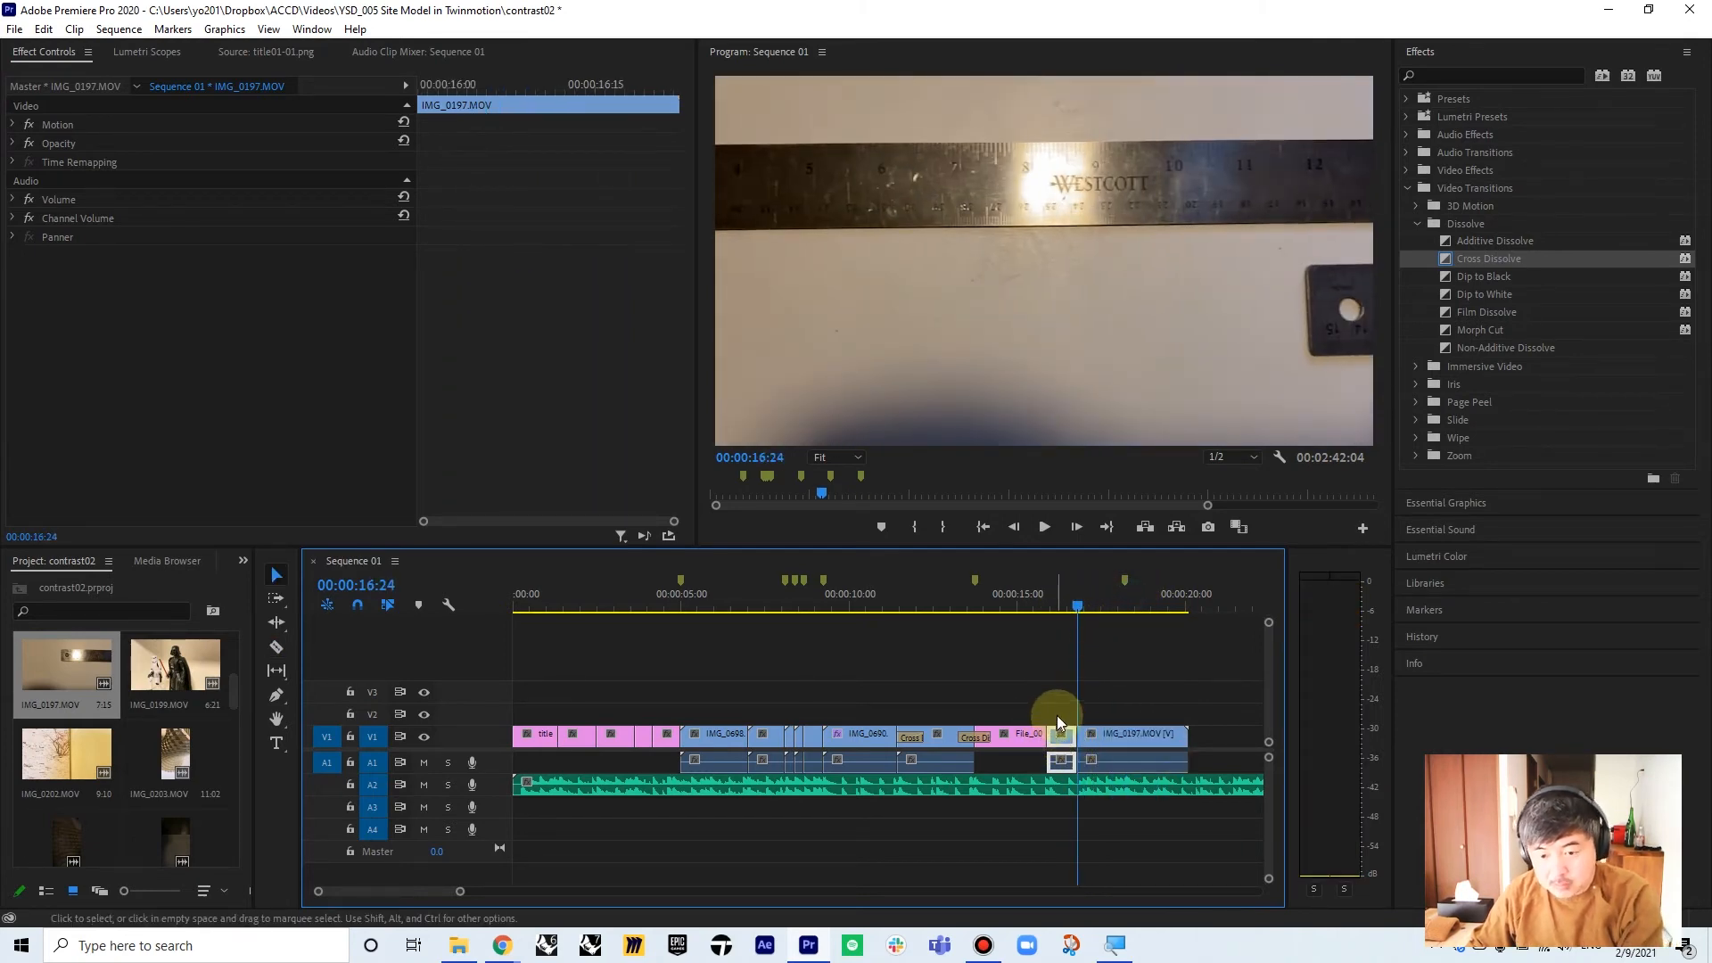
{"action": "key", "text": "Delete"}
{"action": "left_click_drag", "start_coordinate": [1106, 745], "coordinate": [1075, 746]}
- Split the IMG_0197.MOV clip at the 00:00:18:06 marker and delete the part after it
{"action": "left_click_drag", "start_coordinate": [1076, 600], "coordinate": [1125, 605]}
{"action": "key", "text": "c"}
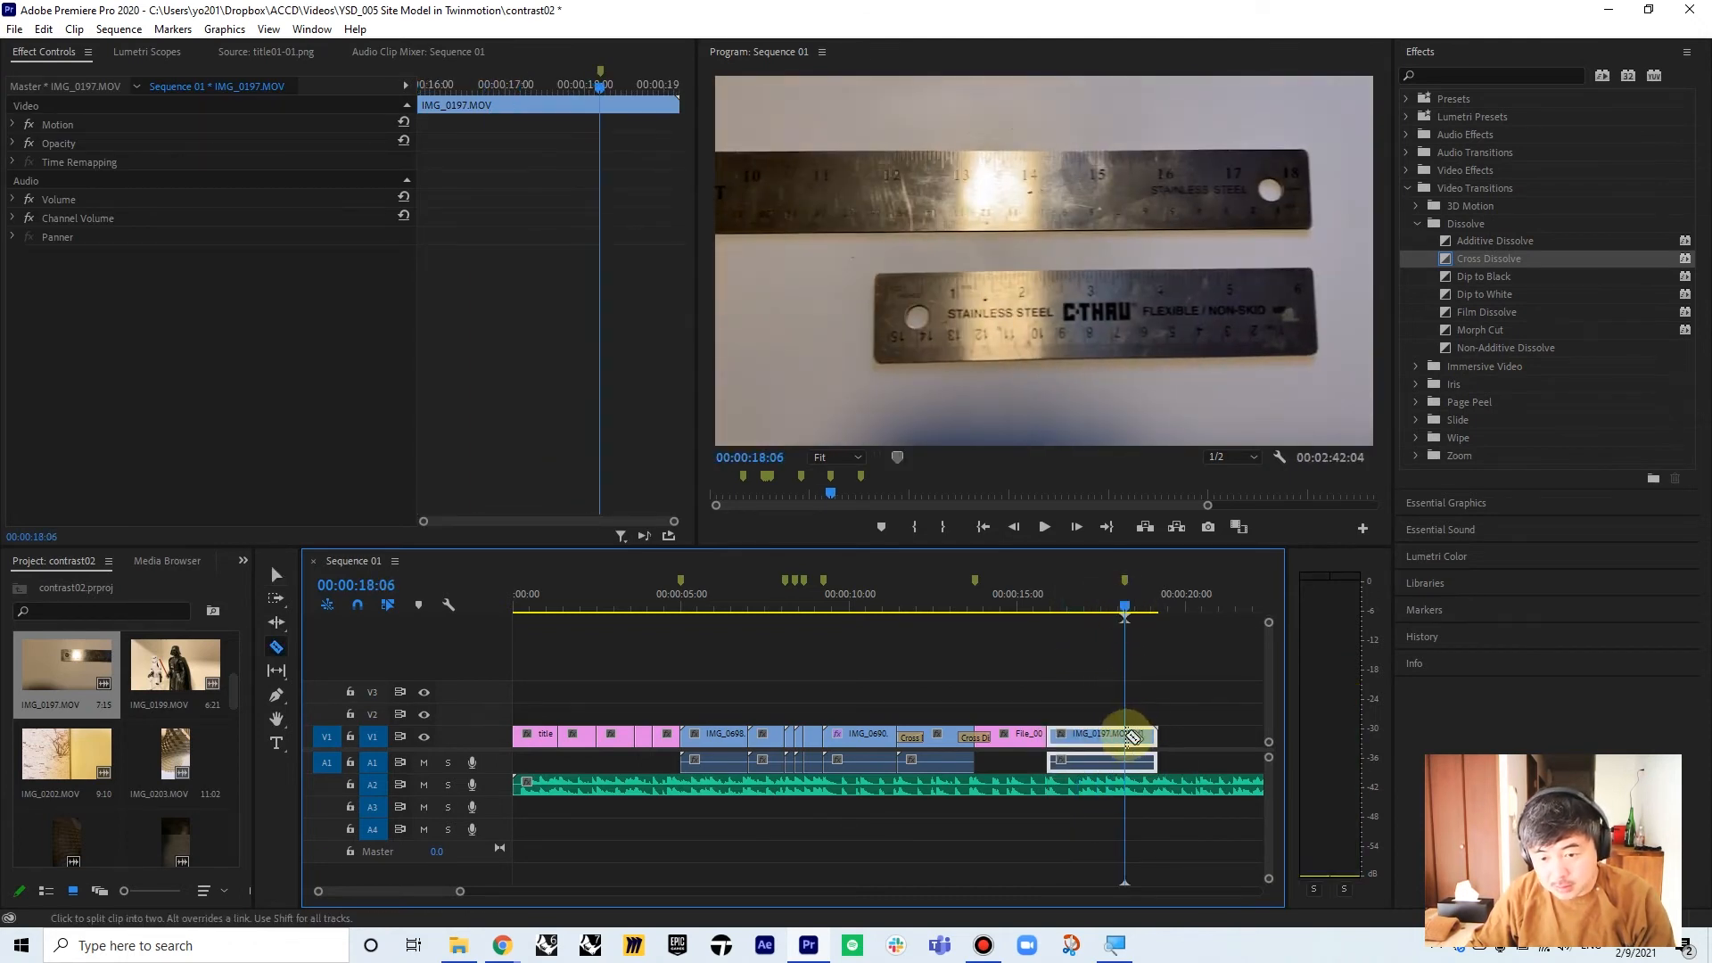
{"action": "left_click", "coordinate": [1128, 735]}
{"action": "key", "text": "v"}
{"action": "left_click", "coordinate": [1138, 746]}
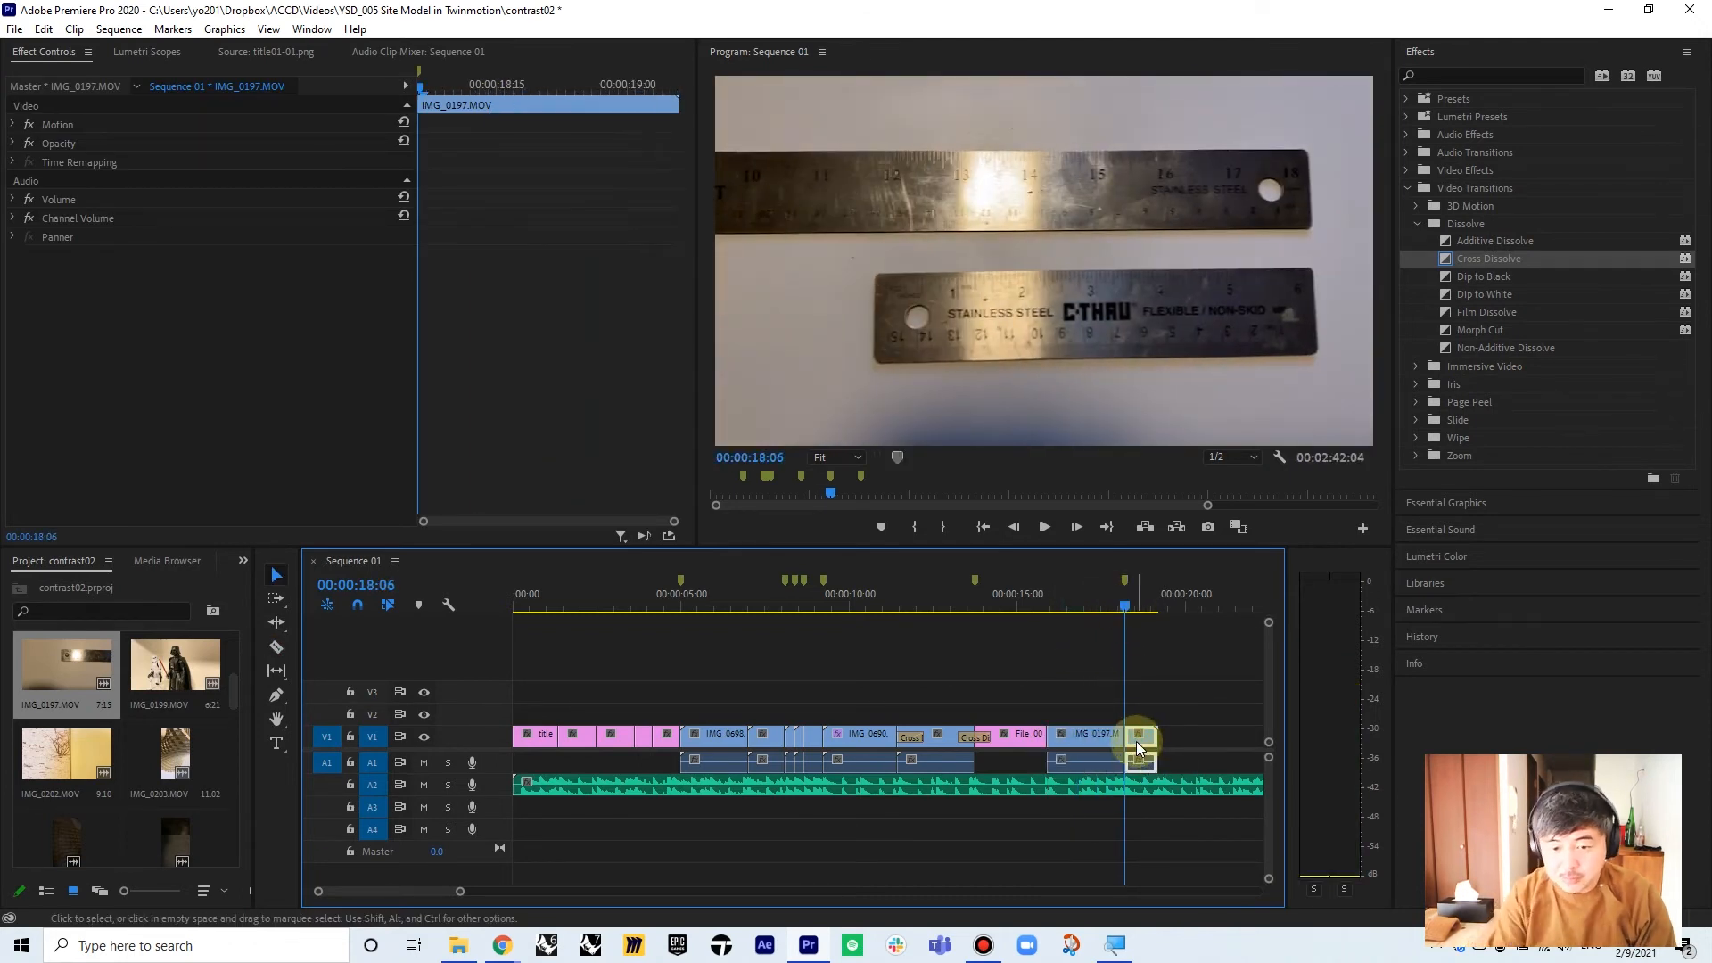
{"action": "key", "text": "Delete"}
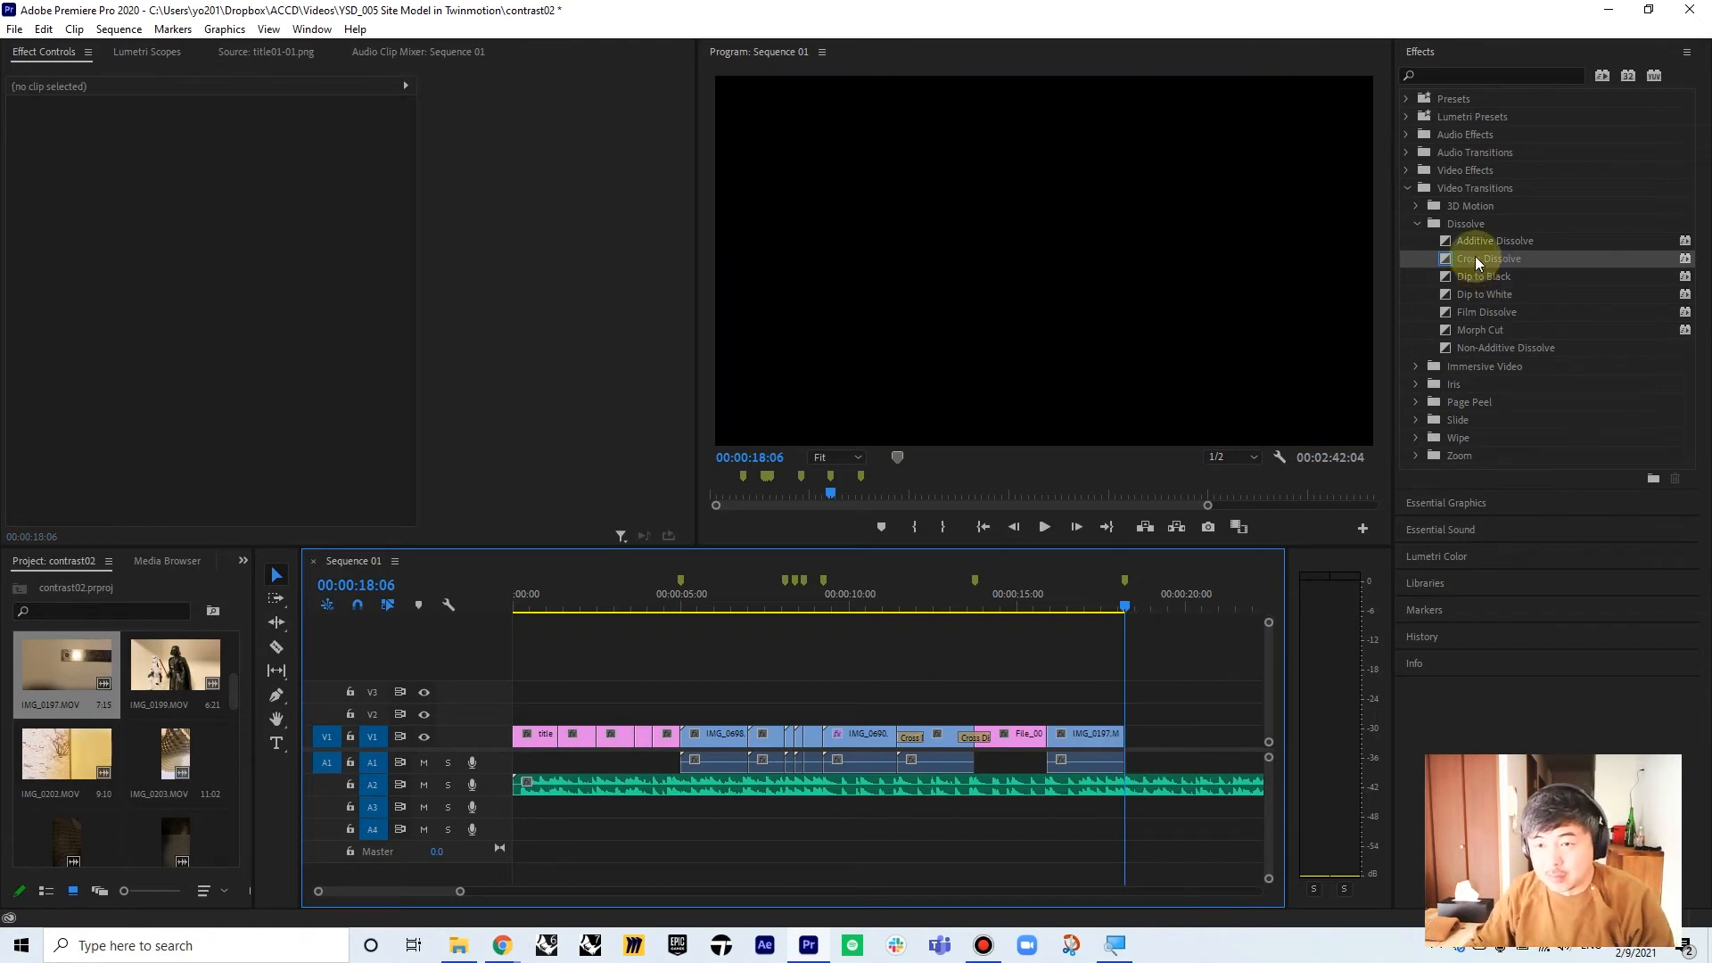
- Apply a Cross Dissolve to the cut between File_000.jpeg and IMG_0197.MOV
{"action": "left_click_drag", "start_coordinate": [1474, 256], "coordinate": [1206, 611]}
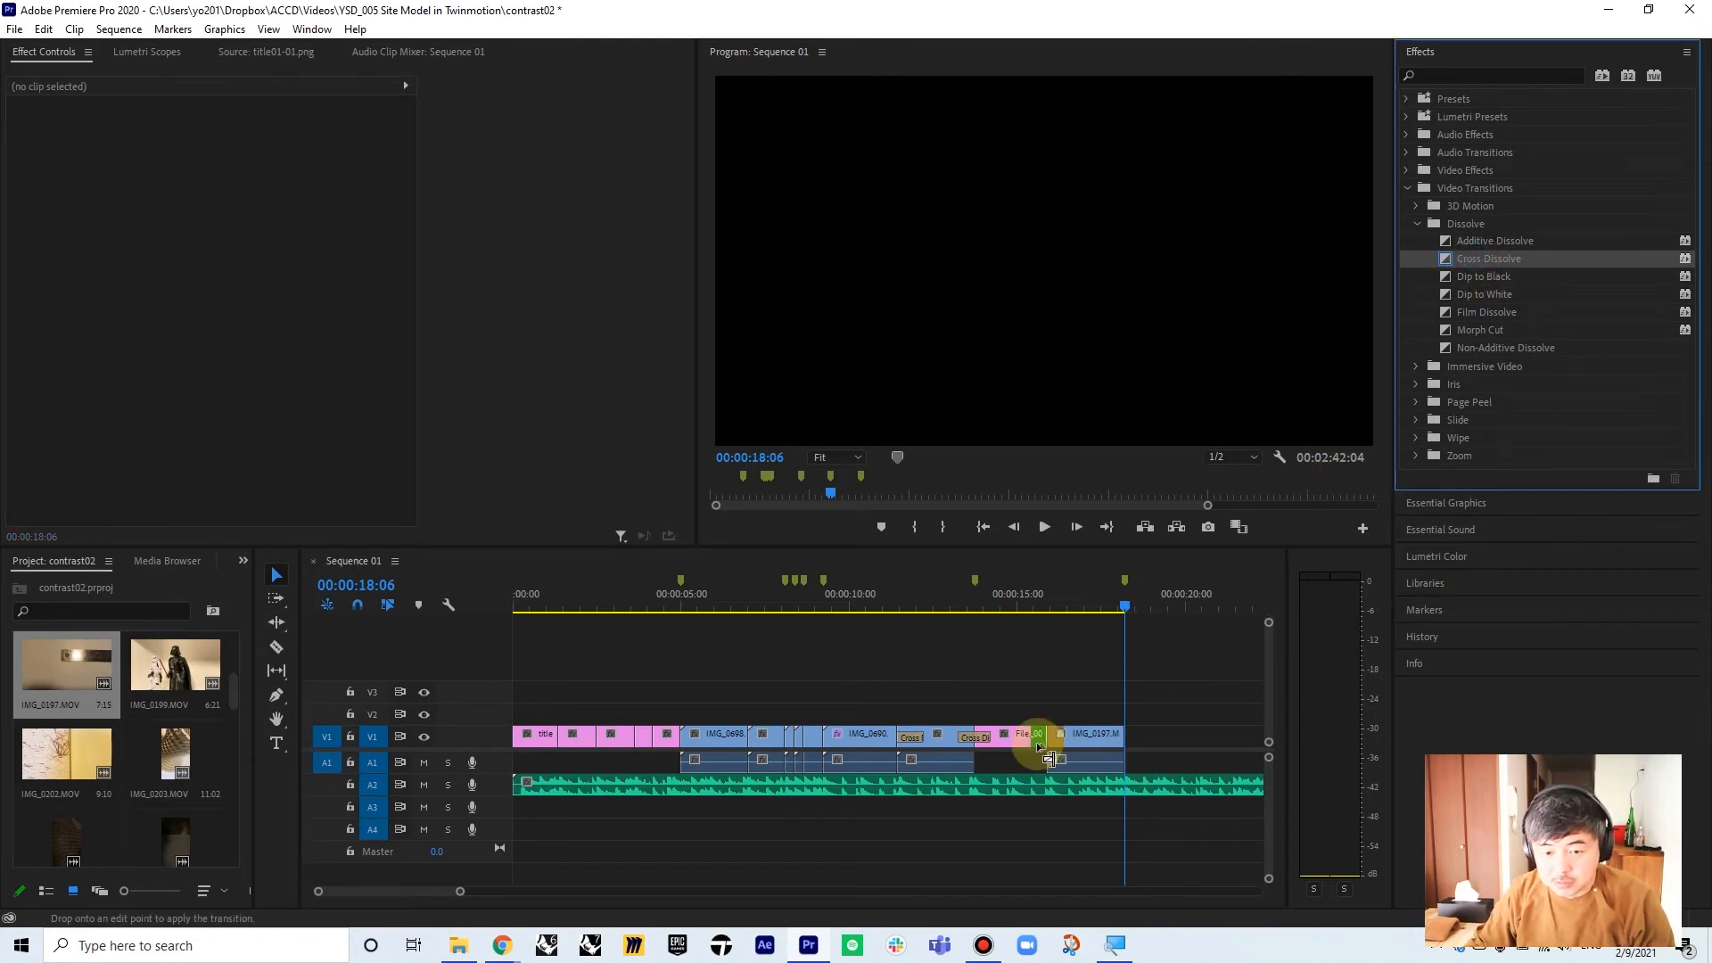
{"action": "left_click_drag", "start_coordinate": [1043, 754], "coordinate": [1049, 738]}
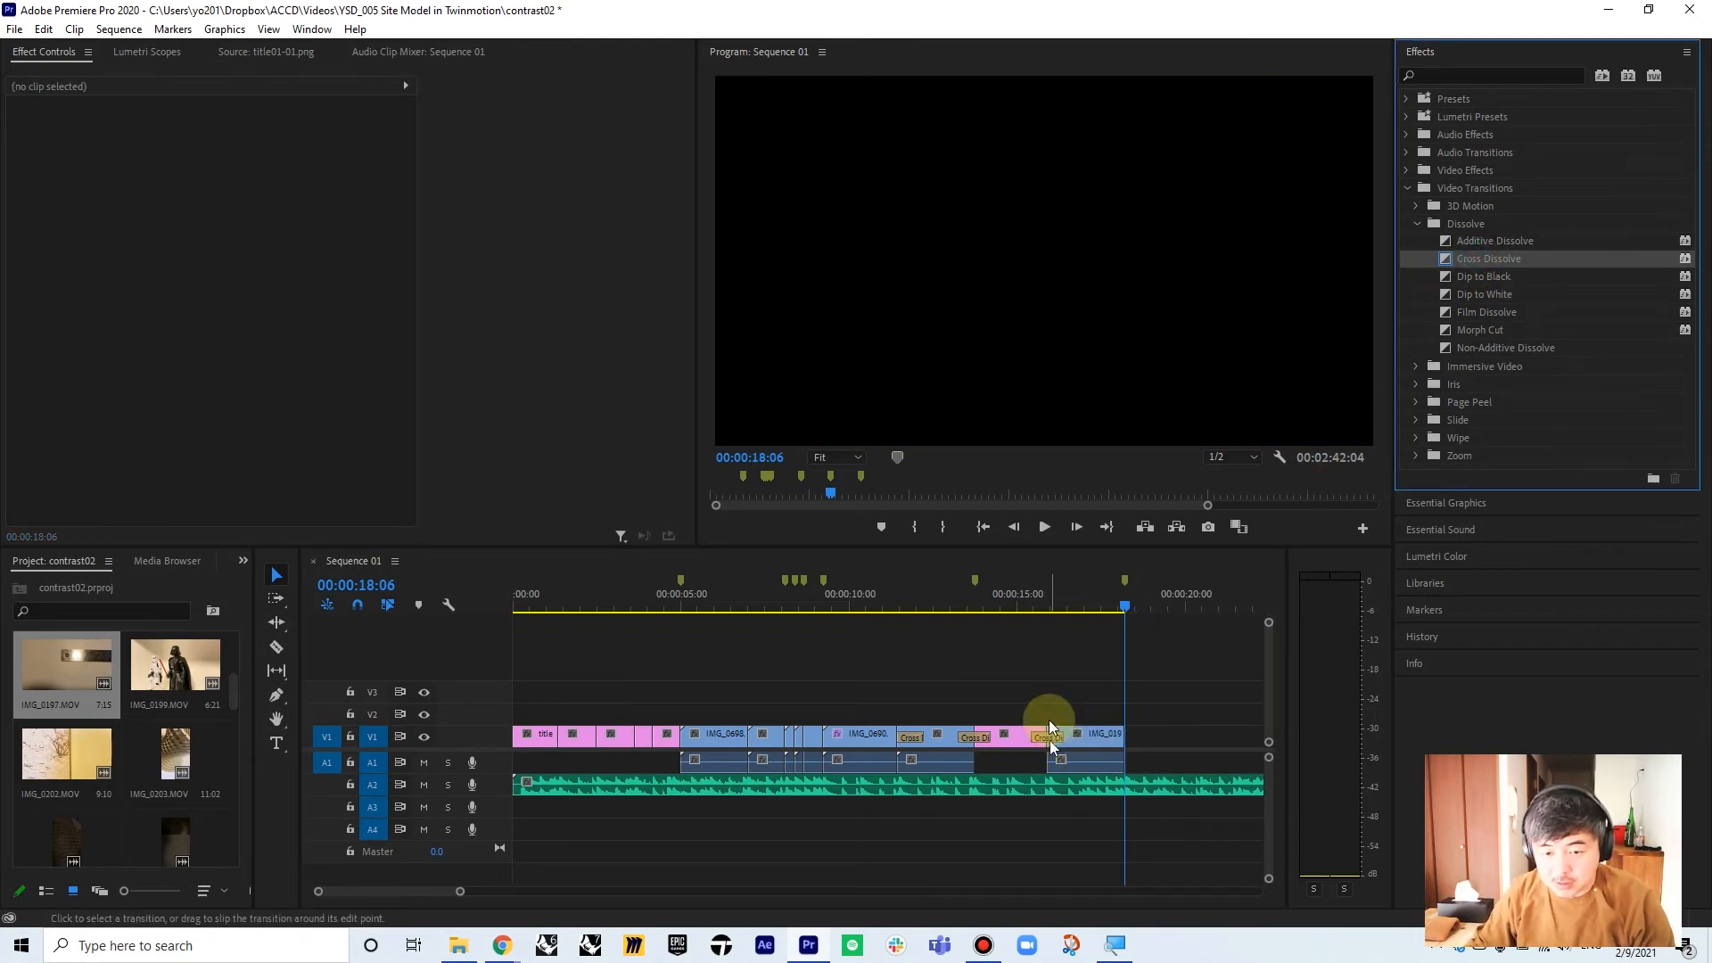
- Play back the sequence from 00:00:04:15 and place the playhead over the foliage clip at 00:00:05:23
{"action": "left_click_drag", "start_coordinate": [1090, 599], "coordinate": [667, 613]}
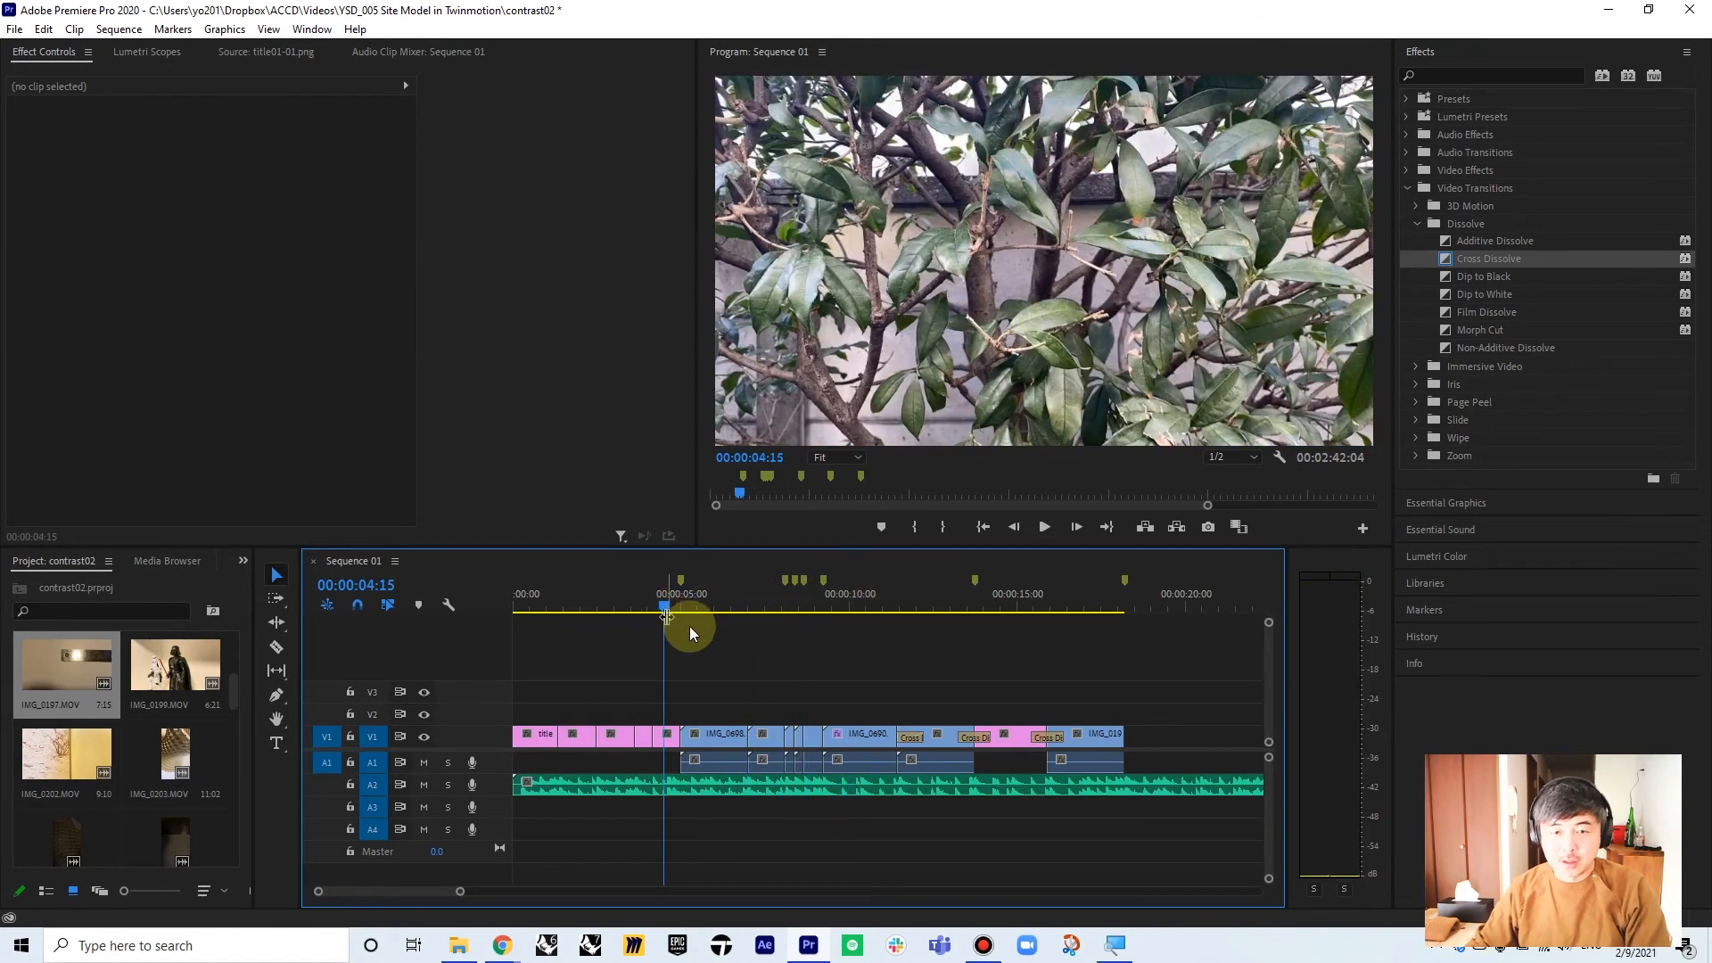
{"action": "key", "text": "space"}
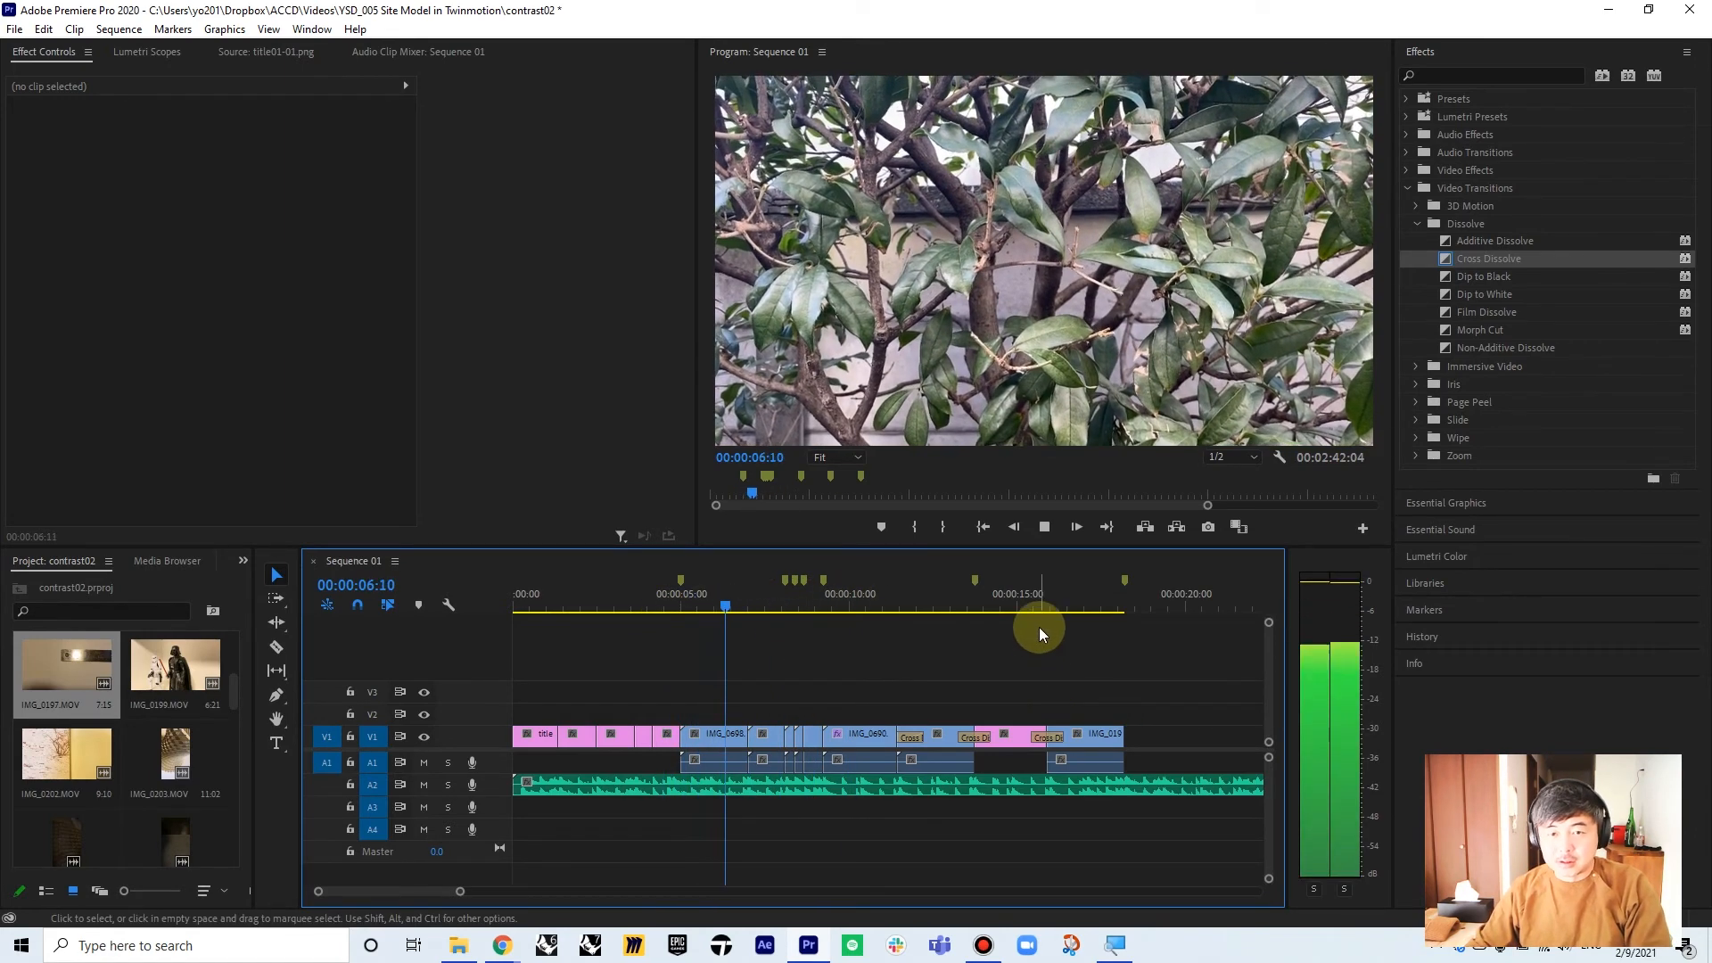
{"action": "key", "text": "space"}
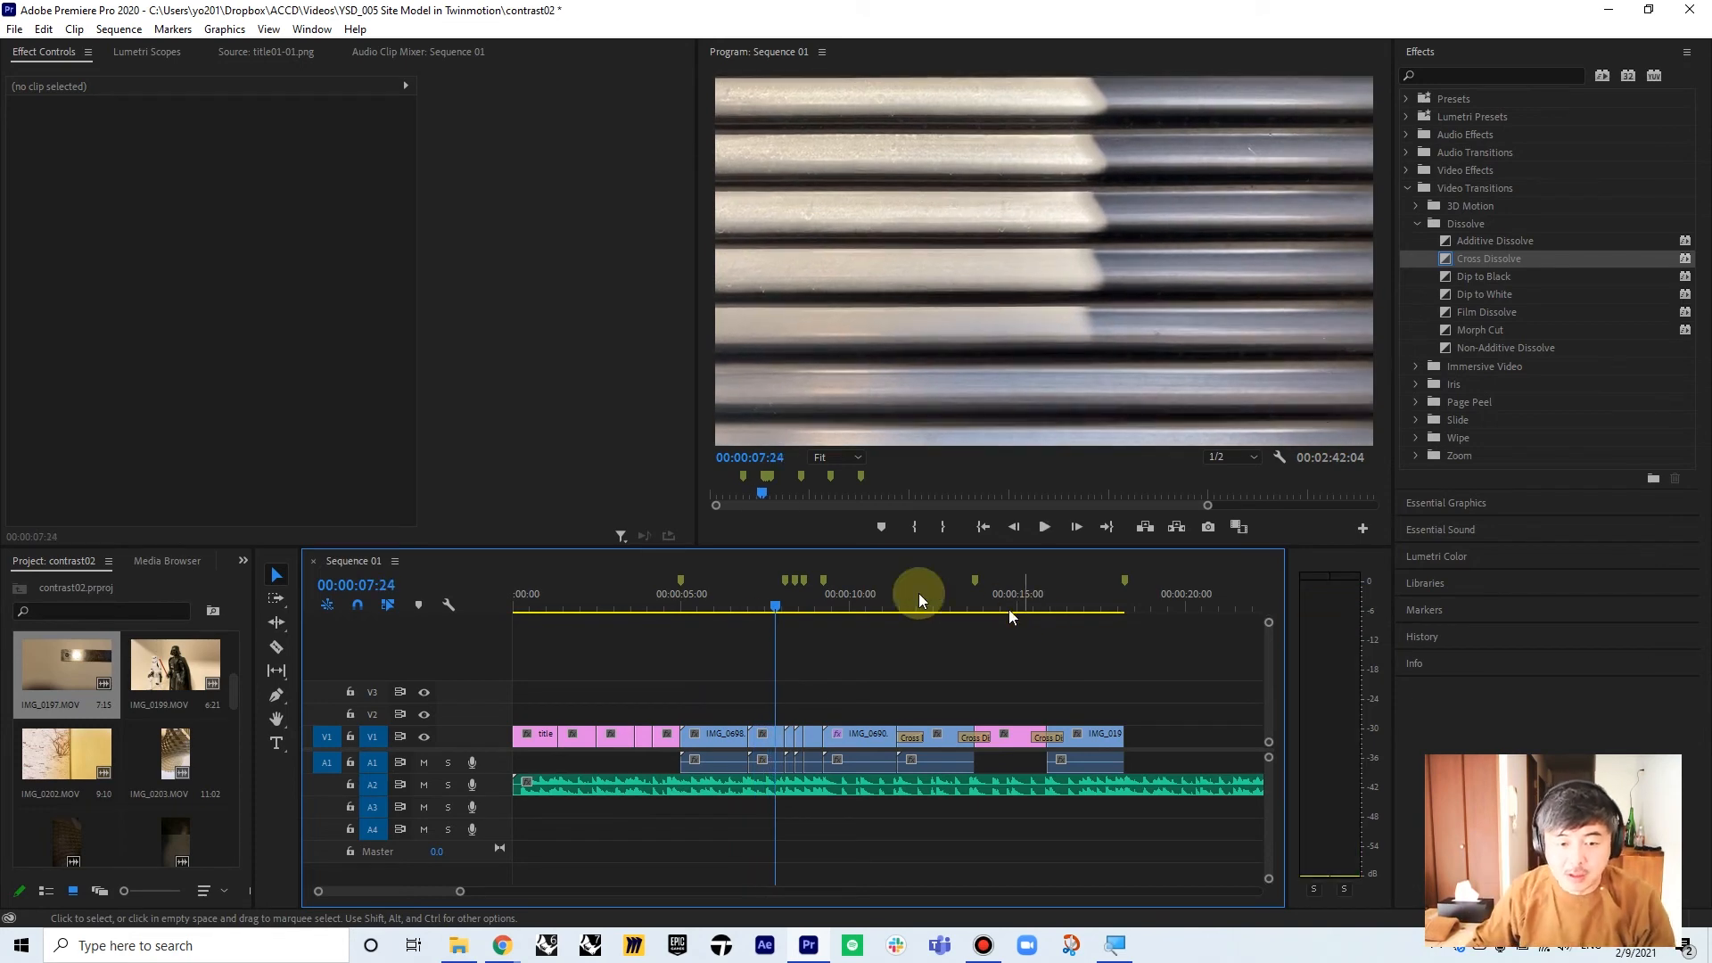
{"action": "left_click", "coordinate": [706, 610]}
{"action": "left_click_drag", "start_coordinate": [704, 610], "coordinate": [701, 609]}
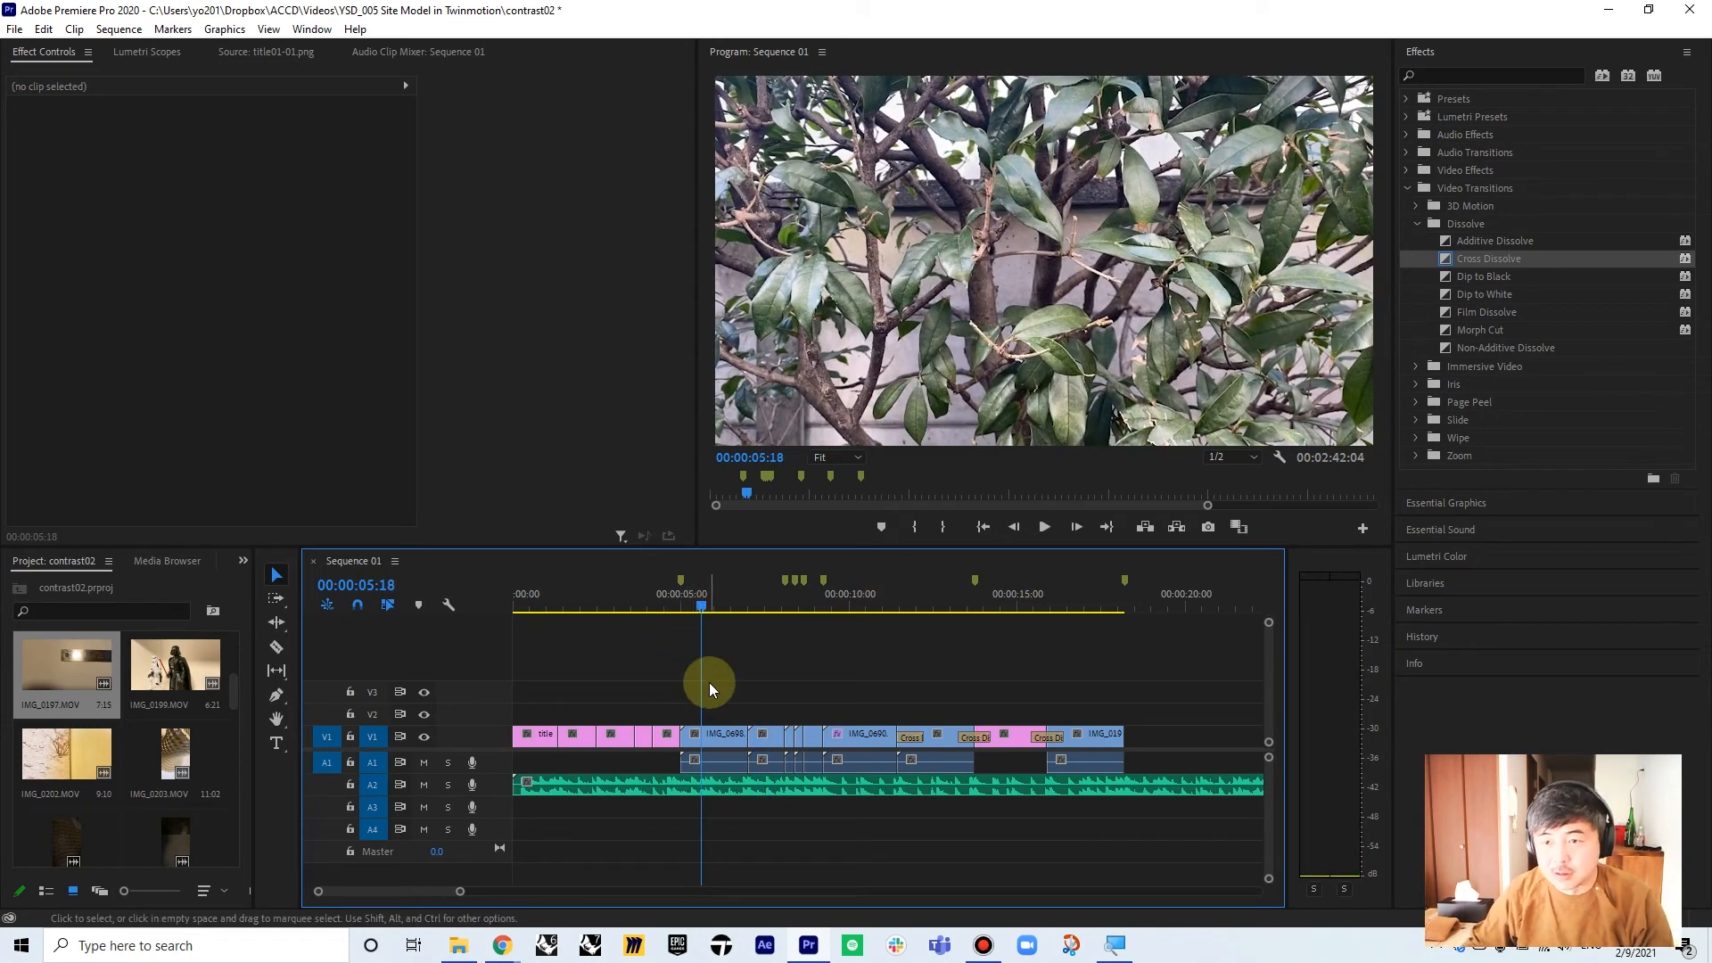
{"action": "left_click", "coordinate": [705, 597]}
{"action": "left_click_drag", "start_coordinate": [706, 600], "coordinate": [710, 602]}
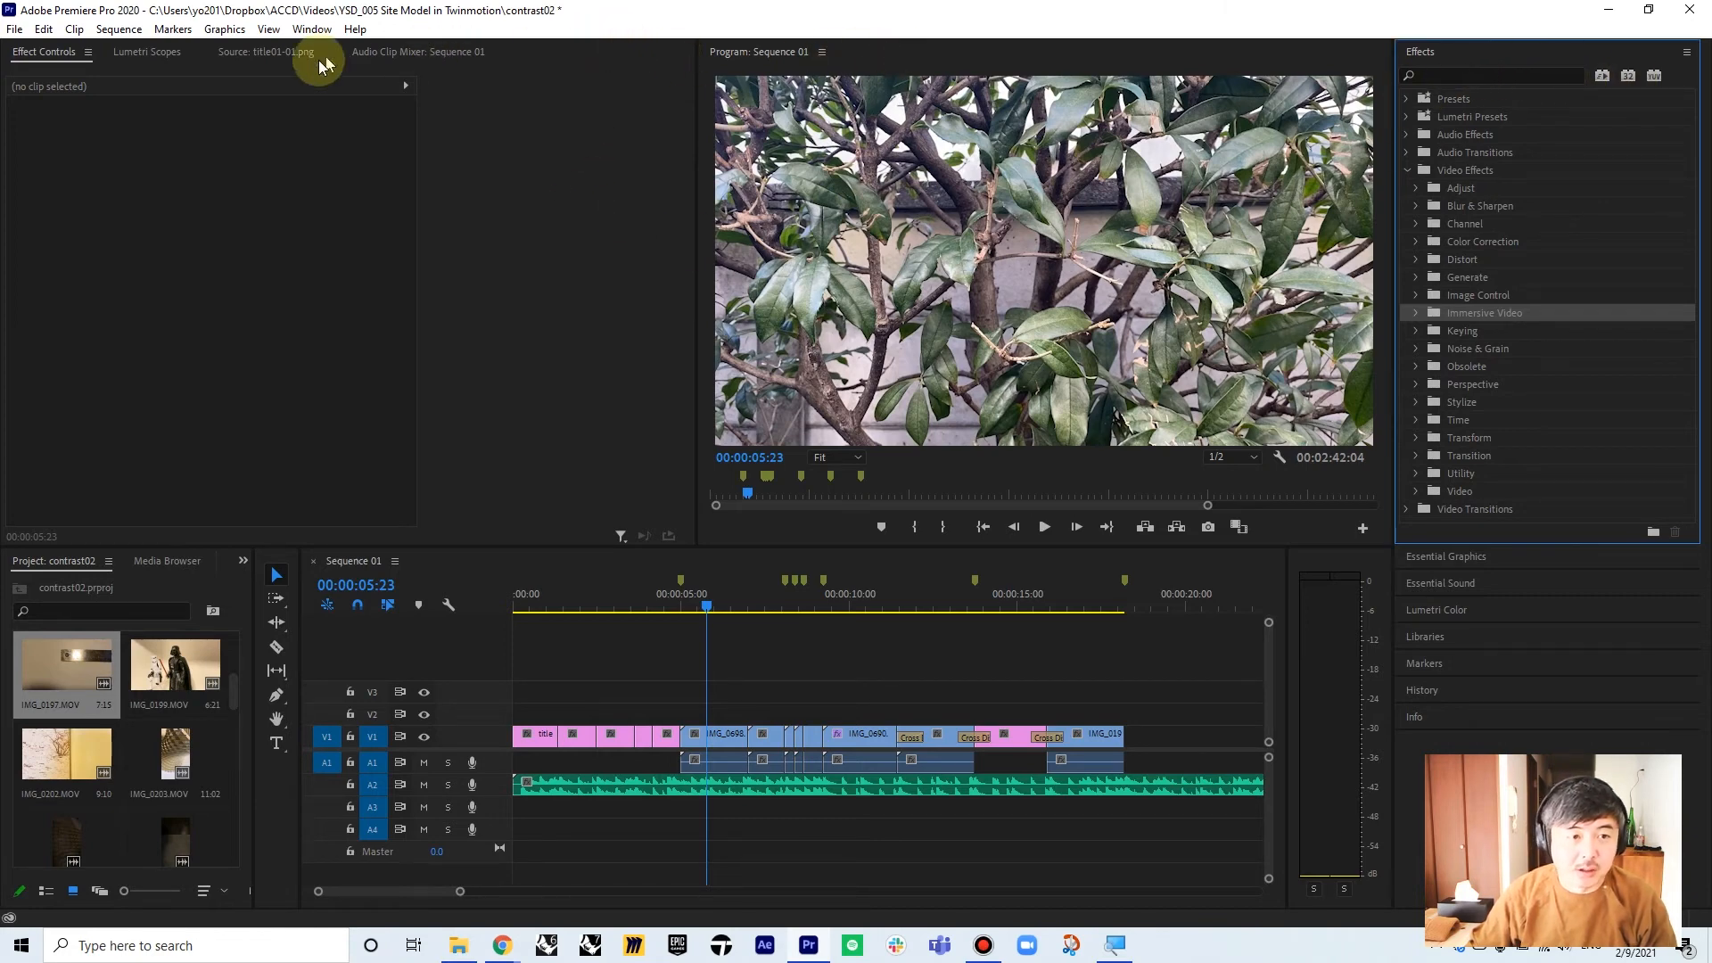
- Choose the Effects workspace and expand the Video Effects folder to examine its effect categories
{"action": "left_click", "coordinate": [327, 33]}
{"action": "mouse_move", "coordinate": [357, 50]}
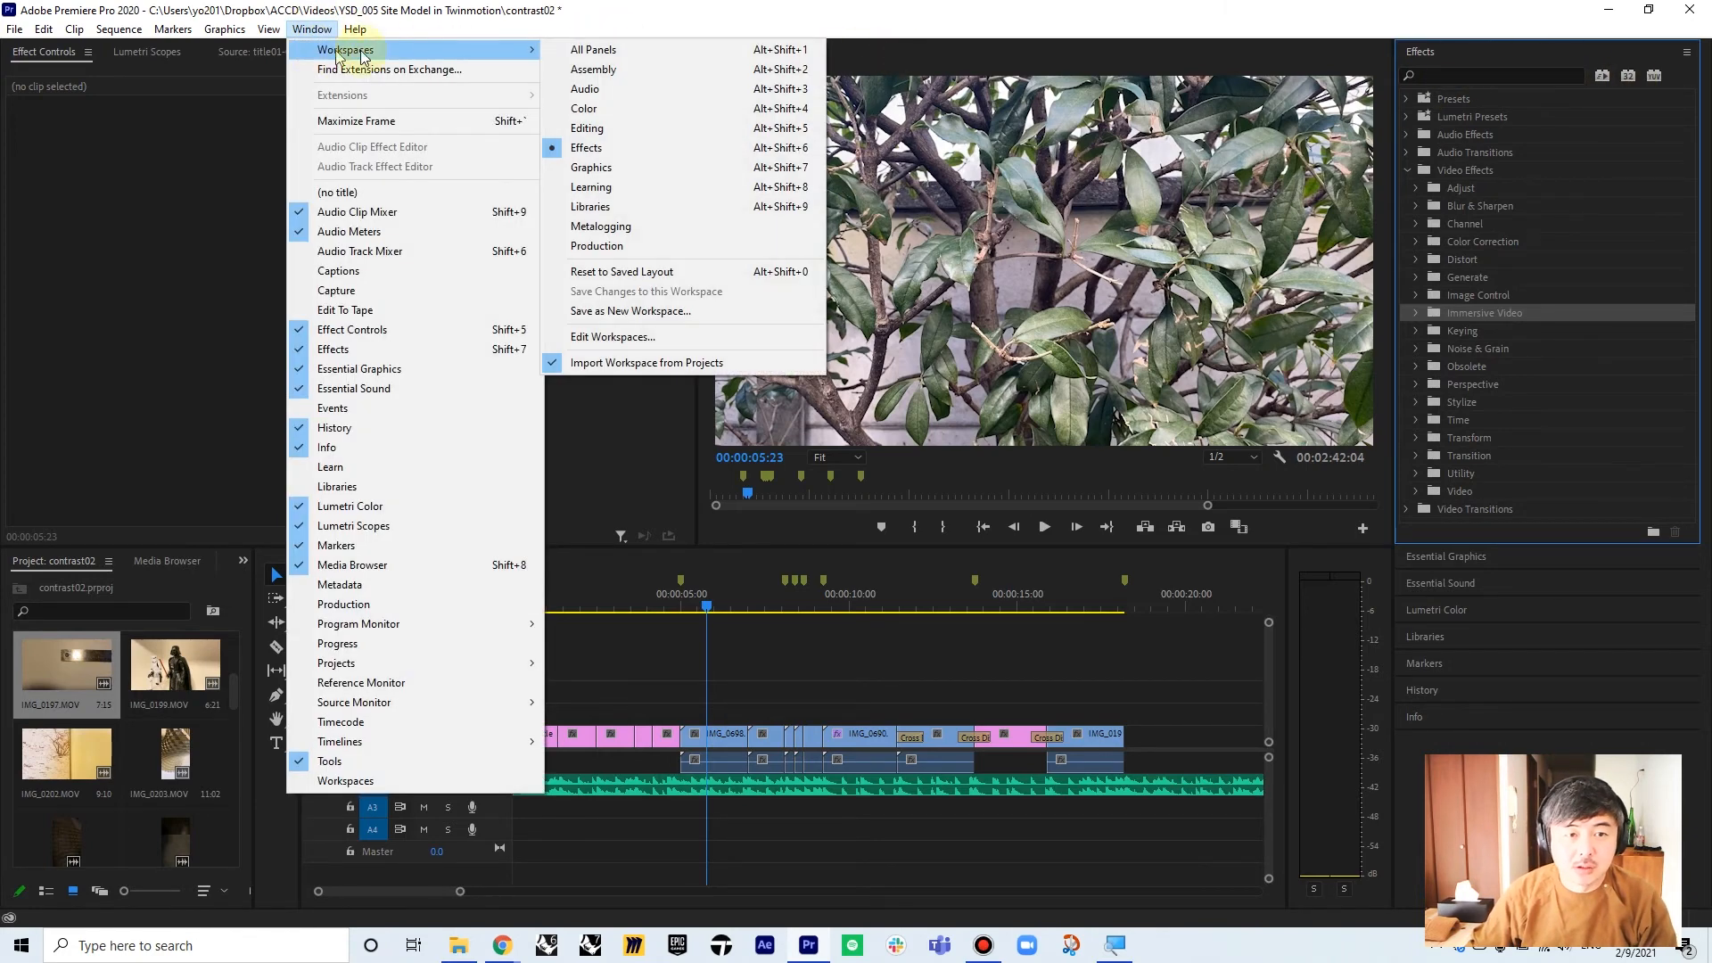
{"action": "left_click", "coordinate": [621, 149]}
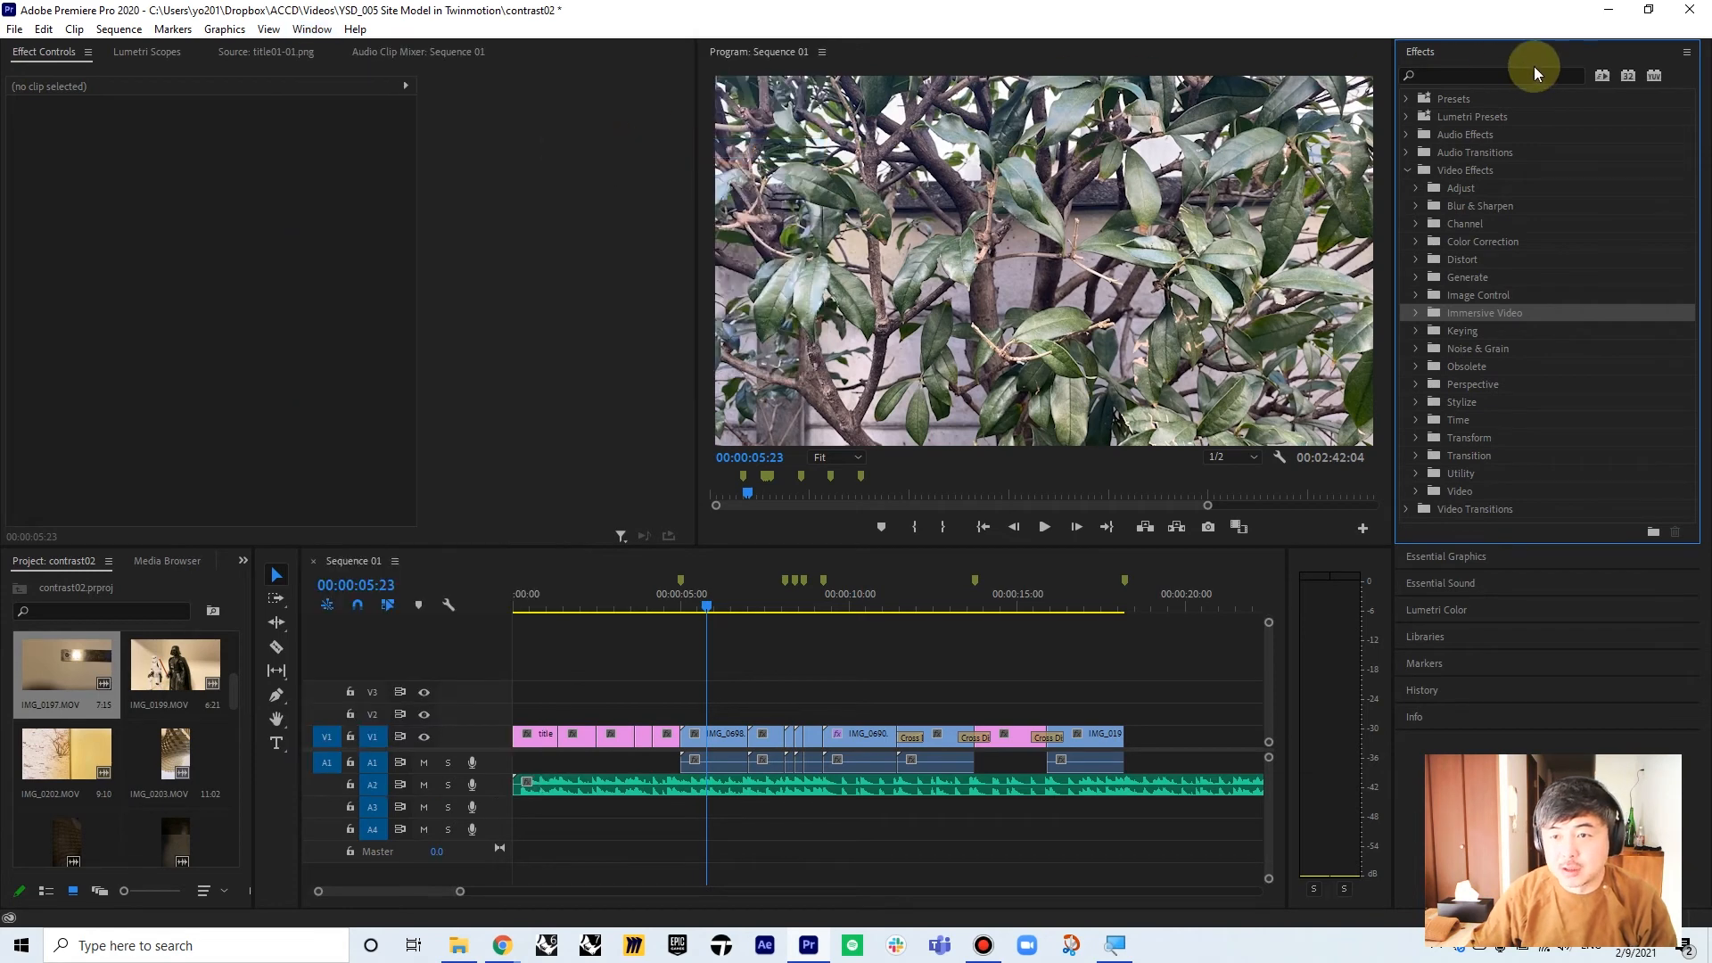
{"action": "left_click", "coordinate": [1508, 75]}
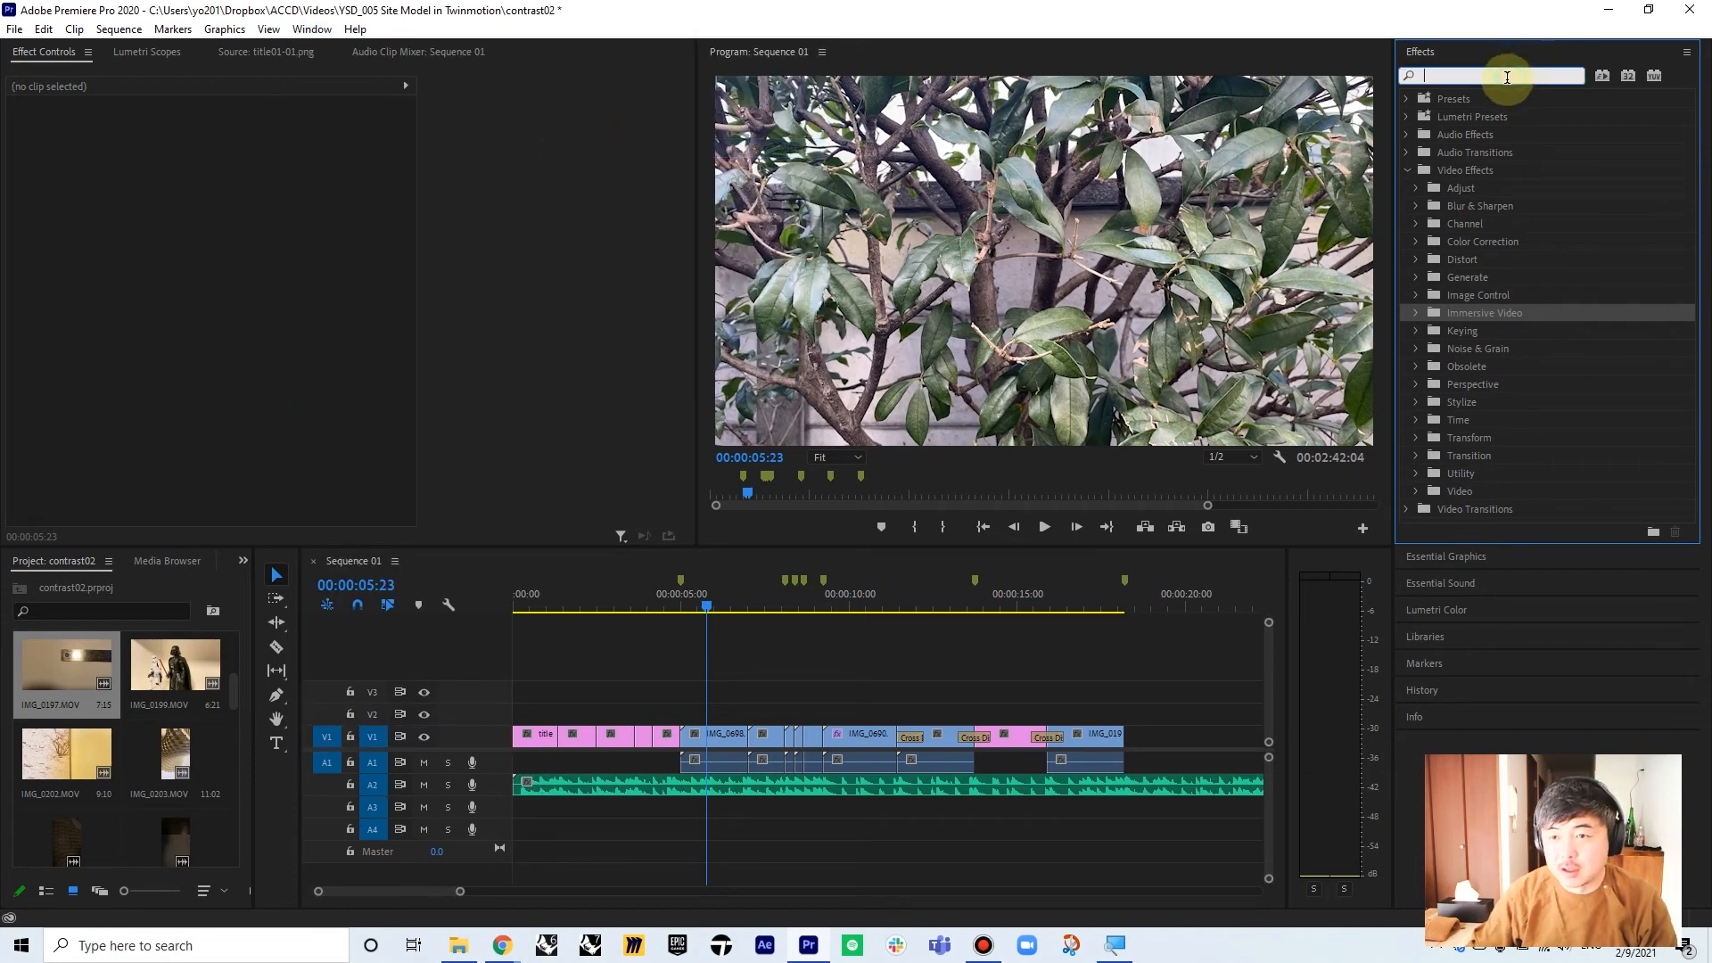
{"action": "left_click", "coordinate": [1406, 170]}
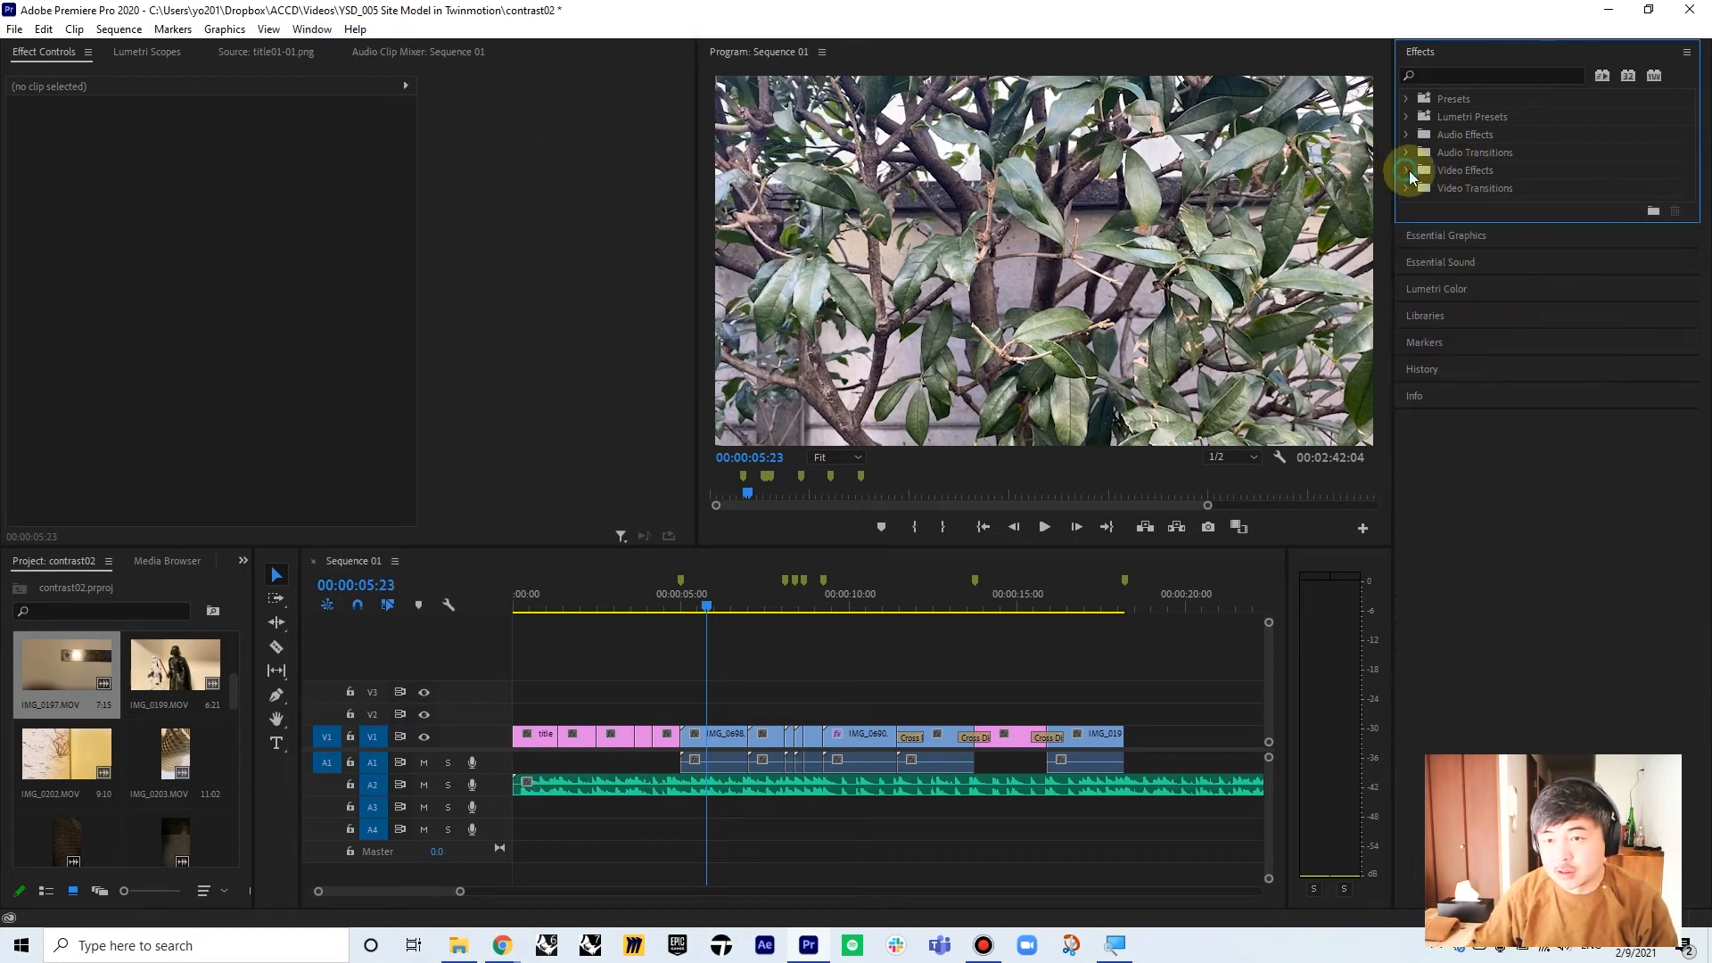
{"action": "left_click", "coordinate": [1406, 170]}
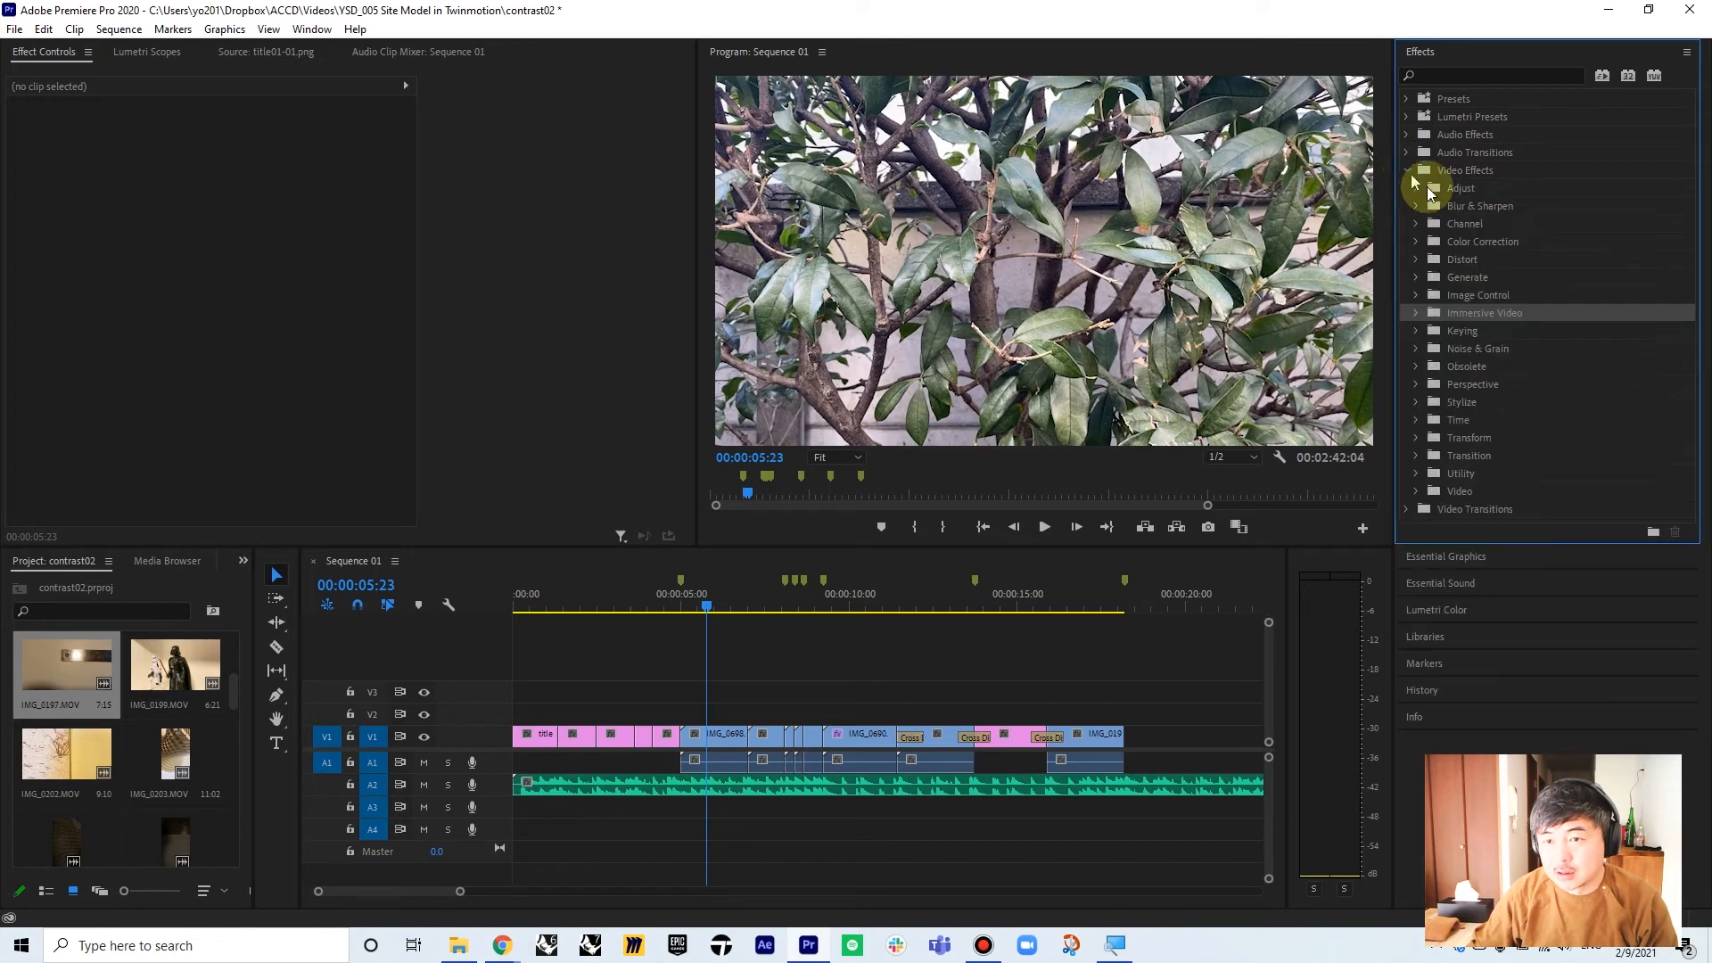
- Search the effects for warp and apply the Warp Stabilizer effect to the foliage clip IMG_0698.MOV on V1
{"action": "double_click", "coordinate": [1454, 261]}
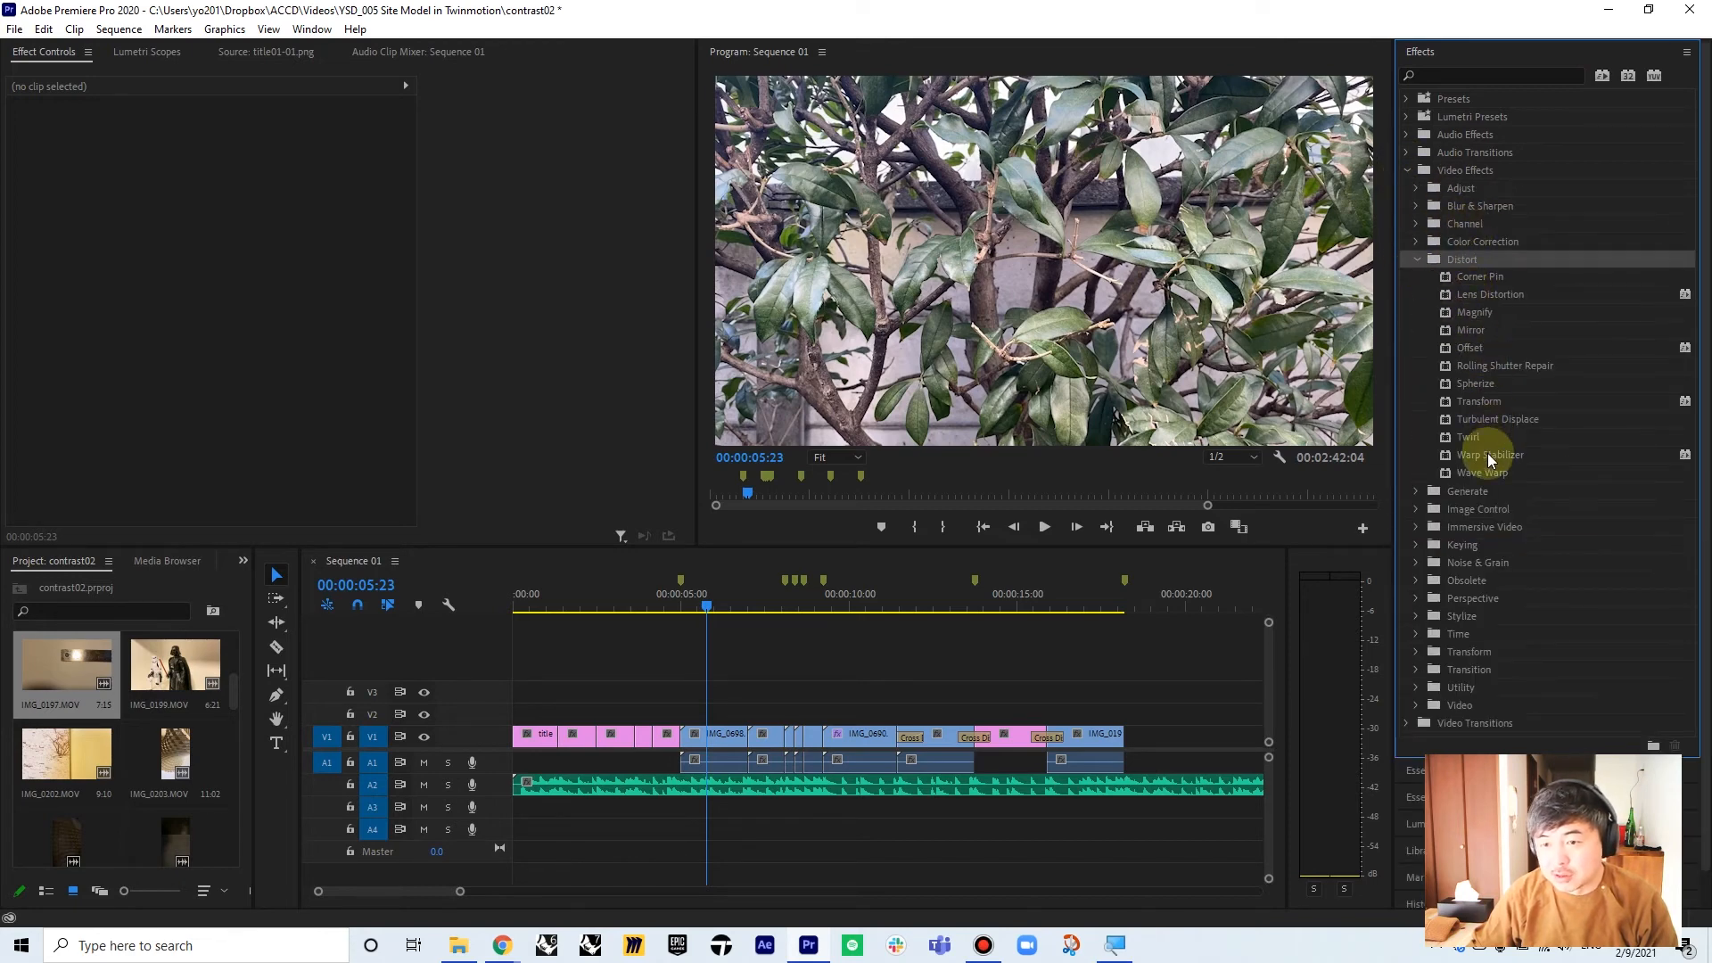
{"action": "left_click", "coordinate": [1453, 76]}
{"action": "type", "text": "w"}
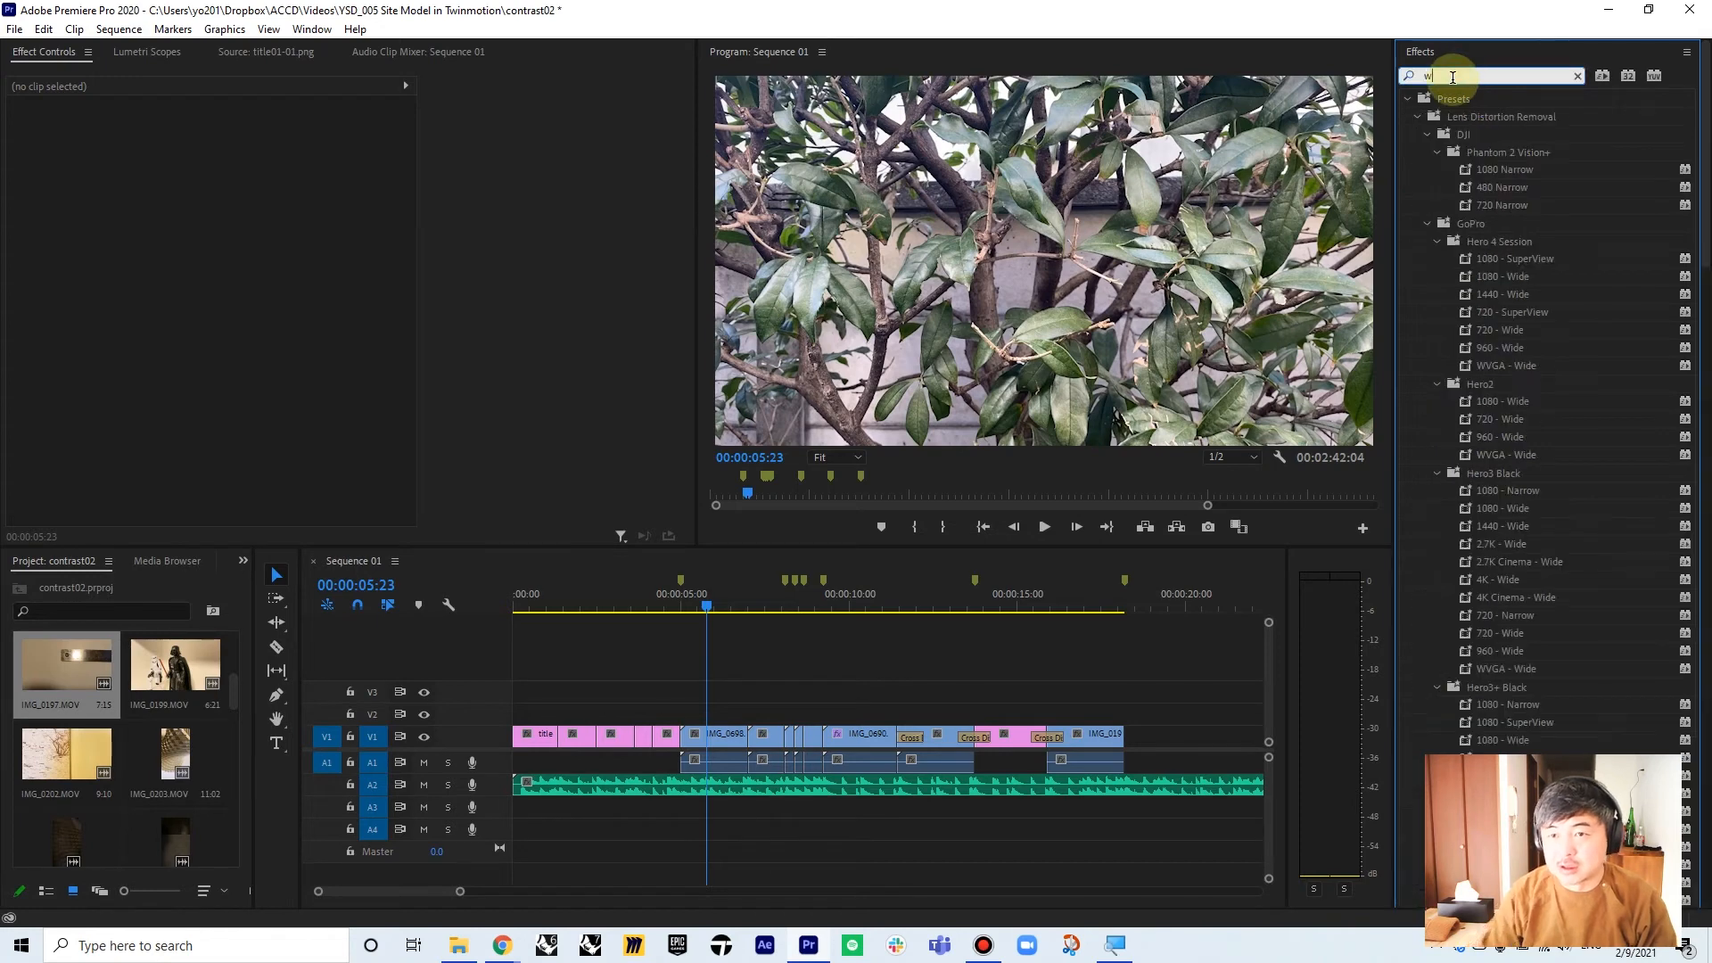
{"action": "type", "text": "arp"}
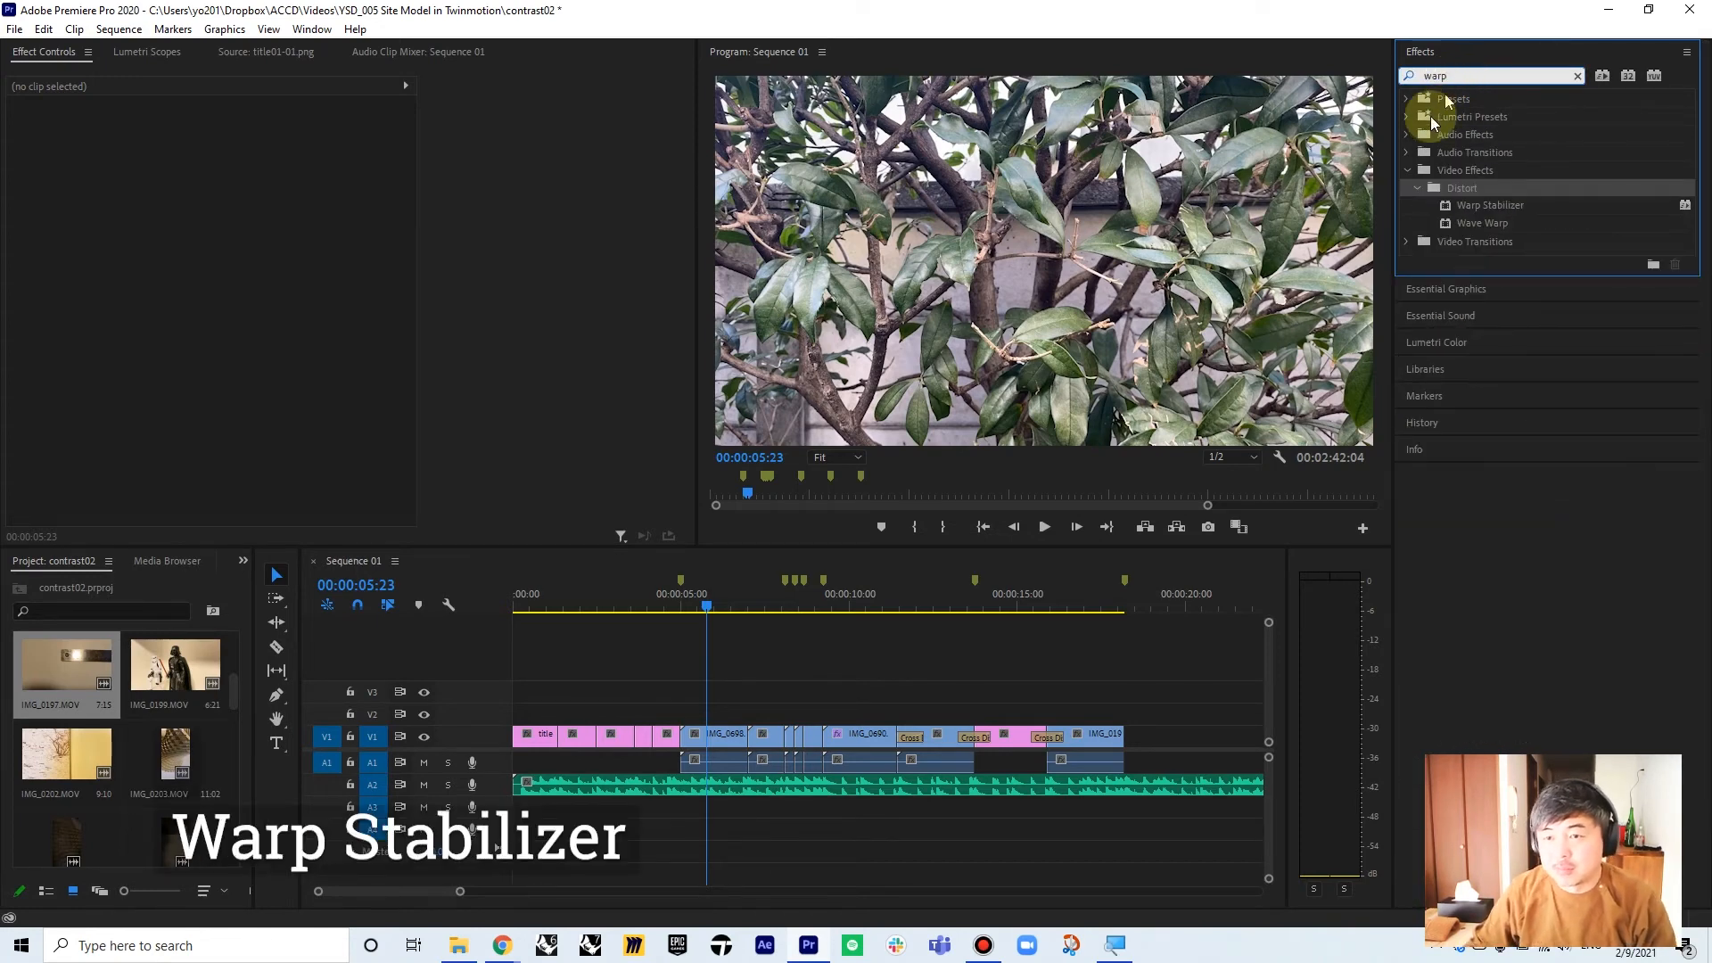
{"action": "left_click_drag", "start_coordinate": [1475, 206], "coordinate": [711, 735]}
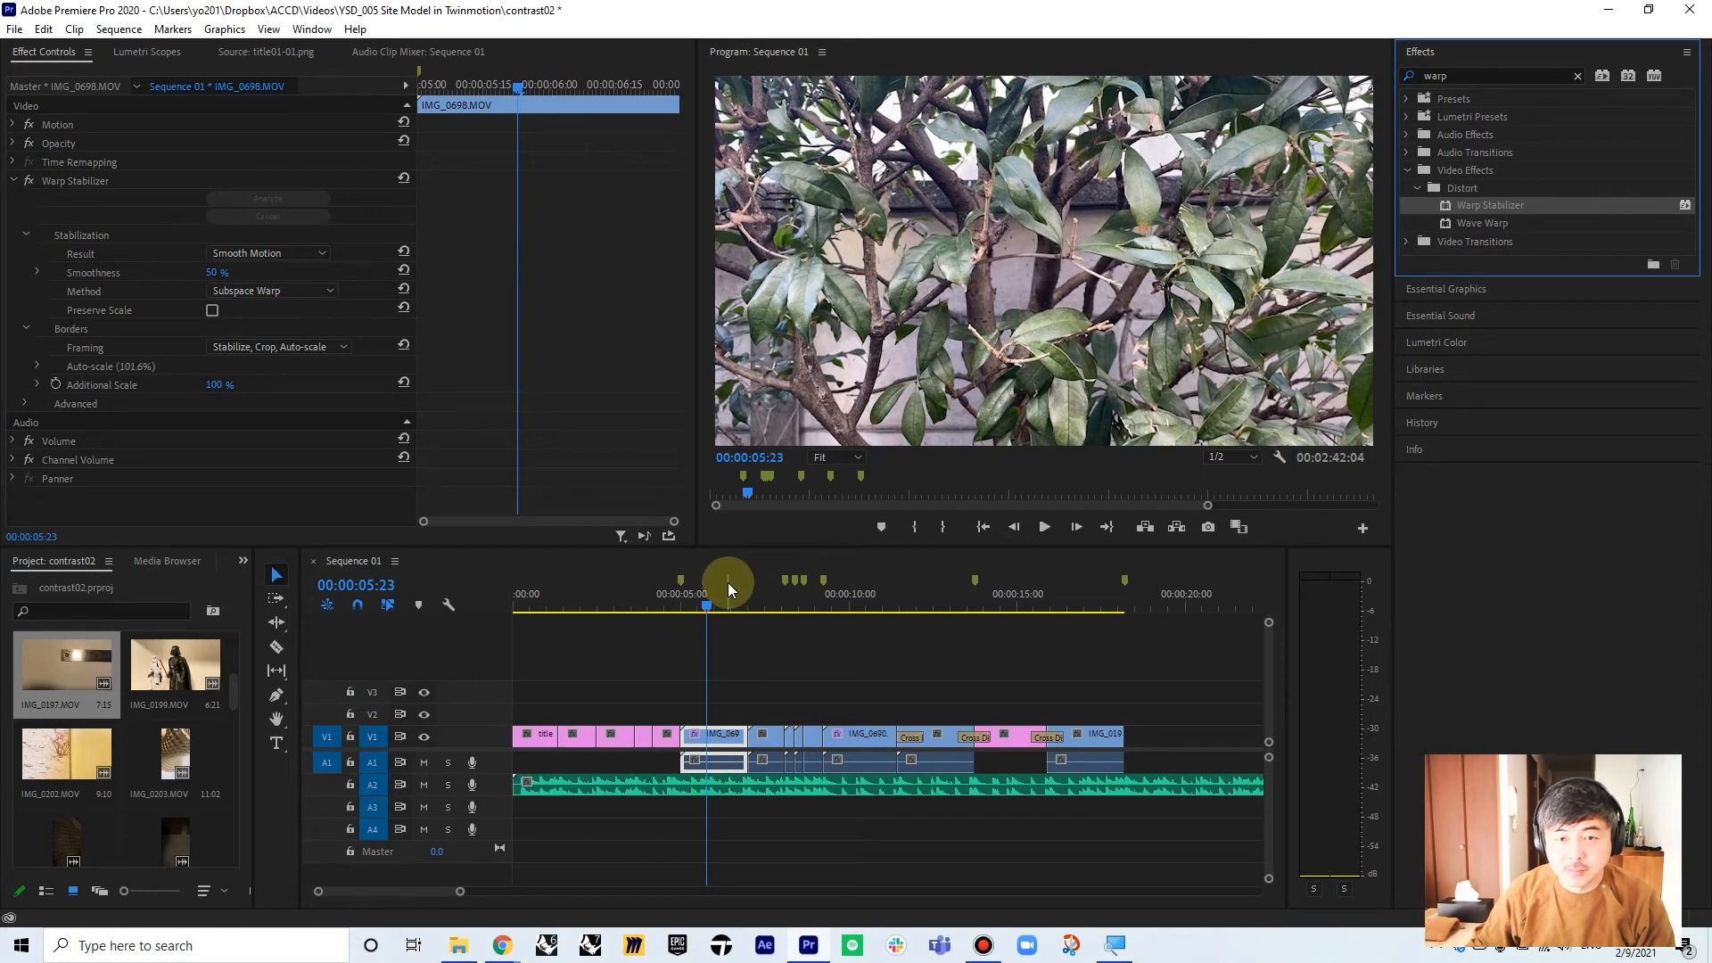
- Play back the stabilized foliage clip from just before its start at 00:00:04:25
{"action": "left_click", "coordinate": [702, 606]}
{"action": "left_click_drag", "start_coordinate": [701, 606], "coordinate": [680, 604]}
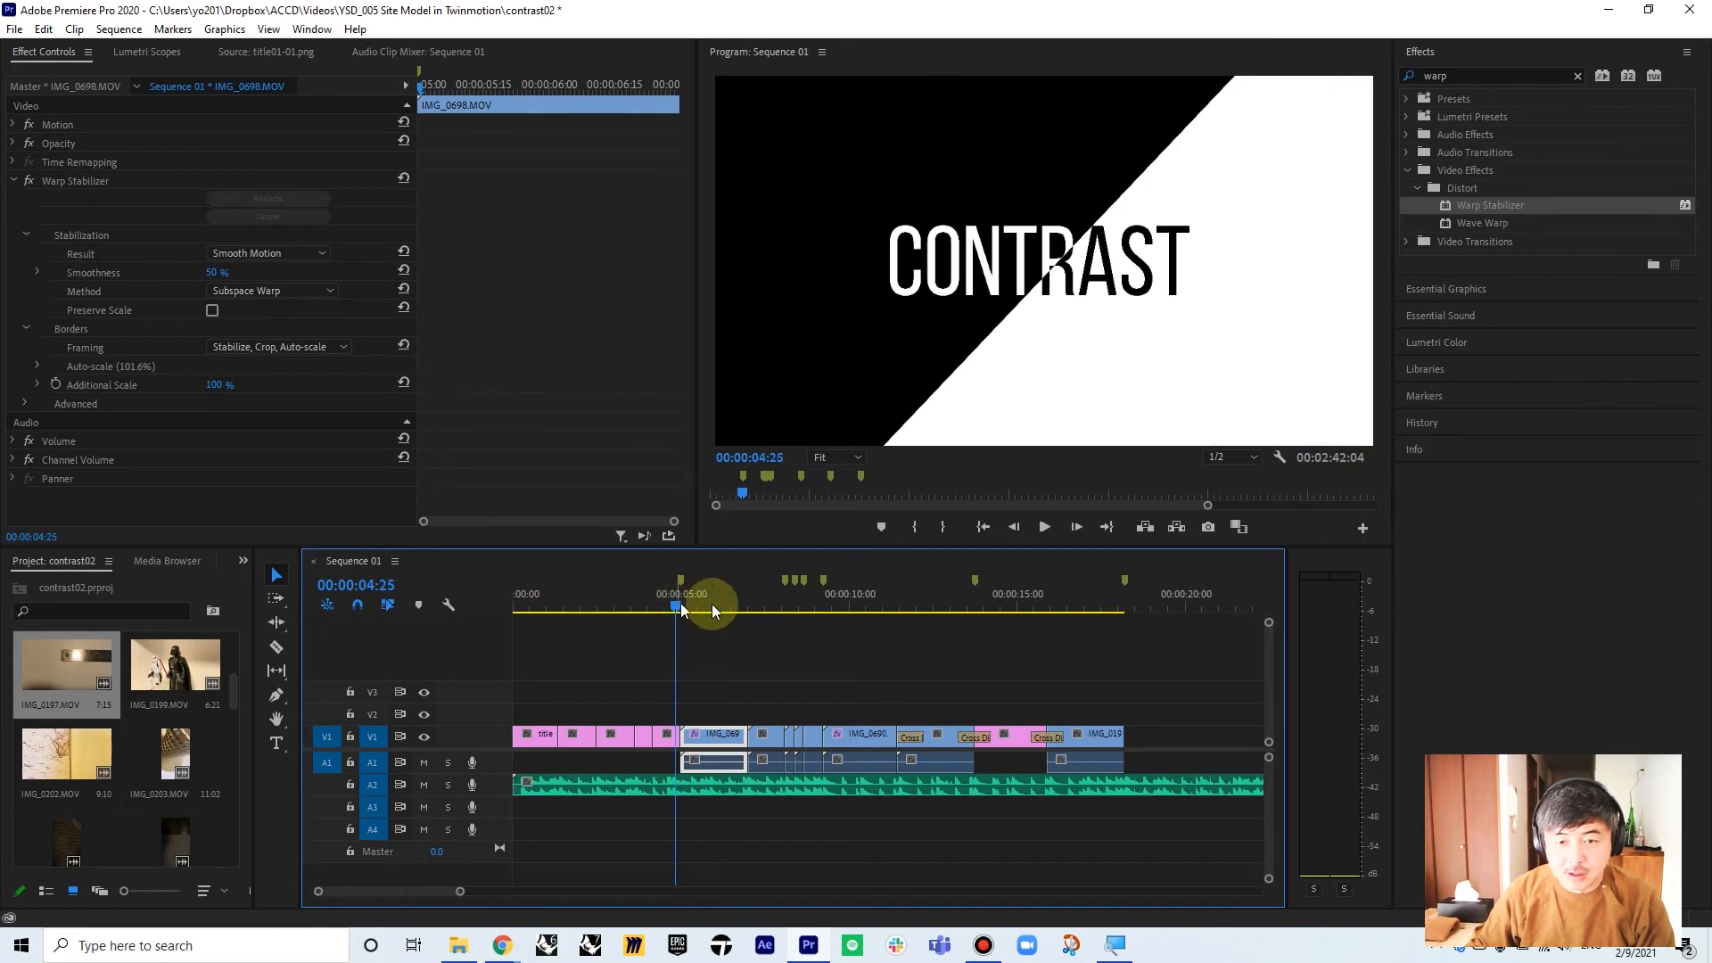
{"action": "key", "text": "space"}
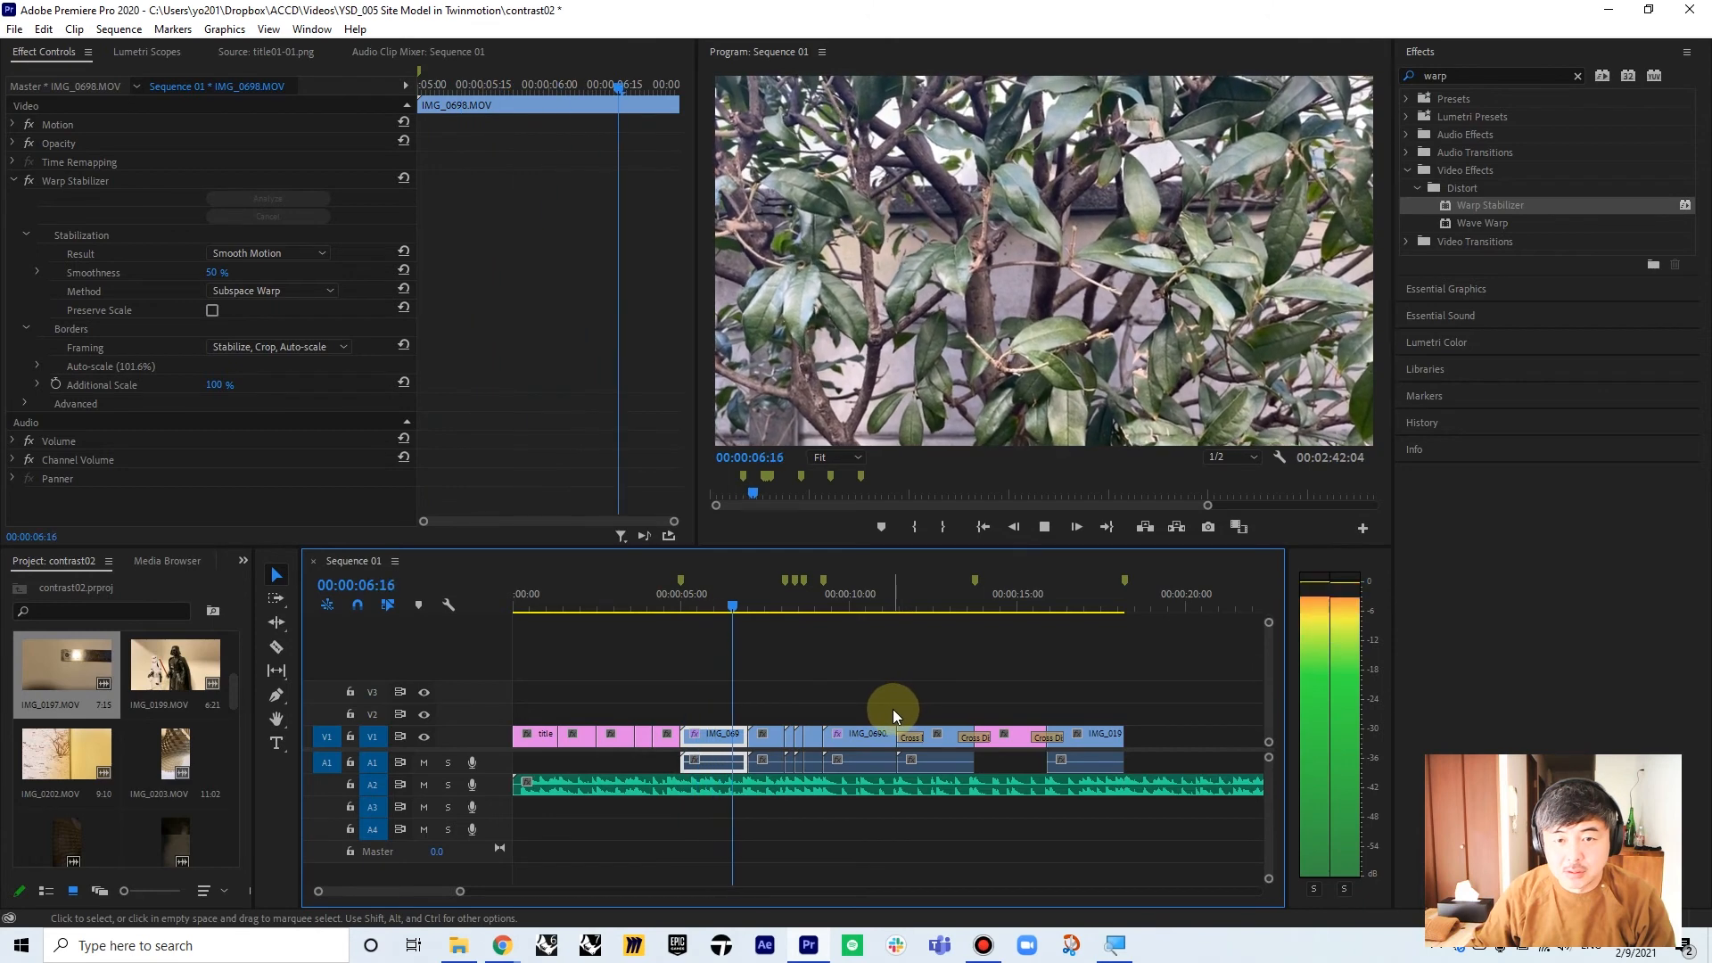
{"action": "key", "text": "space"}
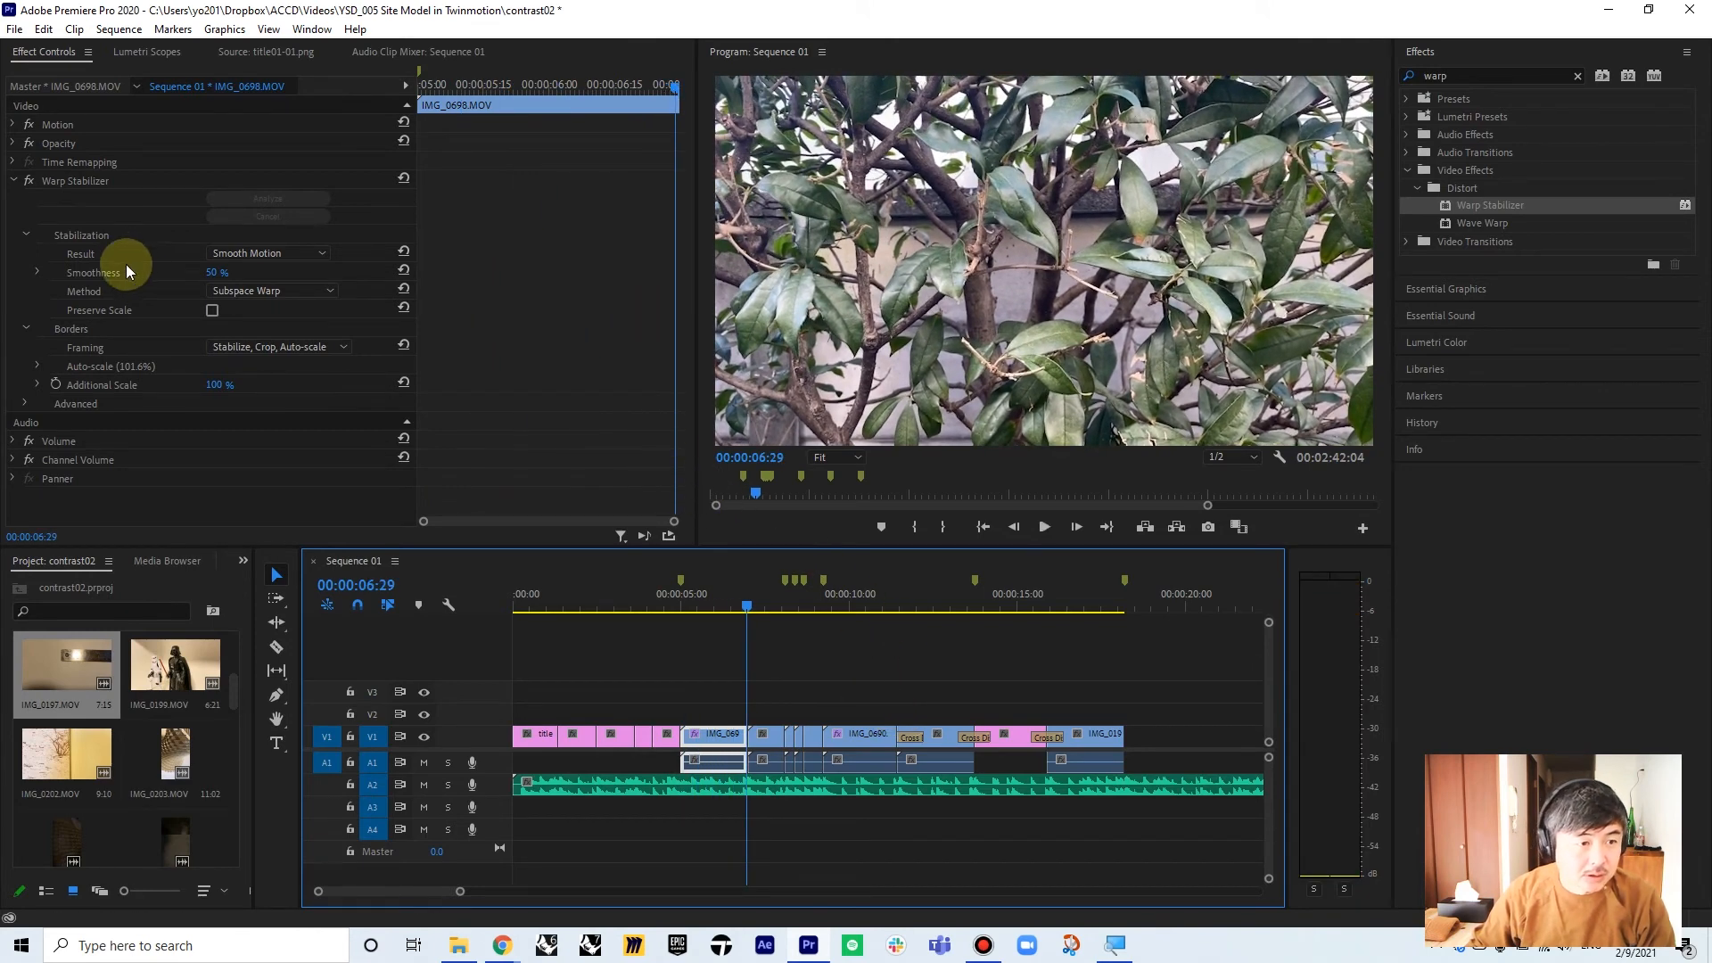
- Play the foliage clip from its start with Warp Stabilizer turned off for comparison, and turn the effect back on
{"action": "left_click", "coordinate": [32, 180]}
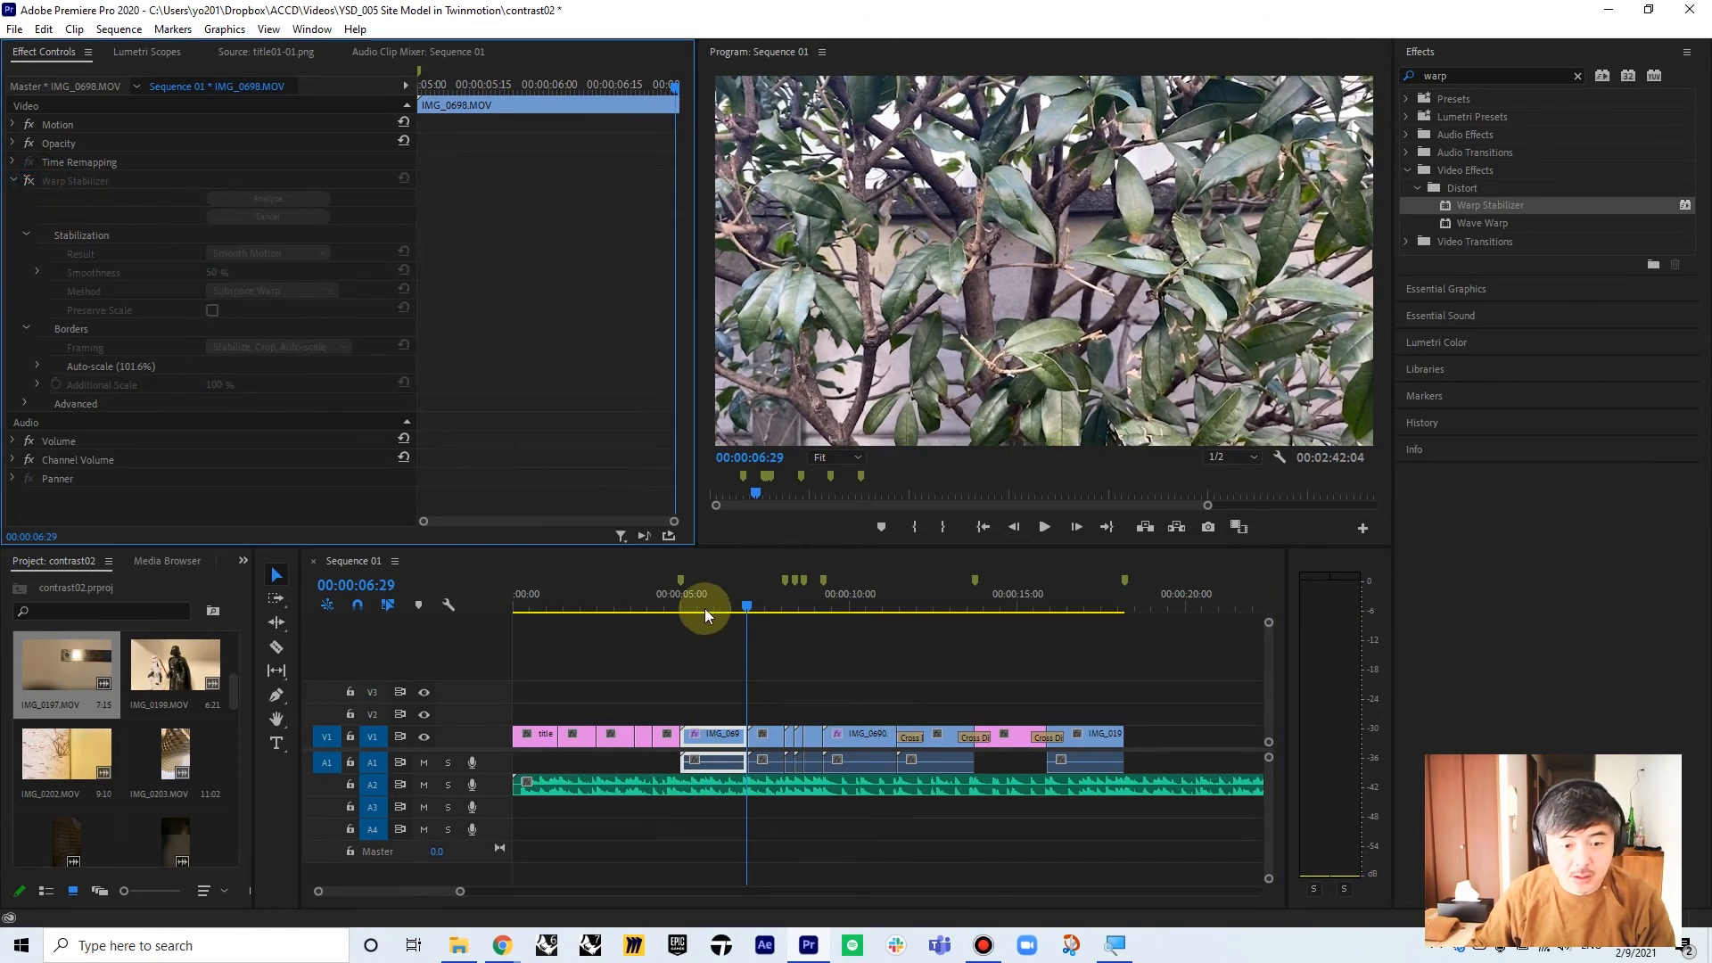
{"action": "left_click", "coordinate": [678, 597]}
{"action": "key", "text": "space"}
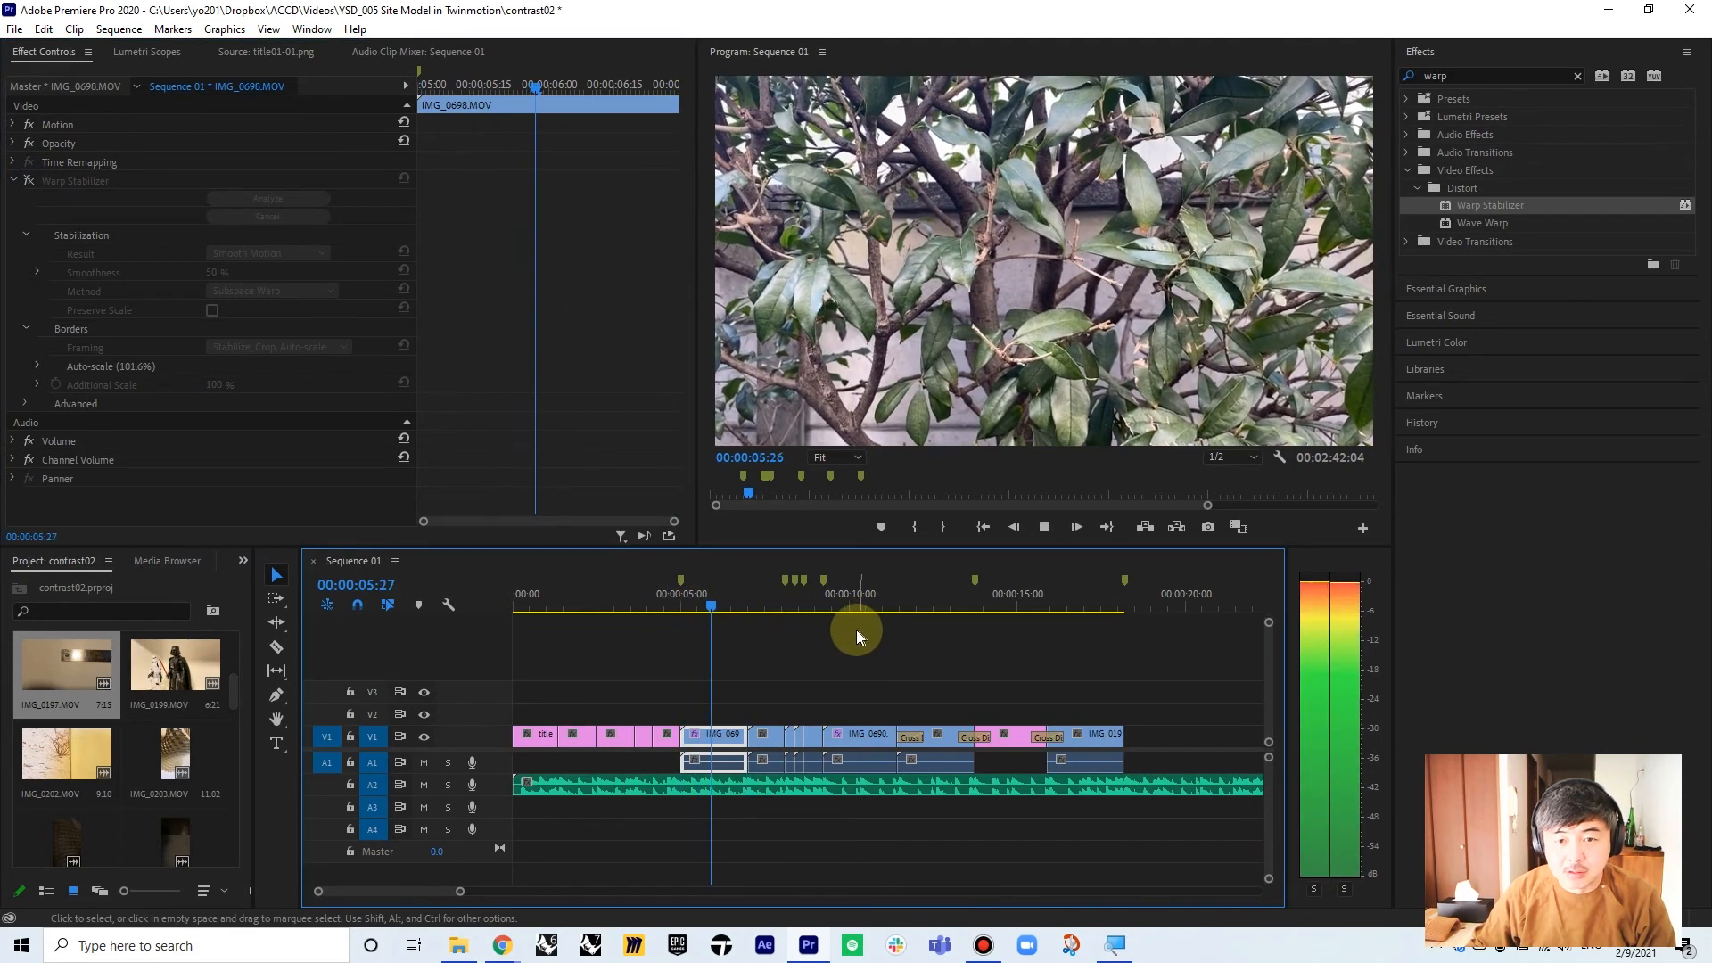
{"action": "key", "text": "space"}
{"action": "left_click", "coordinate": [30, 161]}
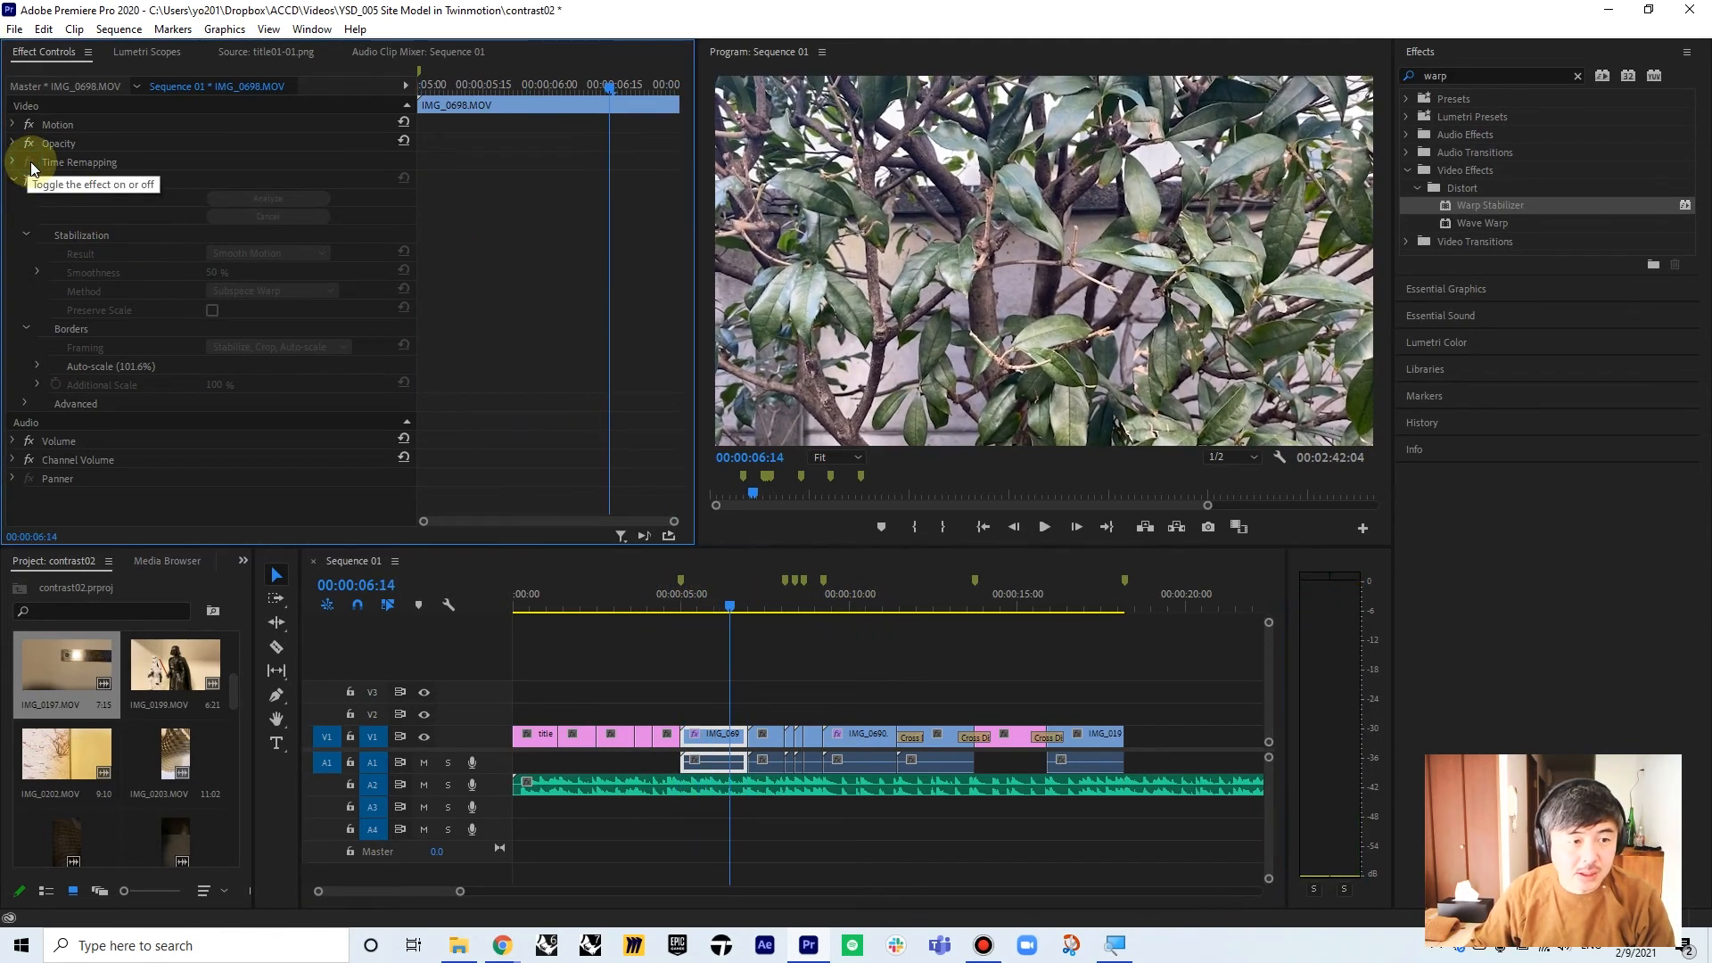
{"action": "left_click", "coordinate": [30, 179]}
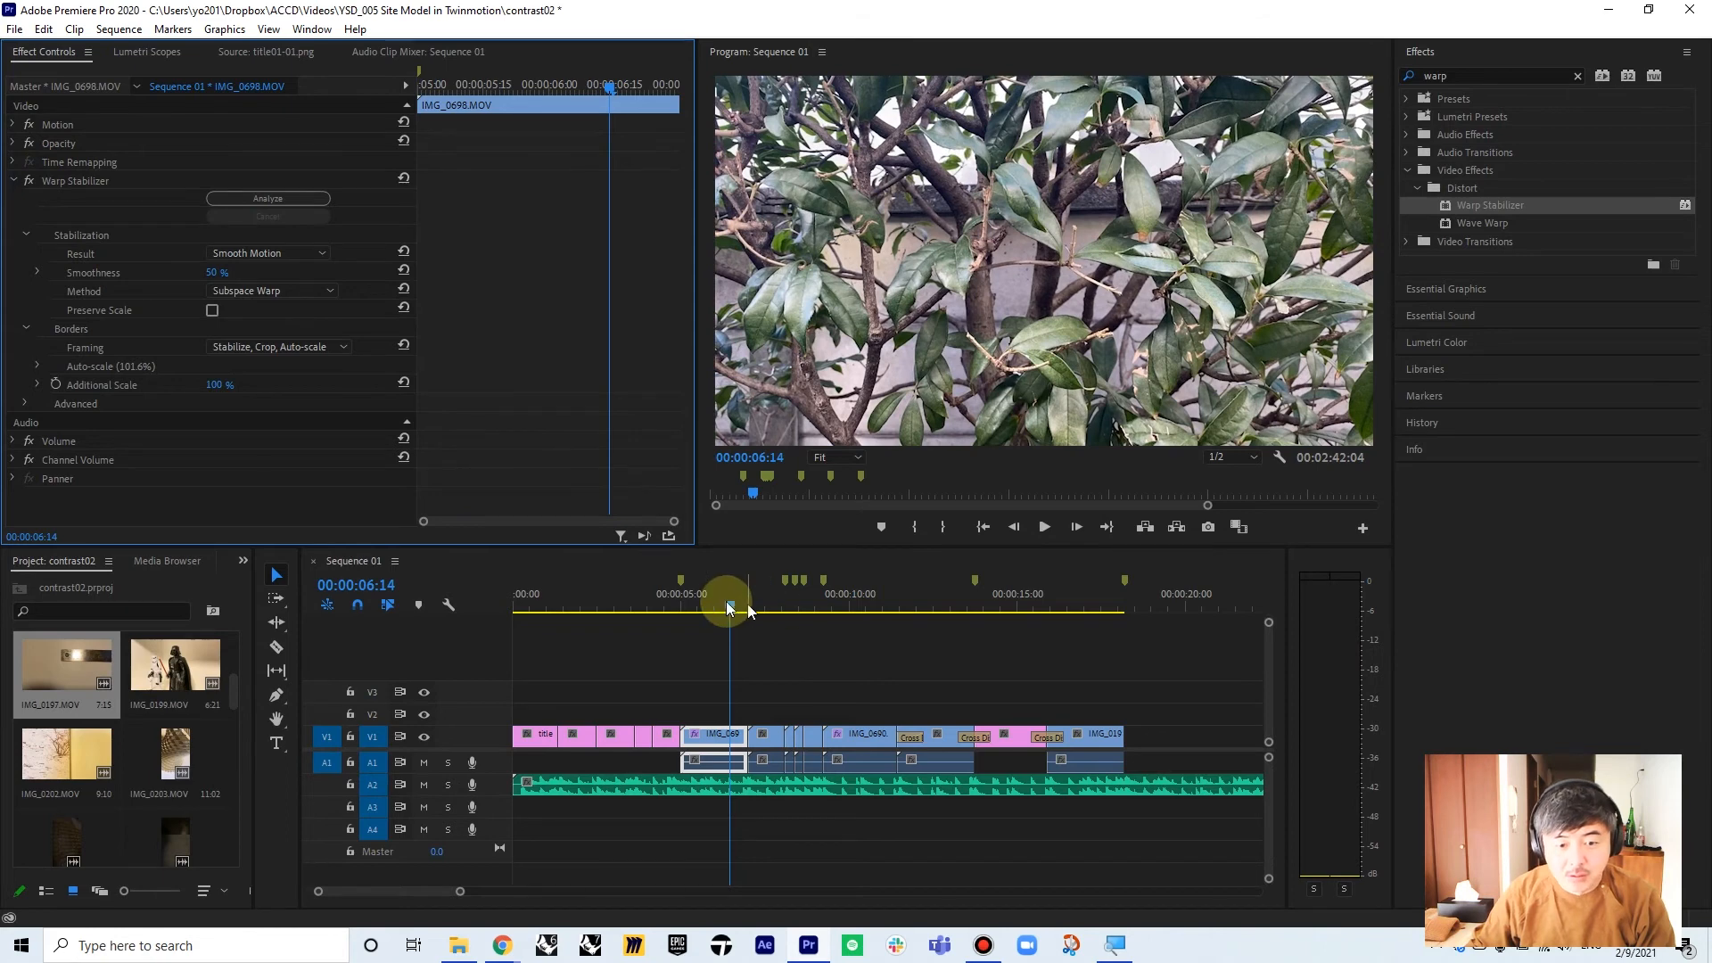
- Replay the foliage clip with Warp Stabilizer on, briefly play the sequence's opening, and place the playhead at 00:00:06:05
{"action": "left_click_drag", "start_coordinate": [749, 607], "coordinate": [680, 604]}
{"action": "key", "text": "space"}
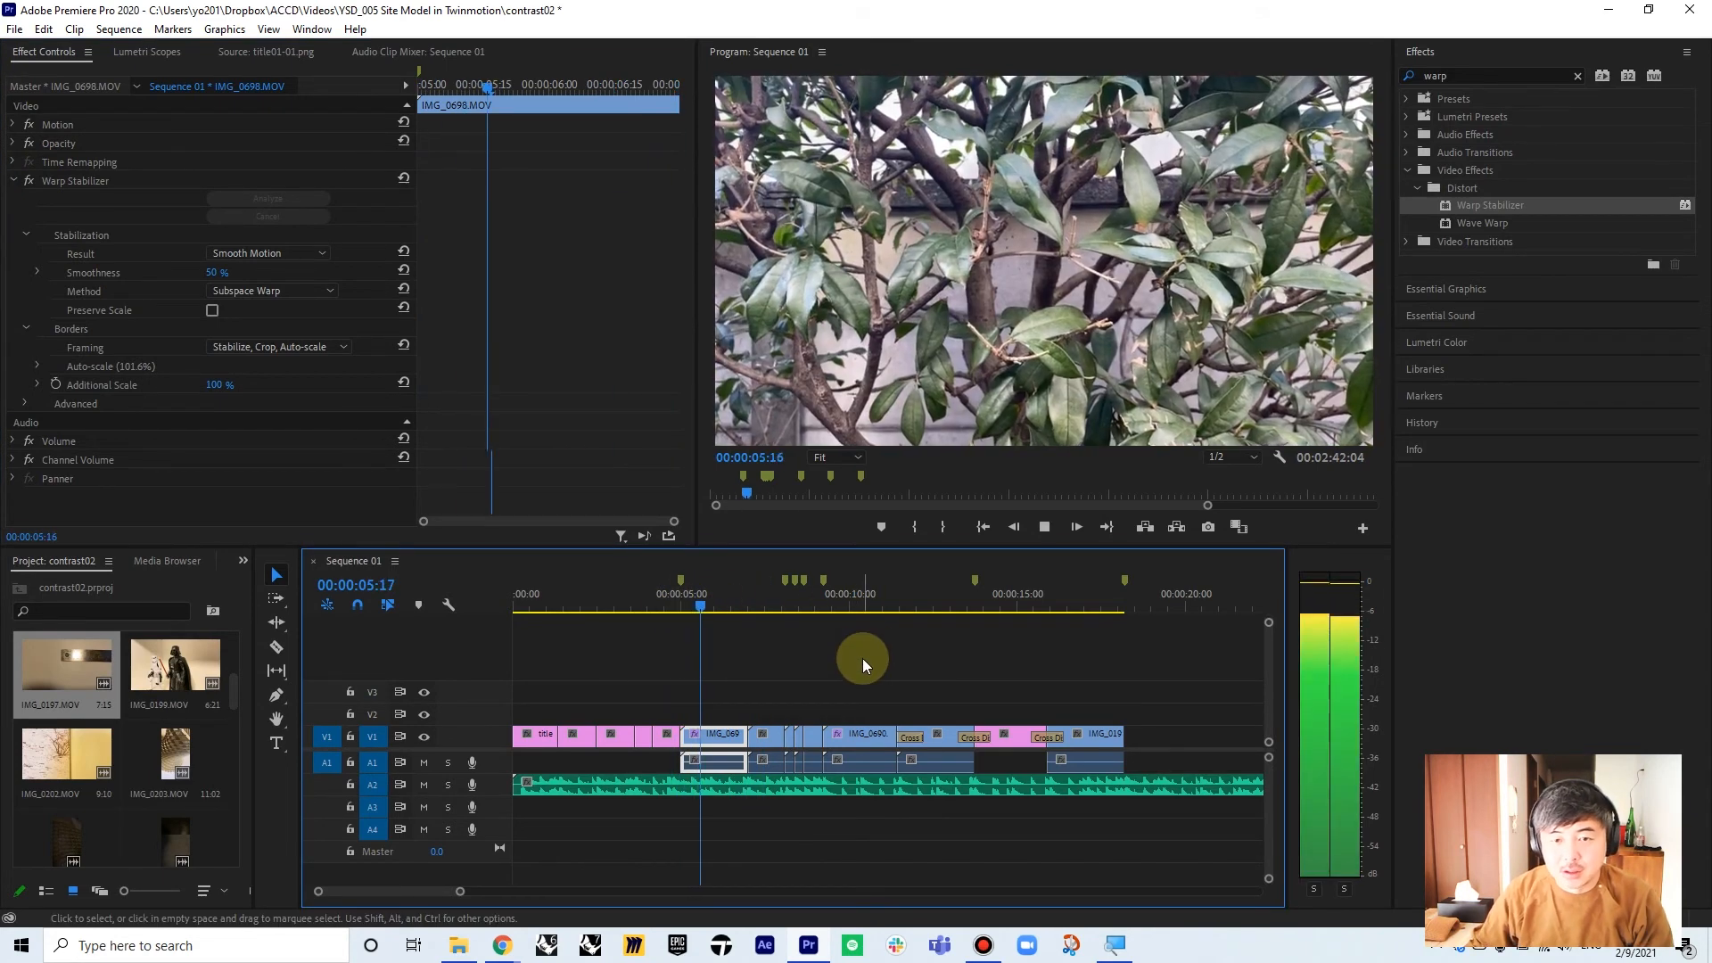
{"action": "key", "text": "space"}
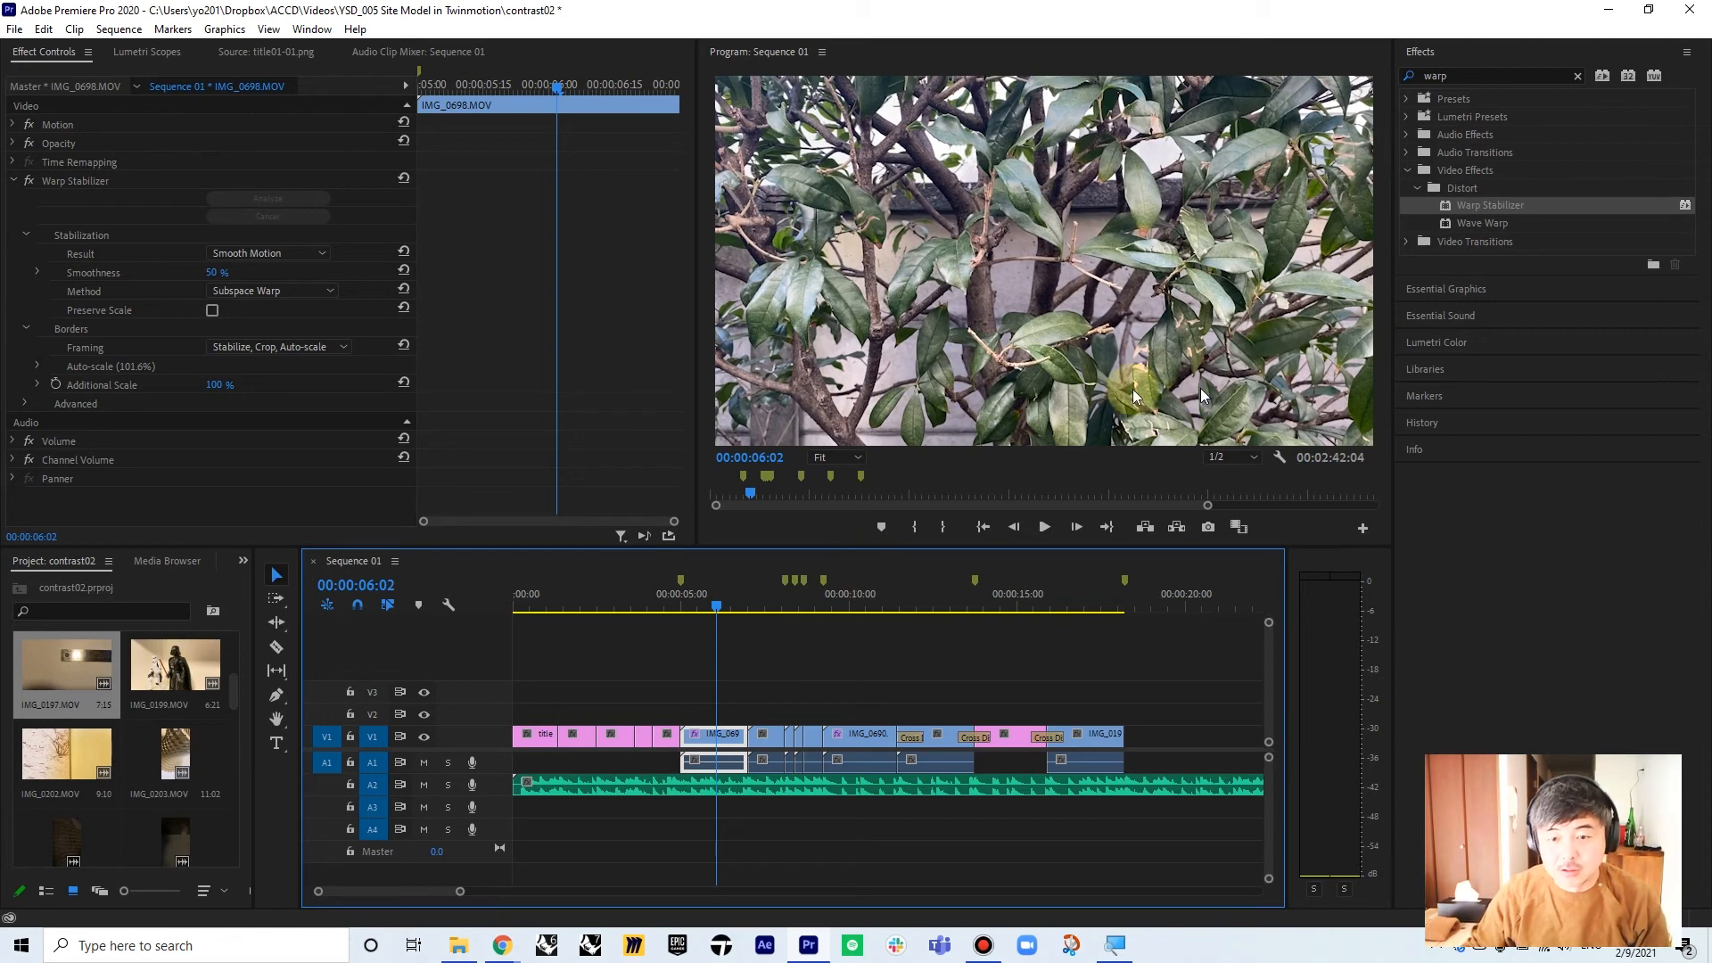
{"action": "left_click_drag", "start_coordinate": [713, 609], "coordinate": [515, 593]}
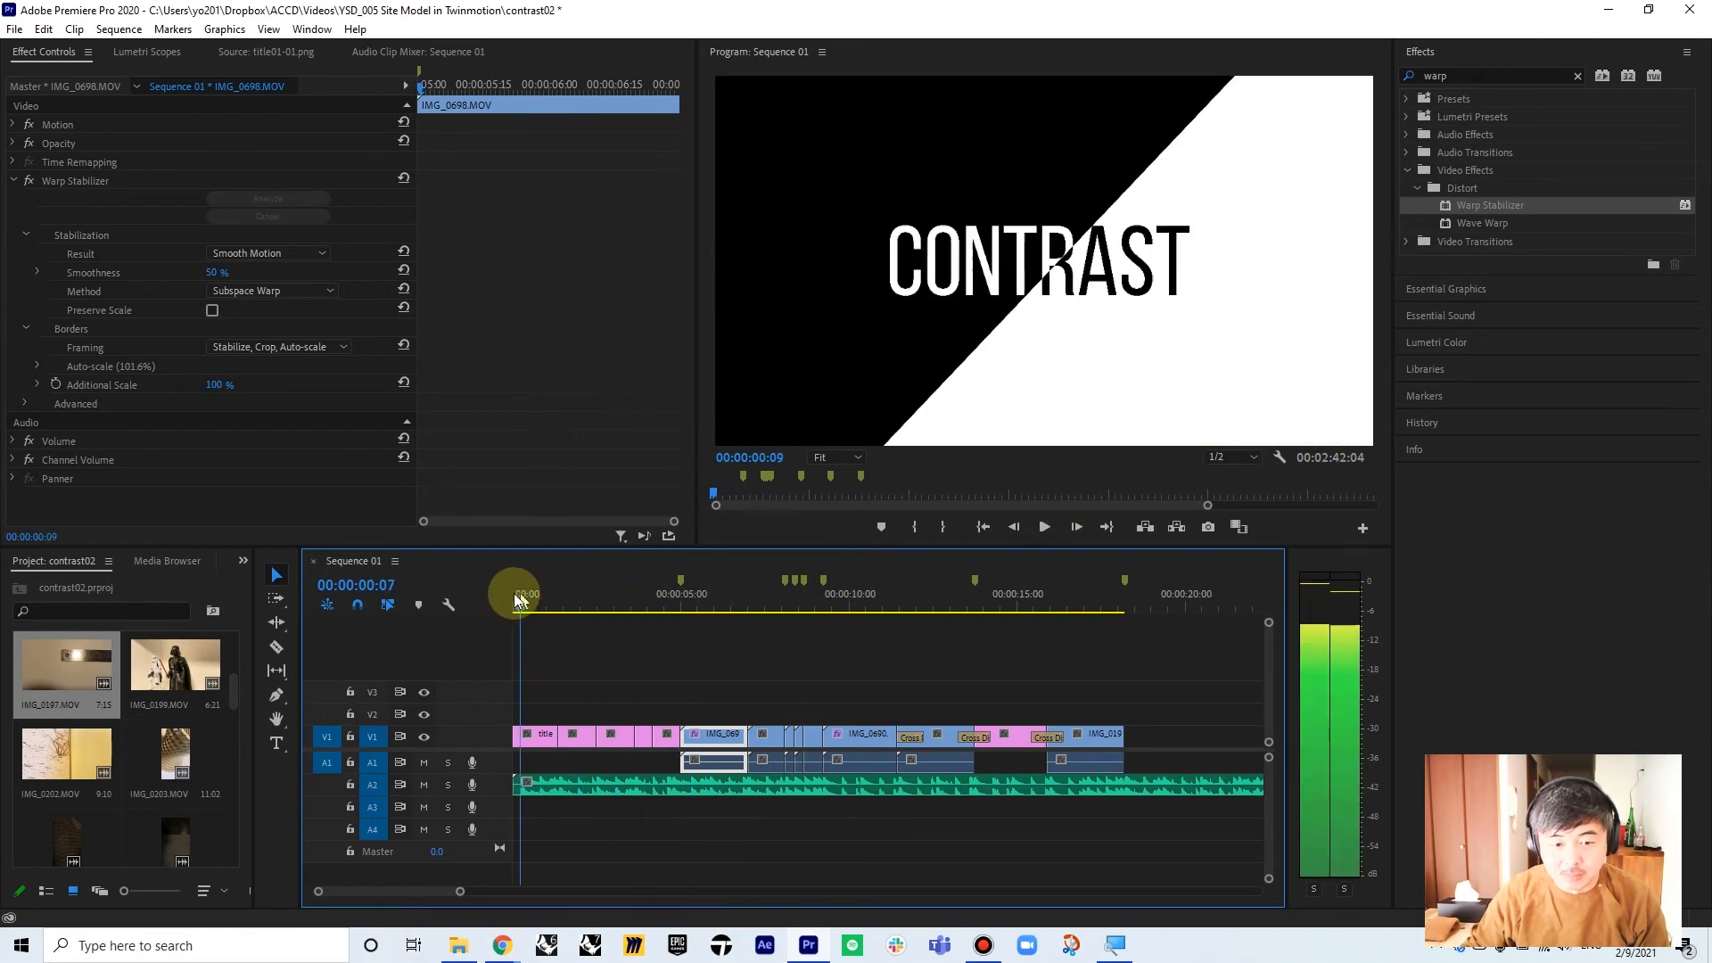
{"action": "key", "text": "space"}
{"action": "key", "text": "space"}
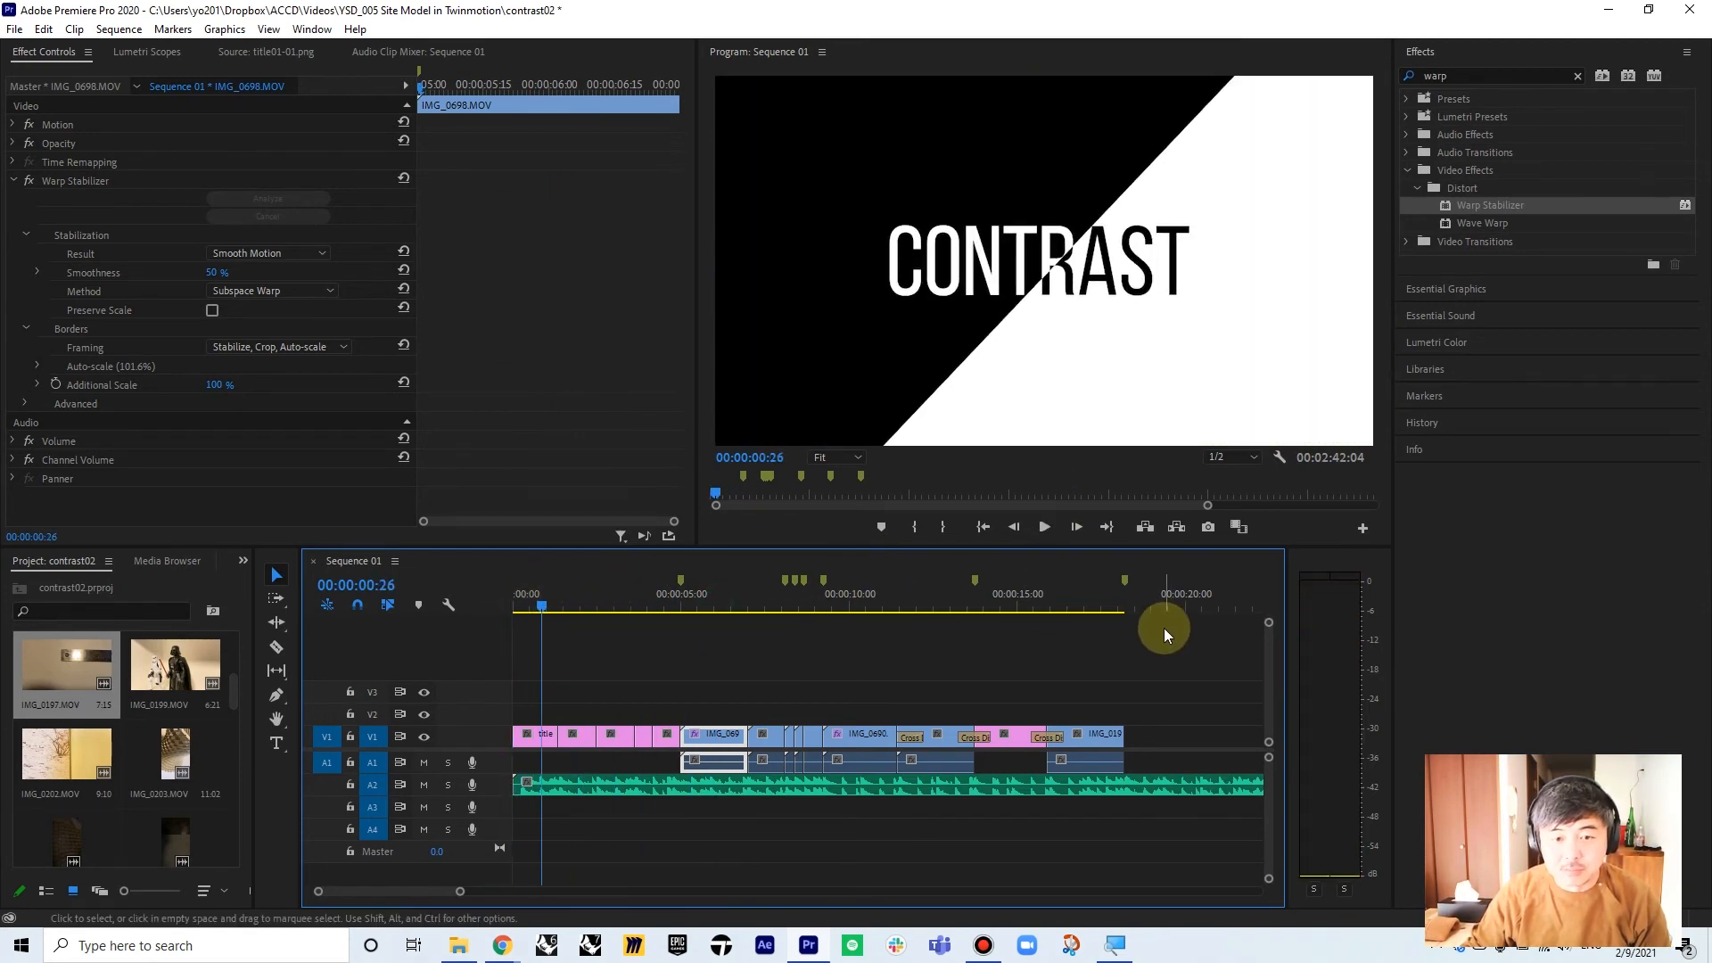
{"action": "left_click_drag", "start_coordinate": [555, 601], "coordinate": [720, 601]}
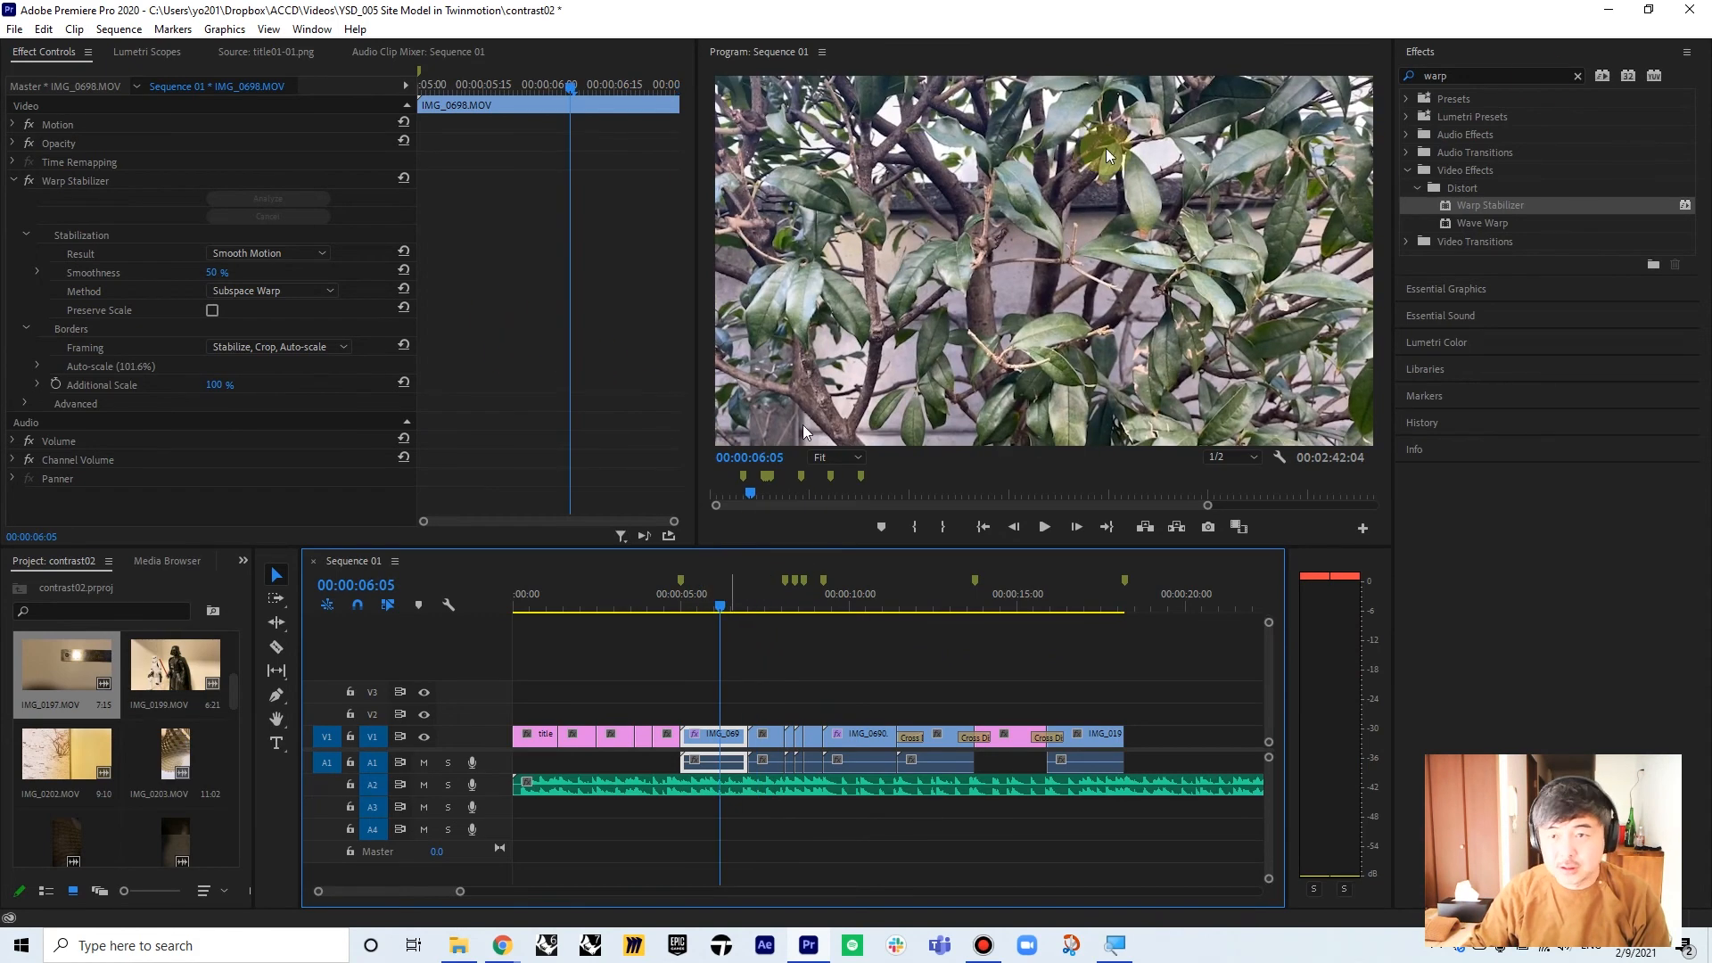
- Clear the effects search and expand the Cinematic folder within Lumetri Presets
{"action": "left_click", "coordinate": [1405, 120]}
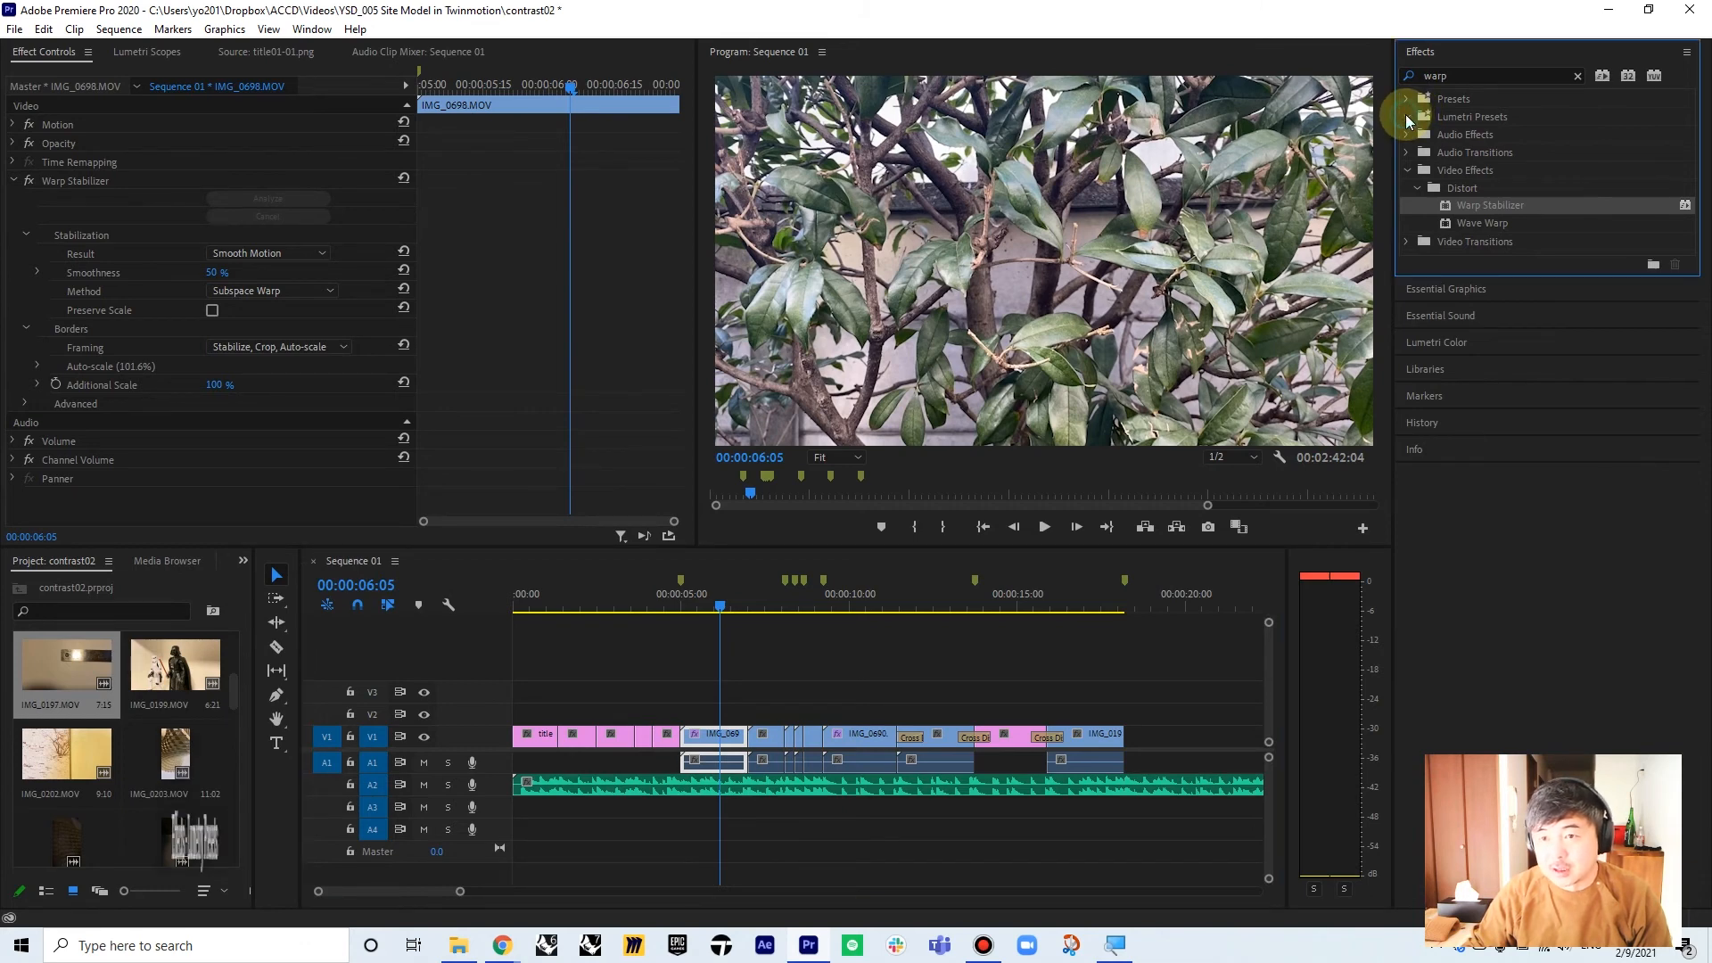
{"action": "left_click", "coordinate": [1455, 116]}
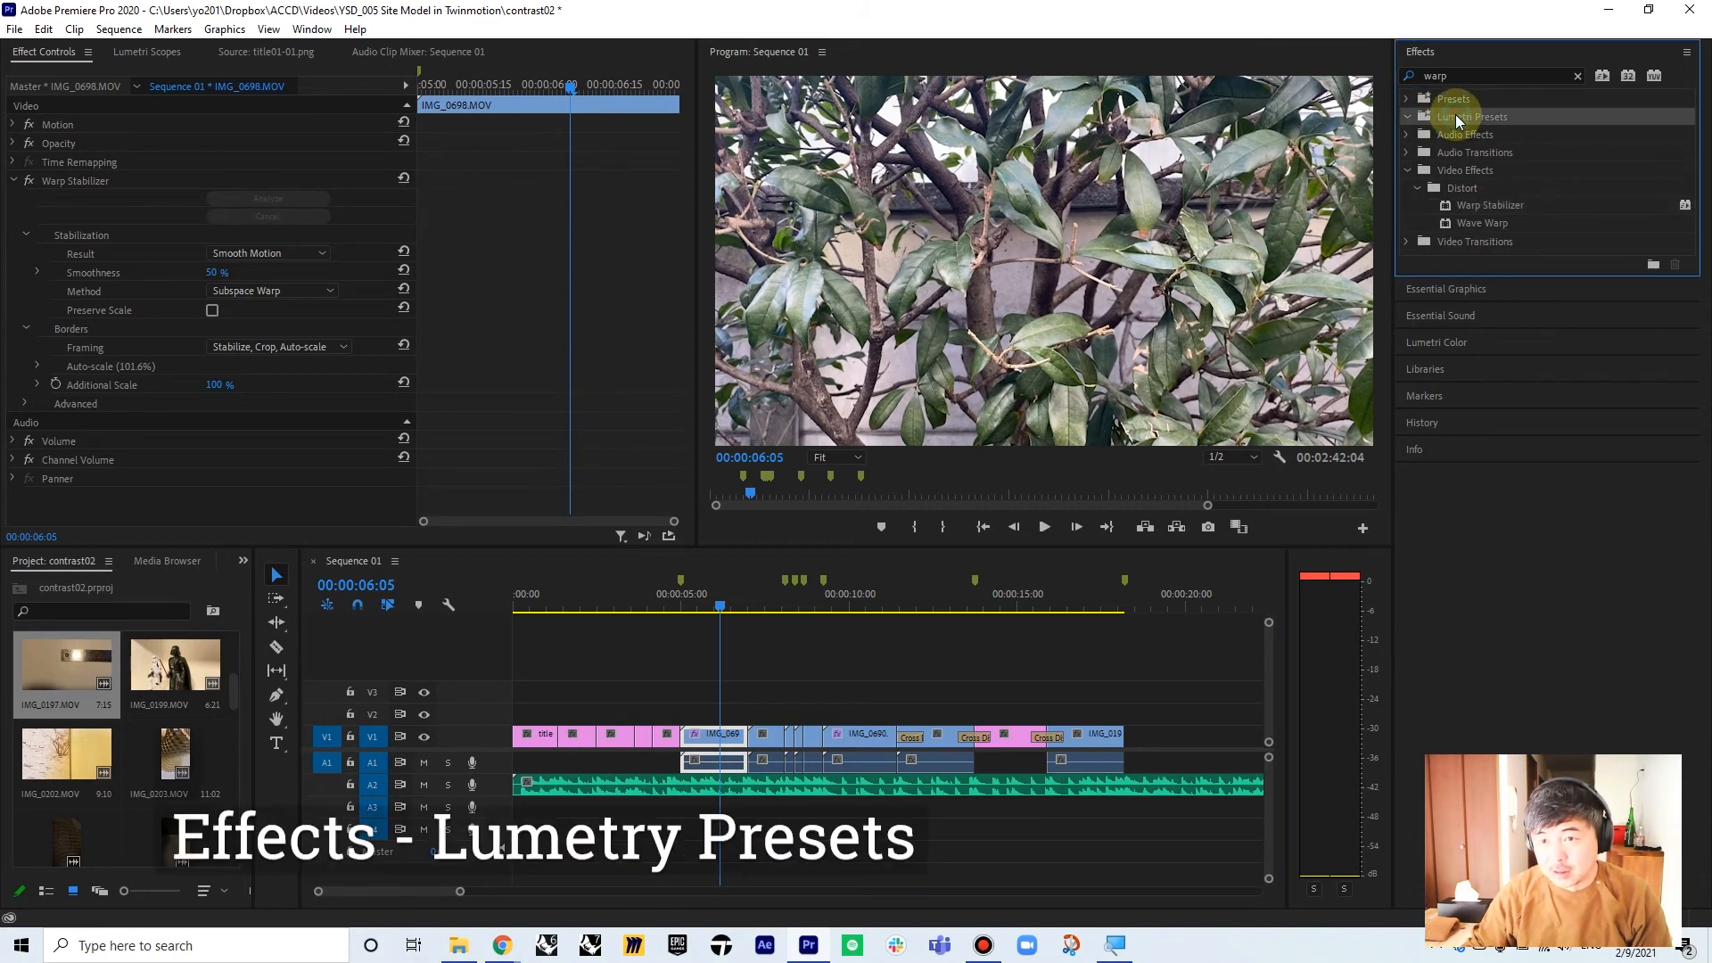
{"action": "left_click", "coordinate": [1577, 76]}
{"action": "left_click", "coordinate": [1405, 118]}
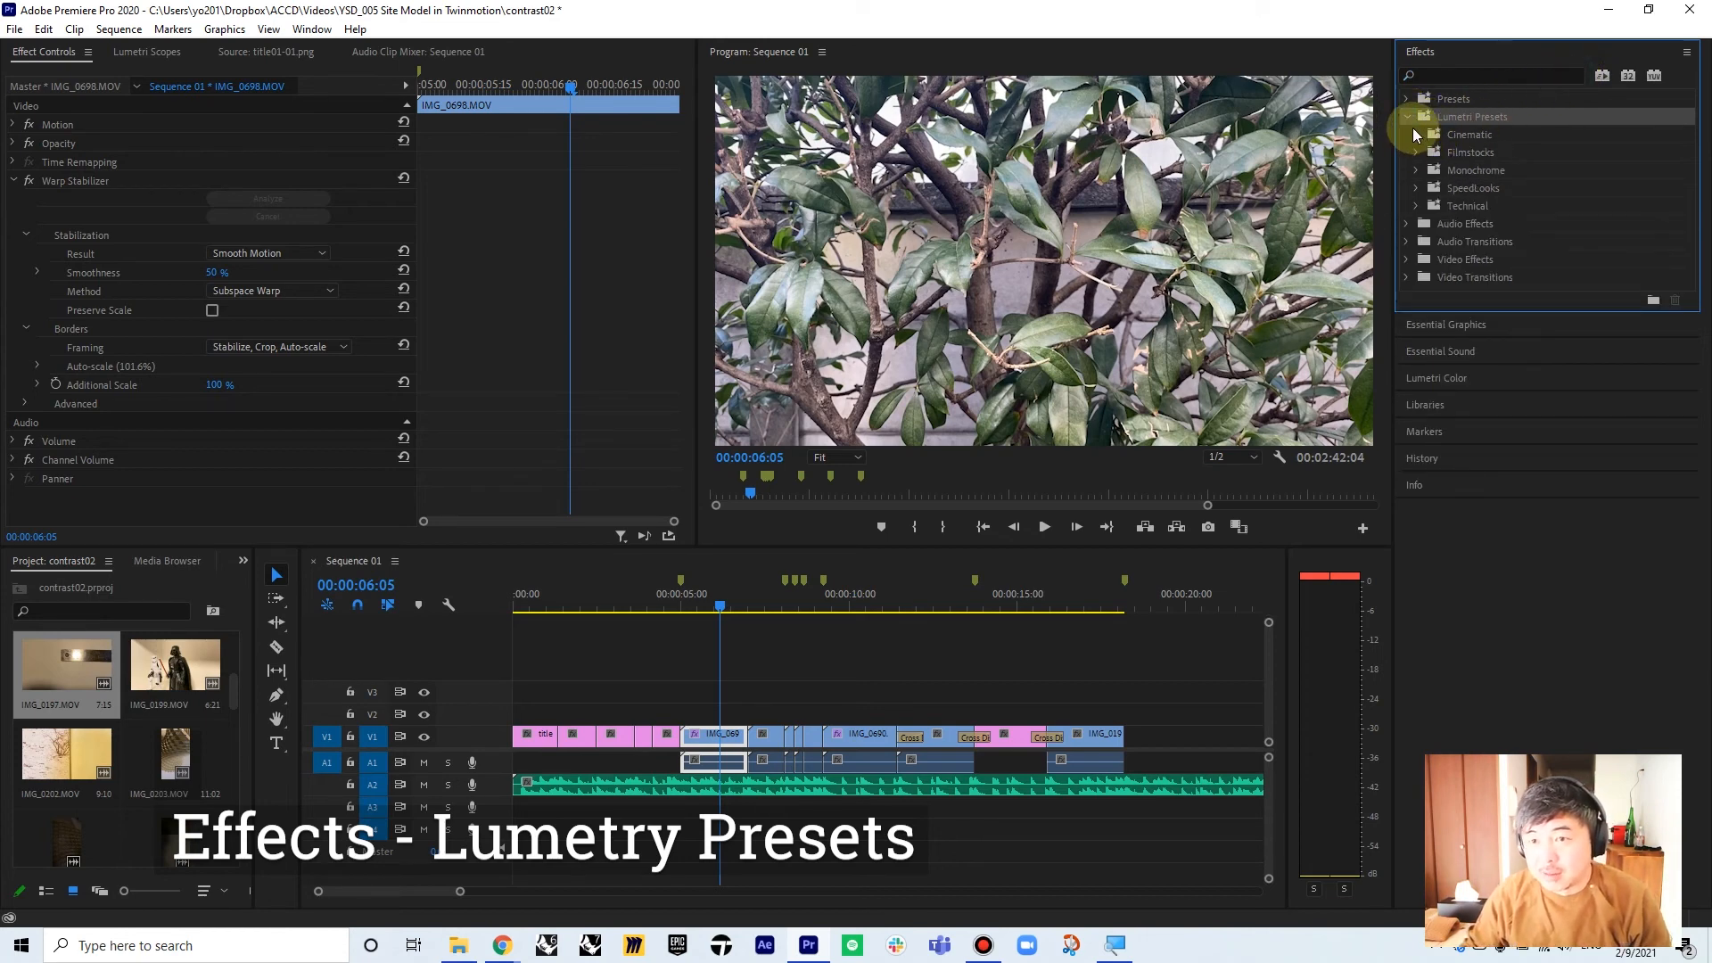
{"action": "left_click", "coordinate": [1416, 133]}
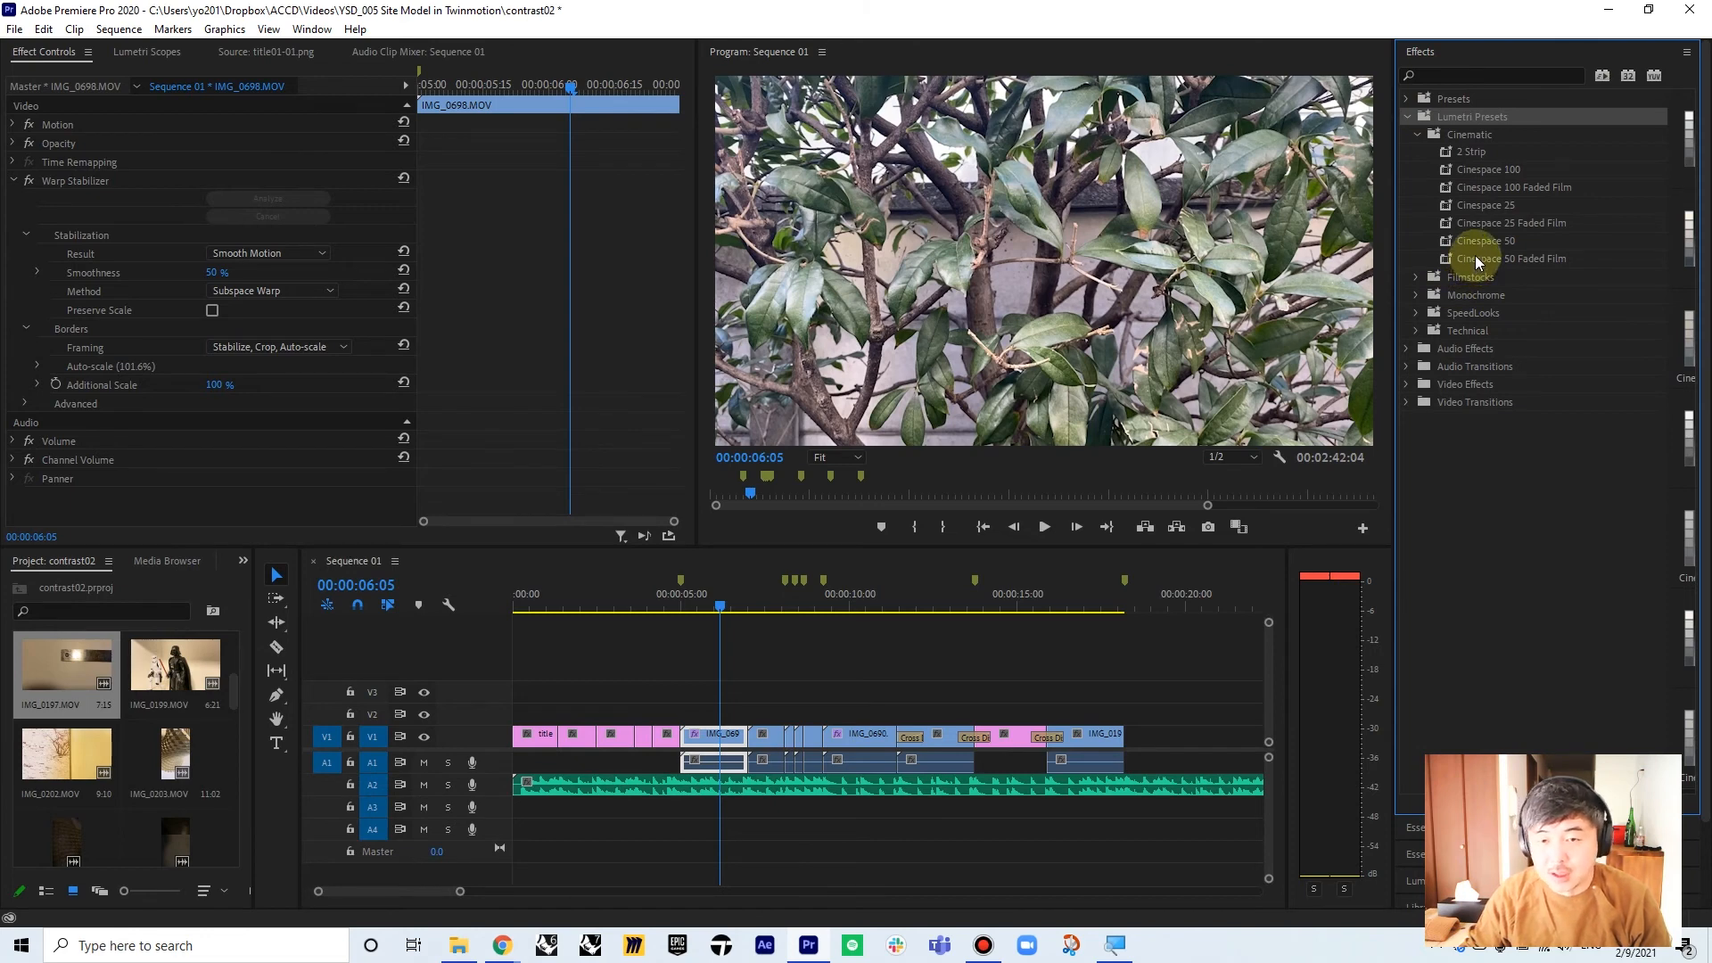
- Try the Cinespace 50 Faded Film and Cinespace 50 presets separately on the foliage clip, and Cinespace 50 on the IMG_0696.MOV clip
{"action": "left_click_drag", "start_coordinate": [1475, 257], "coordinate": [729, 734]}
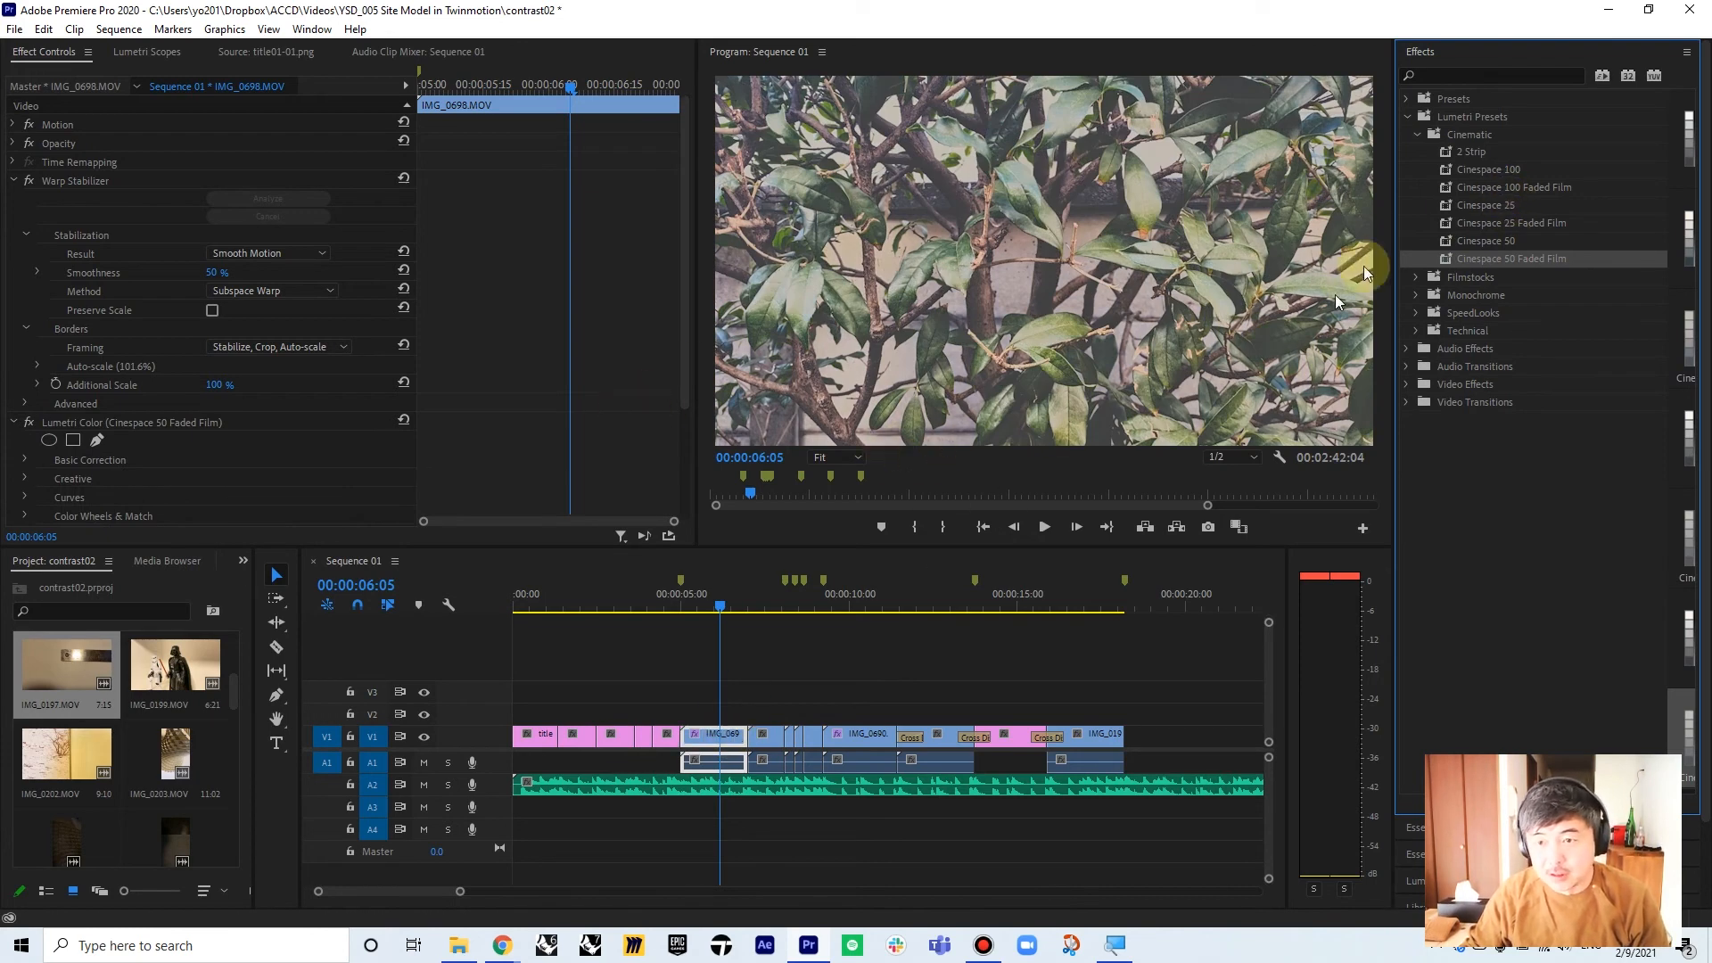
{"action": "key", "text": "ctrl+z"}
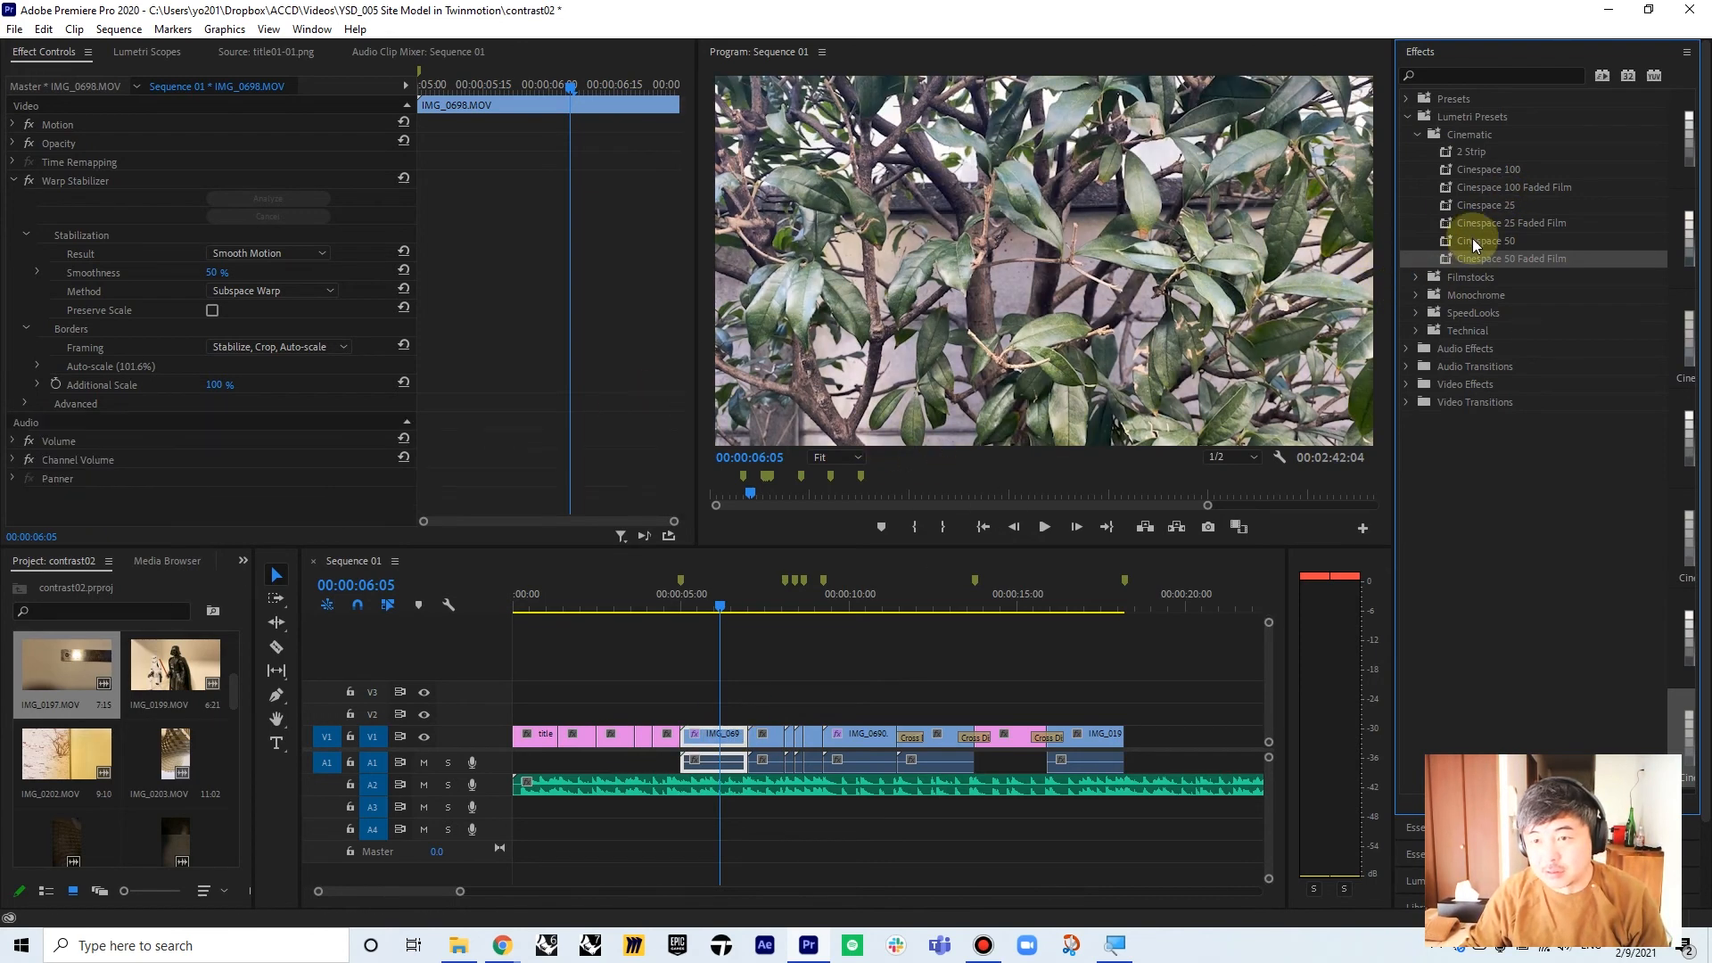
{"action": "left_click_drag", "start_coordinate": [1473, 238], "coordinate": [714, 733]}
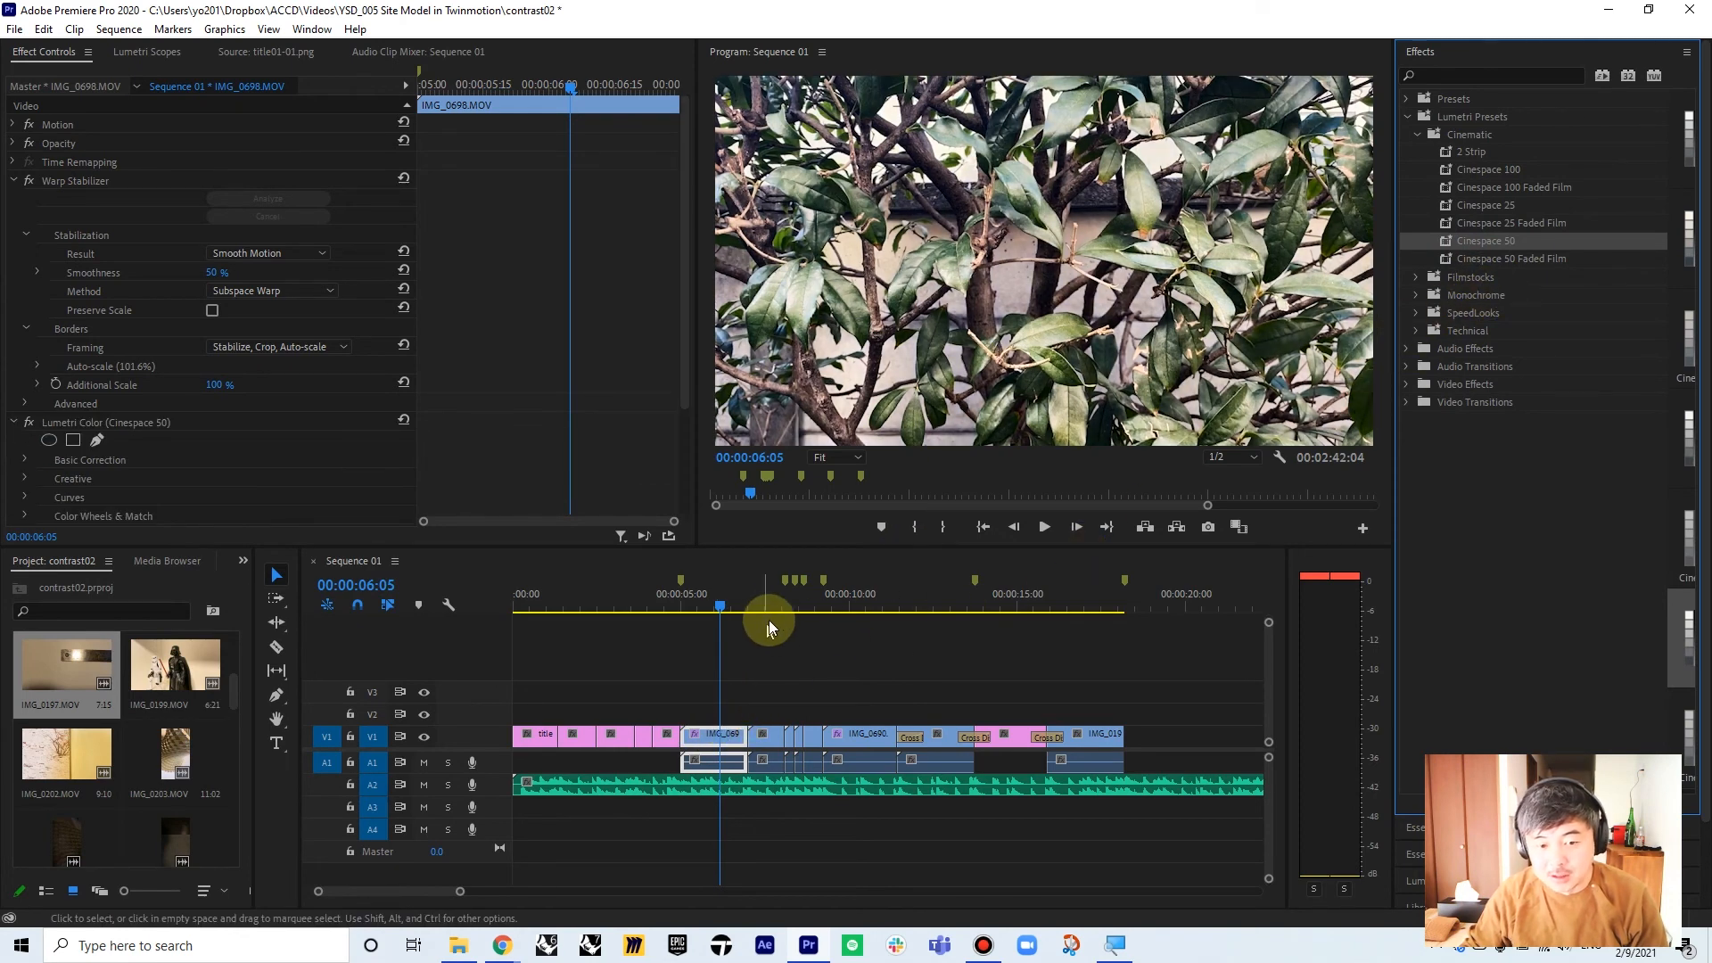
{"action": "left_click_drag", "start_coordinate": [746, 599], "coordinate": [784, 607]}
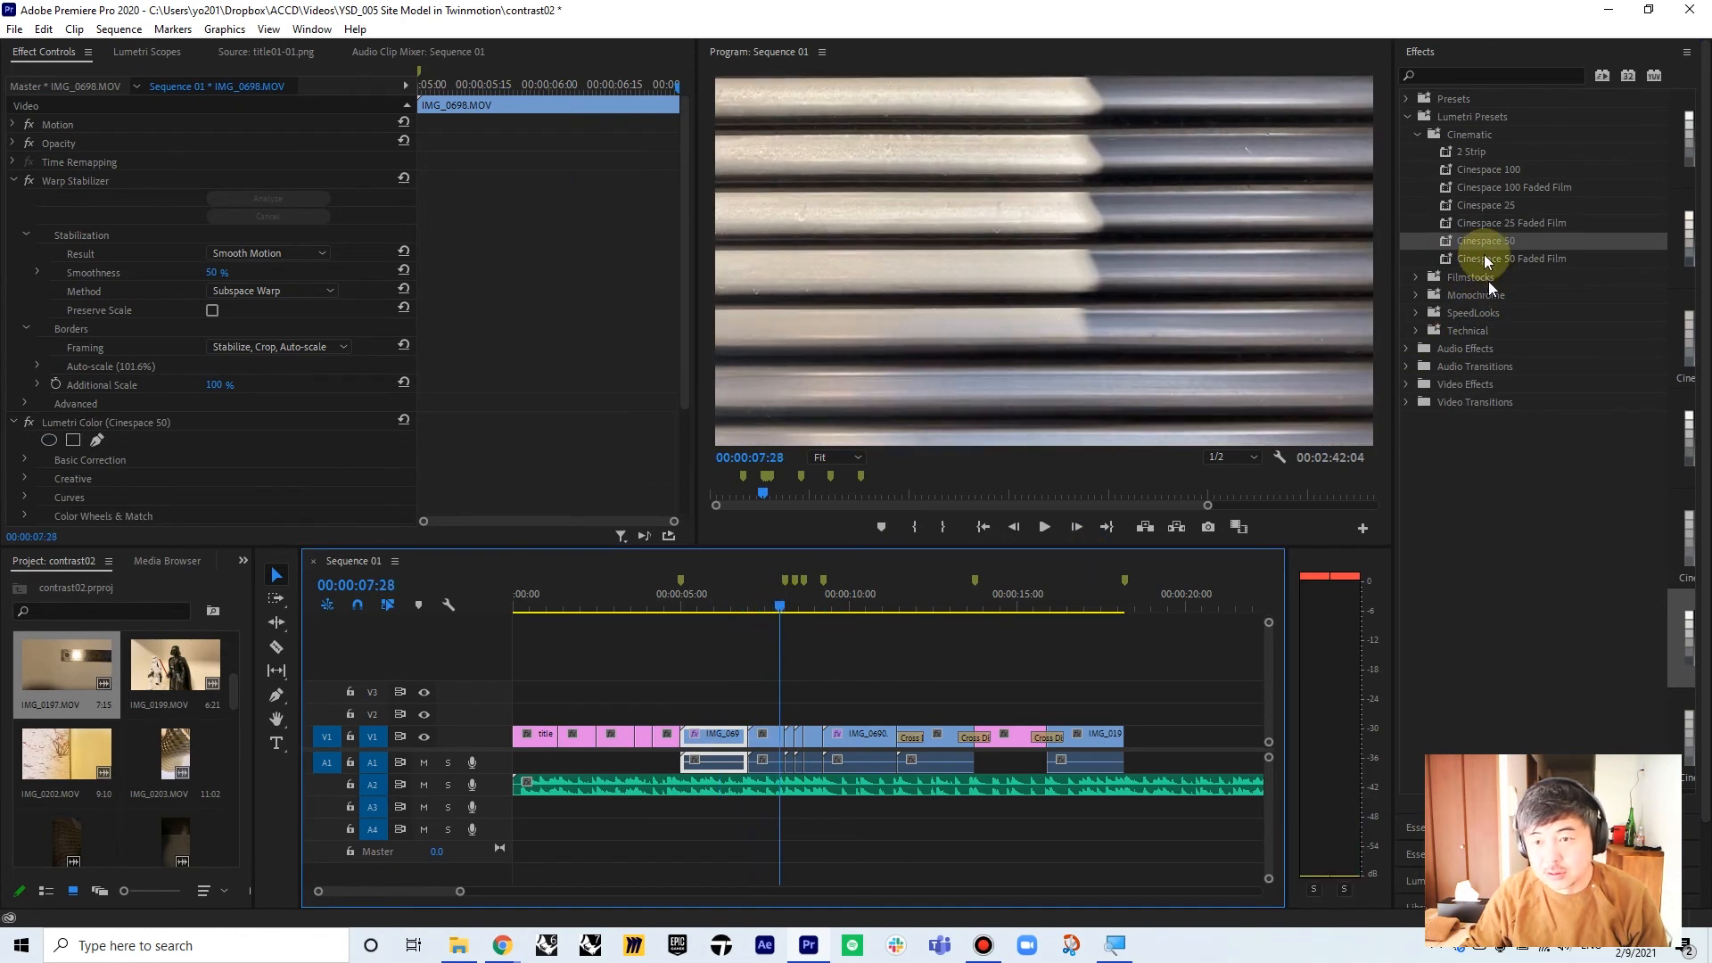
{"action": "left_click_drag", "start_coordinate": [1480, 240], "coordinate": [767, 733]}
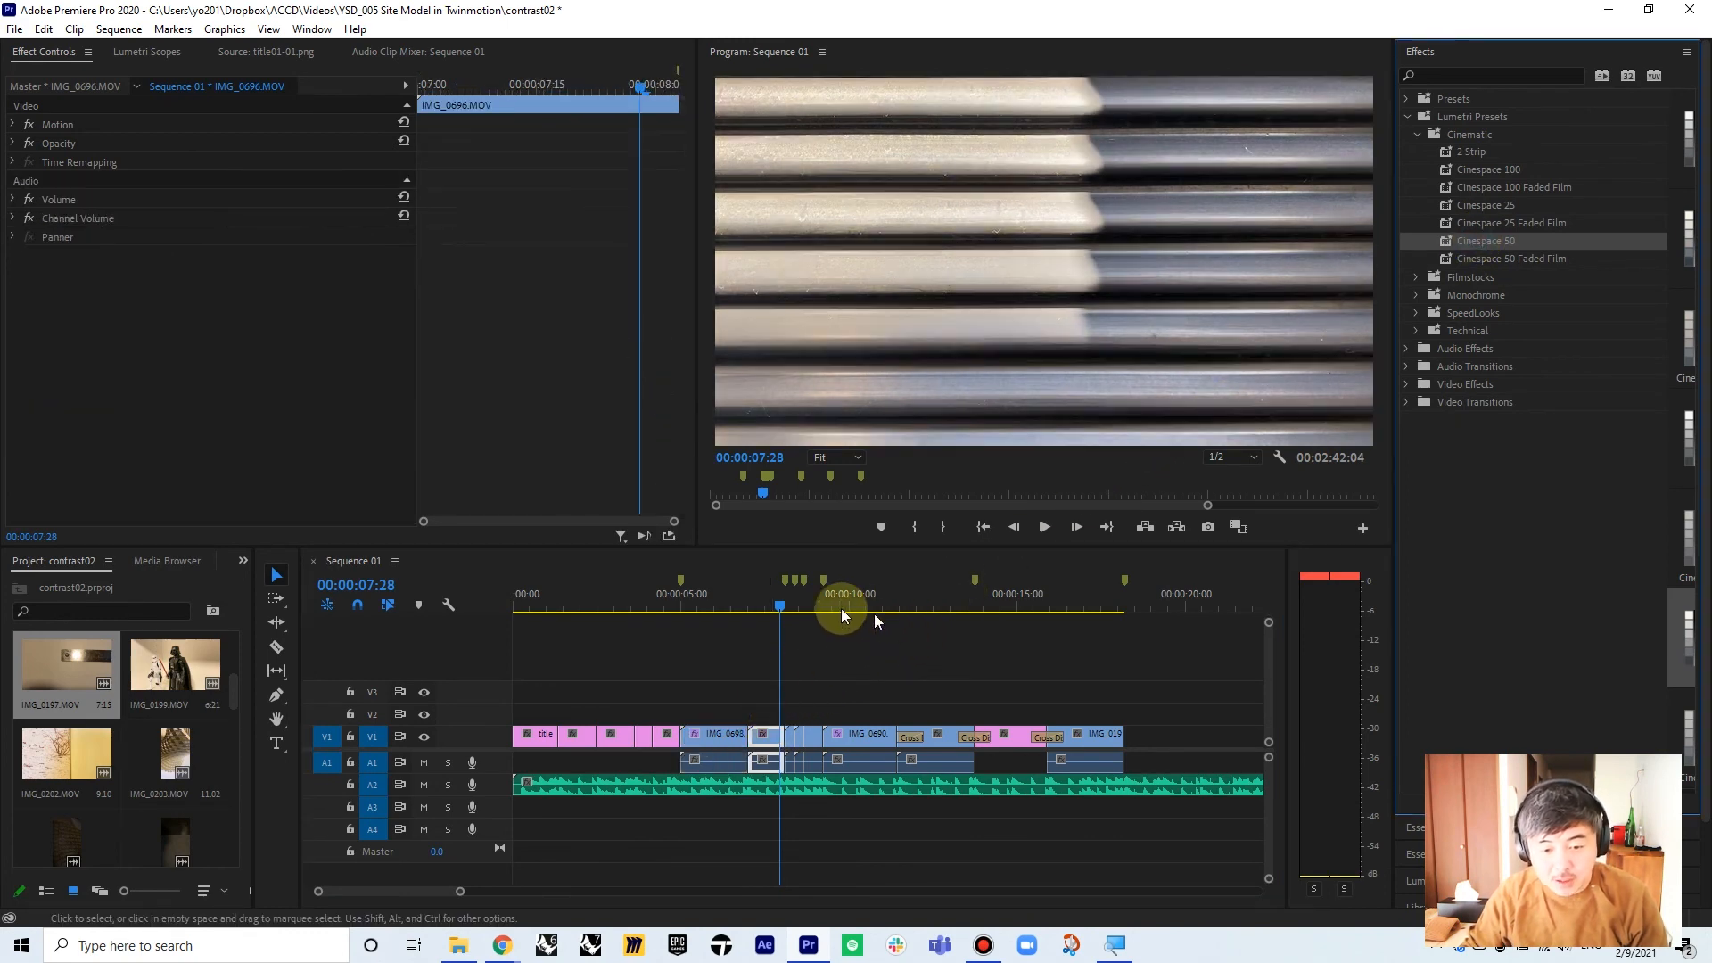
{"action": "left_click", "coordinate": [717, 727]}
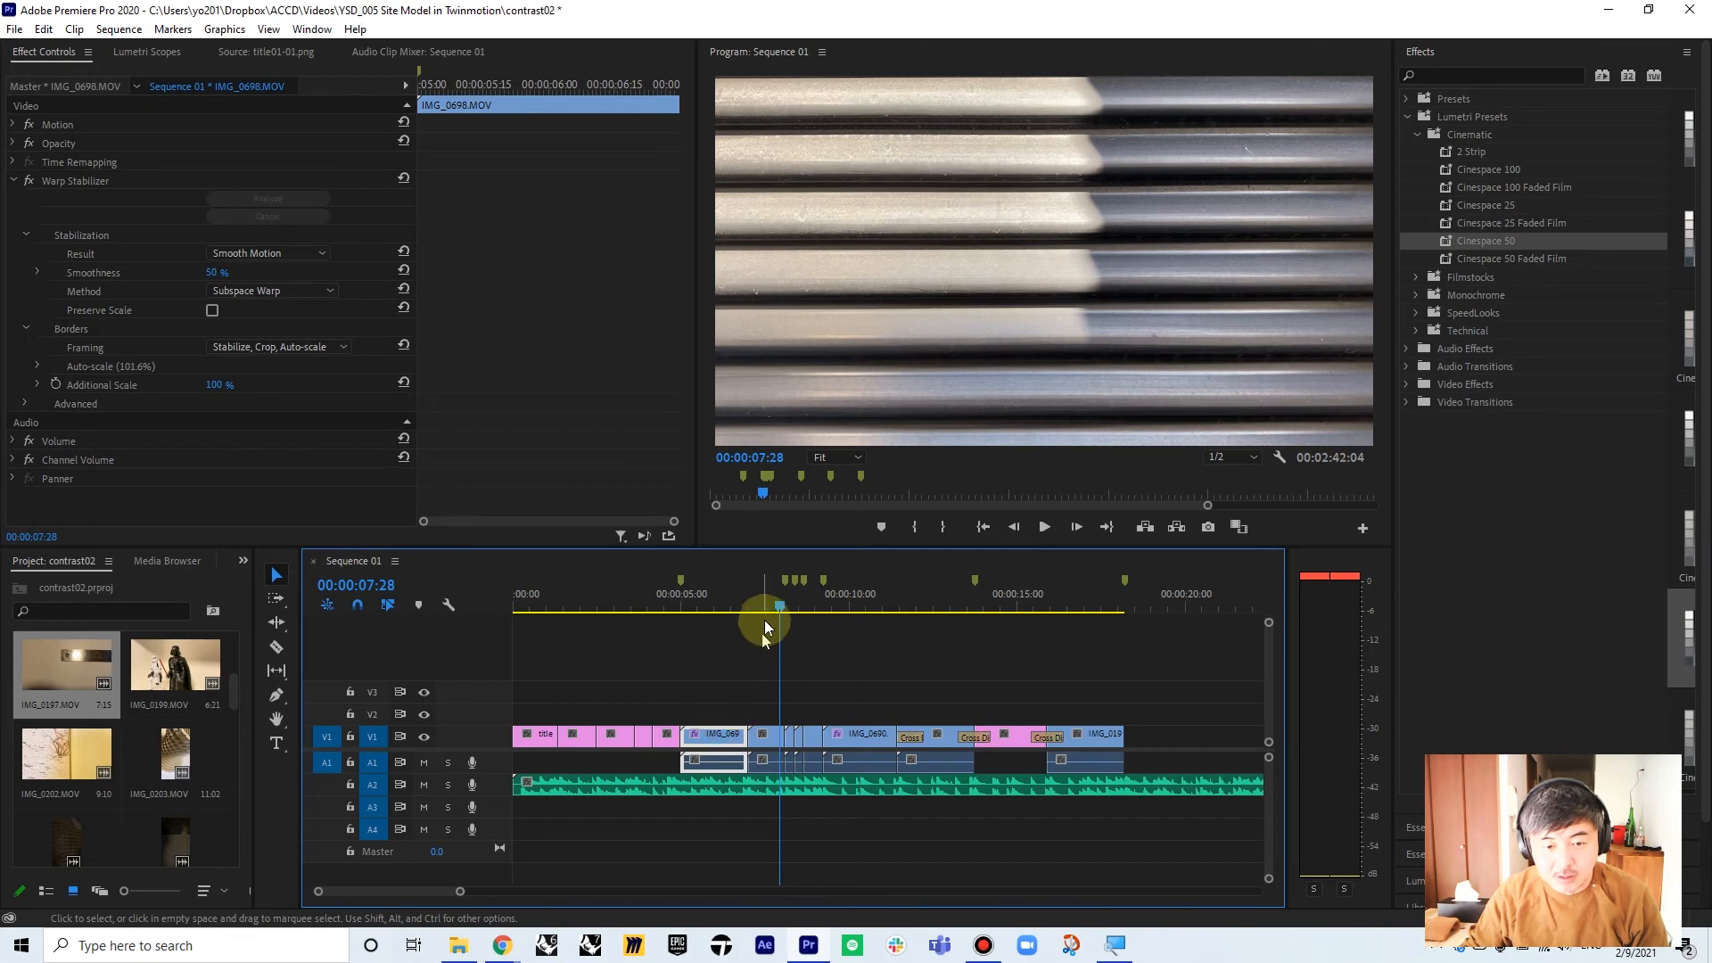
{"action": "left_click_drag", "start_coordinate": [764, 616], "coordinate": [704, 599]}
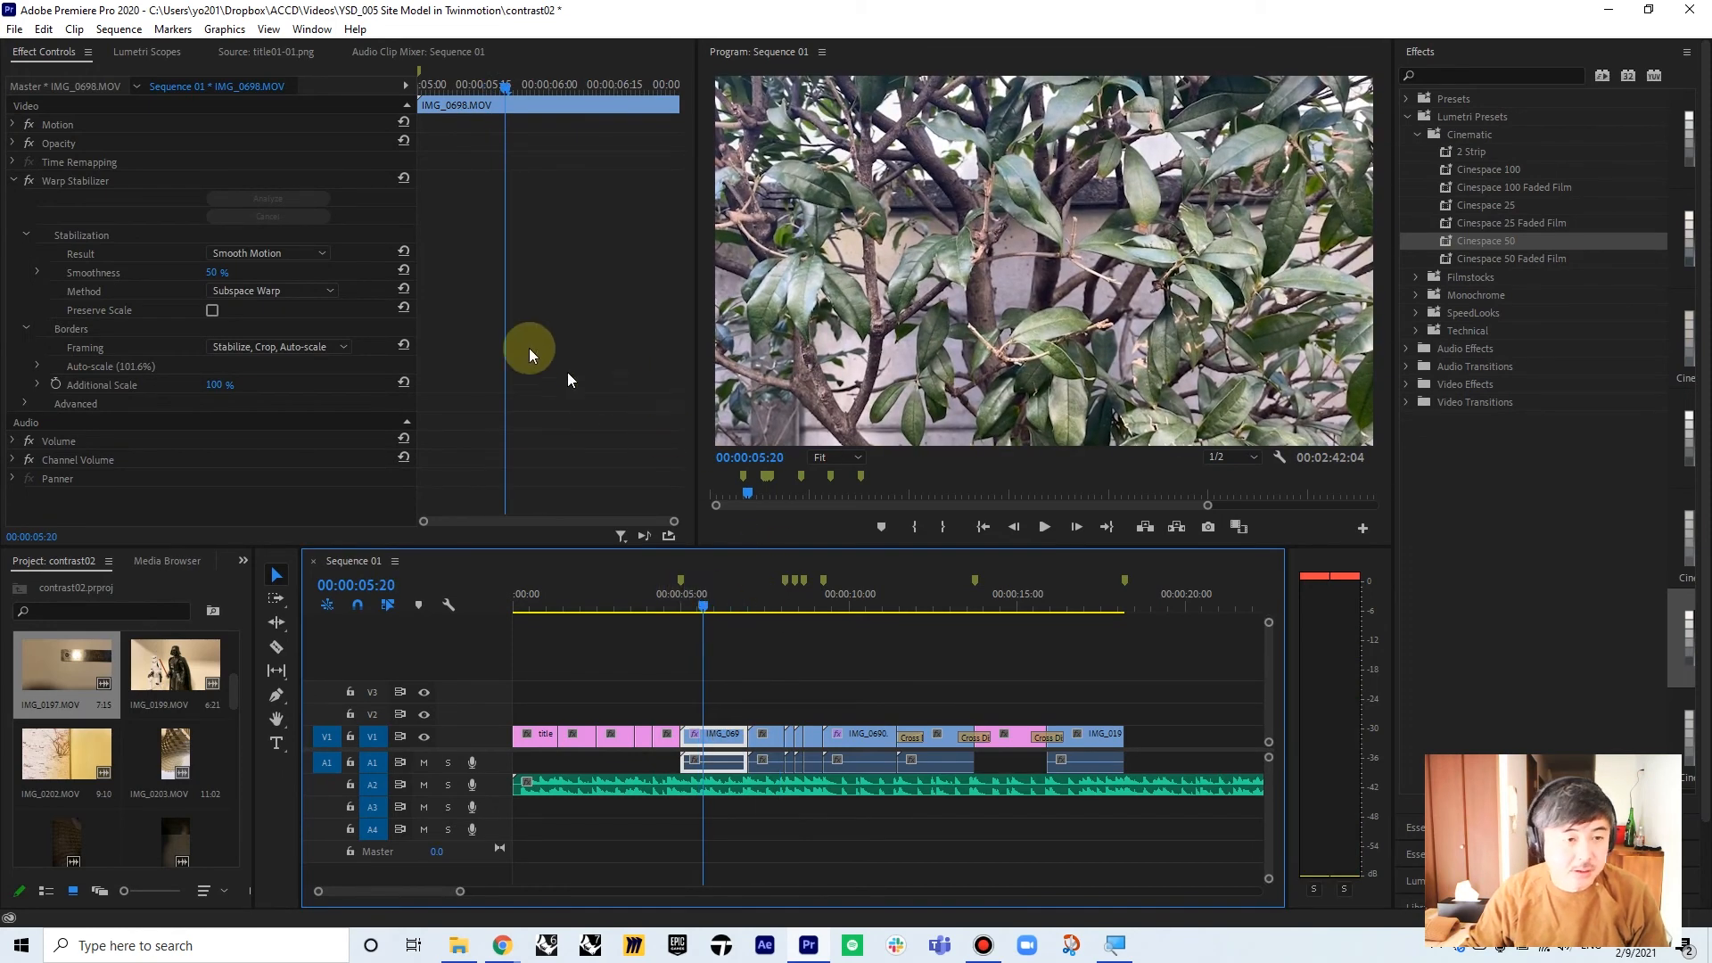
- Create a Black Video item and place it on V2, spanning from the start of the foliage clip to the end of the last V1 clip
{"action": "left_click", "coordinate": [16, 31]}
{"action": "mouse_move", "coordinate": [35, 51]}
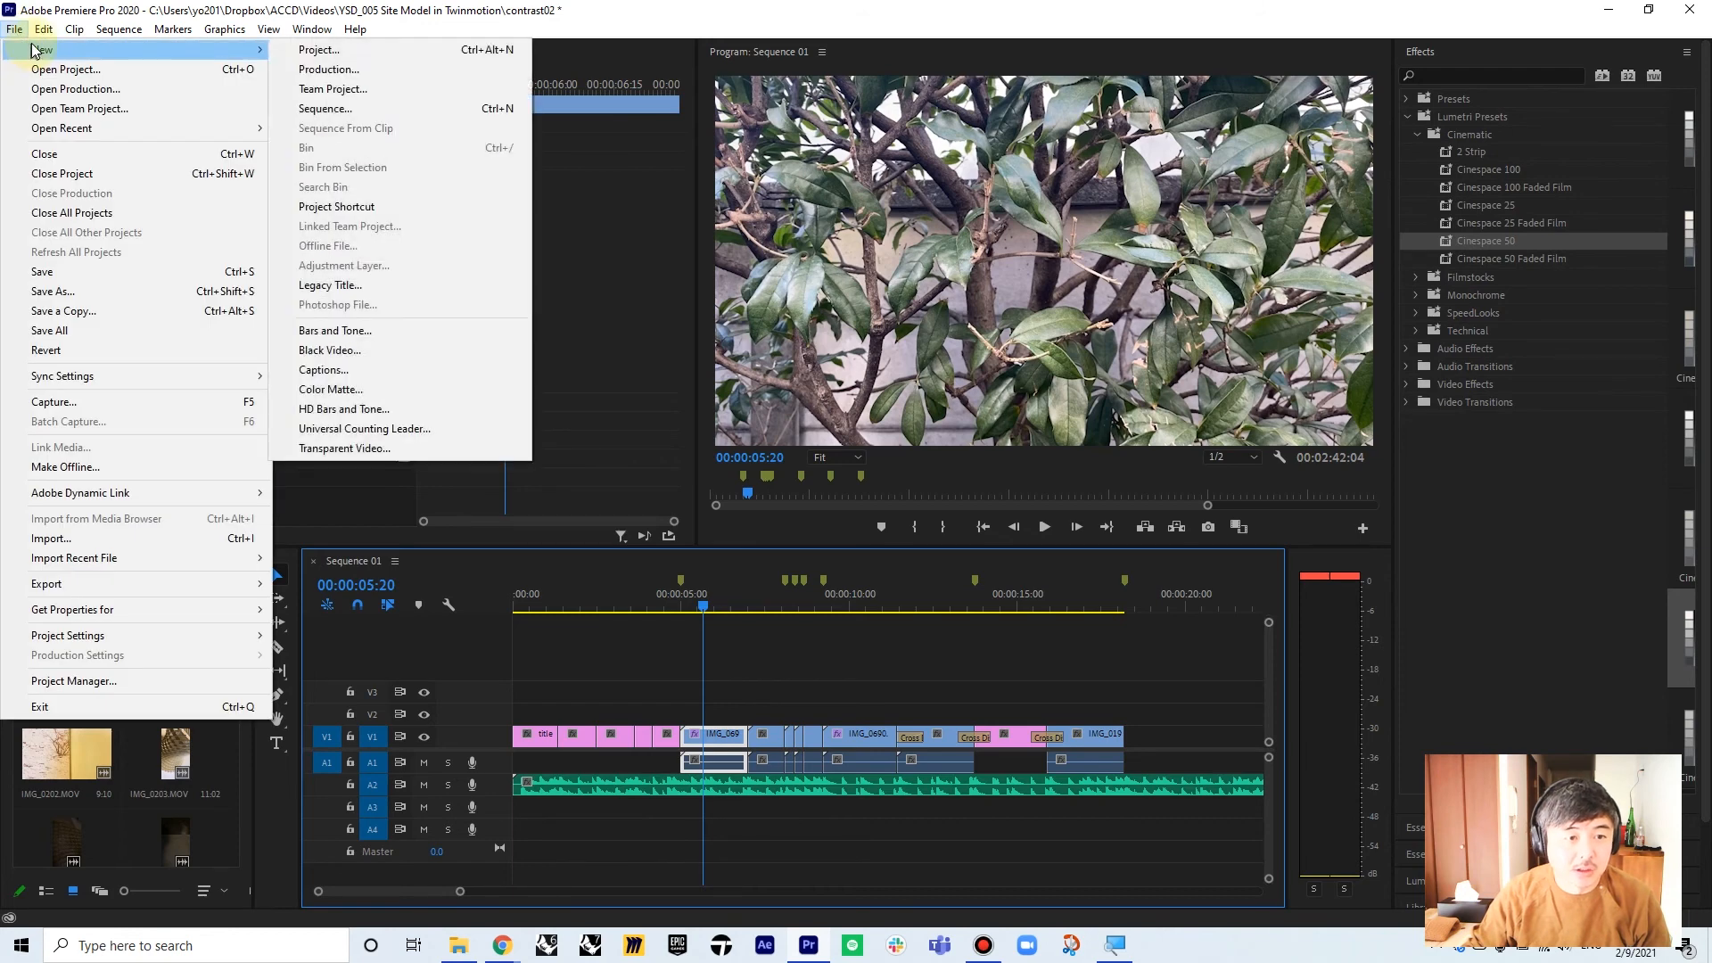
{"action": "left_click", "coordinate": [376, 353]}
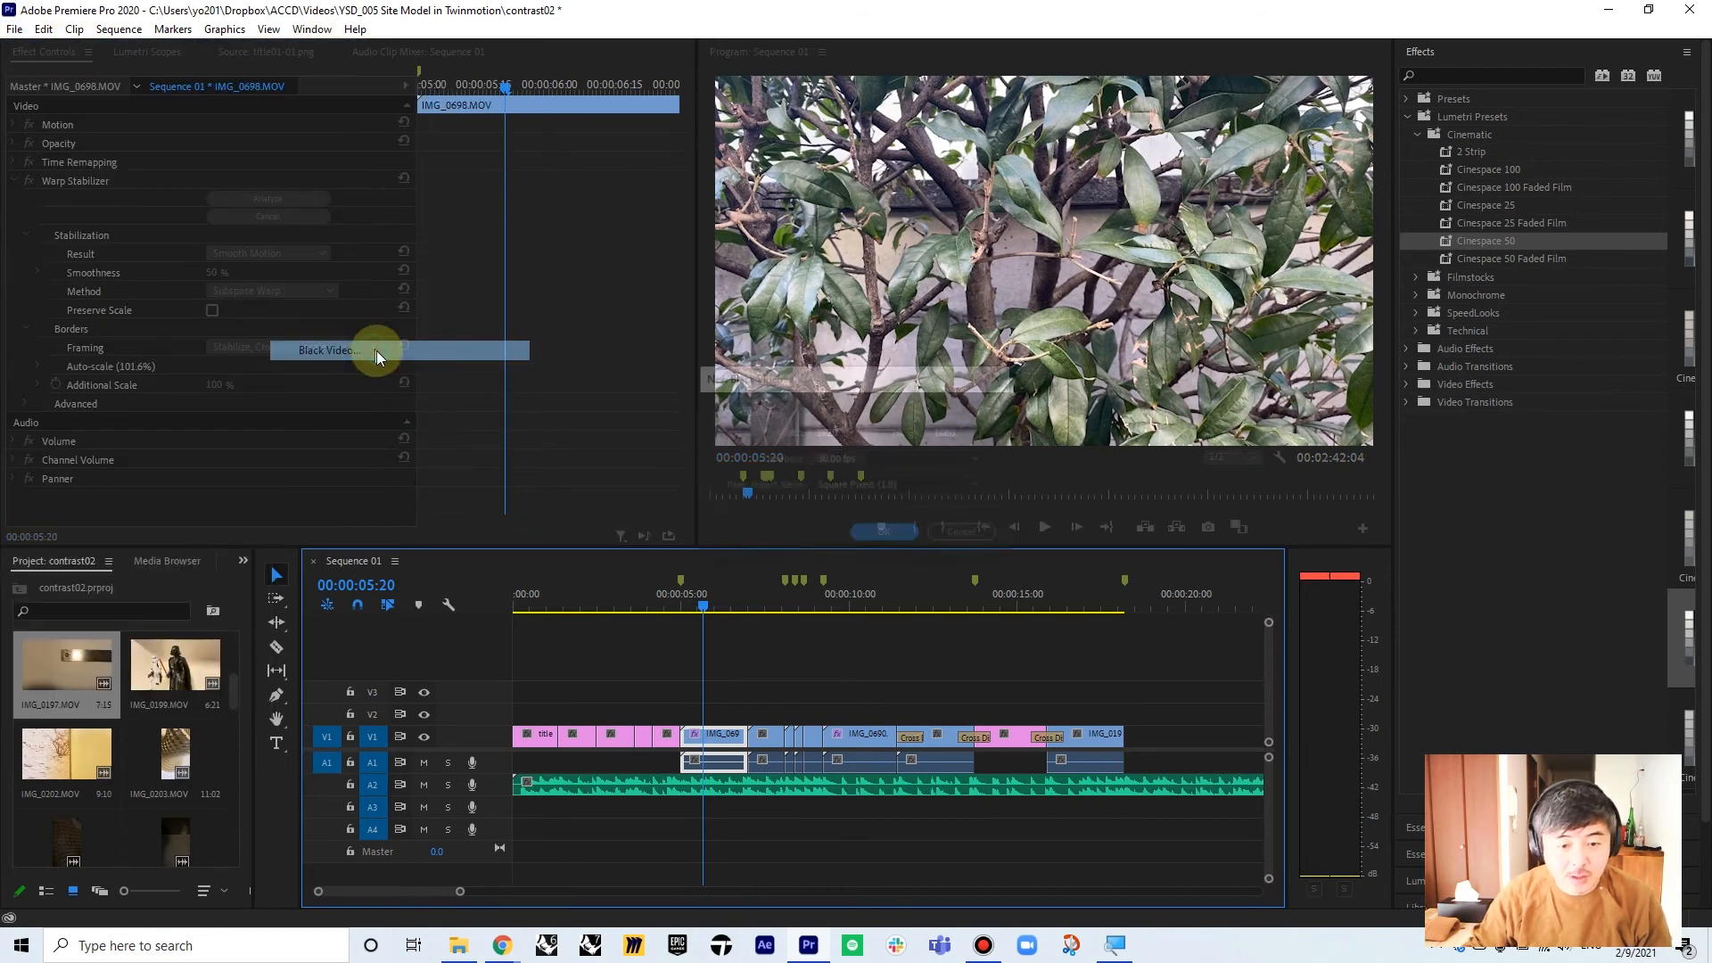
{"action": "left_click", "coordinate": [895, 542]}
{"action": "left_click_drag", "start_coordinate": [230, 819], "coordinate": [684, 713]}
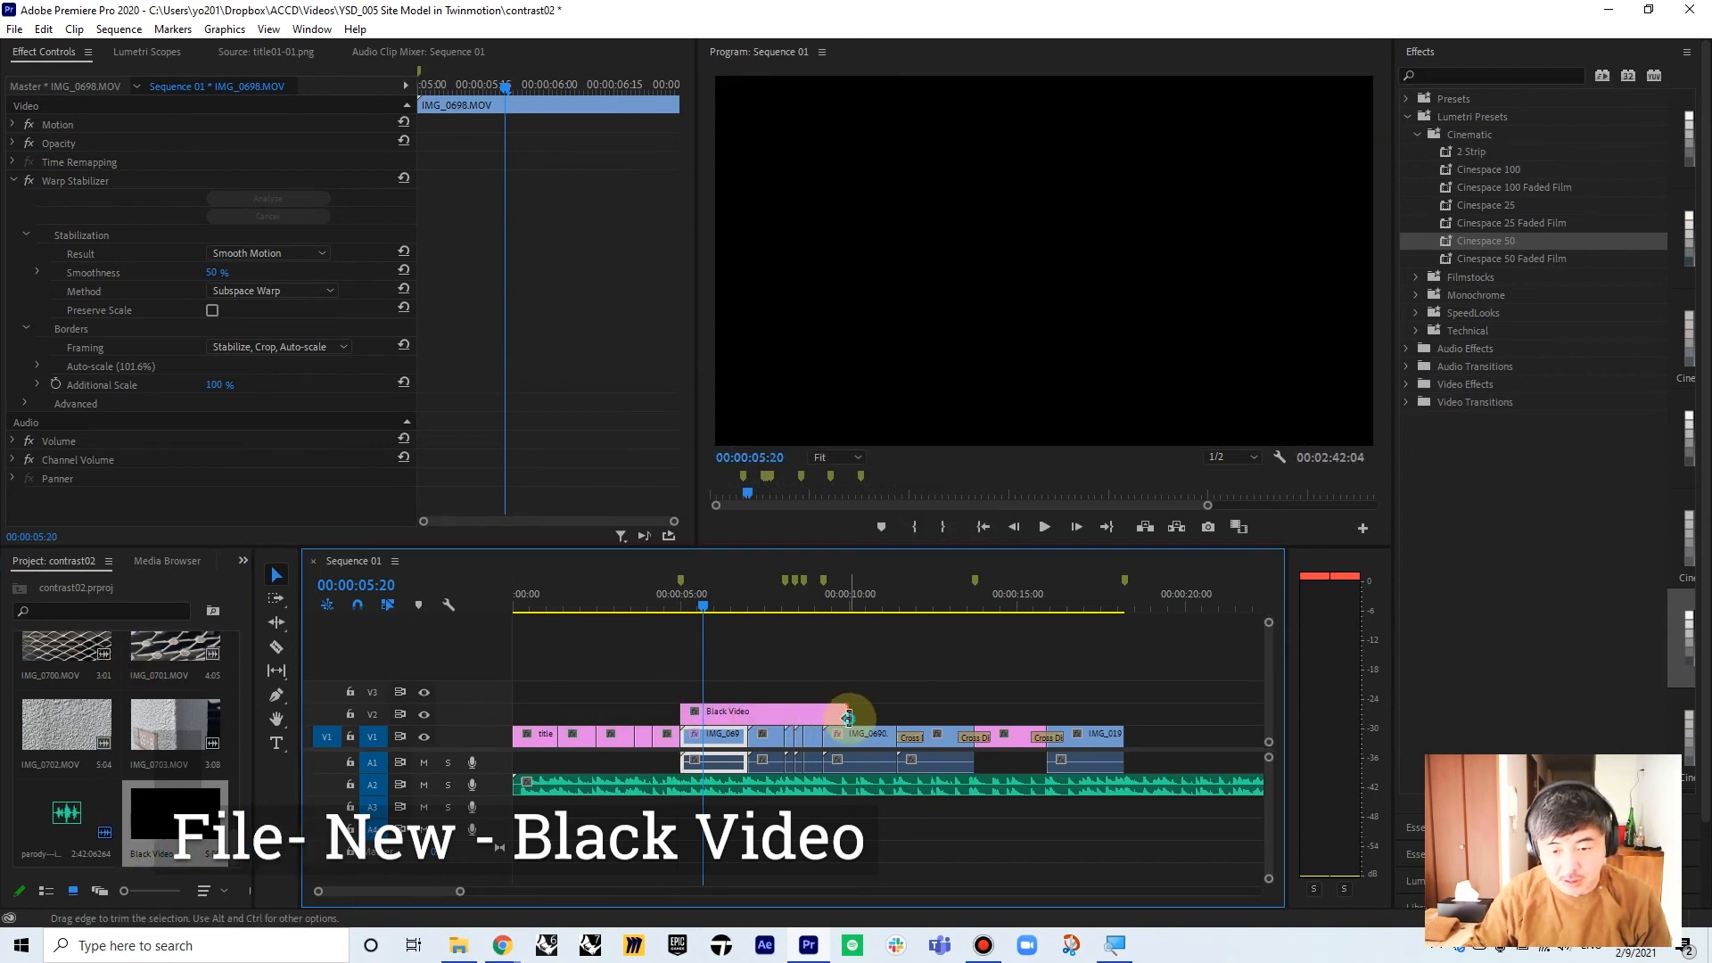
{"action": "left_click_drag", "start_coordinate": [847, 718], "coordinate": [1125, 718]}
- Turn the Black Video clip on V2 into an adjustment layer and apply the Cinespace 50 preset to it
{"action": "left_click", "coordinate": [722, 714]}
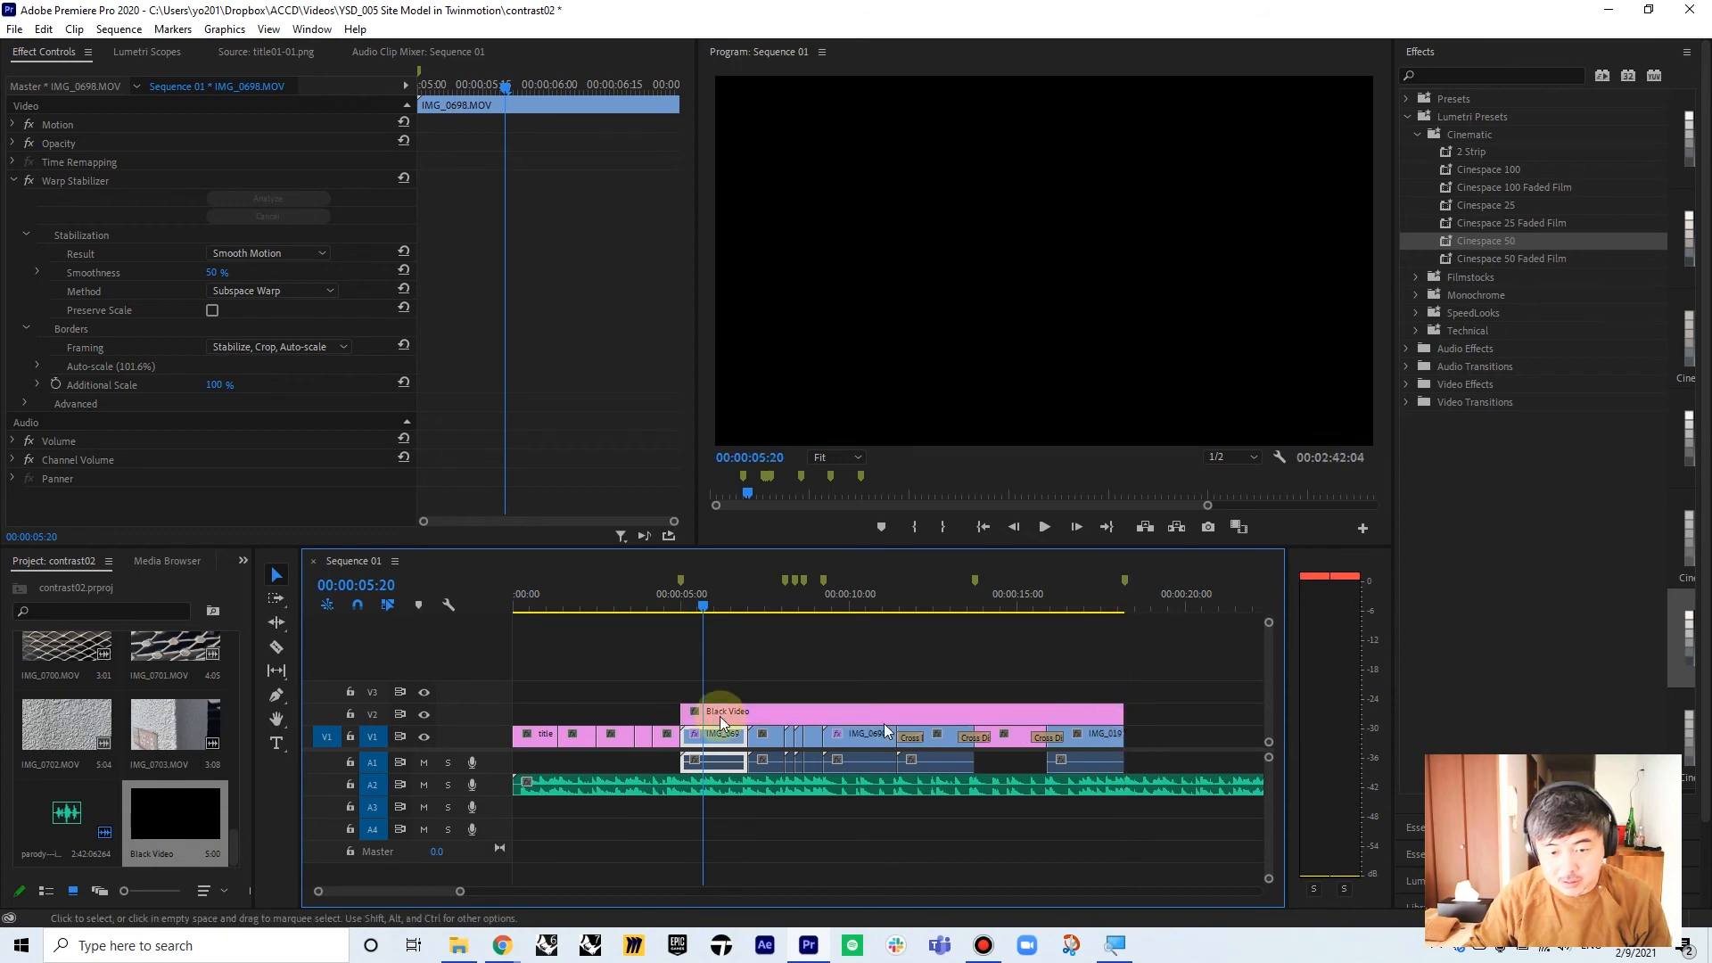
{"action": "left_click", "coordinate": [727, 711]}
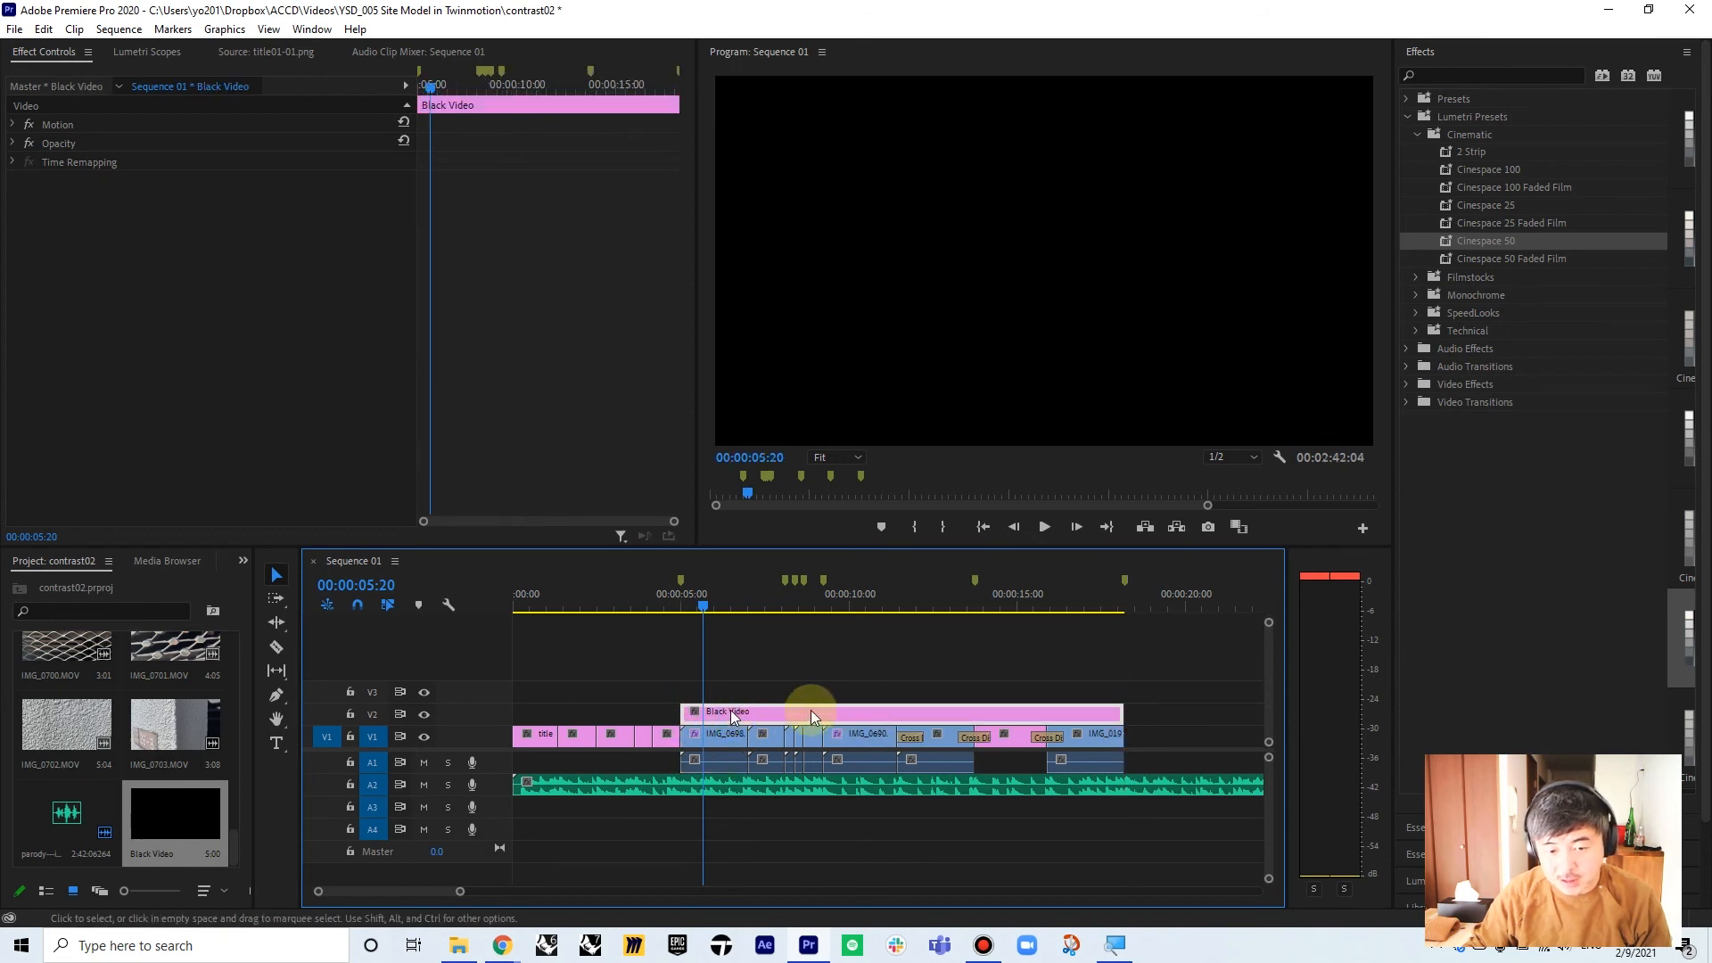
{"action": "right_click", "coordinate": [951, 710]}
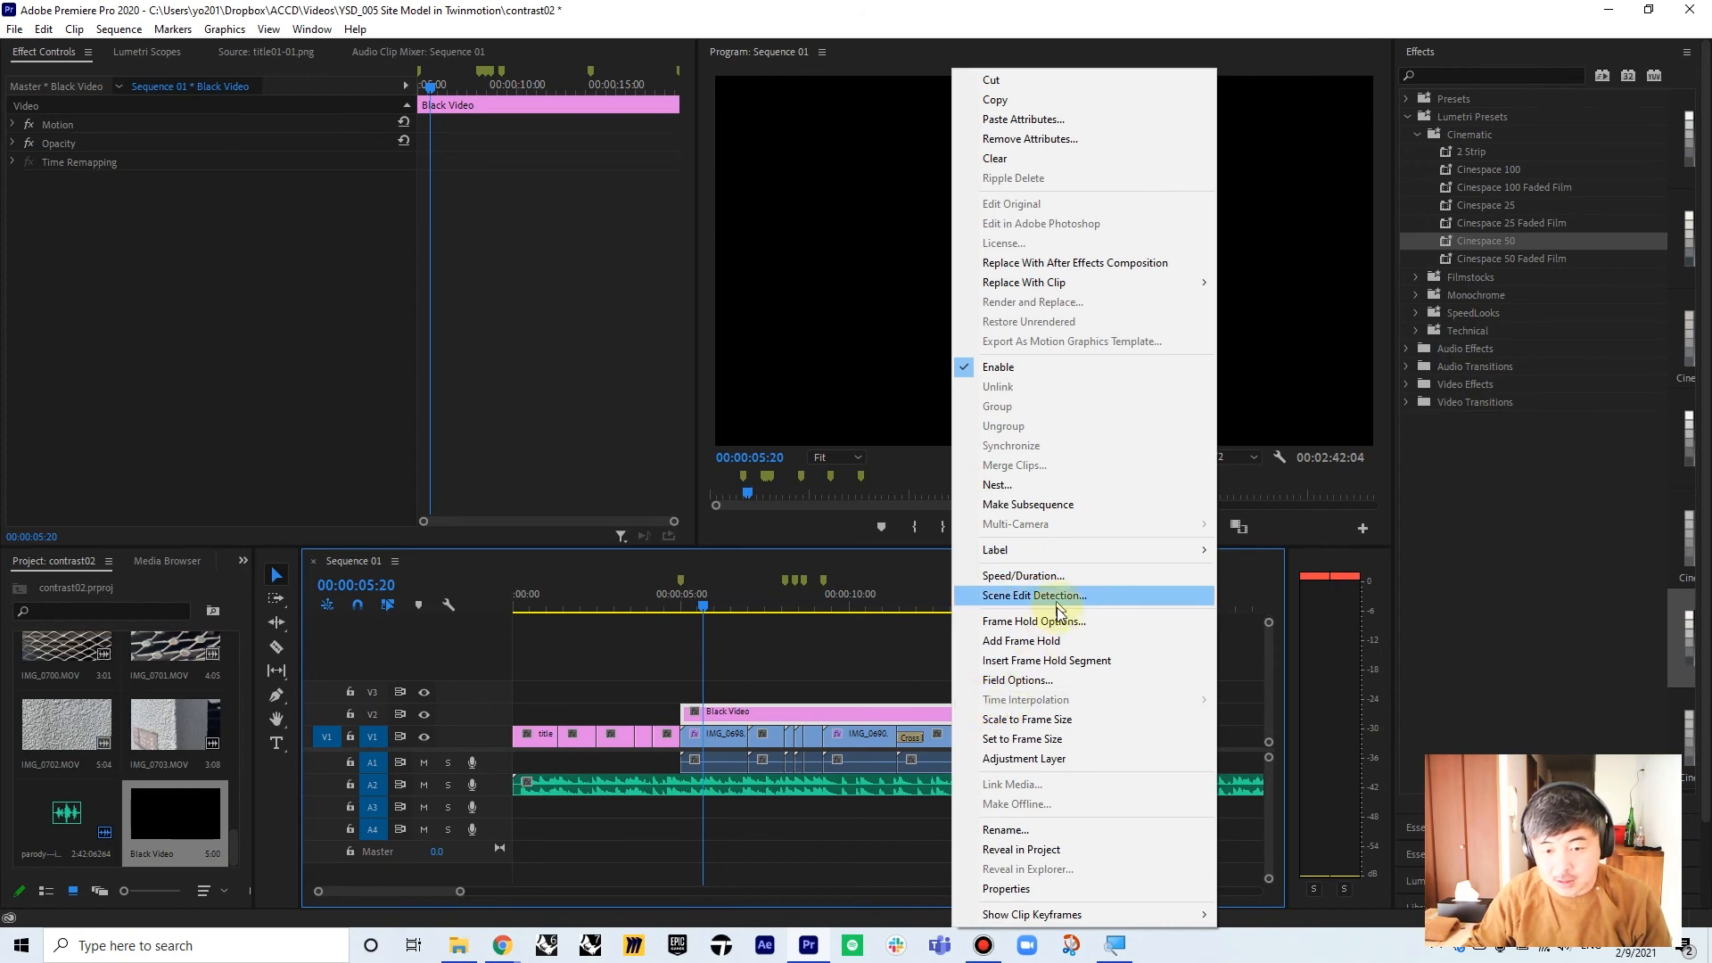
{"action": "left_click", "coordinate": [1064, 759]}
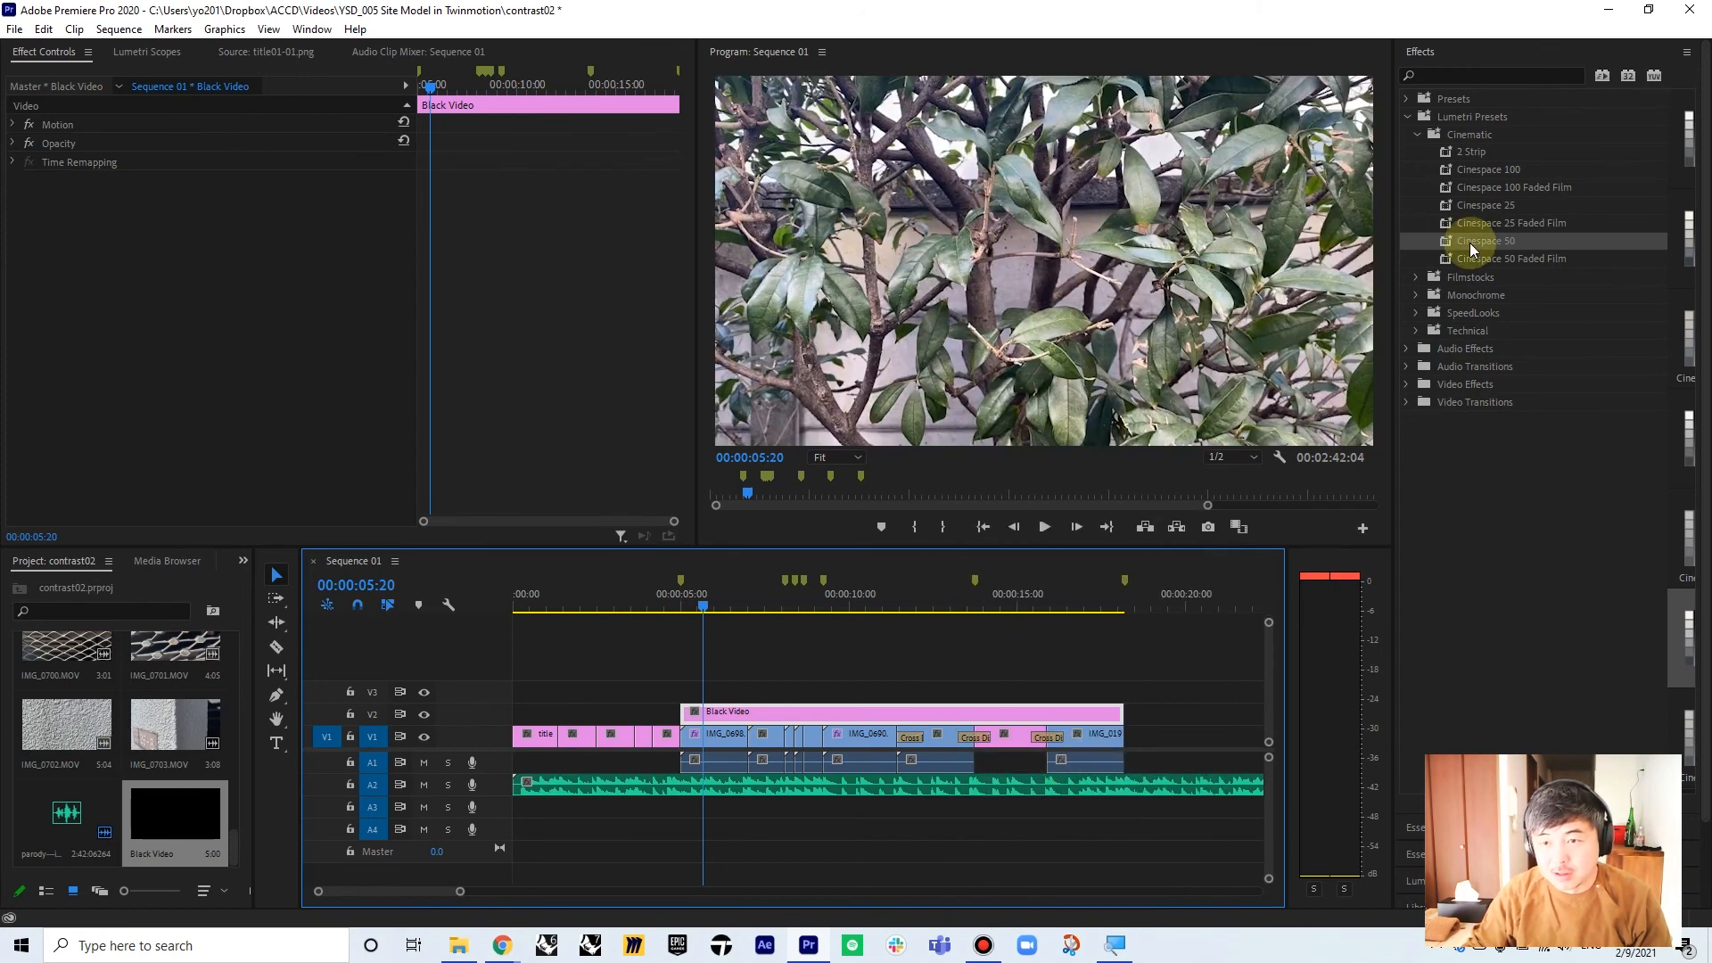
{"action": "left_click_drag", "start_coordinate": [1473, 241], "coordinate": [717, 714]}
{"action": "left_click", "coordinate": [736, 606]}
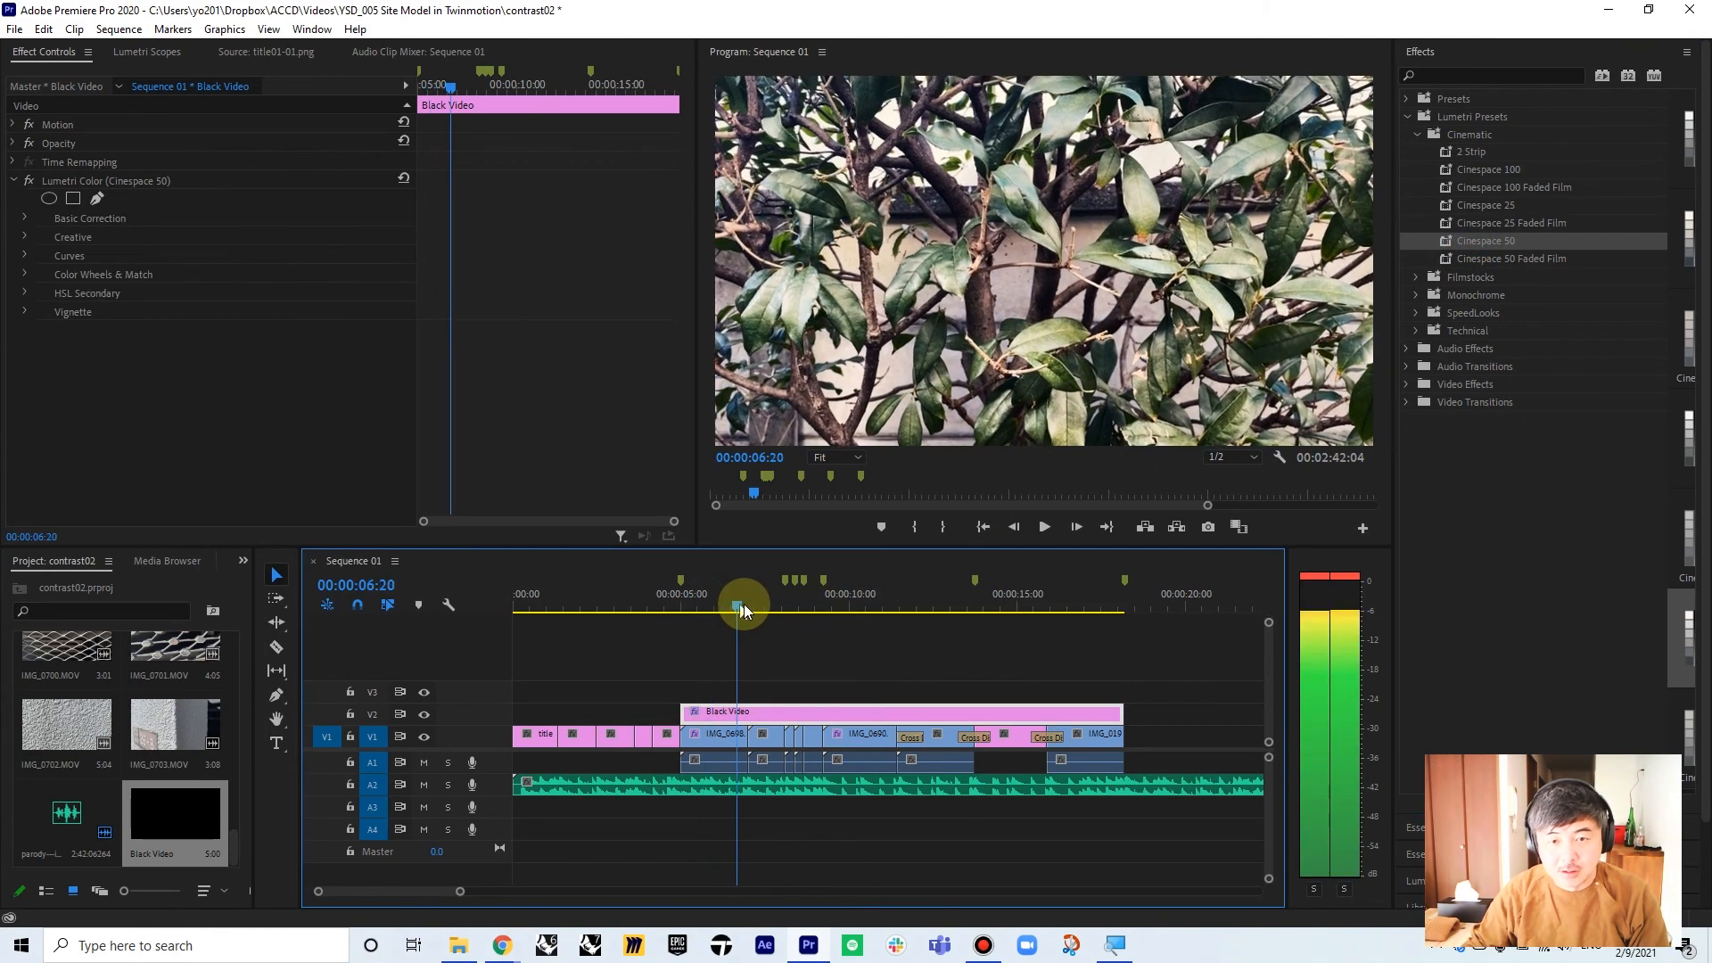
- Apply the Monochrome Punch preset to the Black Video adjustment layer on V2 and check the look on the foliage clip
{"action": "left_click_drag", "start_coordinate": [744, 608], "coordinate": [970, 624]}
{"action": "double_click", "coordinate": [1466, 295]}
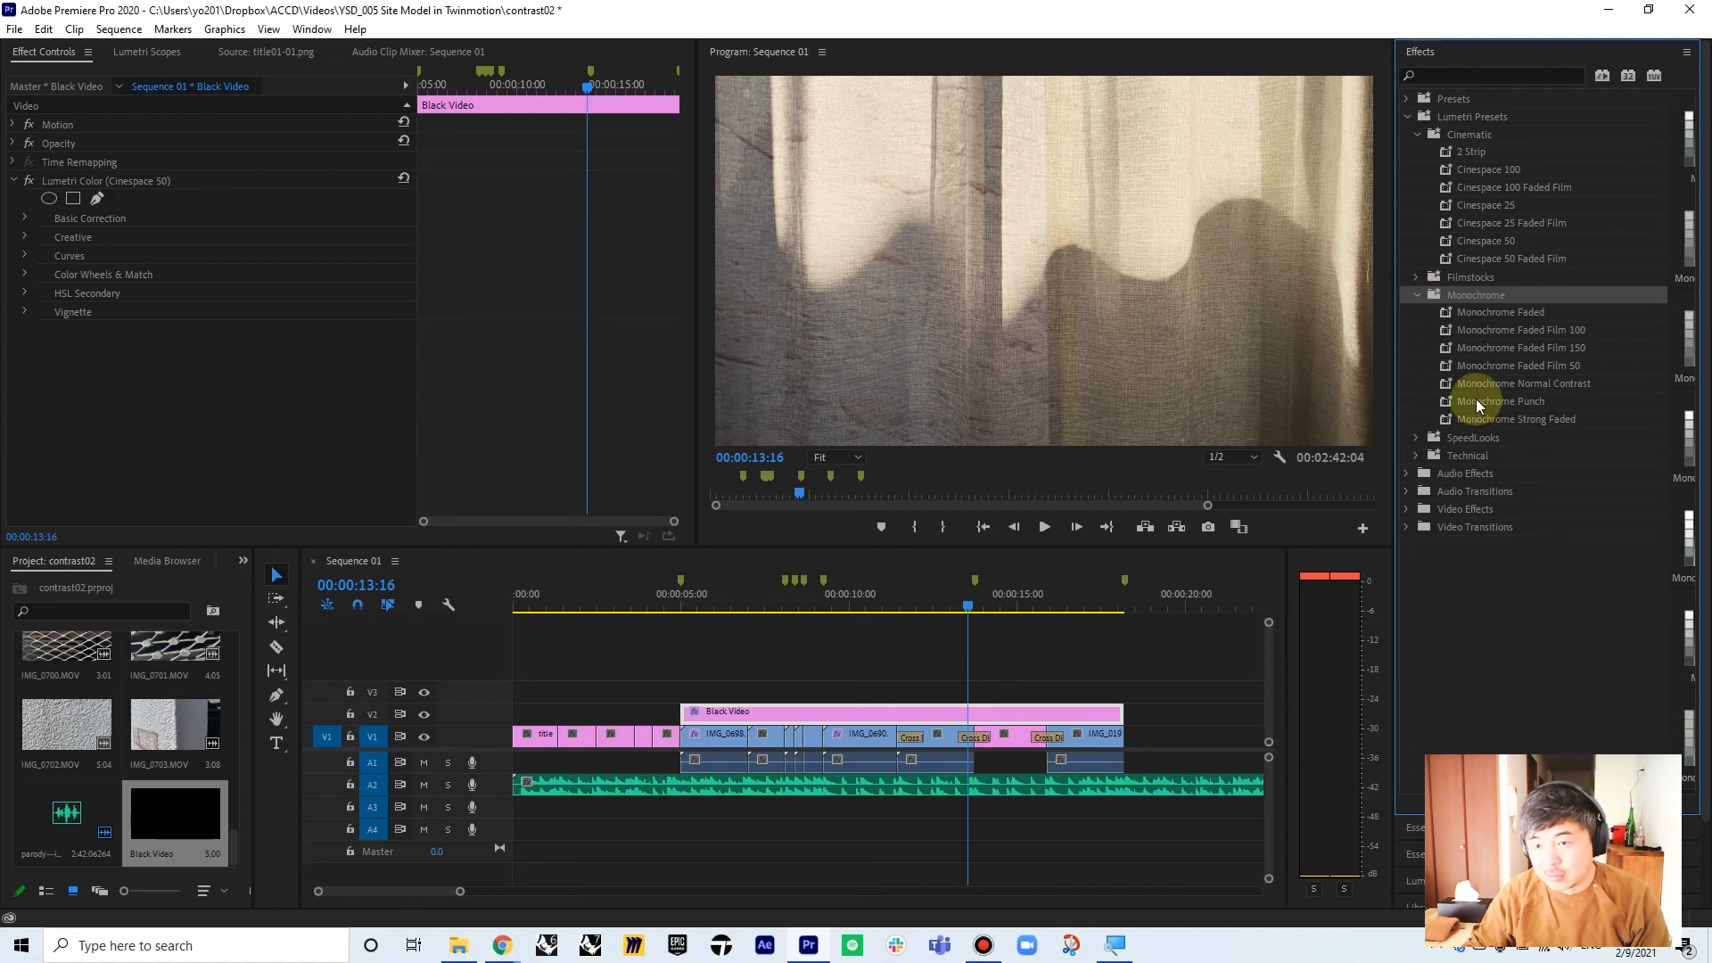
{"action": "left_click_drag", "start_coordinate": [1476, 401], "coordinate": [797, 714]}
{"action": "left_click_drag", "start_coordinate": [958, 600], "coordinate": [704, 597]}
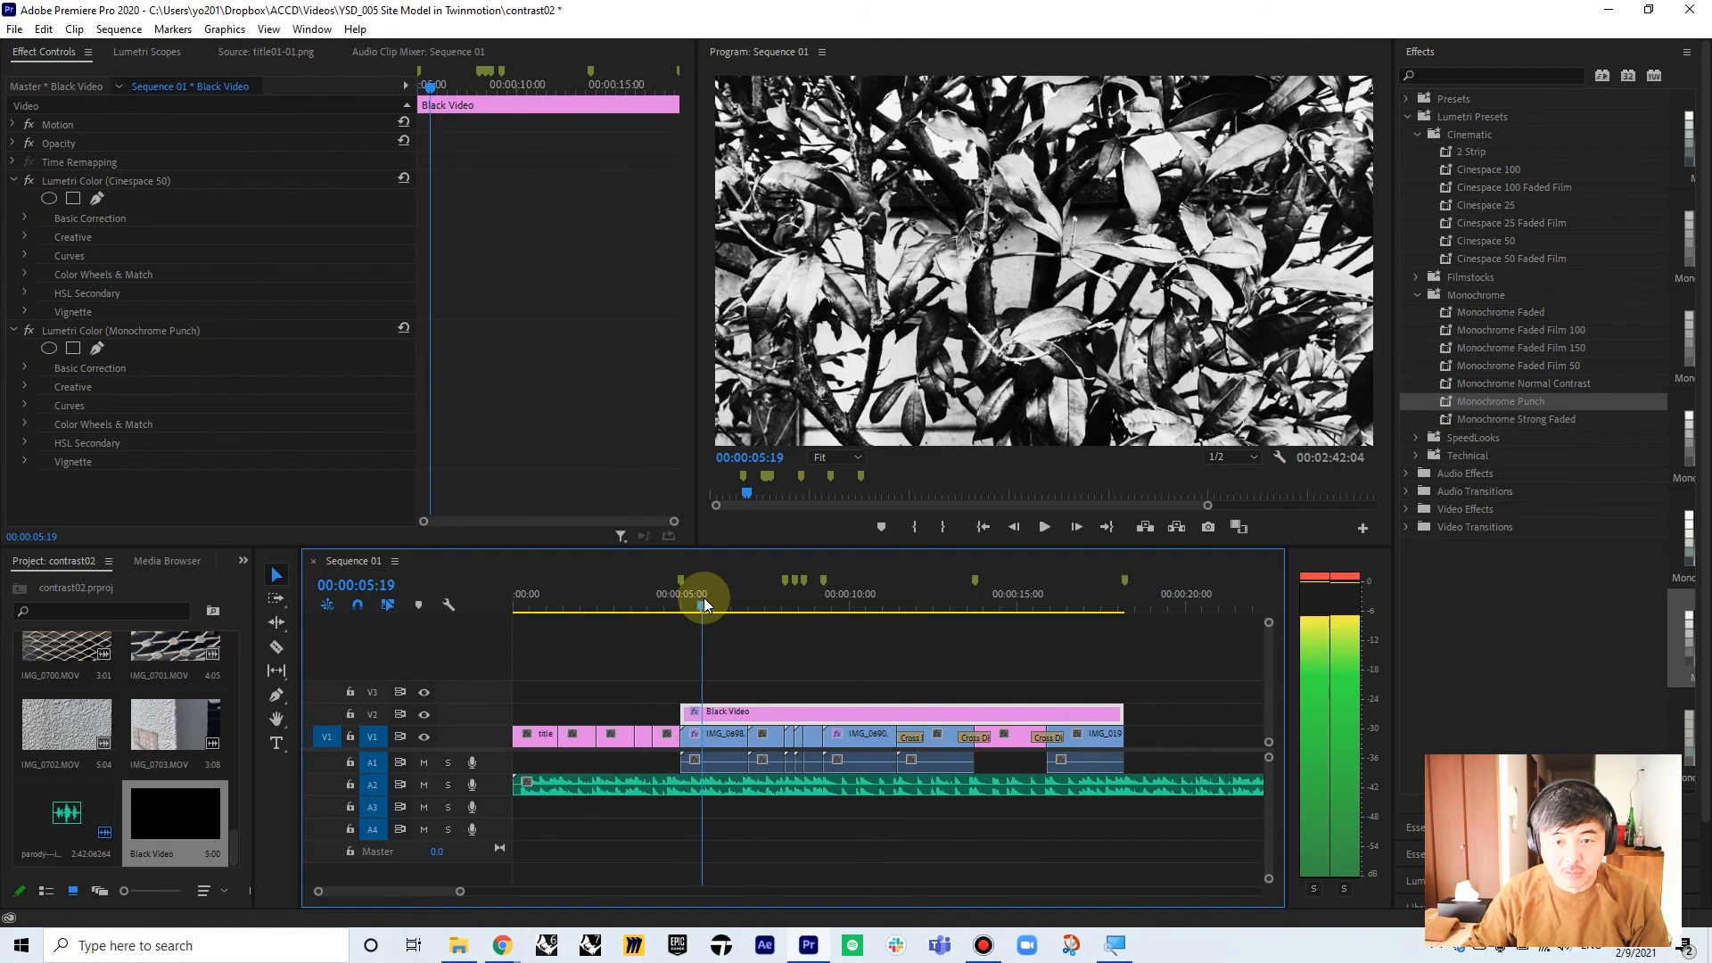
- Compare the adjustment layer's two Lumetri effects by toggling them, keeping Cinespace 50 enabled and Monochrome Punch disabled
{"action": "left_click", "coordinate": [27, 181]}
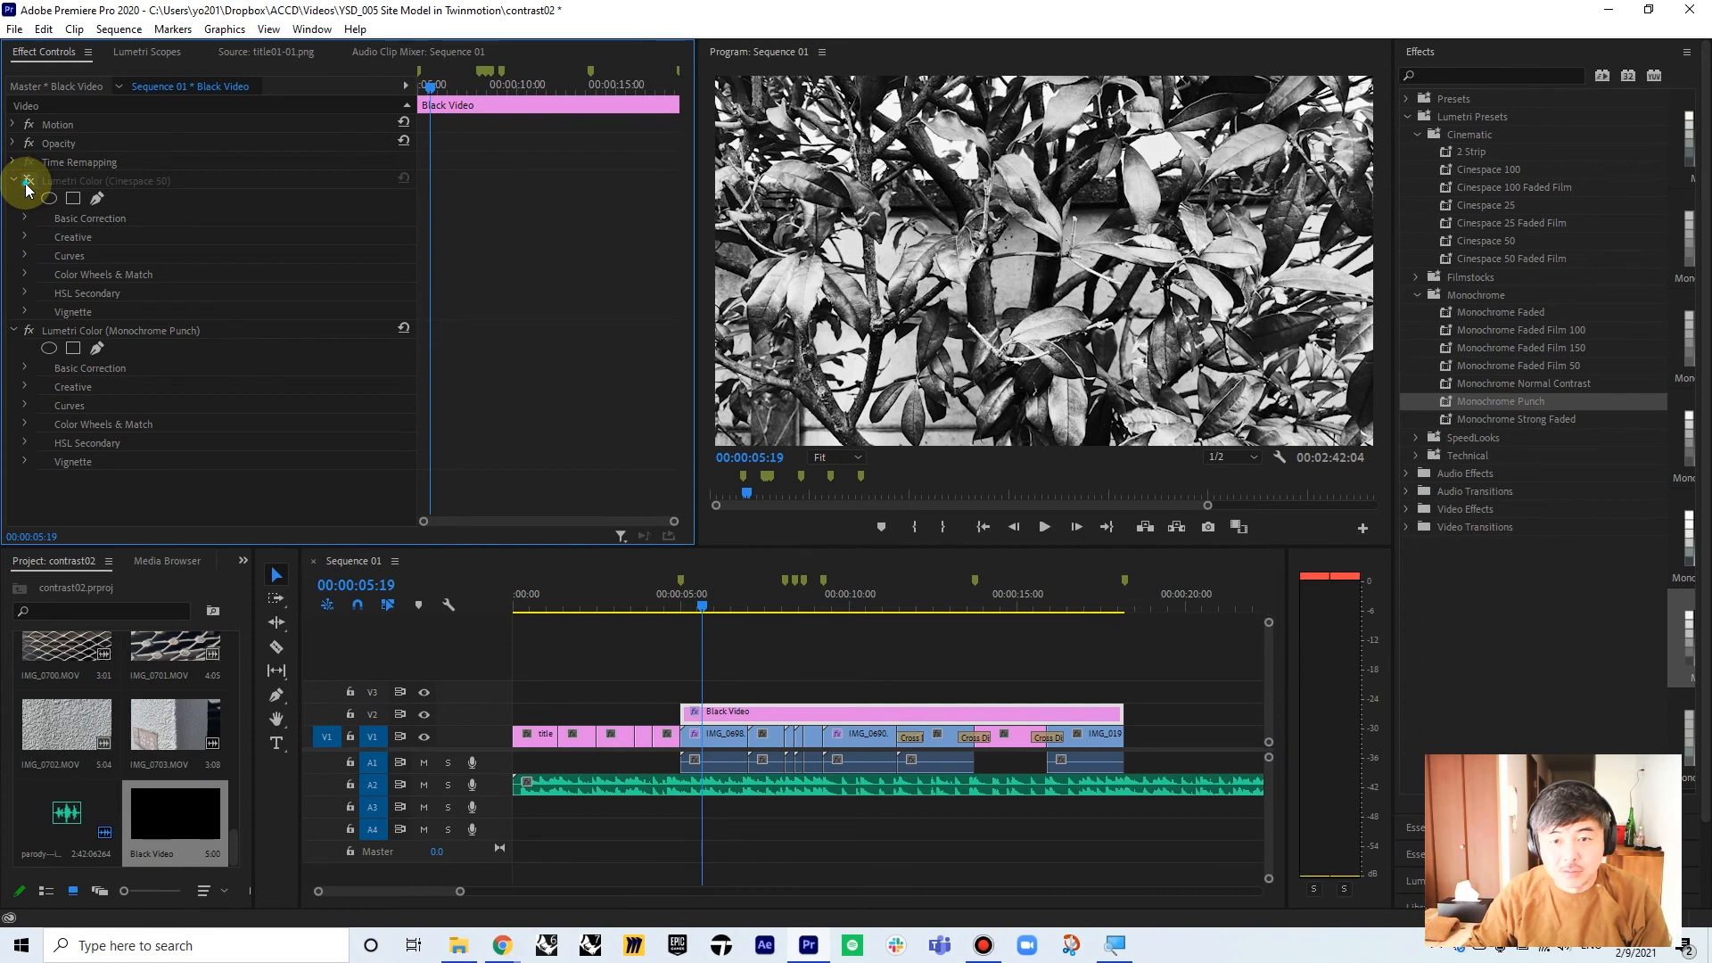
{"action": "left_click", "coordinate": [28, 182]}
{"action": "left_click", "coordinate": [28, 182]}
{"action": "left_click", "coordinate": [27, 182]}
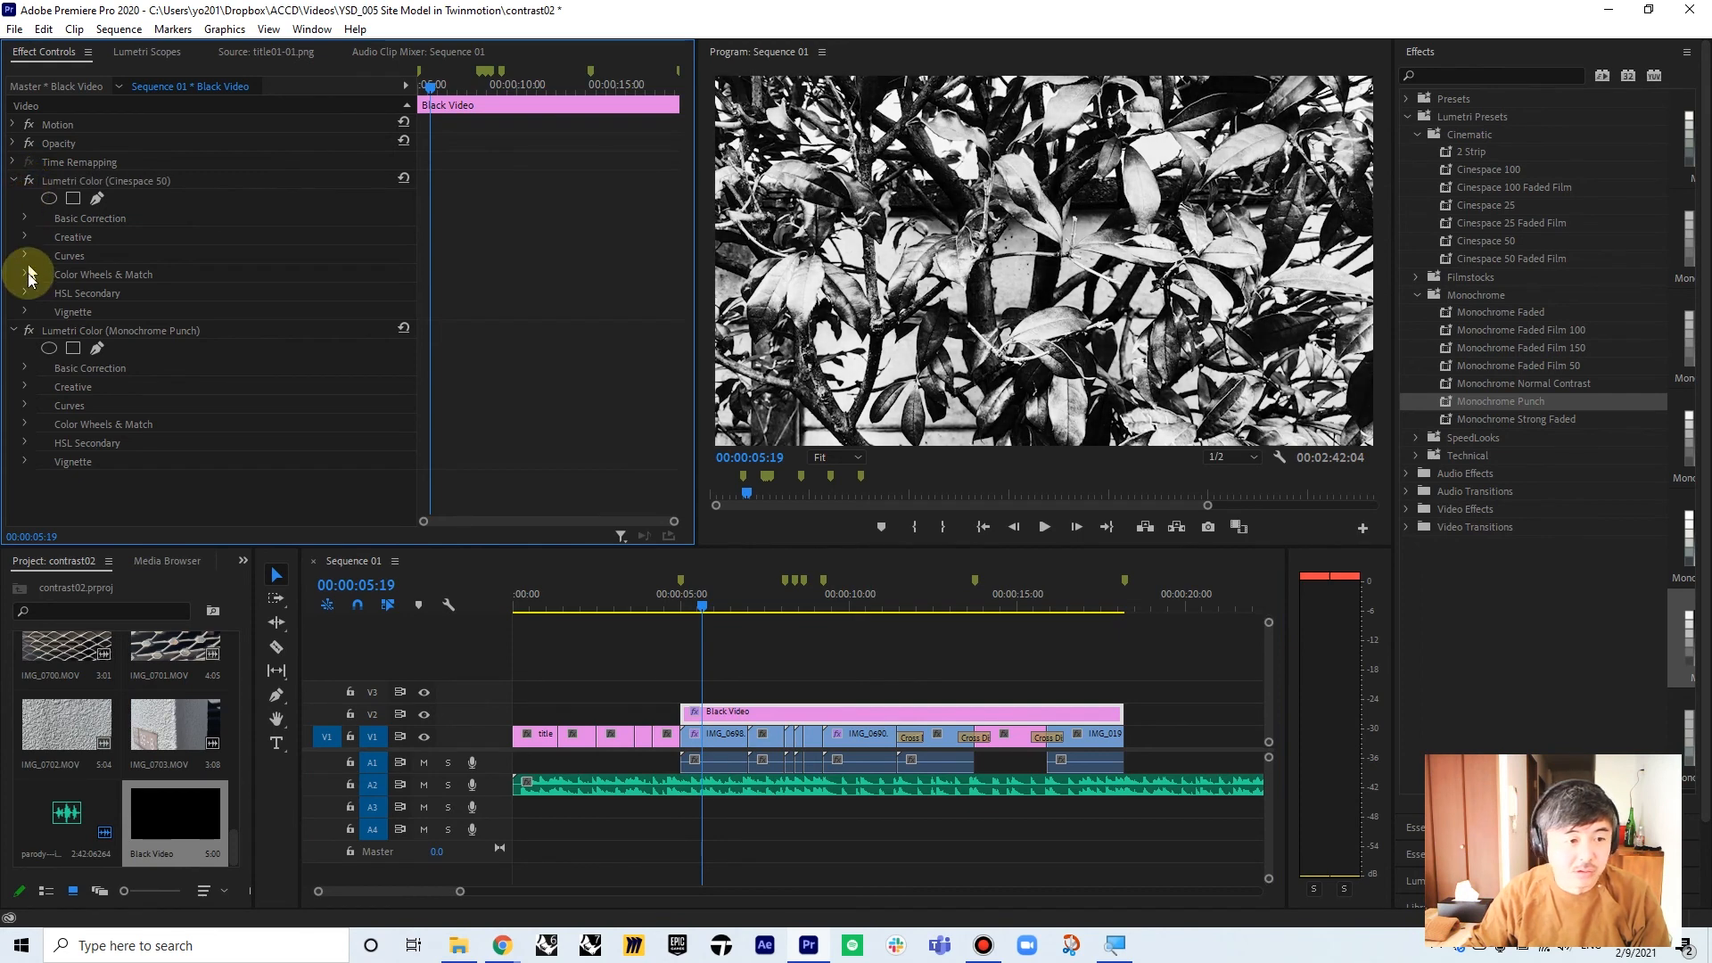
{"action": "left_click", "coordinate": [28, 330]}
{"action": "left_click", "coordinate": [28, 330]}
{"action": "left_click", "coordinate": [28, 331]}
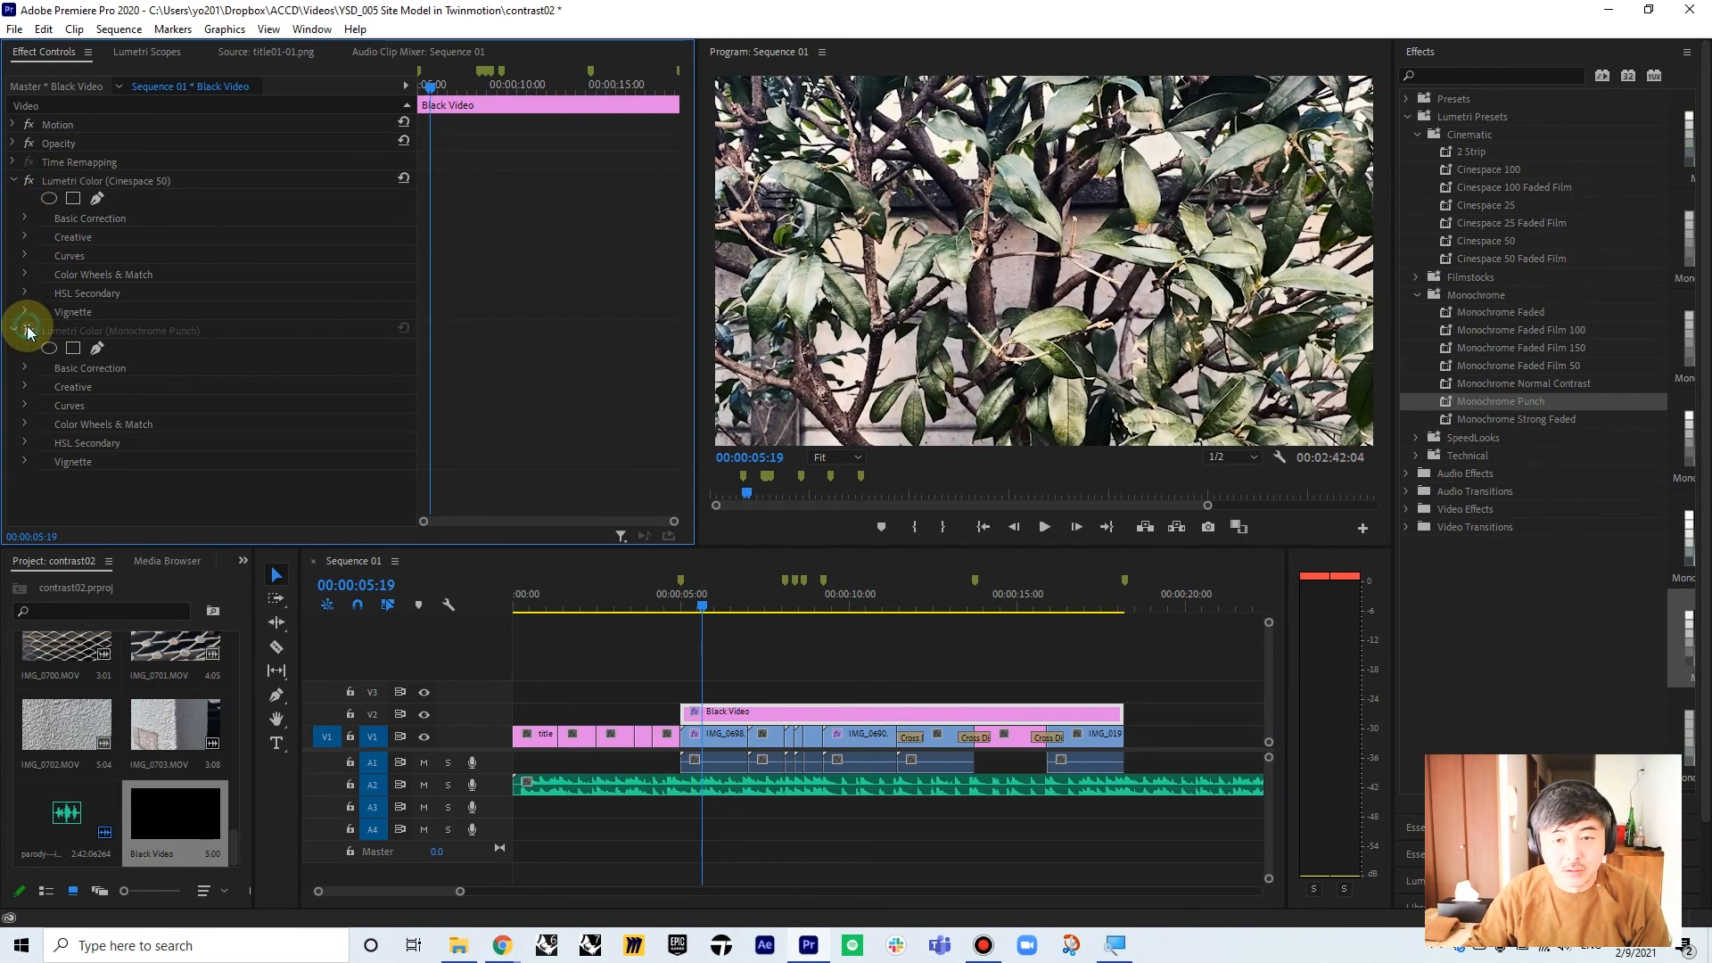
- Play the sequence from the start past the last V1 clip to review the graded edit
{"action": "left_click", "coordinate": [697, 596]}
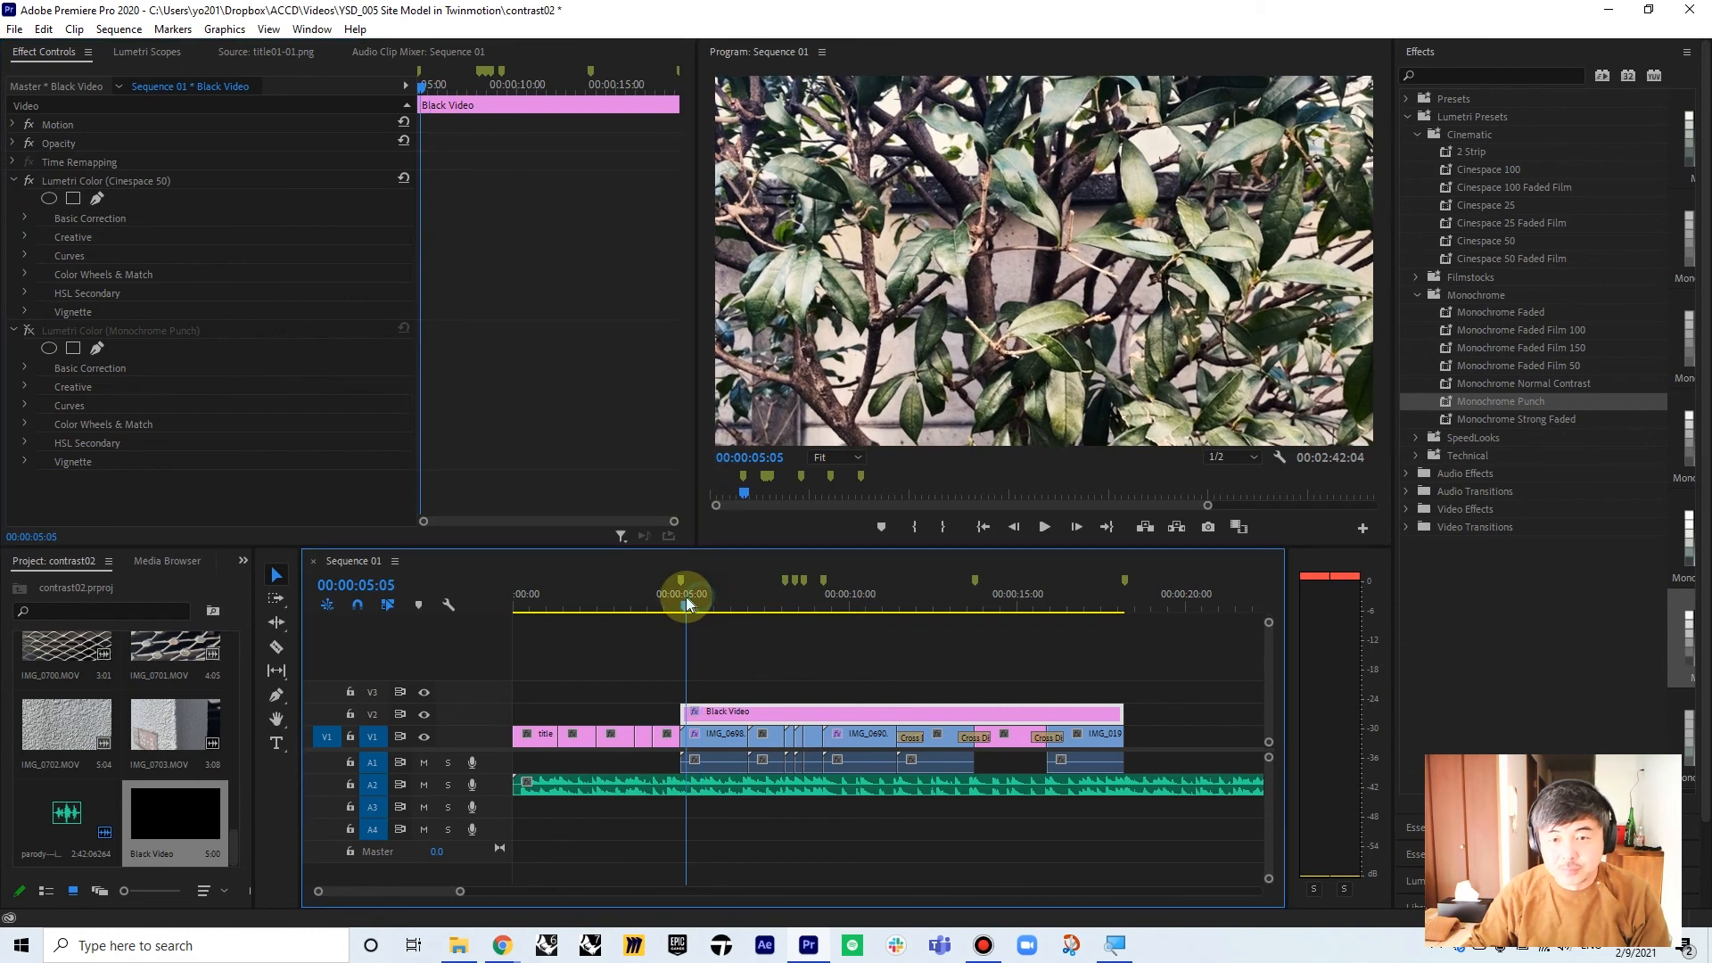
{"action": "left_click_drag", "start_coordinate": [703, 600], "coordinate": [409, 600]}
{"action": "key", "text": "space"}
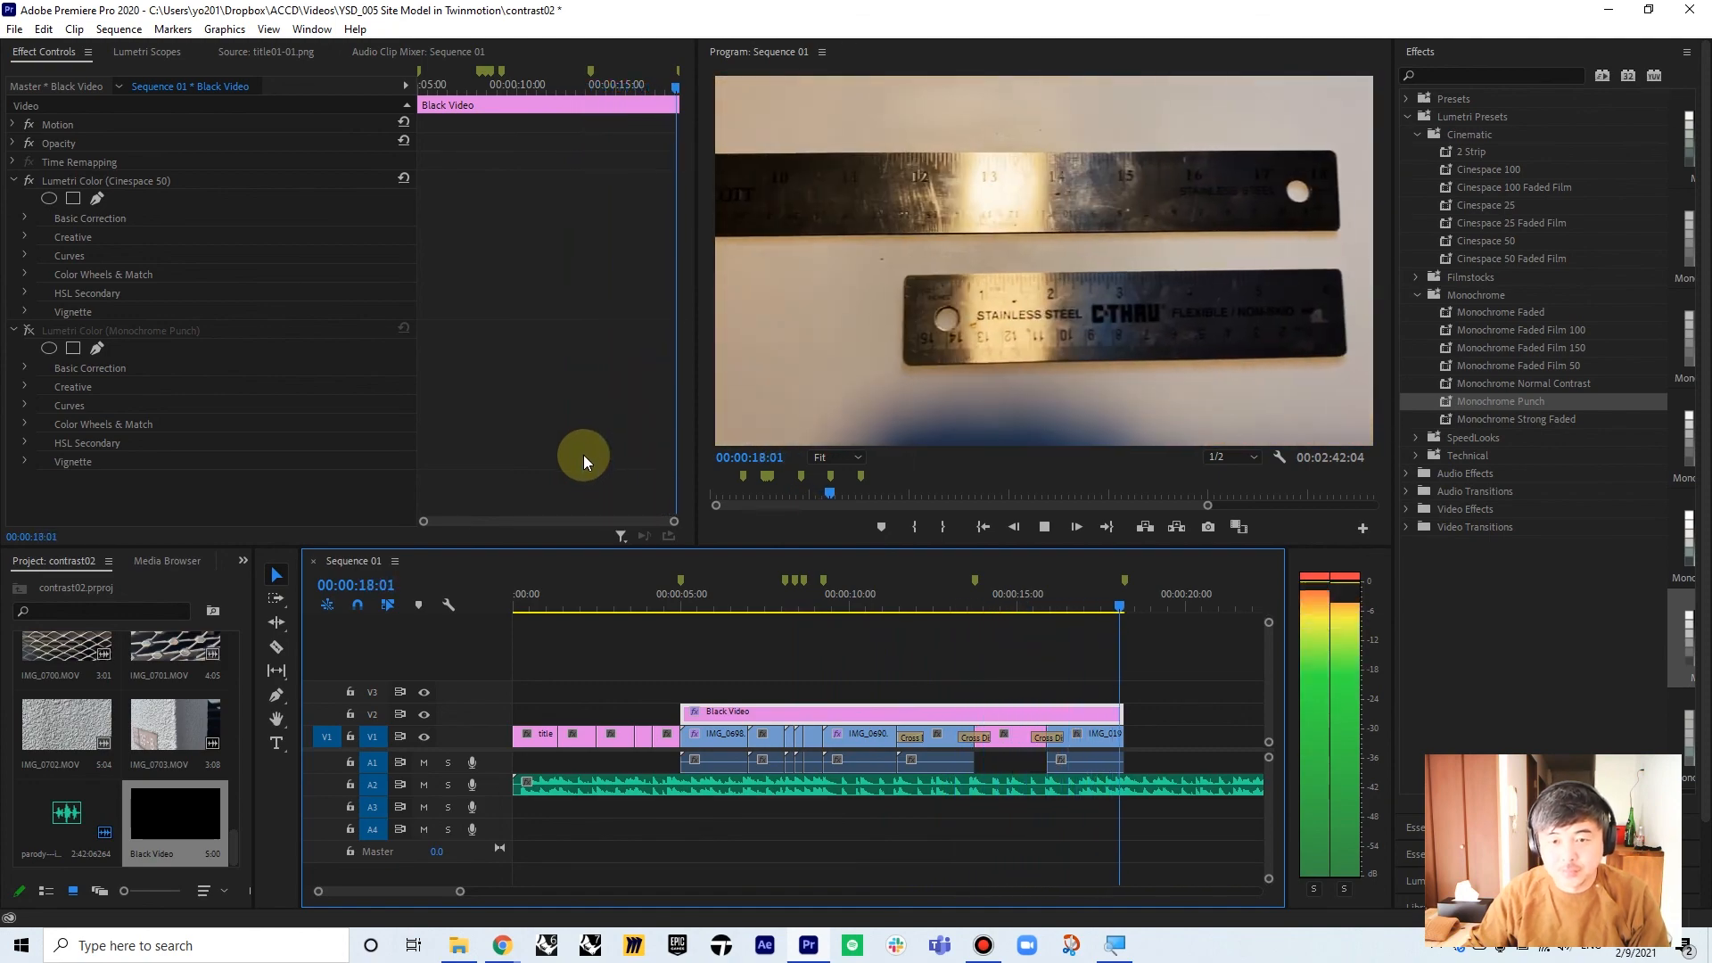
{"action": "key", "text": "space"}
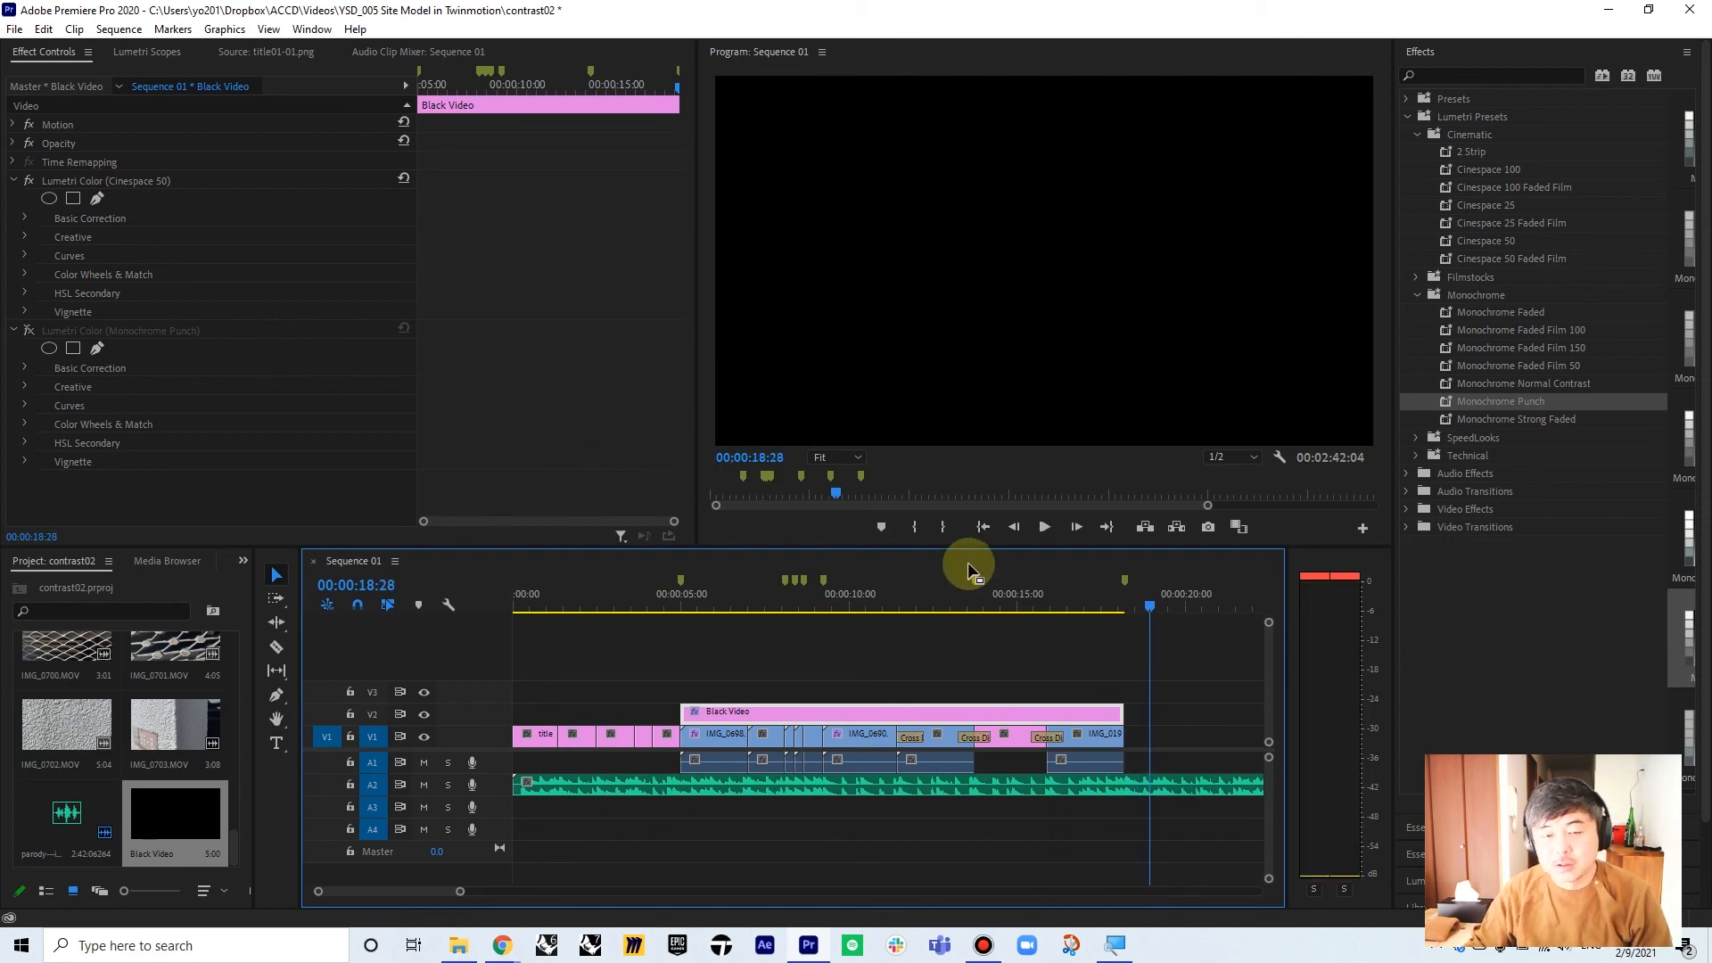
{"action": "left_click_drag", "start_coordinate": [1063, 605], "coordinate": [966, 611]}
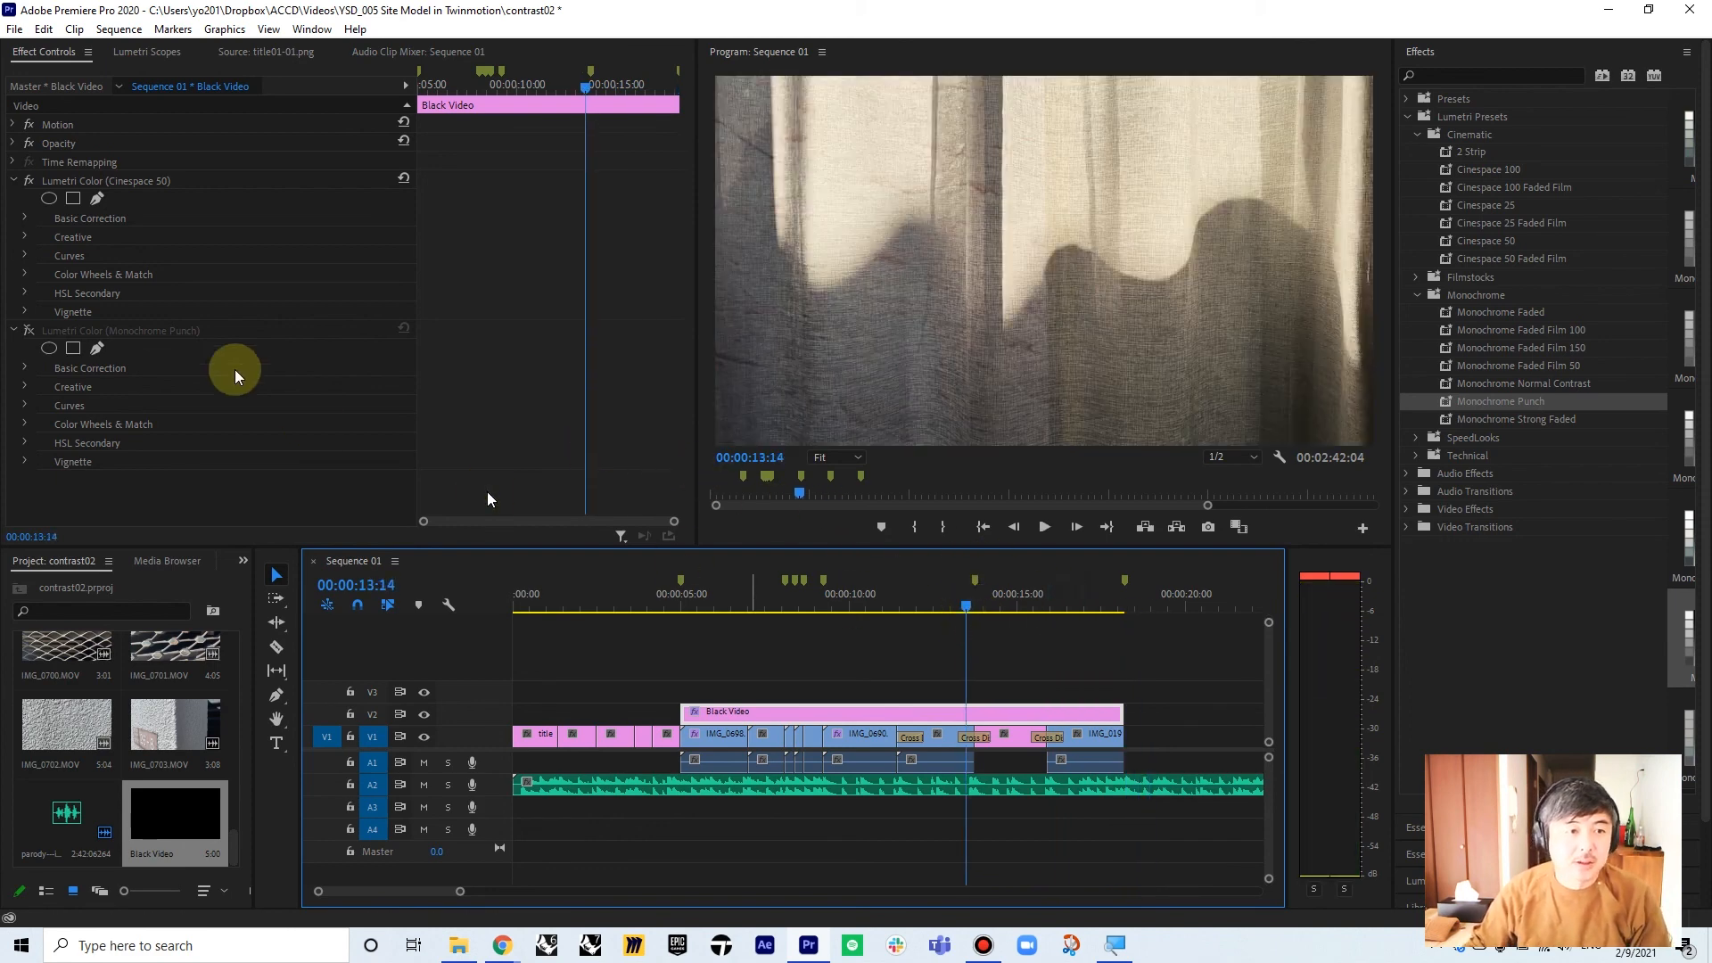
- Open the media export settings for Sequence 01 and choose H.264 as the output format
{"action": "left_click", "coordinate": [11, 31]}
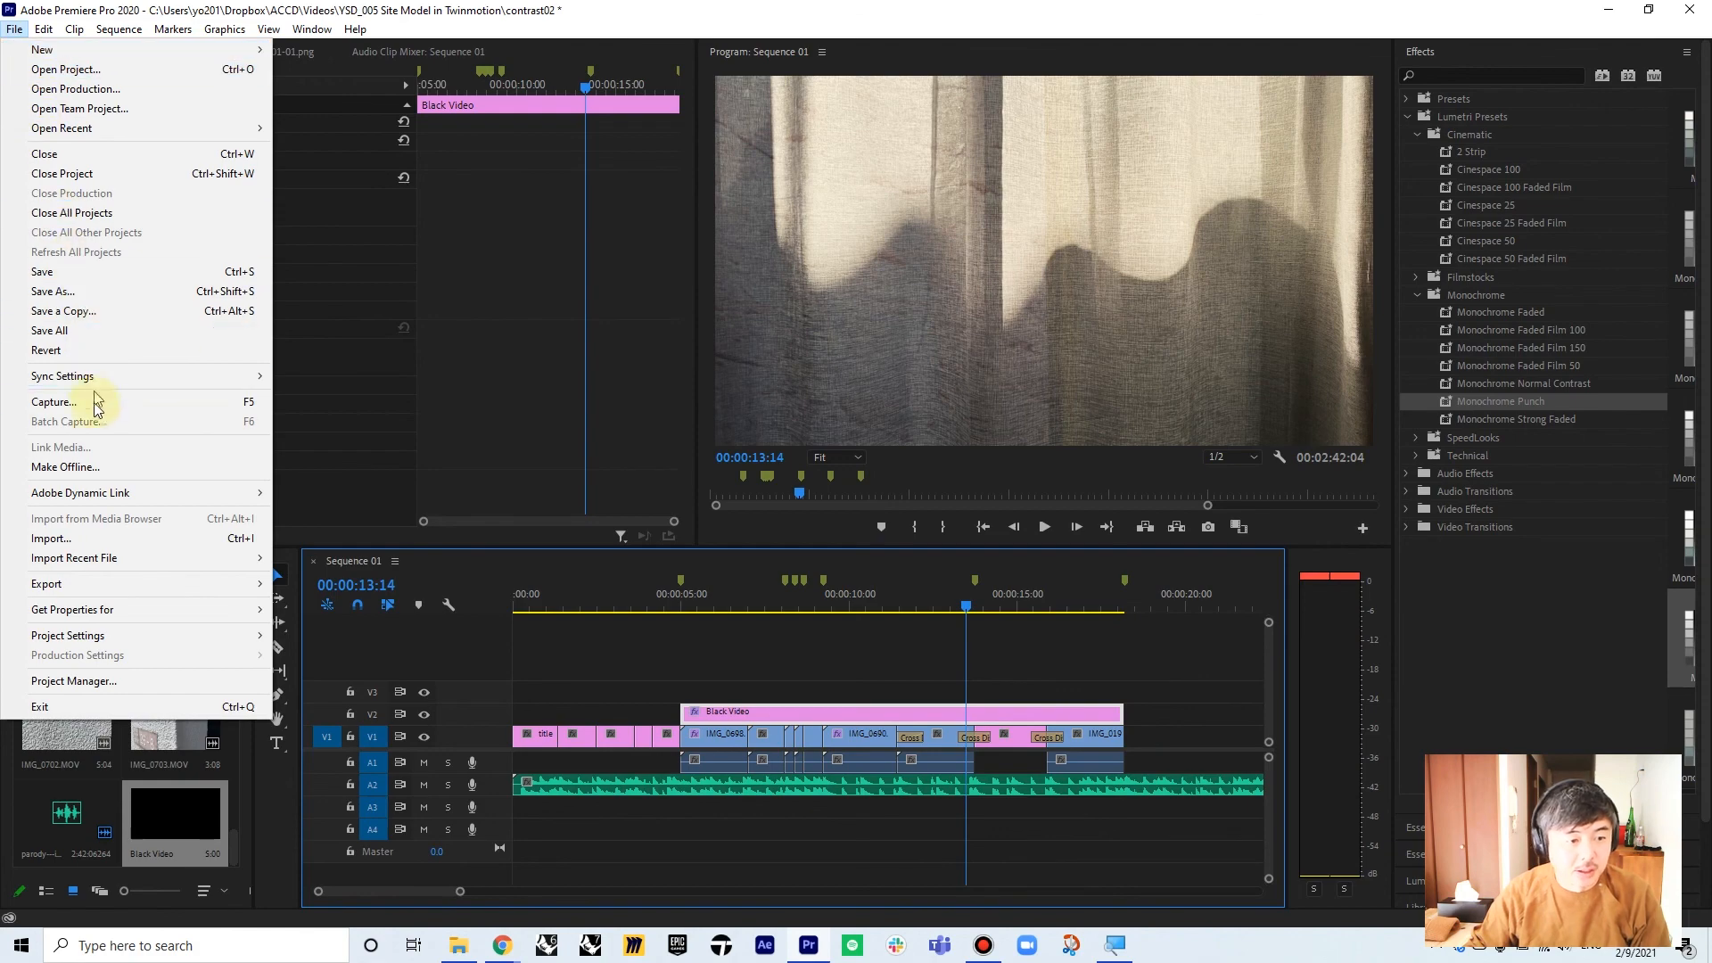
{"action": "mouse_move", "coordinate": [223, 583]}
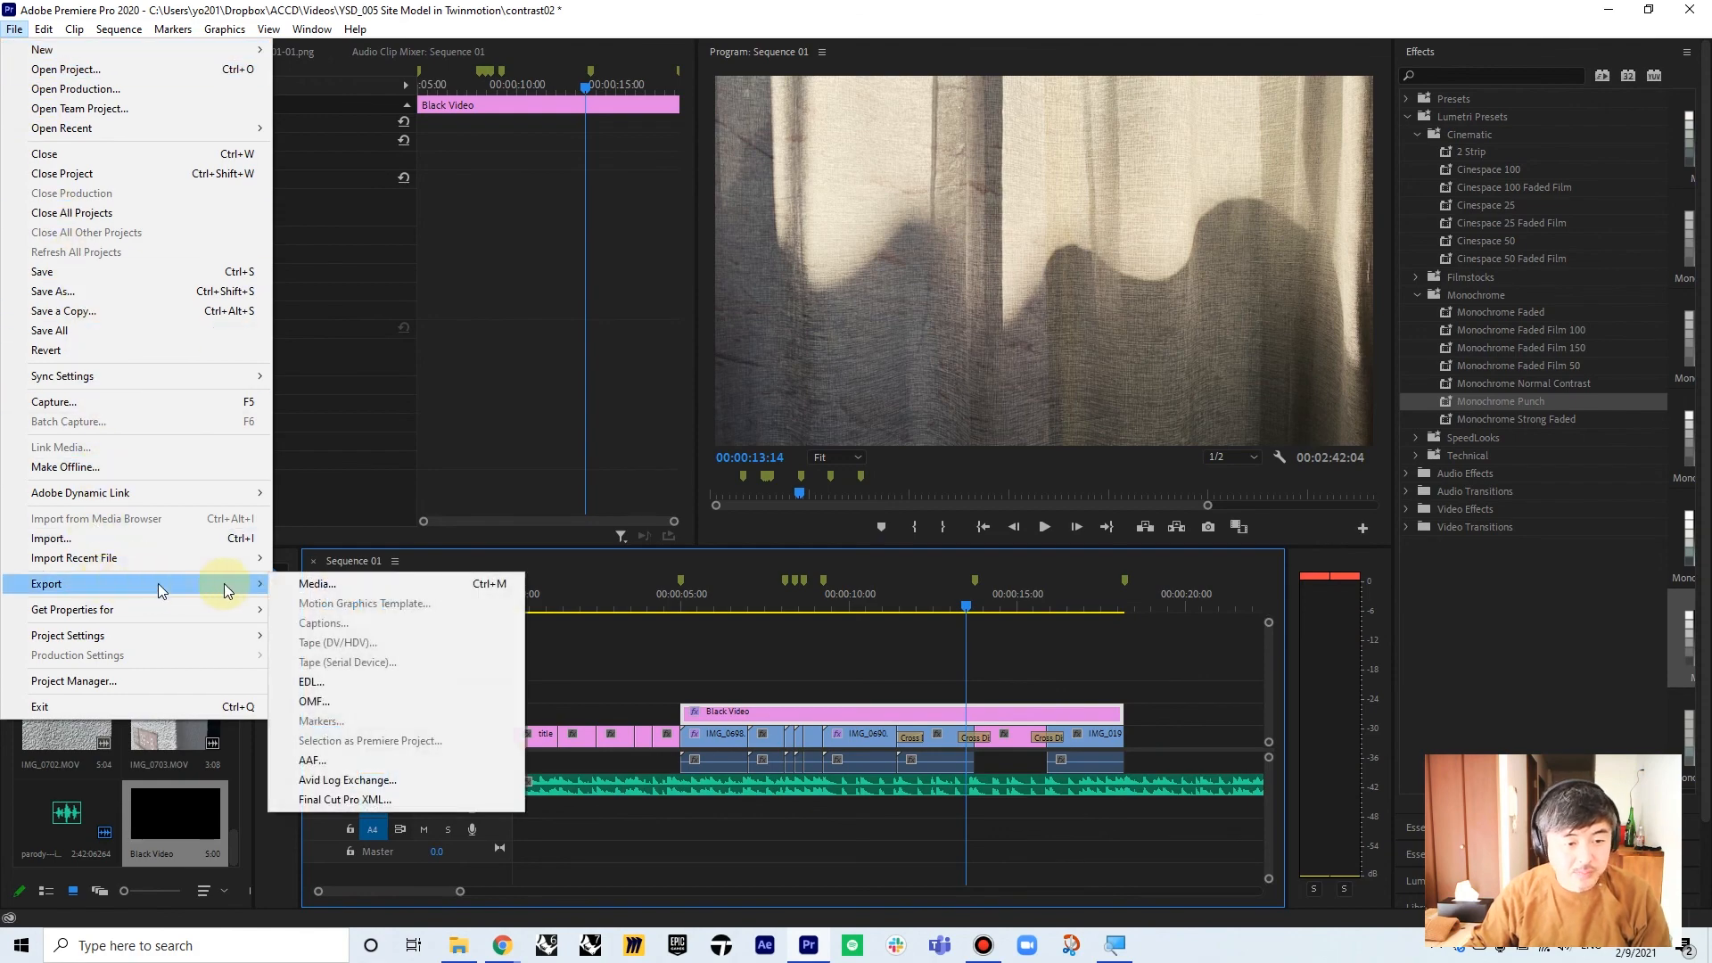
{"action": "left_click", "coordinate": [321, 585]}
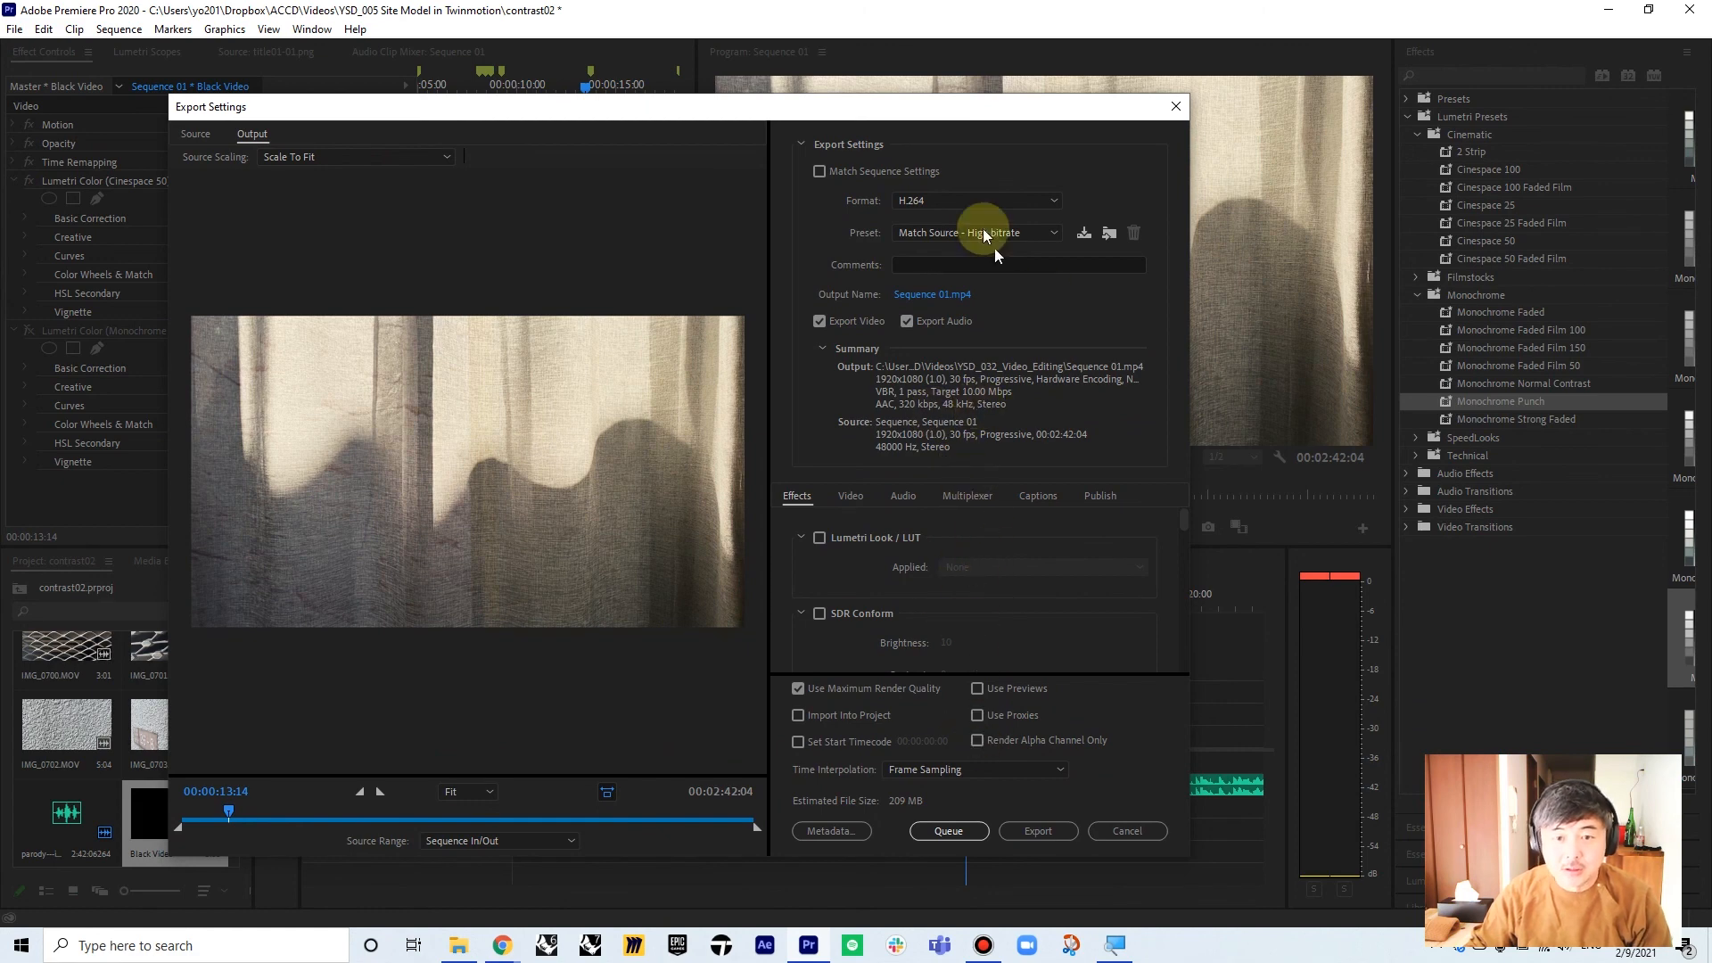
{"action": "left_click", "coordinate": [933, 198]}
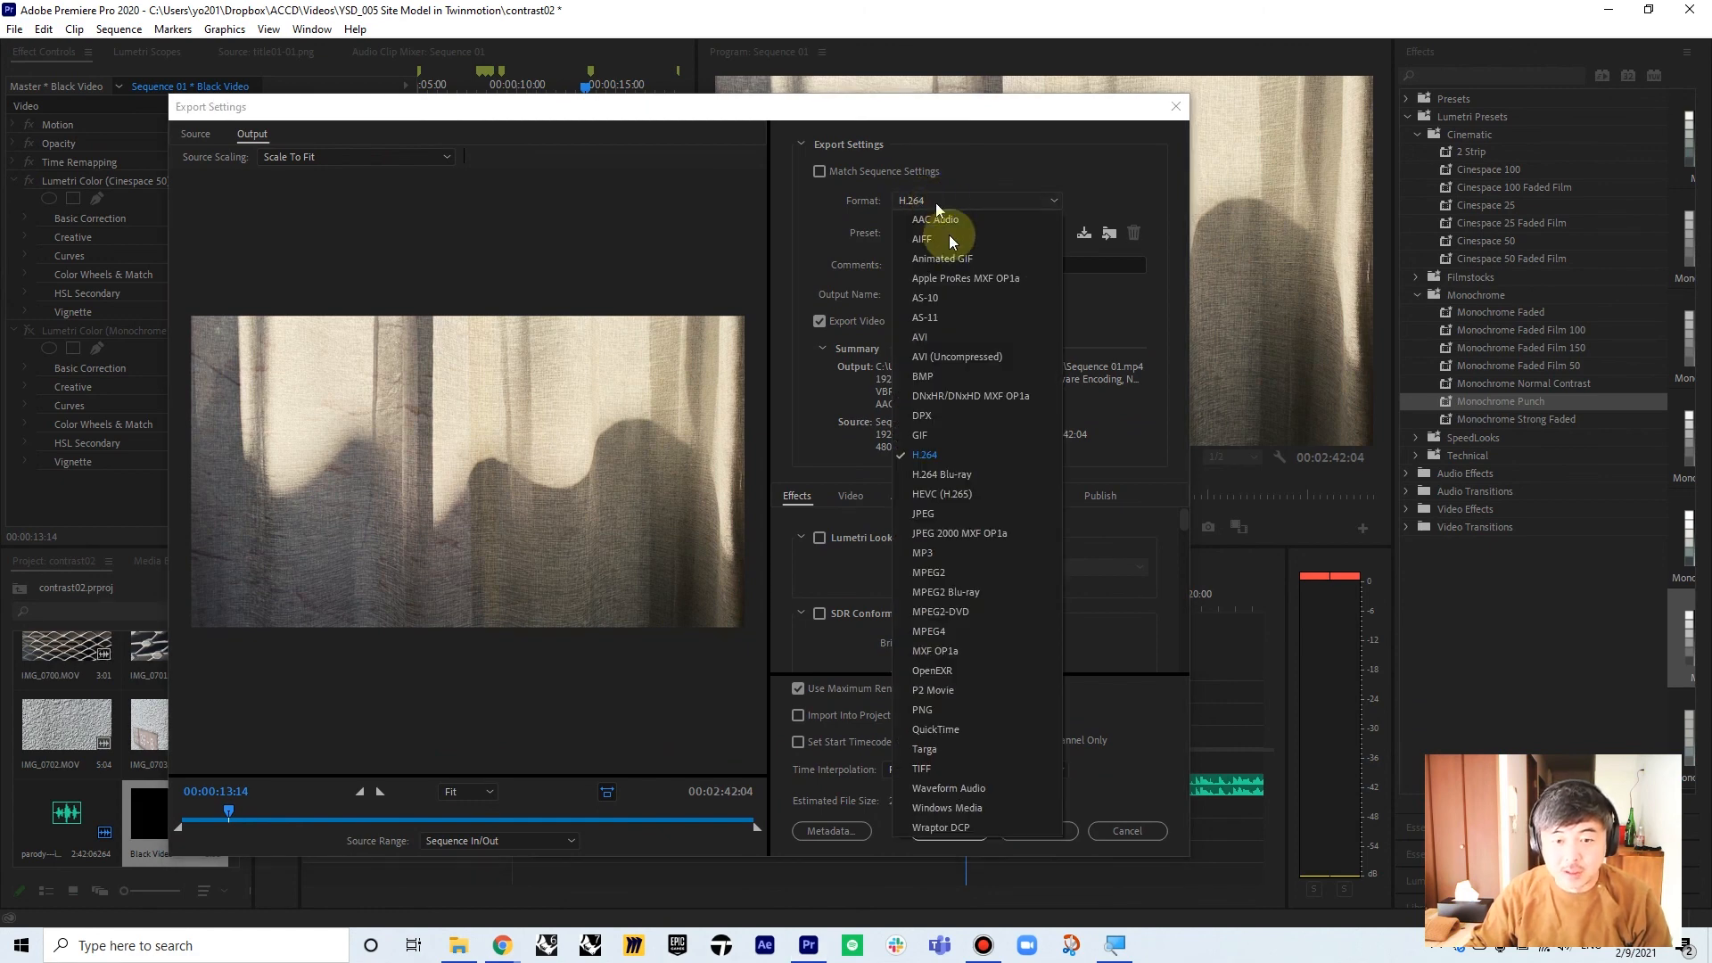
{"action": "left_click", "coordinate": [963, 455]}
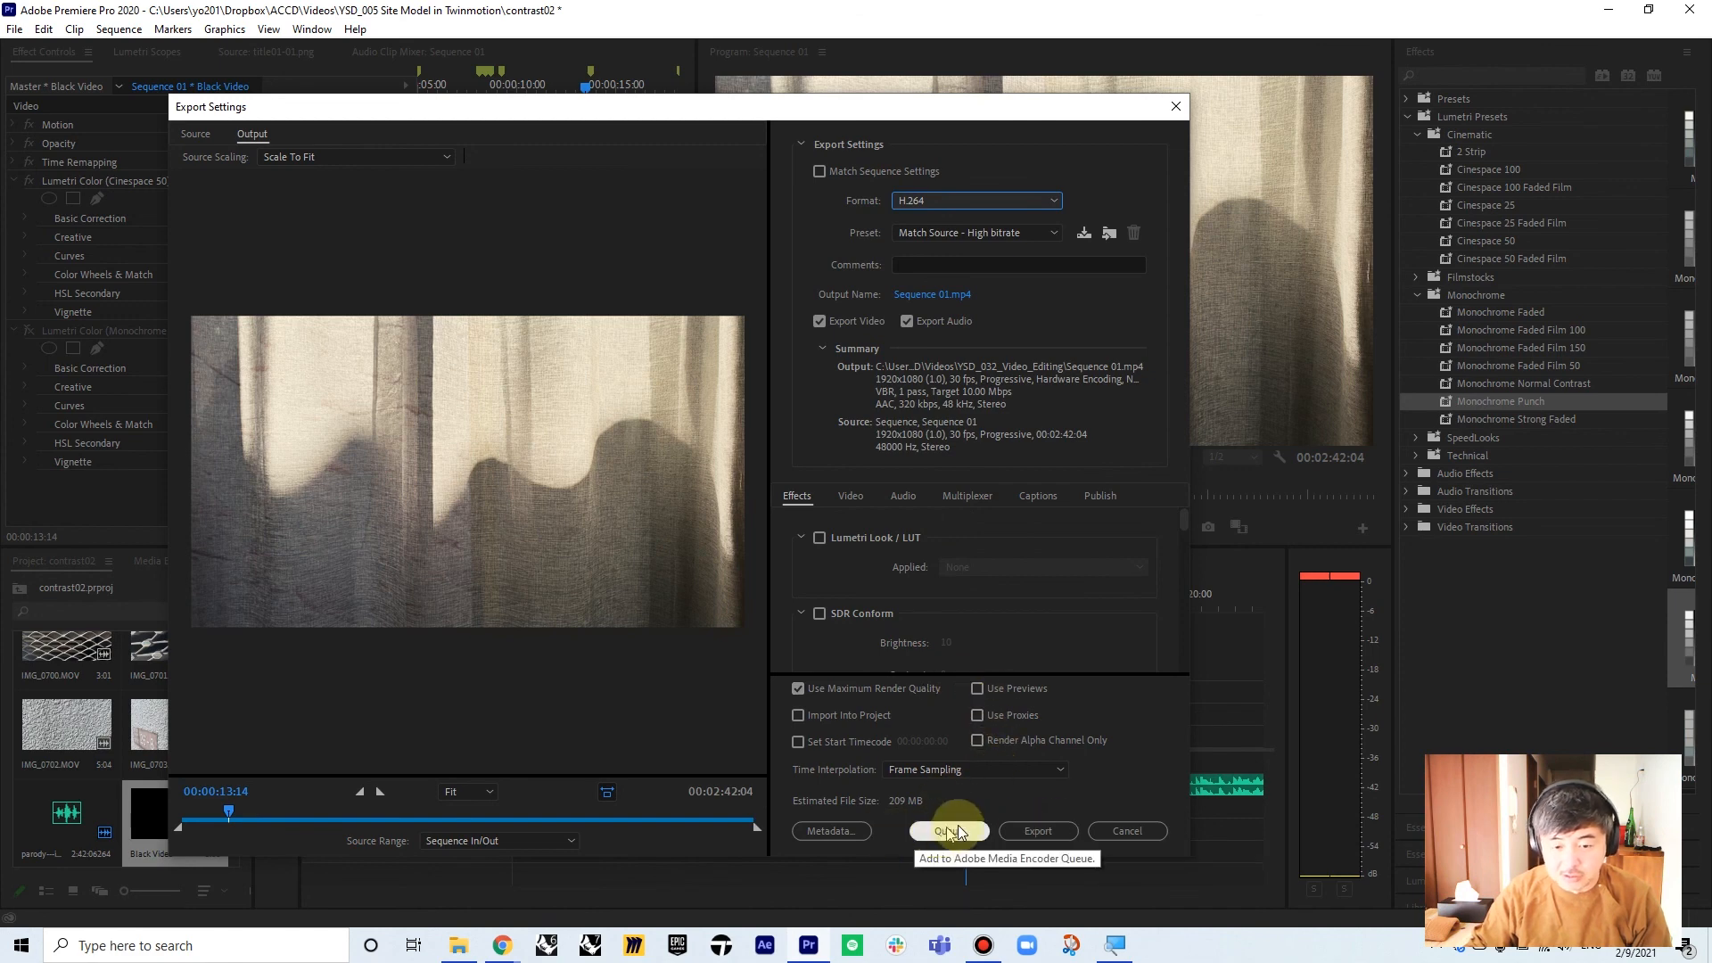
- Try exporting the sequence to Sequence 01.mp4 and cancel the encoding
{"action": "left_click", "coordinate": [1031, 831]}
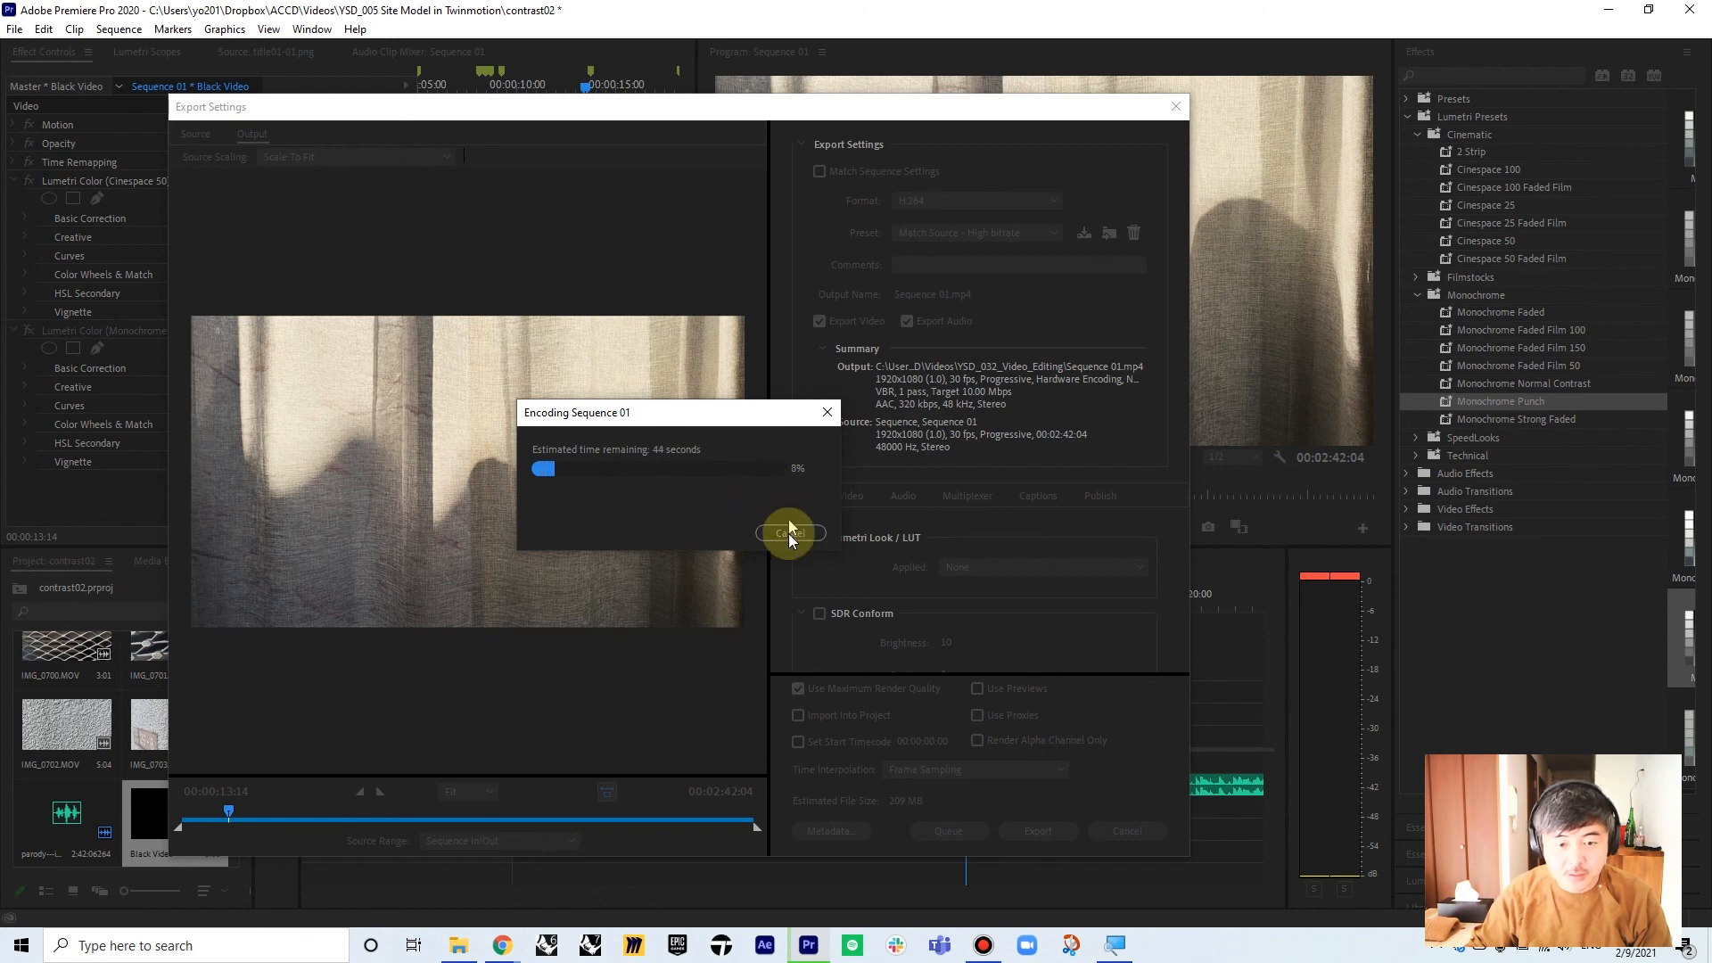
{"action": "left_click", "coordinate": [790, 534]}
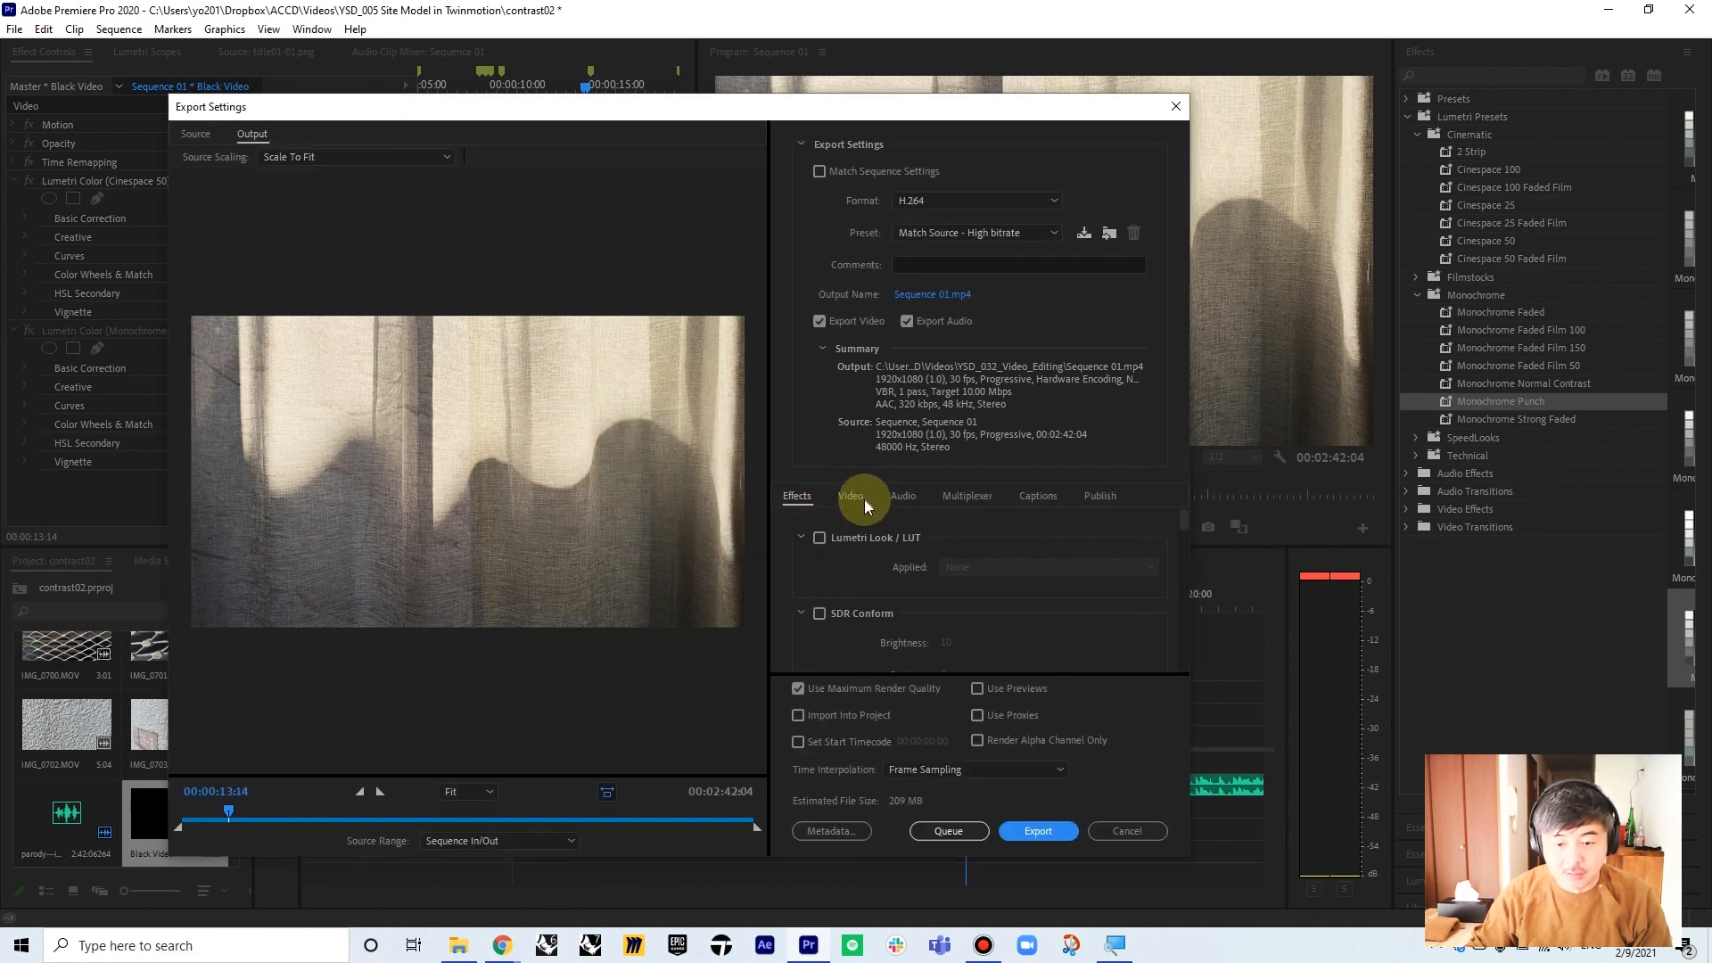
{"action": "scroll", "coordinate": [991, 596], "scroll_direction": "down", "scroll_amount": 3}
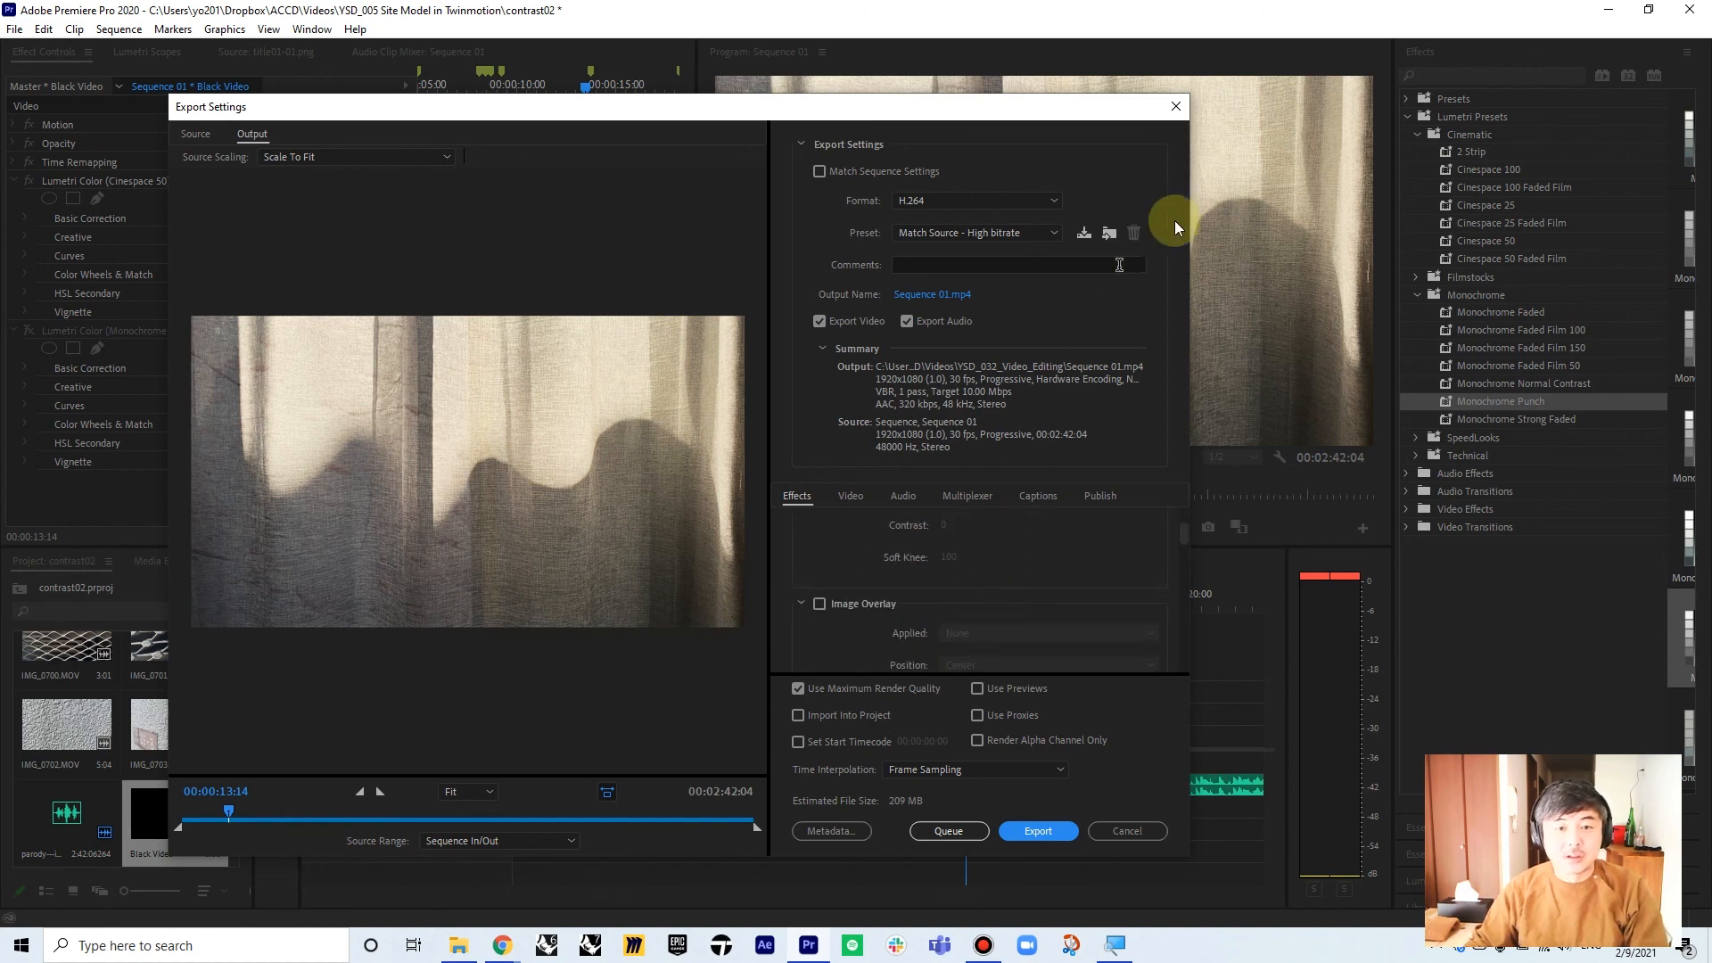